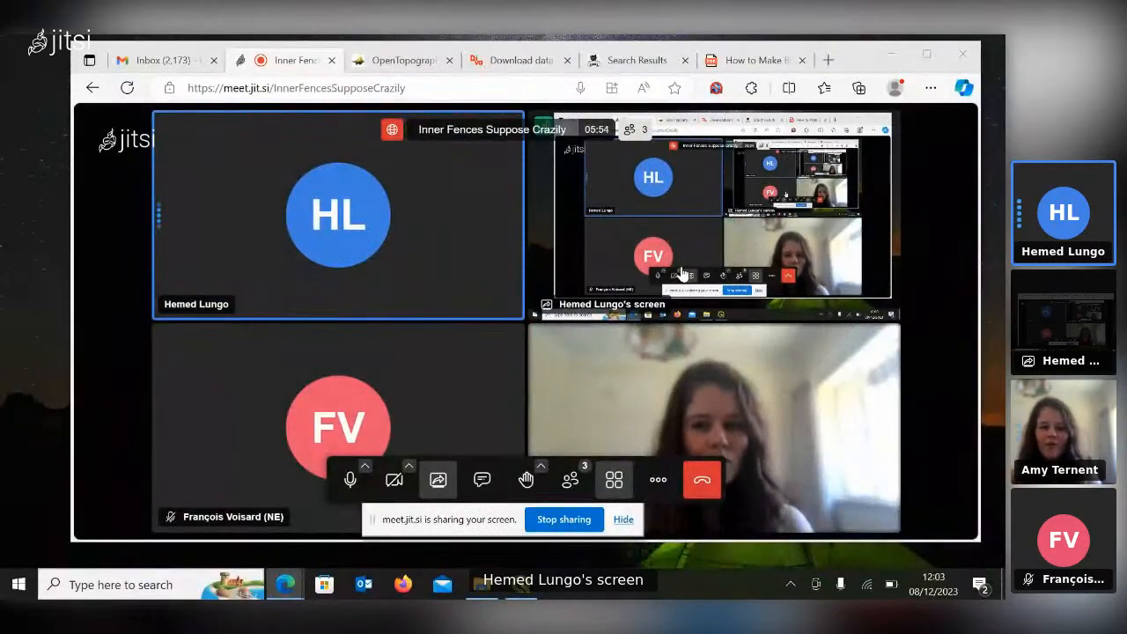
Show the PDF outline of the 3D georeferenced map tutorial and hide the screen-sharing notice.
left_click(763, 65)
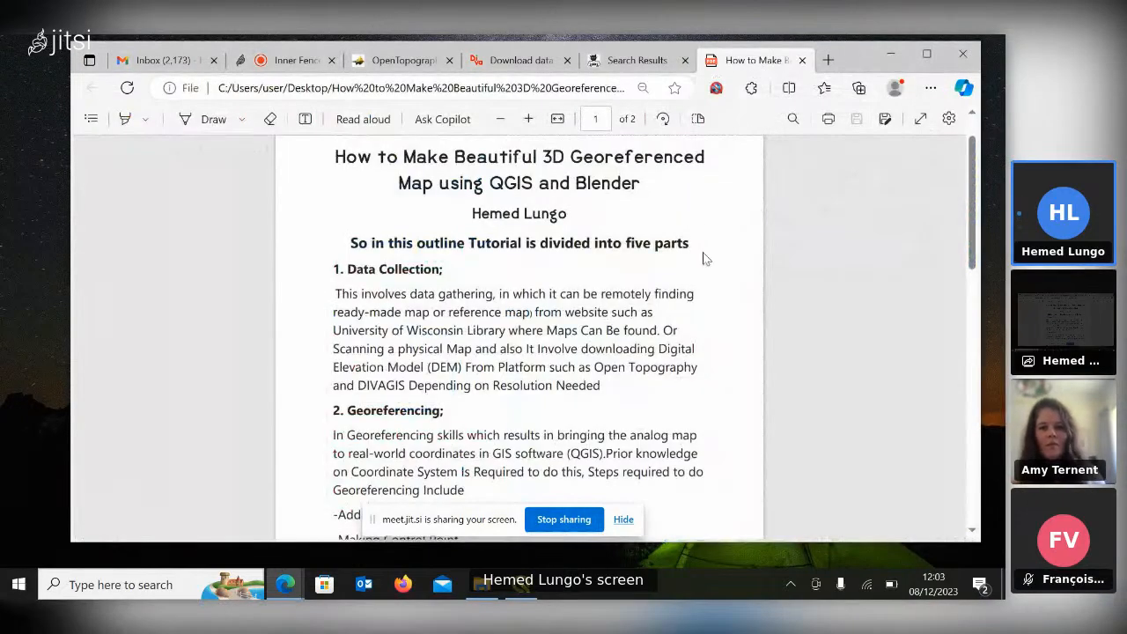
scroll(578, 294, "down", 3, "ctrl")
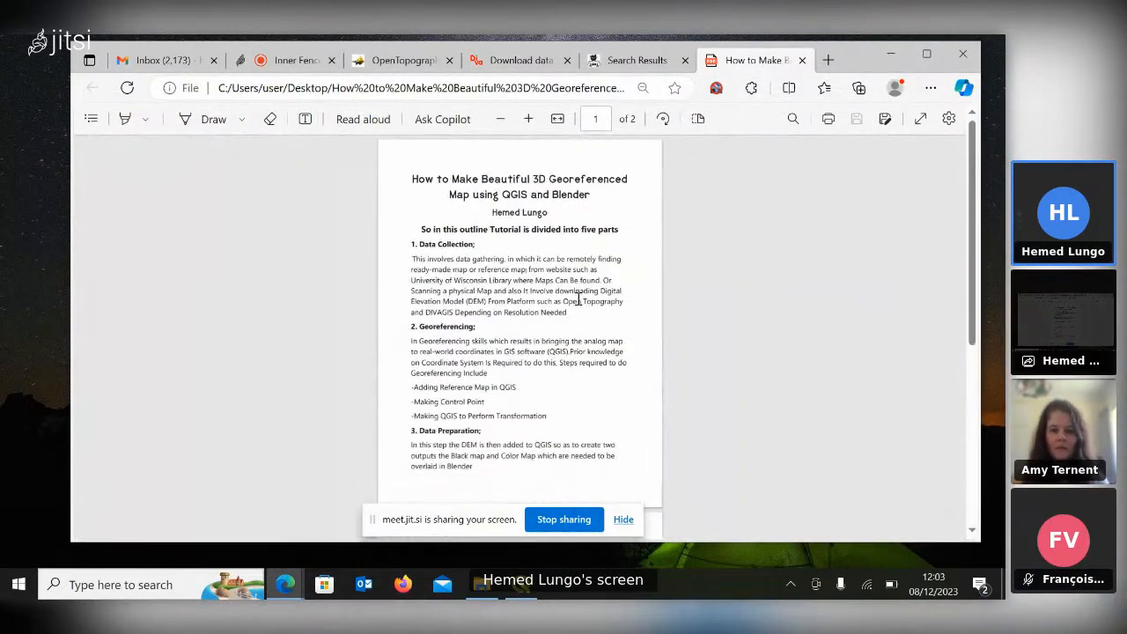
left_click(622, 520)
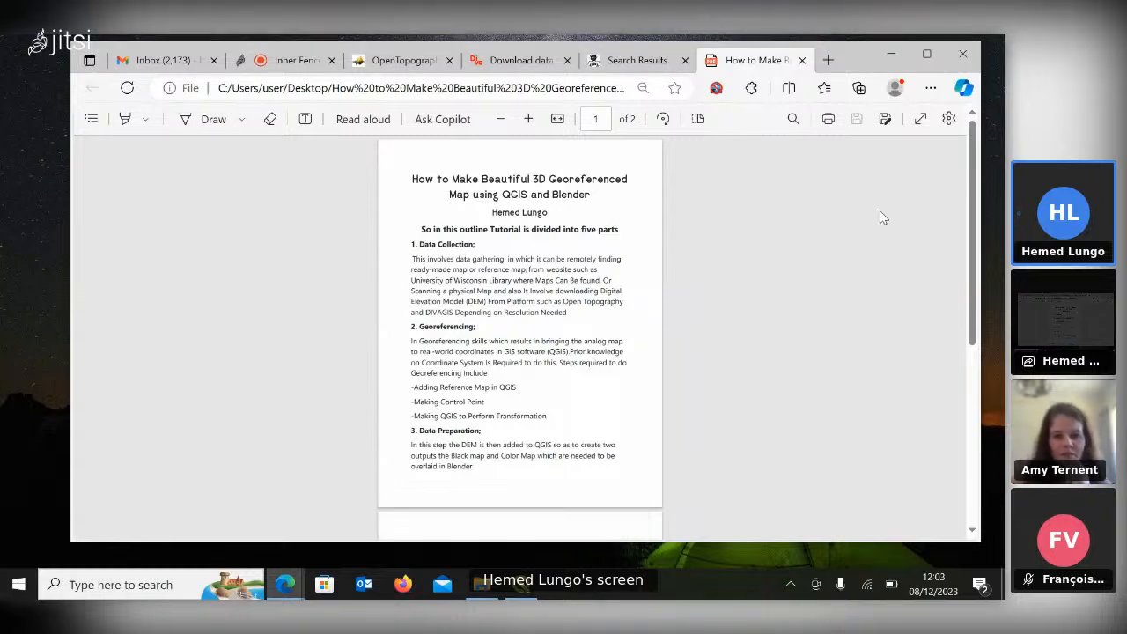
mouse_move(968, 223)
left_mouse_down()
mouse_move(969, 294)
mouse_move(966, 225)
left_mouse_up()
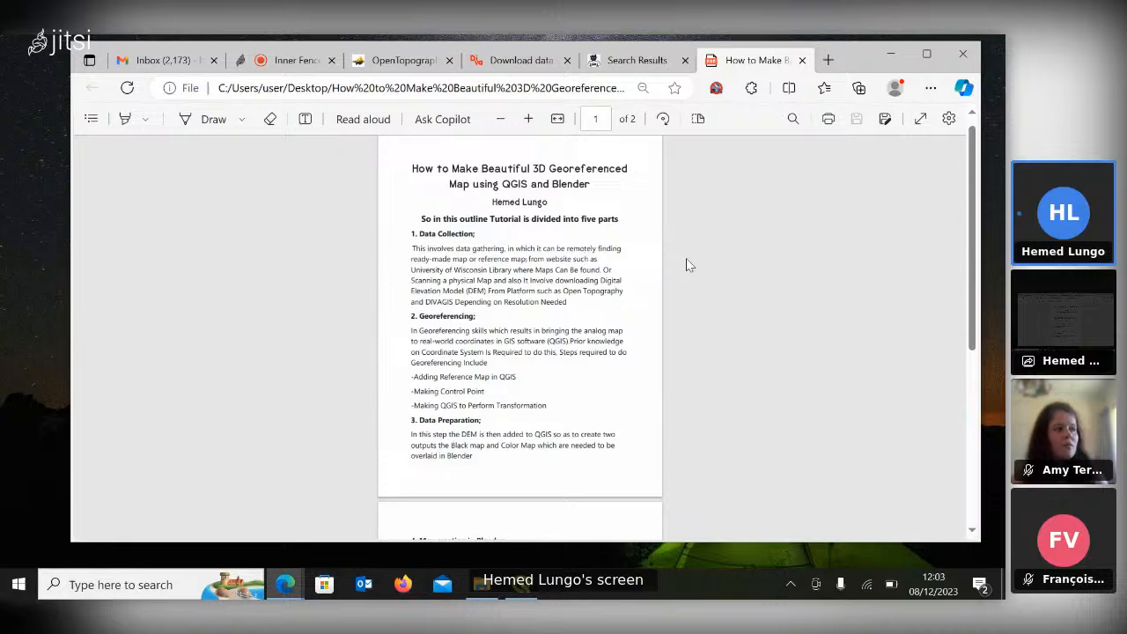
Minimize the browser and view the antarctica render.png image from the desktop's Gallery folder, closing it when done.
left_click(889, 55)
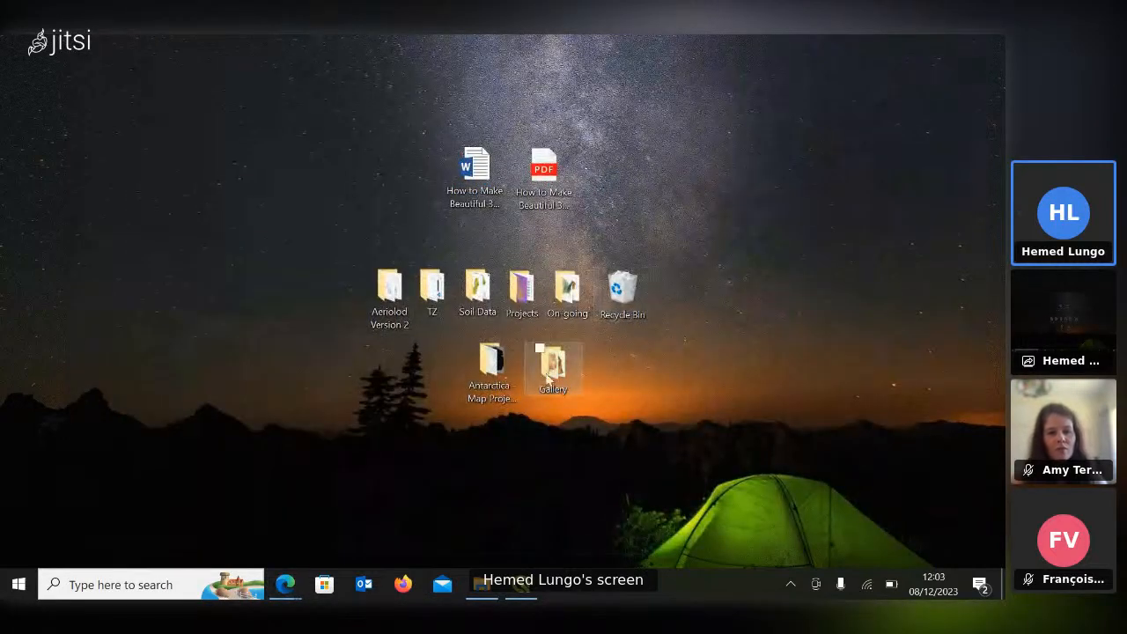
double_click(567, 363)
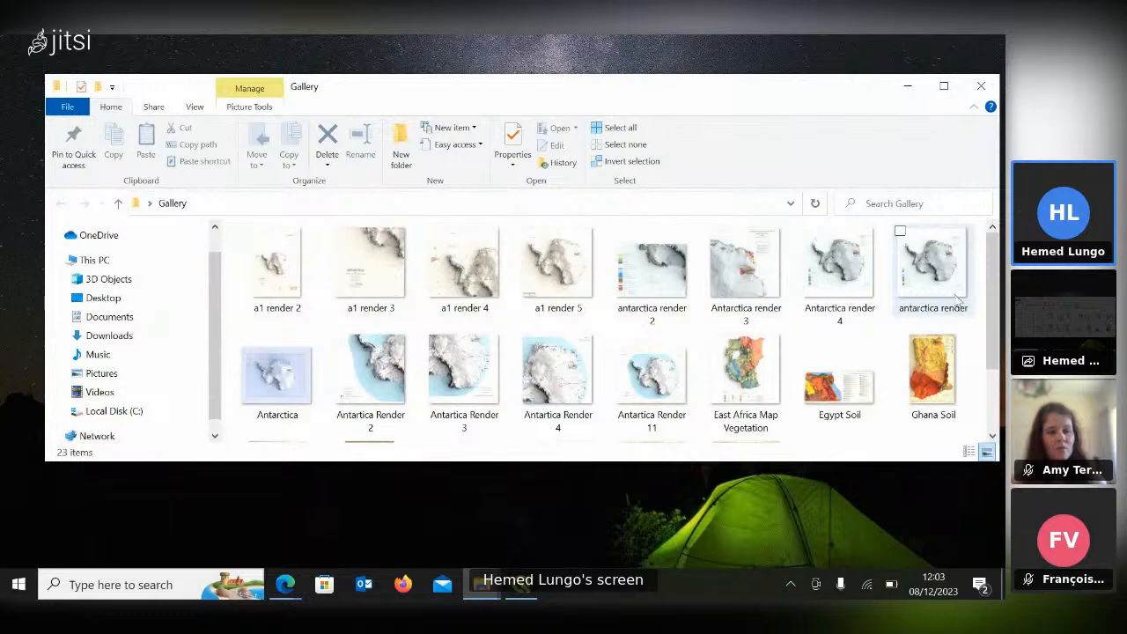
double_click(907, 273)
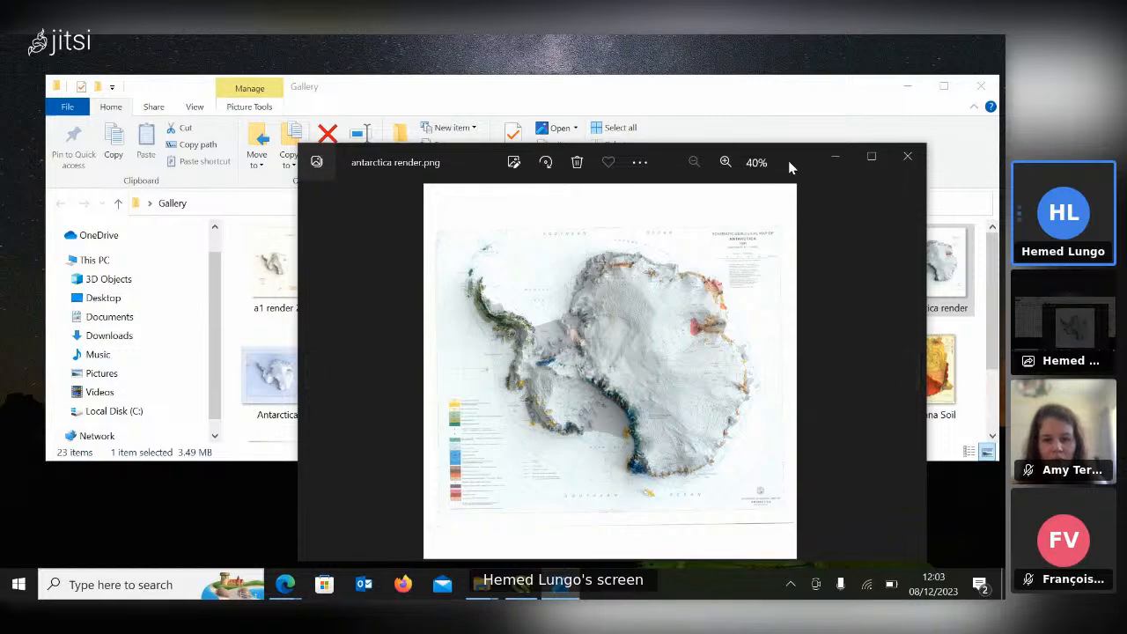
left_click_drag(788, 160, 758, 99)
left_click(866, 106)
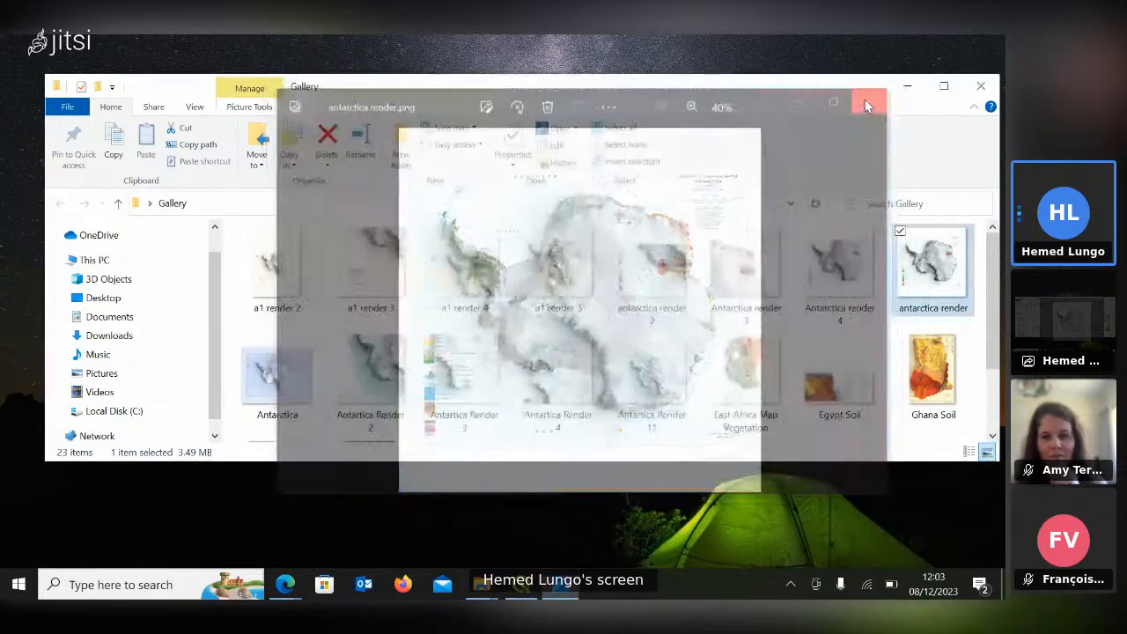
Return to the outline's Data Collection section, enlarged, and browse the Antarctica map results in the UWM Libraries collection.
mouse_move(286, 588)
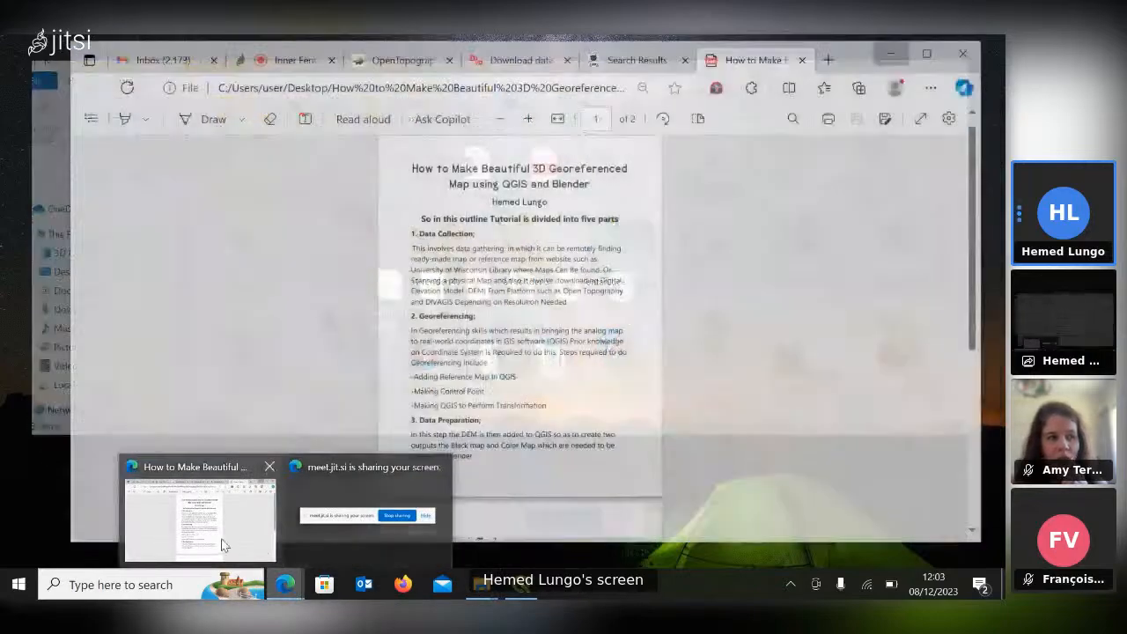
left_click(220, 537)
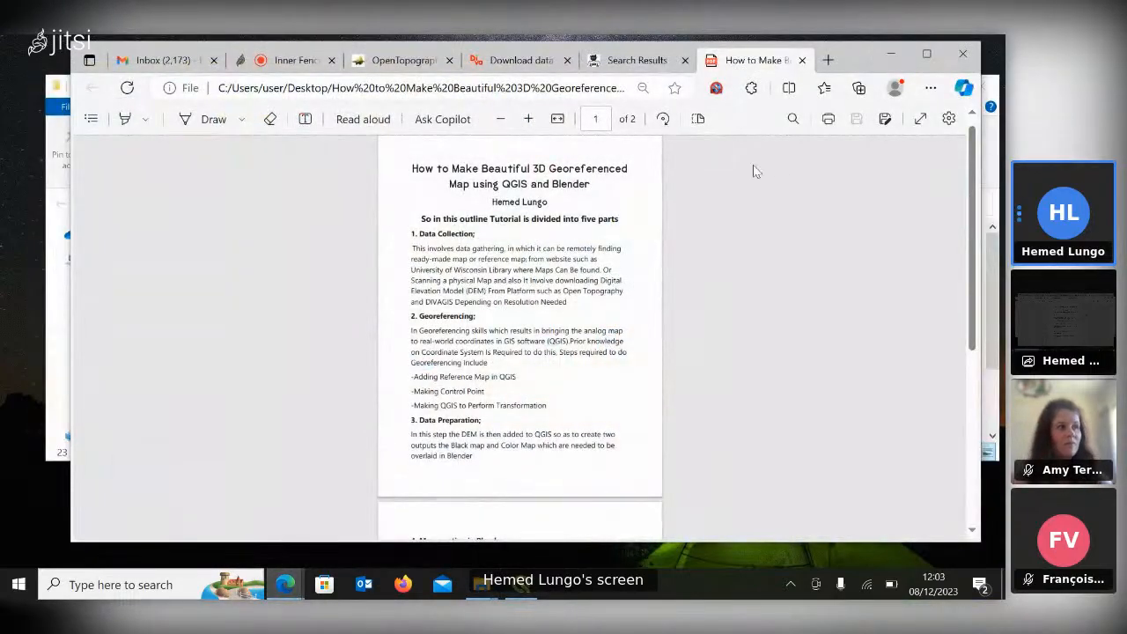
scroll(611, 191, "up", 3, "ctrl")
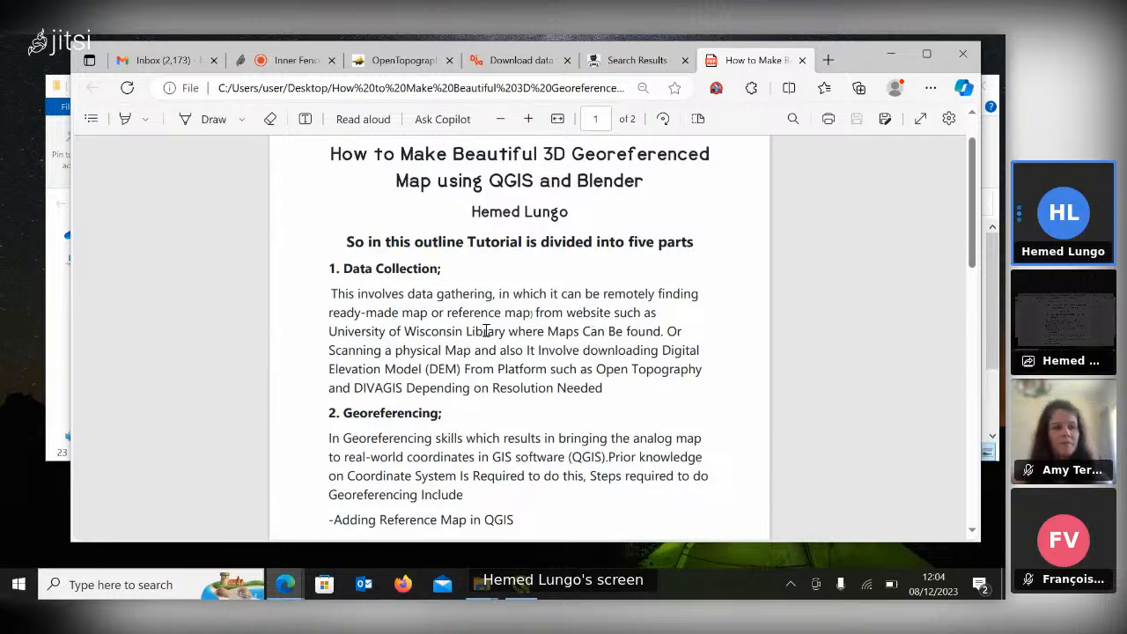
left_click(637, 59)
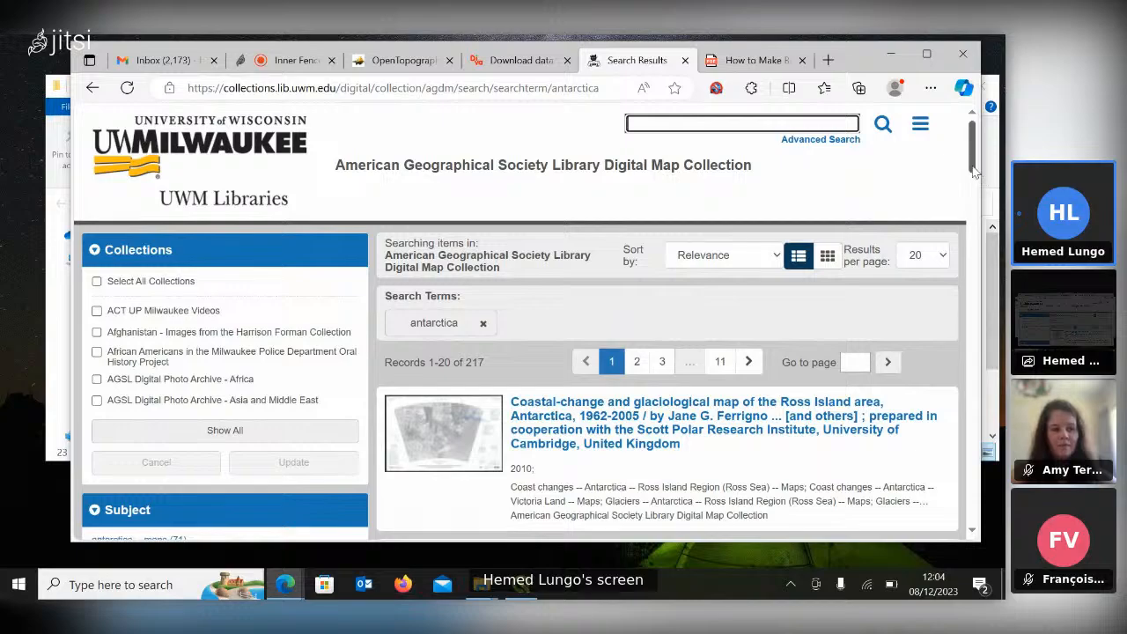
left_click_drag(976, 176, 959, 402)
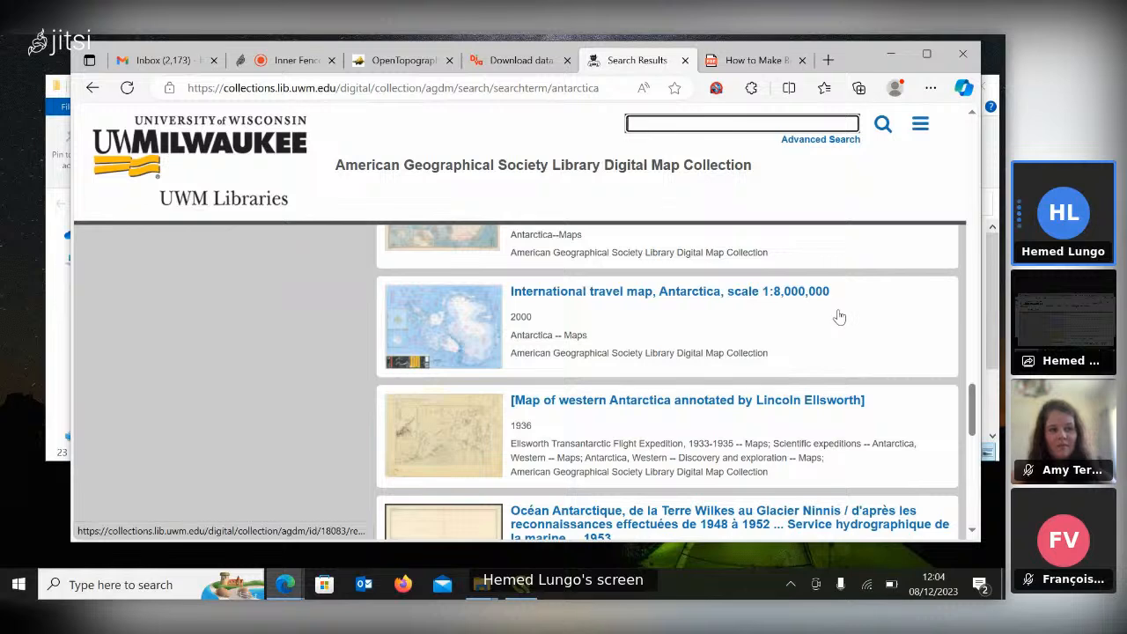
Highlight the Open Topography and DIVAGIS sources in the outline's Data Collection section and view OpenTopography's dataset map.
left_click(749, 69)
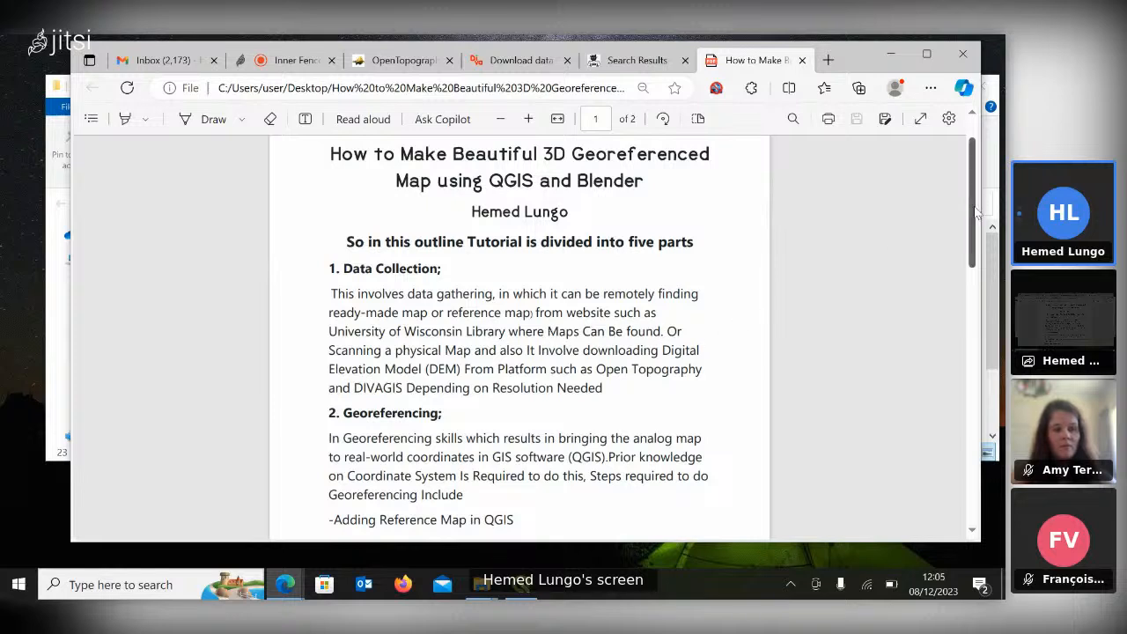
scroll(975, 216, "down", 1)
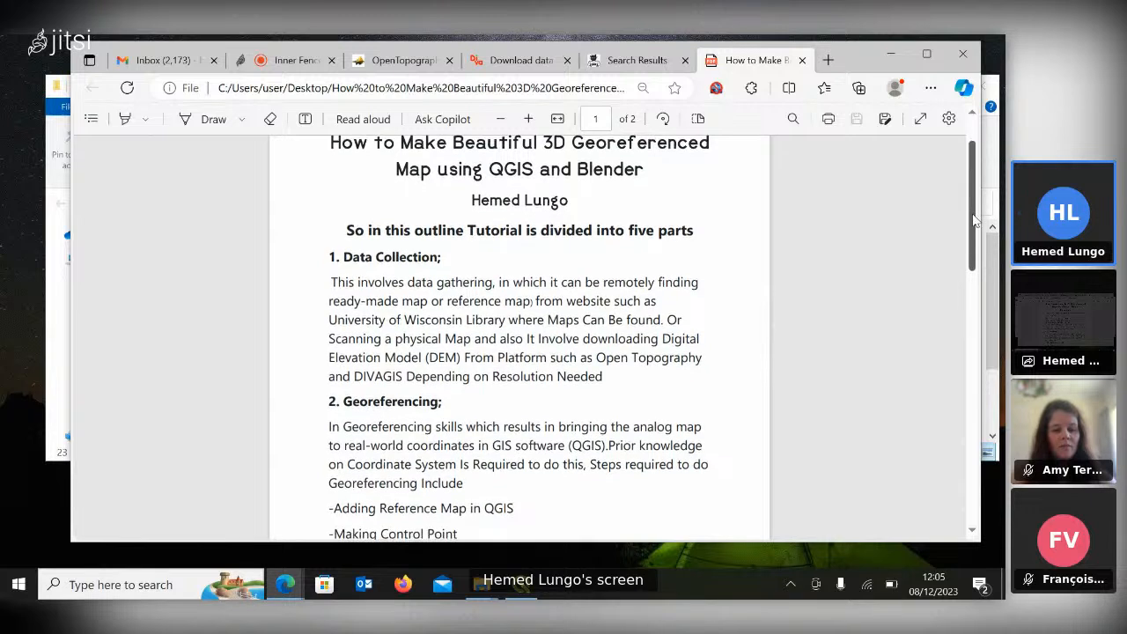
mouse_move(652, 337)
left_mouse_down()
mouse_move(676, 353)
mouse_move(660, 341)
left_mouse_up()
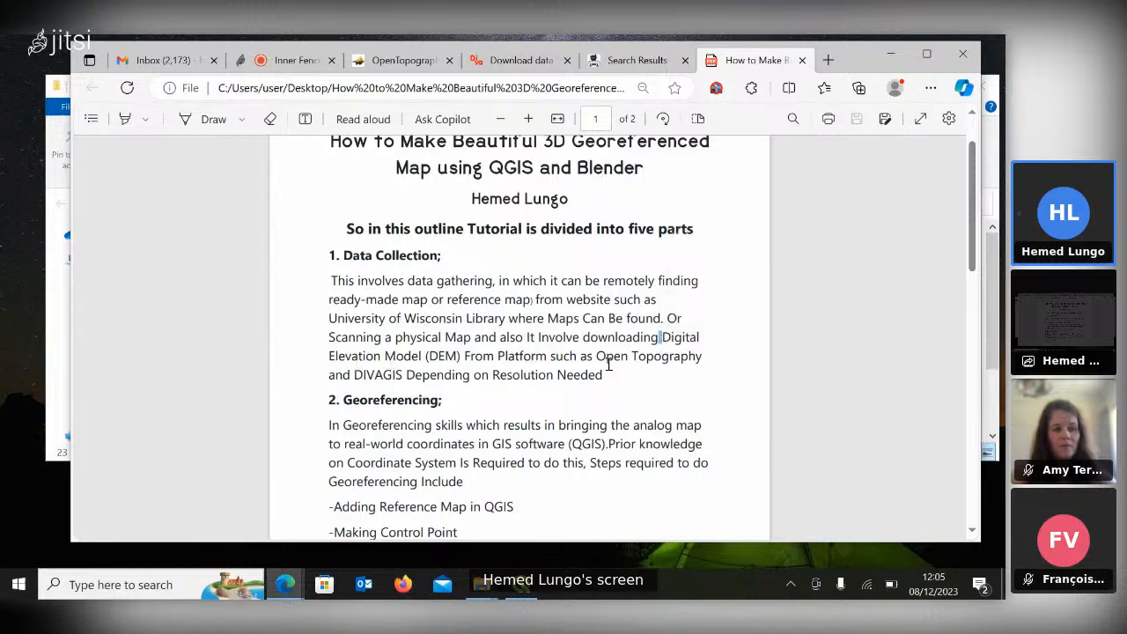
left_click_drag(598, 356, 695, 359)
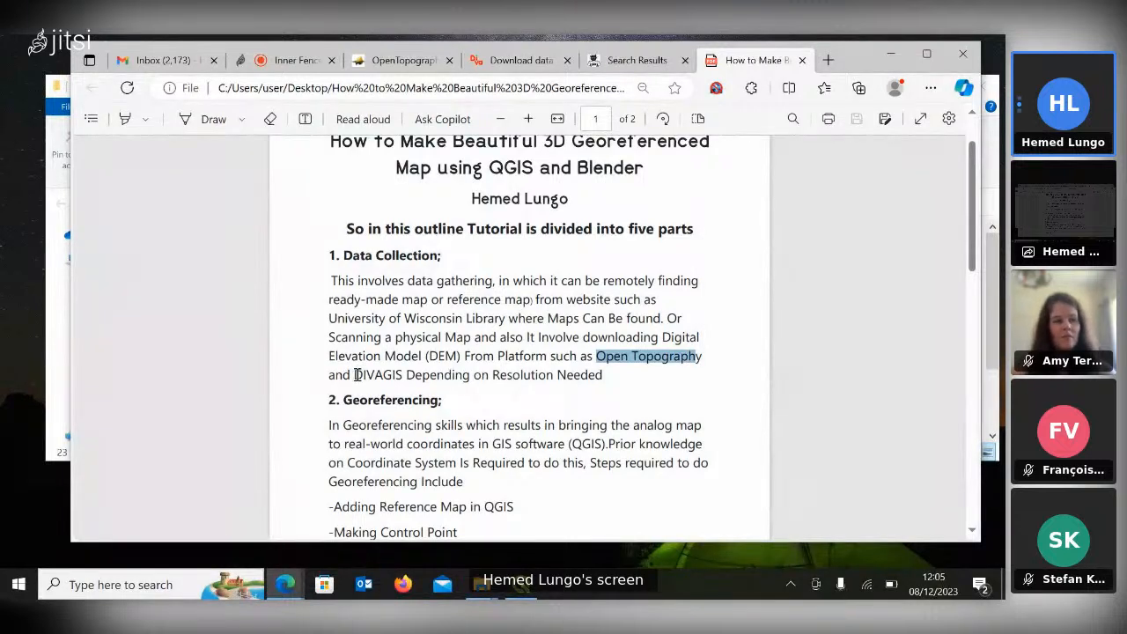
left_click_drag(354, 375, 528, 384)
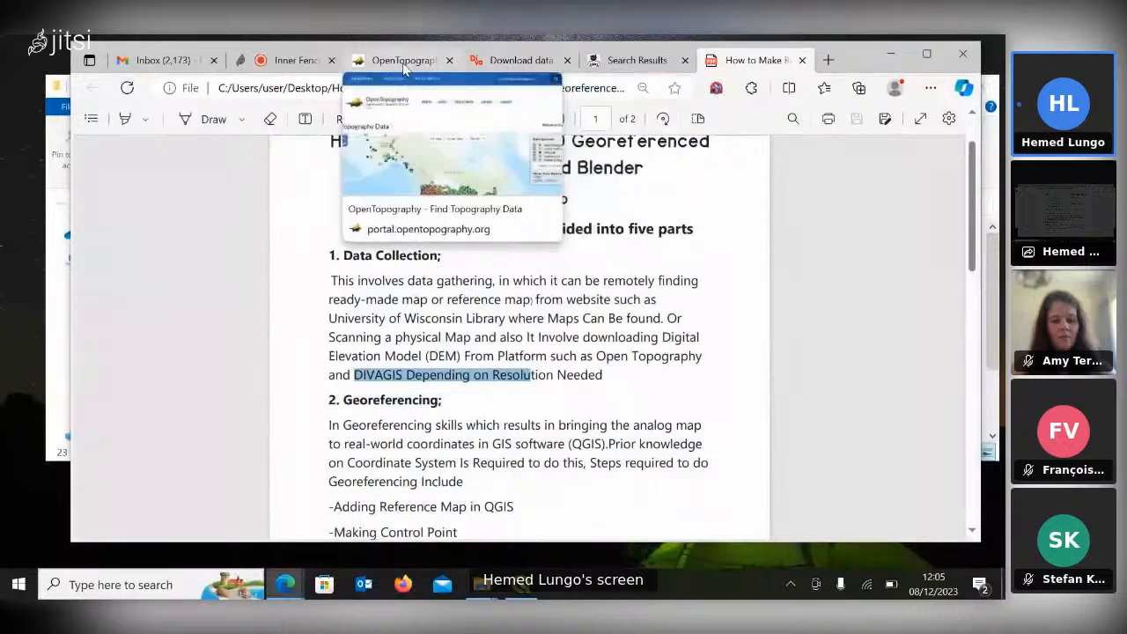
left_click(422, 62)
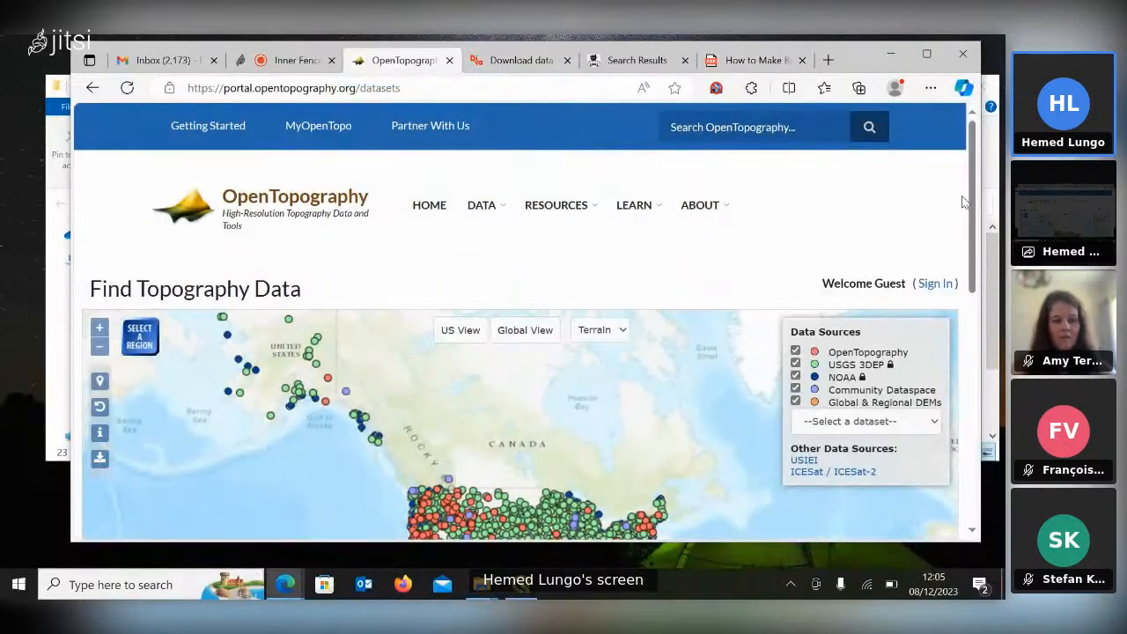
left_click_drag(973, 205, 975, 273)
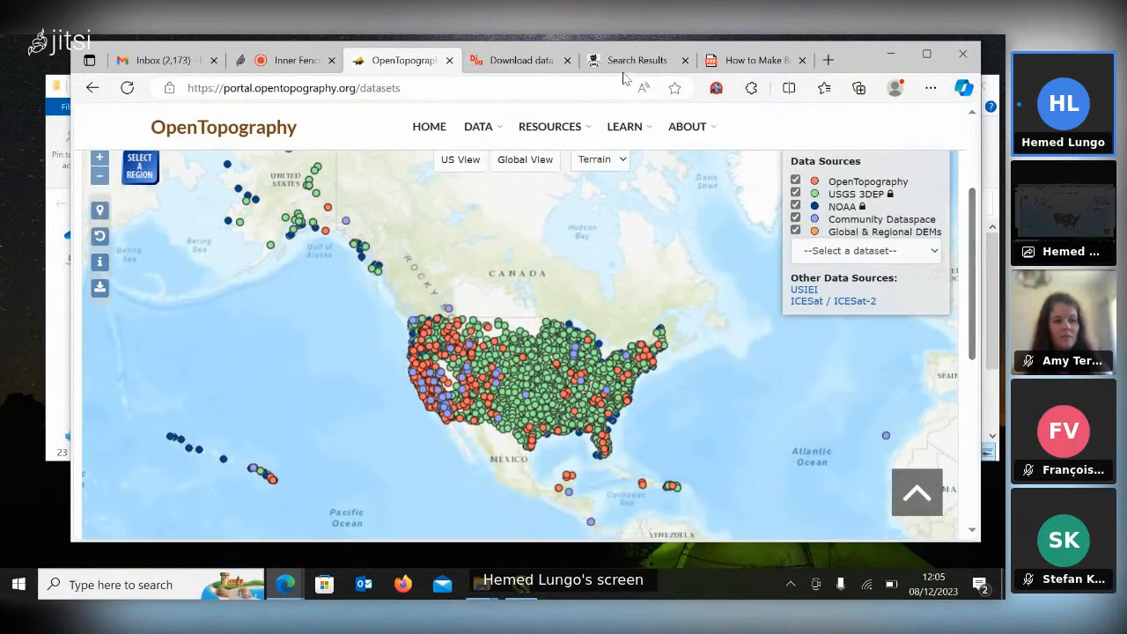
On the DIVA-GIS country data download page, choose Angola as the country and Elevation as the subject.
left_click(526, 63)
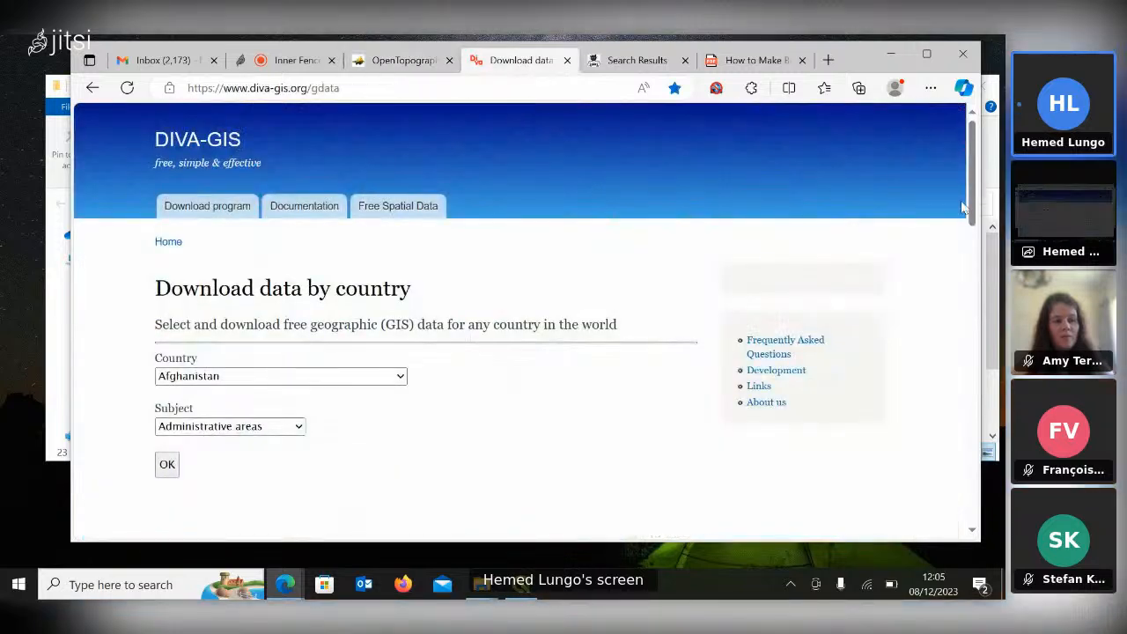
scroll(965, 208, "down", 2)
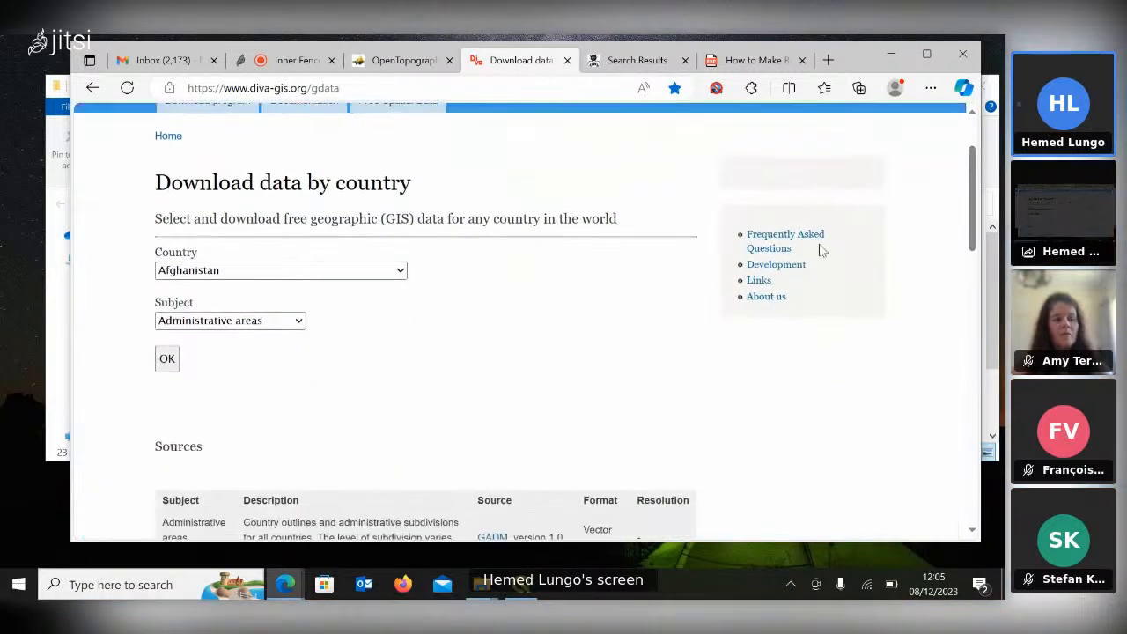
left_click(344, 273)
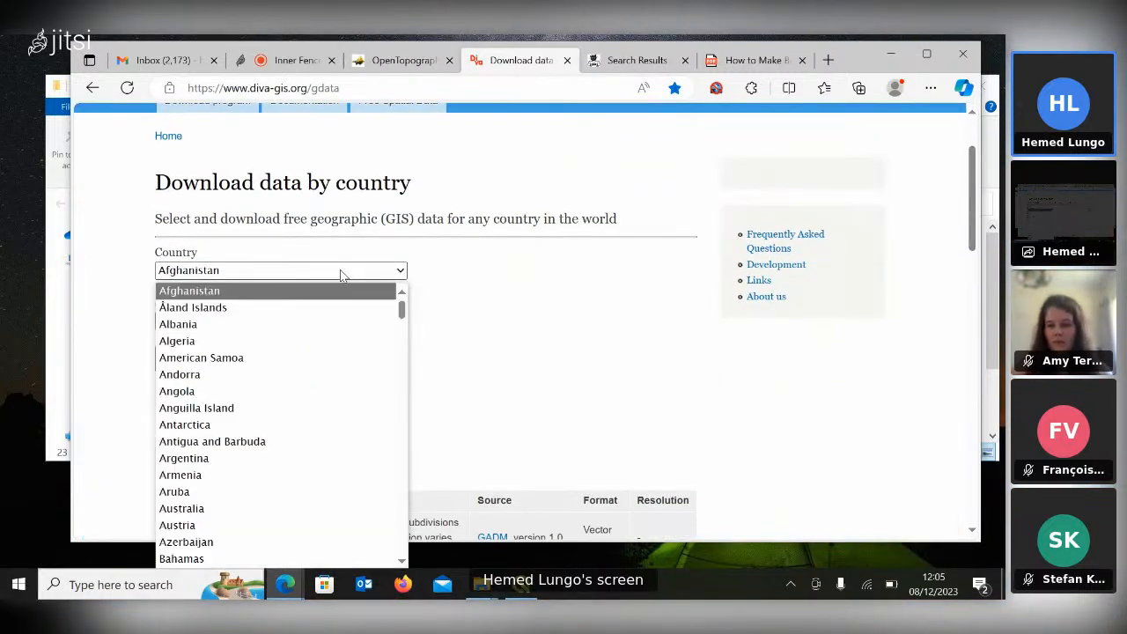
left_click(271, 393)
left_click(239, 322)
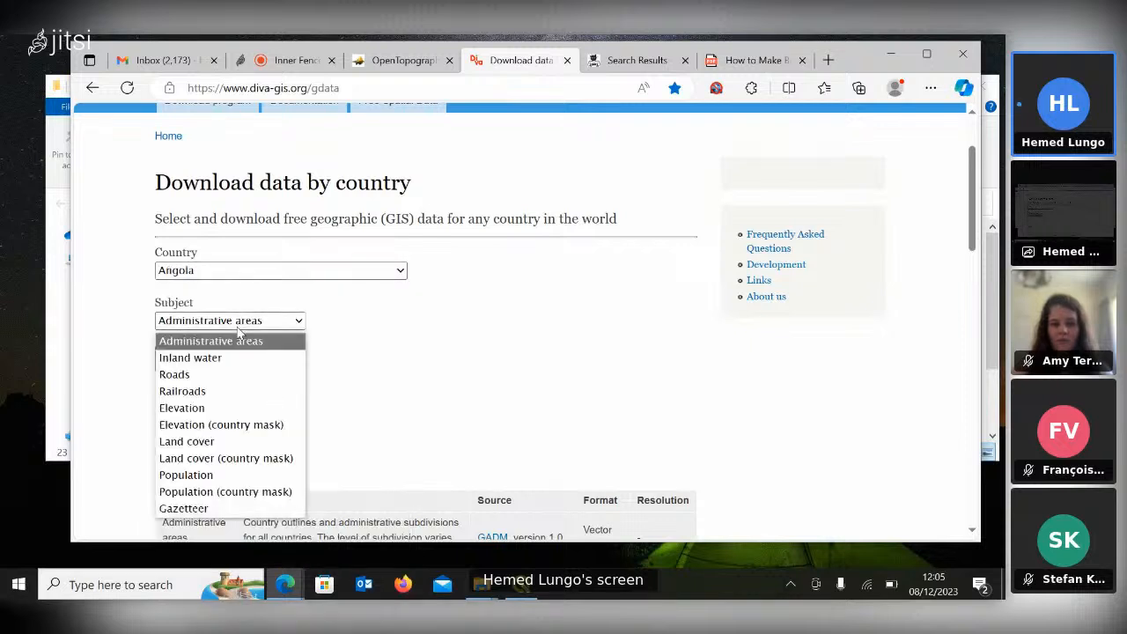
left_click(231, 408)
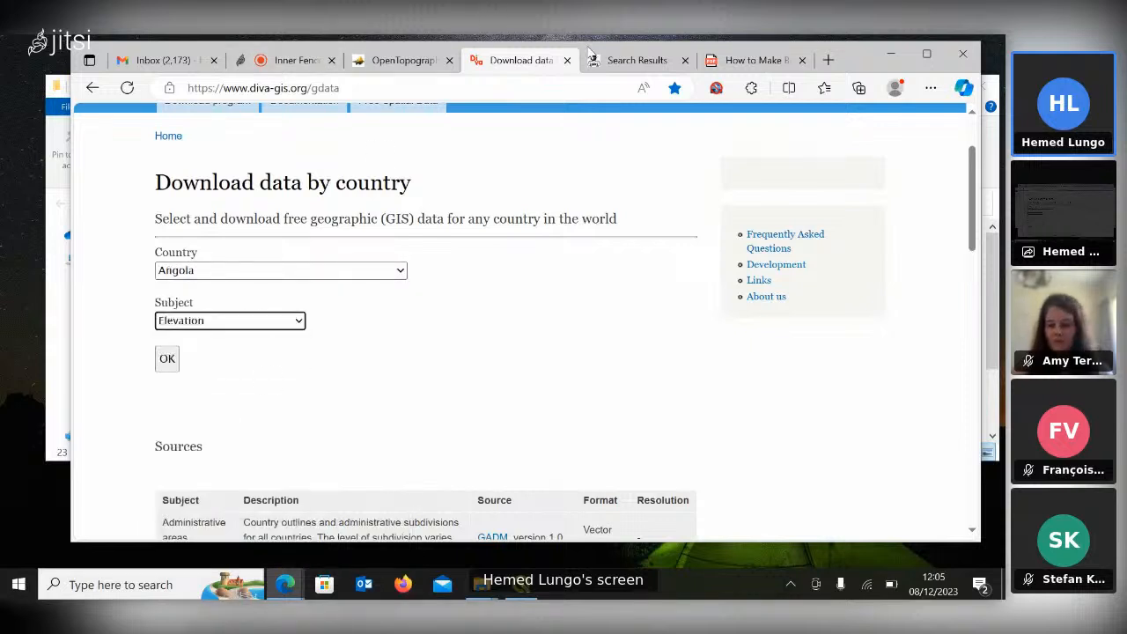
Go back to the PDF outline and show its Georeferencing and Data Preparation sections.
left_click(621, 60)
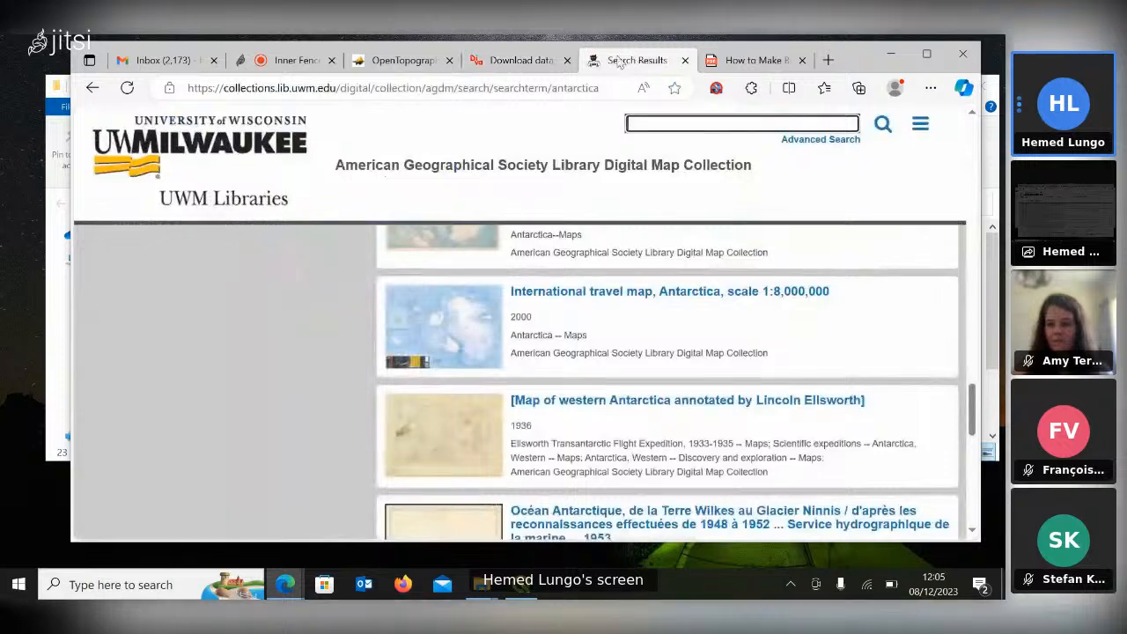
left_click(528, 59)
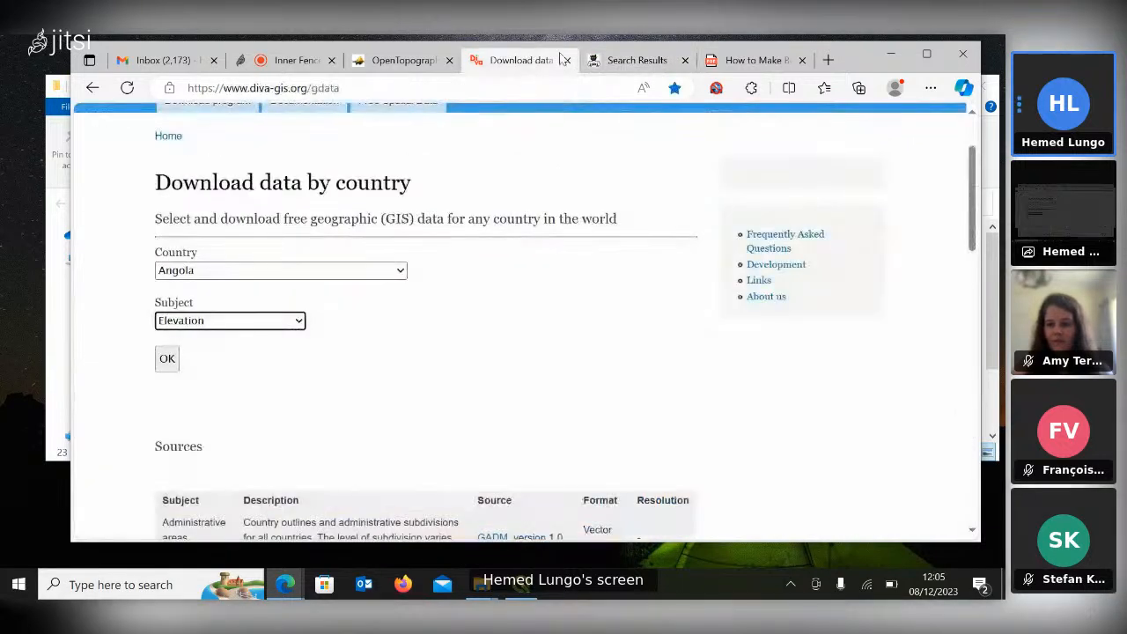
left_click(729, 59)
left_click_drag(973, 238, 970, 282)
left_click(656, 263)
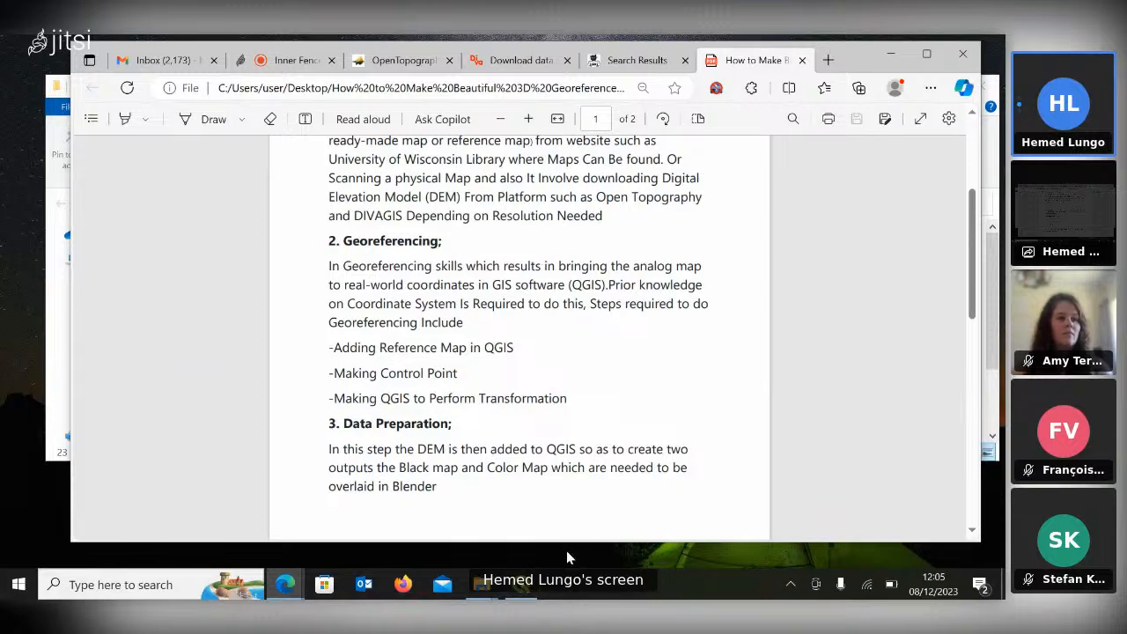
Switch to QGIS, bring its window fully into view and open the Georeferencer.
left_click(520, 584)
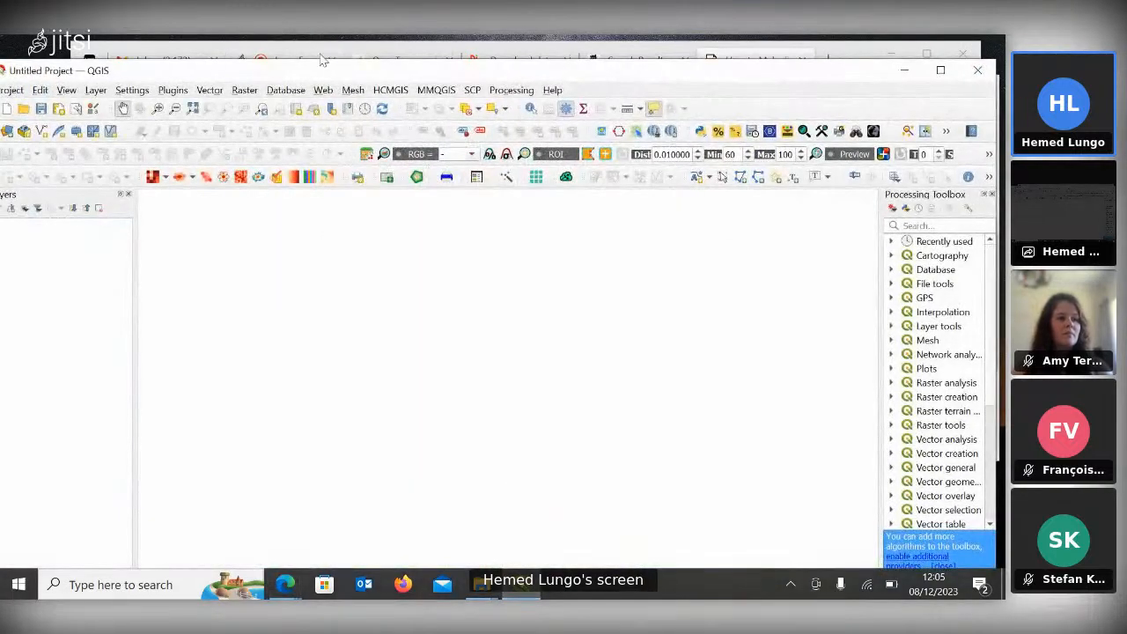
left_click_drag(312, 70, 409, 58)
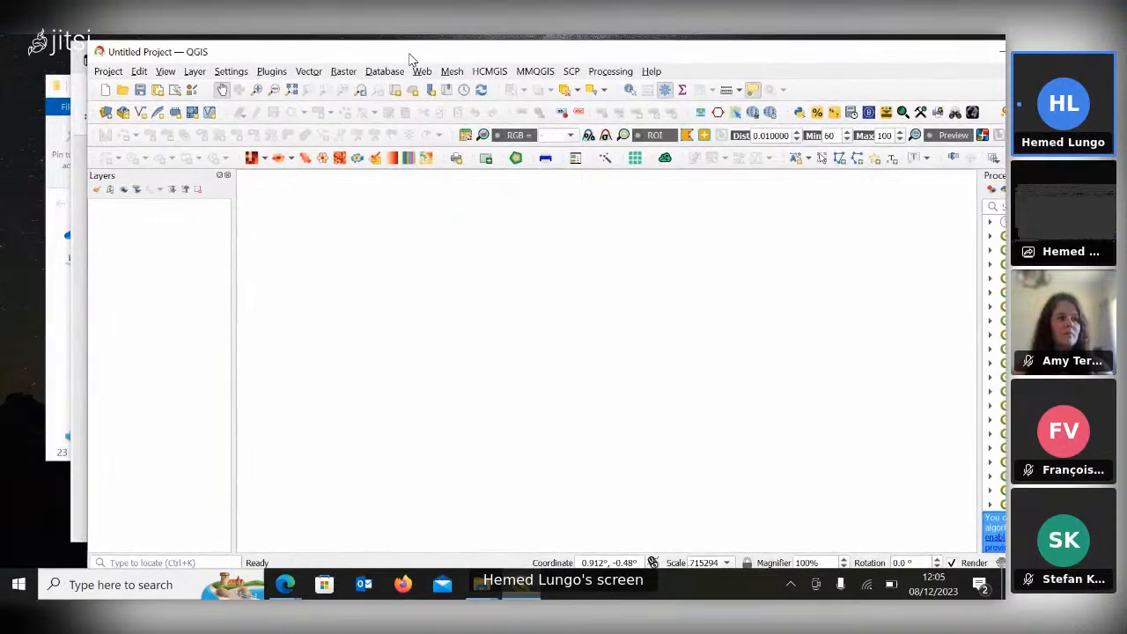
left_click(194, 72)
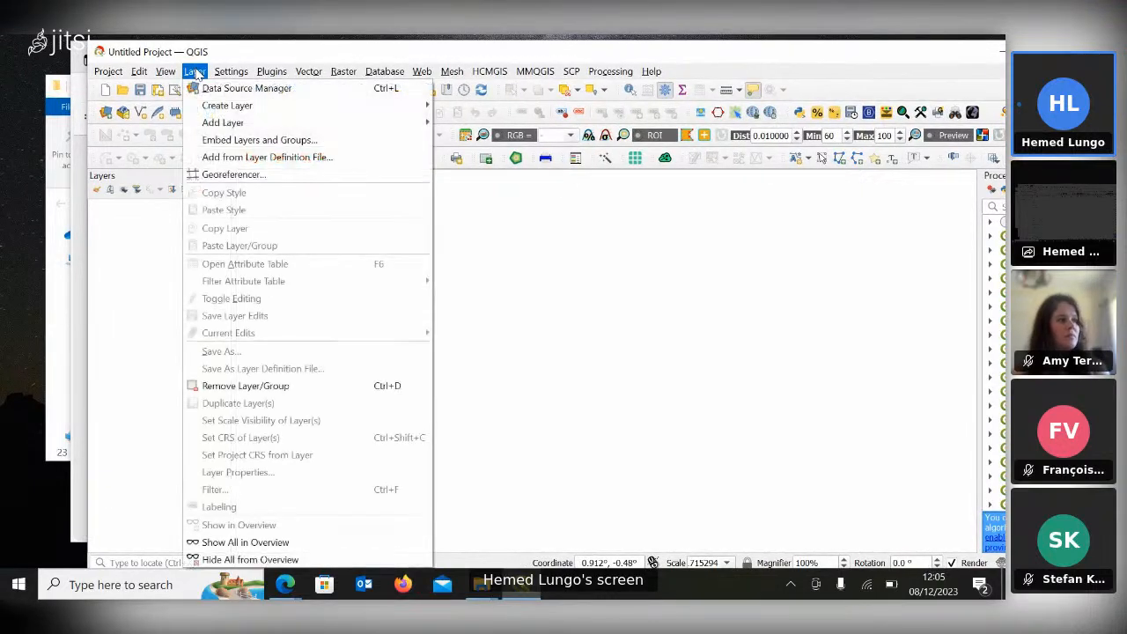
left_click(211, 174)
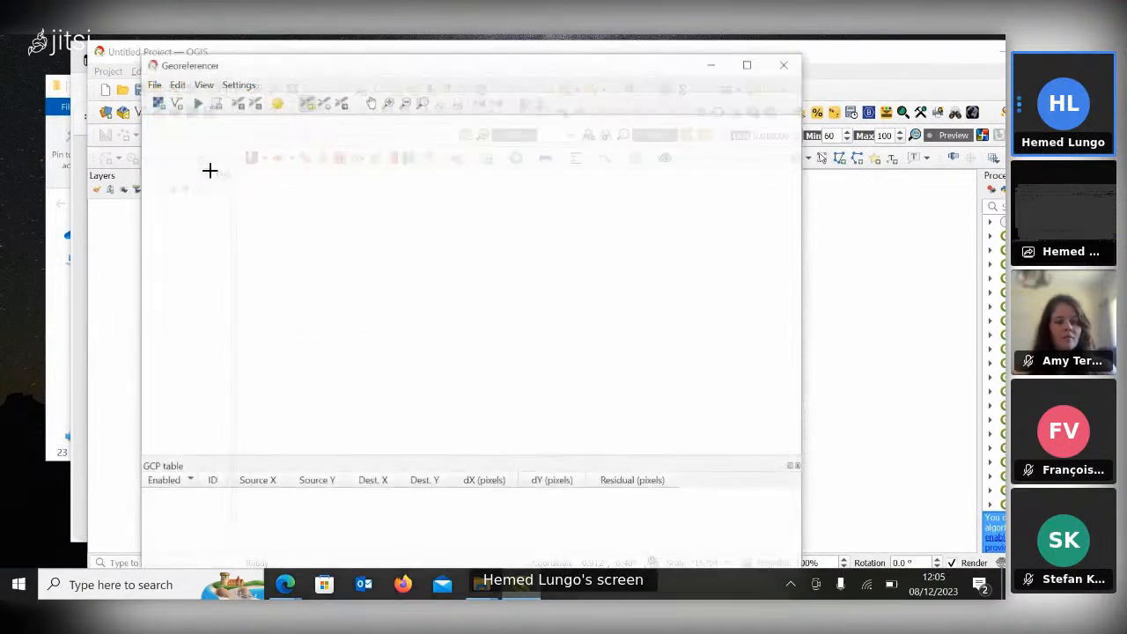
Return to the PDF outline in the browser and highlight the reference map and control point steps under Georeferencing.
mouse_move(291, 588)
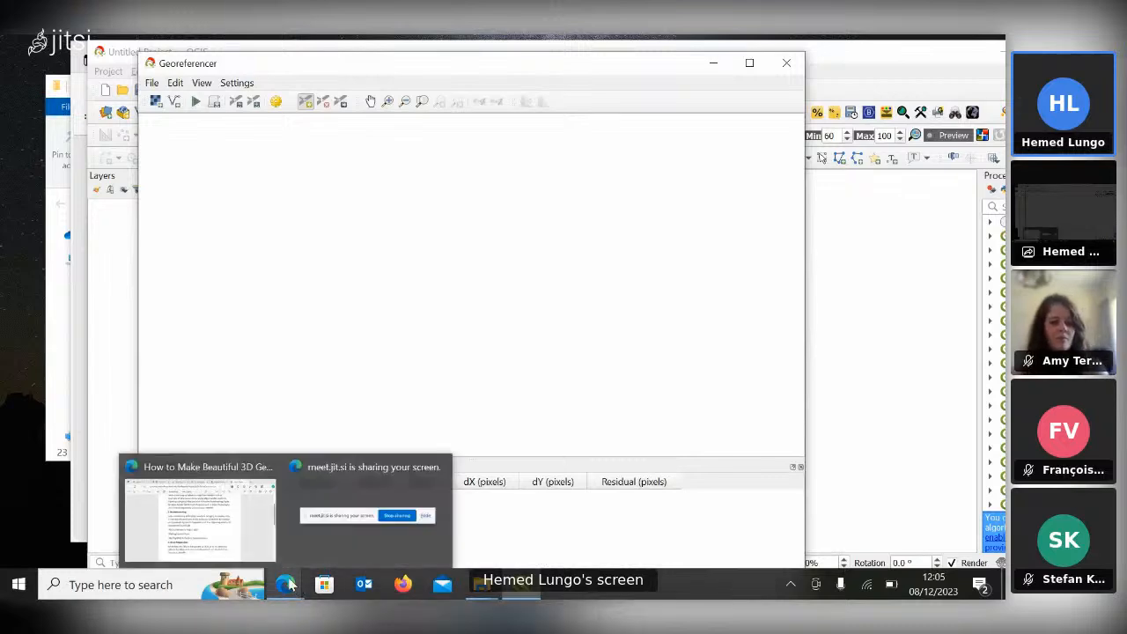
left_click(256, 541)
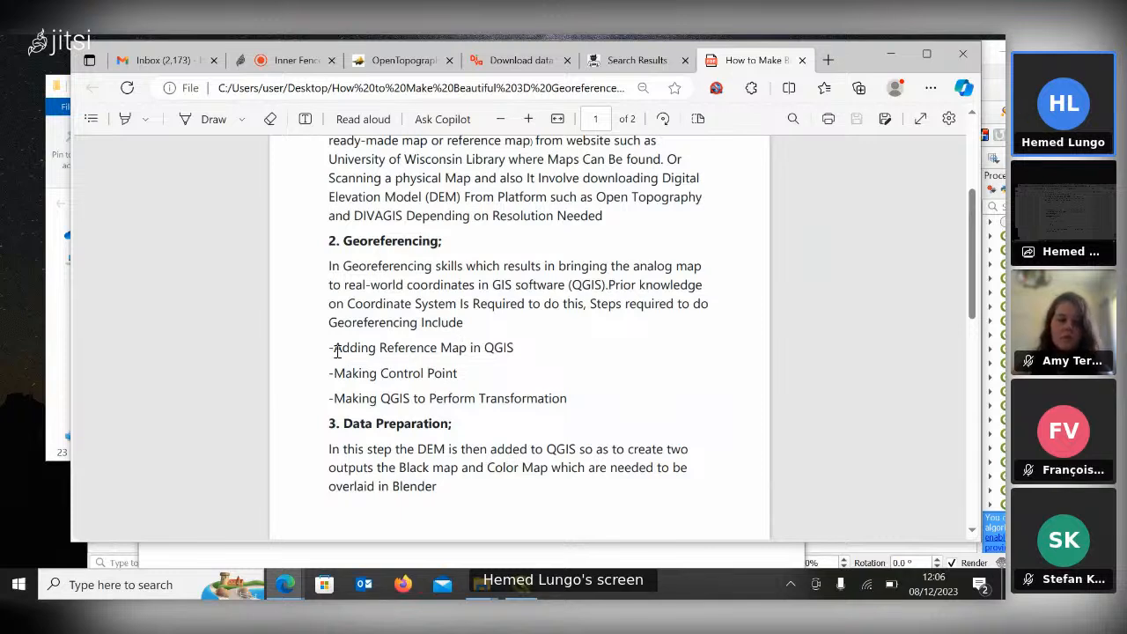
left_click_drag(331, 348, 513, 348)
left_click_drag(331, 373, 461, 380)
left_click(466, 391)
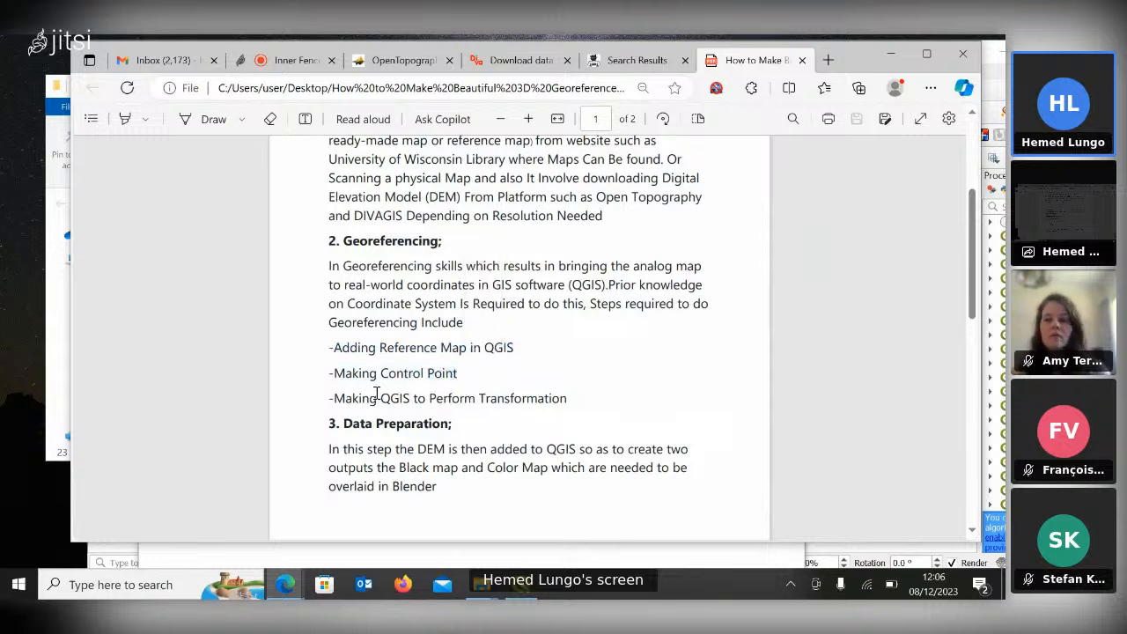
Highlight the QGIS transformation step in the PDF outline and show the Map creation in Blender section.
left_click_drag(336, 403, 526, 400)
left_click(501, 440)
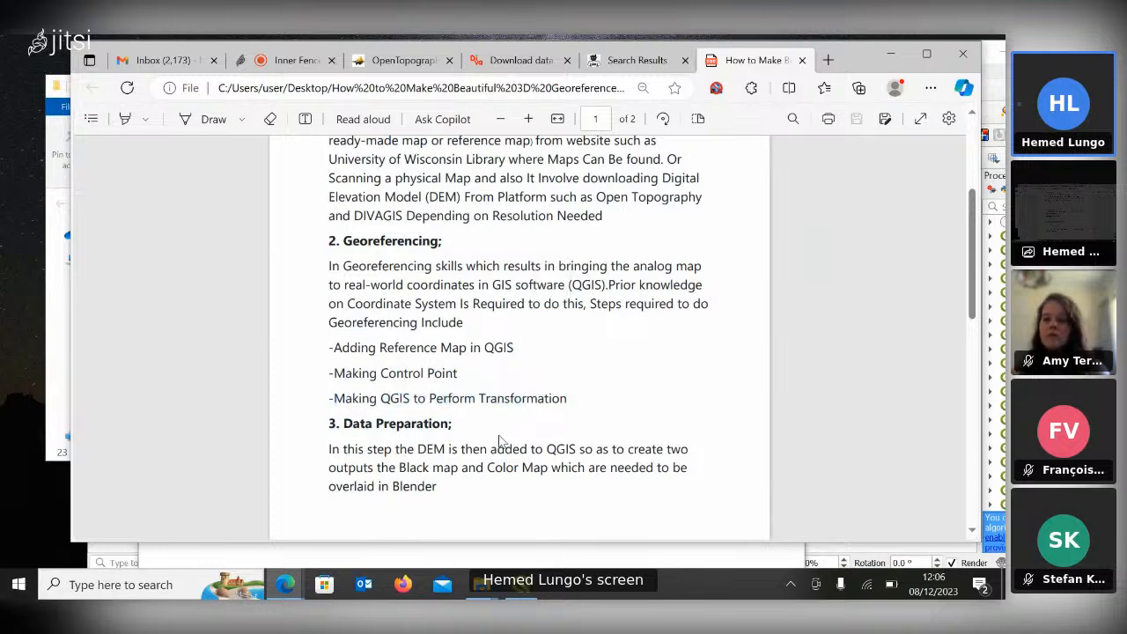
scroll(501, 440, "down", 3)
scroll(501, 441, "down", 1)
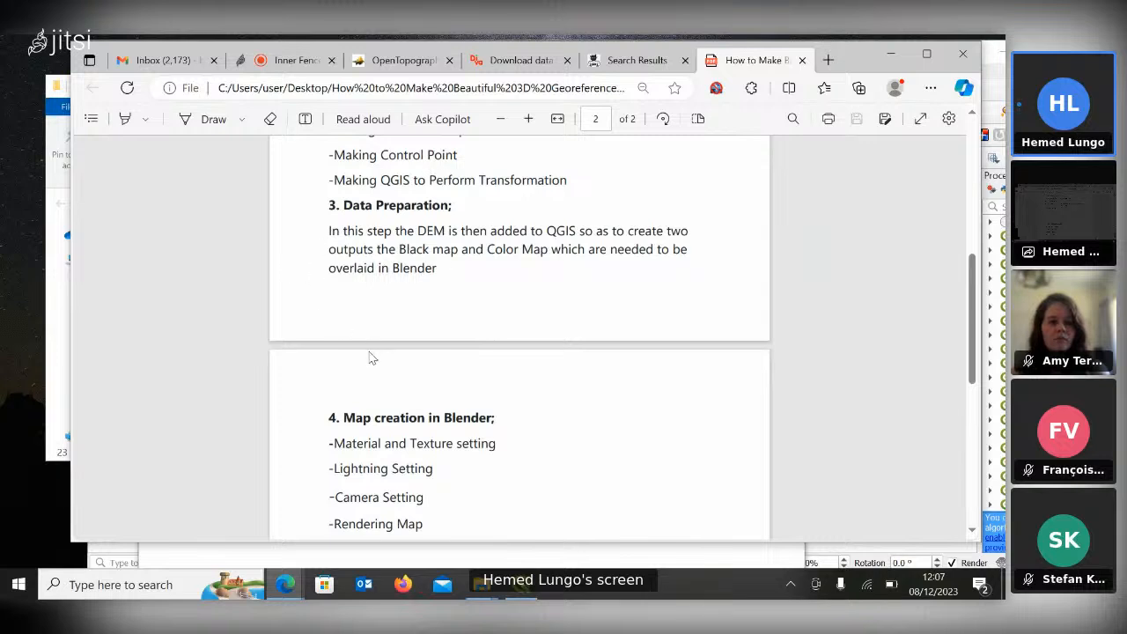
scroll(370, 357, "down", 1)
scroll(370, 357, "up", 3)
scroll(369, 356, "down", 5)
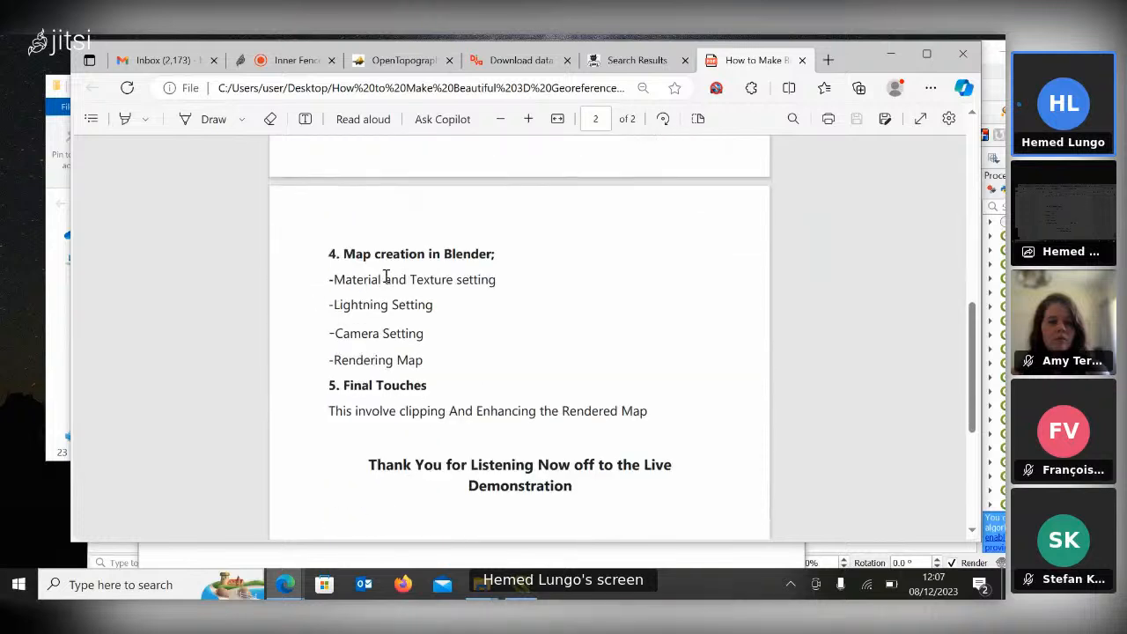
Highlight the material, lighting, camera and rendering items under Map creation in Blender, plus the closing live demonstration line.
left_click_drag(331, 280, 493, 282)
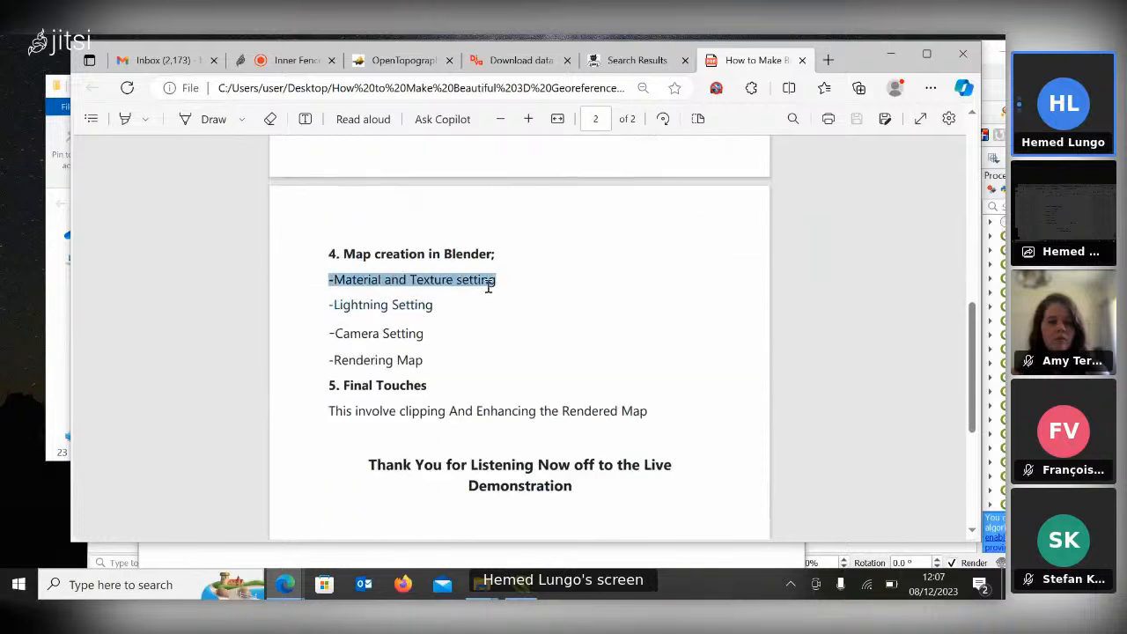
left_click(334, 303)
left_click_drag(334, 304, 440, 314)
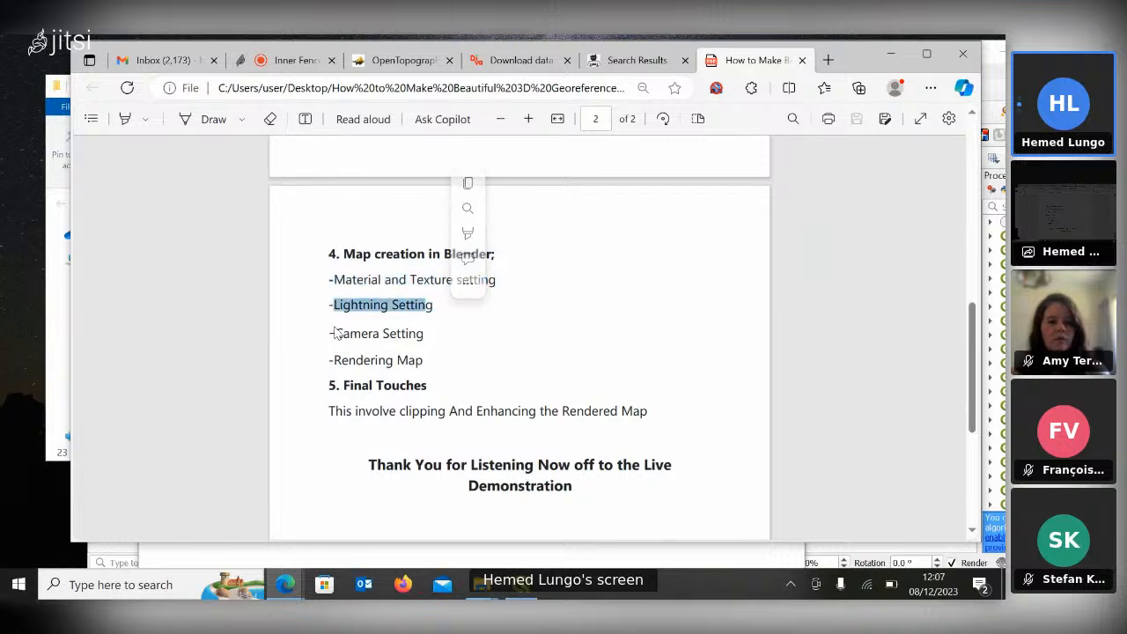
left_click_drag(335, 332, 416, 340)
left_click_drag(335, 359, 407, 379)
left_click(398, 387)
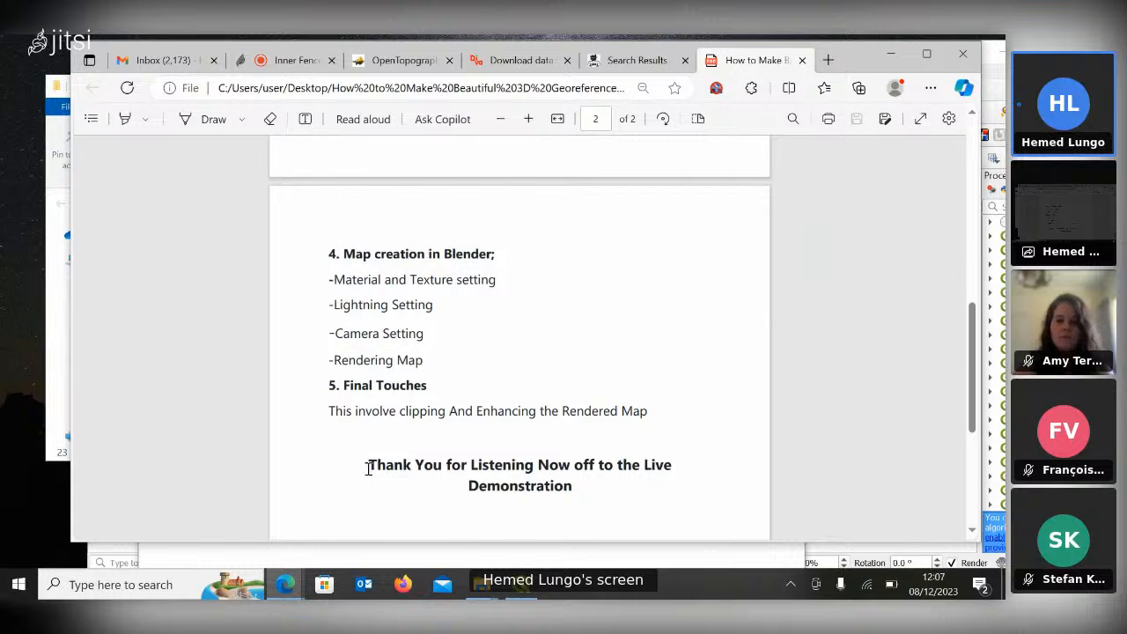
left_click_drag(368, 468, 623, 499)
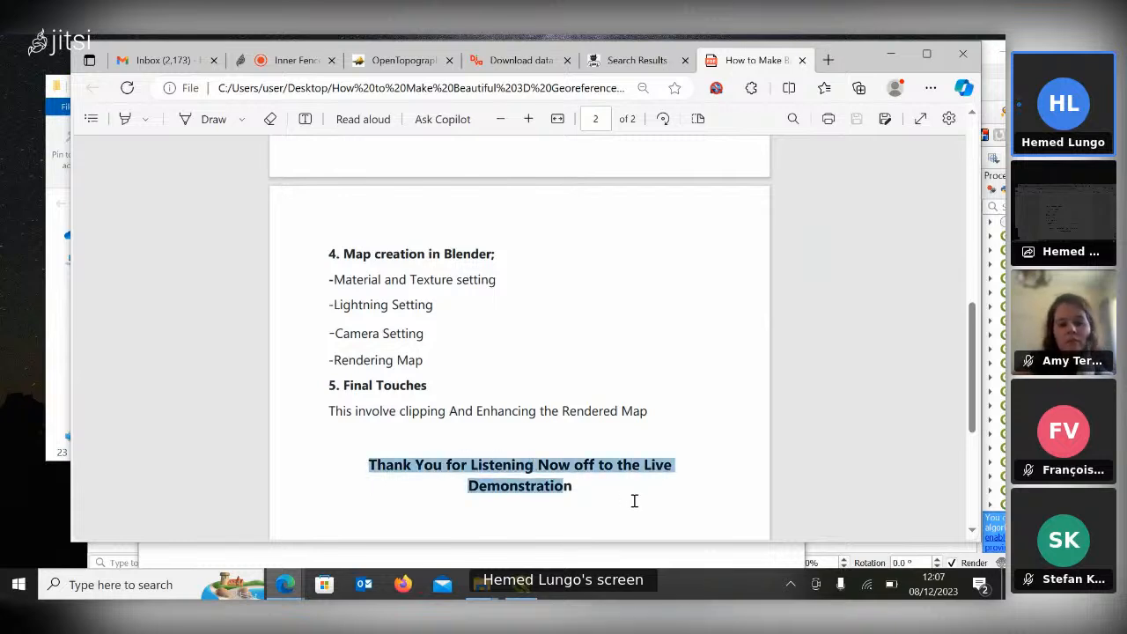
left_click(642, 485)
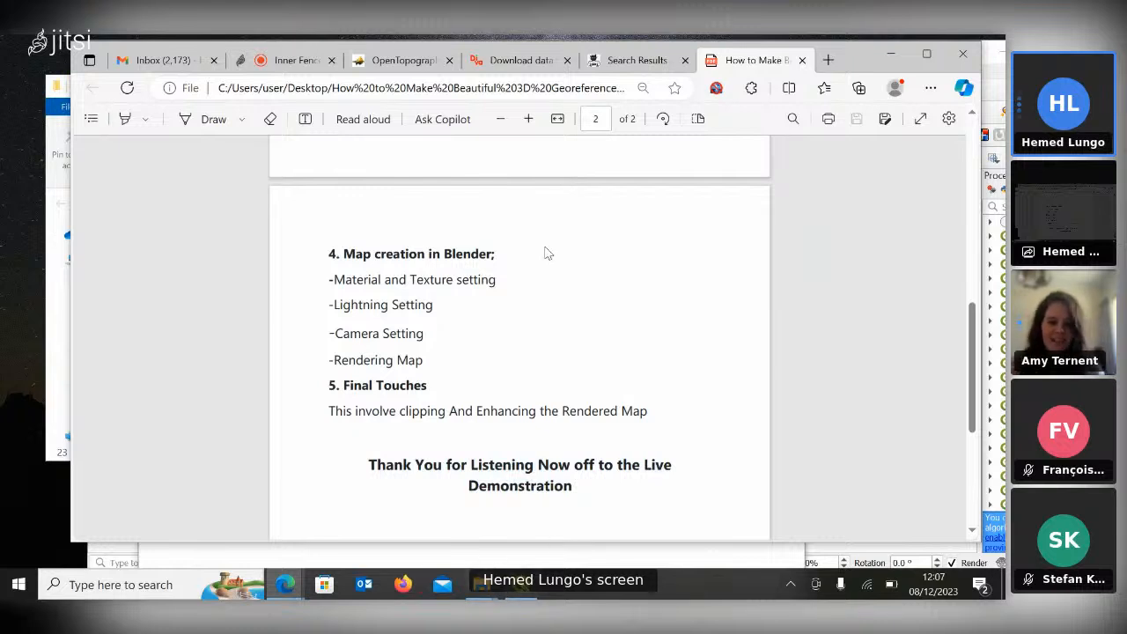
Close the Gallery folder, open Antarctica Analog Map.jpg from the project folder in a maximized window and show its title block.
left_click(485, 595)
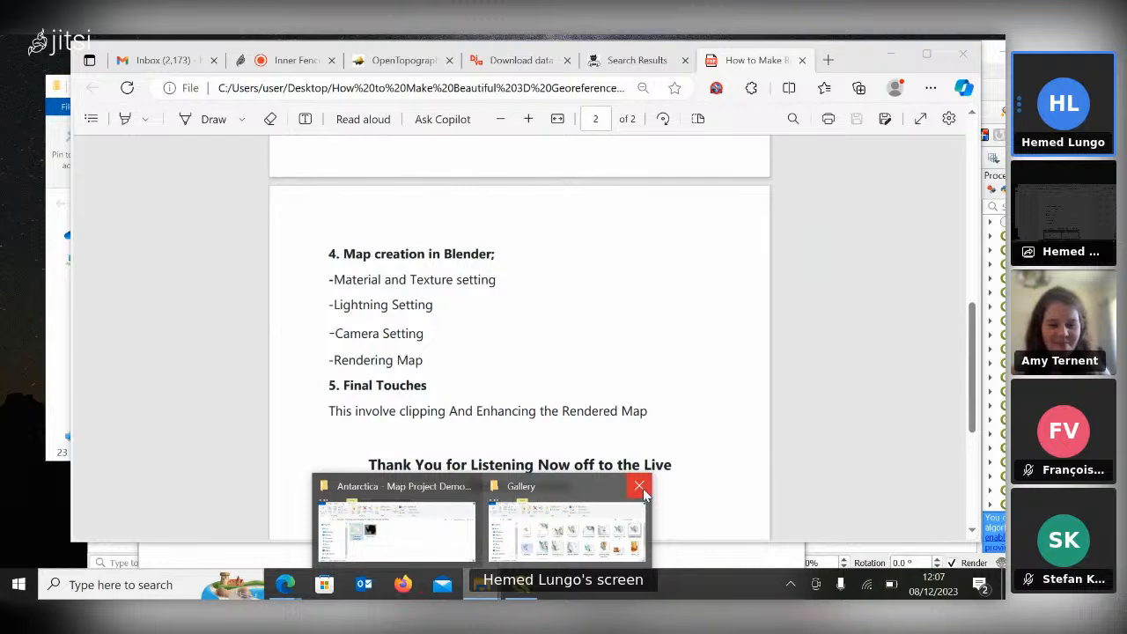
left_click(639, 485)
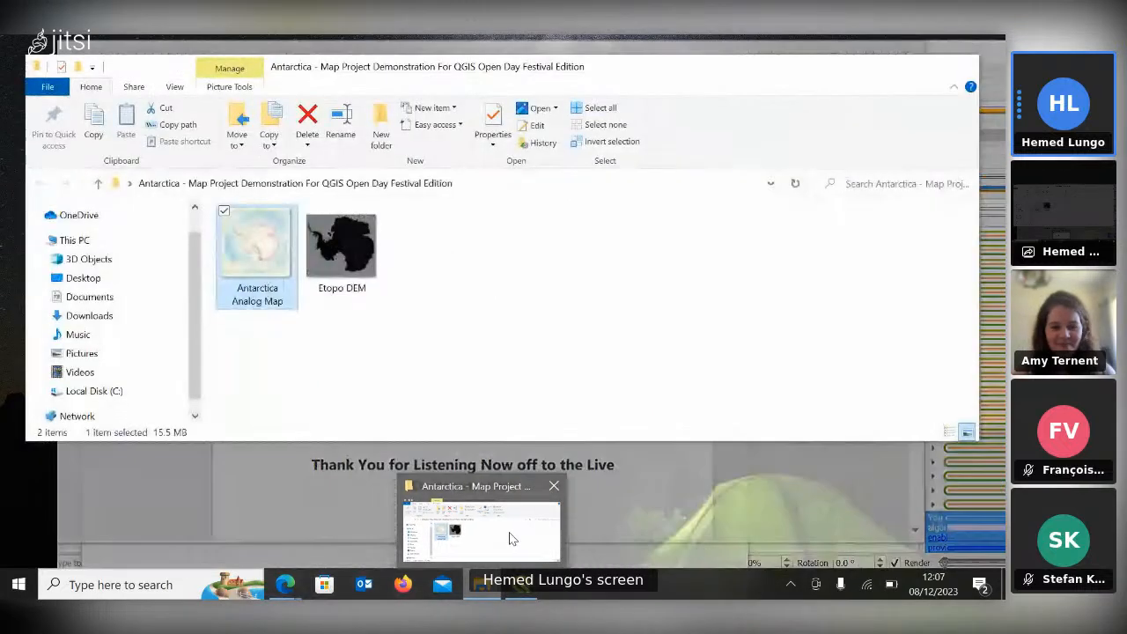
left_click(511, 538)
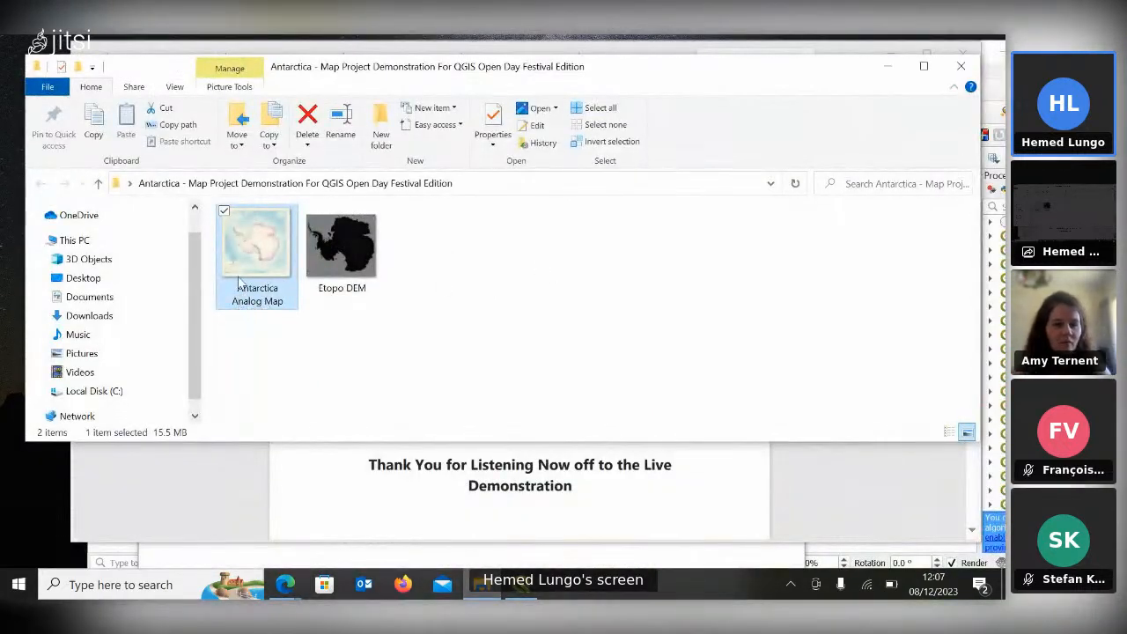
double_click(342, 281)
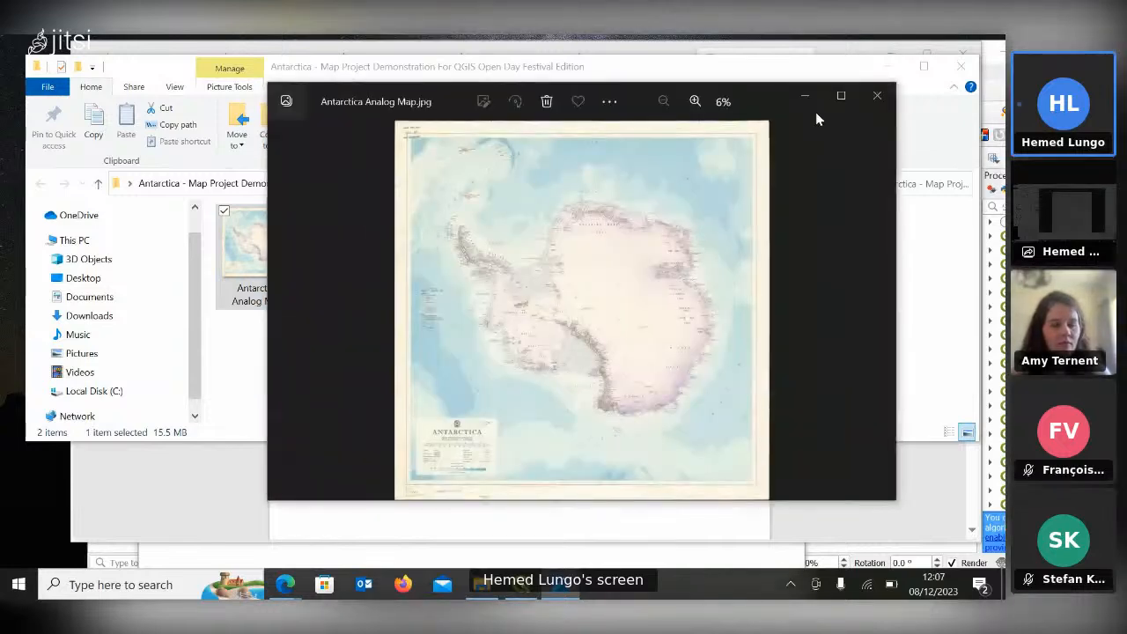
left_click(843, 97)
scroll(452, 352, "up", 5)
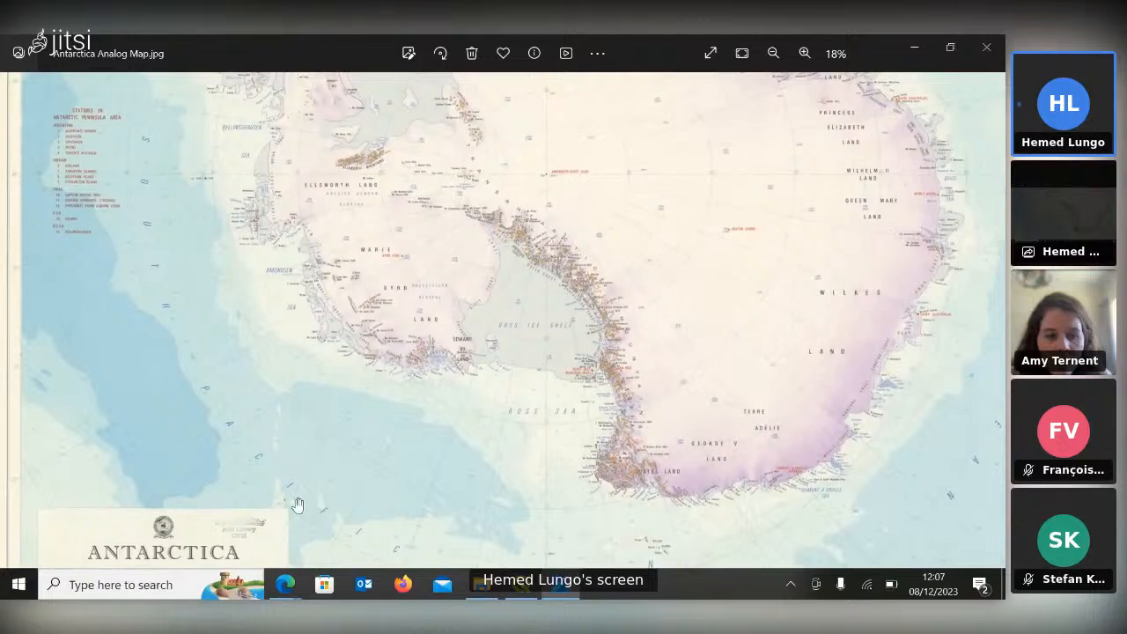
left_click_drag(297, 502, 377, 335)
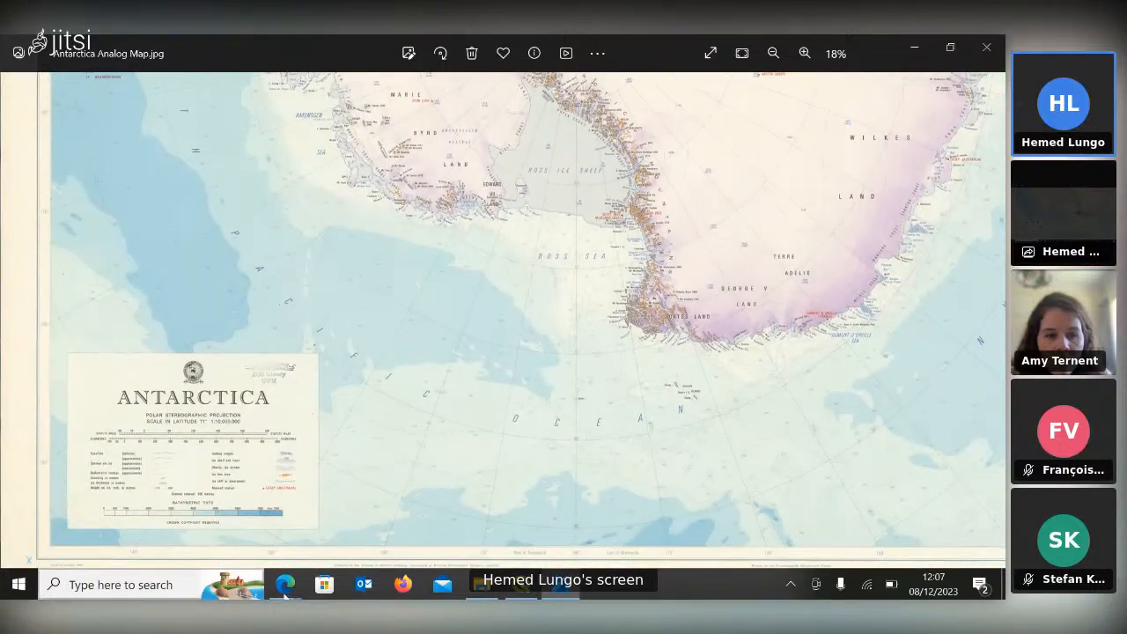
Switch to the browser and look through the UWM Libraries search results for Antarctica maps down to the page's end.
mouse_move(290, 594)
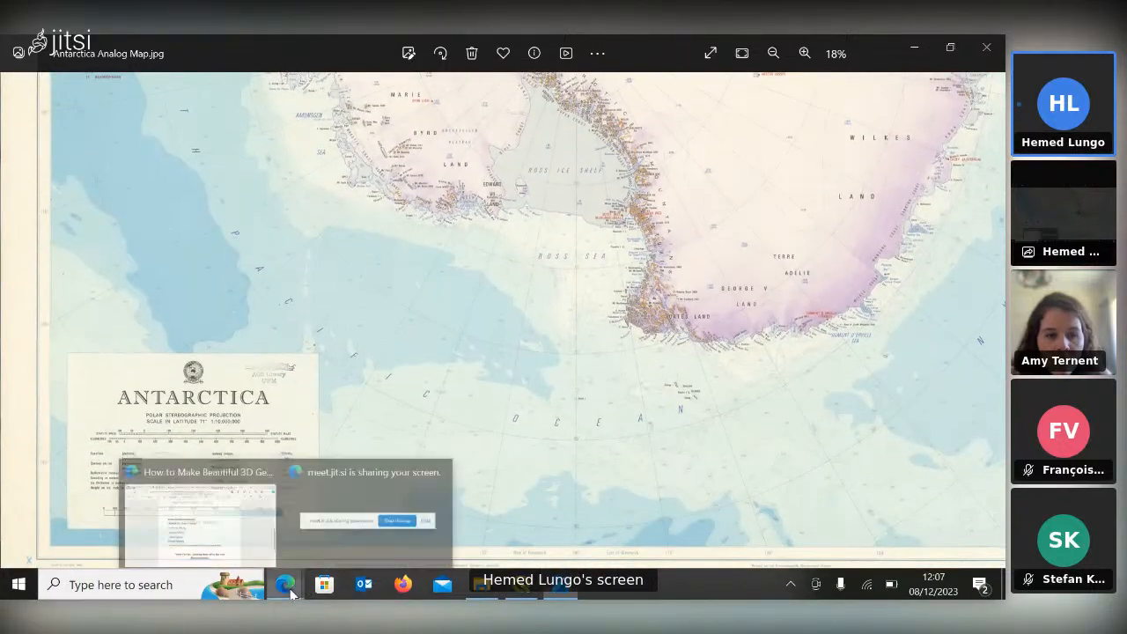
left_click(236, 529)
left_click(630, 58)
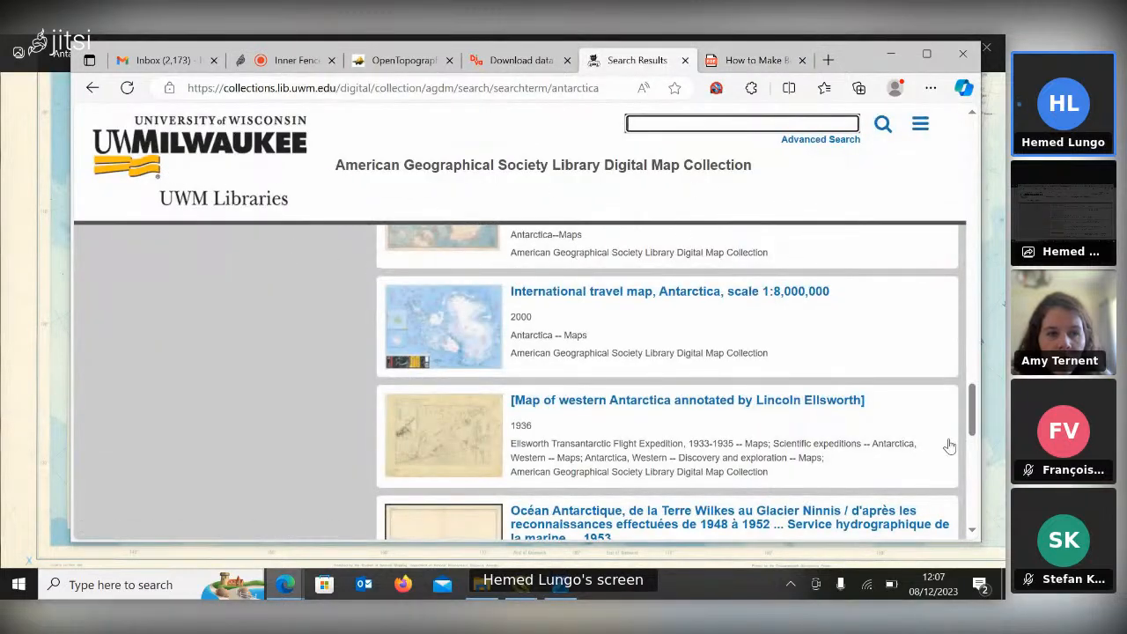
scroll(973, 440, "down", 1)
left_click_drag(974, 440, 971, 513)
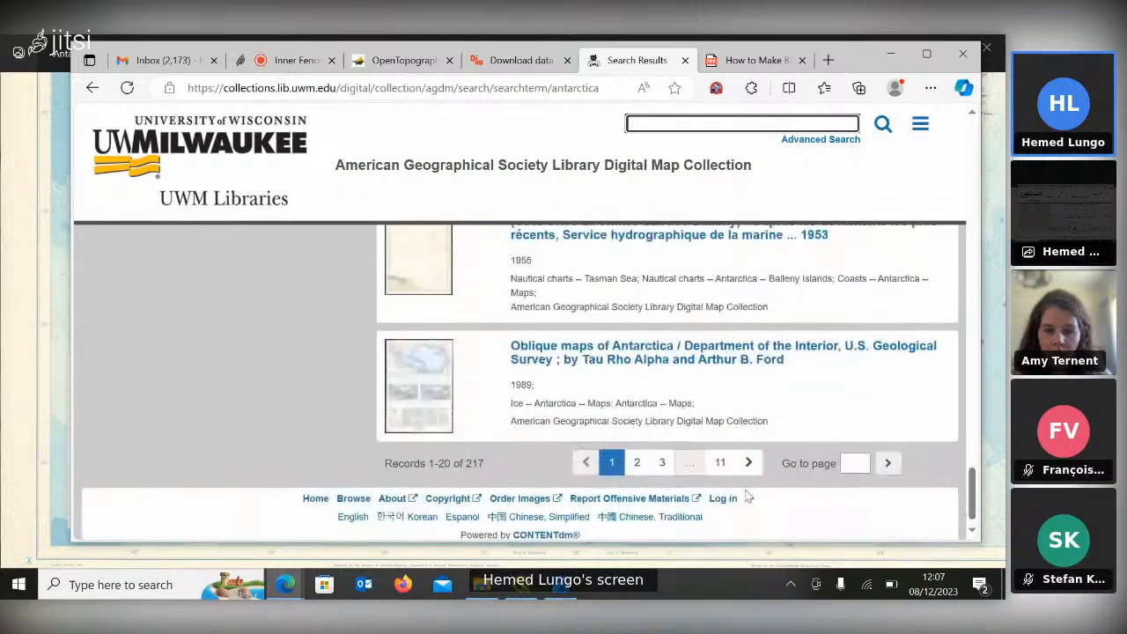
Return to the Antarctica Analog Map image and examine the projection and scale in its title block.
left_click(563, 587)
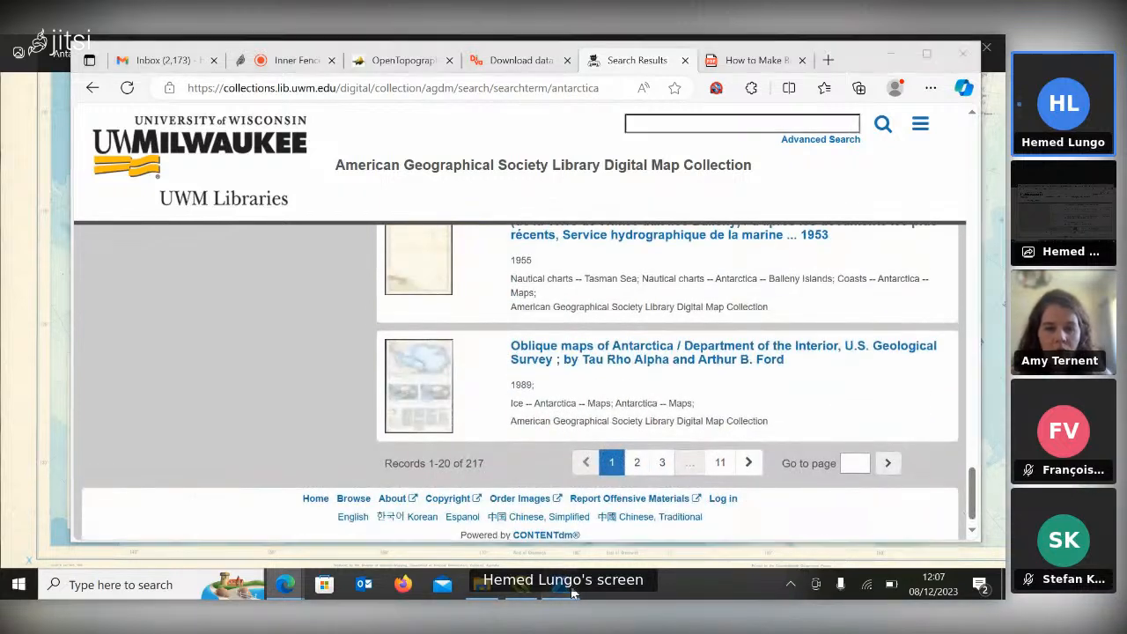
scroll(599, 317, "down", 3)
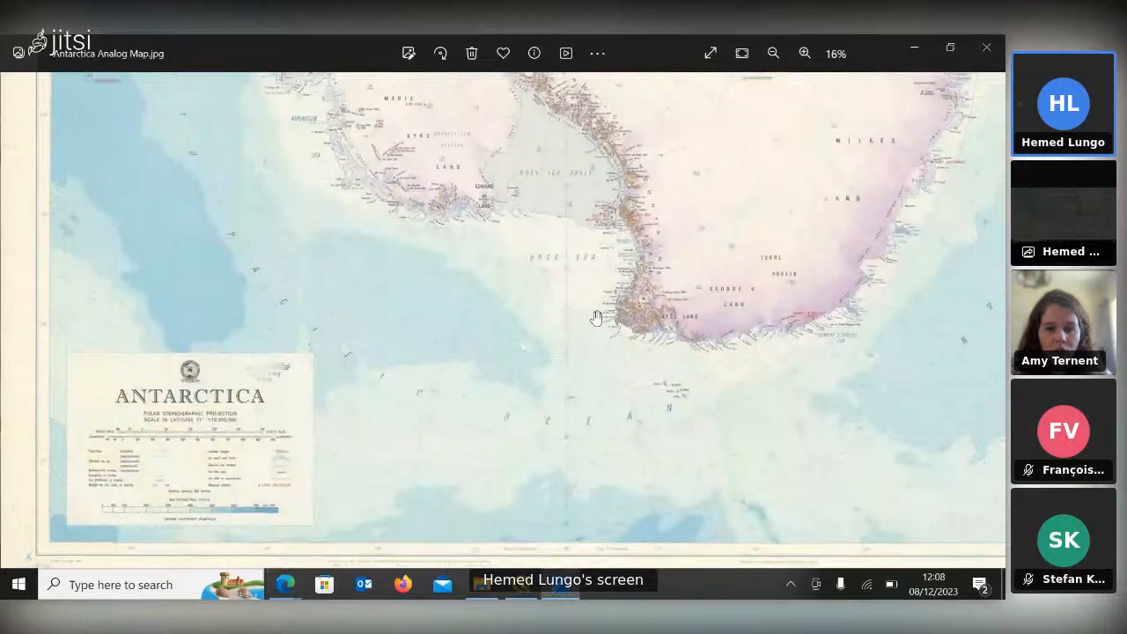
scroll(370, 371, "down", 4)
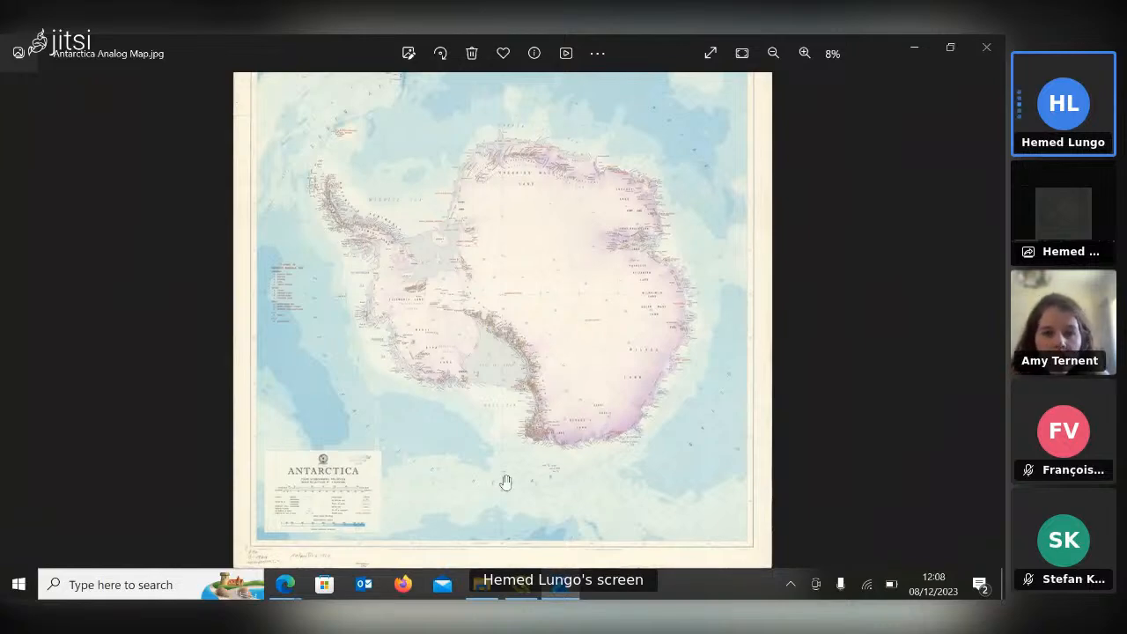
scroll(344, 546, "up", 1)
scroll(344, 546, "up", 3)
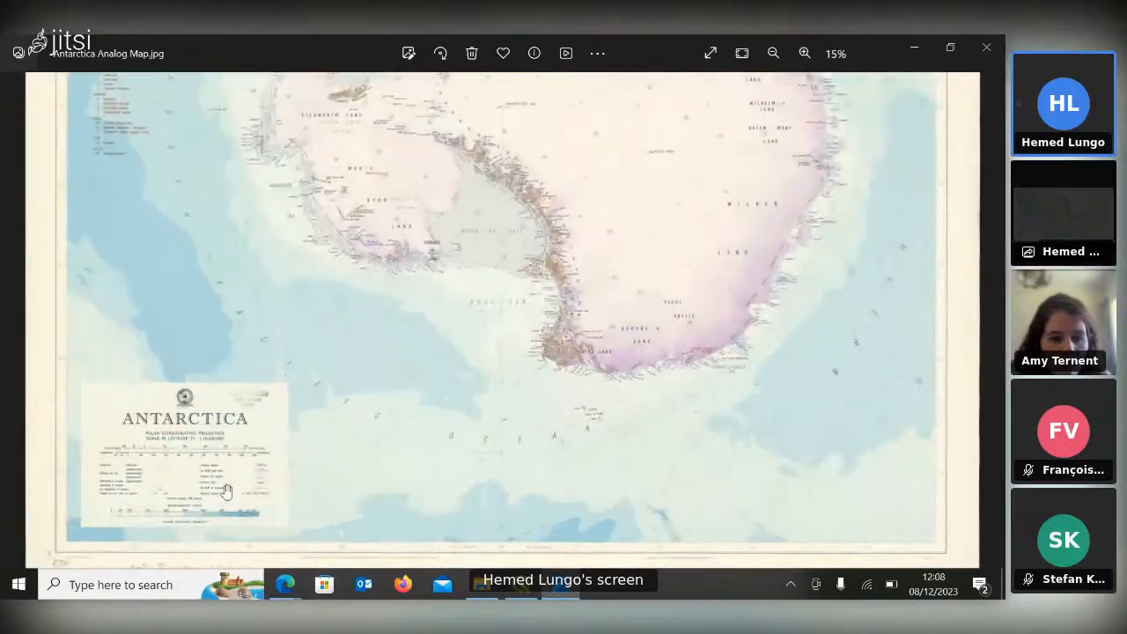
scroll(226, 490, "up", 2)
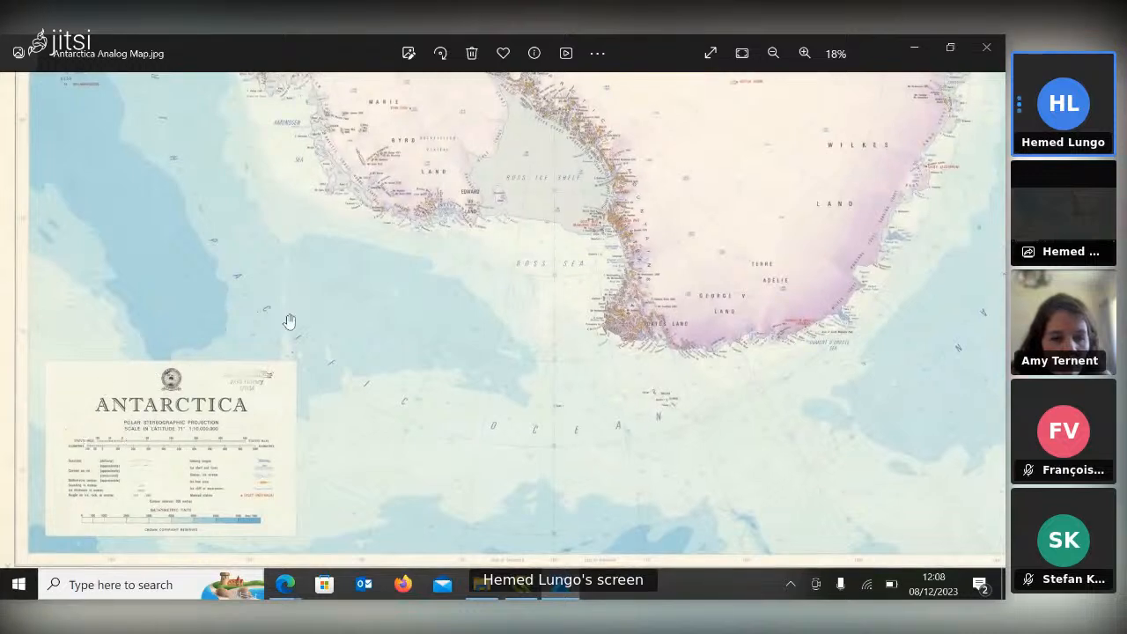
scroll(132, 431, "up", 1)
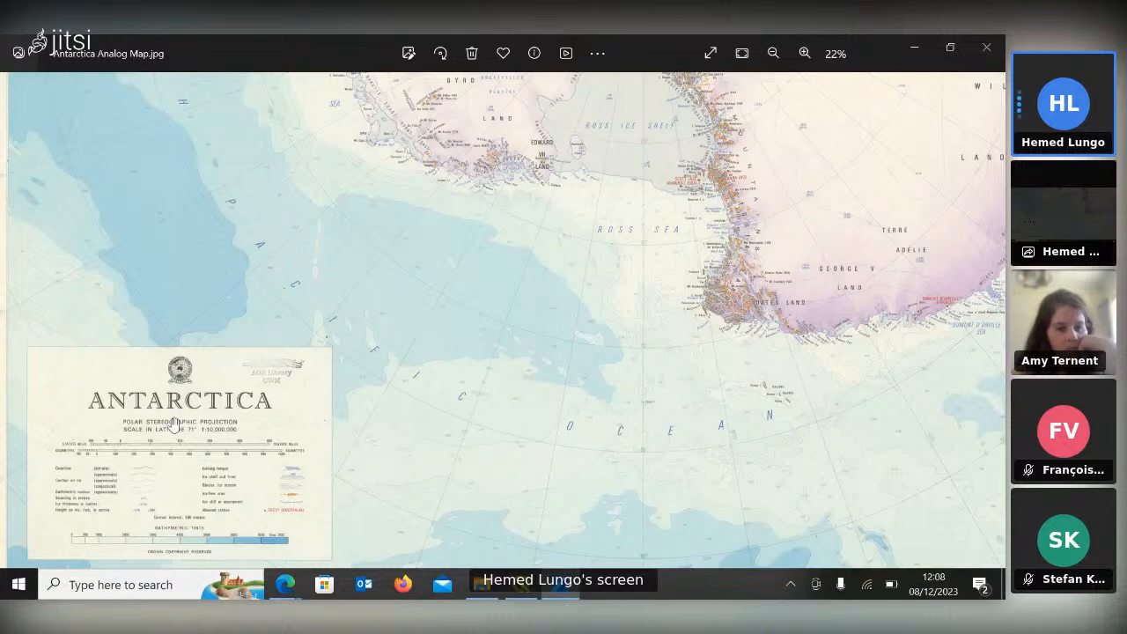
scroll(589, 239, "down", 3)
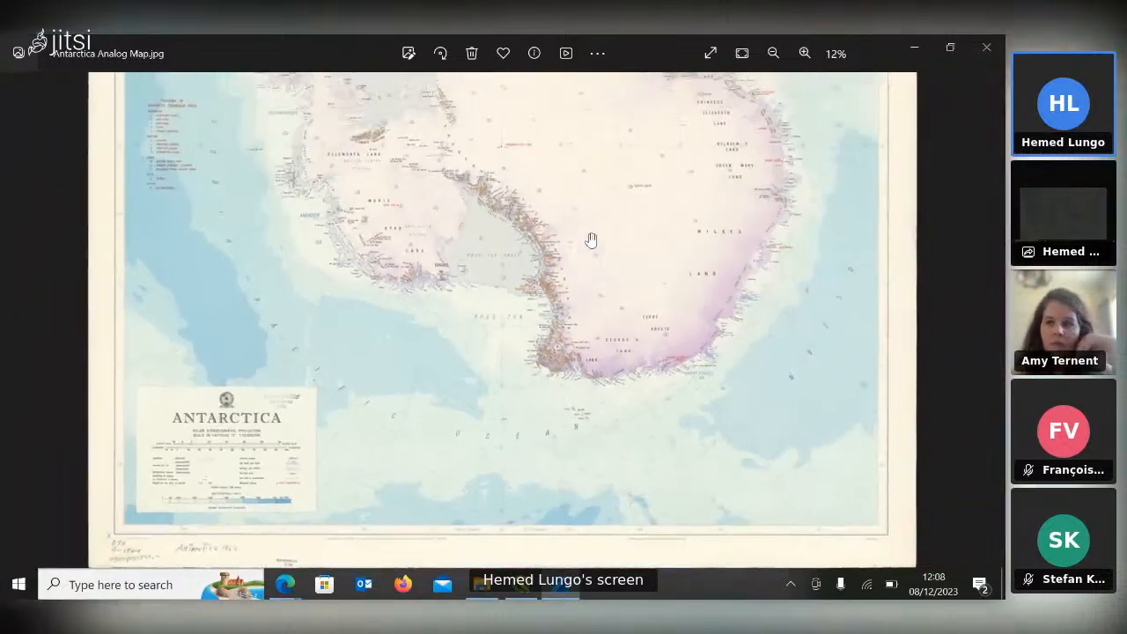
scroll(591, 239, "down", 2)
Switch to QGIS, close the Georeferencer and maximize the main window.
left_click(520, 584)
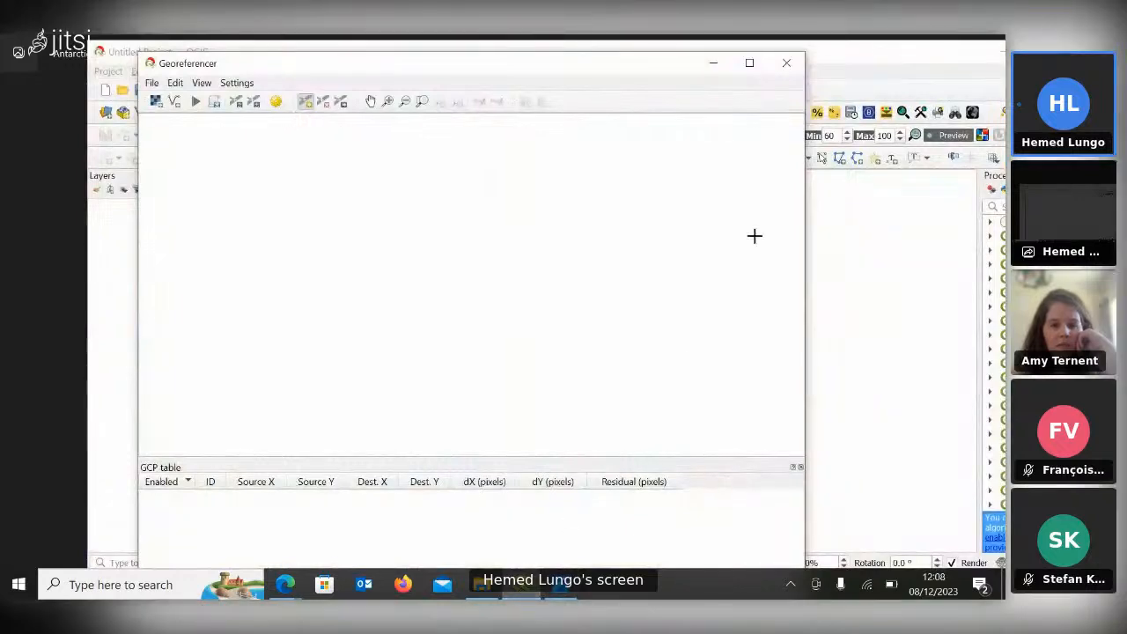
left_click(786, 62)
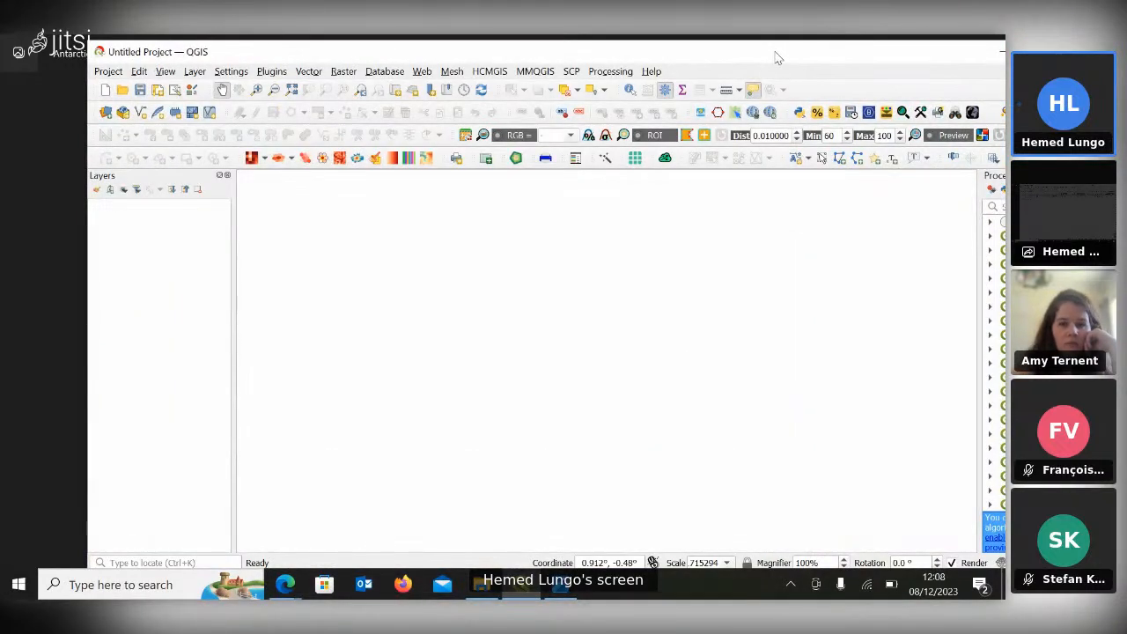
left_click_drag(775, 52, 623, 35)
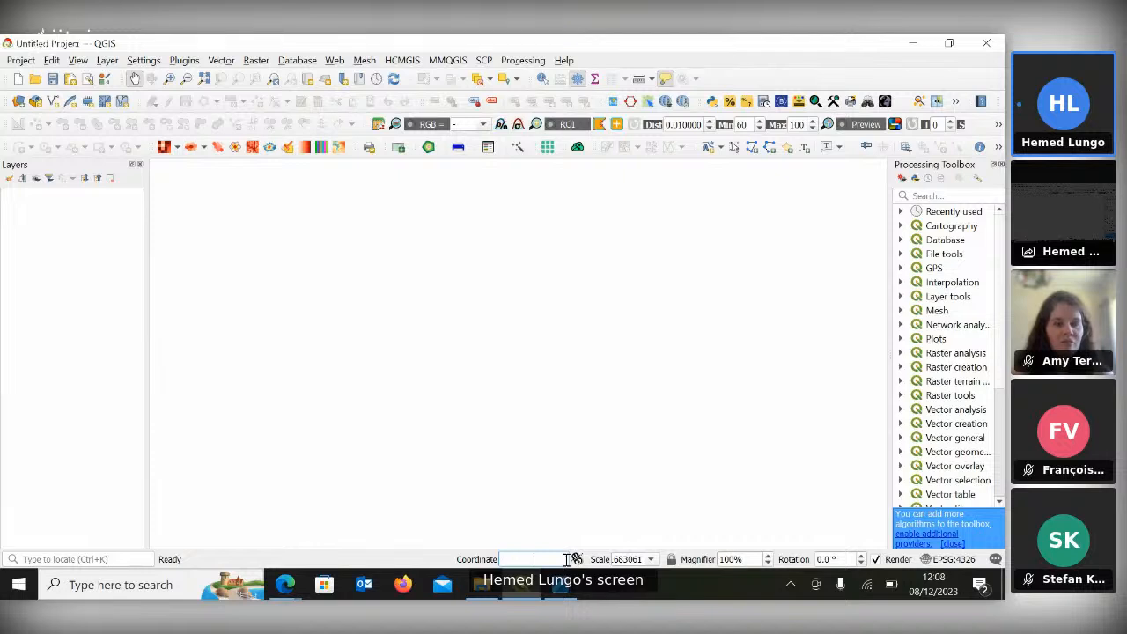
Load the built-in world map by entering "world" as the coordinate and bring all continents into view.
type("world")
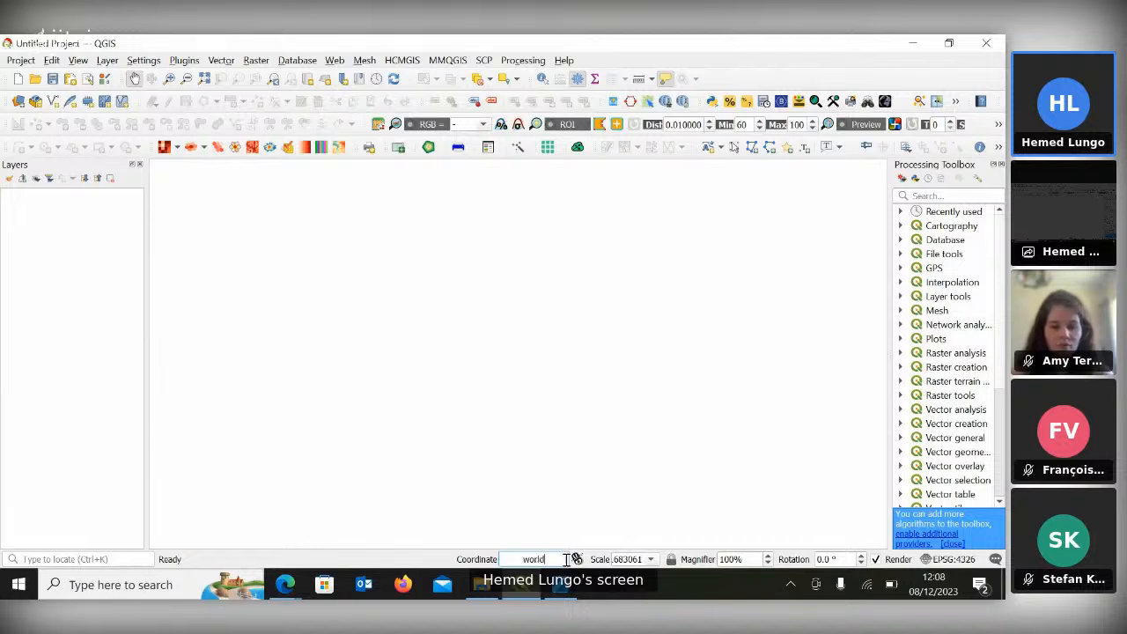
key("Return")
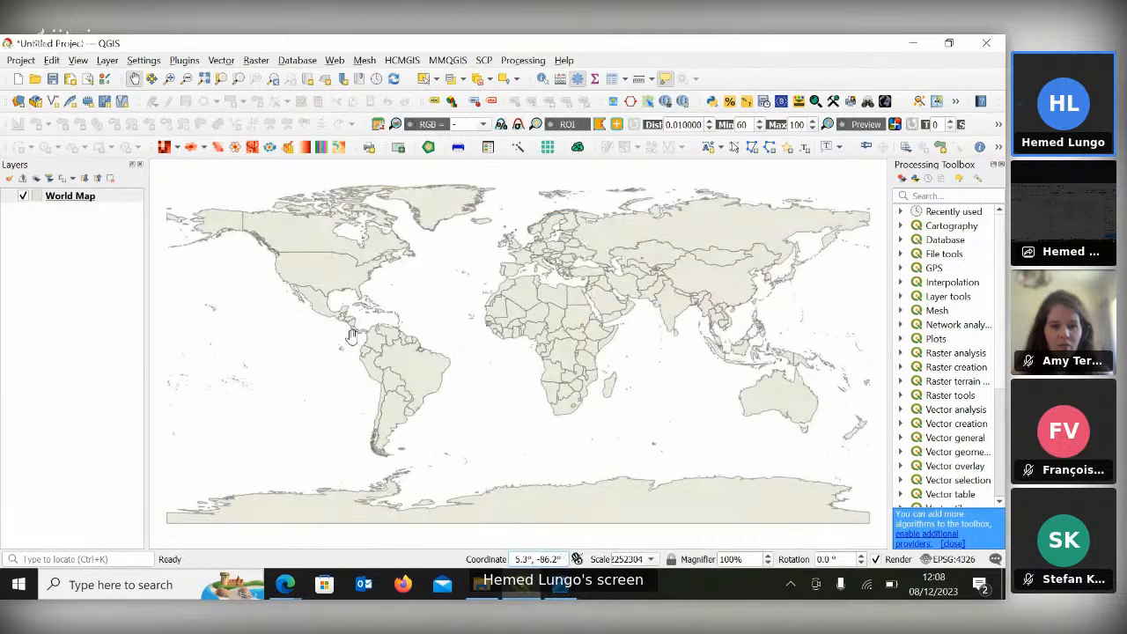
mouse_move(655, 338)
left_mouse_down()
mouse_move(613, 332)
mouse_move(637, 333)
left_mouse_up()
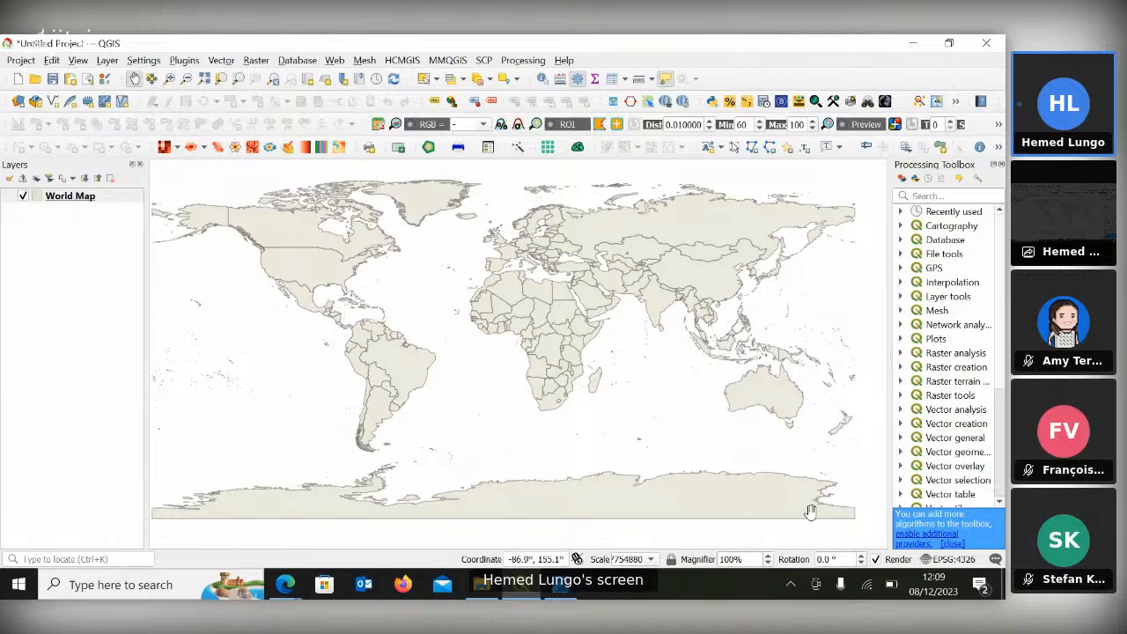
Recheck the Antarctica Analog Map image, then set the QGIS project CRS to WGS 84 / Antarctic Polar Stereographic (EPSG:3031).
left_click(564, 594)
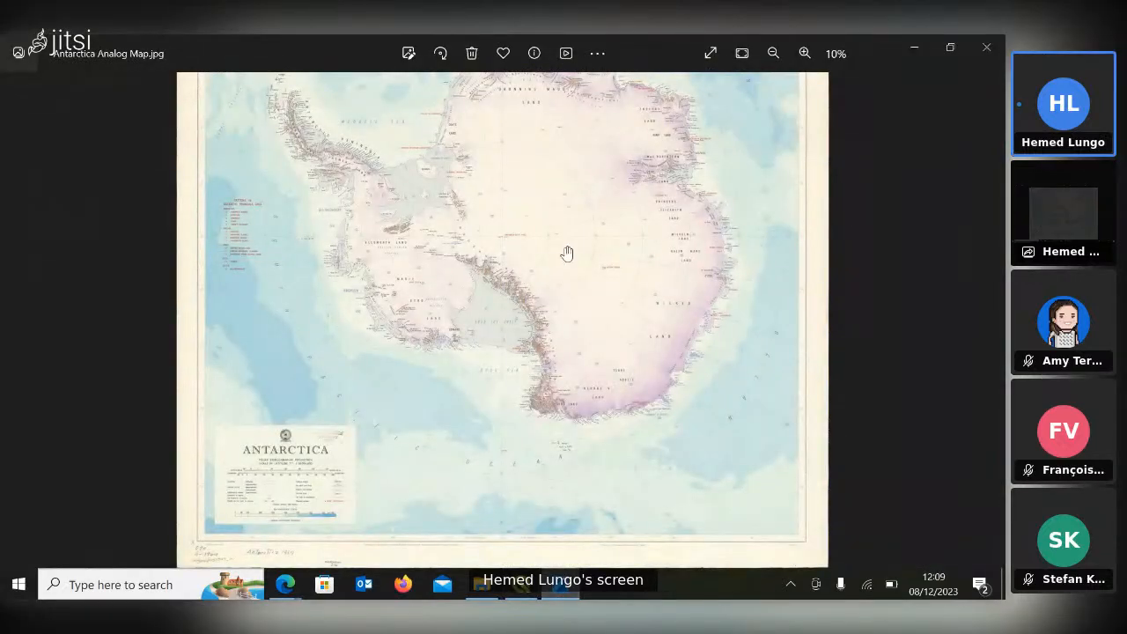
scroll(564, 237, "down", 1, "ctrl")
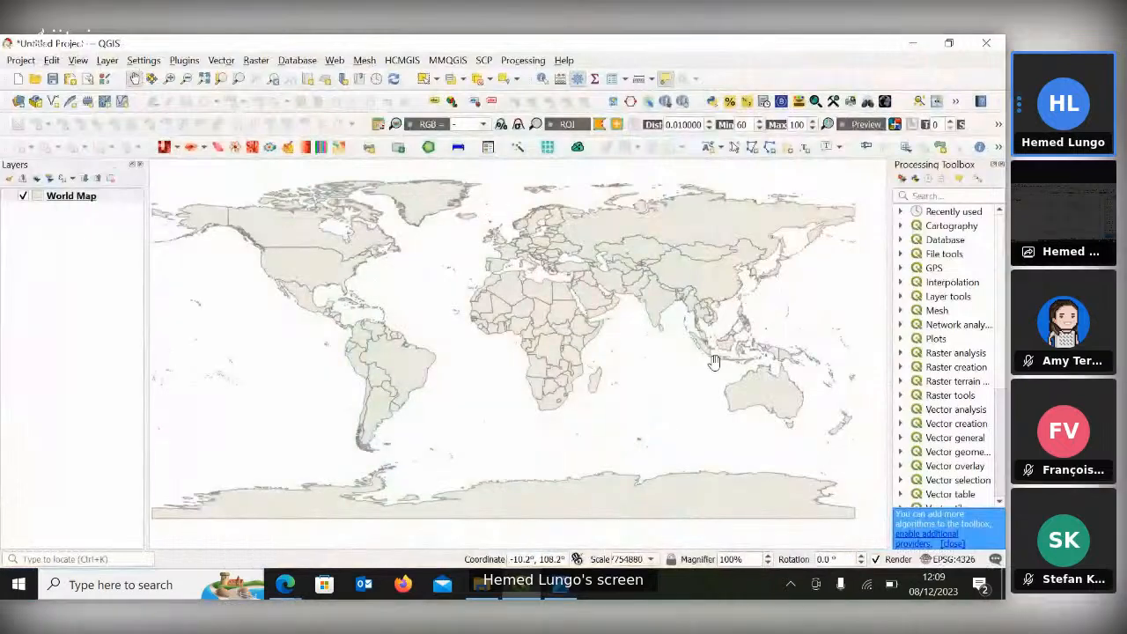
left_click(950, 562)
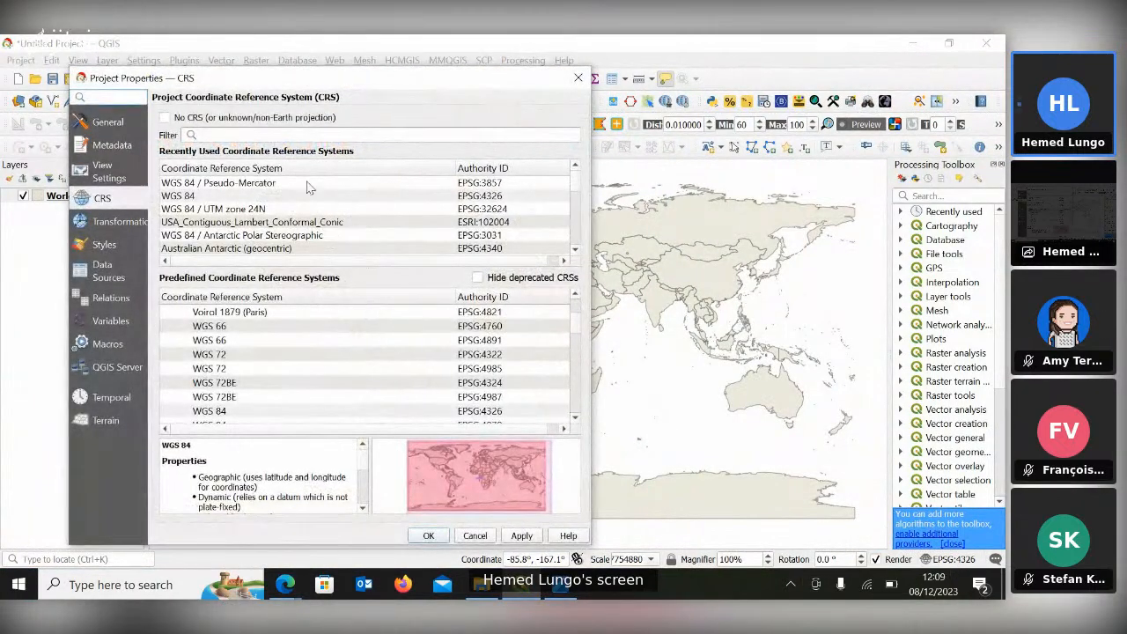
left_click(269, 136)
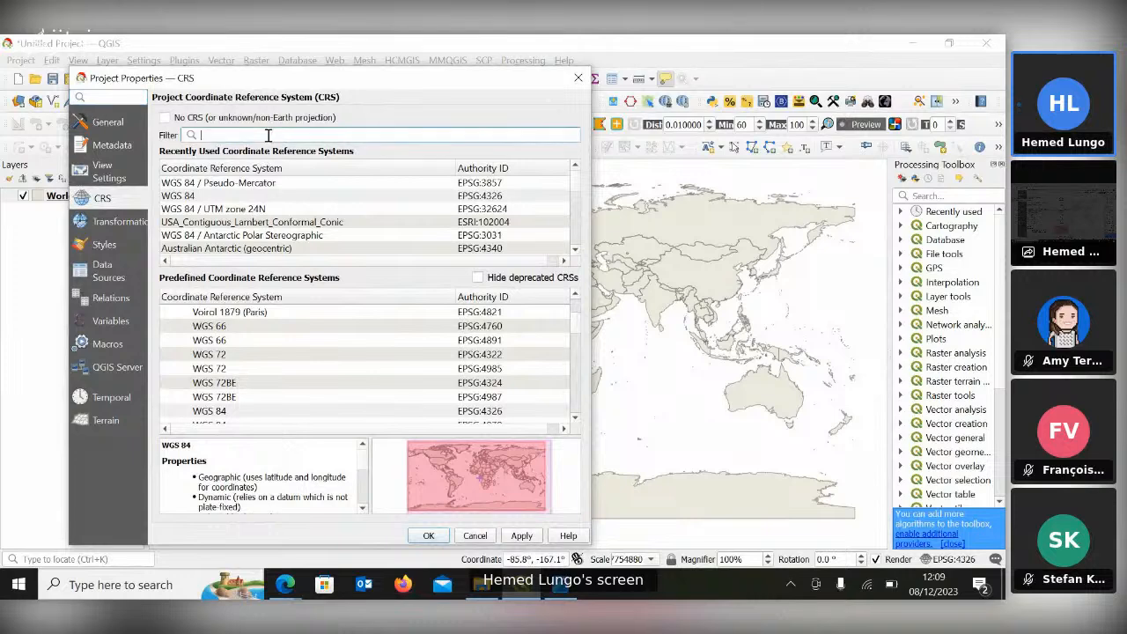
type("ster")
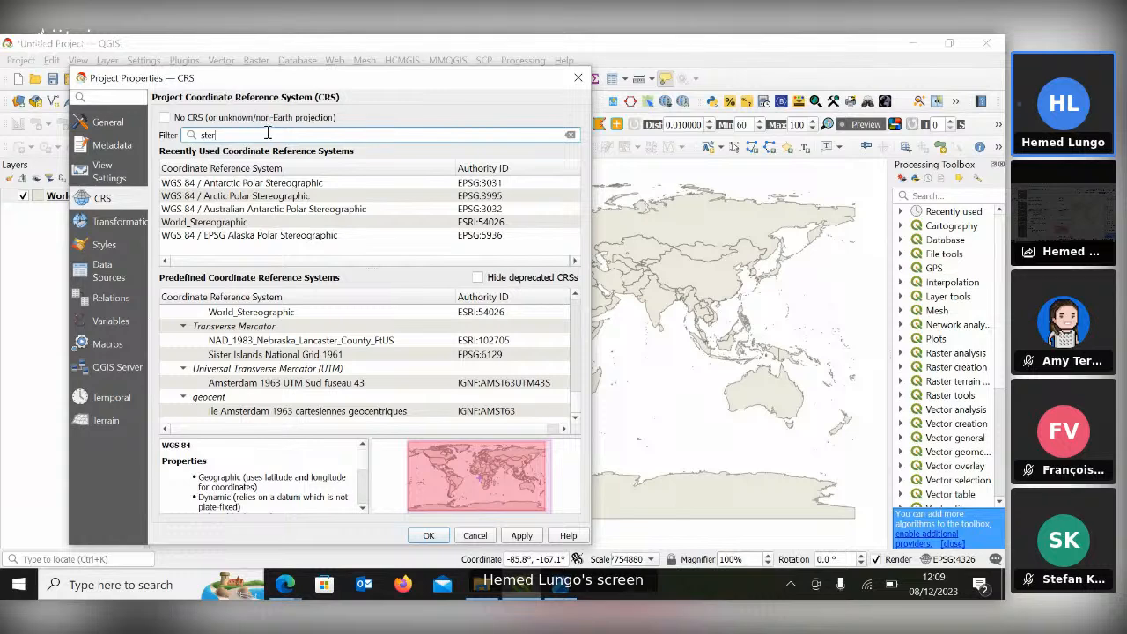
left_click_drag(259, 132, 176, 132)
type("anta")
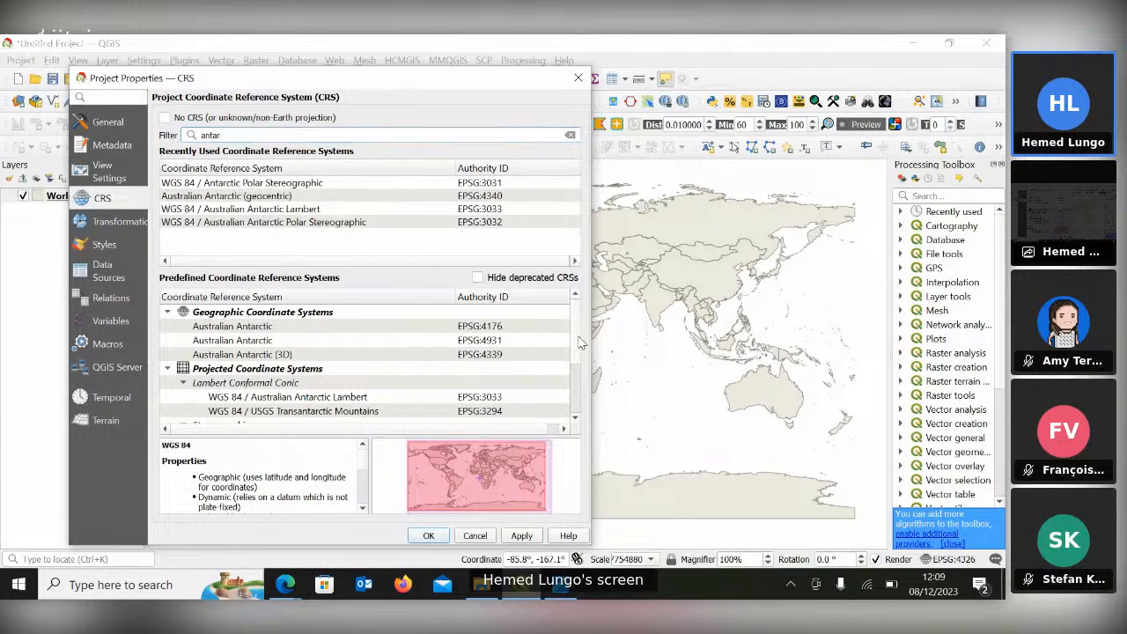
left_click_drag(575, 345, 577, 372)
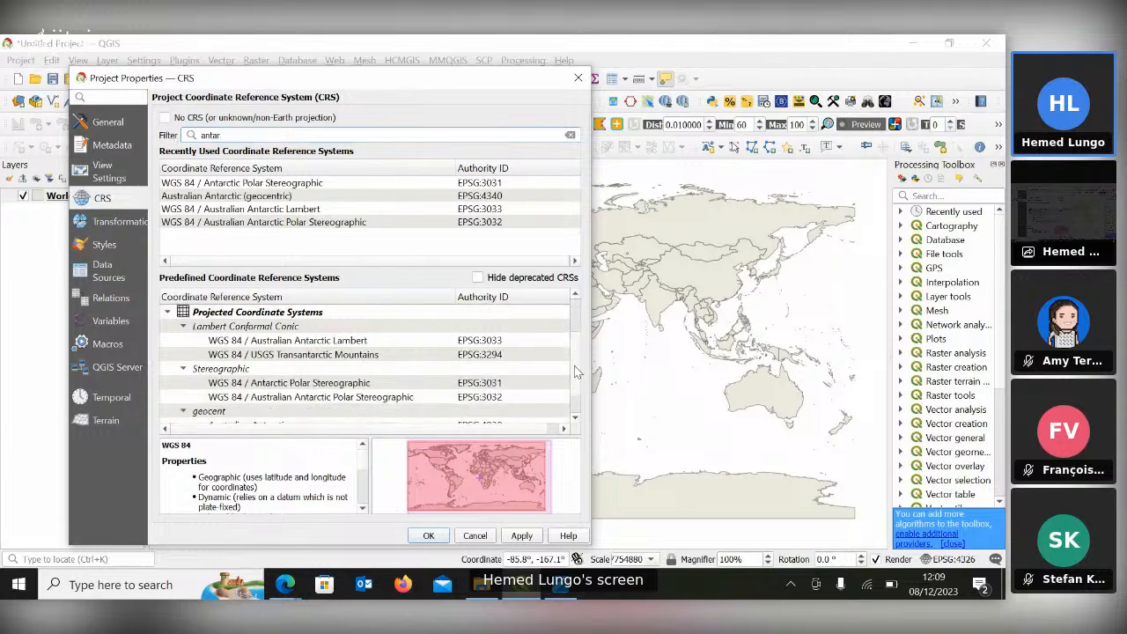
left_click(277, 384)
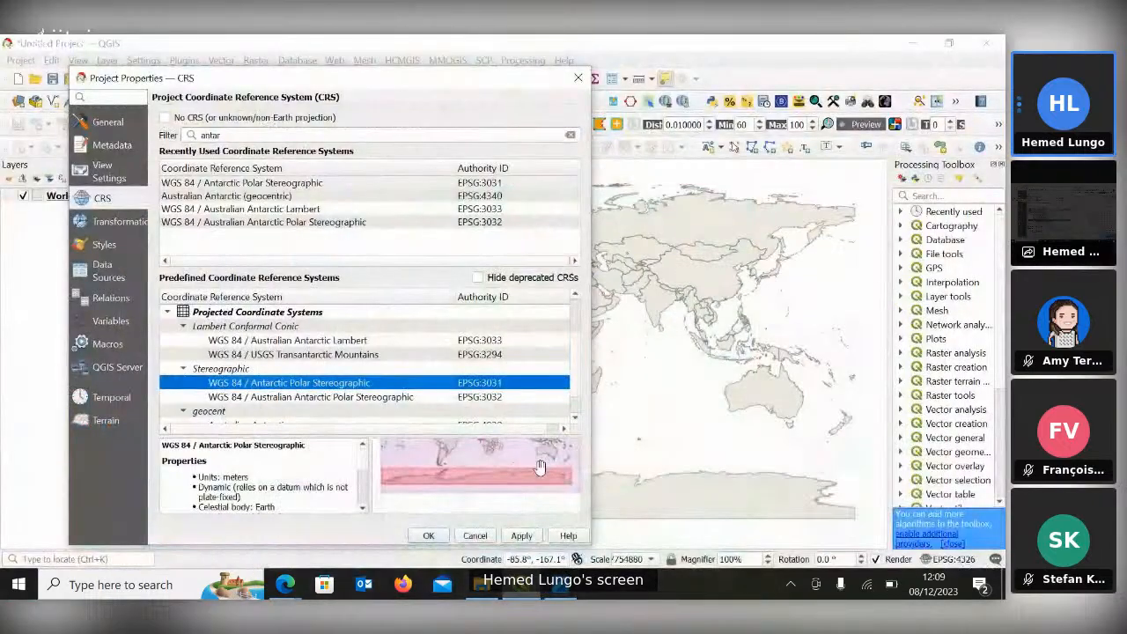
left_click(521, 535)
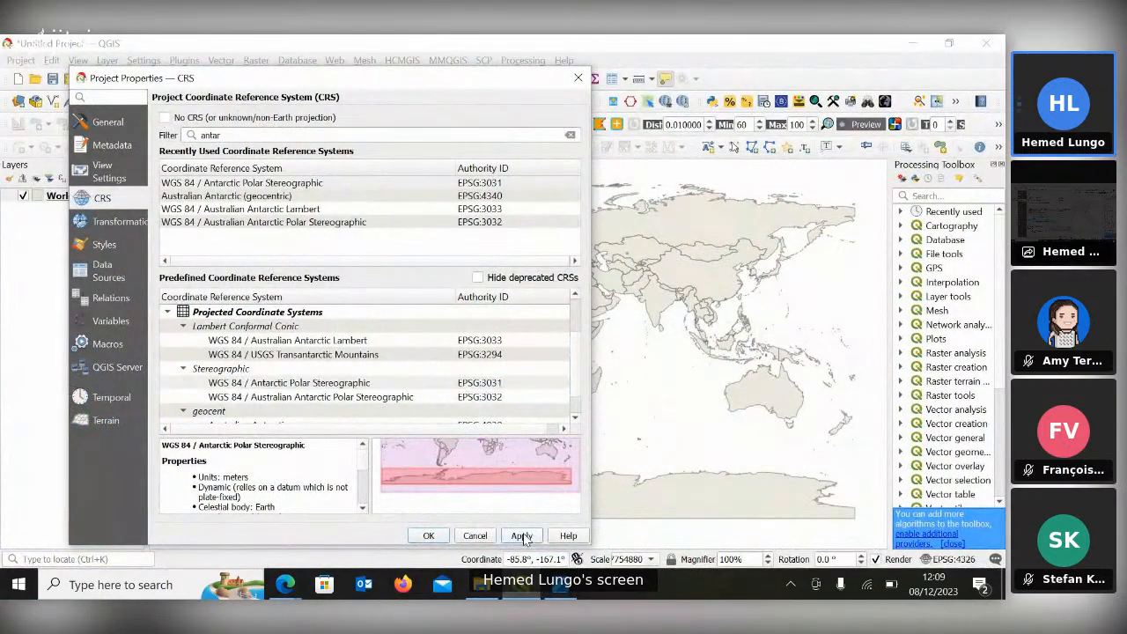
left_click(428, 536)
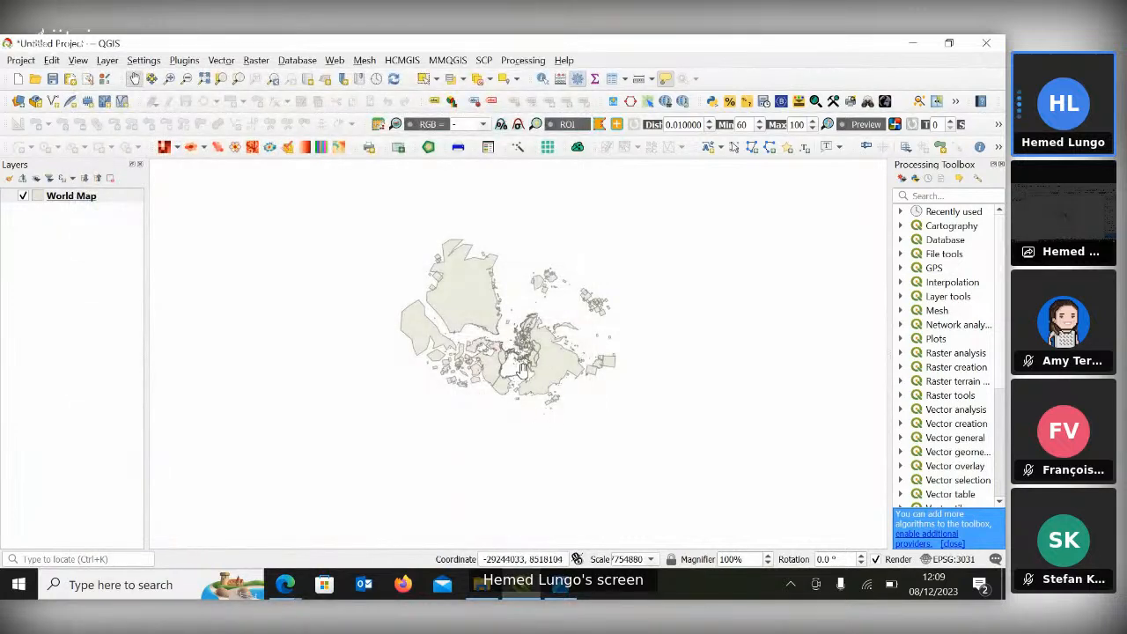
Bring the whole Antarctic continent into the centre of the reprojected world map and examine its shape.
scroll(528, 350, "up", 2)
scroll(528, 350, "up", 2)
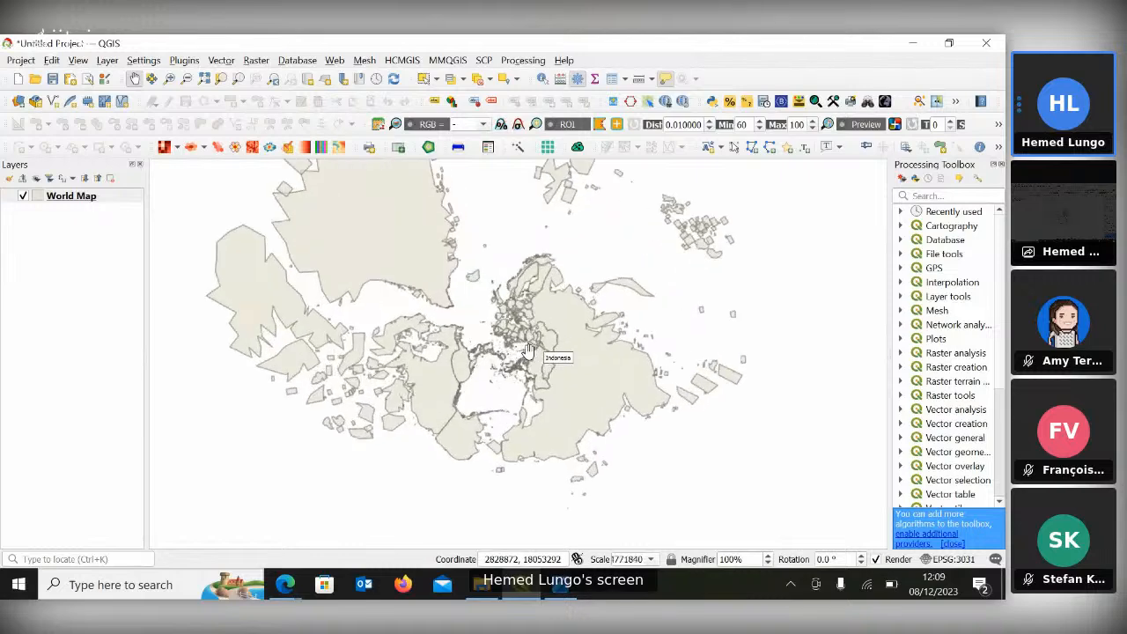
scroll(508, 359, "down", 5)
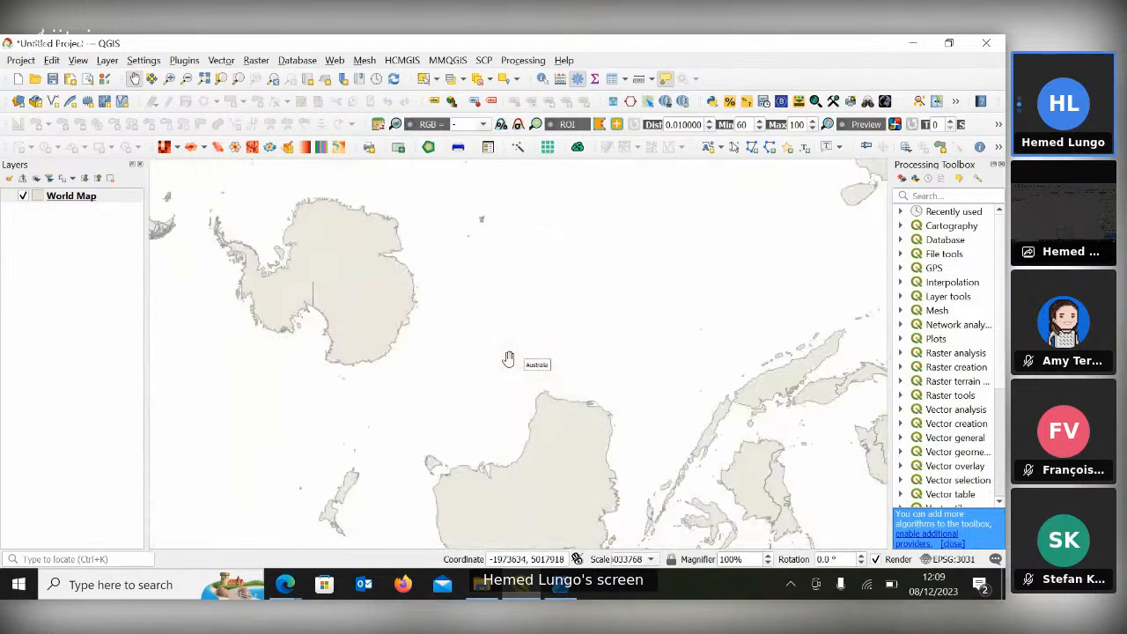
left_click_drag(307, 278, 466, 320)
scroll(465, 321, "up", 1)
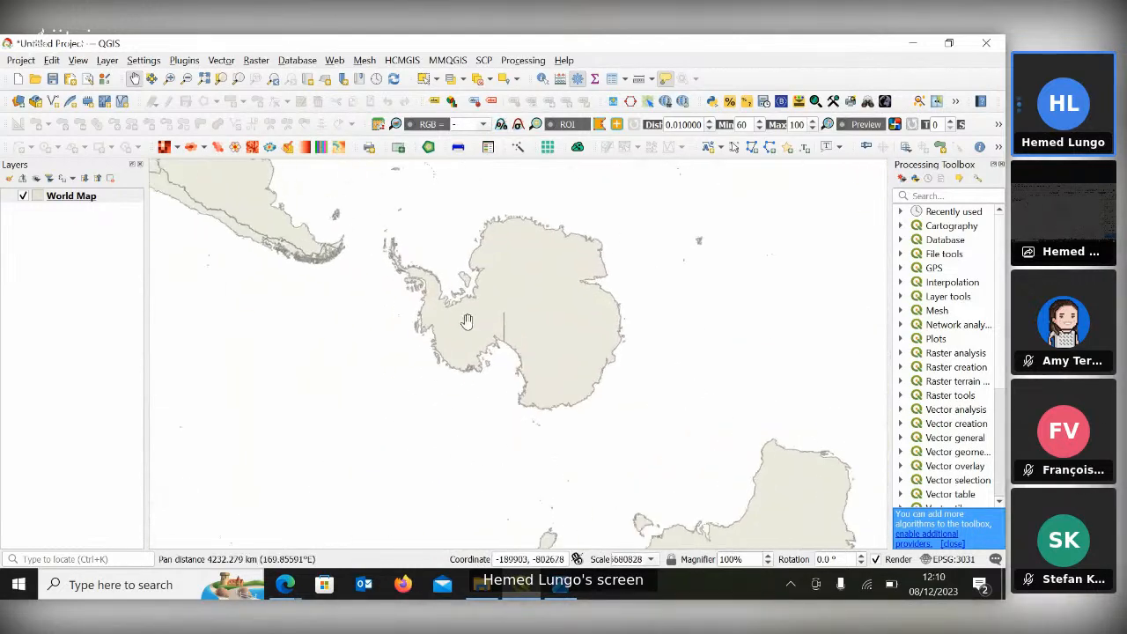
left_click_drag(400, 295, 452, 339)
scroll(451, 339, "up", 1)
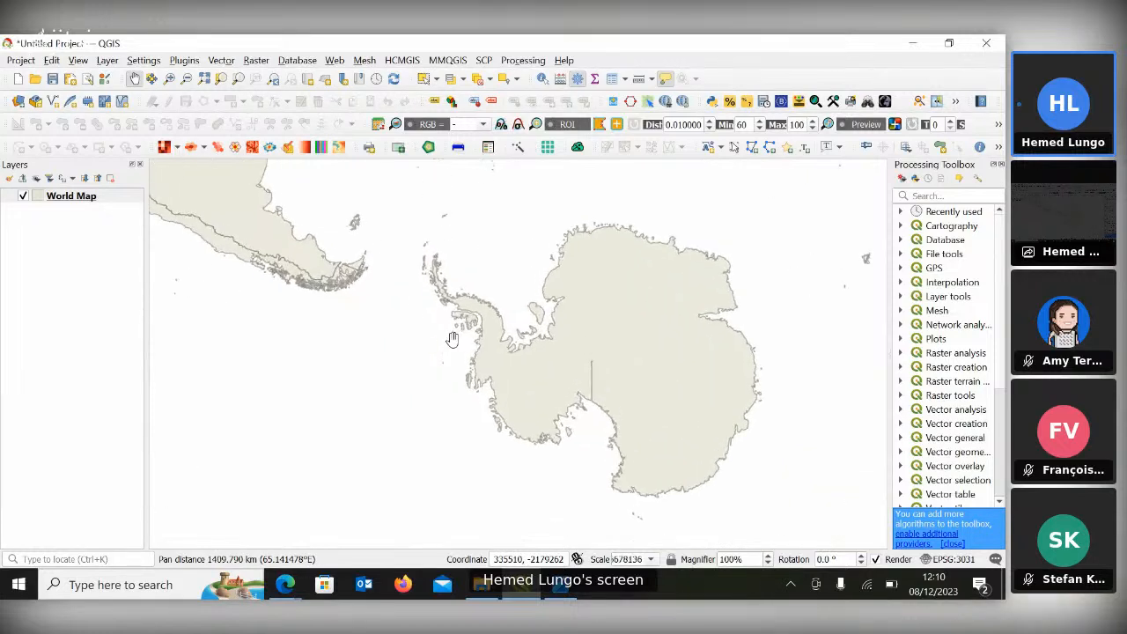
left_click_drag(612, 395, 536, 377)
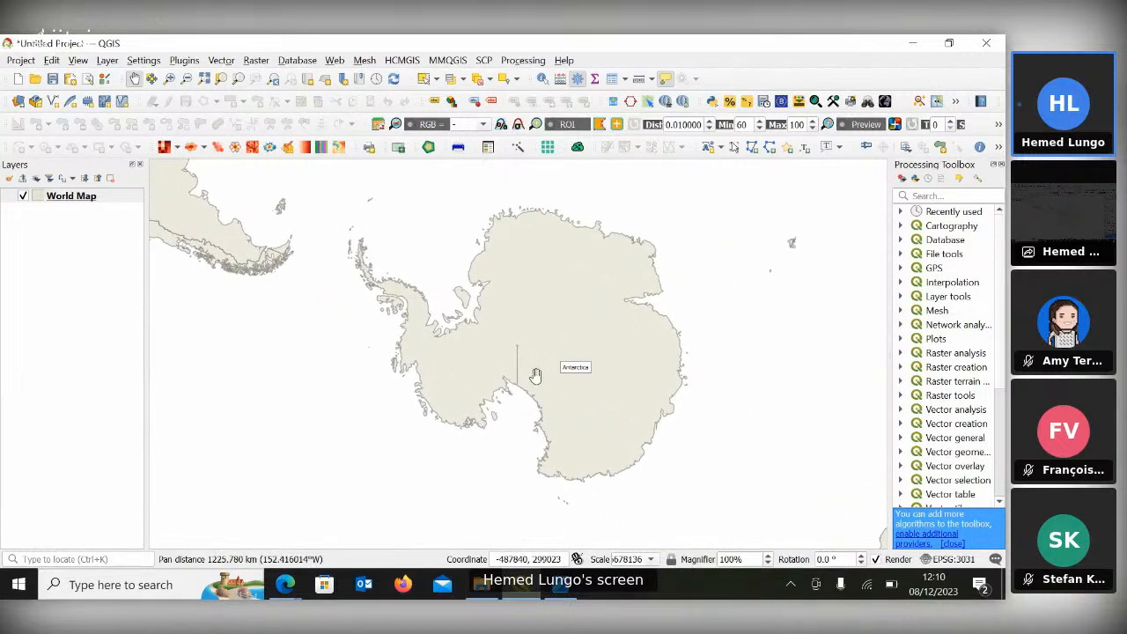
scroll(535, 376, "up", 1)
Close the Antarctica Analog Map image and restore the QGIS main window to a smaller size.
key("alt+Tab")
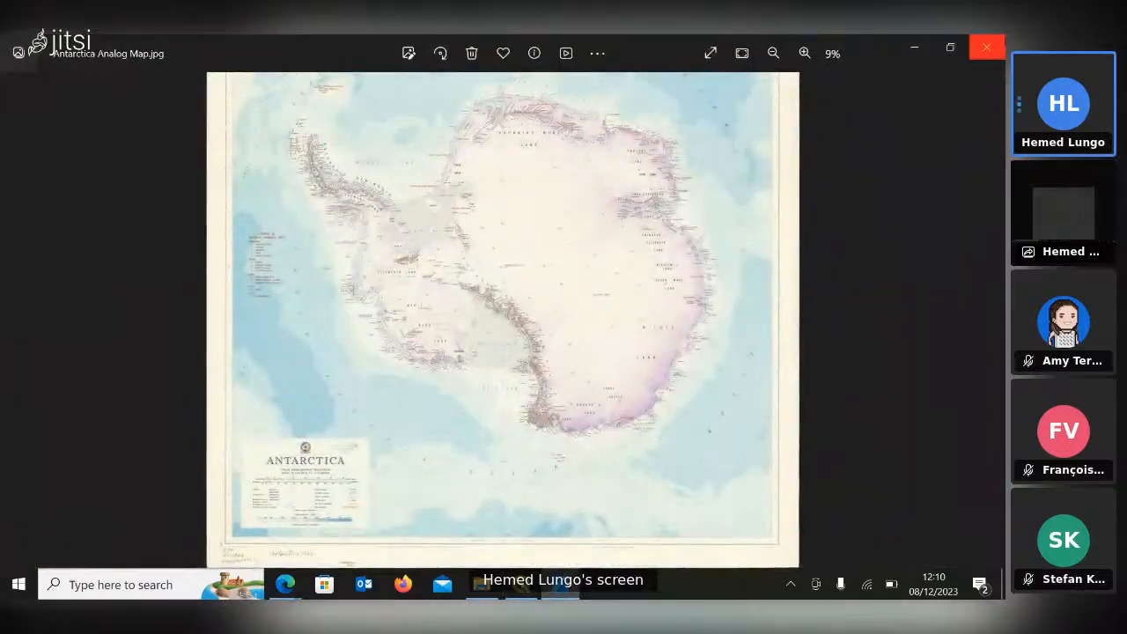
left_click(1000, 48)
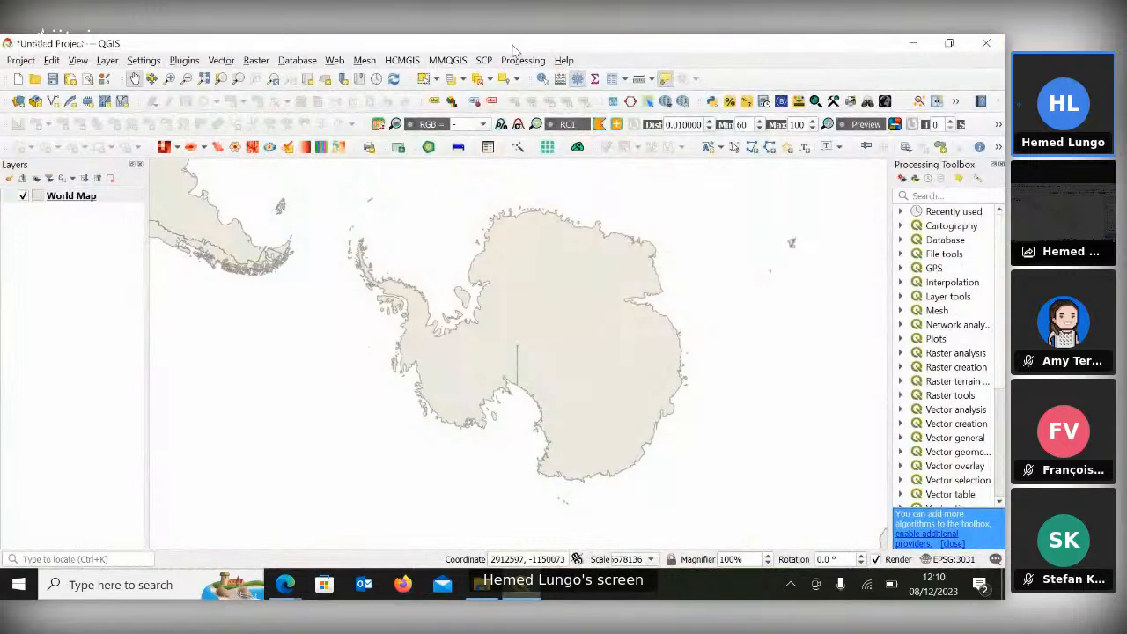
double_click(512, 46)
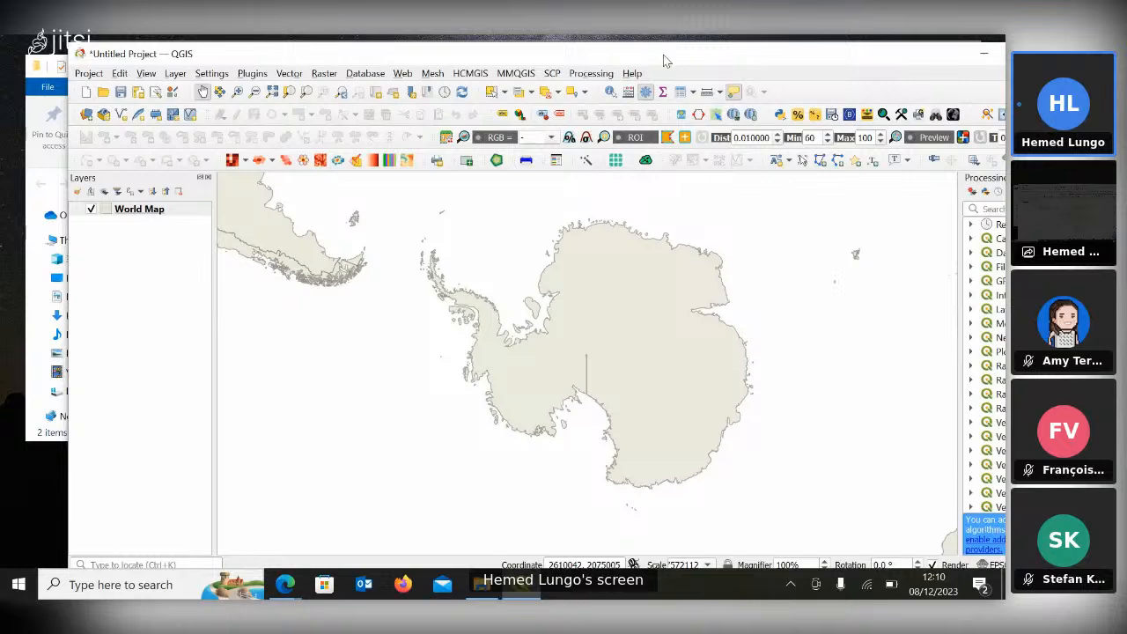
left_click_drag(664, 59, 657, 58)
Select the Antarctica polygon in the World Map layer and open the export settings for saving only the selected feature.
left_click(146, 212)
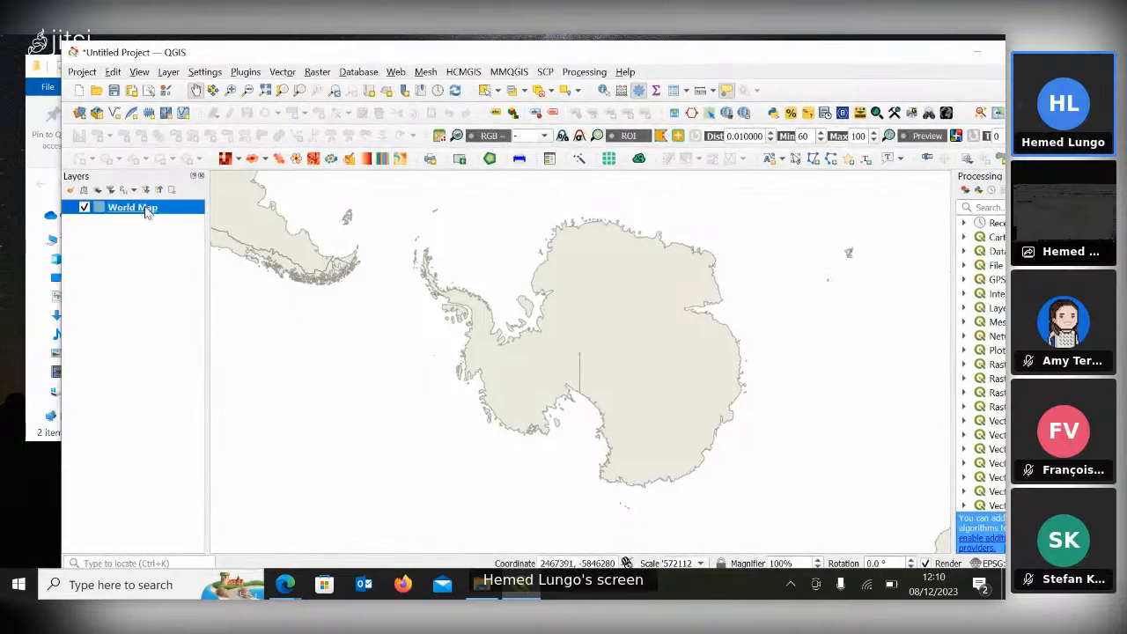
left_click(485, 93)
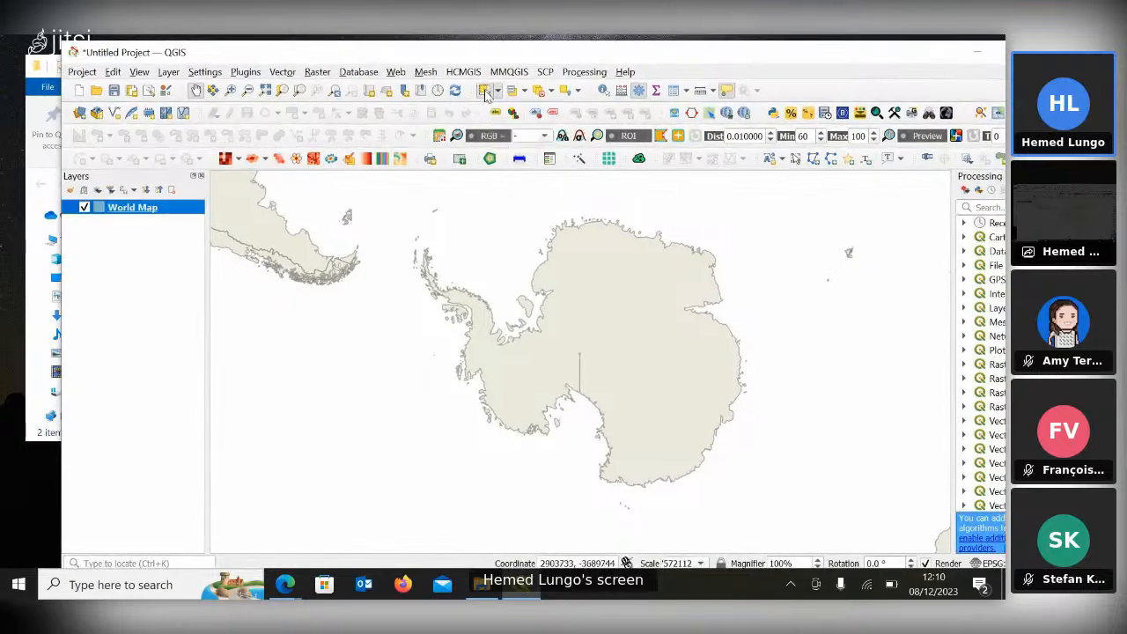
left_click(629, 346)
left_click(143, 209)
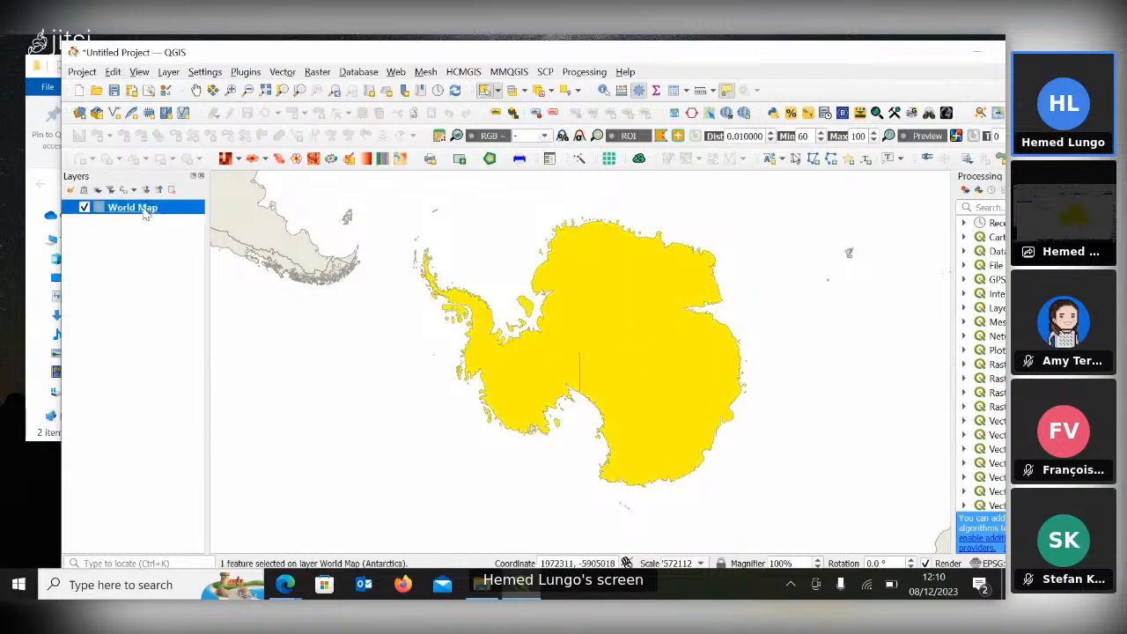
right_click(146, 211)
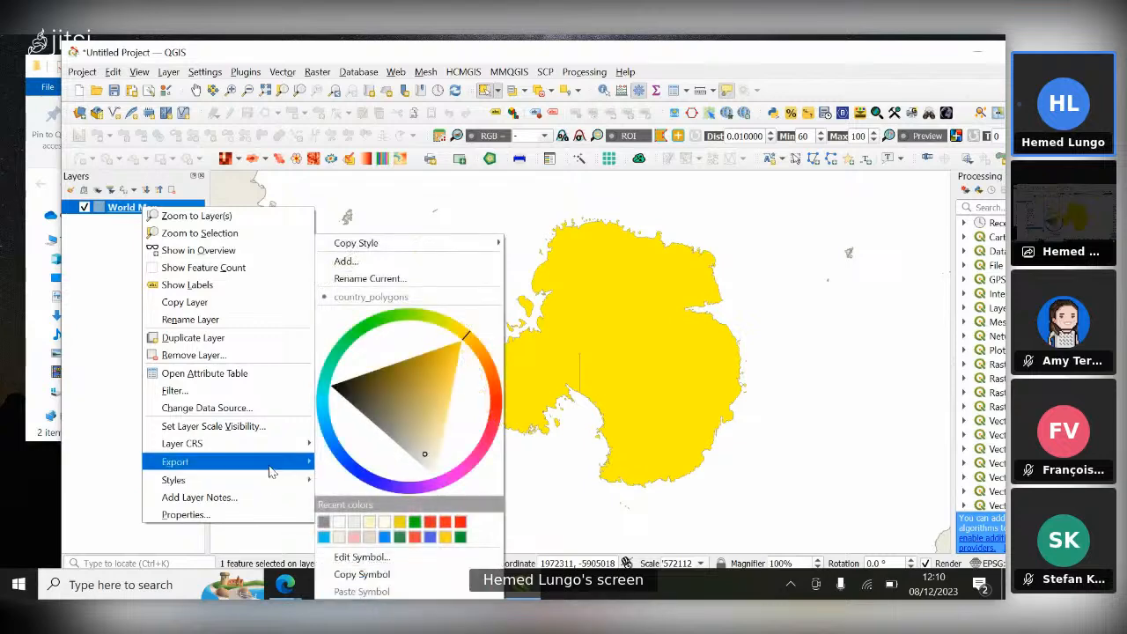
mouse_move(265, 462)
left_click(365, 464)
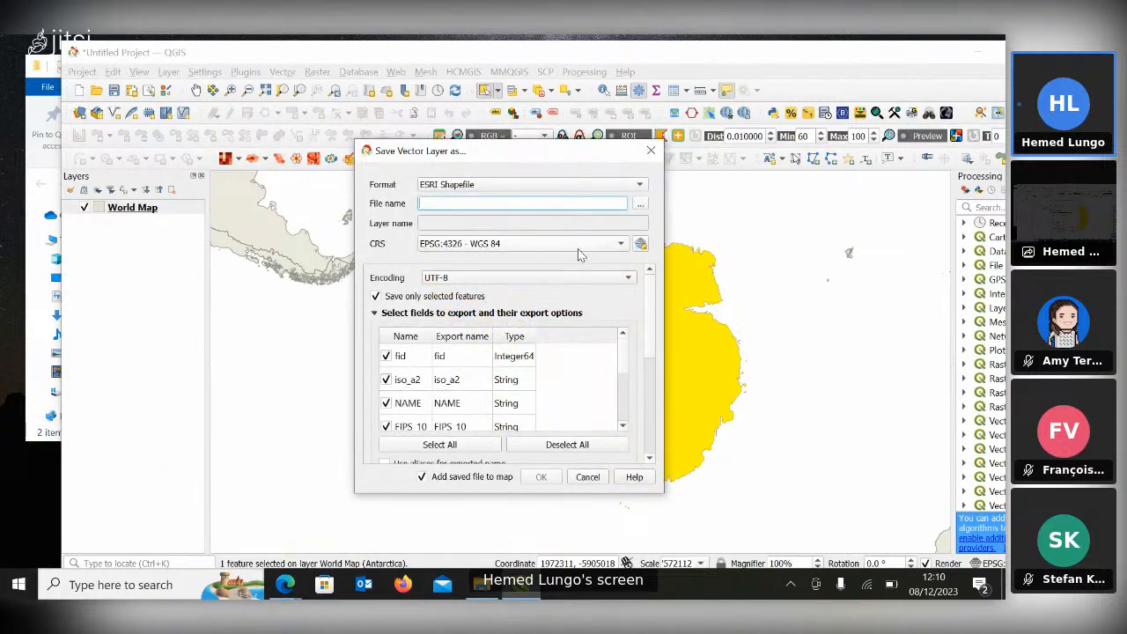
Save the selection as an ESRI Shapefile named Antarctica in the Antarctica - Map Project Demonstration folder on the Desktop, adding it to the map.
left_click(642, 203)
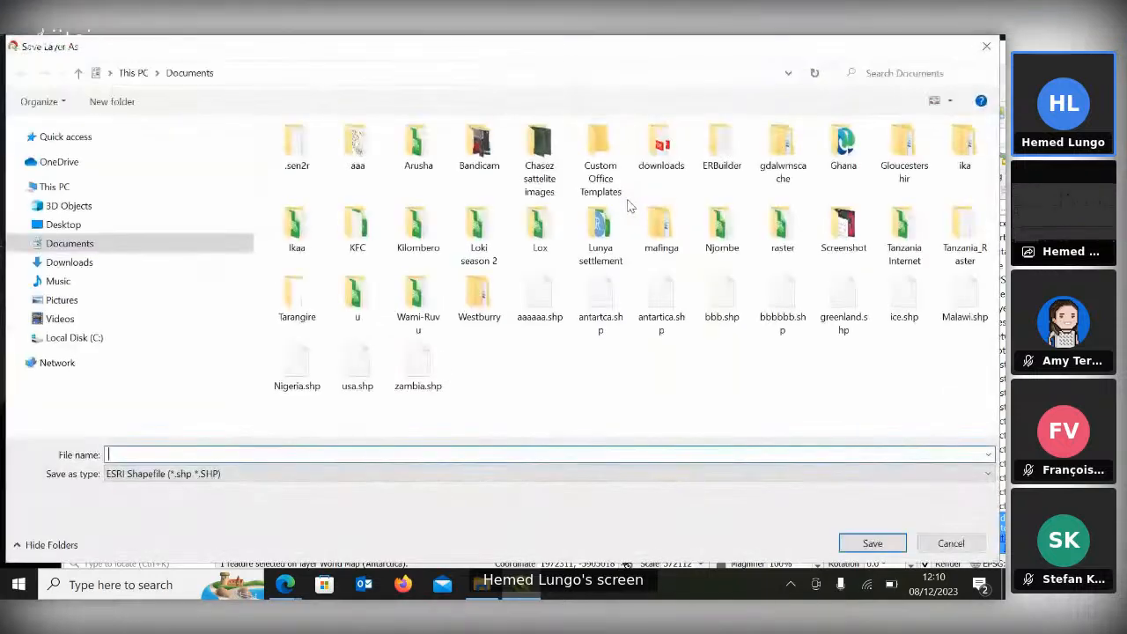
left_click(111, 224)
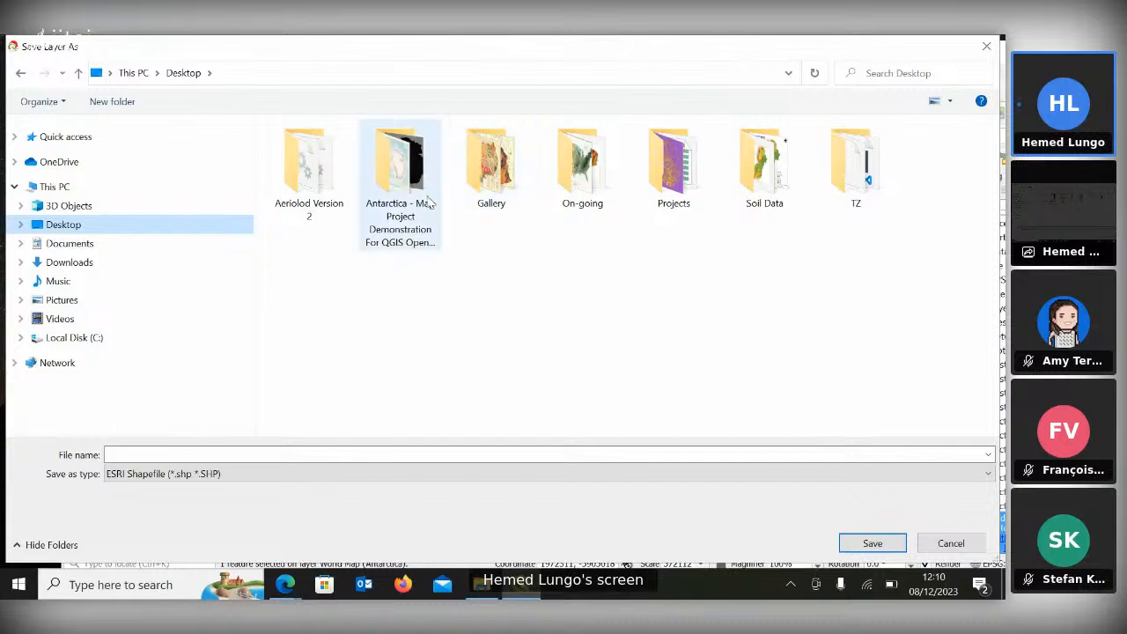
double_click(410, 202)
left_click(239, 451)
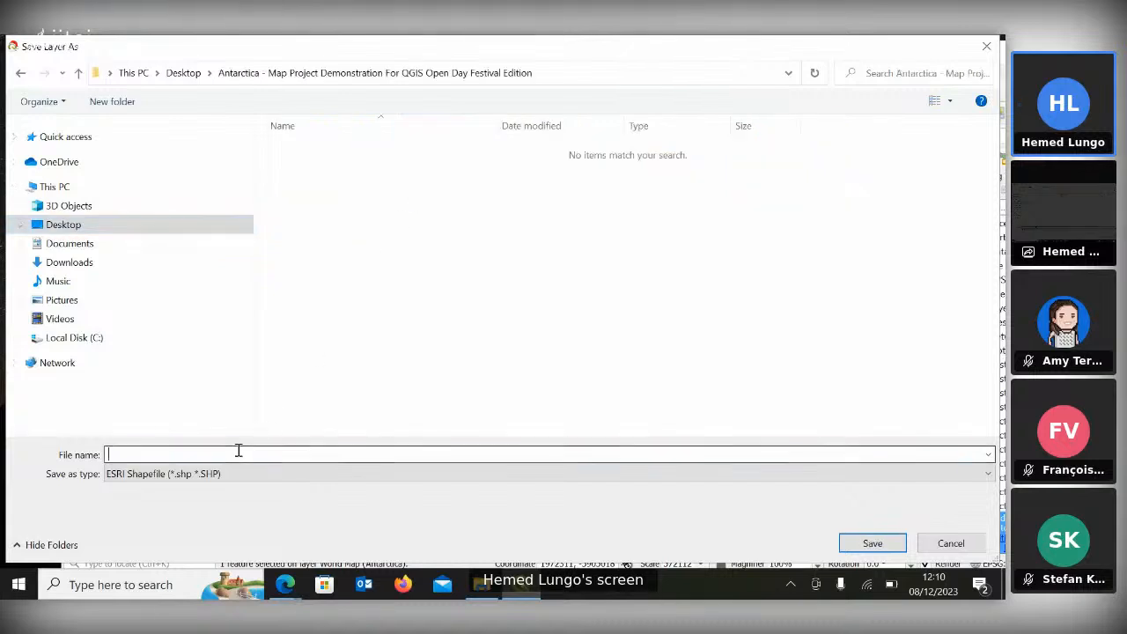
type("Antar")
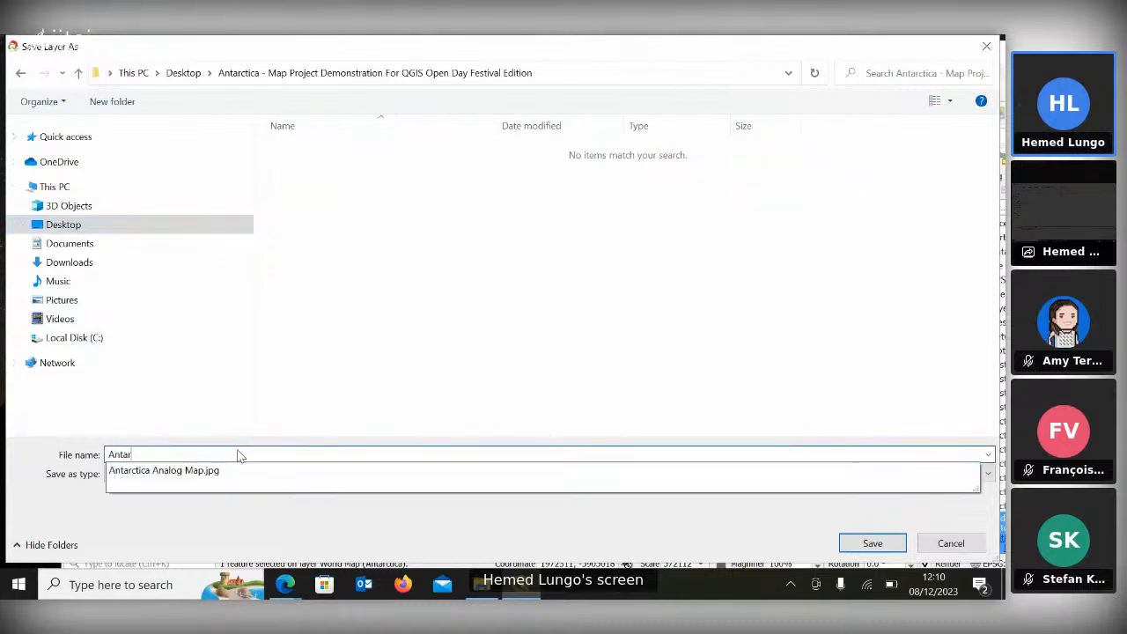
type("ctica")
left_click(861, 540)
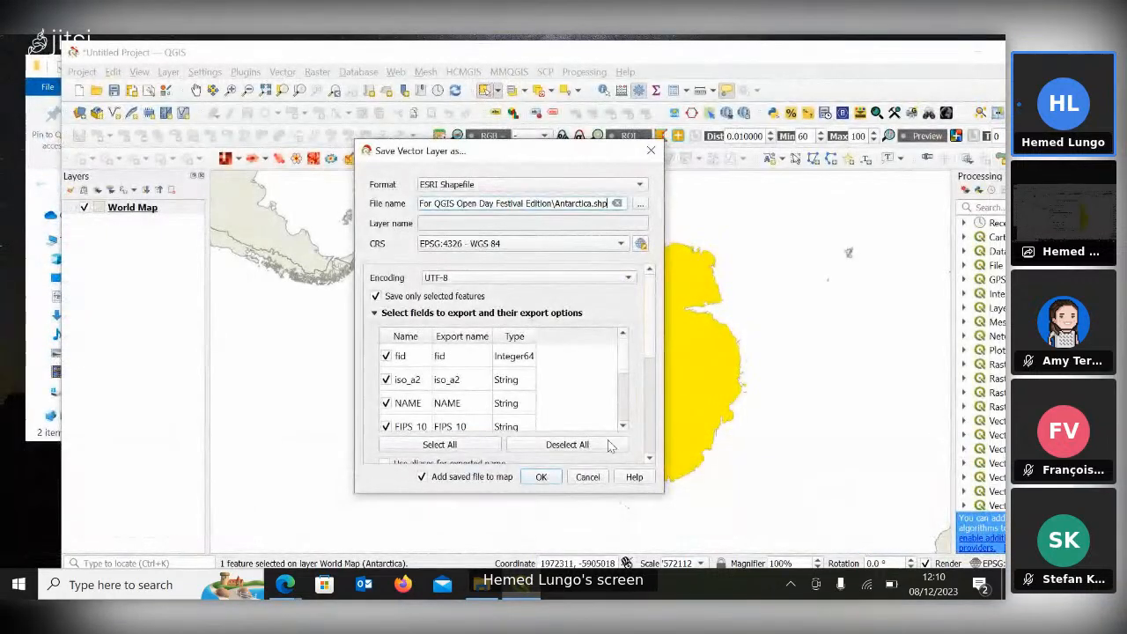
left_click(539, 476)
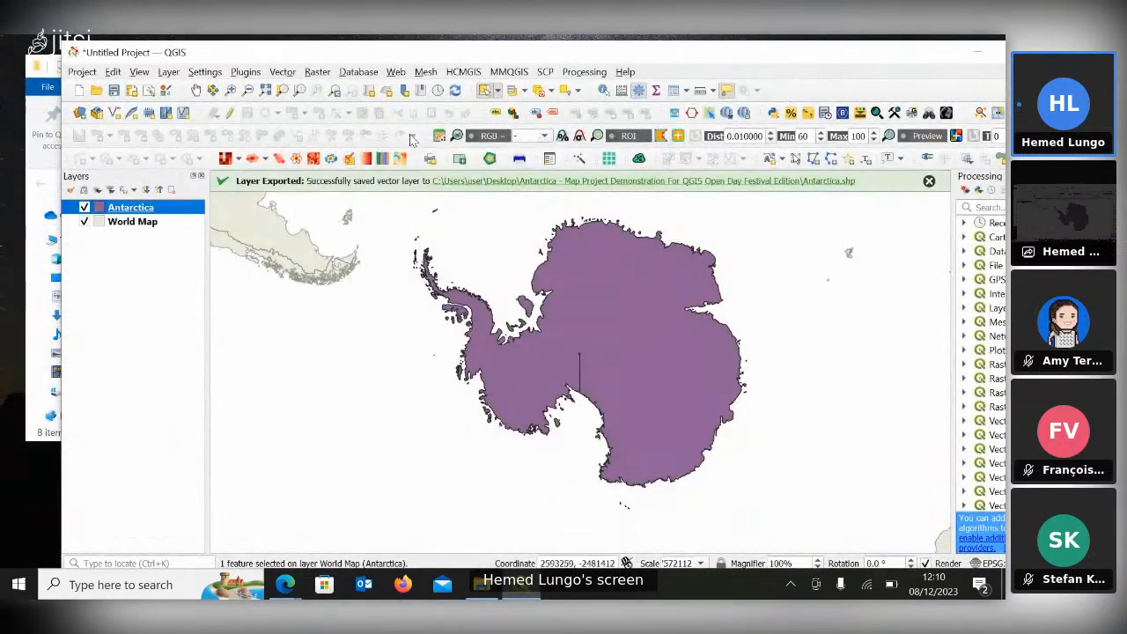
left_click(928, 182)
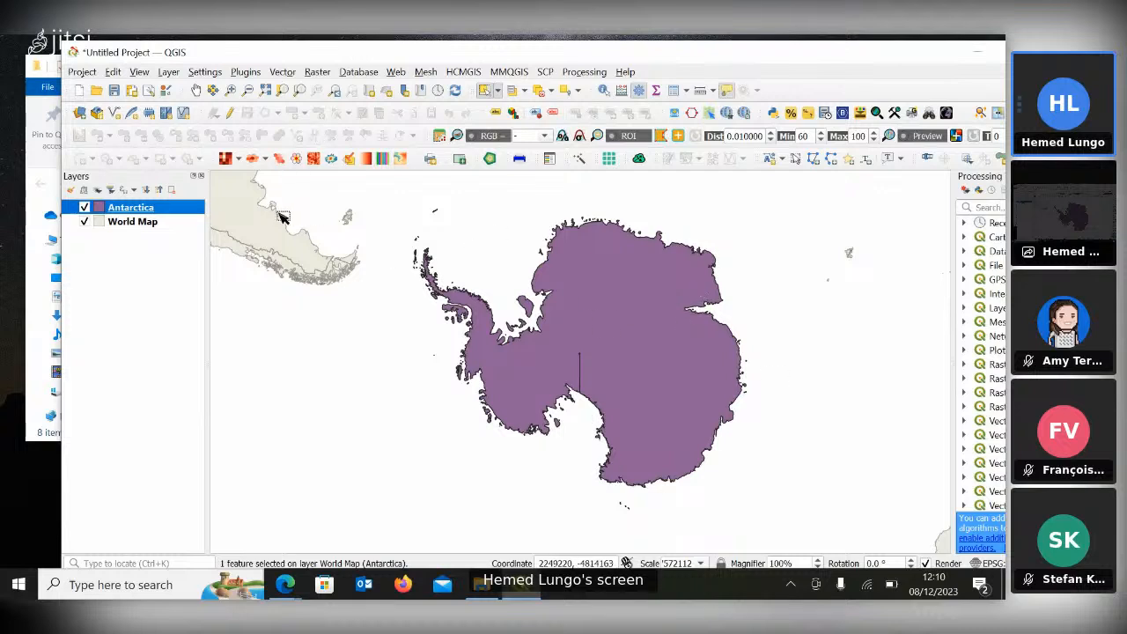
Open the Georeferencer and reposition its window over the main map.
left_click(168, 72)
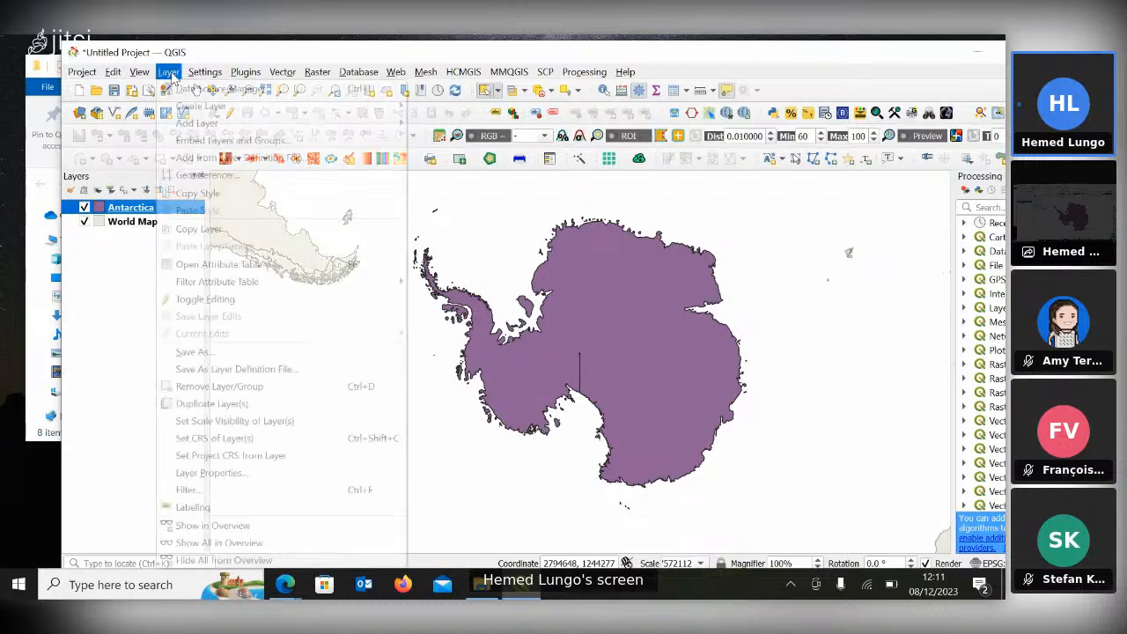
left_click(208, 176)
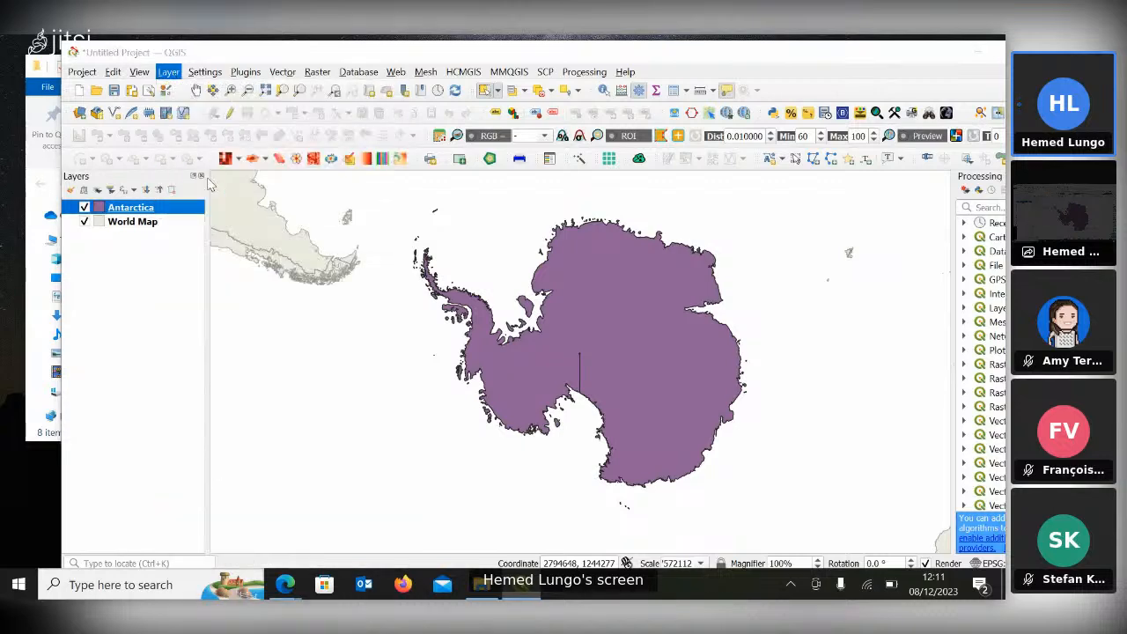
left_click_drag(407, 66, 514, 59)
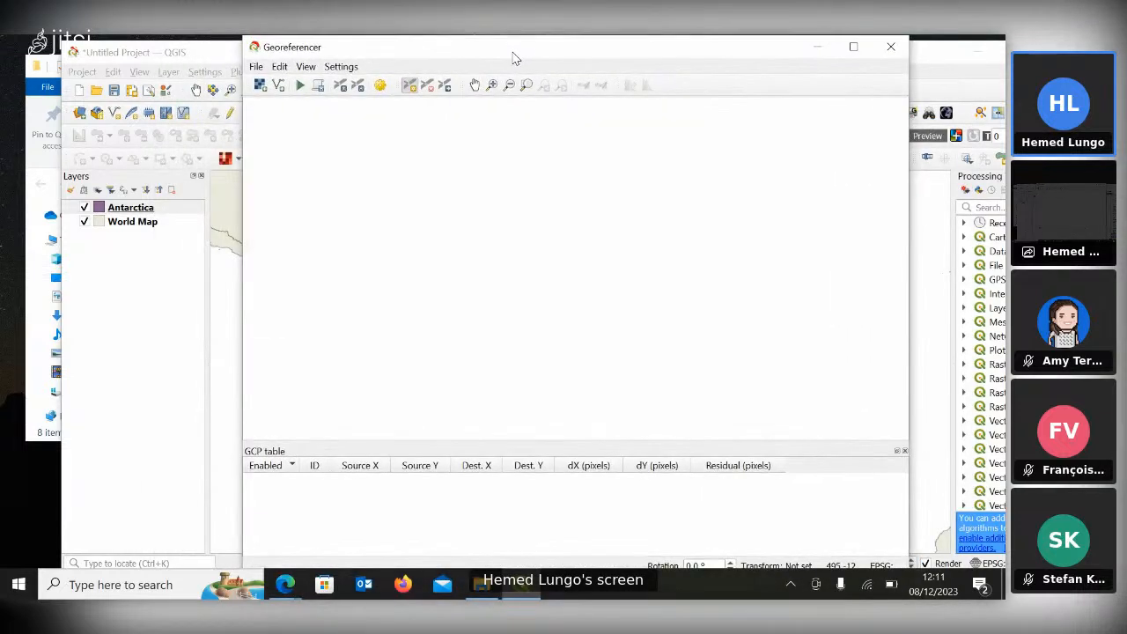
Load the Antarctica Analog Map JPG from the Antarctica - Map Project Demonstration folder on the Desktop as the raster to georeference.
left_click(256, 68)
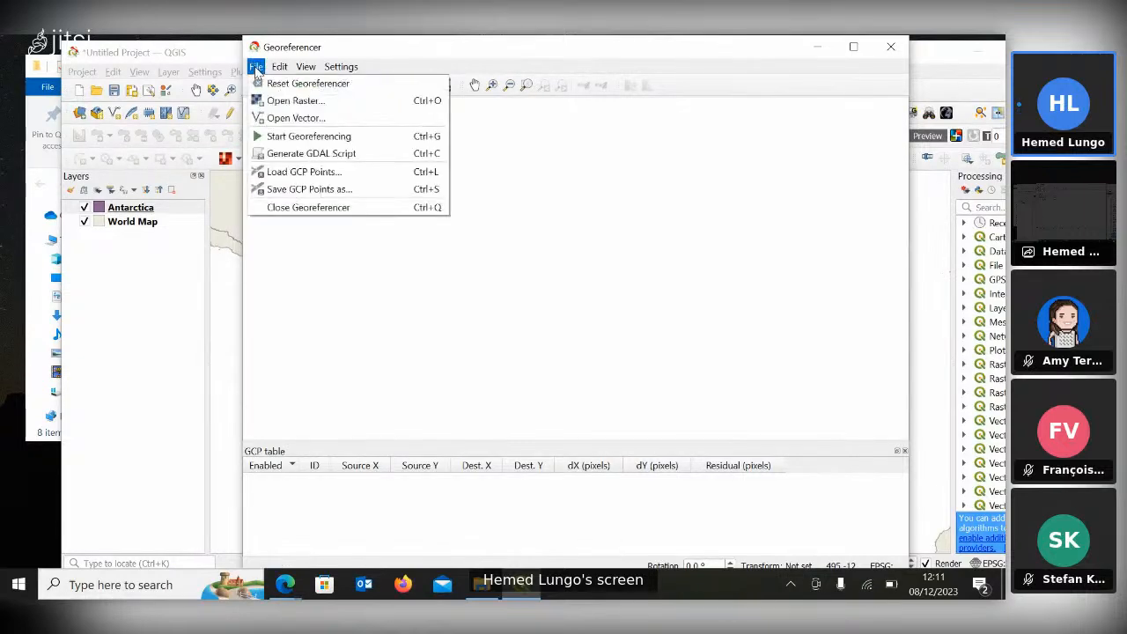
left_click(280, 100)
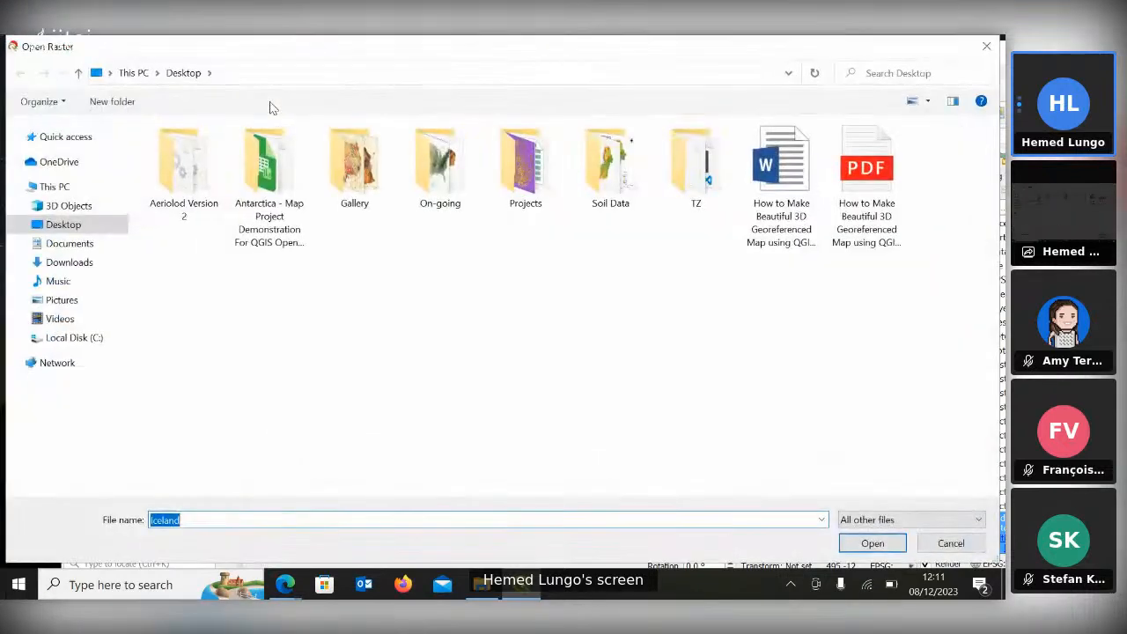
double_click(273, 180)
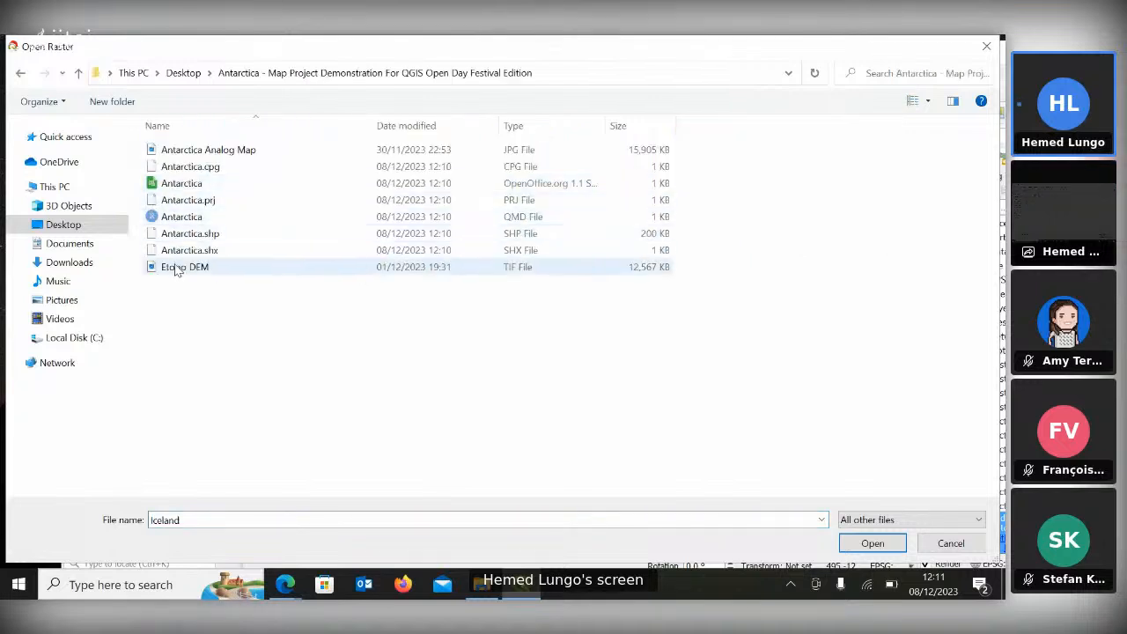
left_click(199, 152)
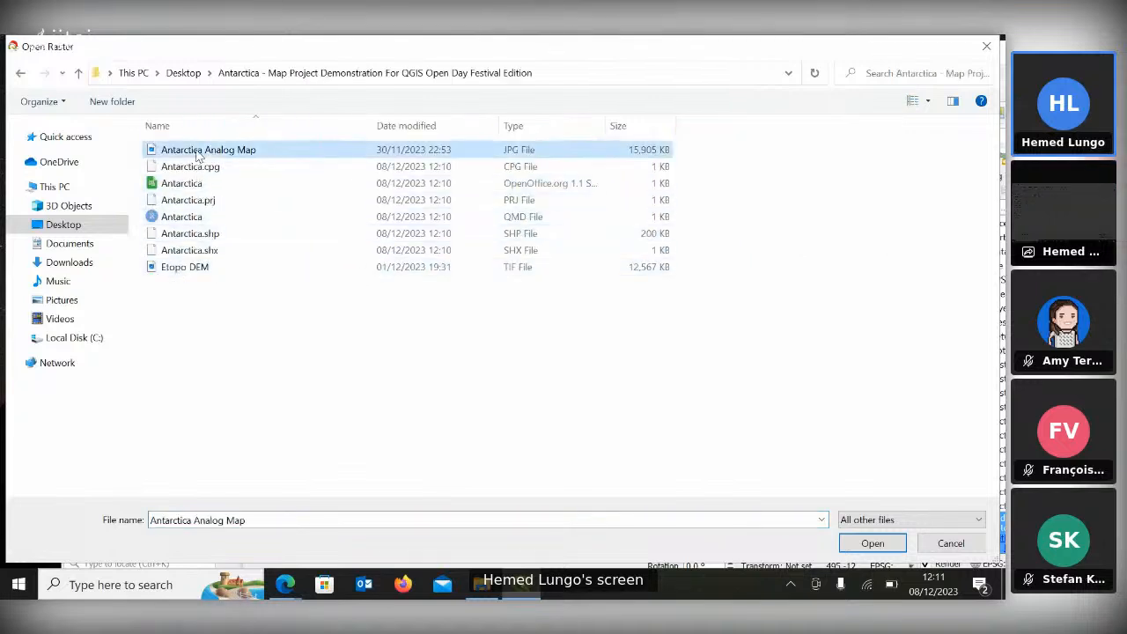
left_click(870, 543)
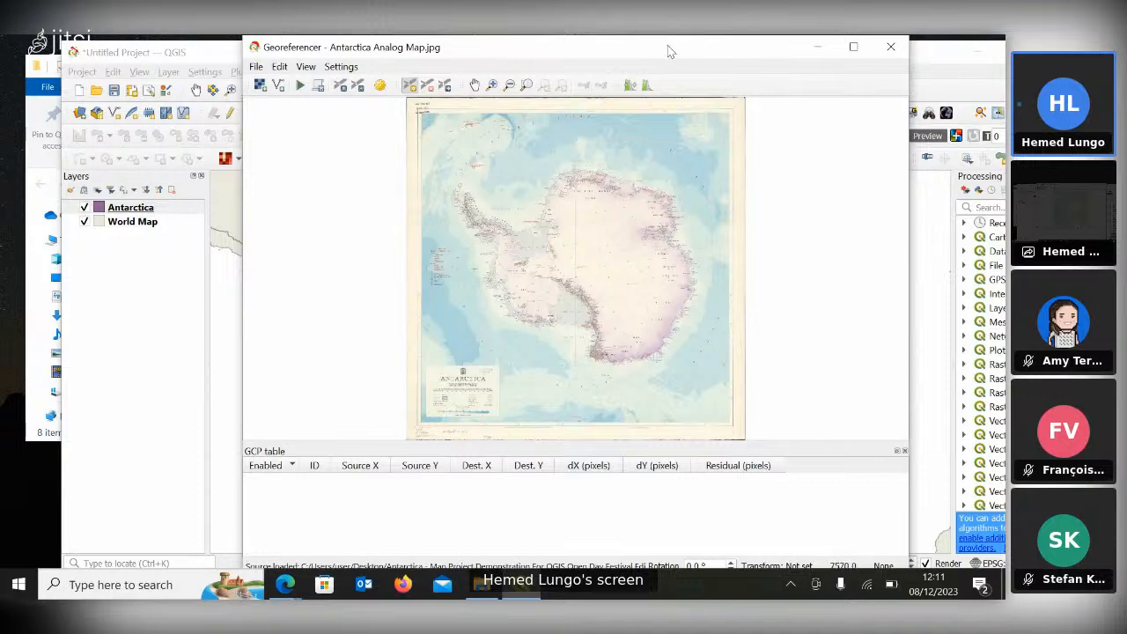
left_click_drag(669, 51, 432, 78)
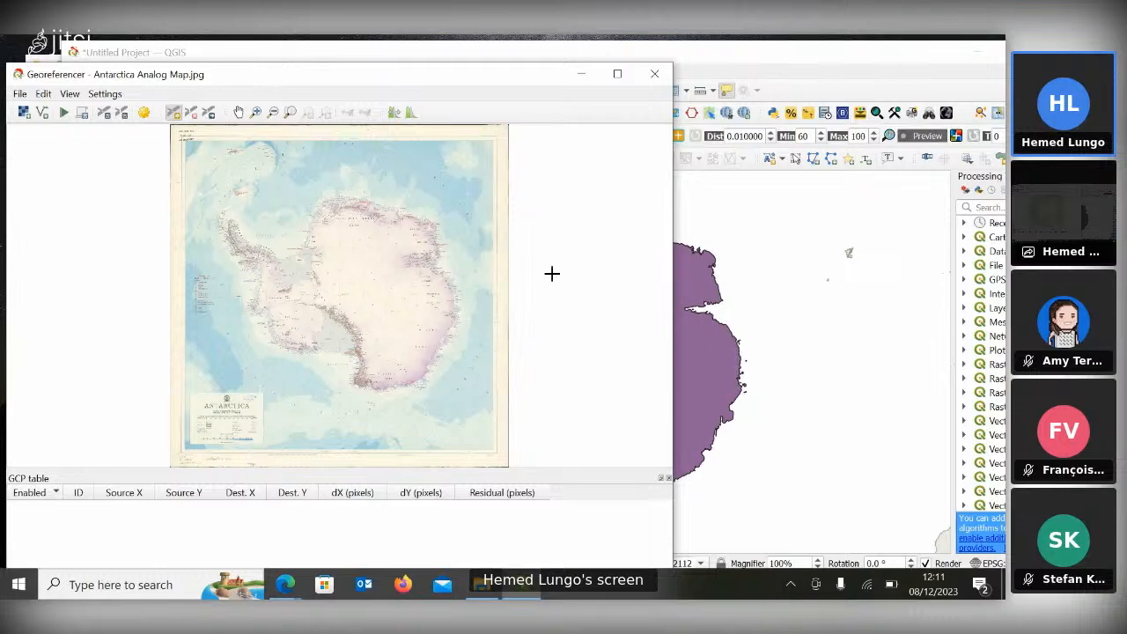
left_click_drag(454, 92, 625, 97)
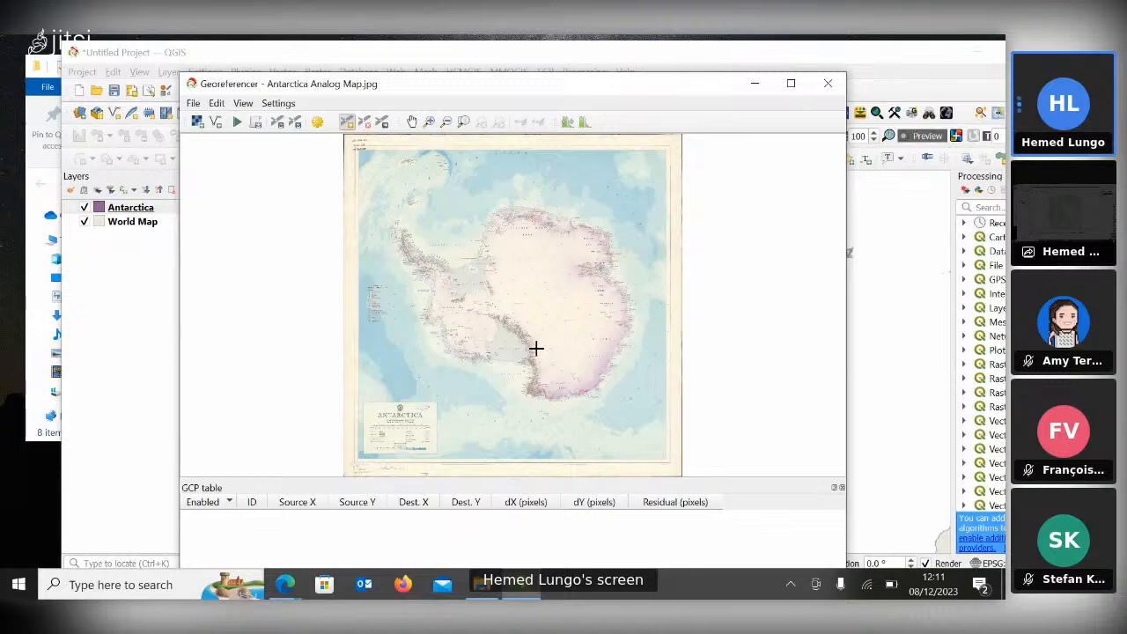
Place the first control point on the analog map at the northern tip of the Trinity Peninsula, near Antarctic Sound.
scroll(404, 232, "up", 2)
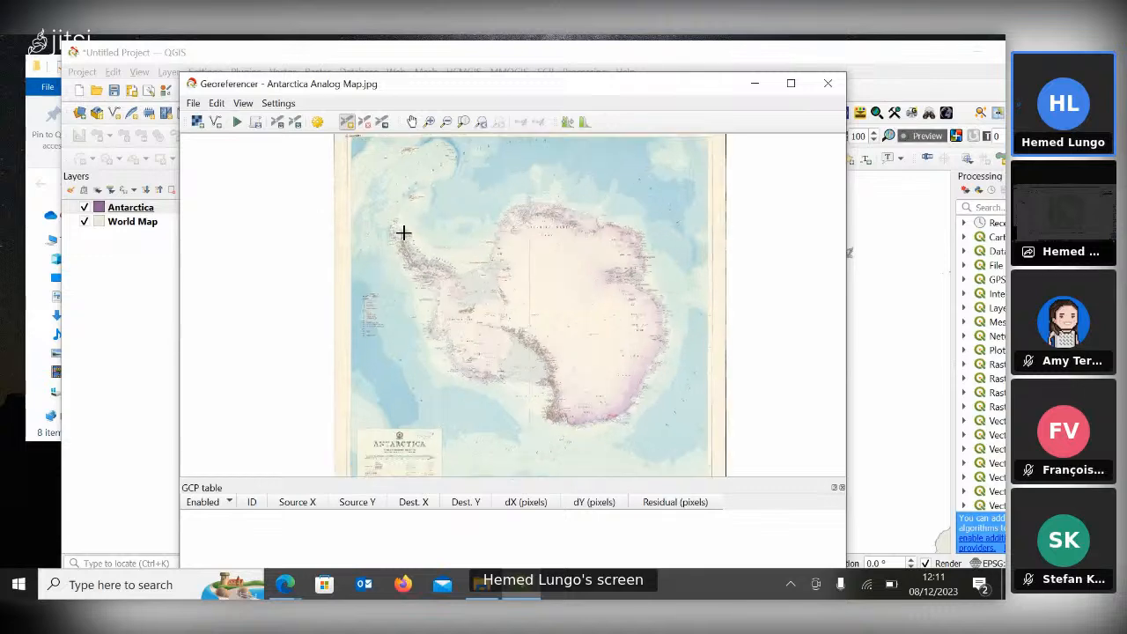
scroll(403, 234, "up", 2)
scroll(404, 237, "up", 5)
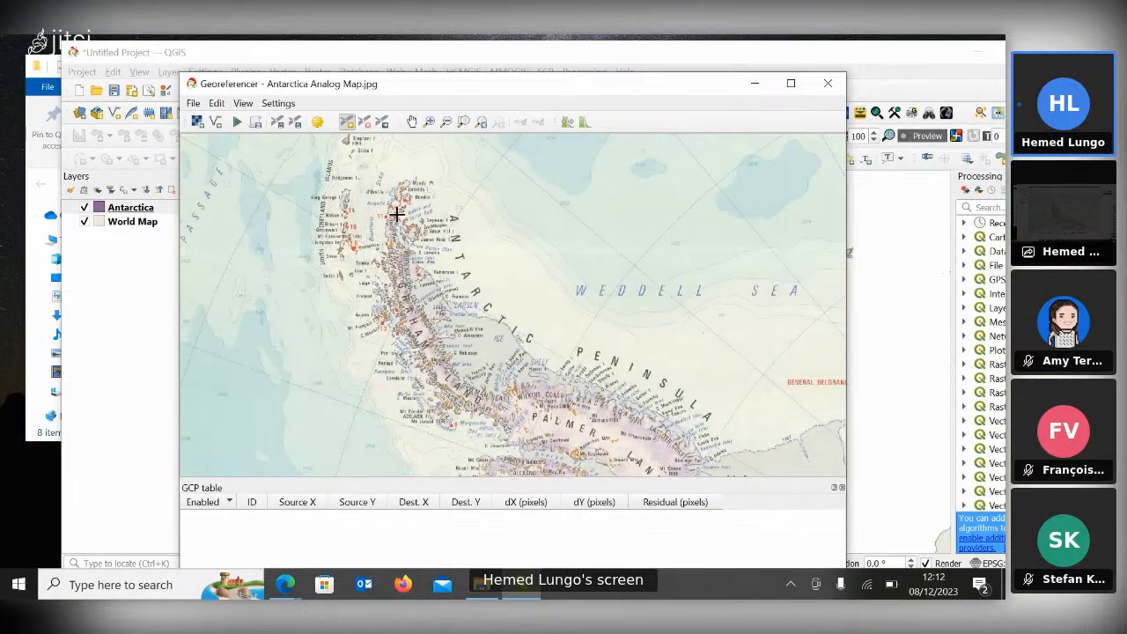
scroll(397, 214, "up", 5)
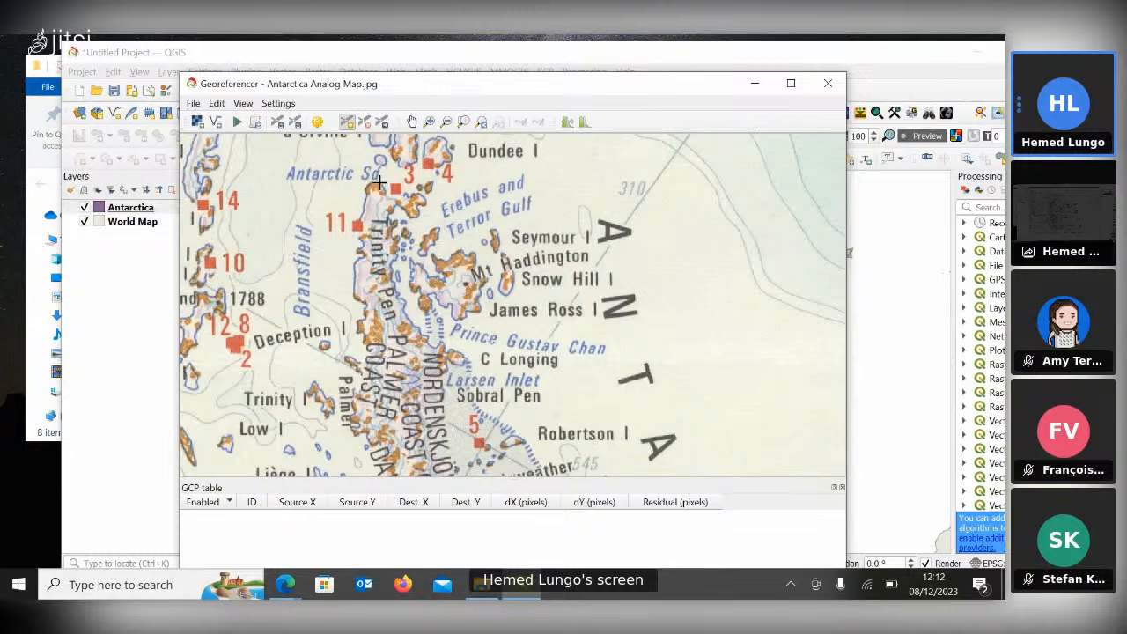
left_click(379, 180)
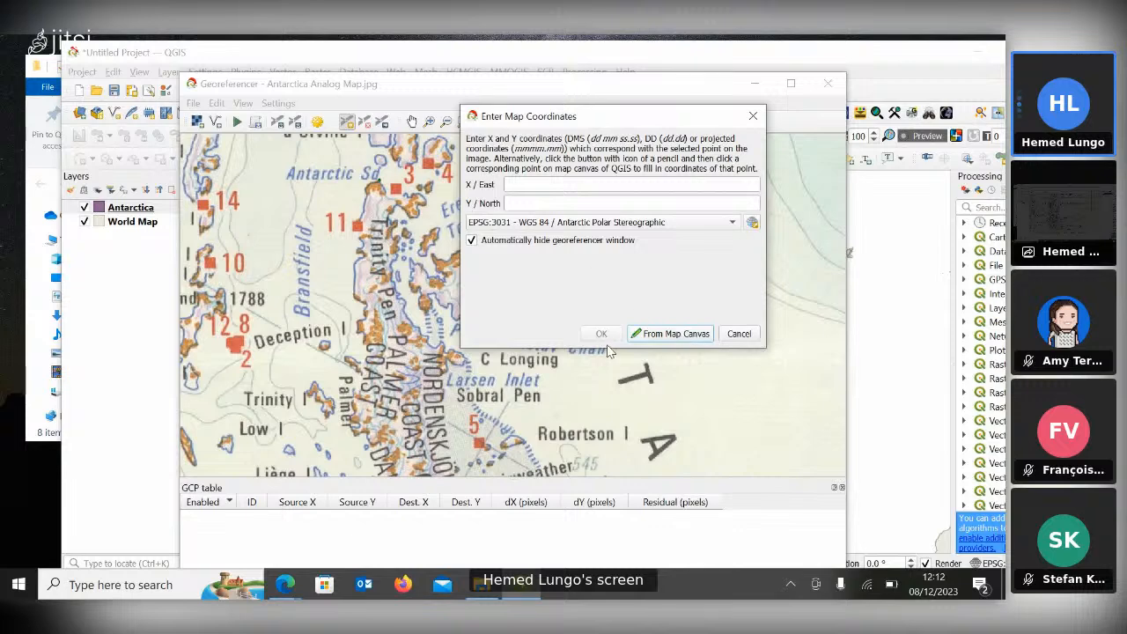
Assign the Trinity Peninsula control point its EPSG:3031 coordinates by picking the matching peninsula tip on the Antarctica layer in the map canvas.
left_click(520, 186)
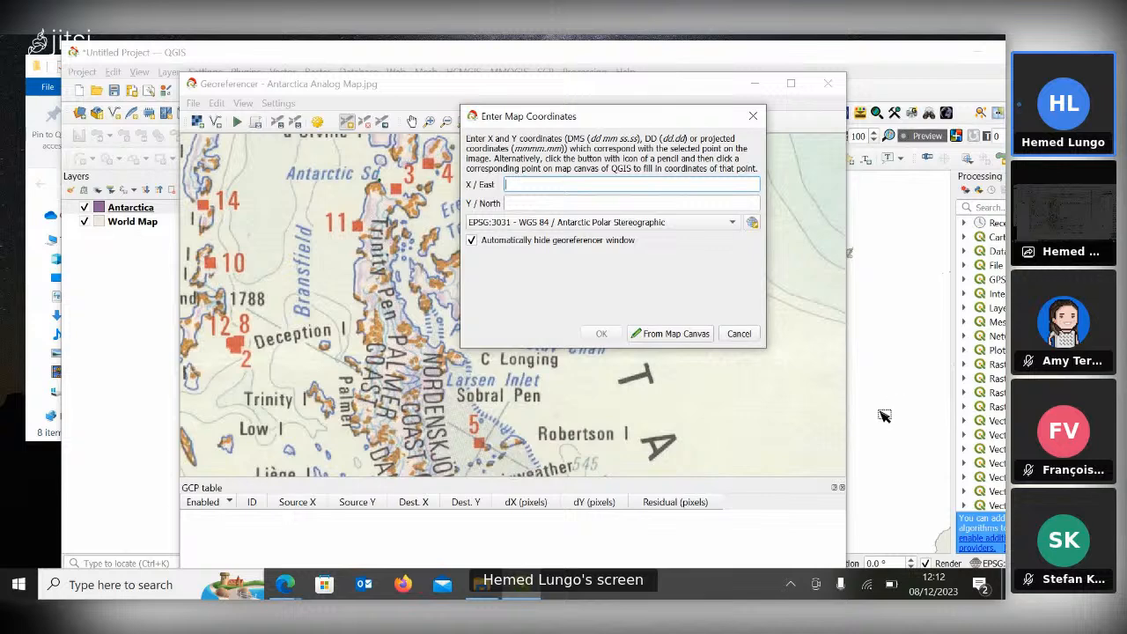
left_click(669, 334)
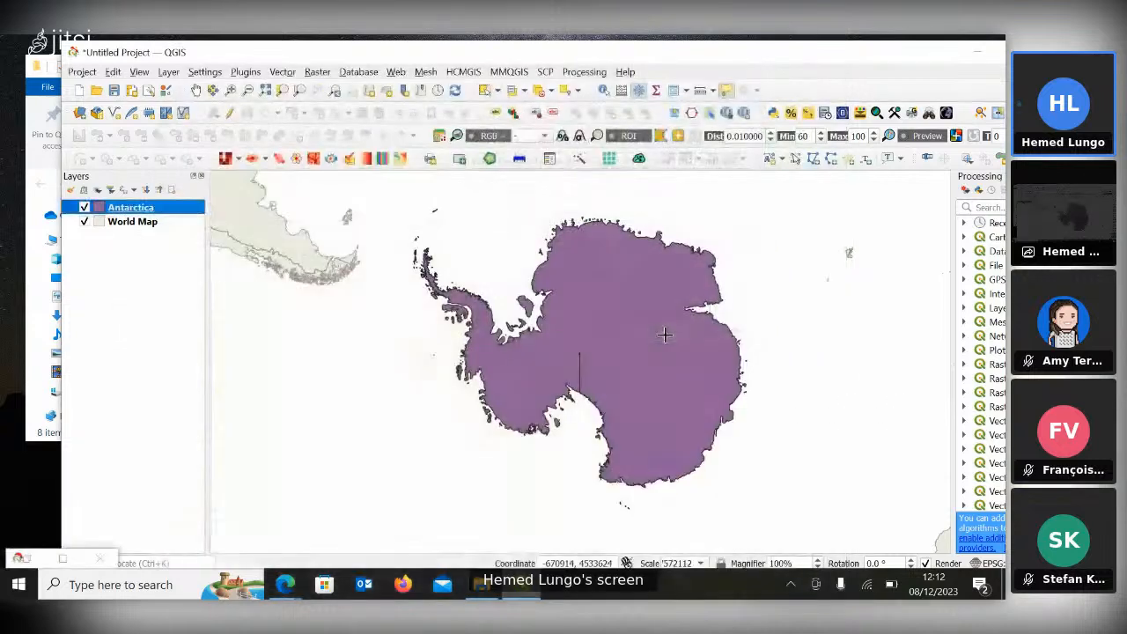
scroll(428, 254, "up", 4)
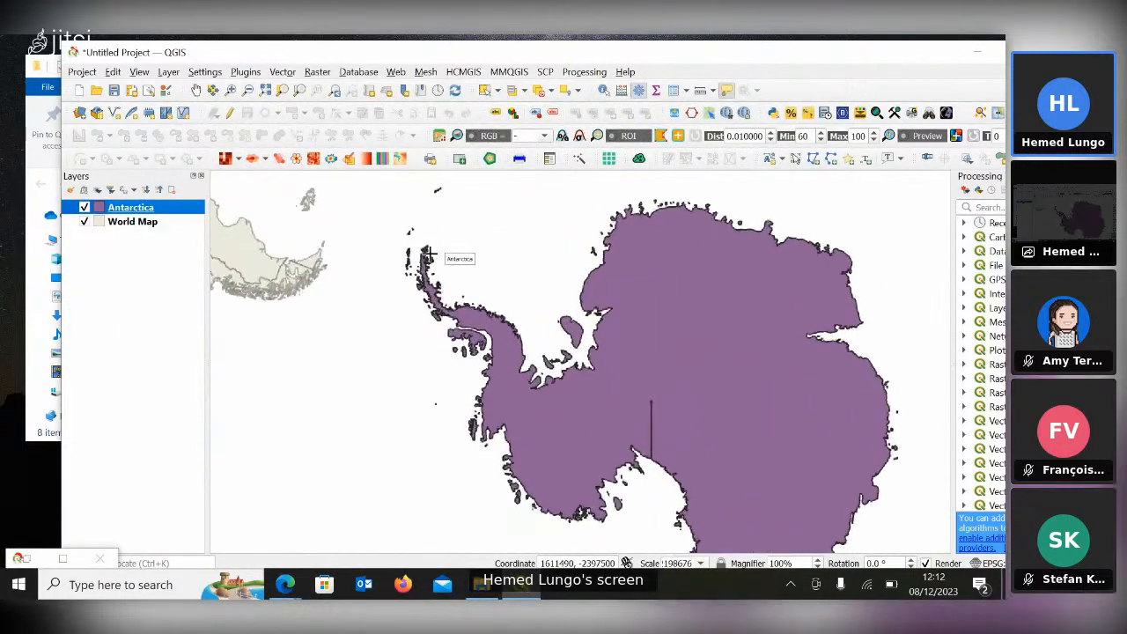
scroll(429, 254, "up", 4)
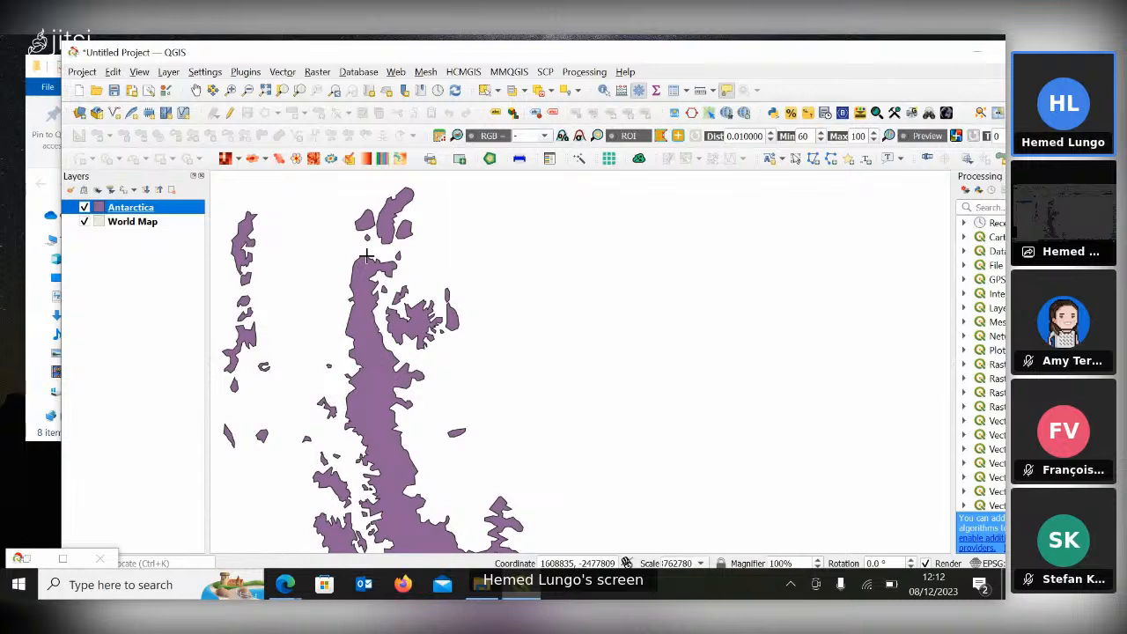
left_click(366, 255)
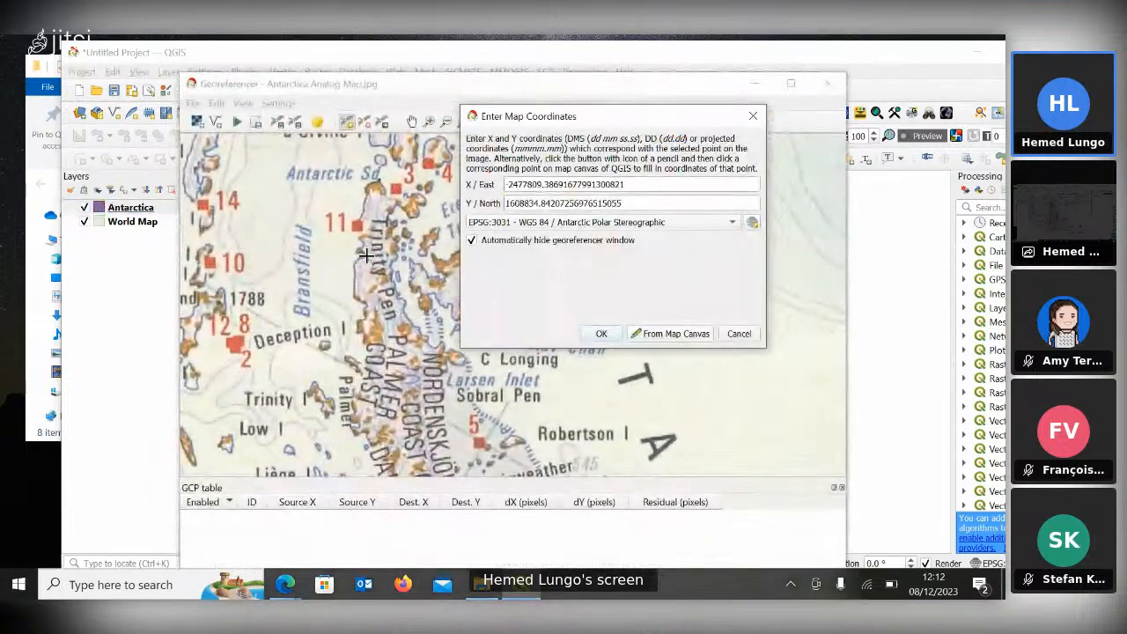
left_click(602, 334)
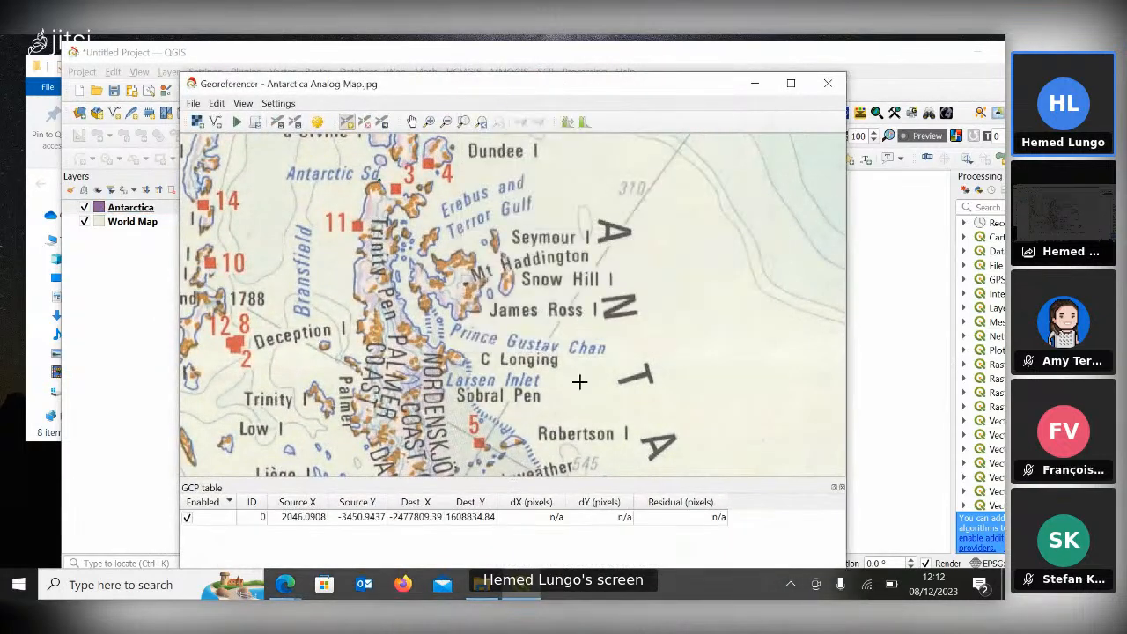
Place a second control point on the analog map at Cape Colbeck, on the coastal tip of Edward VII Land.
scroll(571, 343, "down", 3)
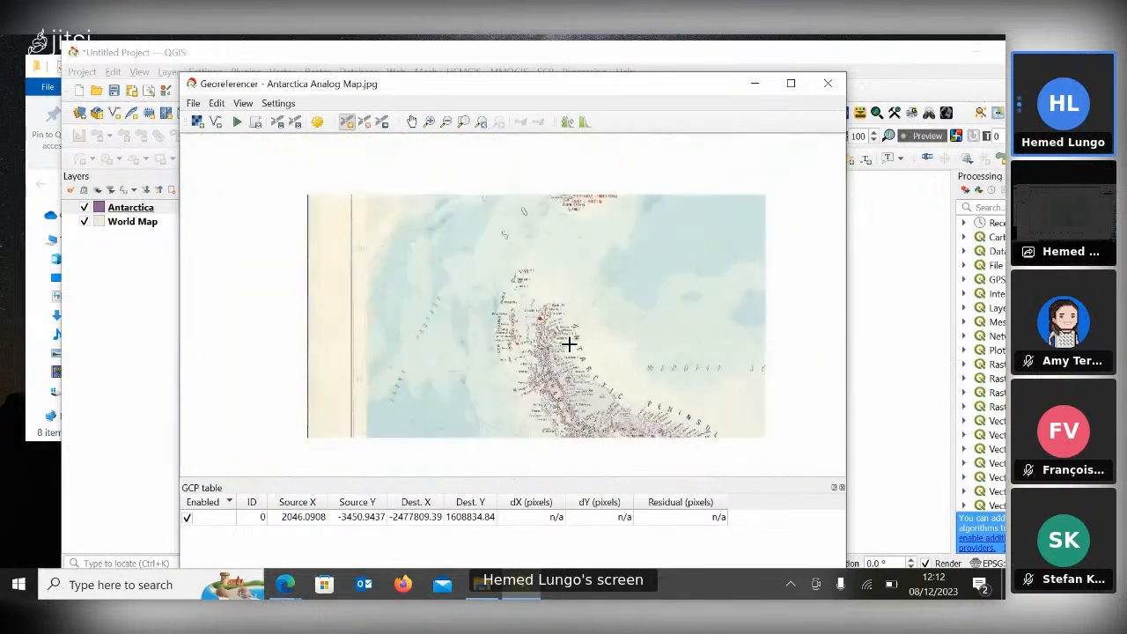
scroll(569, 343, "down", 4)
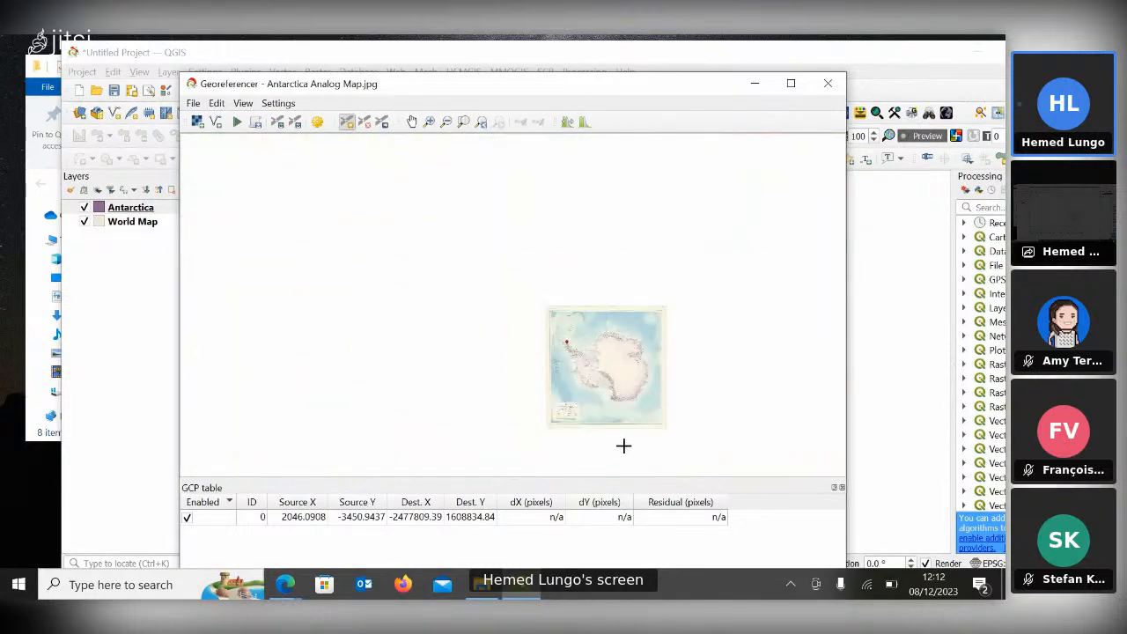
scroll(599, 419, "up", 2)
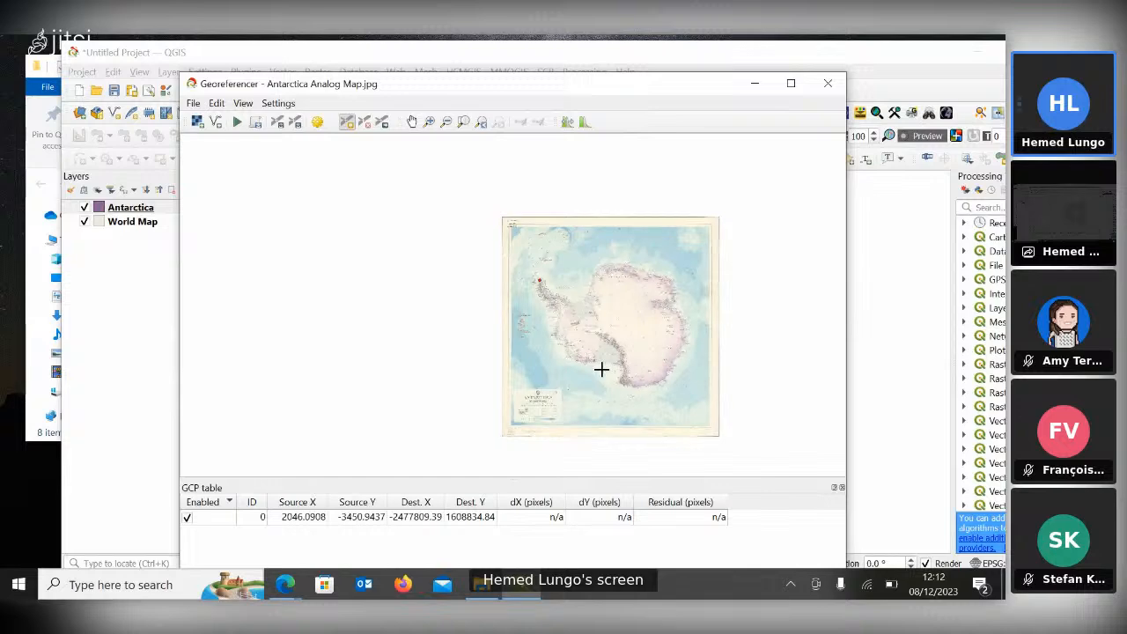
scroll(598, 388, "up", 5)
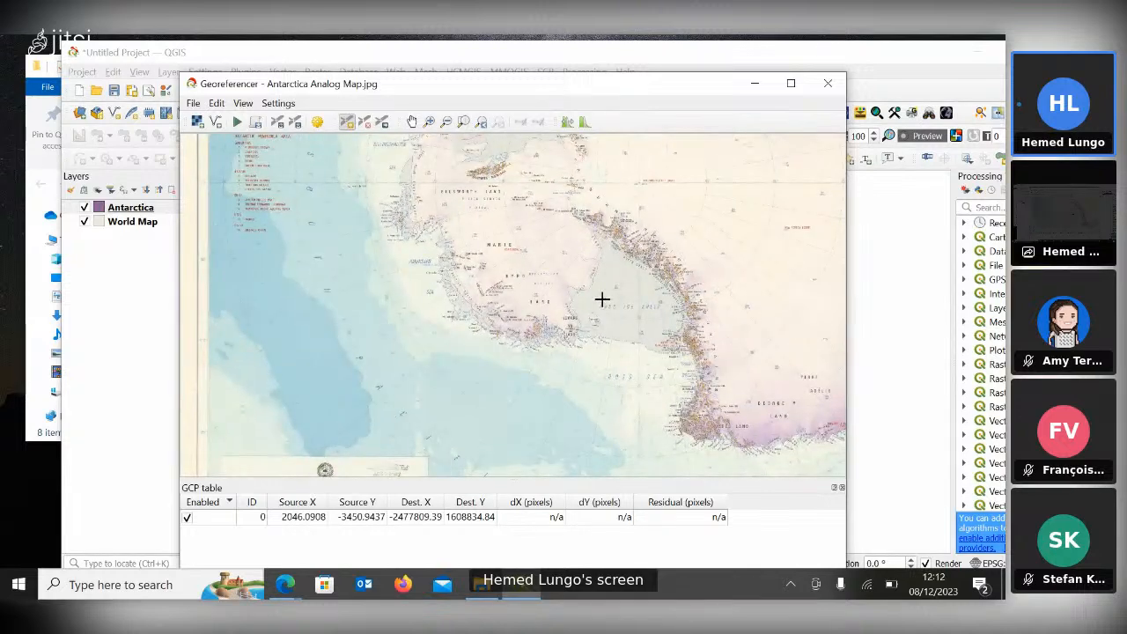
scroll(632, 303, "up", 2)
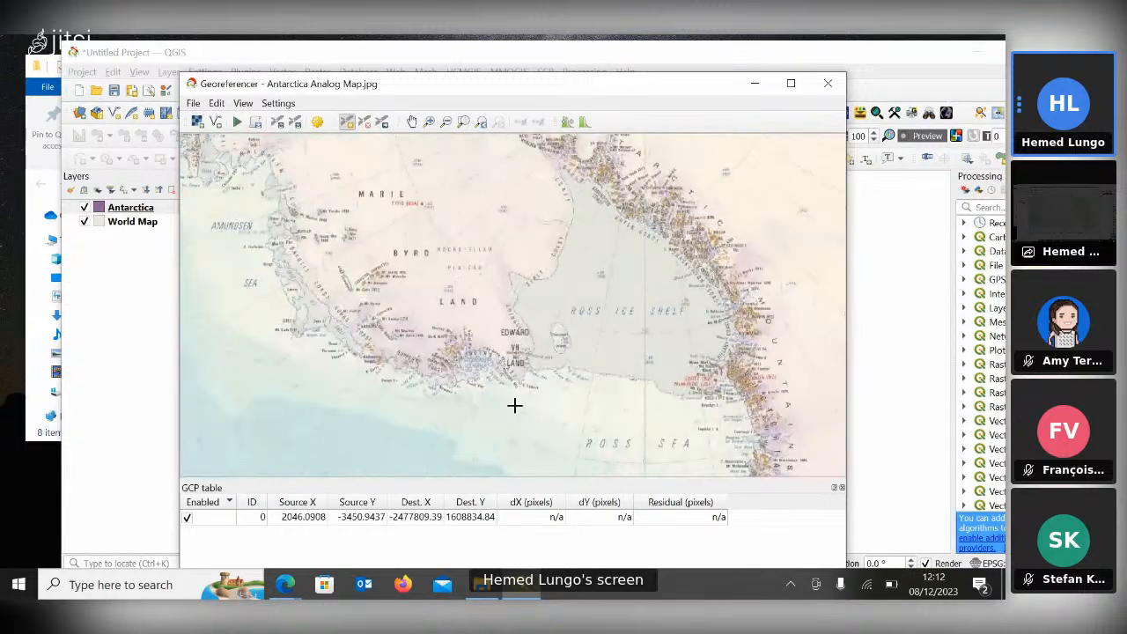
scroll(514, 405, "up", 1)
scroll(514, 401, "up", 1)
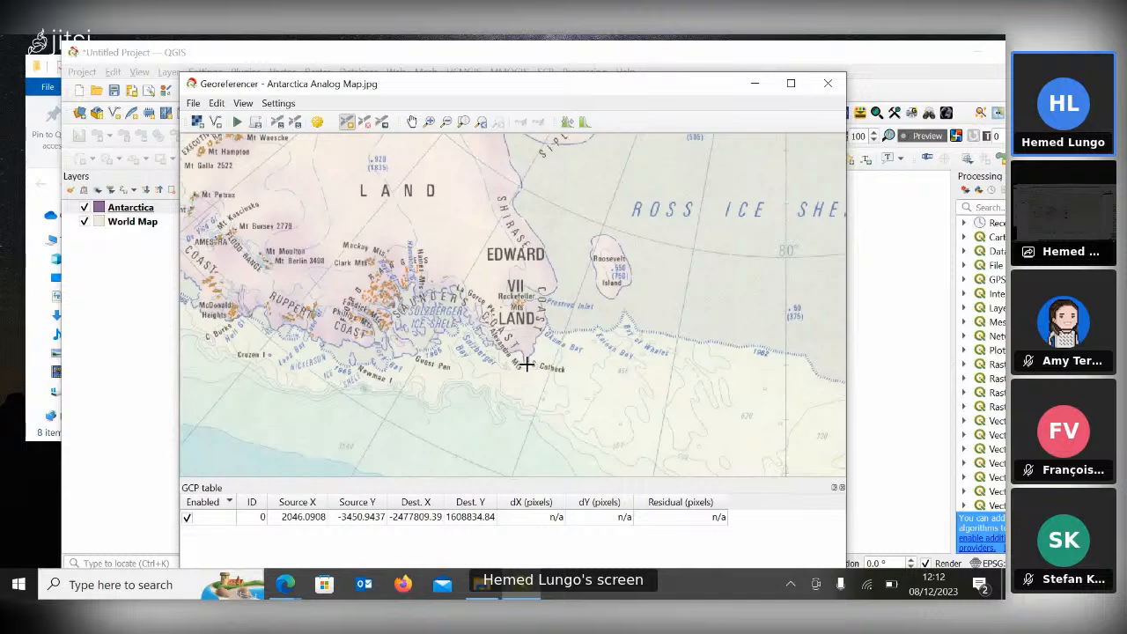
left_click(525, 363)
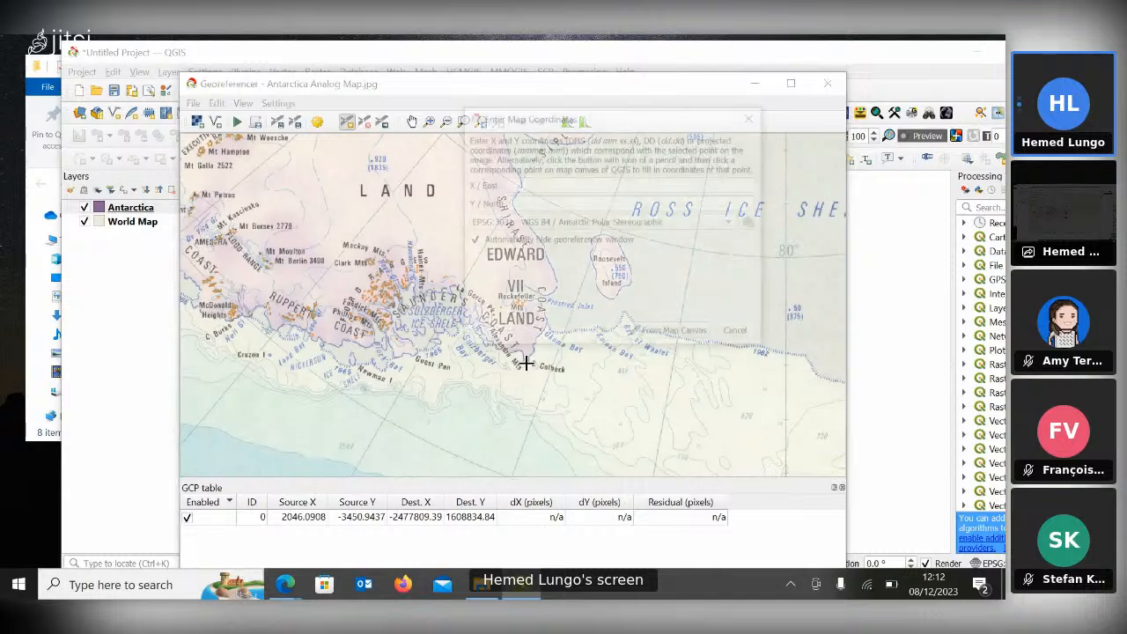
Assign the Cape Colbeck control point its EPSG:3031 coordinates from the matching cape on the Antarctica layer, at about X -521850, Y -1303111.
left_click(669, 333)
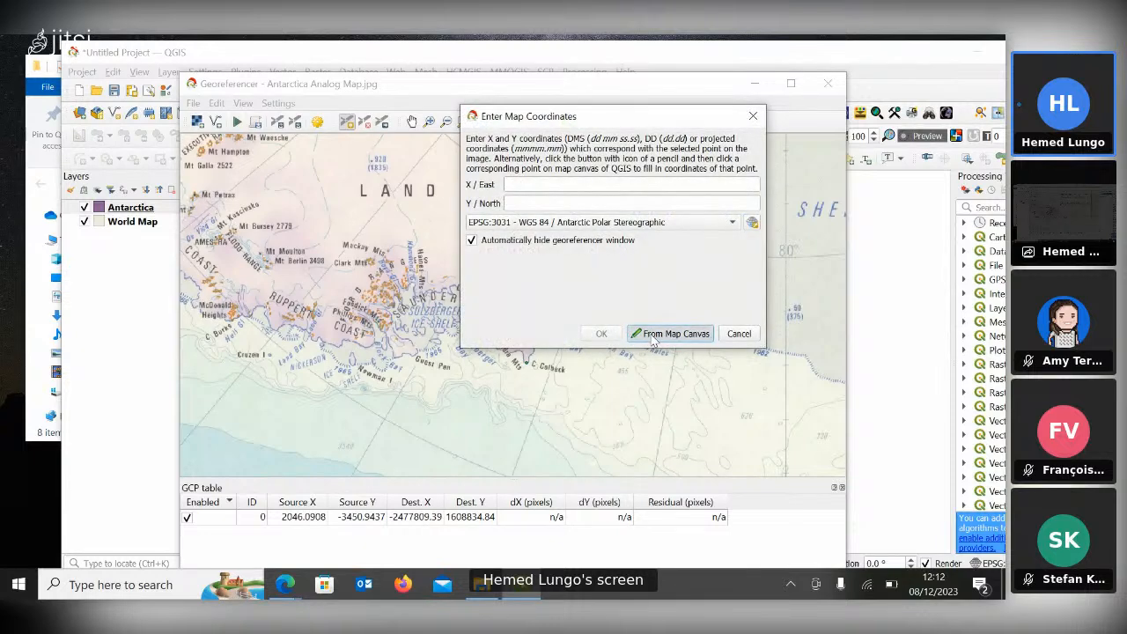
scroll(549, 438, "down", 5)
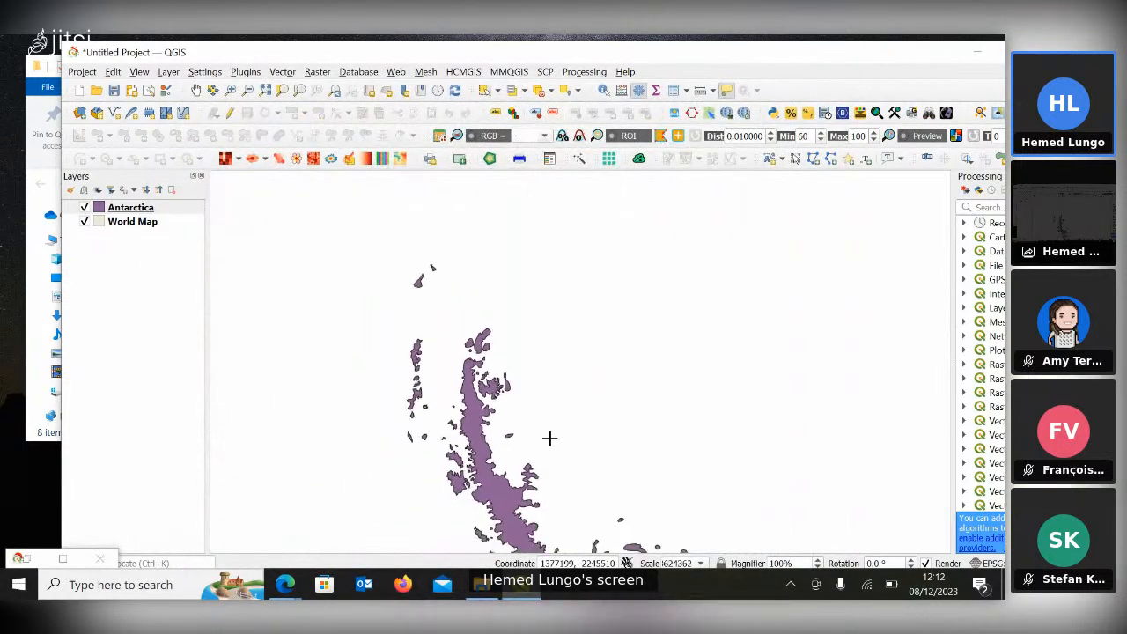
scroll(550, 437, "down", 4)
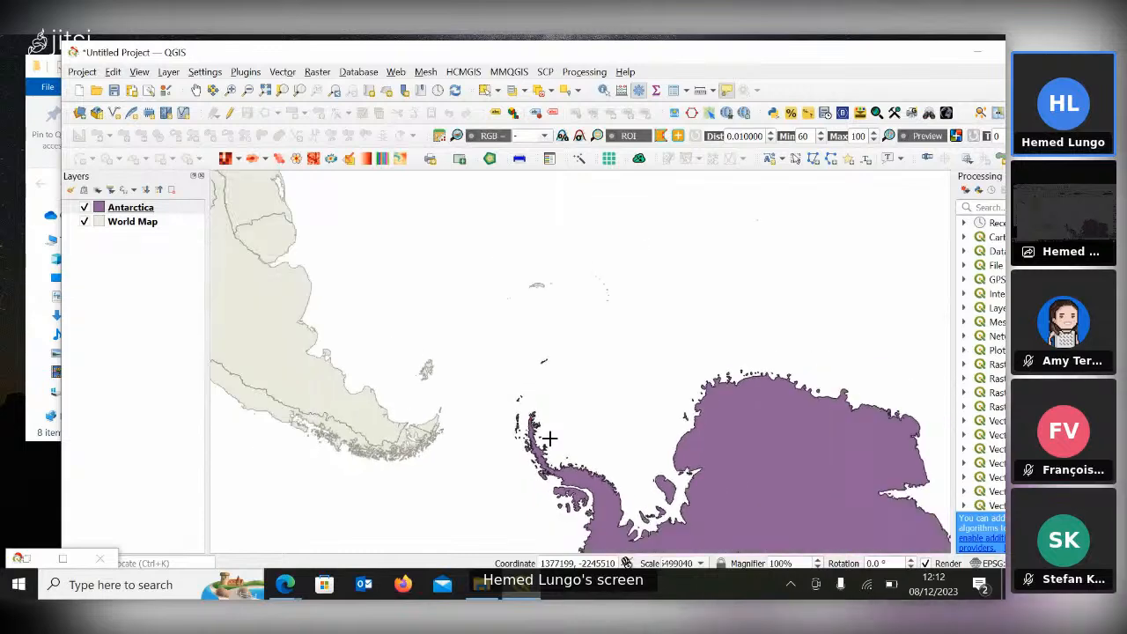
scroll(548, 438, "down", 2)
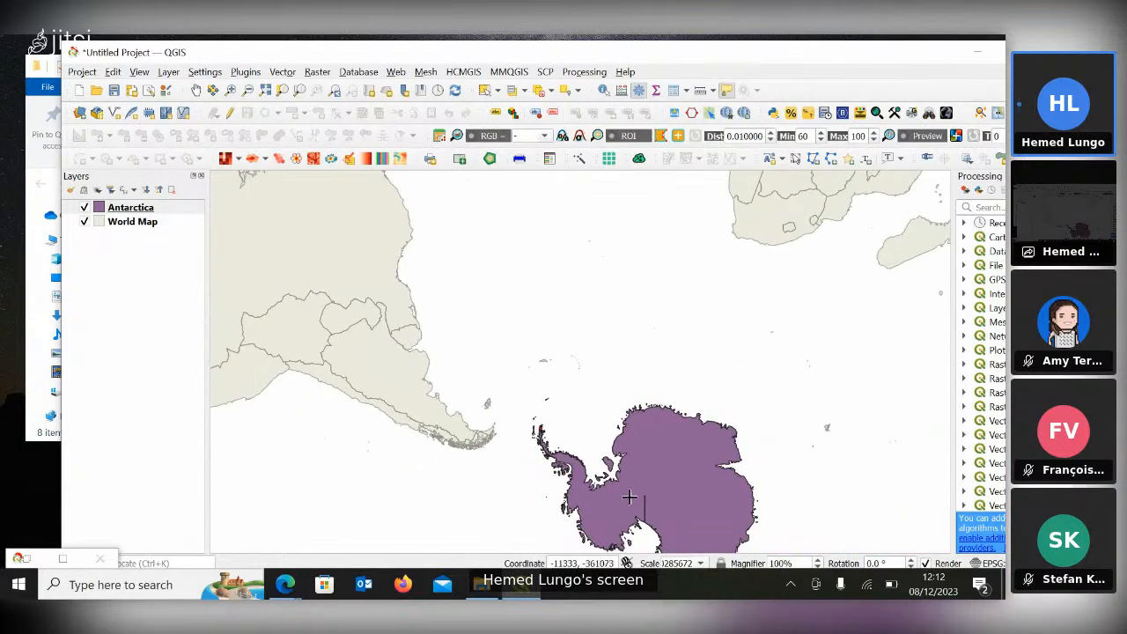
scroll(630, 520, "down", 2)
scroll(626, 540, "up", 4)
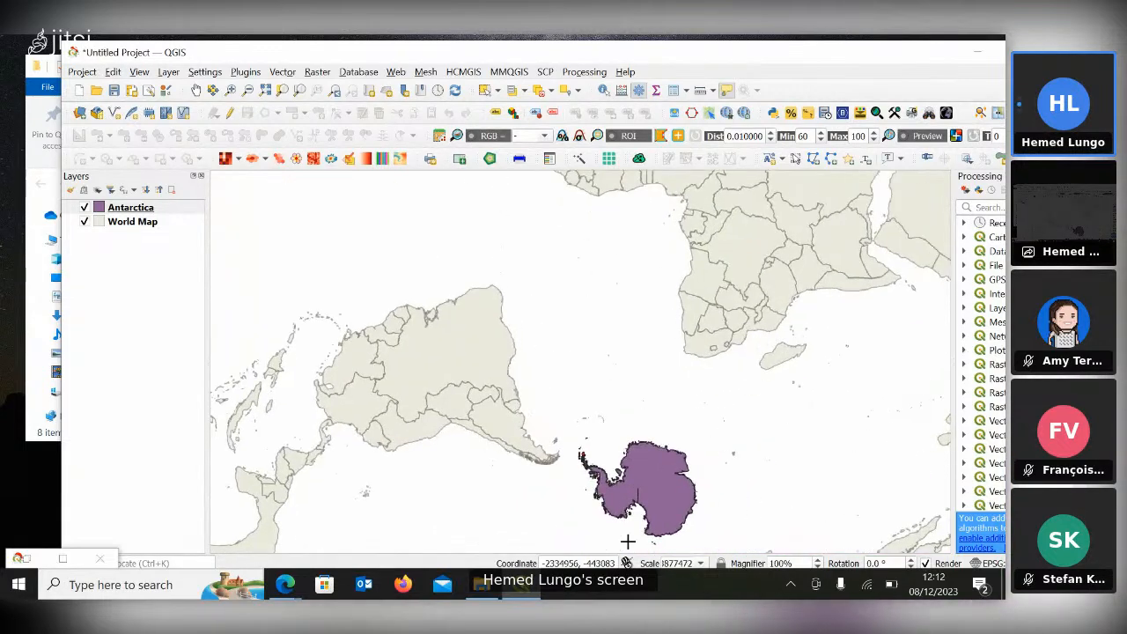
scroll(621, 515, "up", 8)
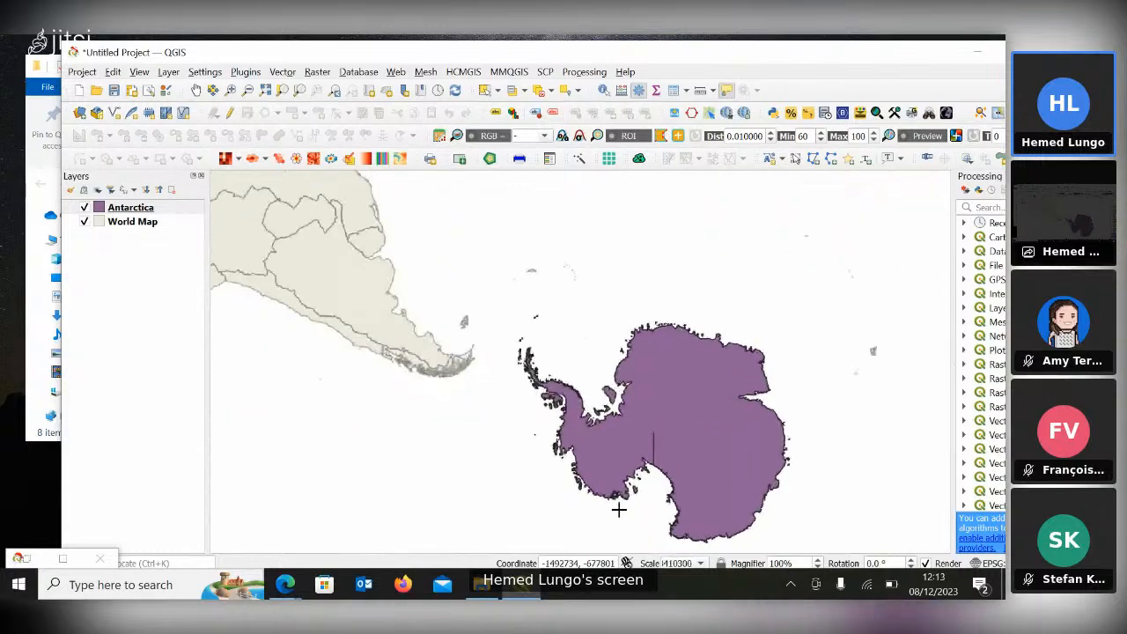
scroll(619, 509, "up", 1)
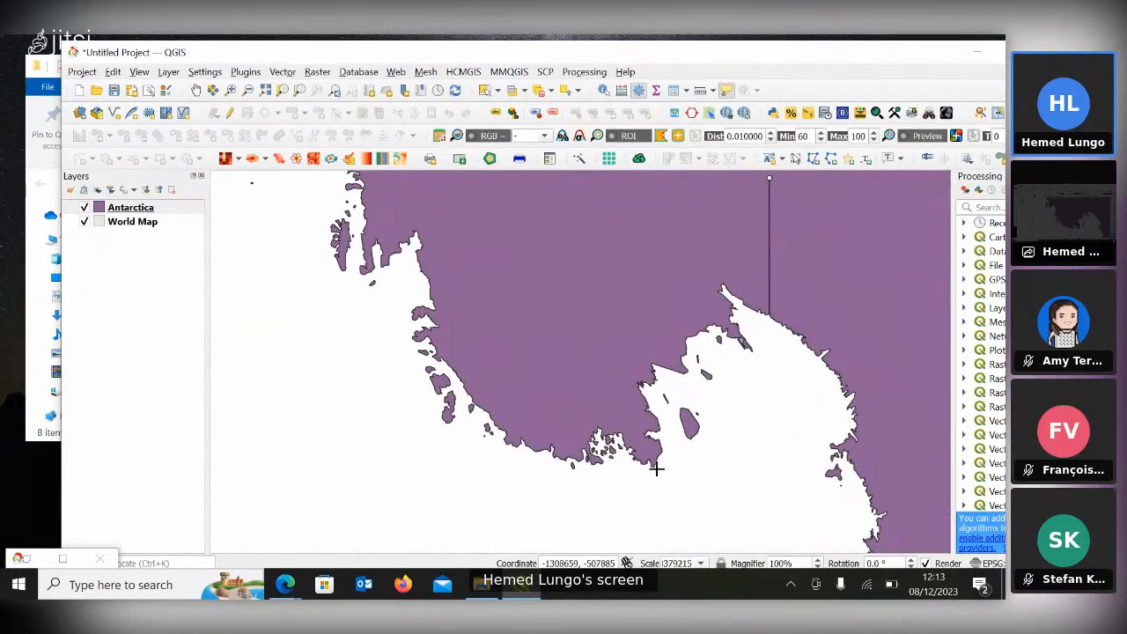
scroll(654, 467, "up", 2)
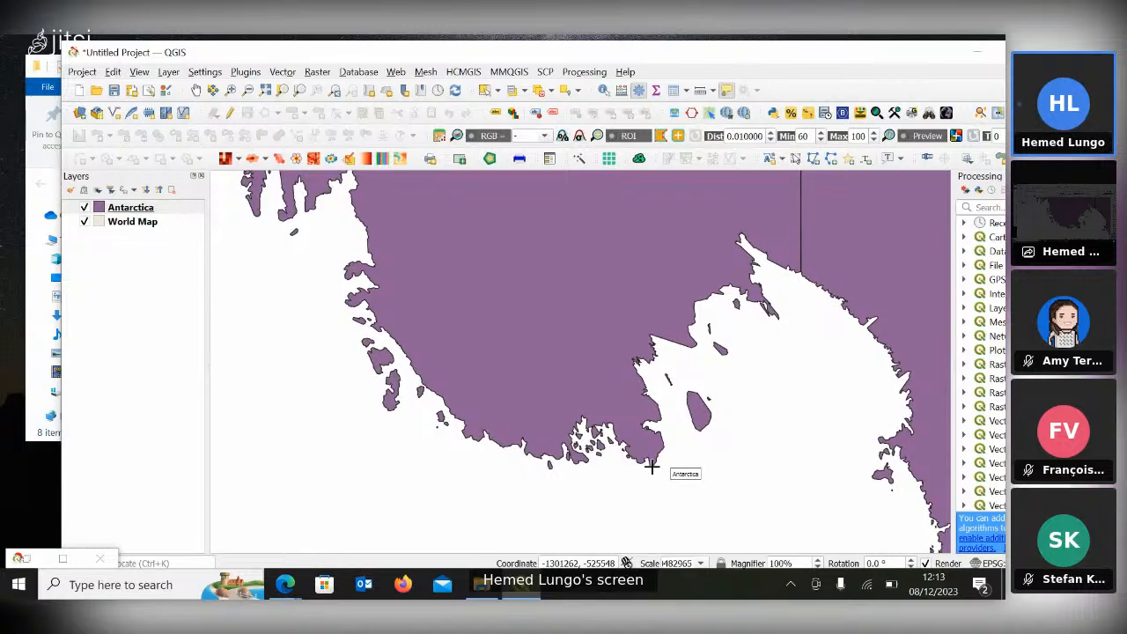
left_click(654, 466)
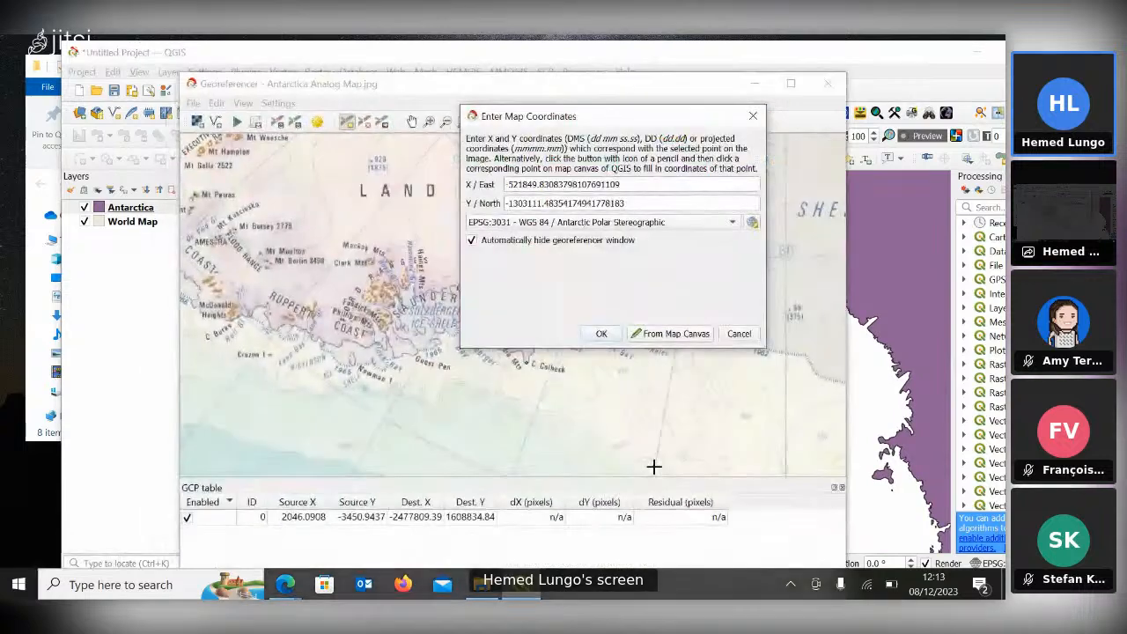
left_click(599, 335)
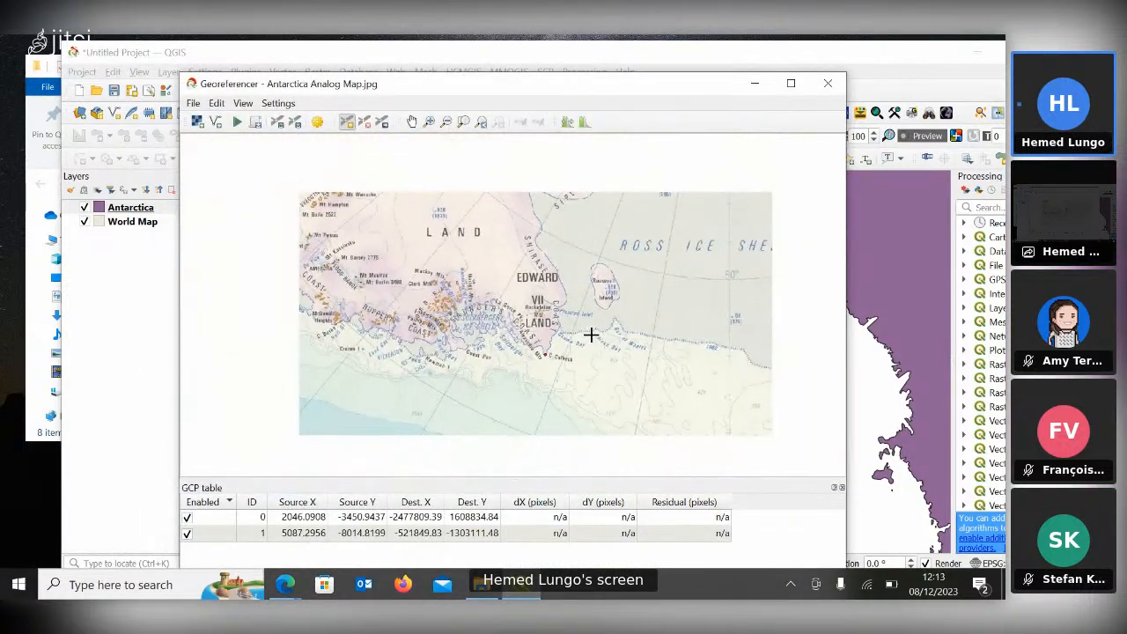
Place a third control point on the analog map at the tip of Cape Adare, beside Robertson Bay.
scroll(591, 335, "down", 3)
scroll(749, 350, "up", 3)
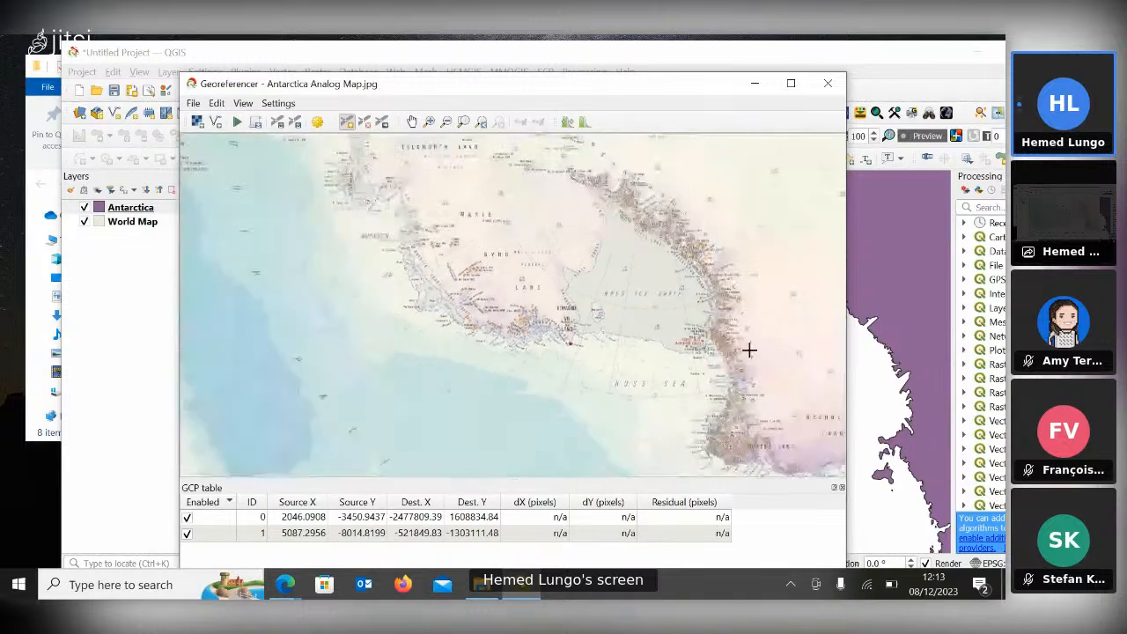
scroll(679, 385, "down", 1)
scroll(744, 410, "up", 1)
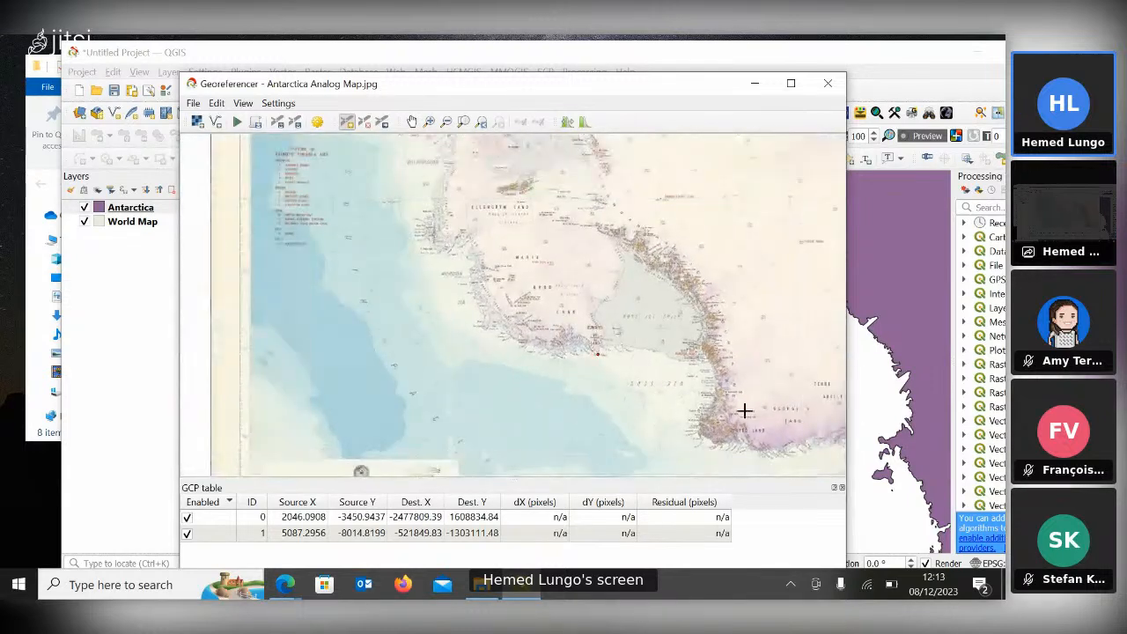
scroll(746, 420, "down", 3)
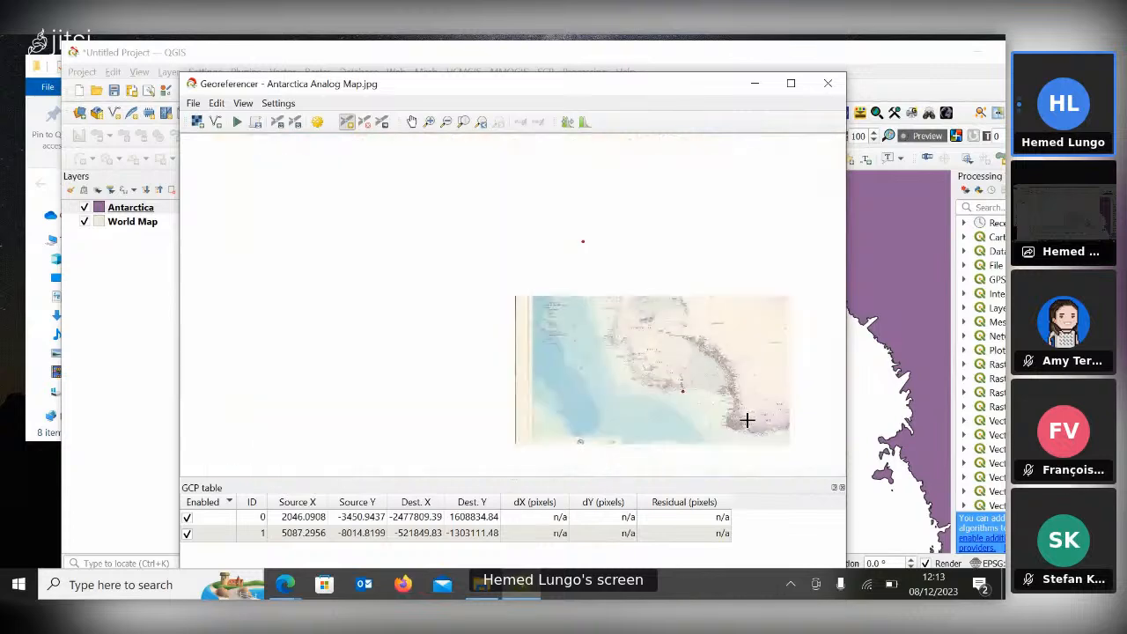
scroll(749, 429, "up", 2)
scroll(744, 447, "up", 5)
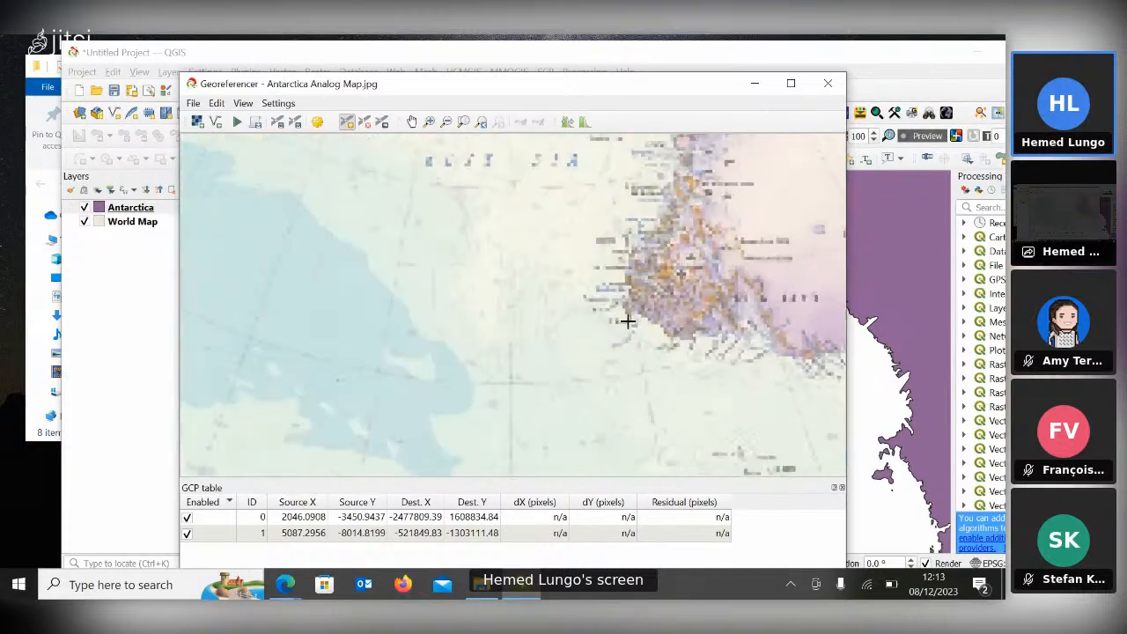
scroll(629, 324, "up", 3)
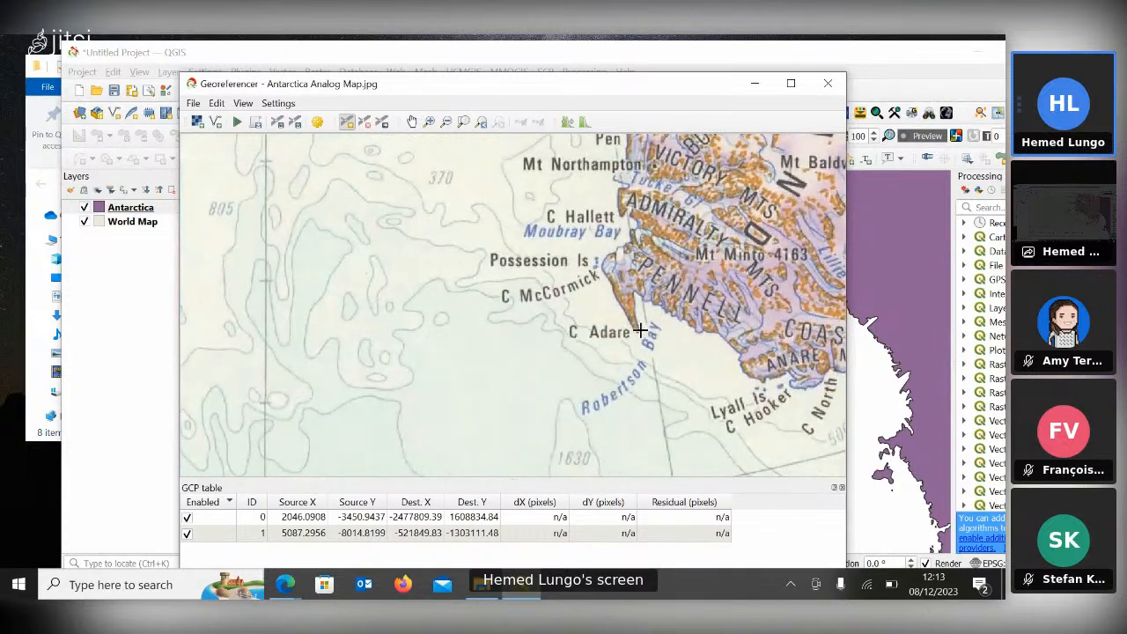
left_click(637, 332)
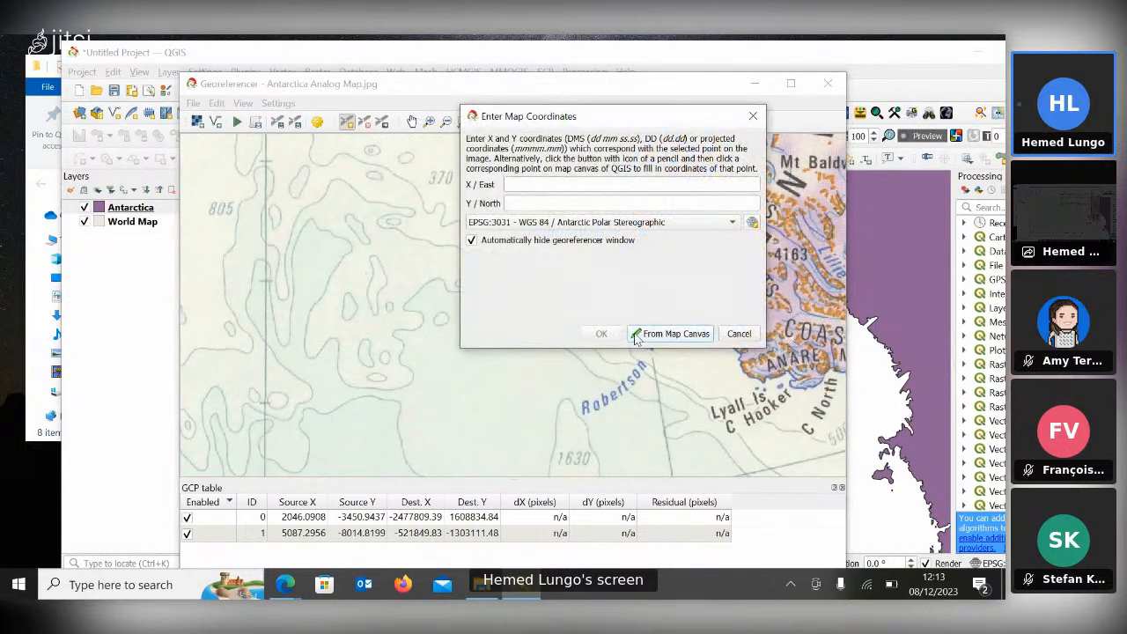
Assign the Cape Adare control point its EPSG:3031 coordinates from the matching tip on the Antarctica layer, at about X 347798, Y -2018978.
left_click(669, 333)
scroll(776, 371, "down", 3)
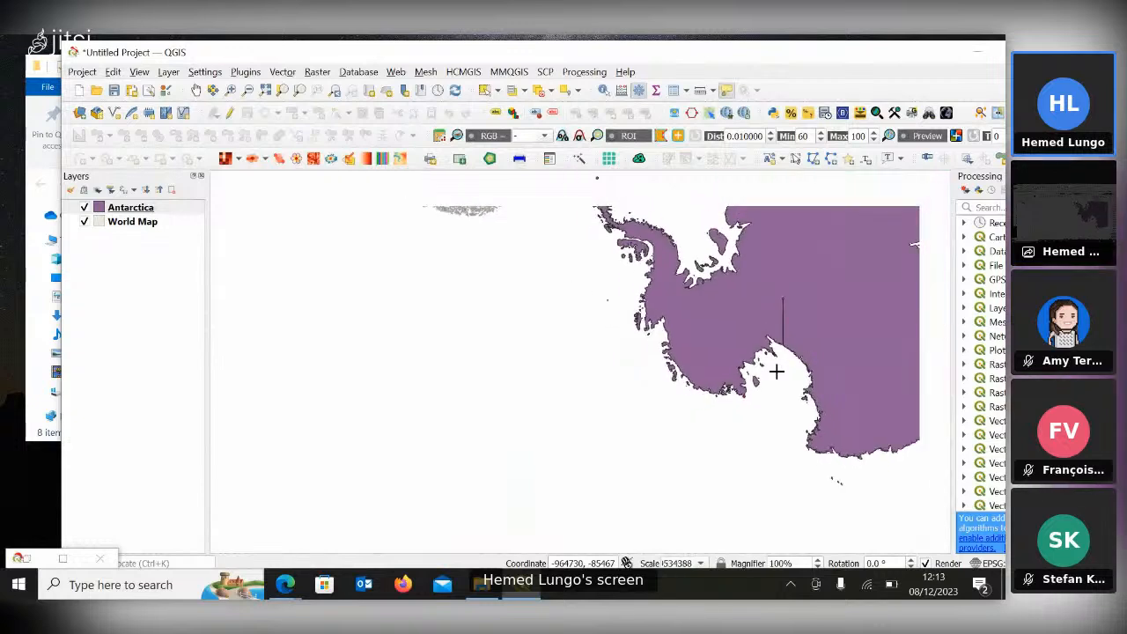
scroll(824, 457, "up", 2)
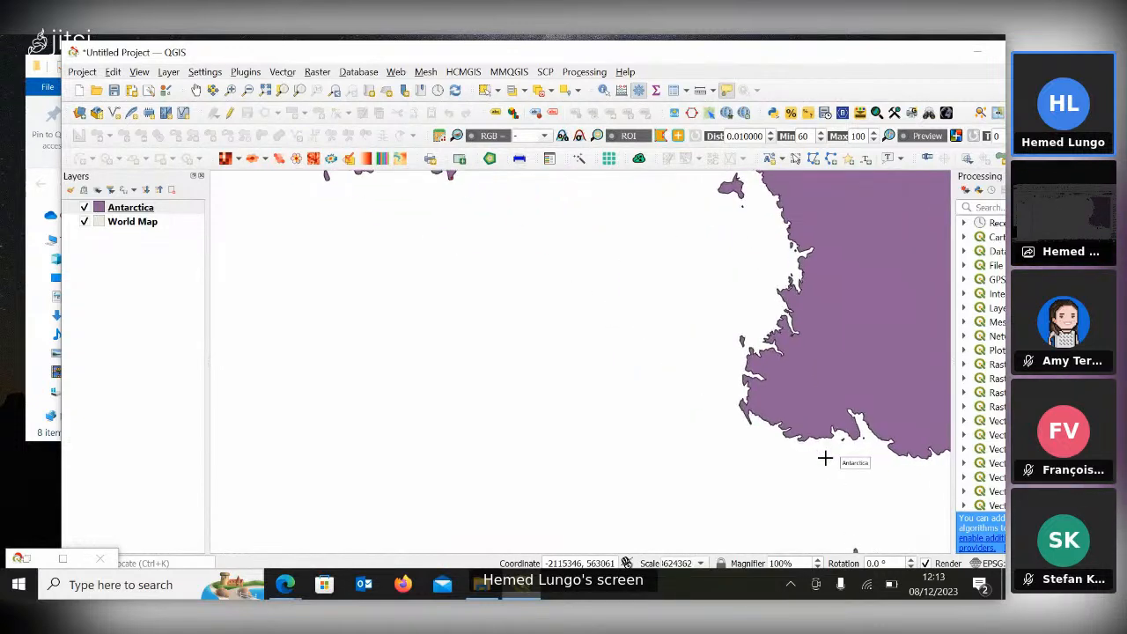
left_click(734, 417)
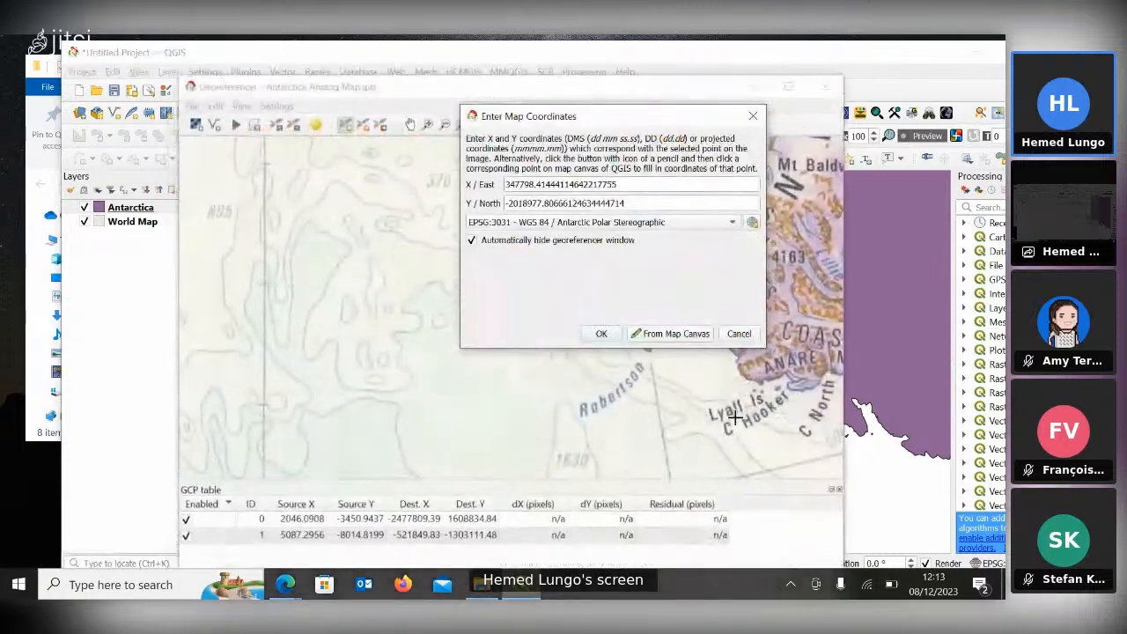
left_click(600, 334)
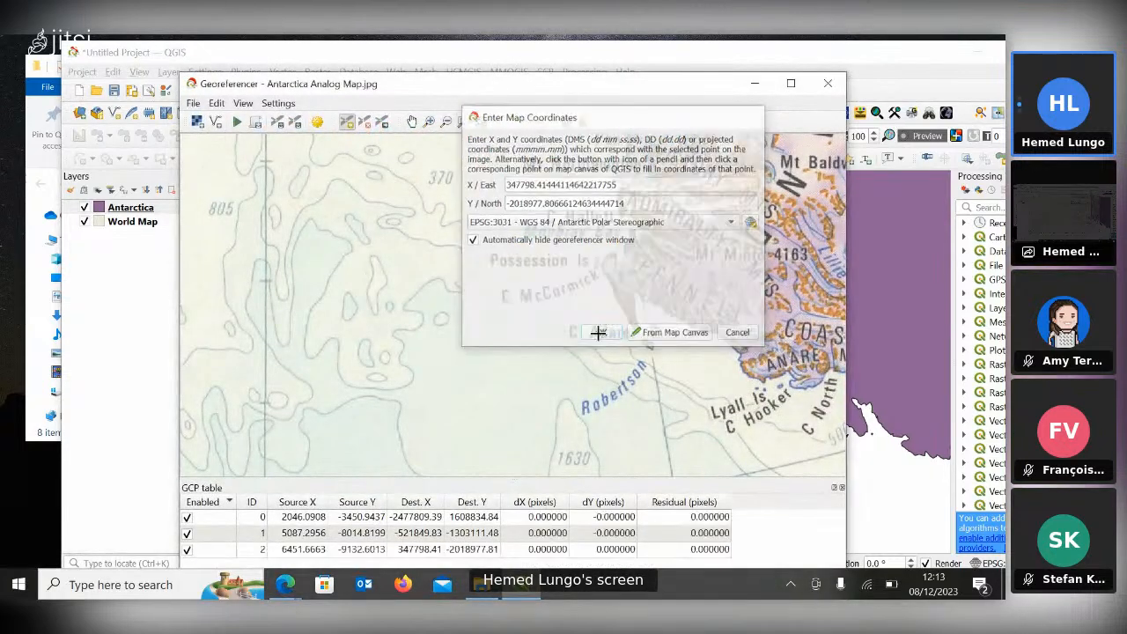
Place a fourth control point on the analog map at the coastal tip by Cape Boothby, at the mouth of Edward VIII Gulf.
scroll(602, 296, "down", 4)
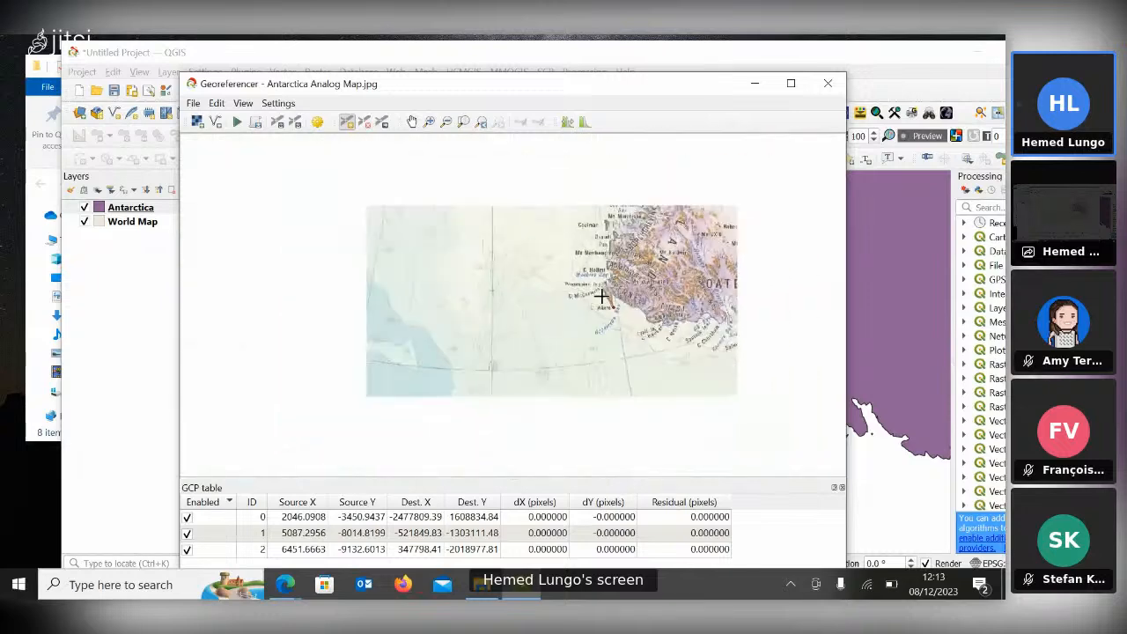
scroll(602, 297, "down", 2)
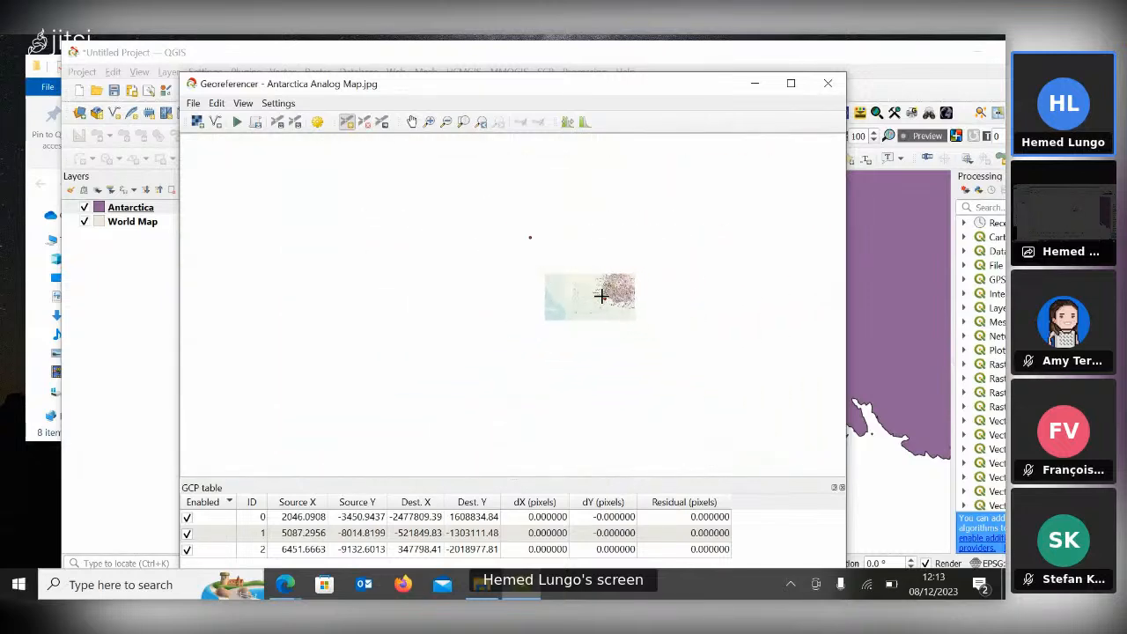
scroll(601, 297, "up", 5)
scroll(638, 220, "down", 3)
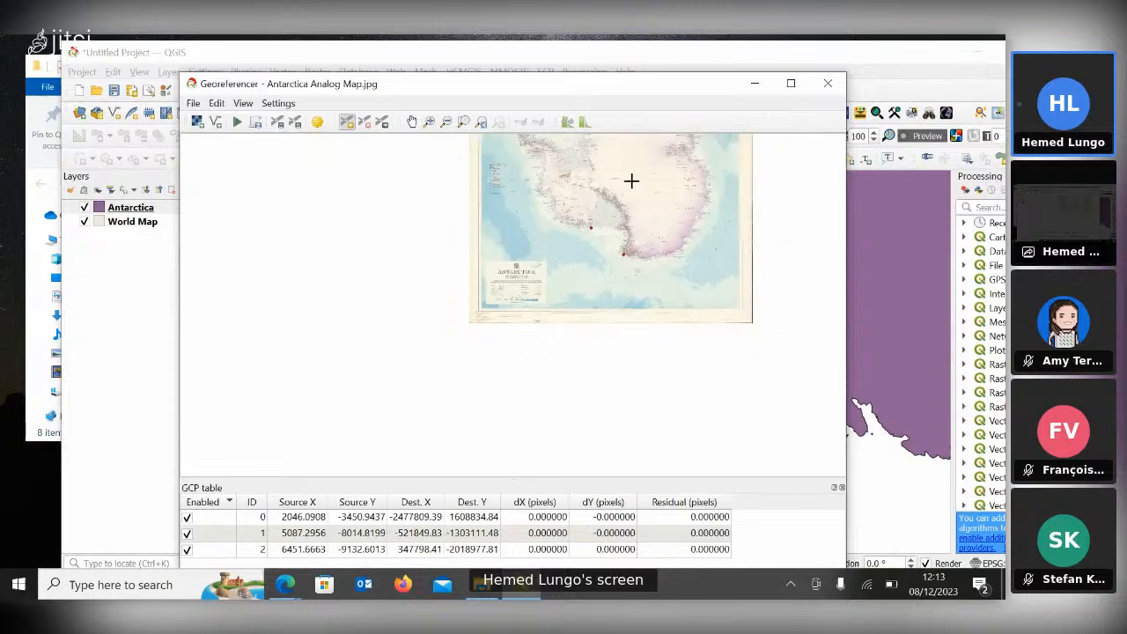
left_click(411, 121)
left_click_drag(575, 216, 496, 393)
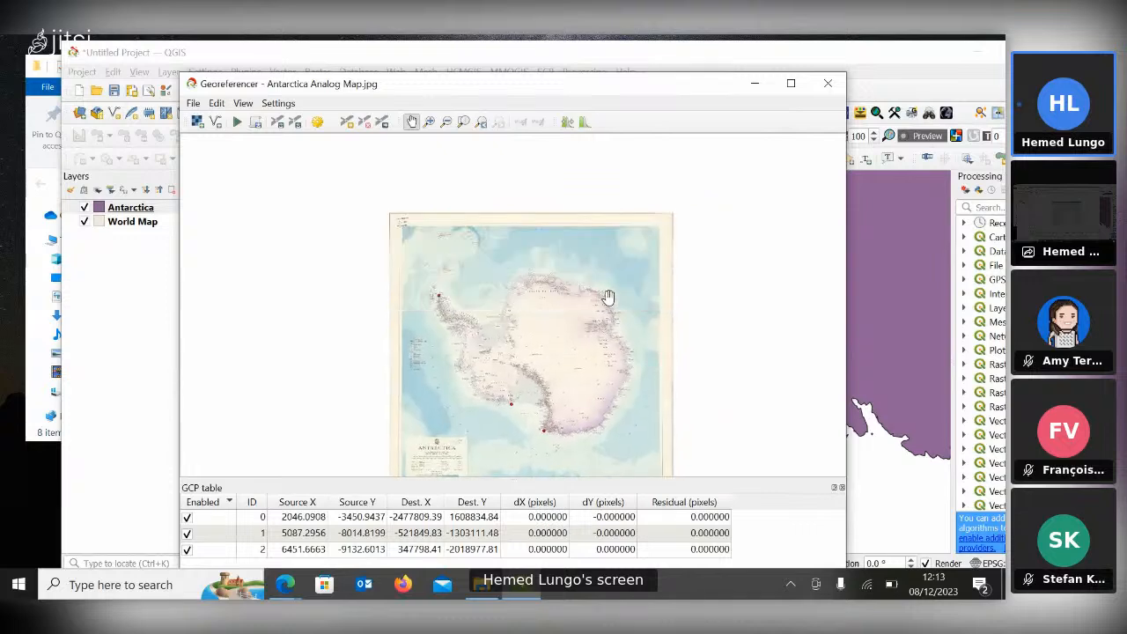
scroll(607, 297, "up", 3)
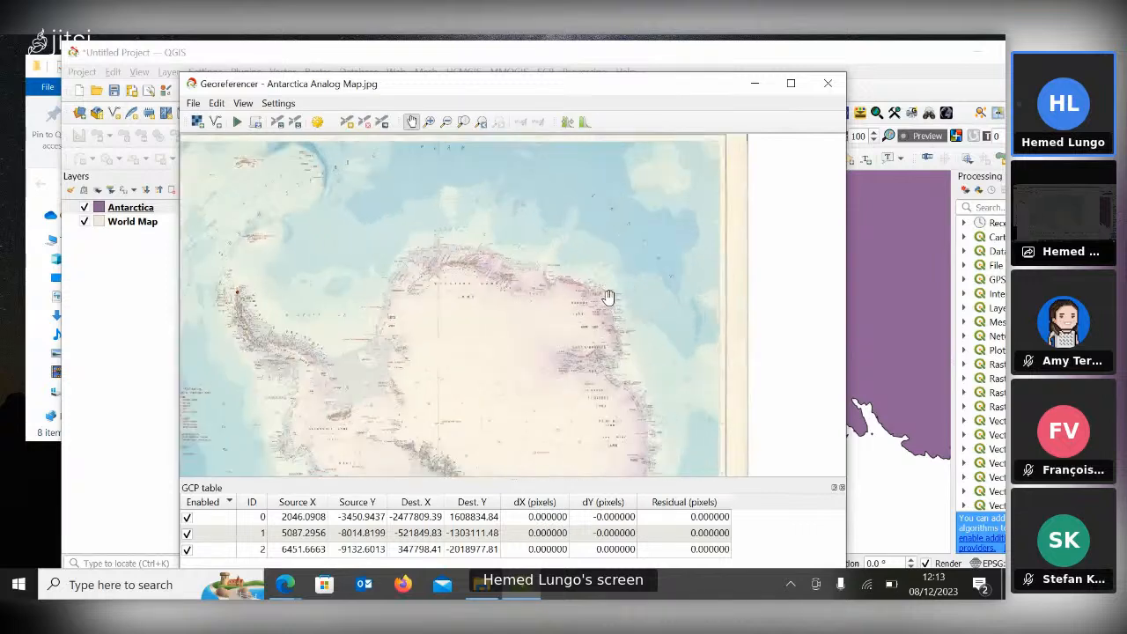
scroll(607, 297, "up", 3)
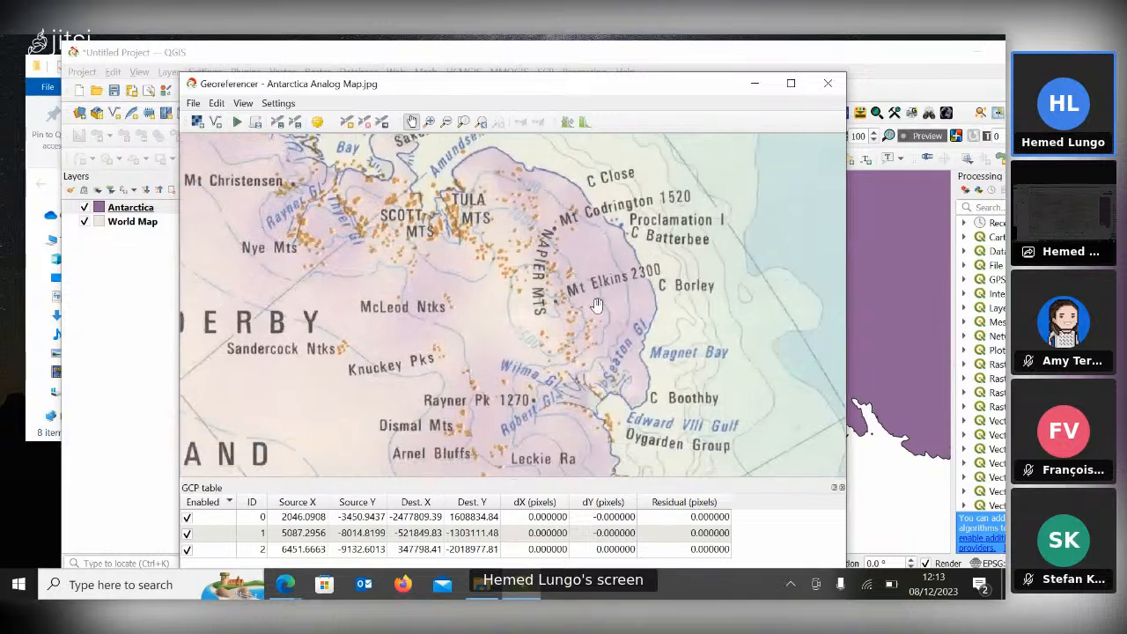
scroll(596, 304, "down", 2)
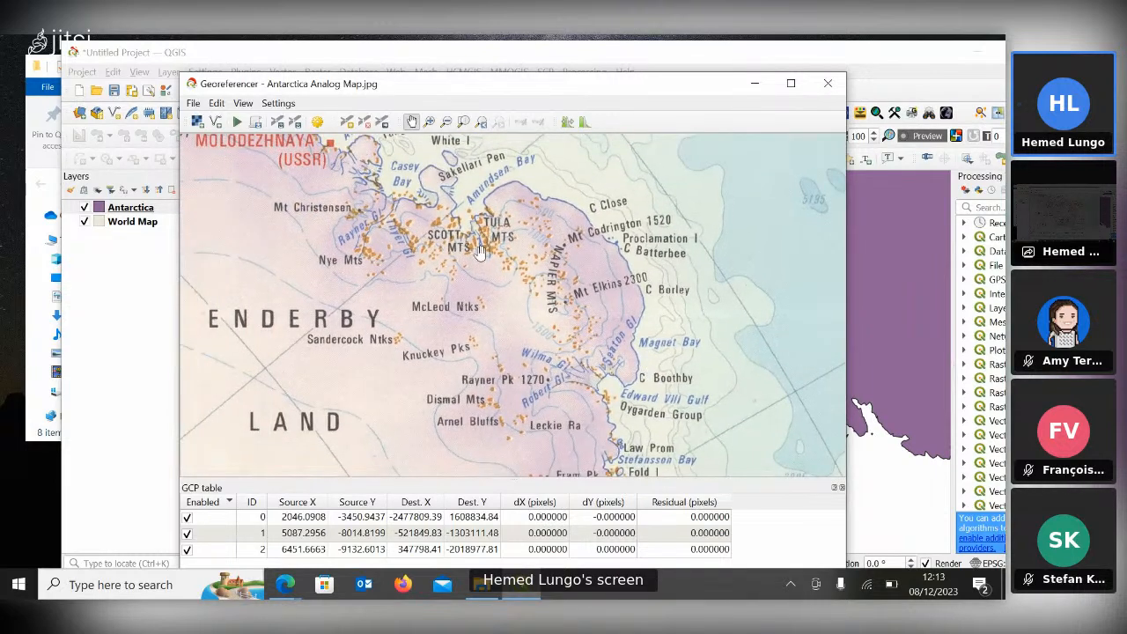
scroll(480, 253, "down", 3)
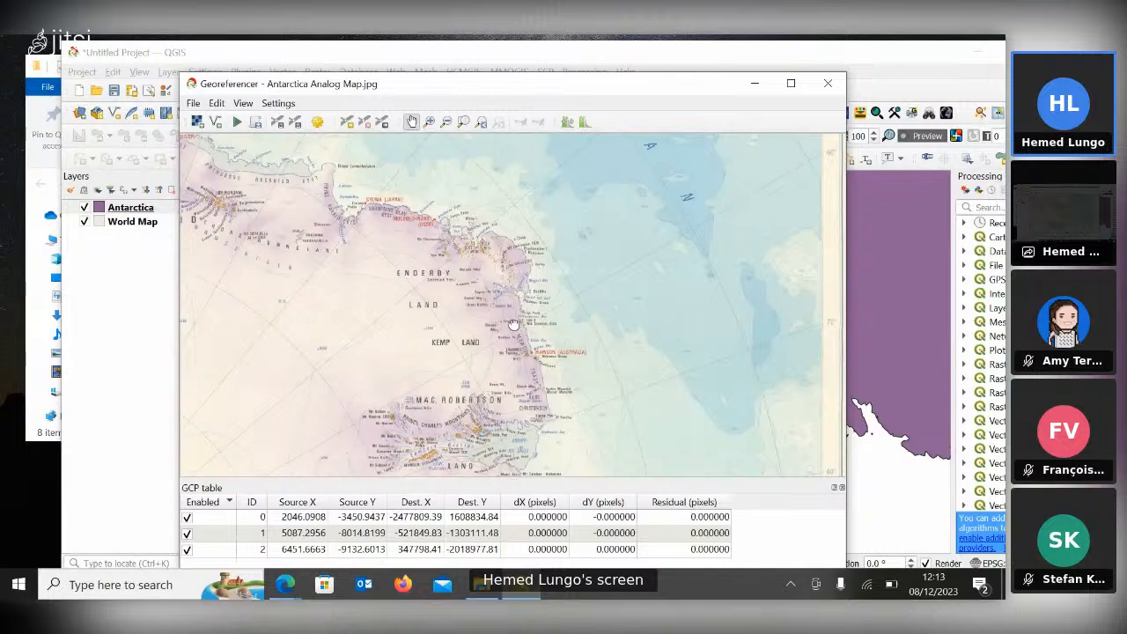
left_click_drag(513, 324, 543, 322)
scroll(563, 275, "up", 1)
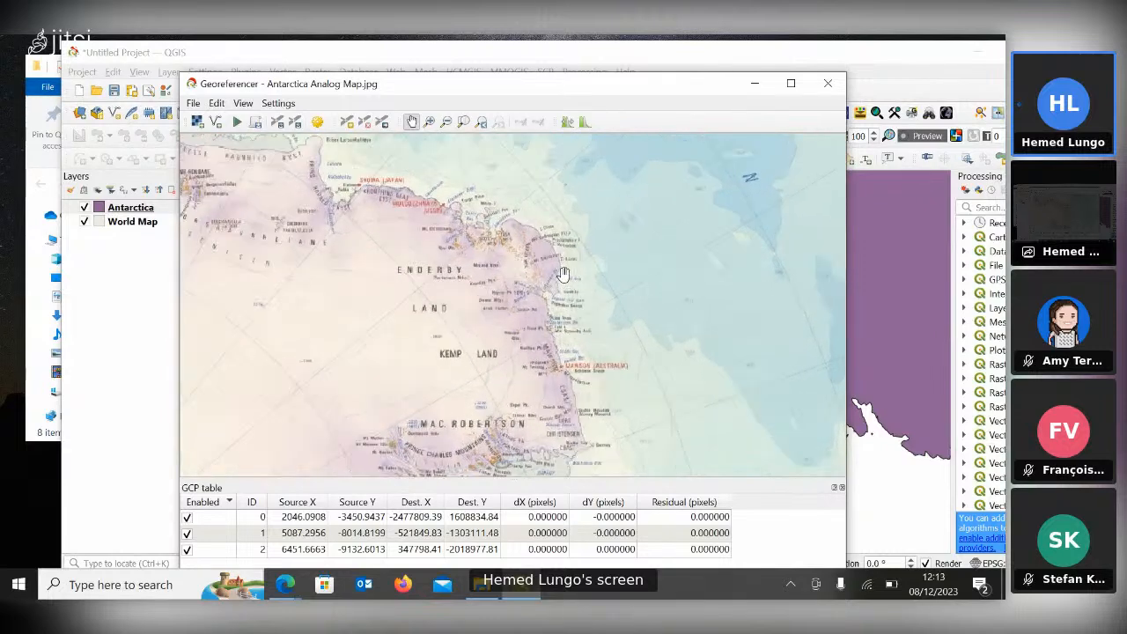
scroll(563, 274, "up", 4)
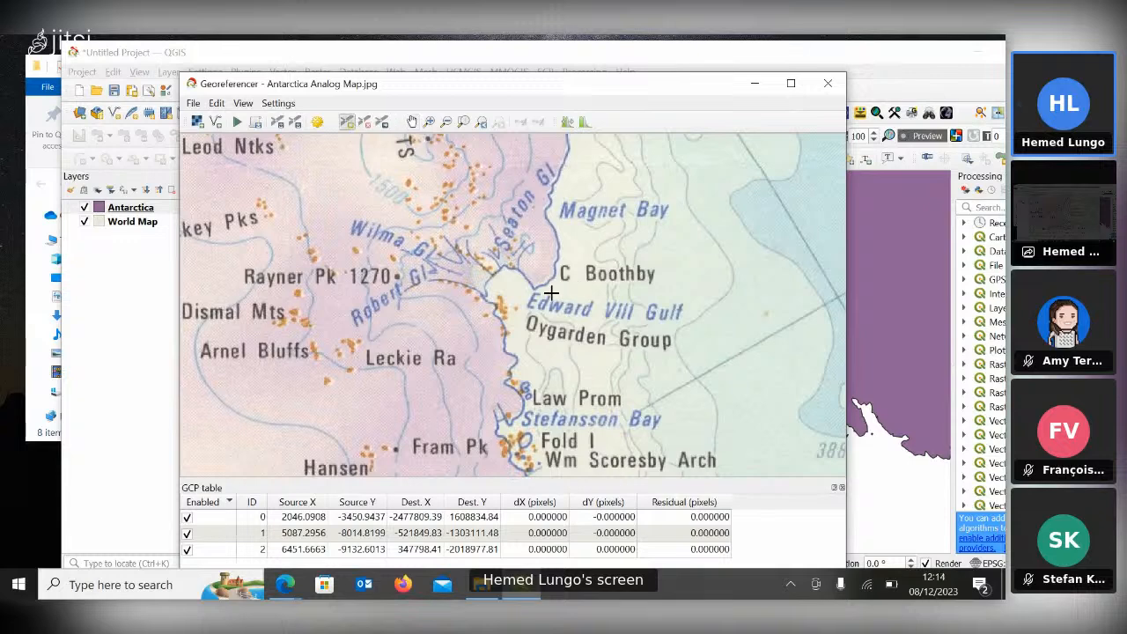
left_click(534, 288)
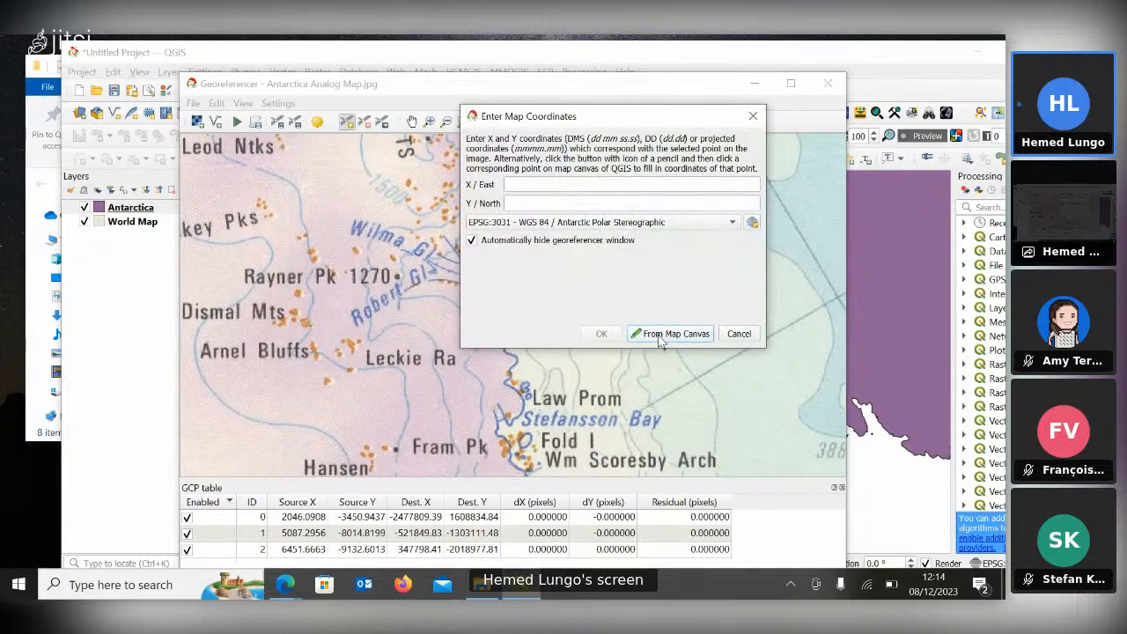
Assign the Cape Boothby control point its EPSG:3031 coordinates from the matching tip on the Antarctica layer, at about X 2157691, Y 1386562.
left_click(666, 332)
scroll(779, 274, "down", 5)
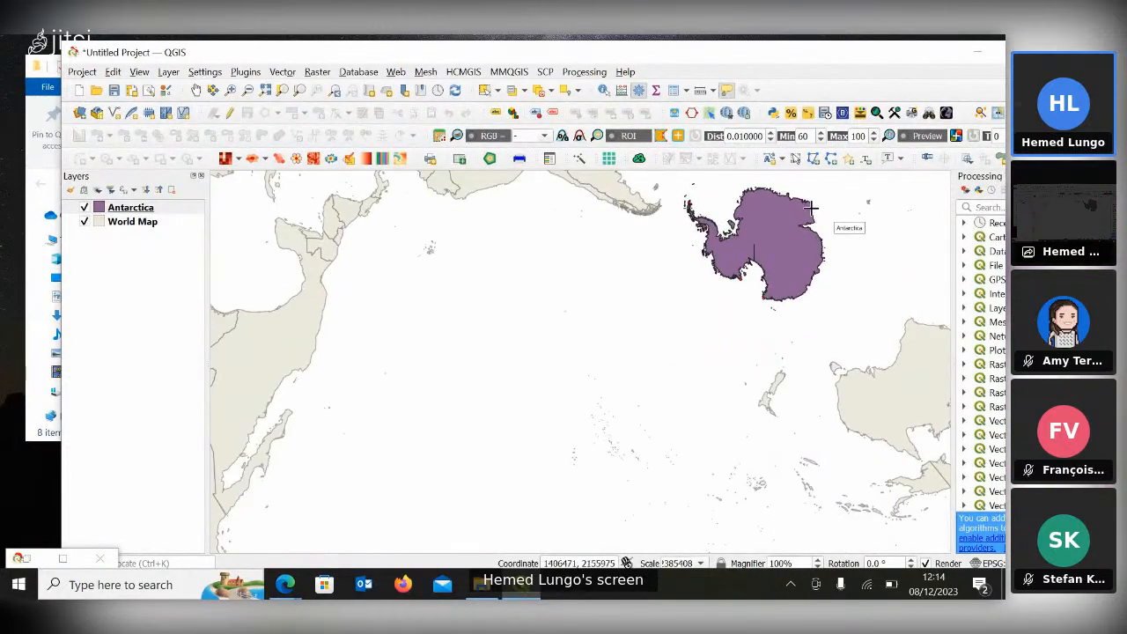
scroll(817, 220, "up", 3)
scroll(811, 208, "up", 4)
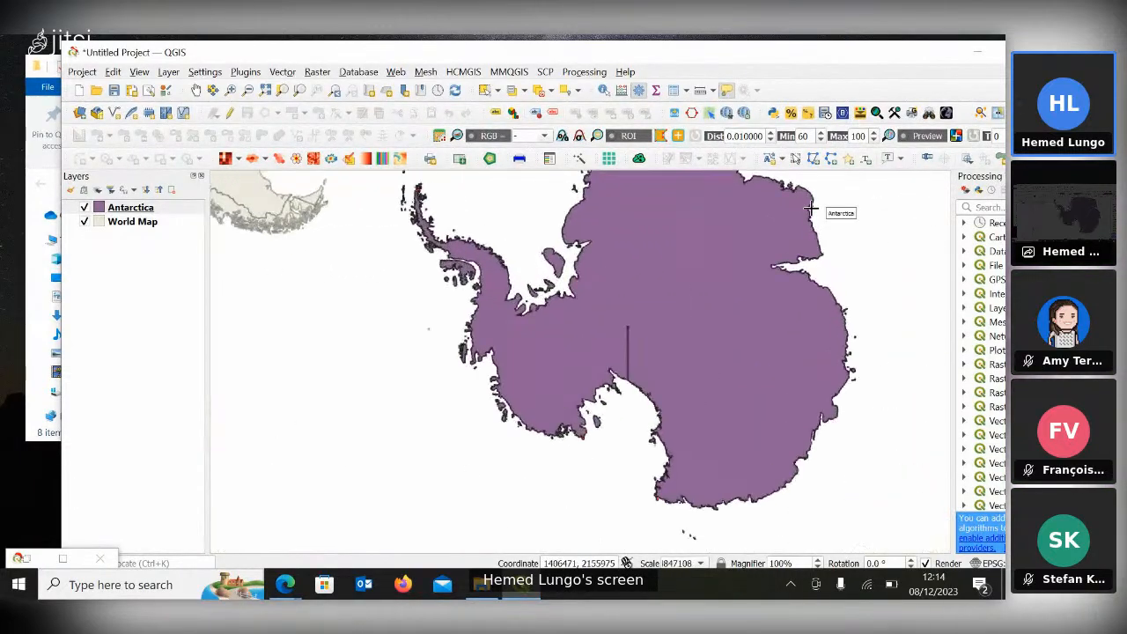
scroll(815, 229, "down", 4)
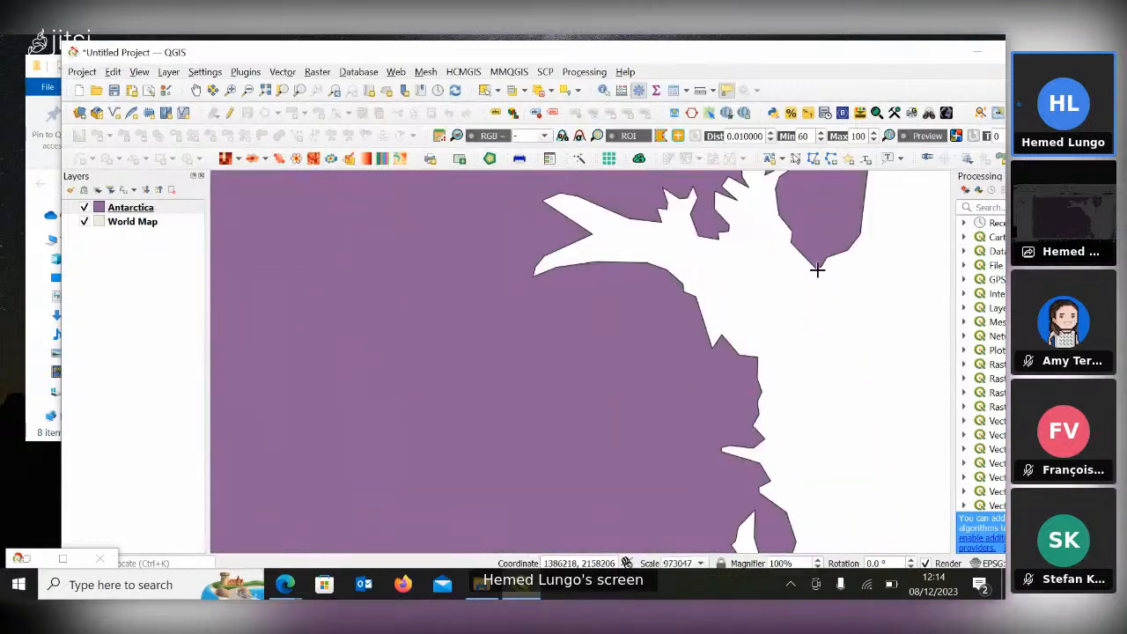
left_click(818, 266)
left_click(601, 336)
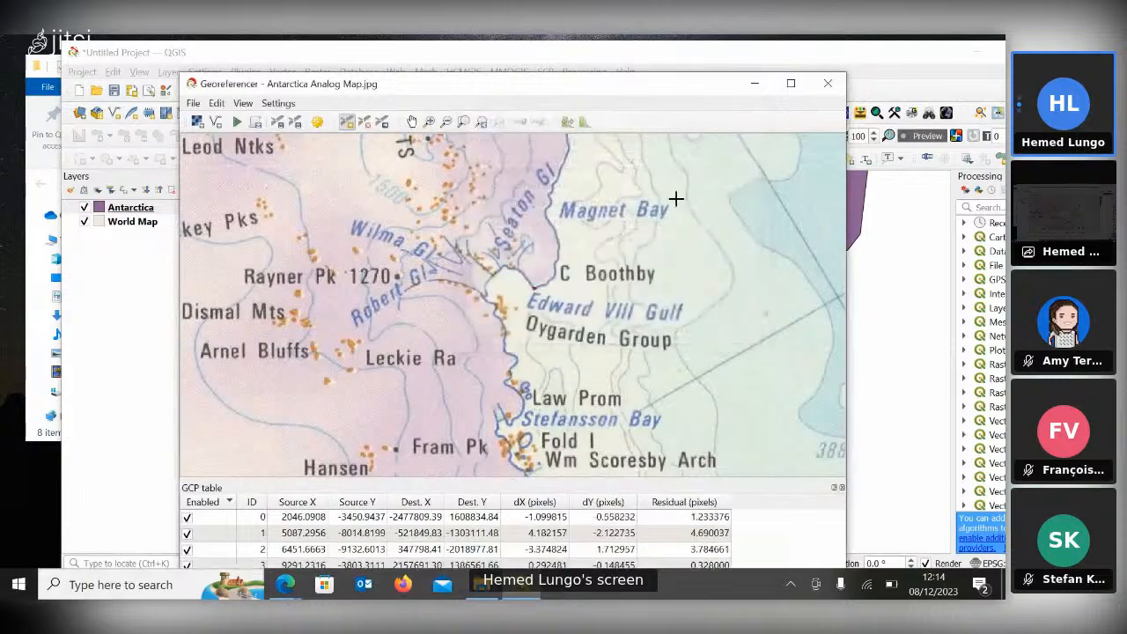
Set the transformation's output file to "Antarctica Analog Map_modified_1" as a TIF in the project folder, and accept the settings.
left_click_drag(581, 86, 617, 67)
scroll(534, 319, "down", 5)
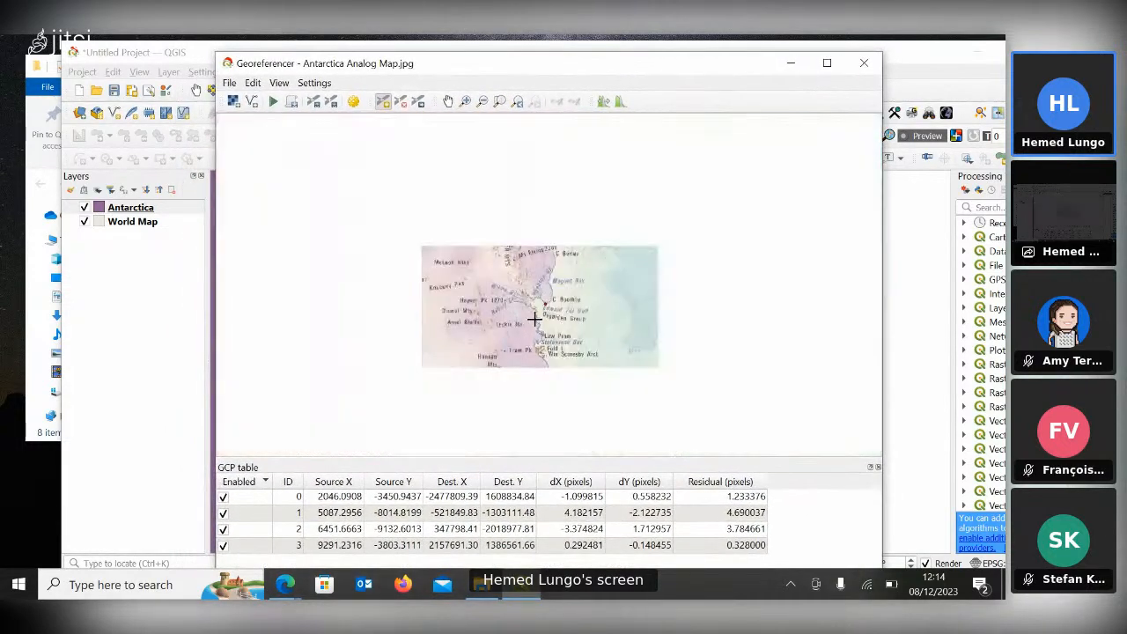
scroll(534, 320, "up", 3)
scroll(535, 320, "down", 3)
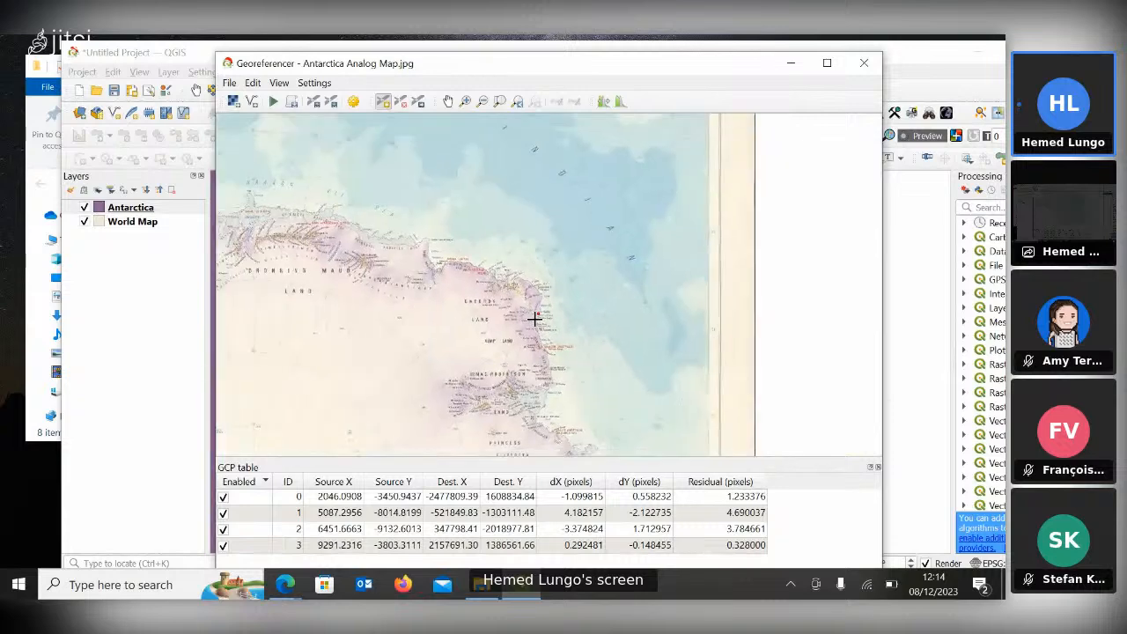
scroll(535, 320, "down", 3)
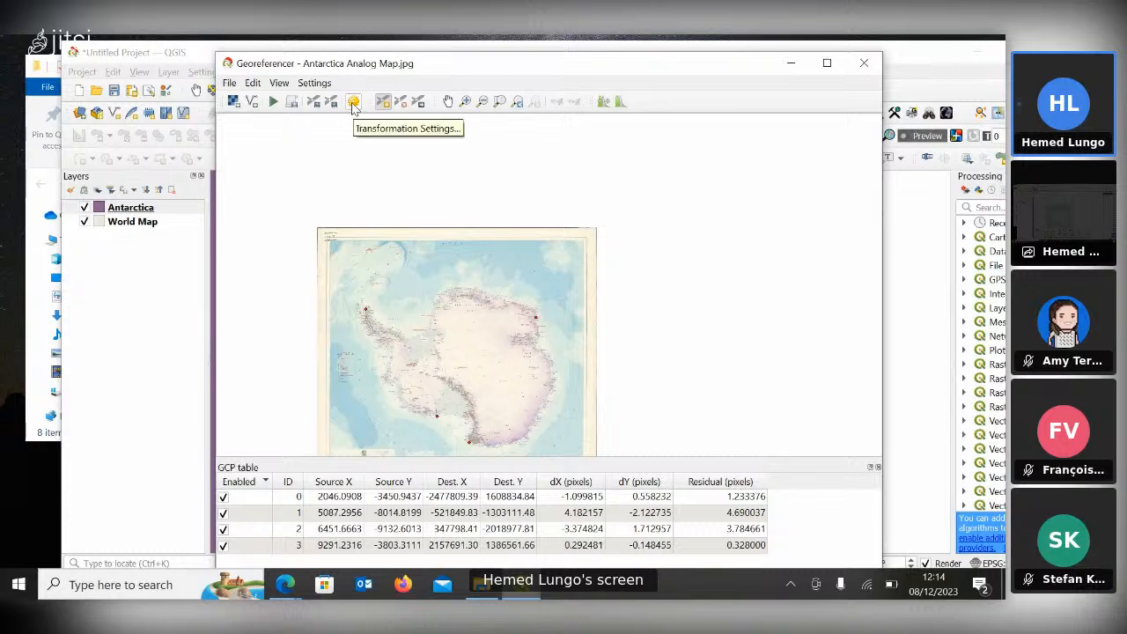
left_click(353, 103)
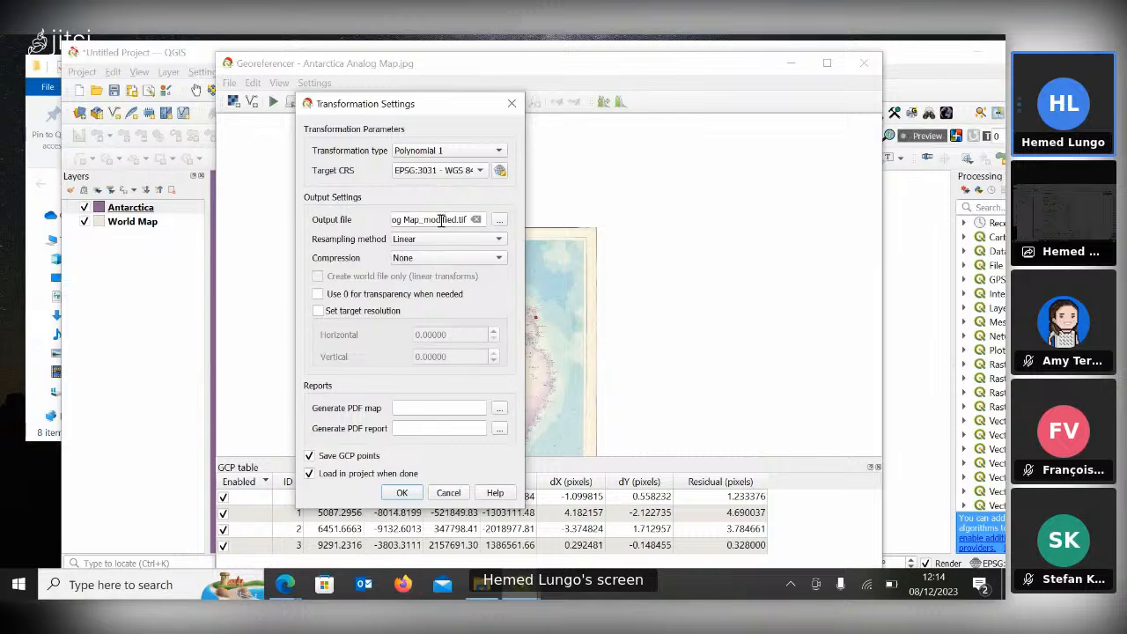
left_click(498, 219)
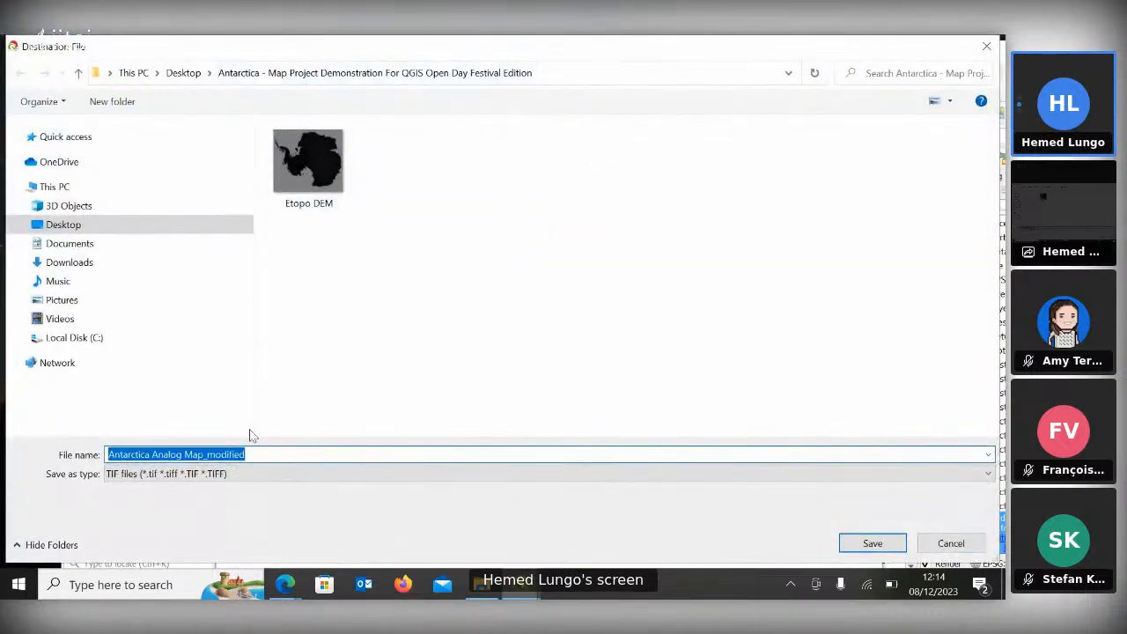
left_click(251, 454)
double_click(251, 454)
left_click(251, 454)
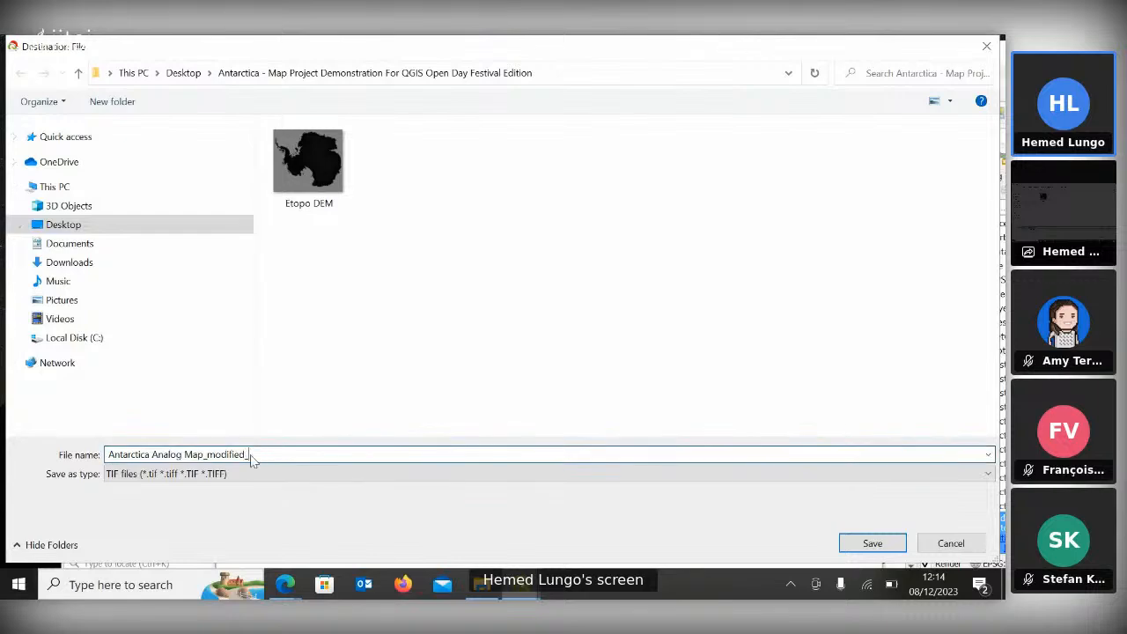
type("_1")
key("Return")
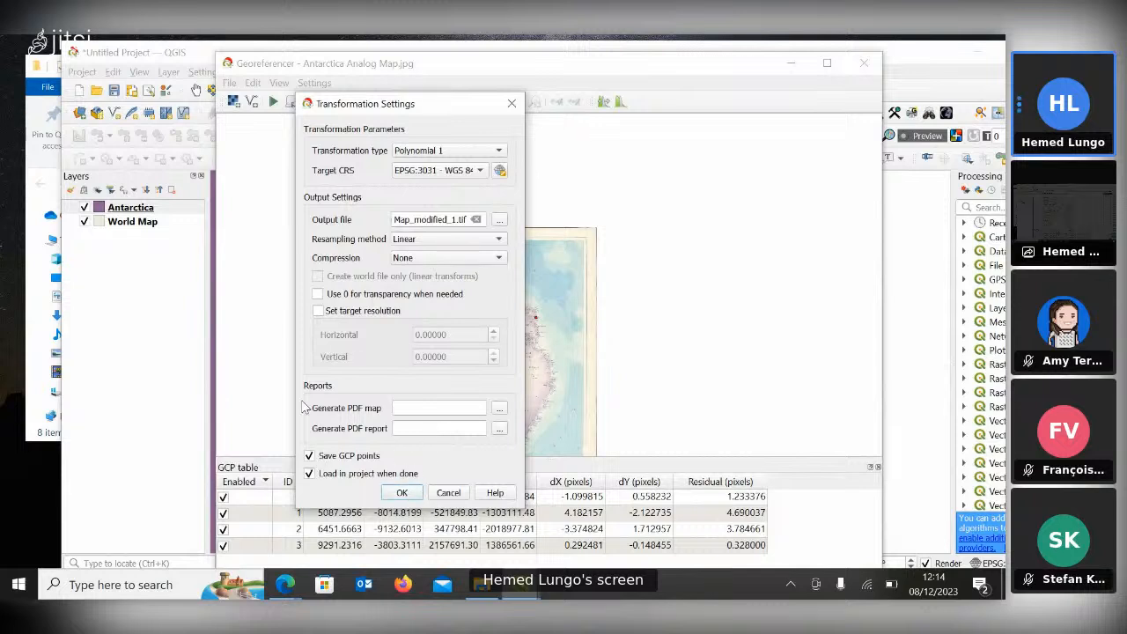
left_click(402, 493)
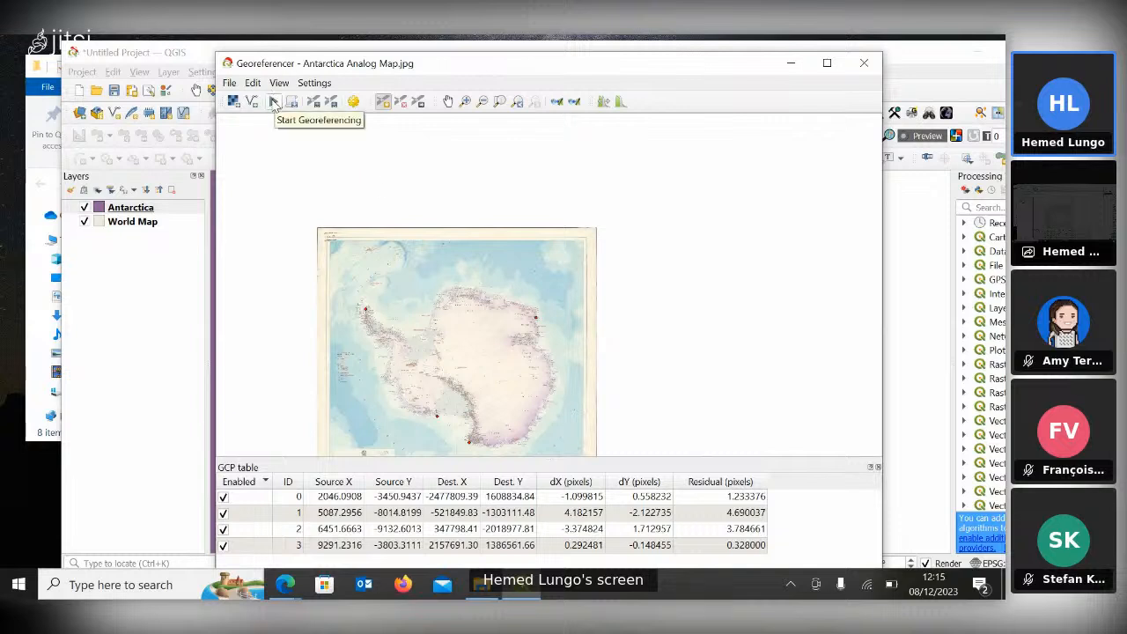
Run the georeferencing of the analog map and show the result in the main project at the Antarctica layer's extent.
left_click(272, 103)
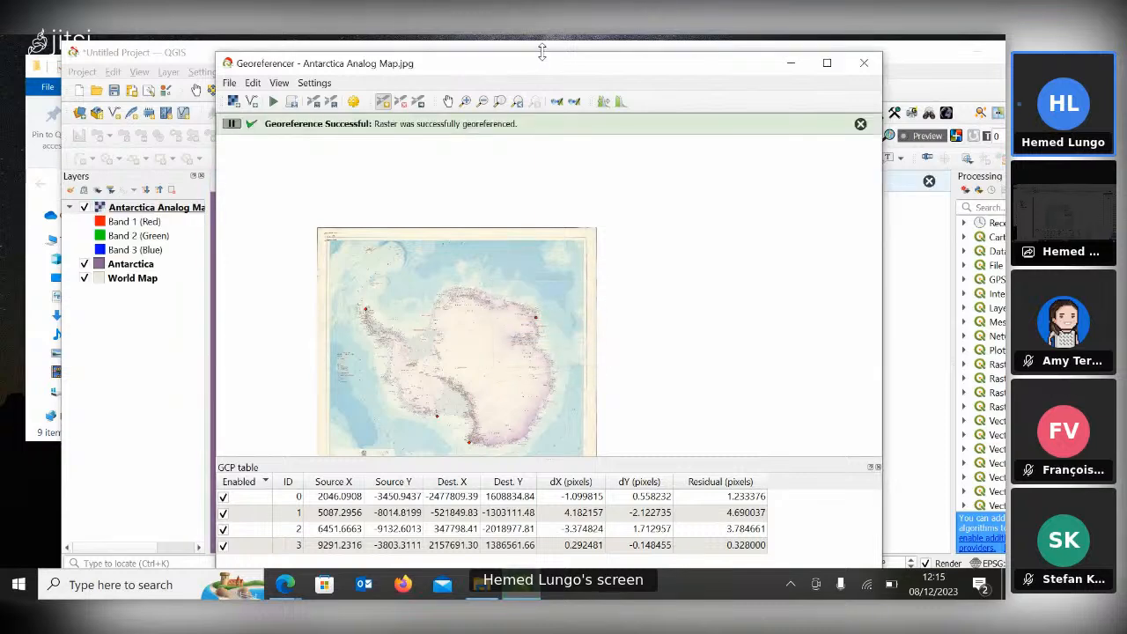
left_click(790, 62)
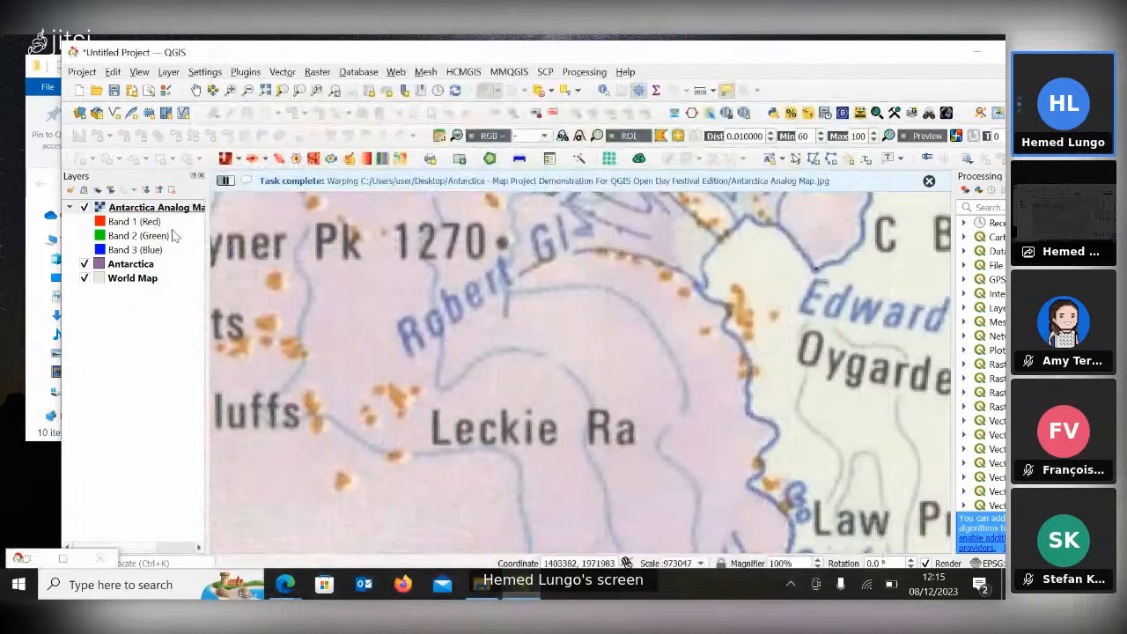
left_click(70, 207)
right_click(108, 222)
left_click(123, 226)
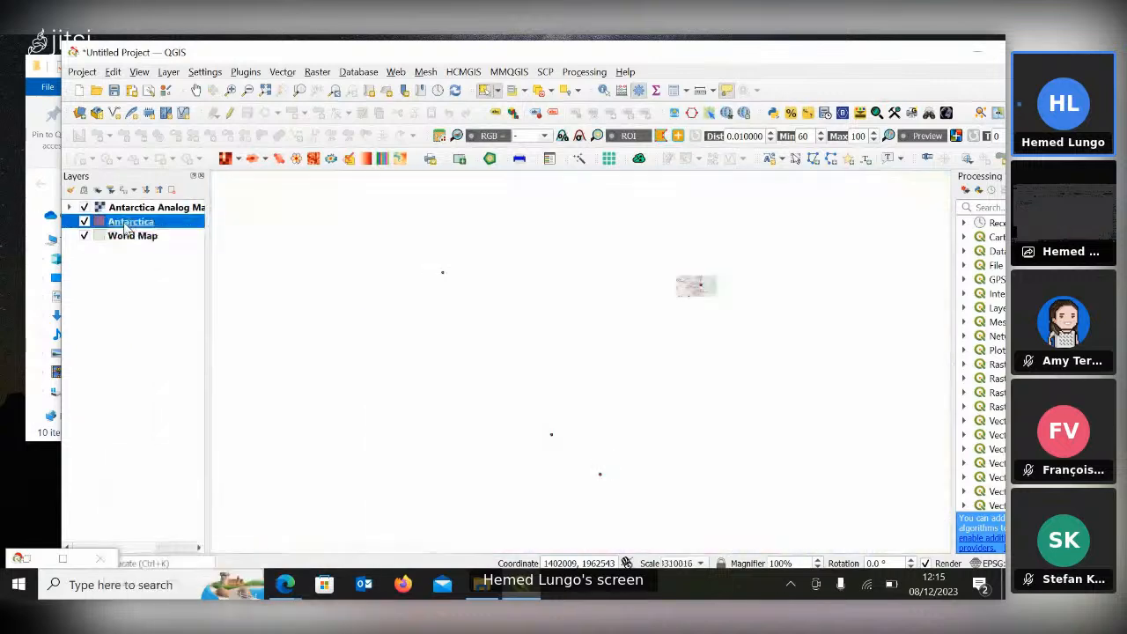
scroll(598, 300, "down", 1)
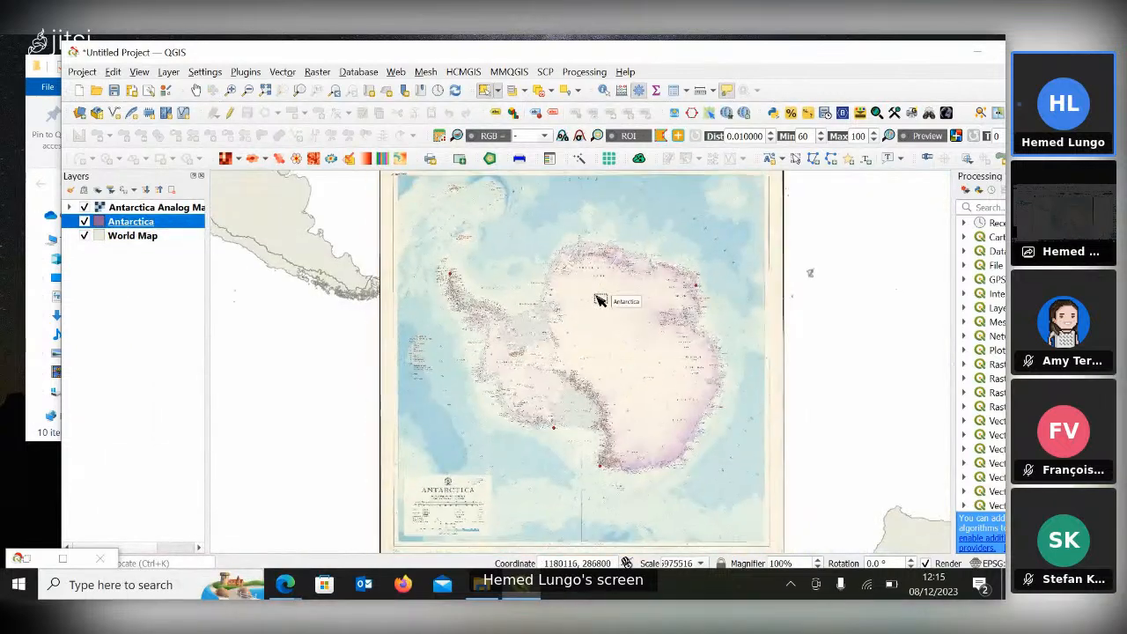
scroll(598, 300, "up", 1)
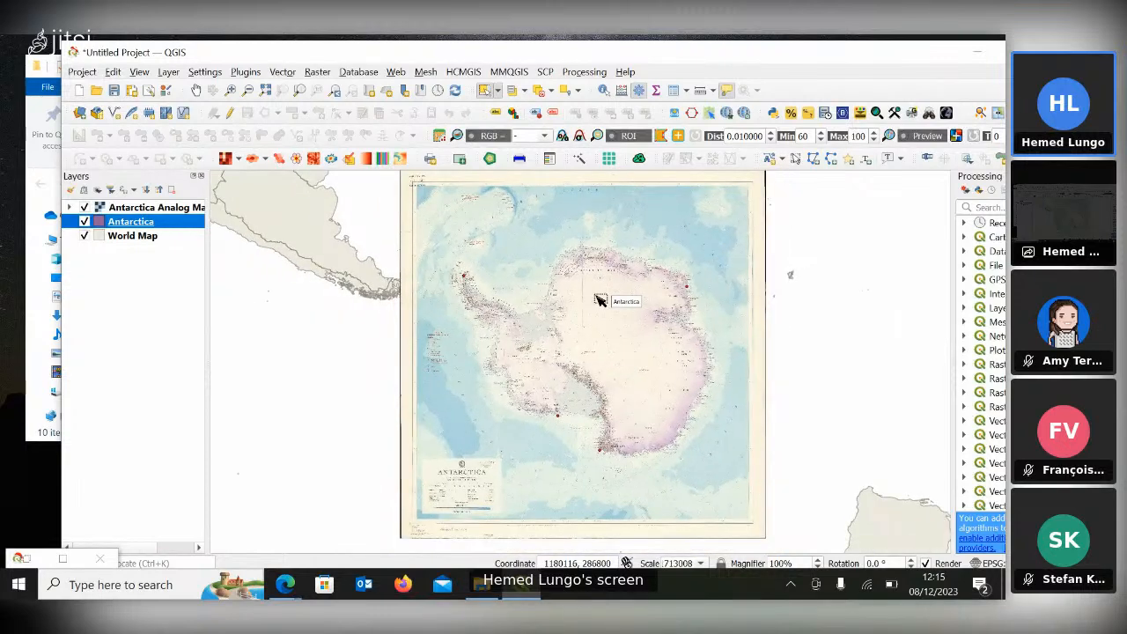
scroll(597, 300, "down", 3)
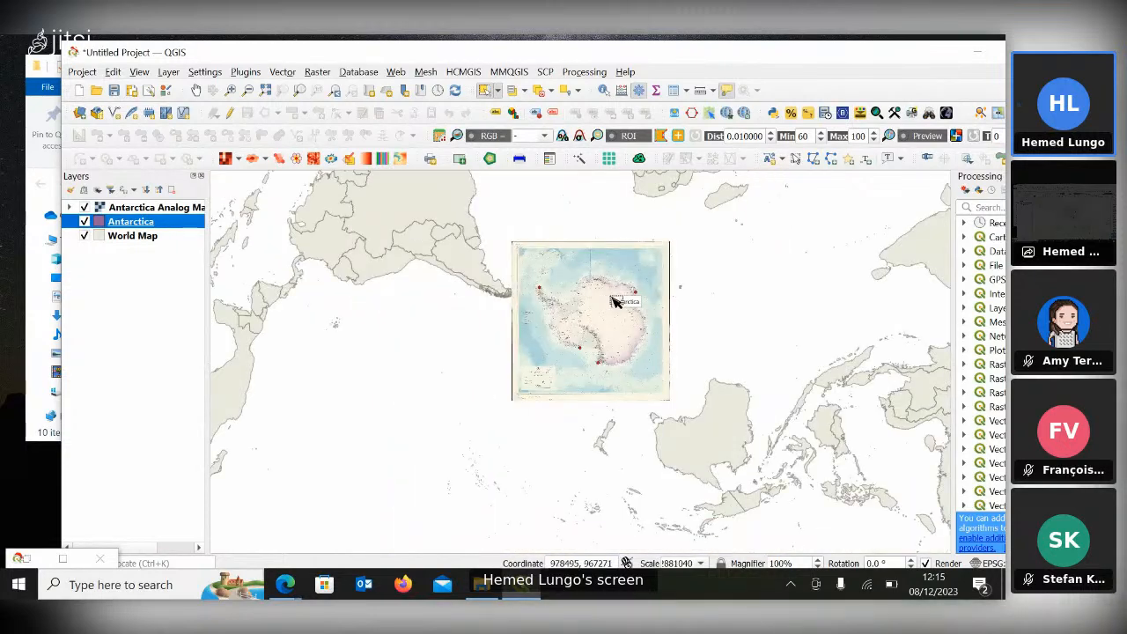
scroll(616, 300, "up", 3)
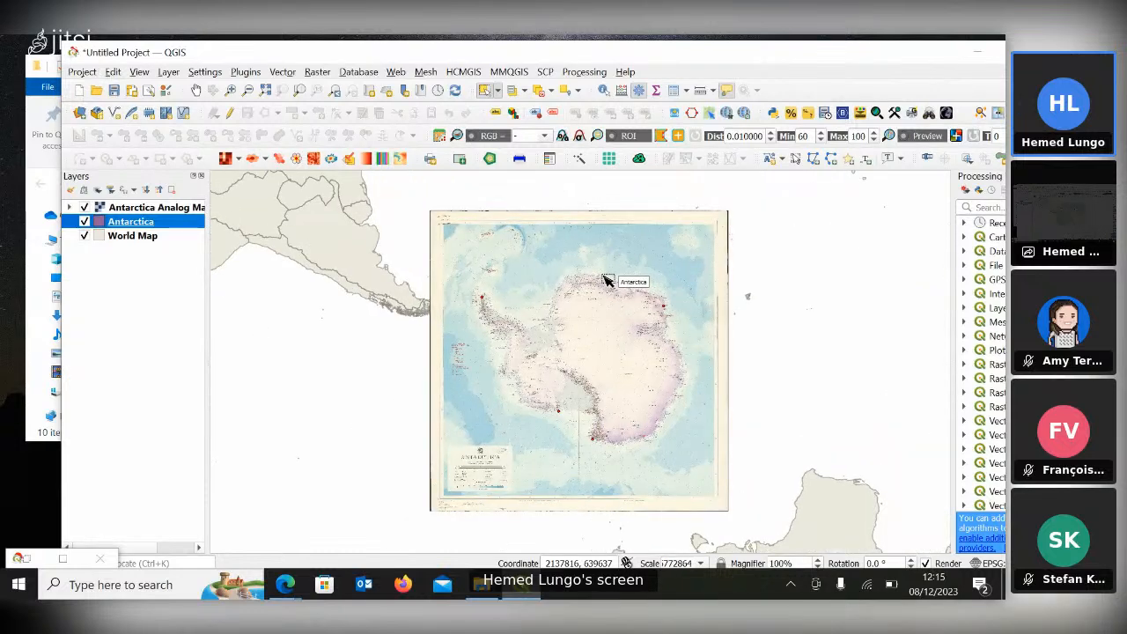
Move the Antarctica layer above the georeferenced analog map, and hide the World Map and Antarctica layers.
left_click_drag(108, 224, 109, 206)
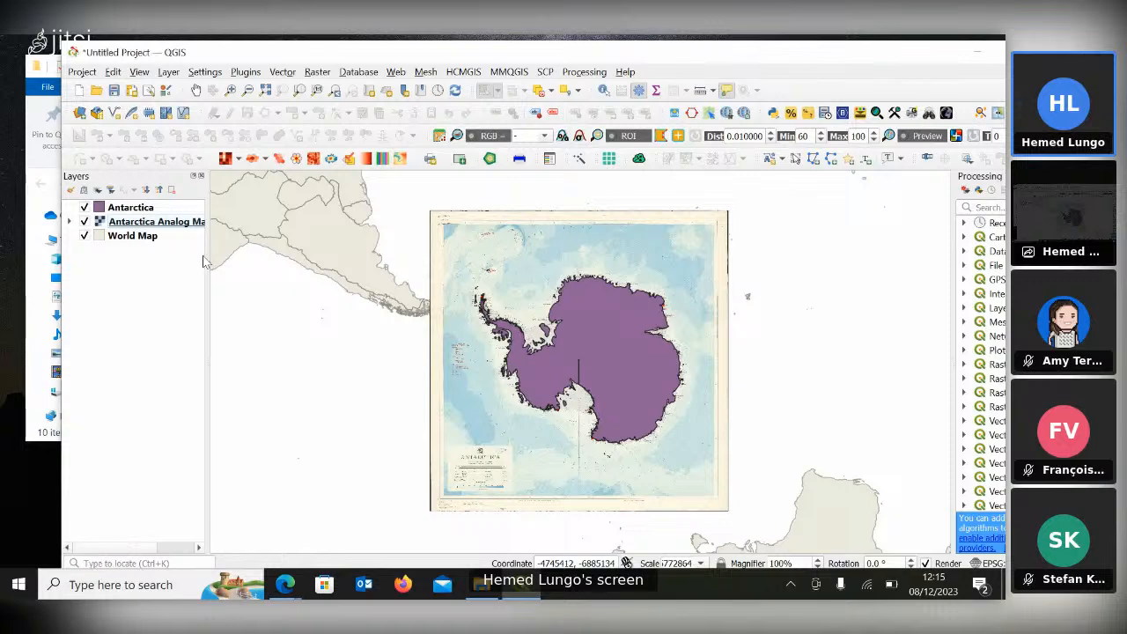
left_click(84, 236)
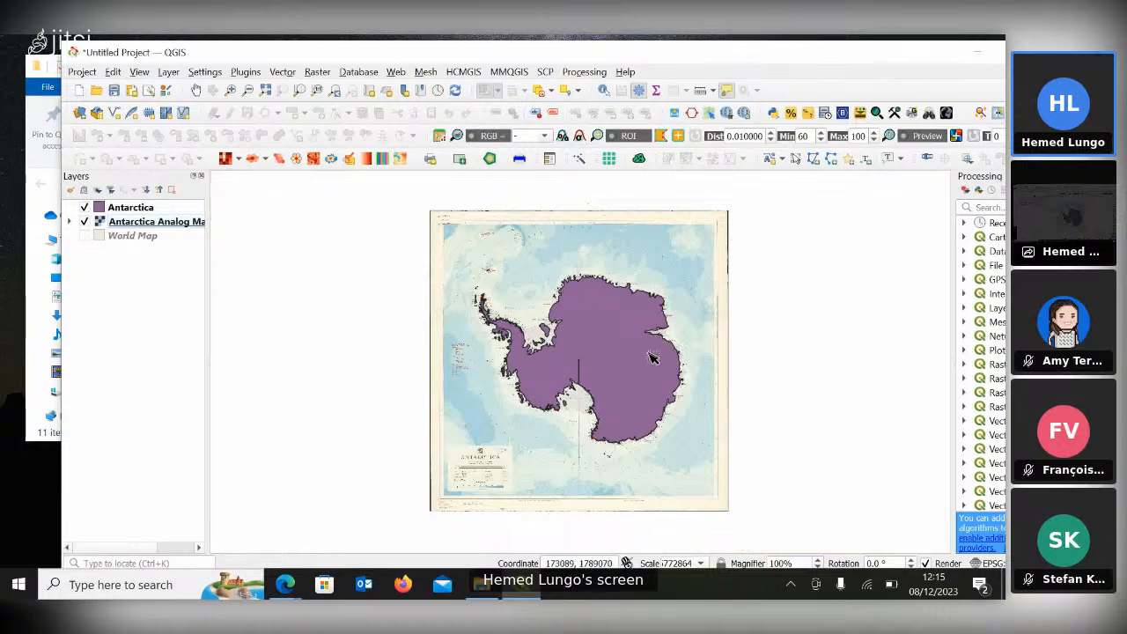
left_click(84, 222)
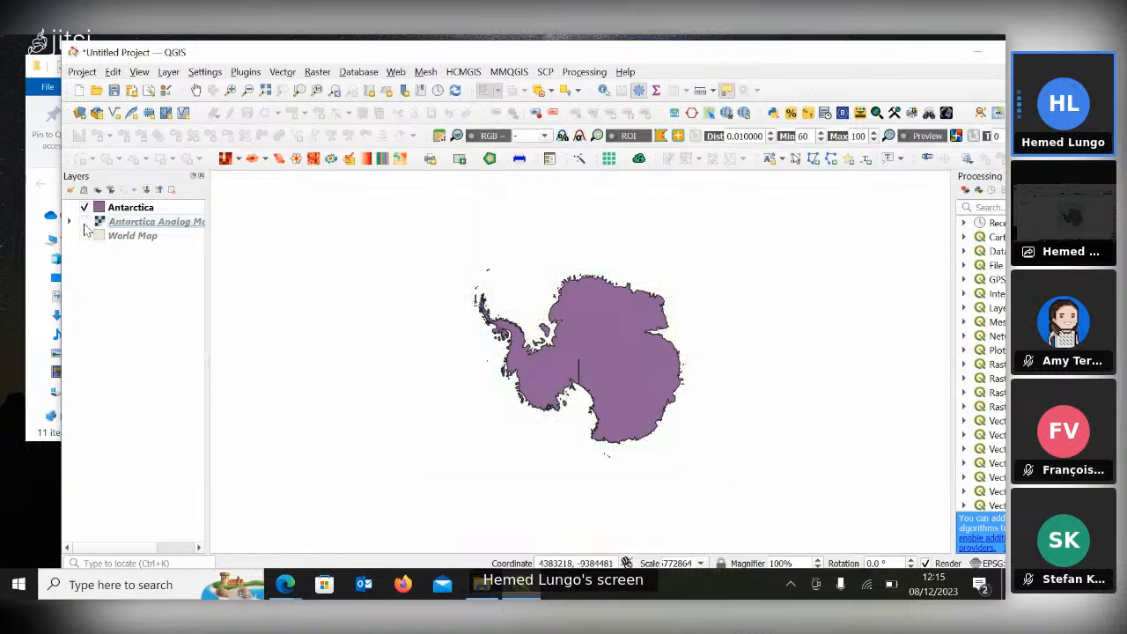
left_click(85, 222)
left_click(85, 208)
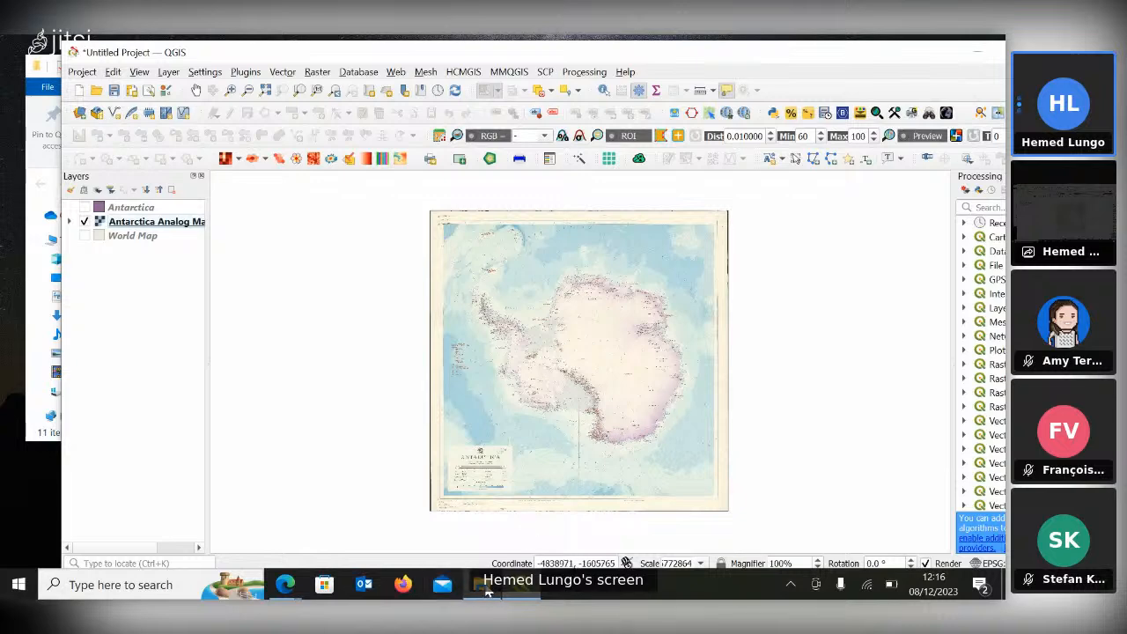
Add the Etopo DEM raster from the project folder to the map and collapse its legend in the layer list.
mouse_move(487, 590)
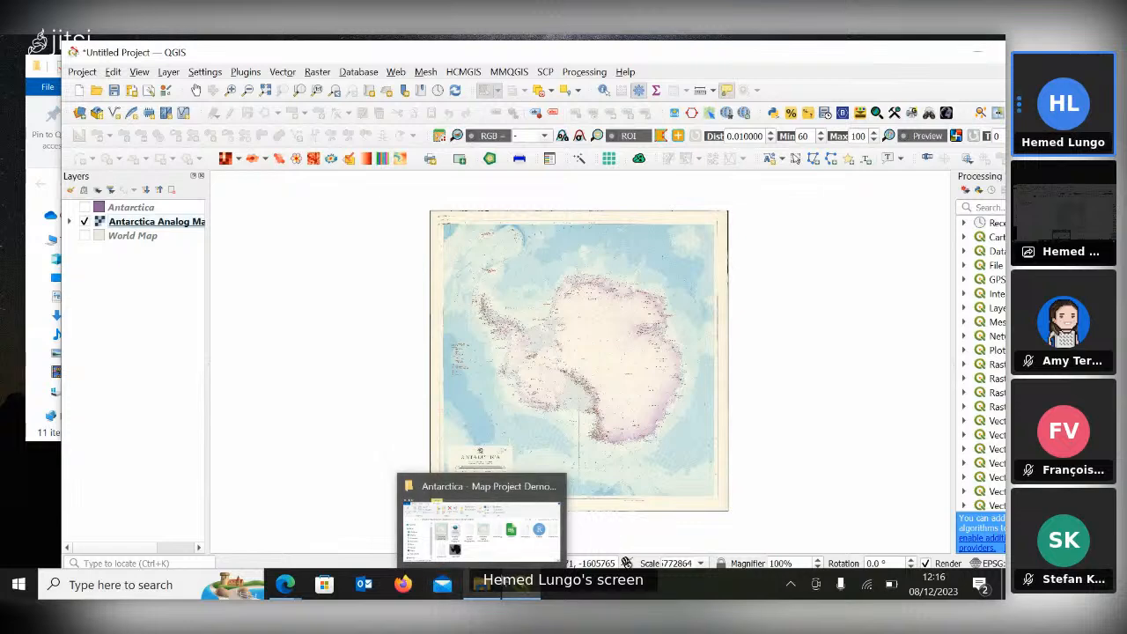
mouse_move(289, 584)
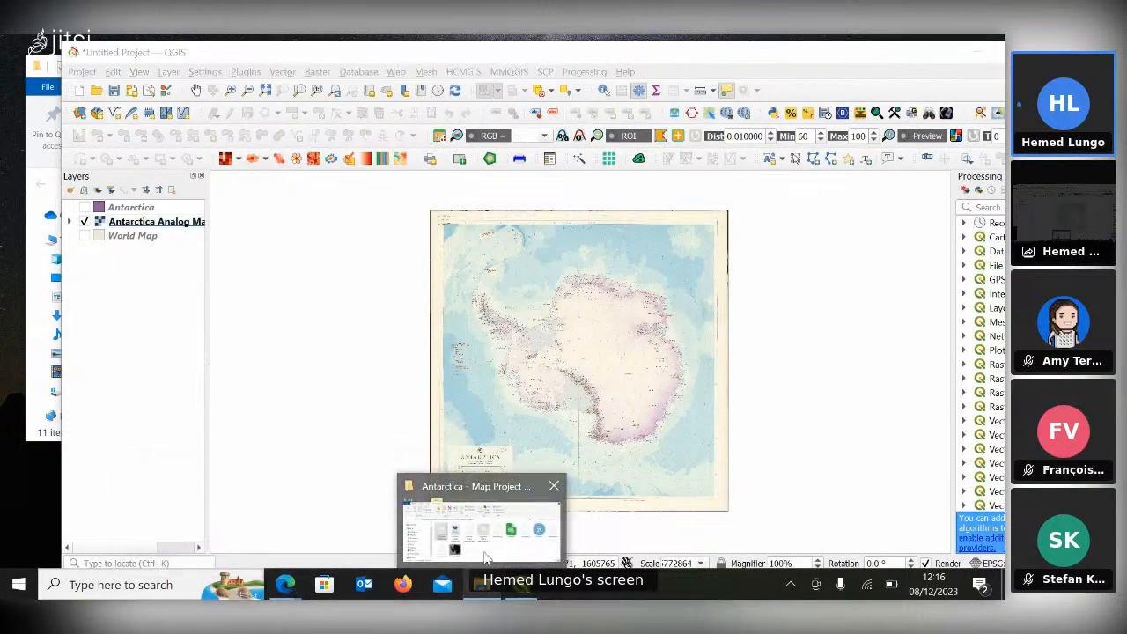
left_click(481, 584)
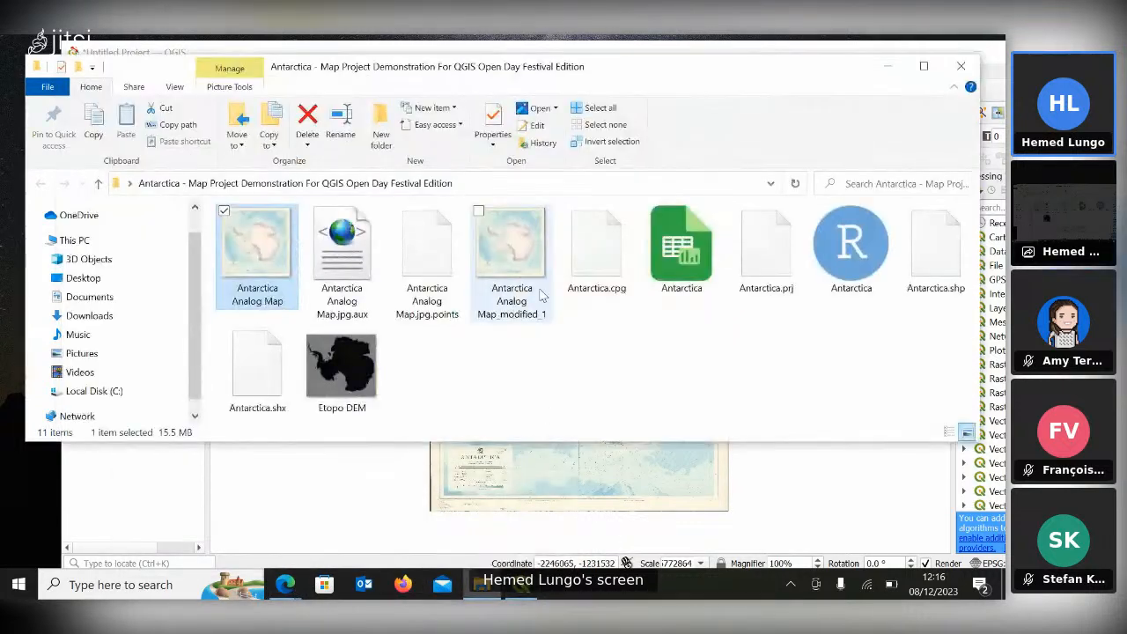
left_click(348, 366)
left_click_drag(810, 77, 589, 68)
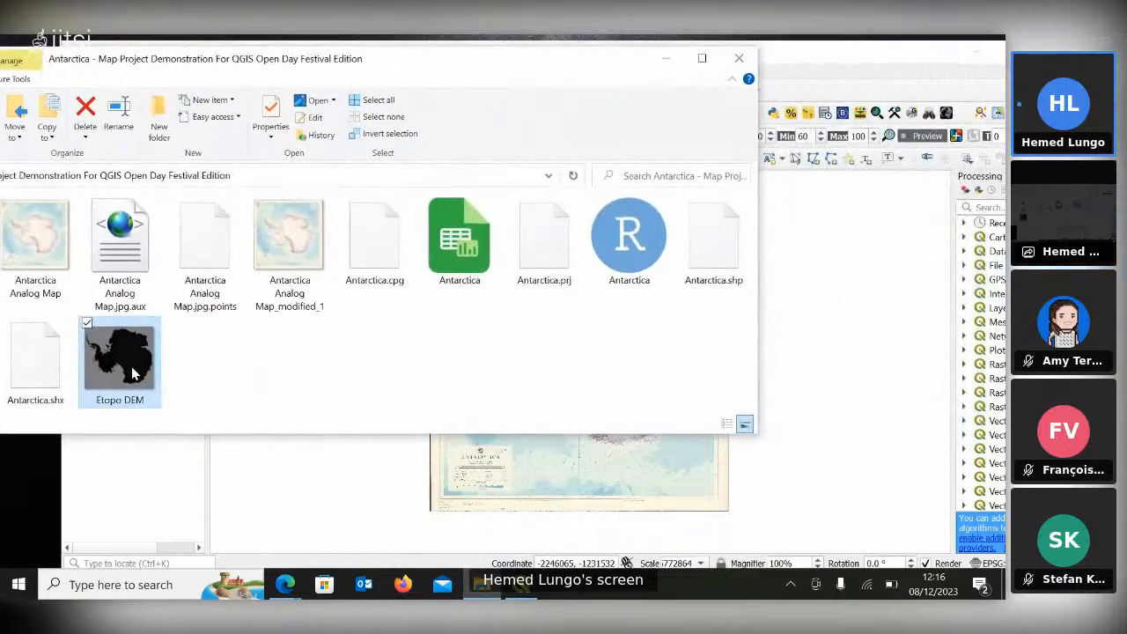
left_click_drag(120, 368, 611, 498)
left_click(667, 58)
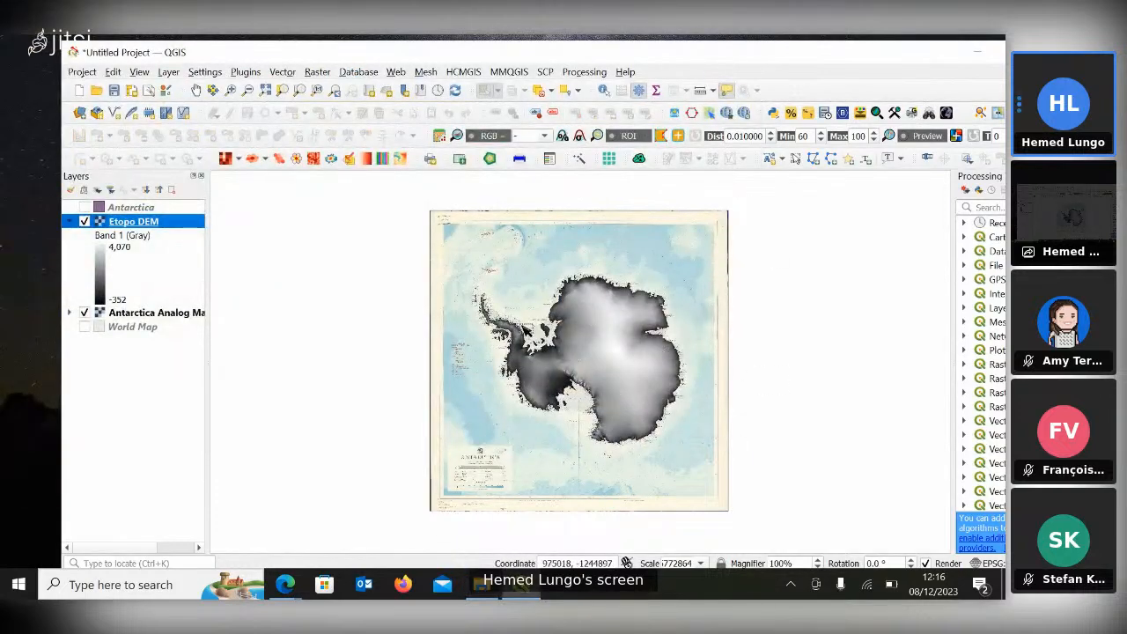
left_click(70, 221)
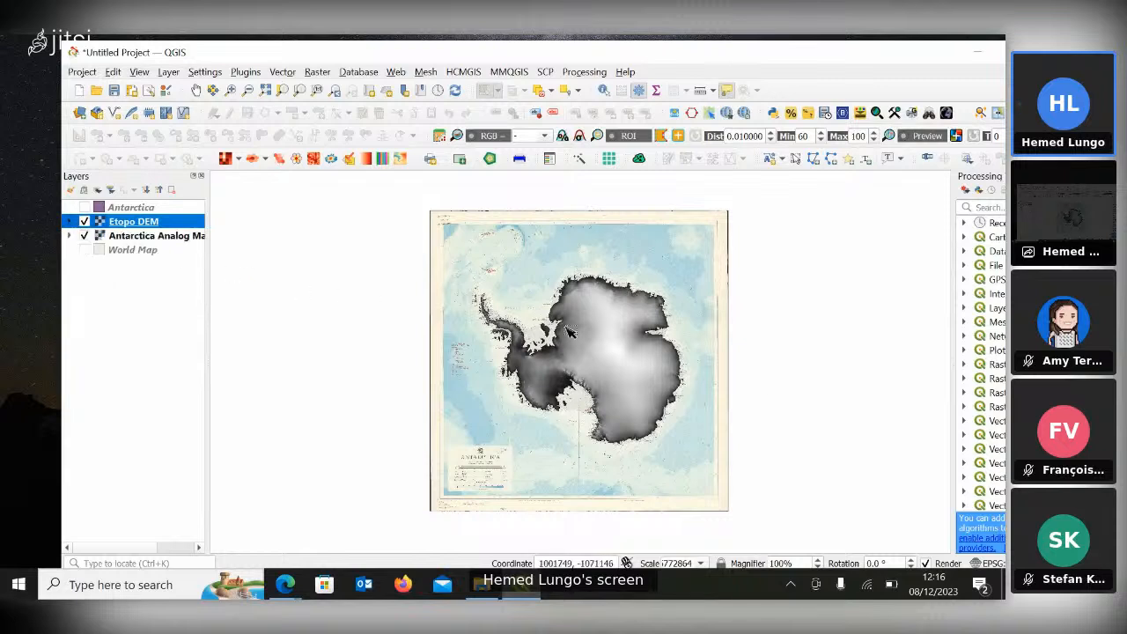
Compare the Etopo DEM's alignment with the georeferenced analog map by switching each layer's visibility off and on.
left_click(84, 222)
left_click(85, 222)
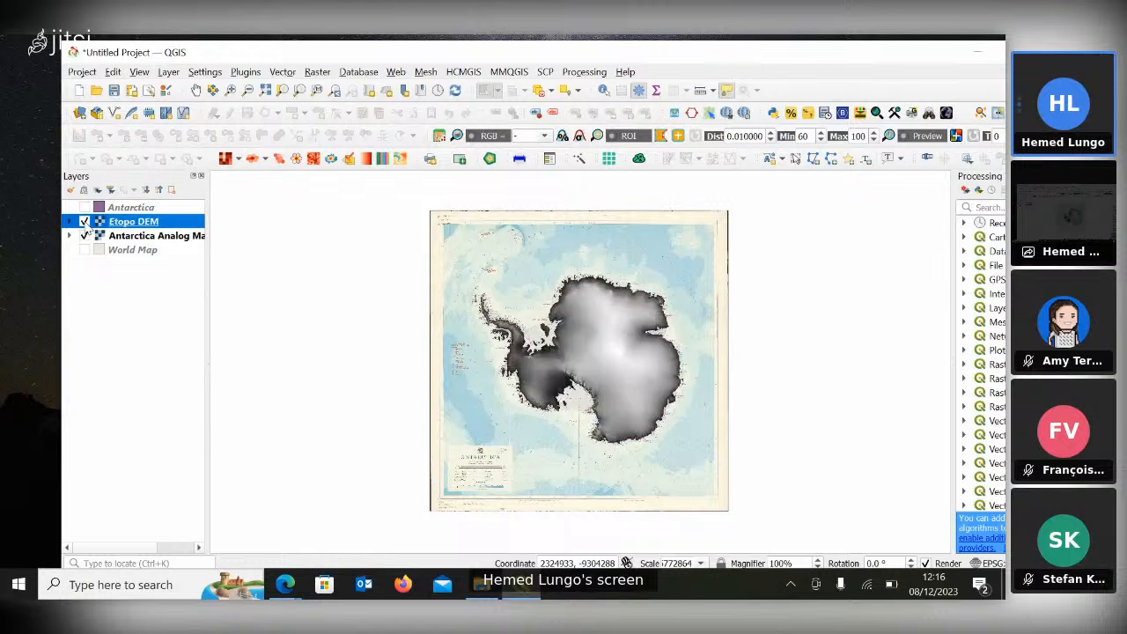
left_click(84, 222)
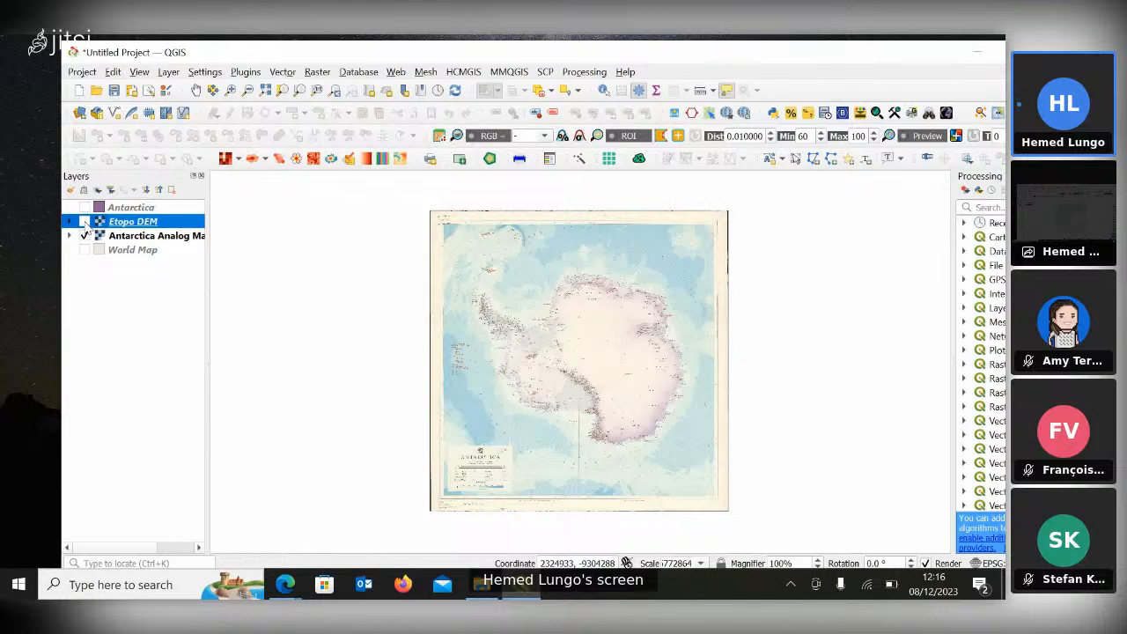
left_click(84, 222)
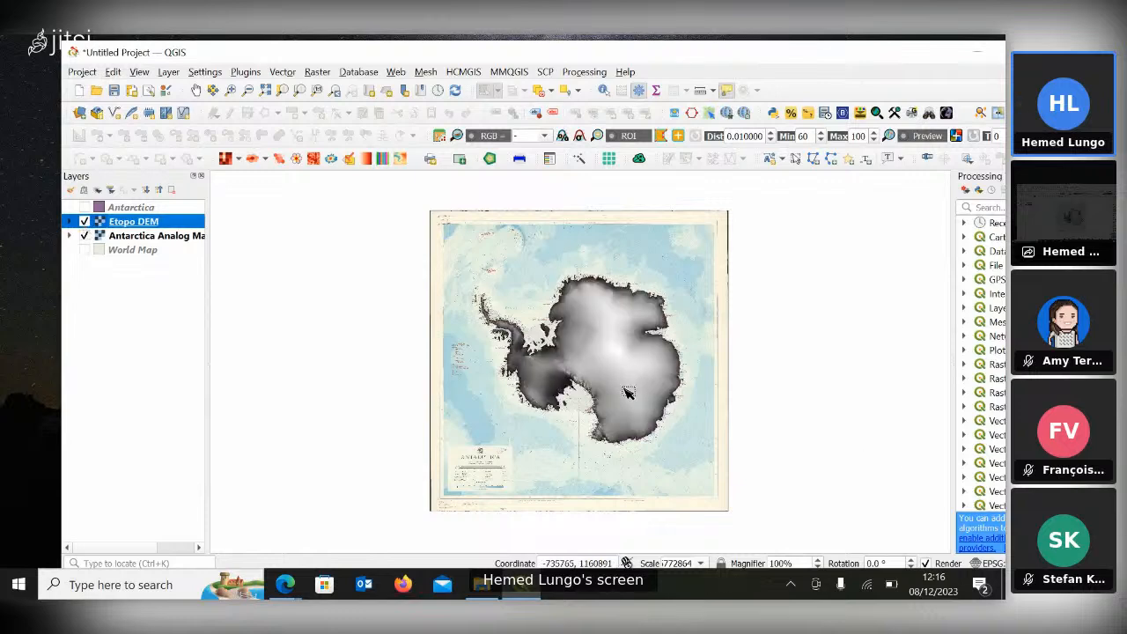
scroll(627, 392, "up", 2)
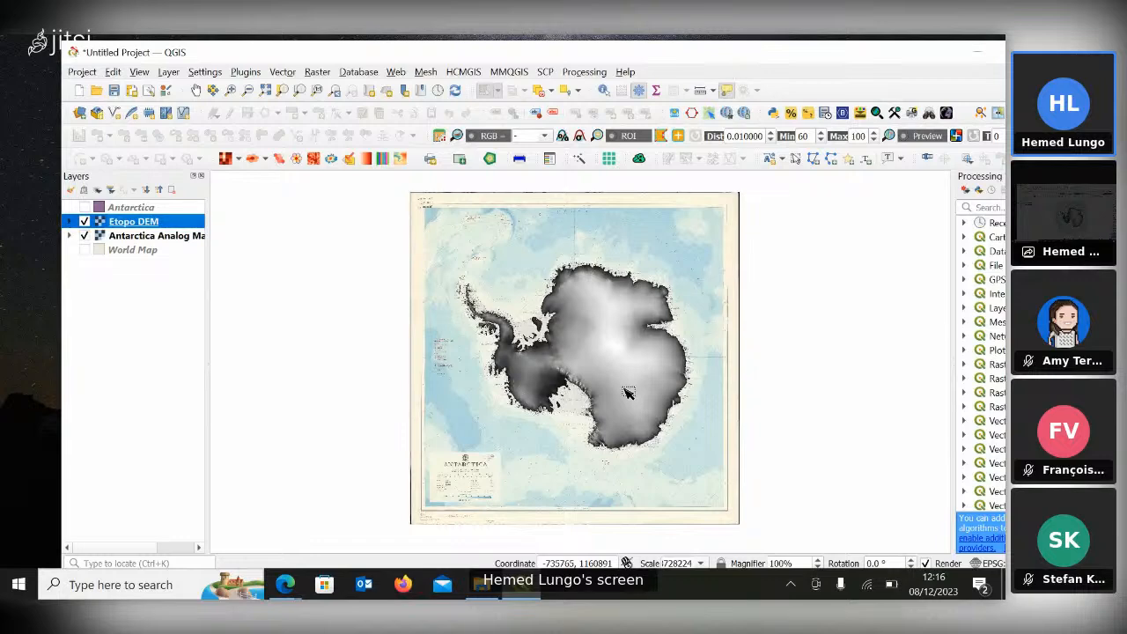
left_click(84, 221)
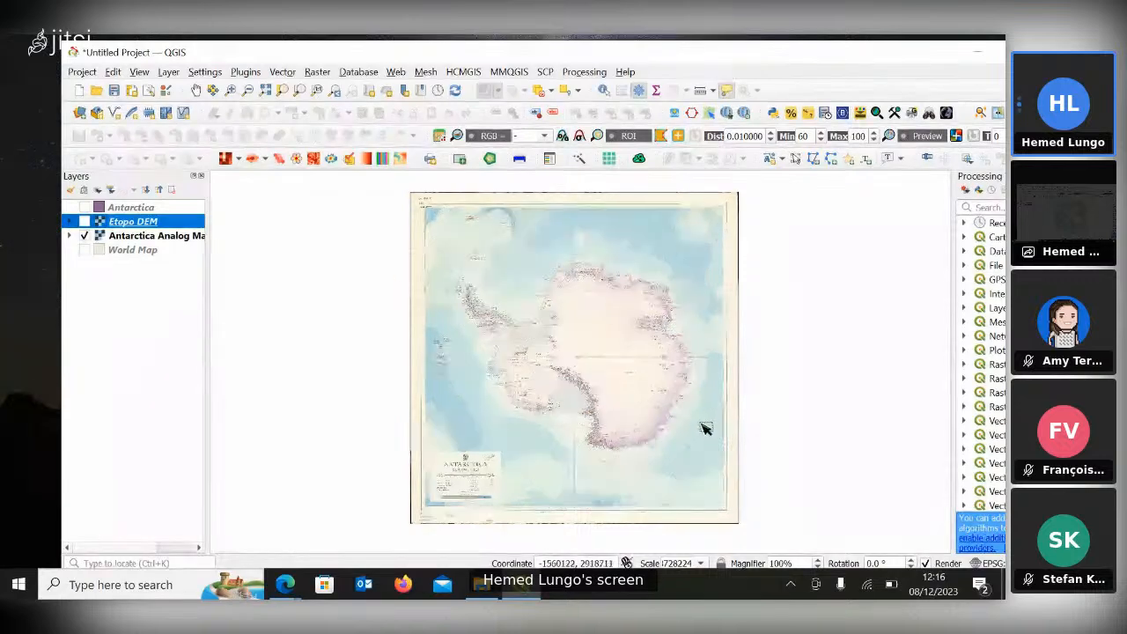
left_click(85, 221)
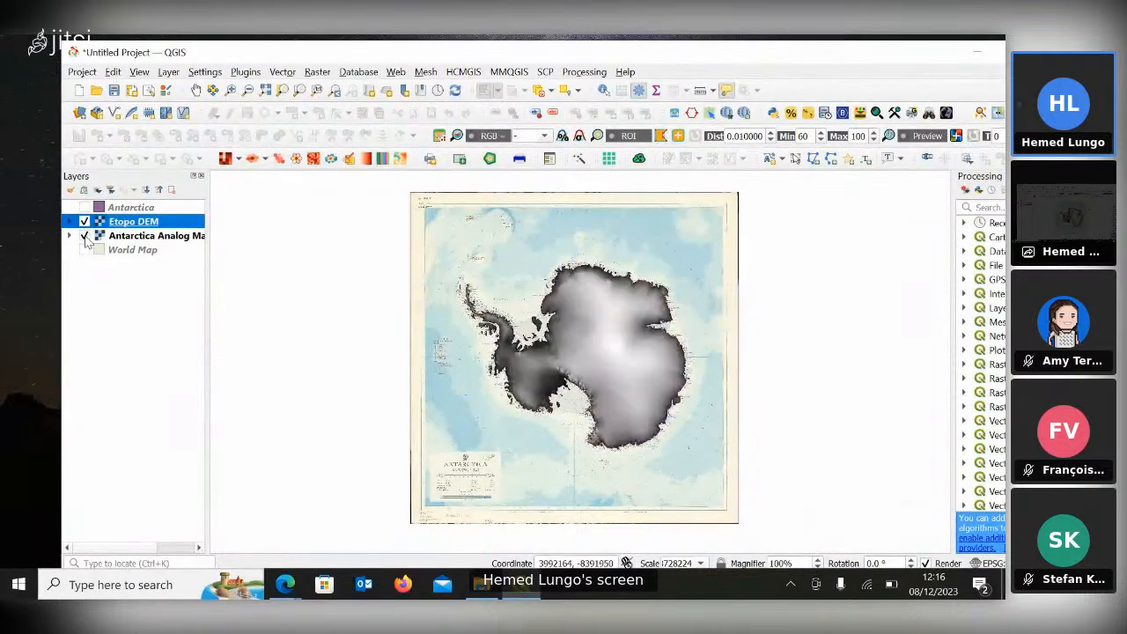
left_click(84, 236)
left_click(85, 236)
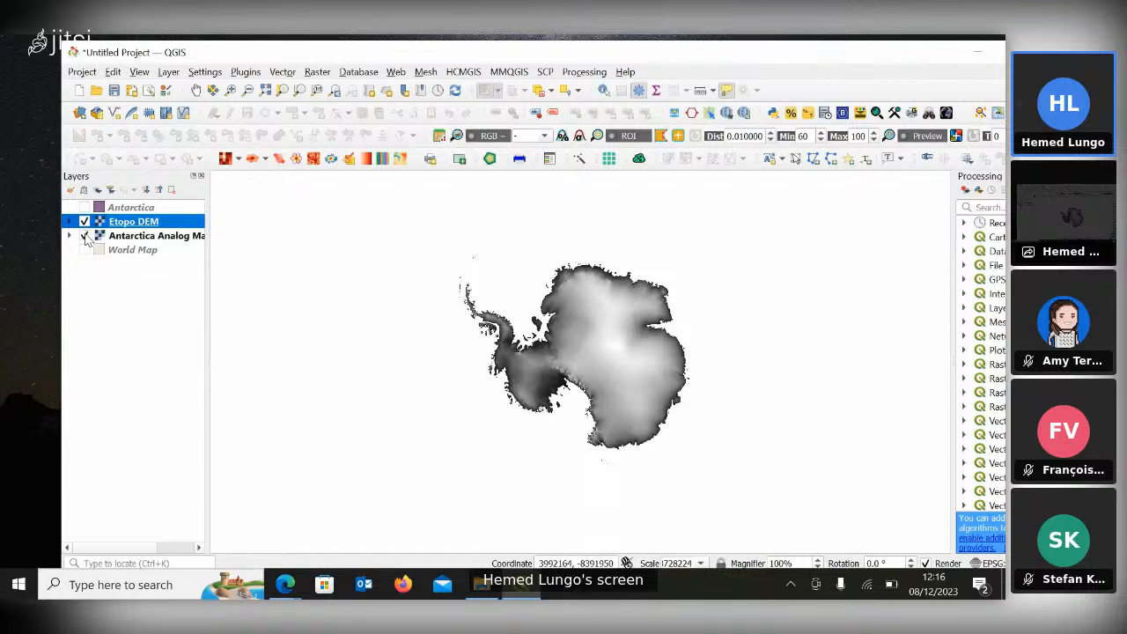
Hide the Etopo DEM layer and create a print layout titled "antarctica project".
left_click(84, 222)
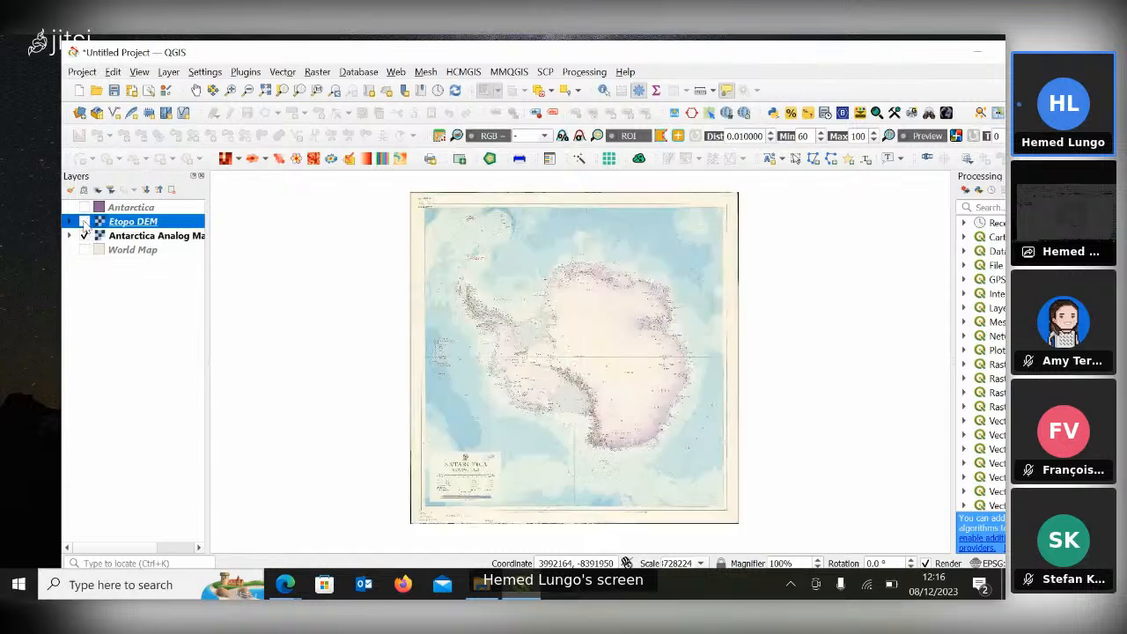
left_click(81, 72)
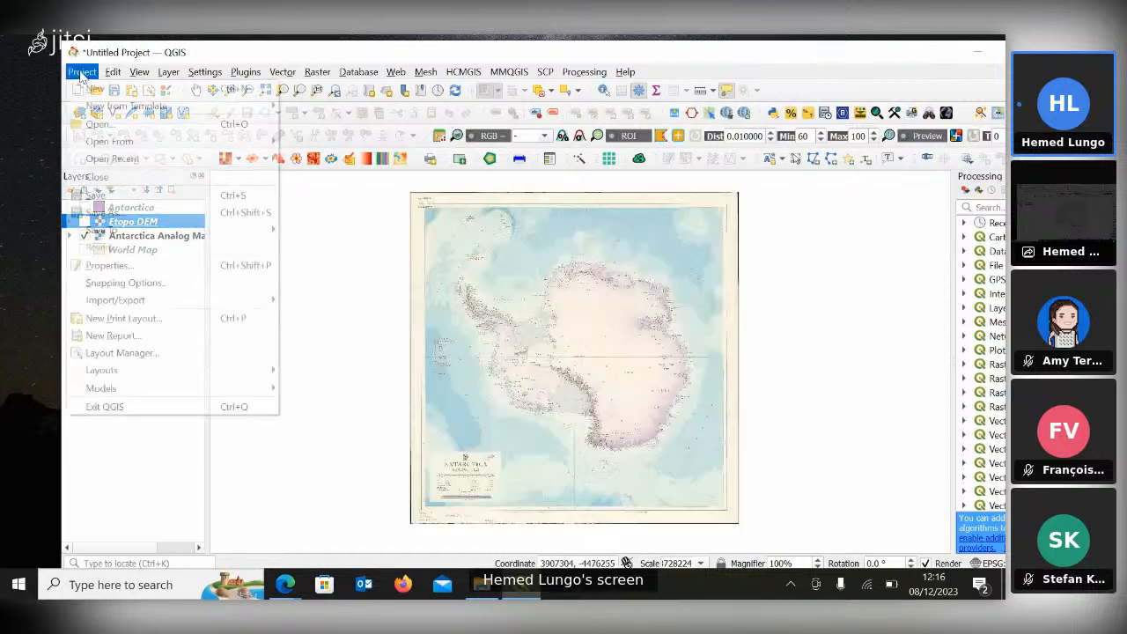
left_click(132, 317)
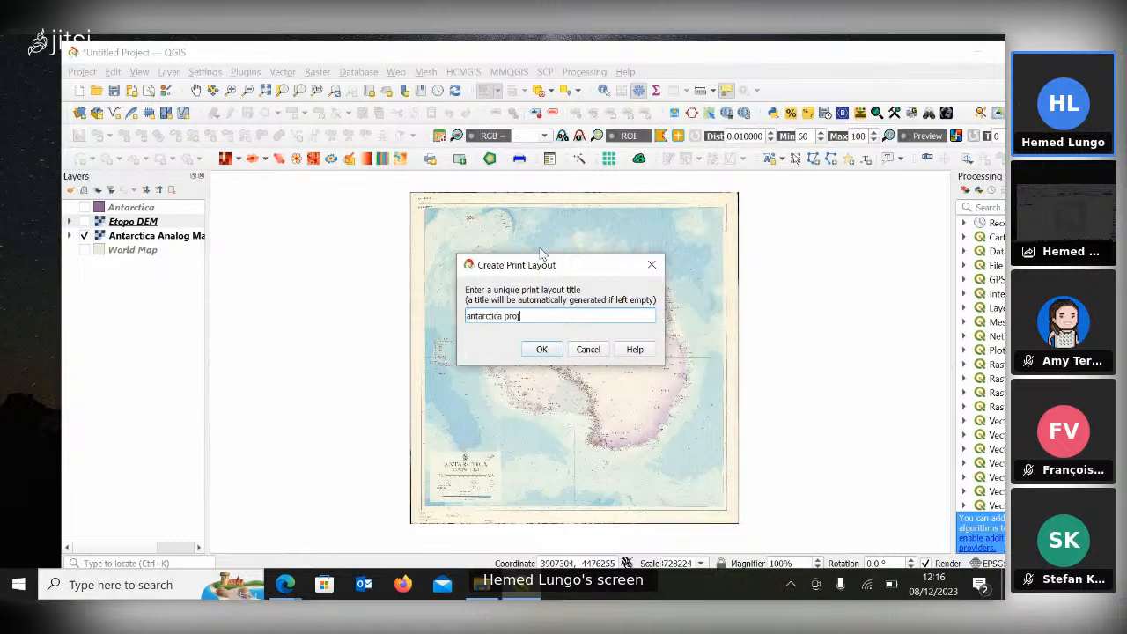
key("Return")
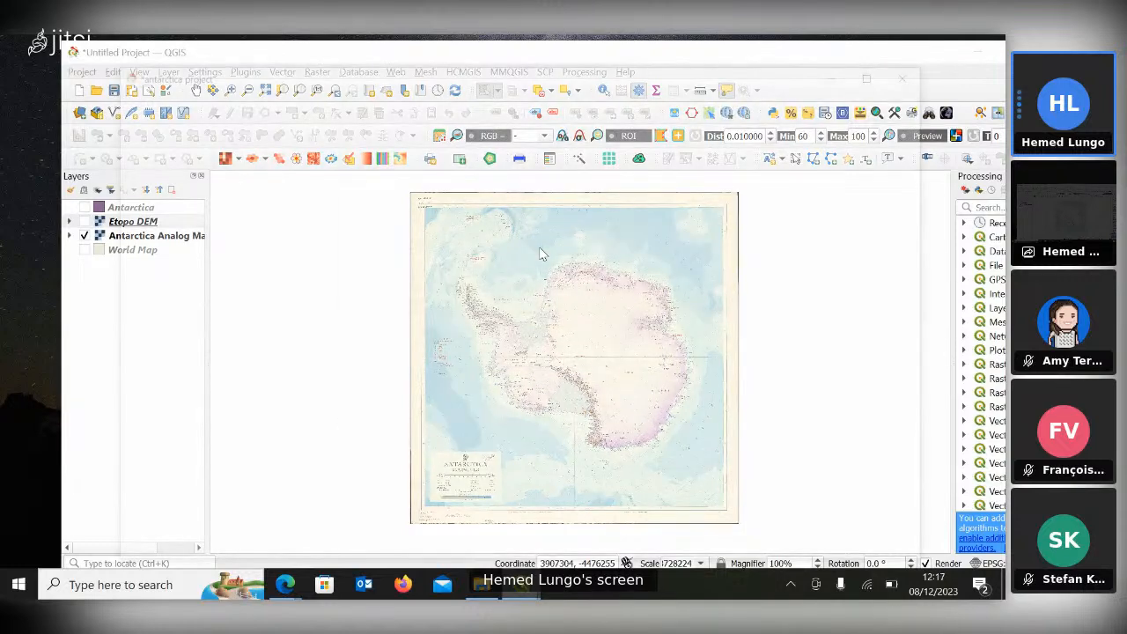
left_click_drag(709, 76, 754, 90)
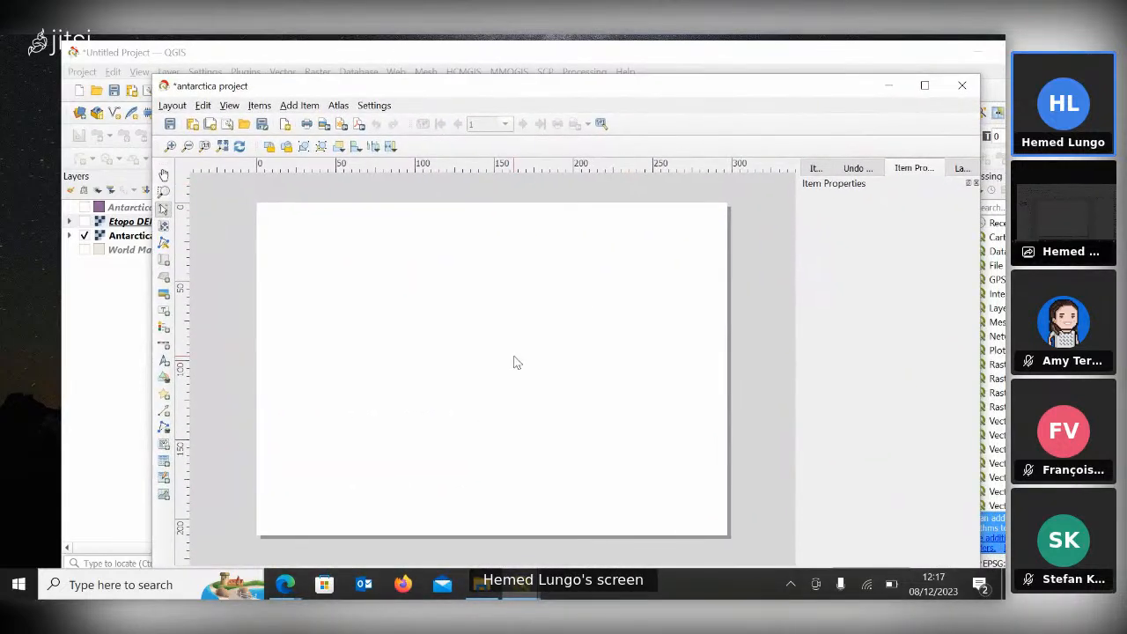
Set the layout page to a custom size of 230 mm wide by 230 mm high.
right_click(516, 360)
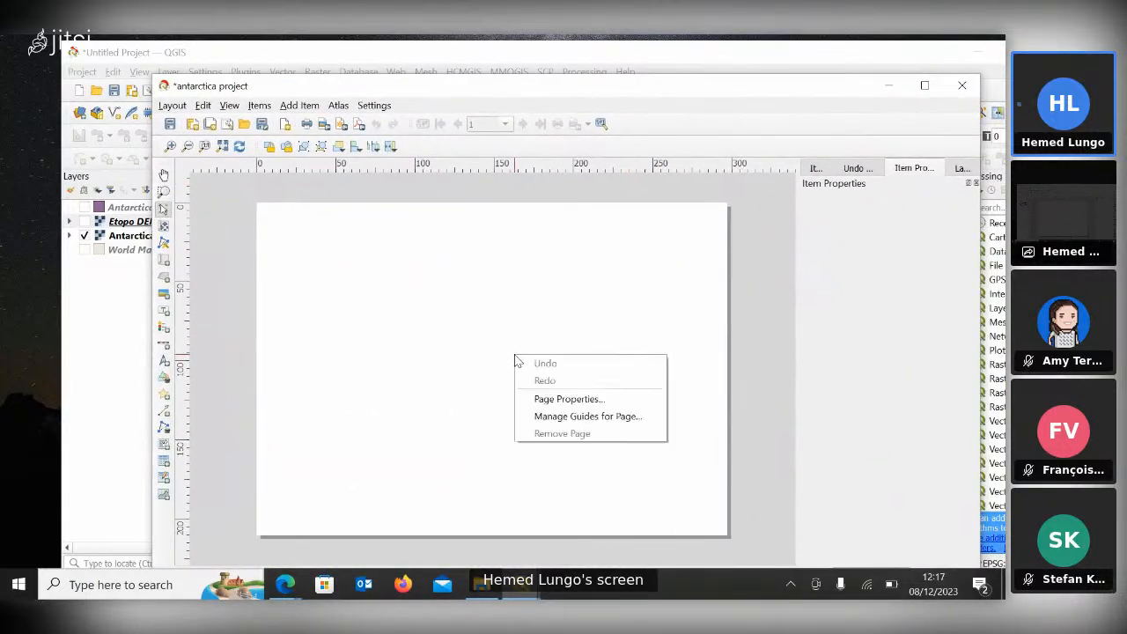
left_click(556, 400)
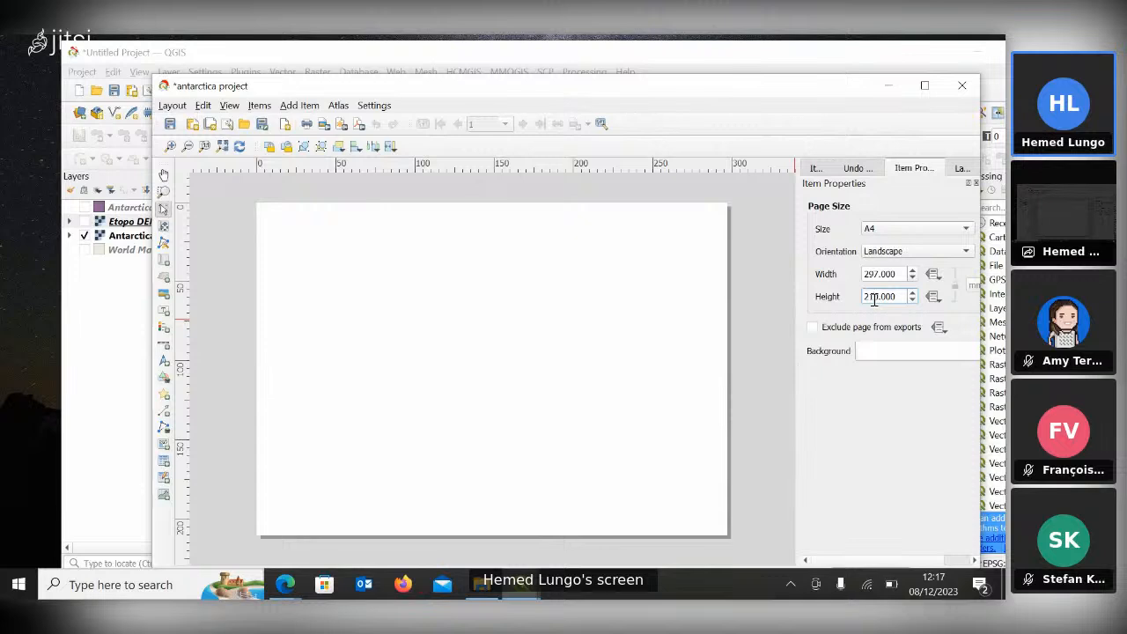
key("BackSpace")
type("3")
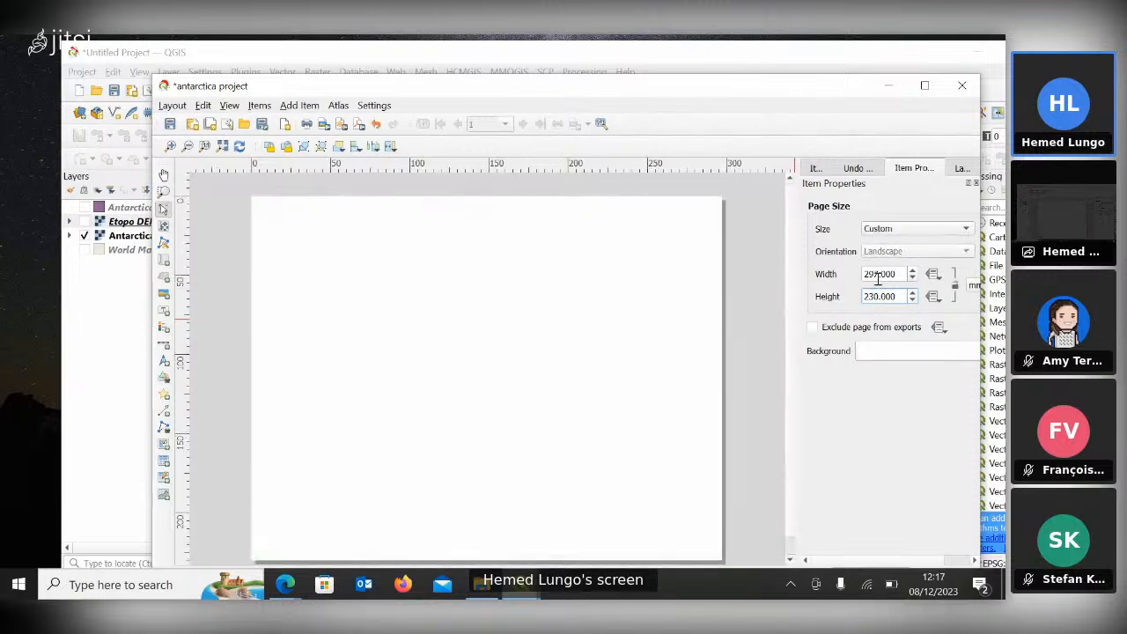
left_click(880, 273)
key("BackSpace")
key("BackSpace")
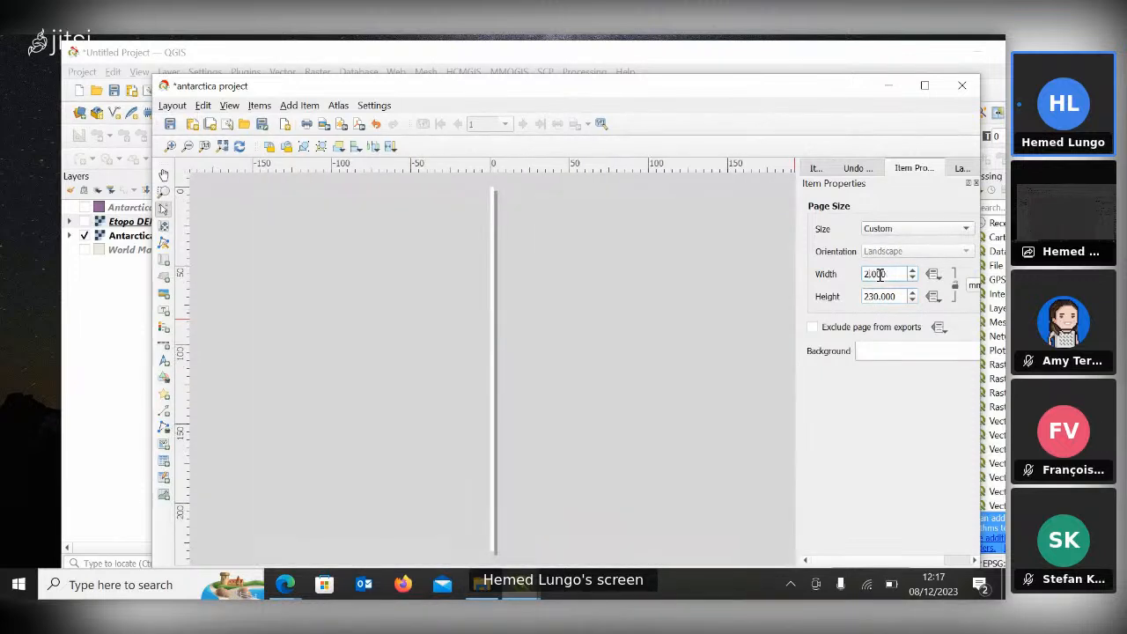
type("30")
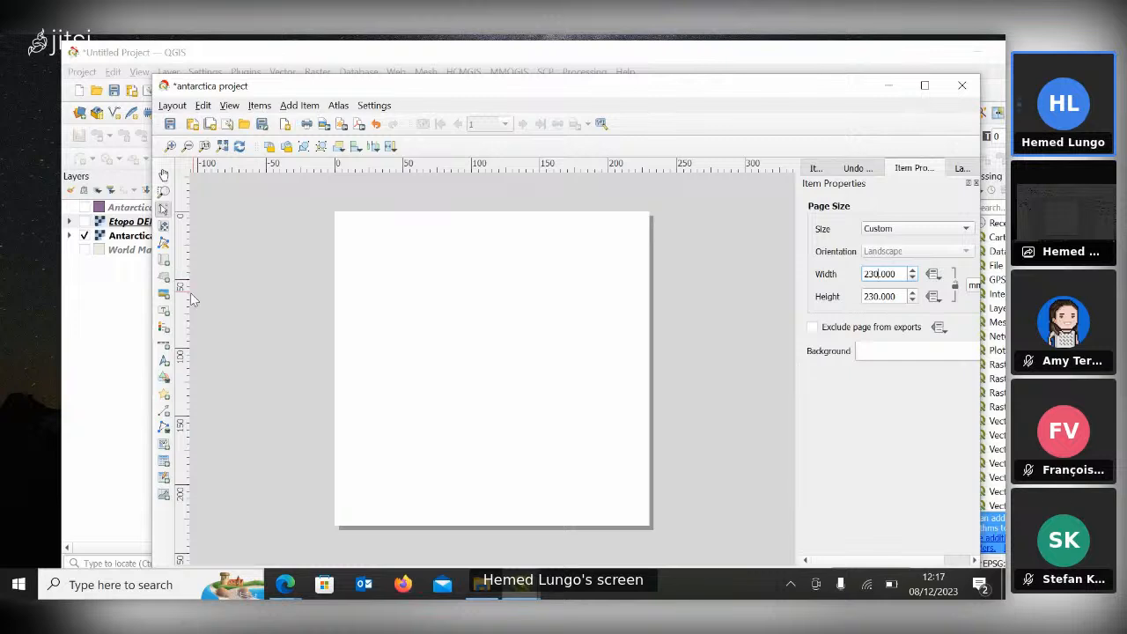
Try adding a map of the analog layer across the whole page at a scale of 34476740.
left_click(163, 261)
left_click_drag(333, 212, 648, 525)
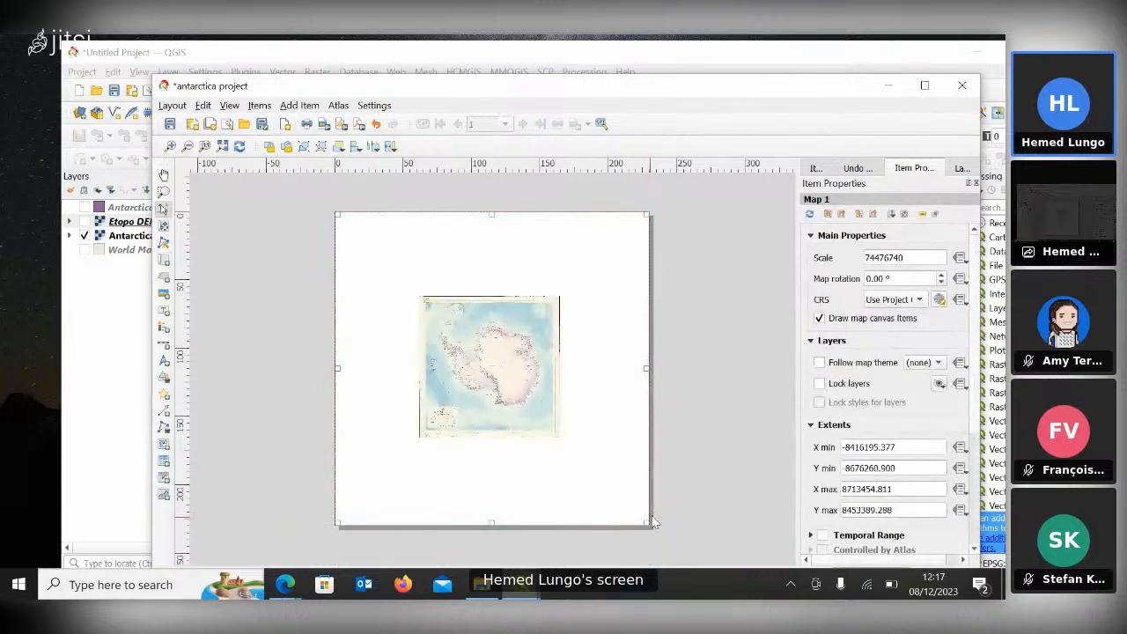
left_click(871, 258)
key("BackSpace")
type("5")
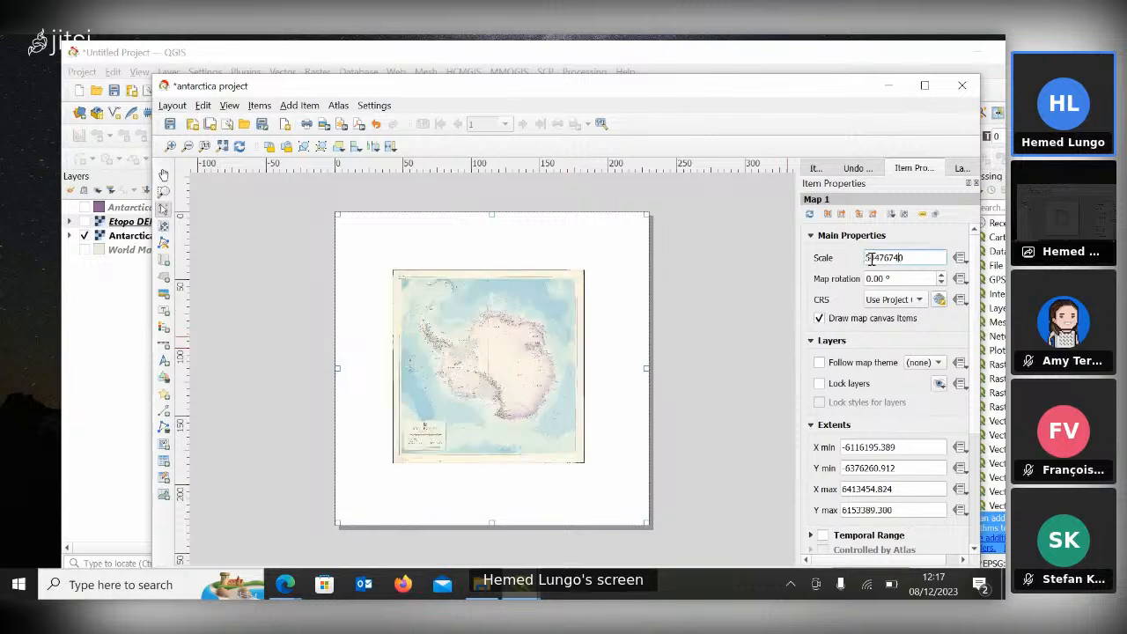
key("BackSpace")
type("4")
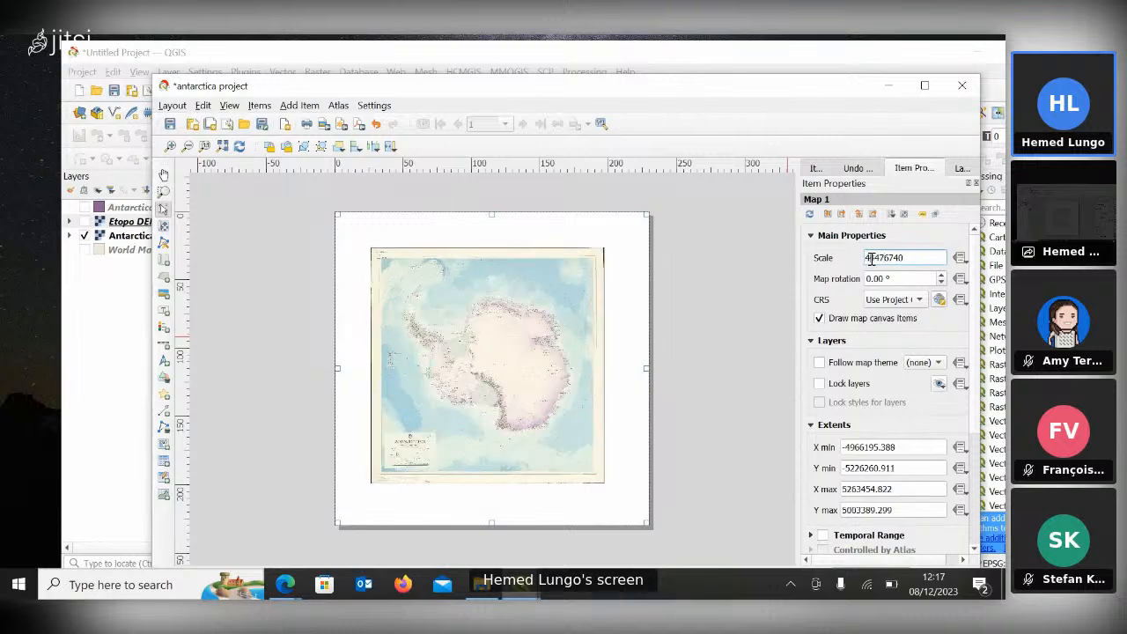
key("BackSpace")
type("3")
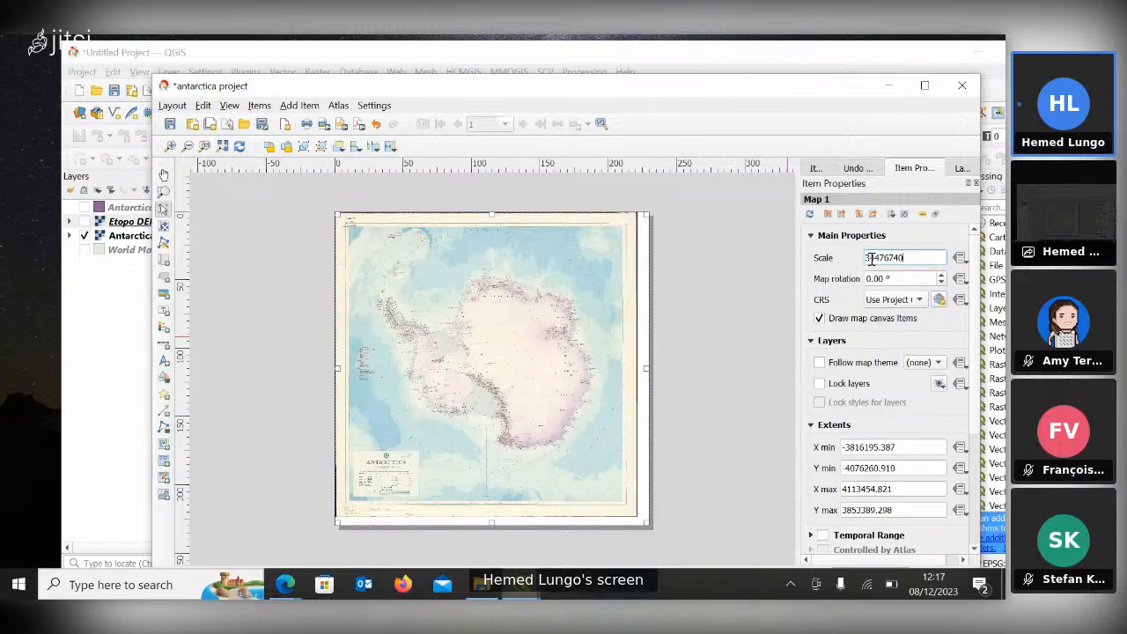
Zoom the main project's canvas to the Antarctica analog map layer, and delete the map from the print layout.
left_click(890, 86)
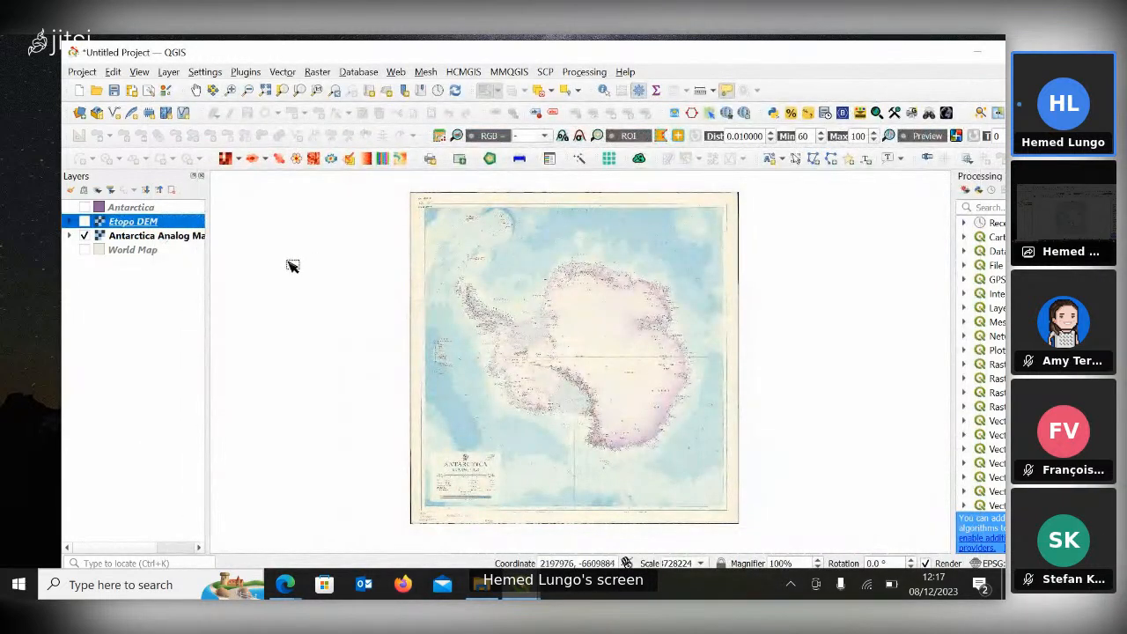
right_click(135, 210)
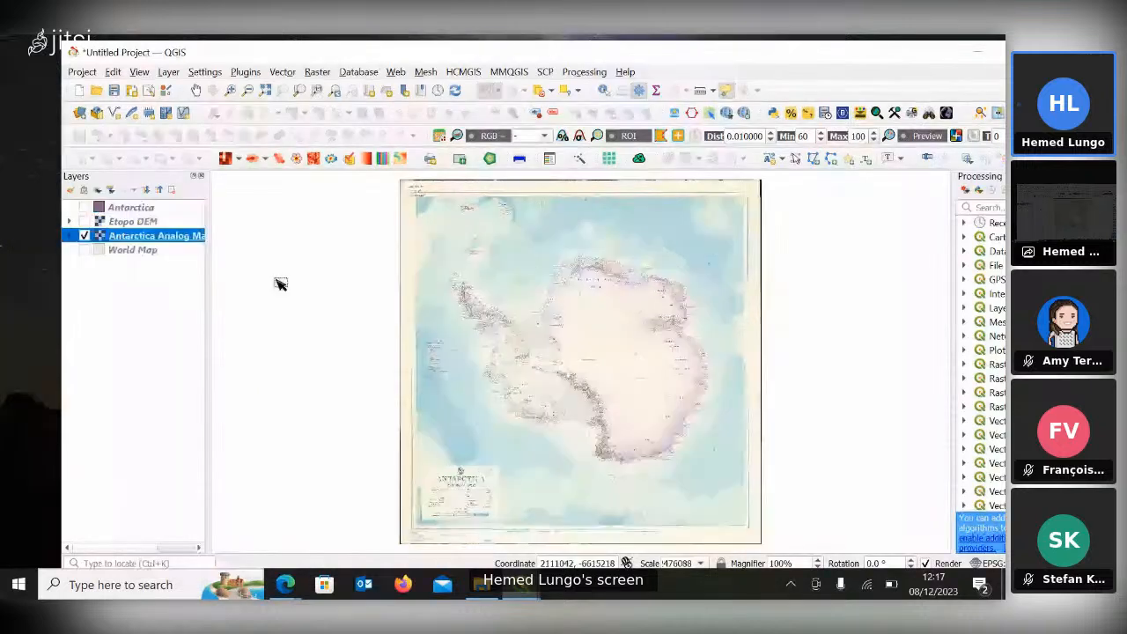
left_click(532, 588)
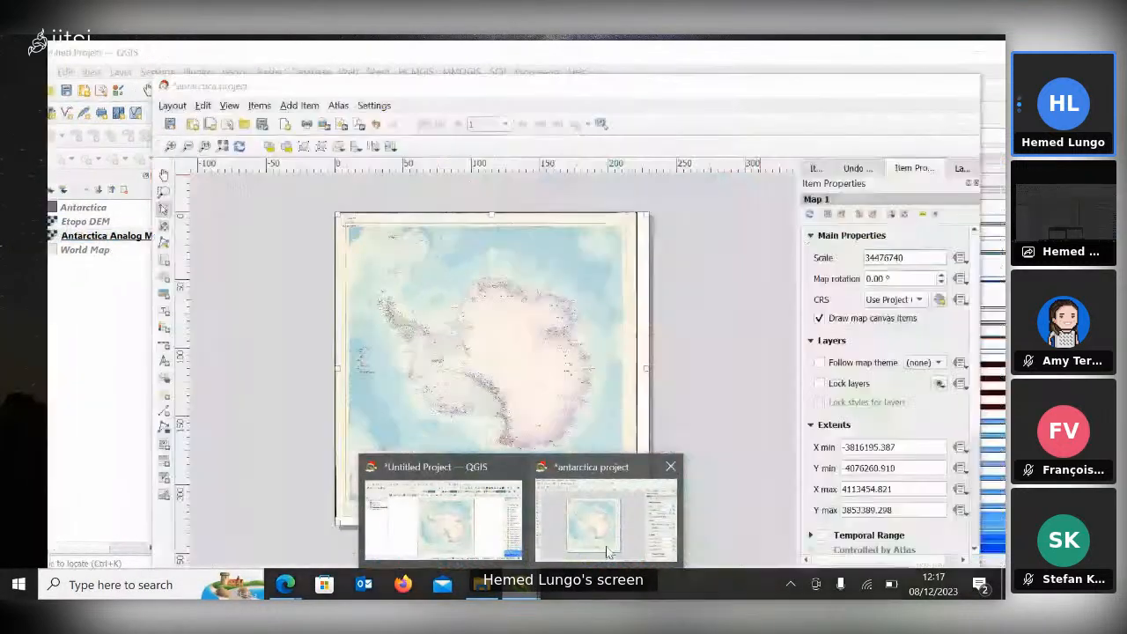
left_click(606, 528)
key("Delete")
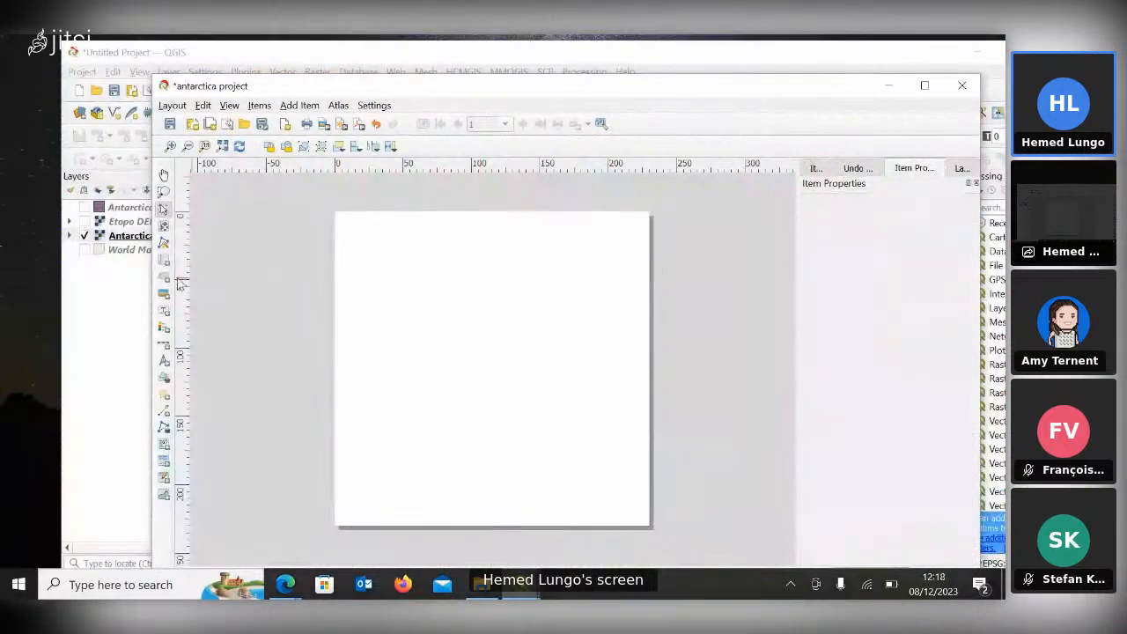
Add a new map covering the whole layout page and set its scale to 30701668.
left_click(164, 260)
left_click_drag(334, 212, 647, 527)
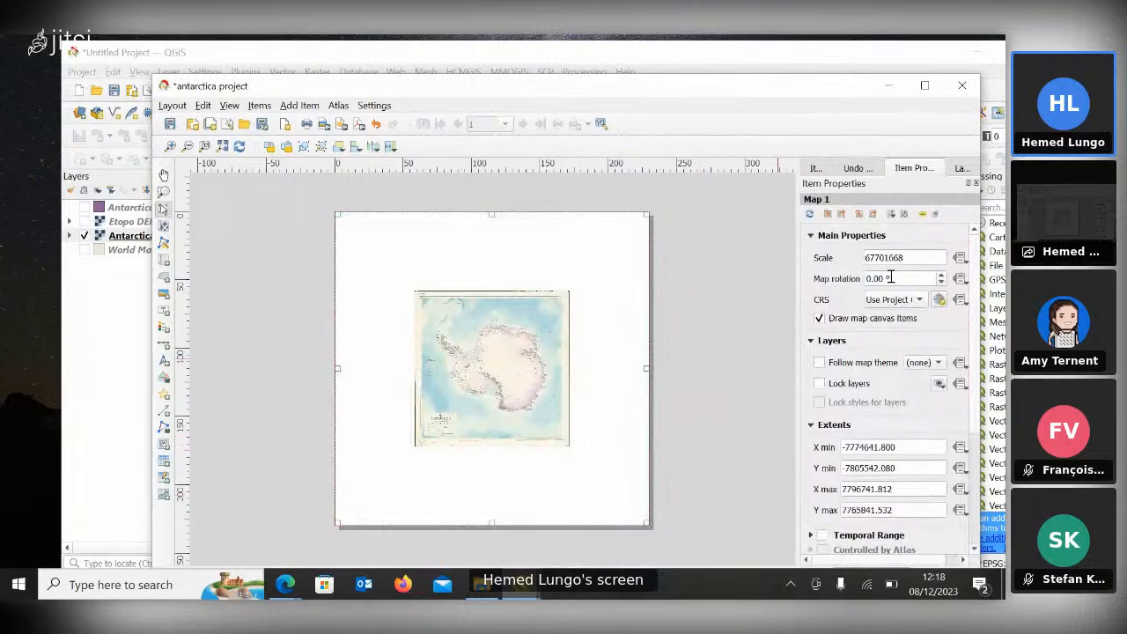
key("BackSpace")
type("3")
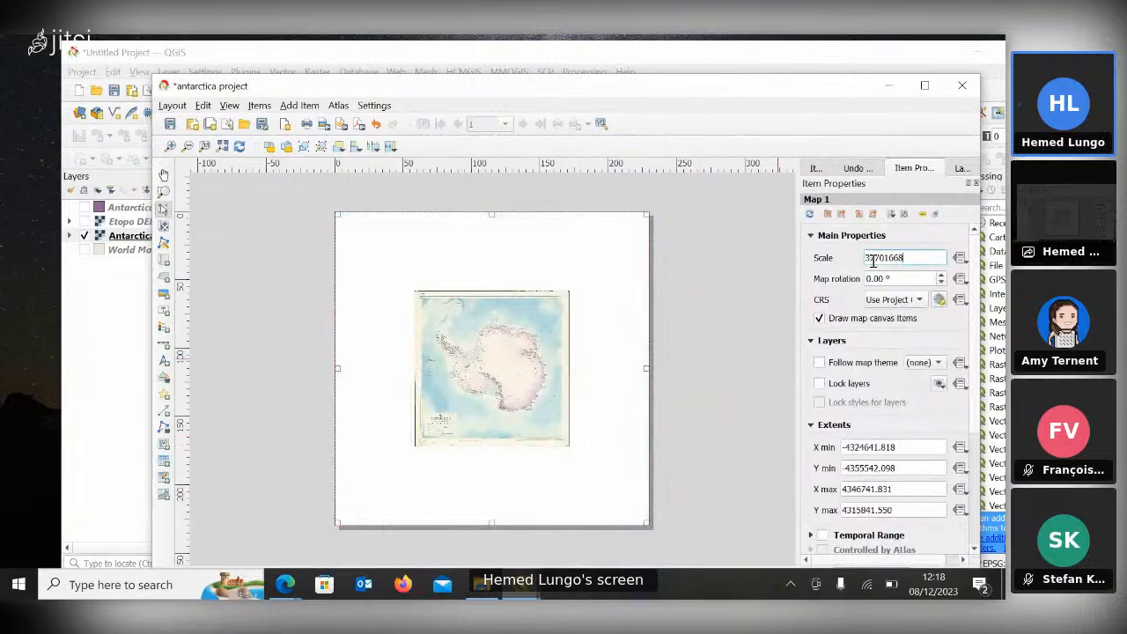
key("Delete")
type("0")
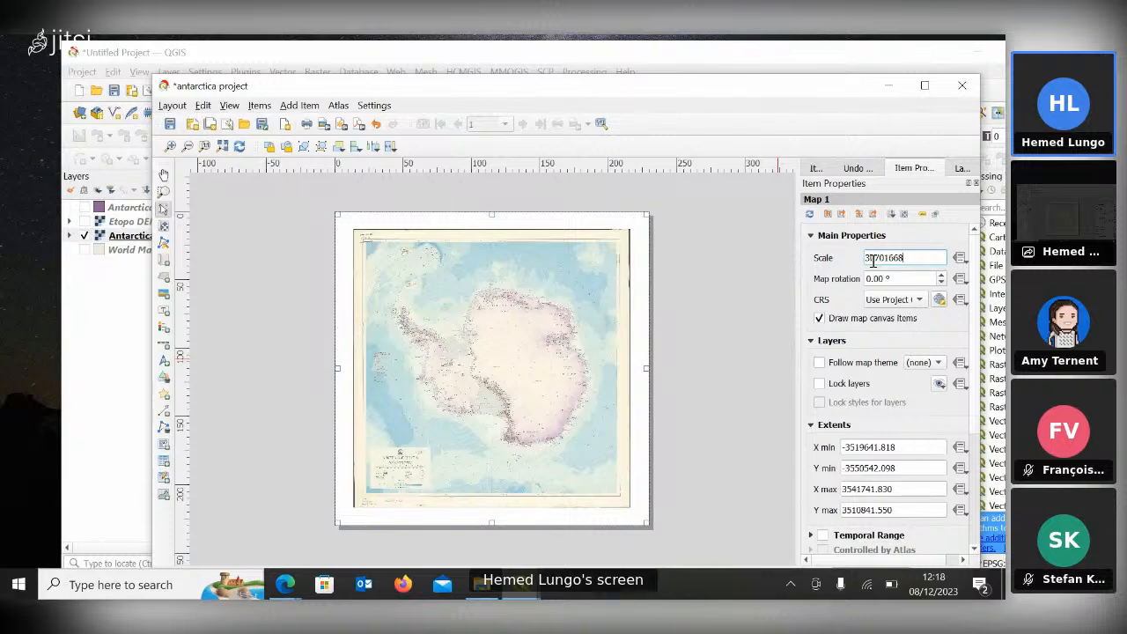
Adjust the layout map's scale to 32701668 so the analog map fits the page, and deselect the map.
key("BackSpace")
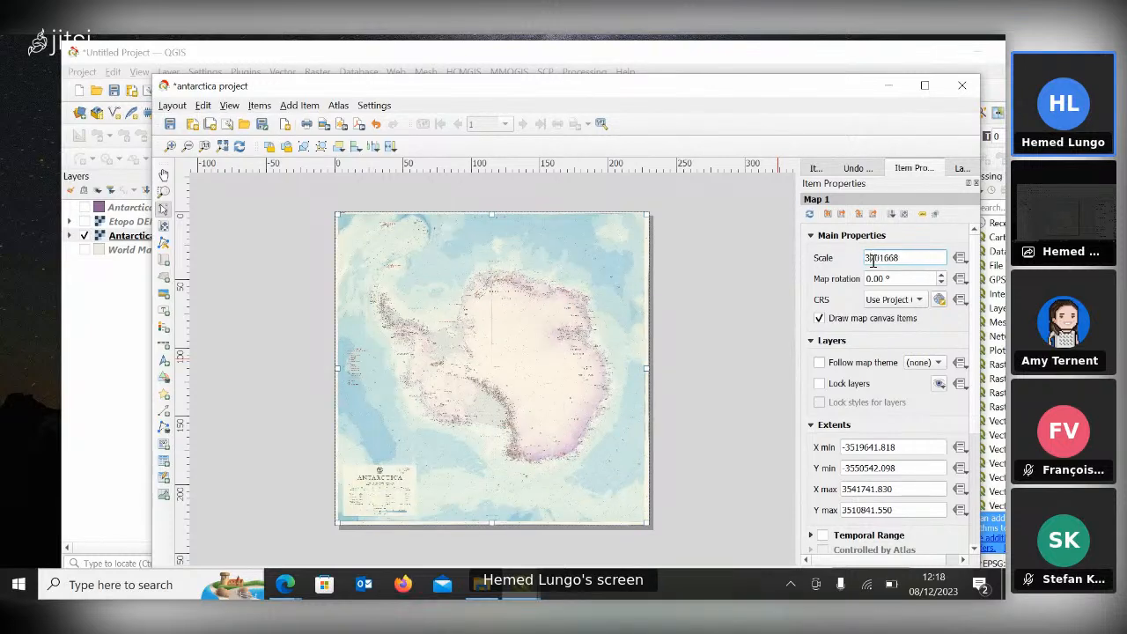
type("7")
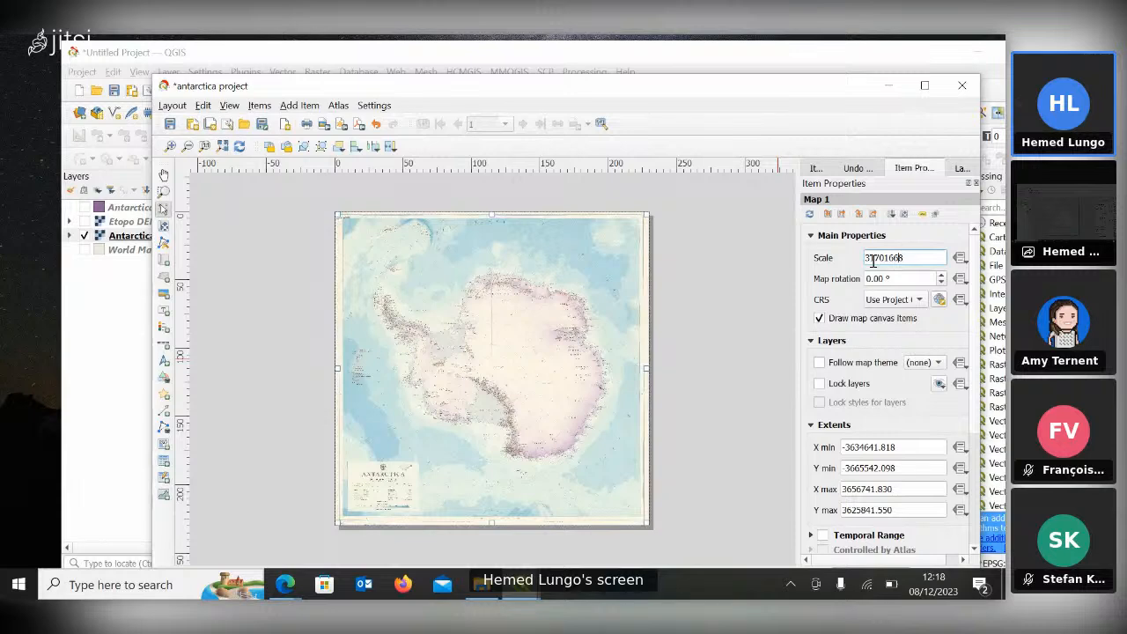
key("BackSpace")
type("2")
key("Return")
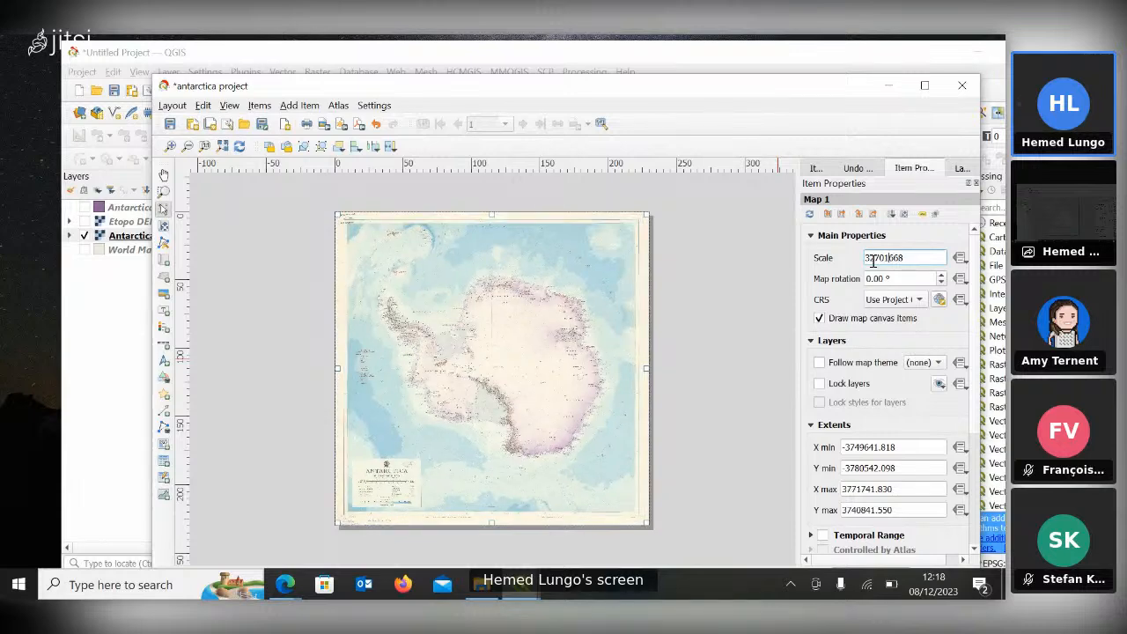
key("Left")
key("Left")
key("BackSpace")
type("2")
left_click(713, 343)
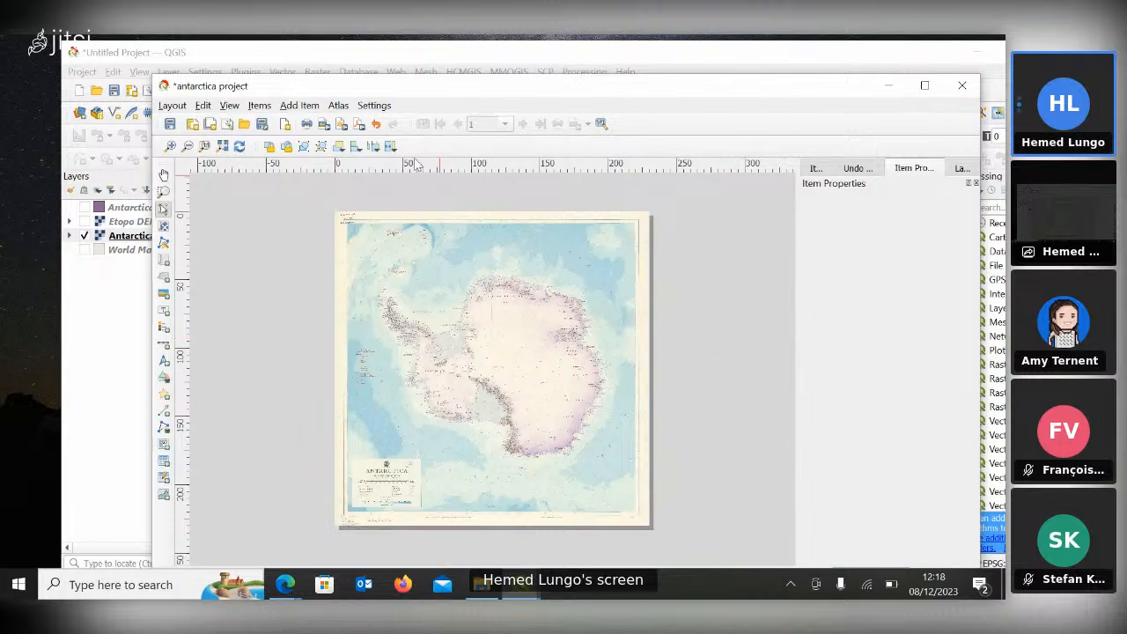
Export the layout as a PNG image named "antarctica project color" to the Antarctica project folder at 600 dpi.
left_click(325, 125)
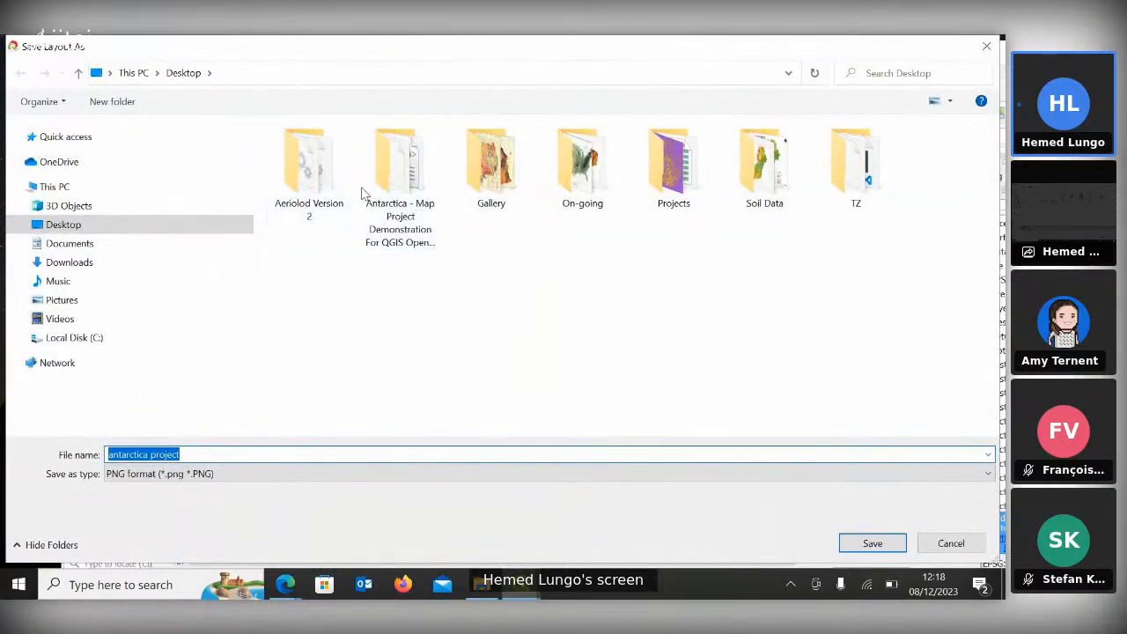
double_click(362, 190)
double_click(200, 456)
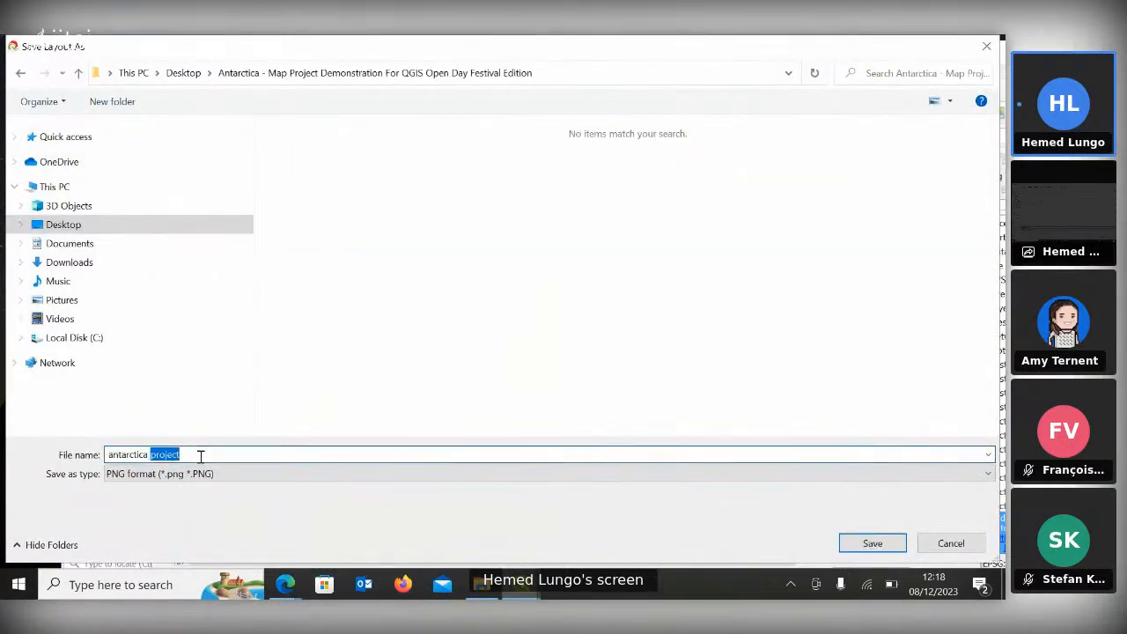
left_click(201, 456)
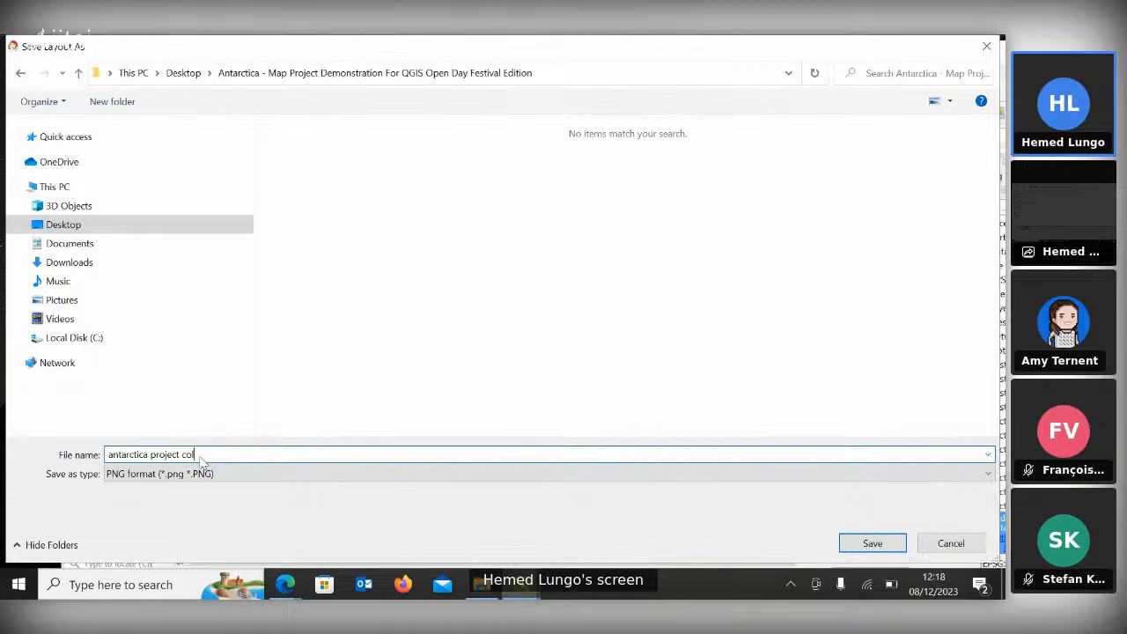
type("color")
key("Return")
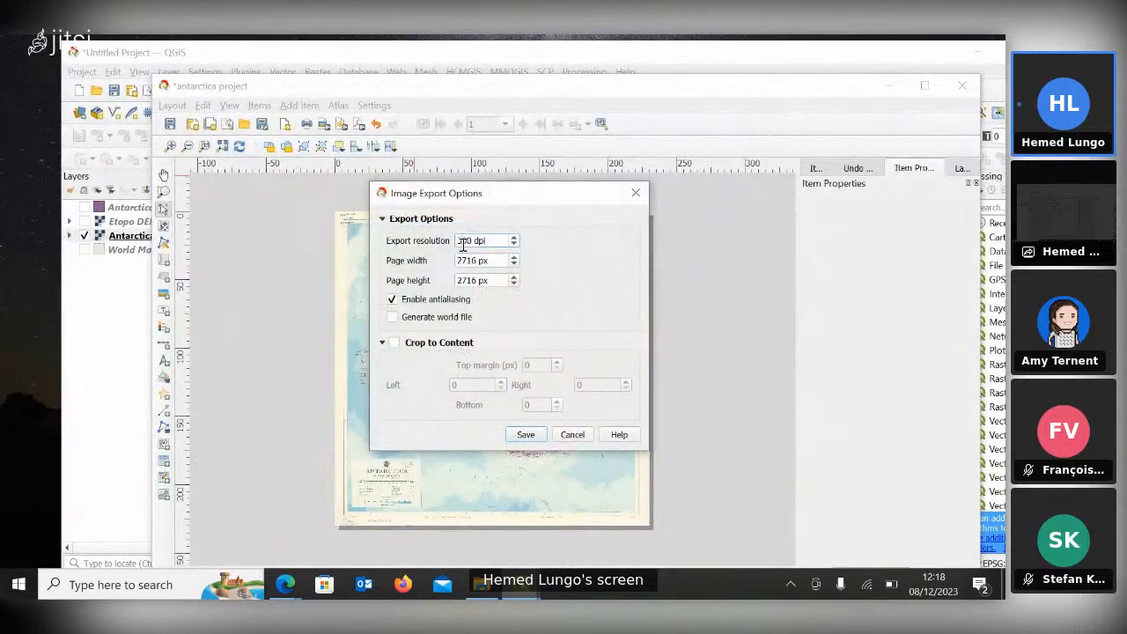
key("BackSpace")
type("6")
key("Return")
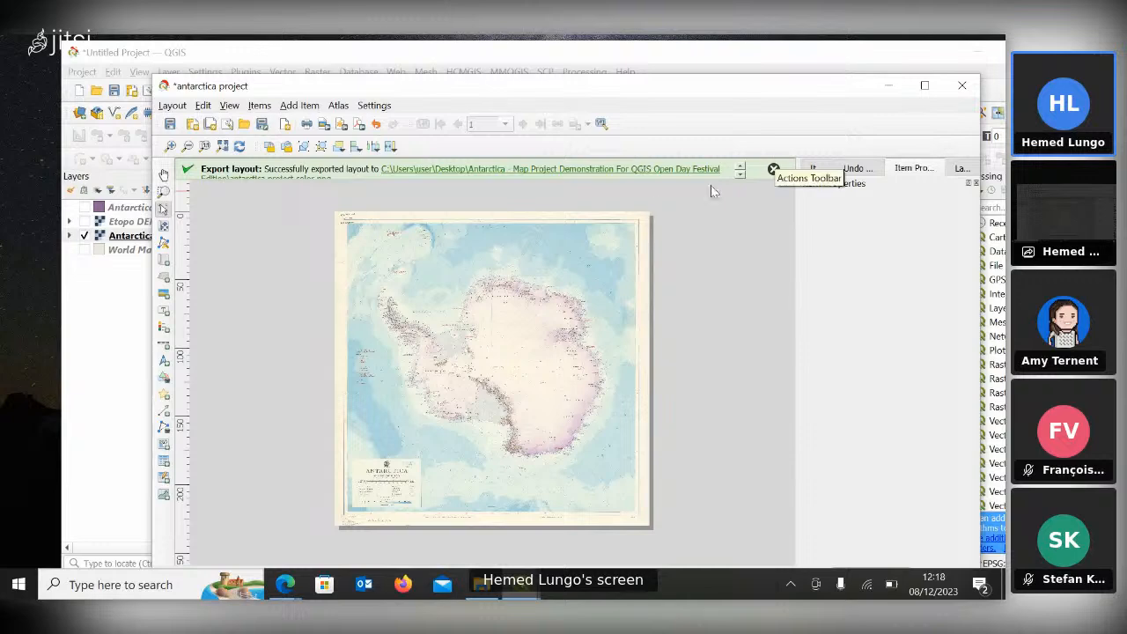
Return to the main project, show the Etopo DEM layer, hide the analog map, and select the Etopo DEM.
left_click(885, 90)
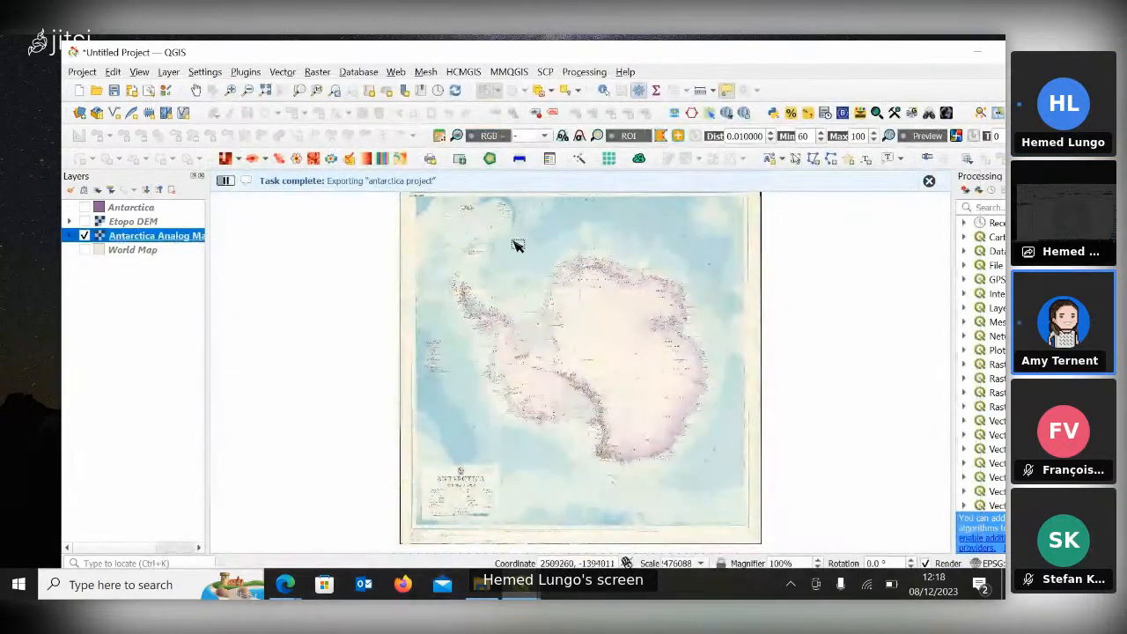
left_click(928, 180)
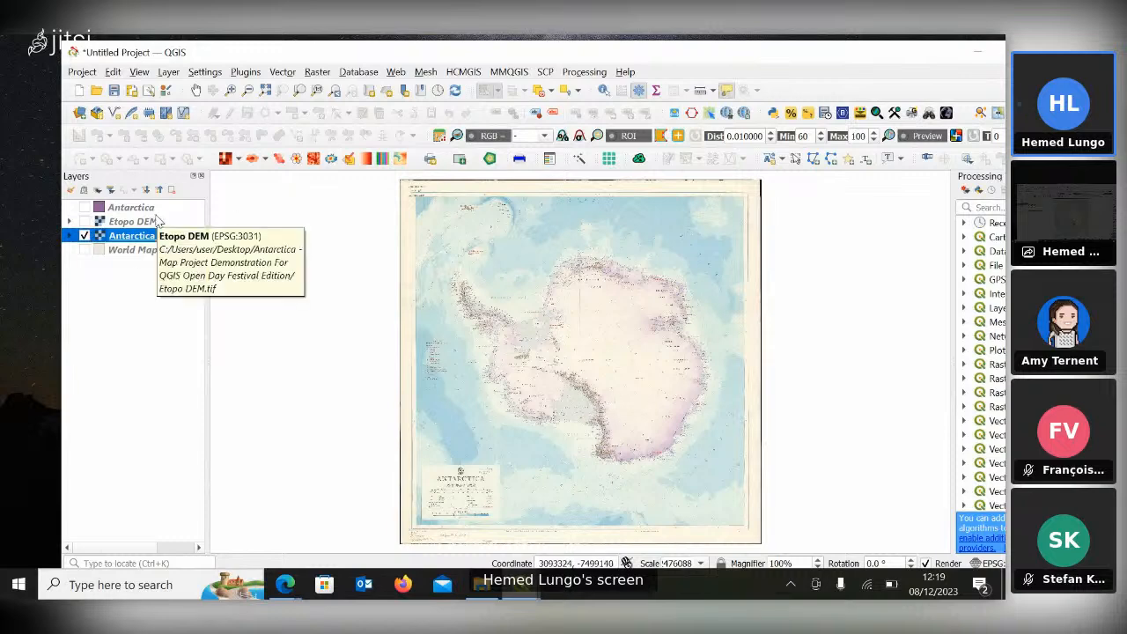
left_click(84, 221)
left_click(85, 236)
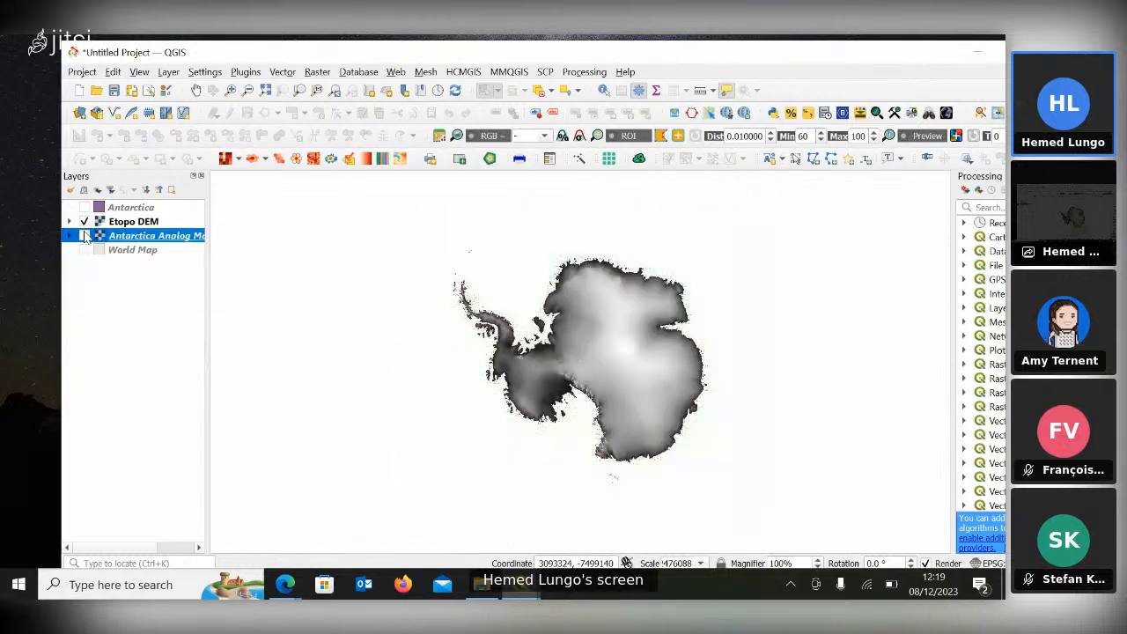
left_click(136, 222)
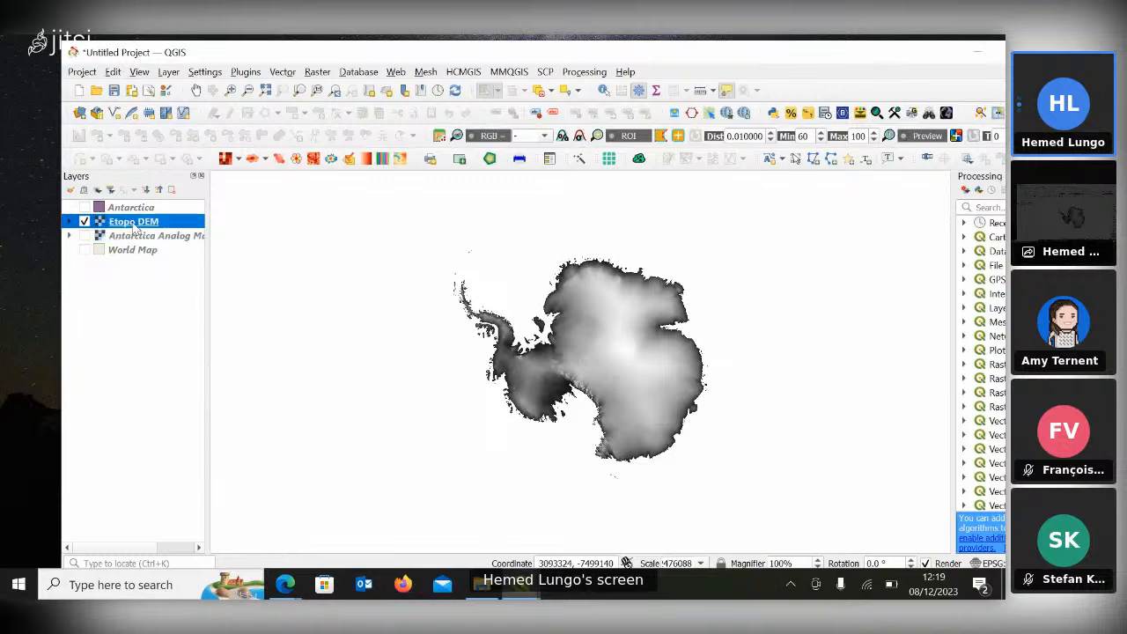
Set the project's background color to black (#000000) in the project properties and apply it.
left_click(81, 72)
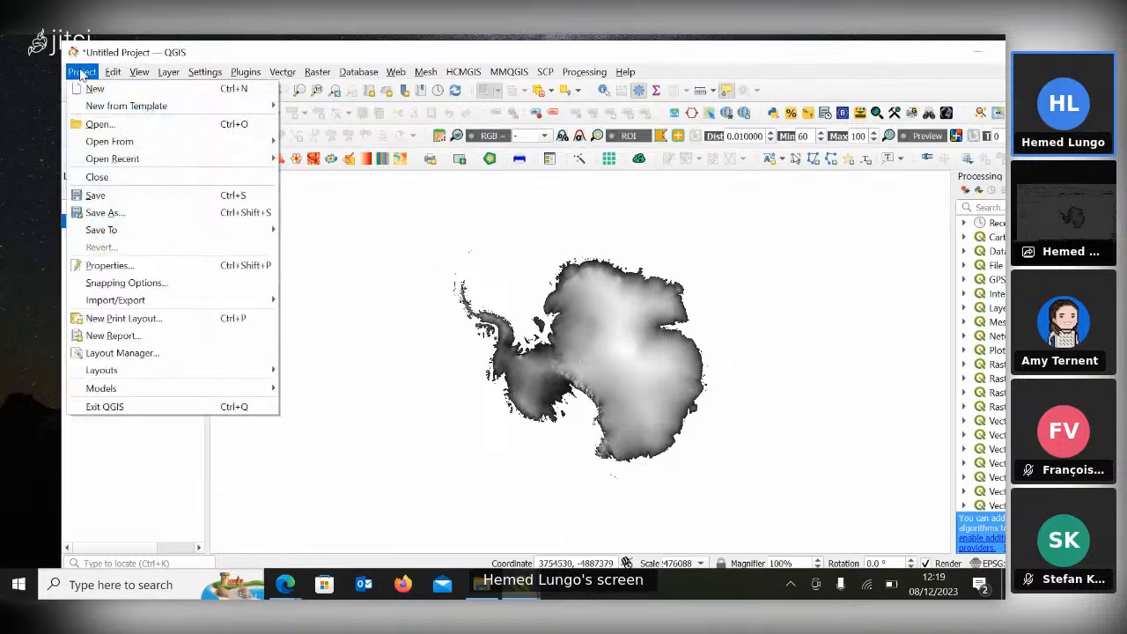
left_click(168, 262)
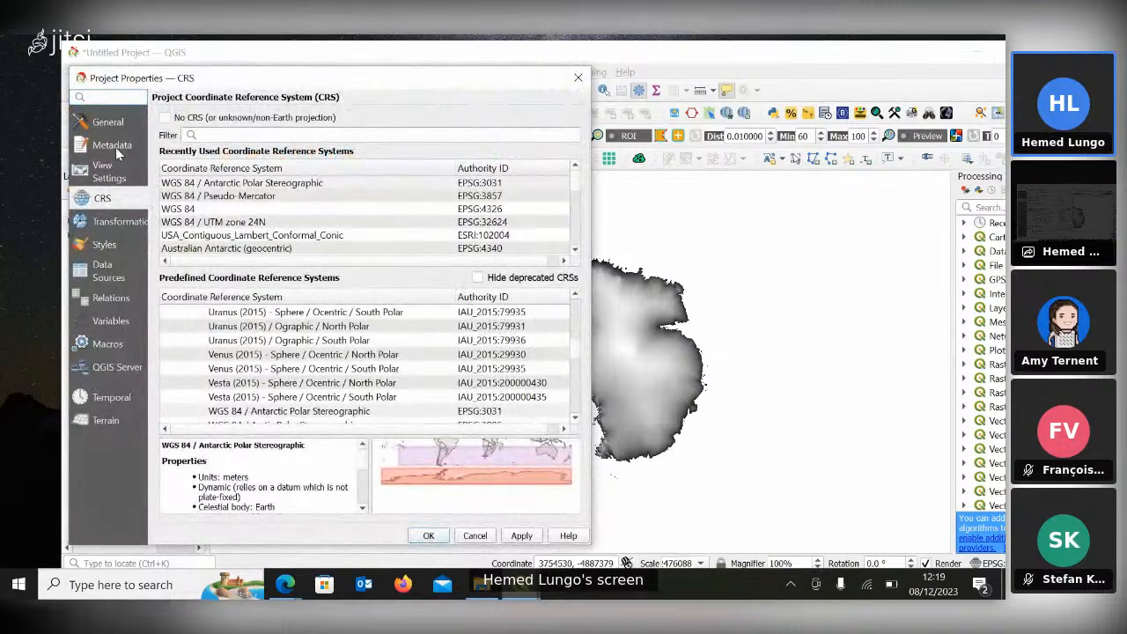
left_click(110, 146)
left_click(108, 122)
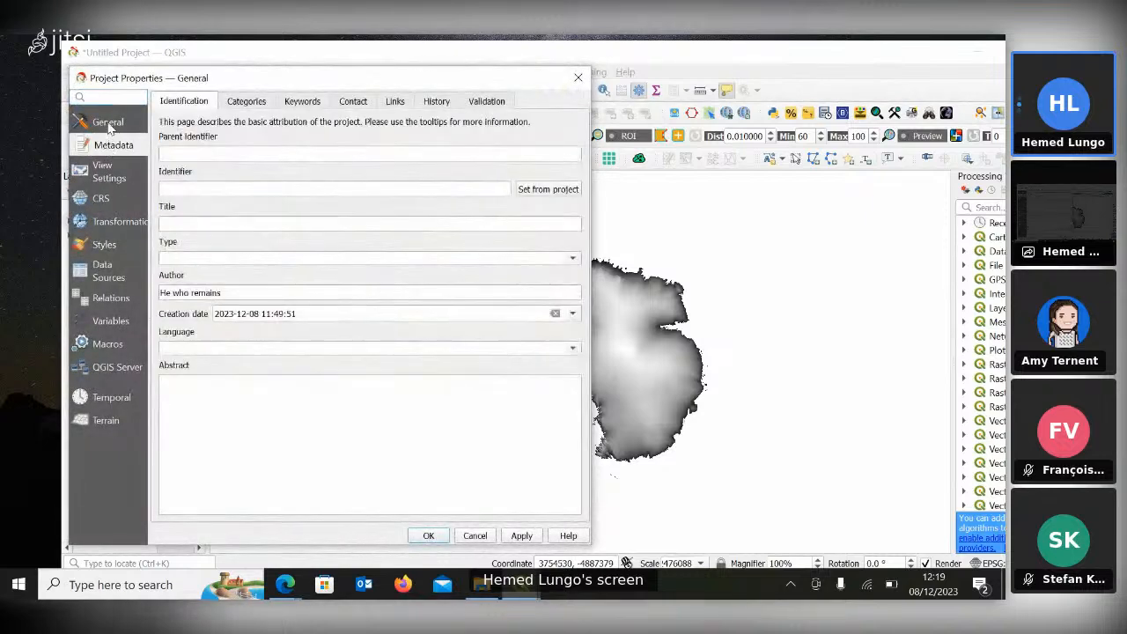
left_click(380, 183)
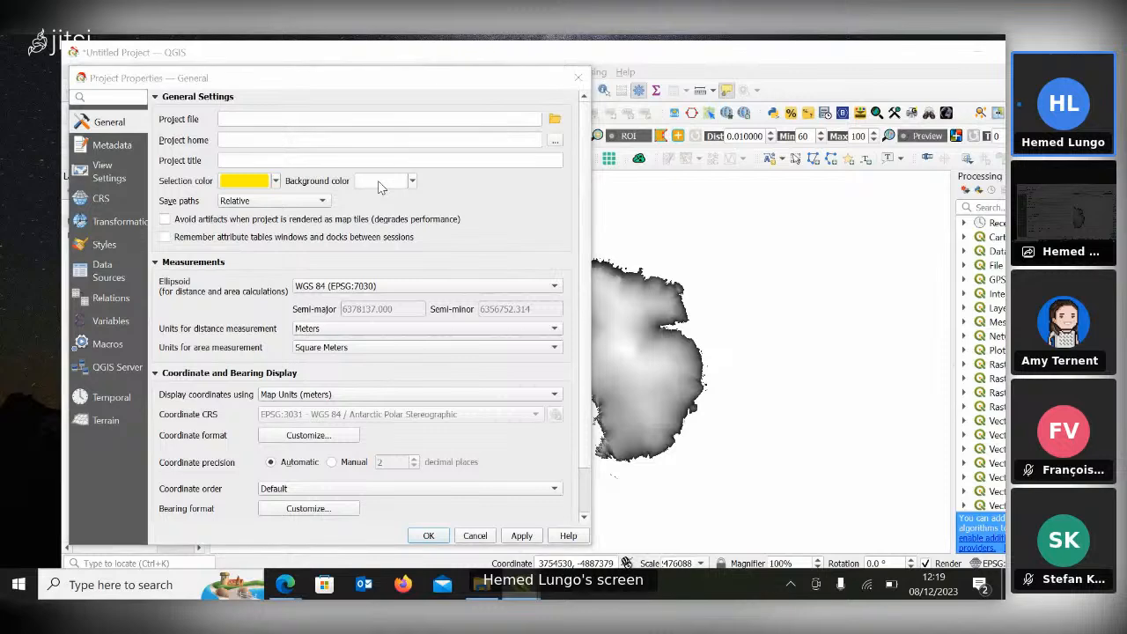
left_click_drag(616, 254, 516, 253)
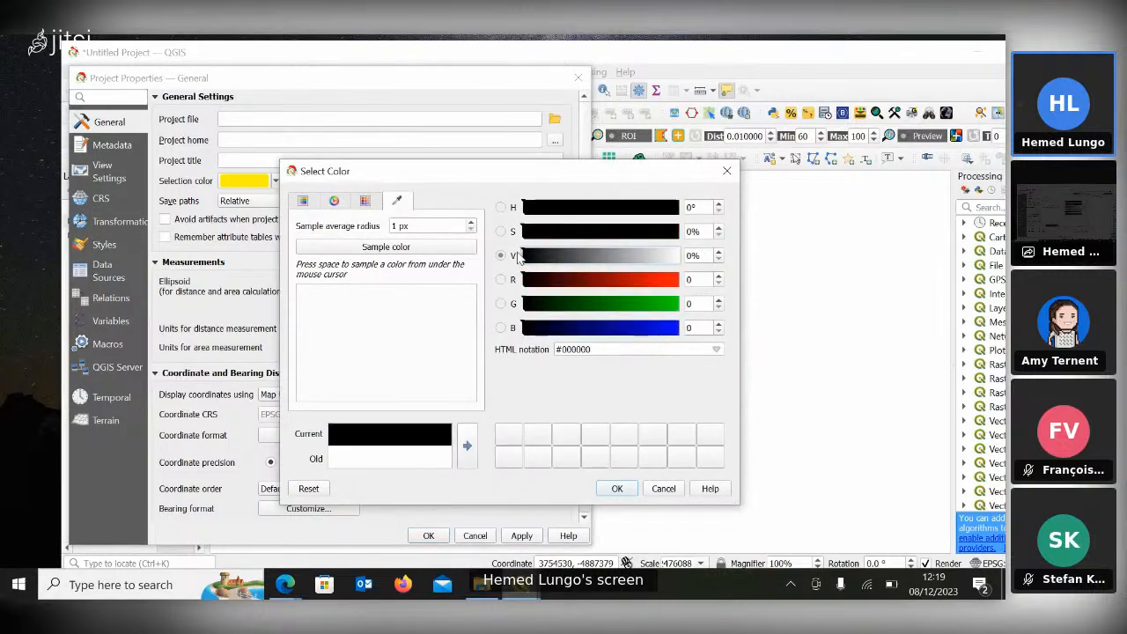
left_click(628, 492)
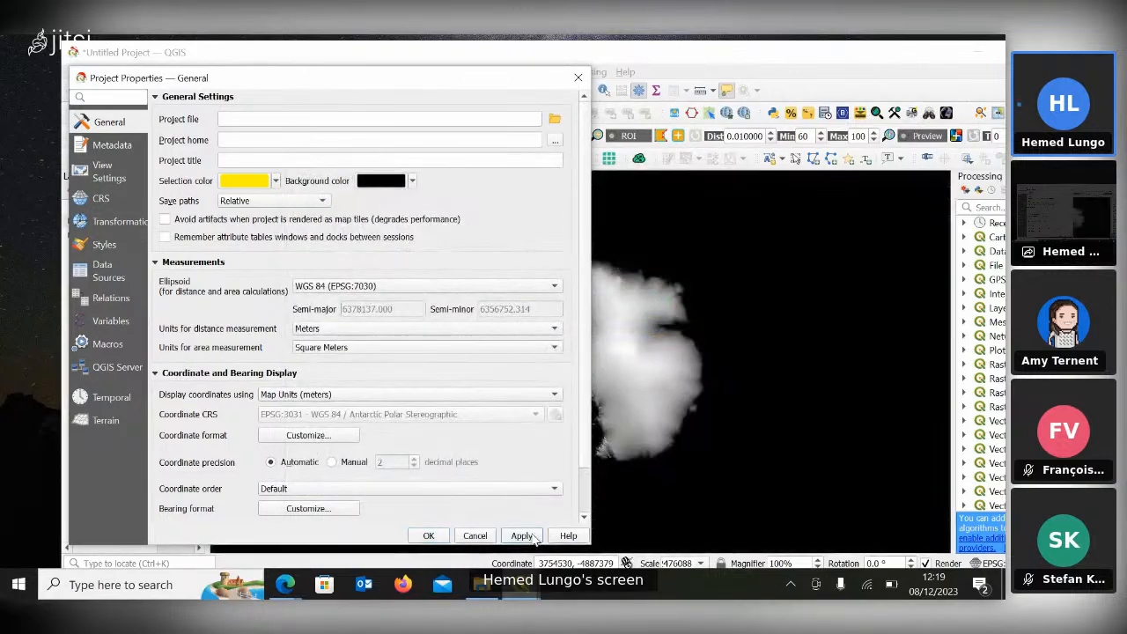
left_click(429, 536)
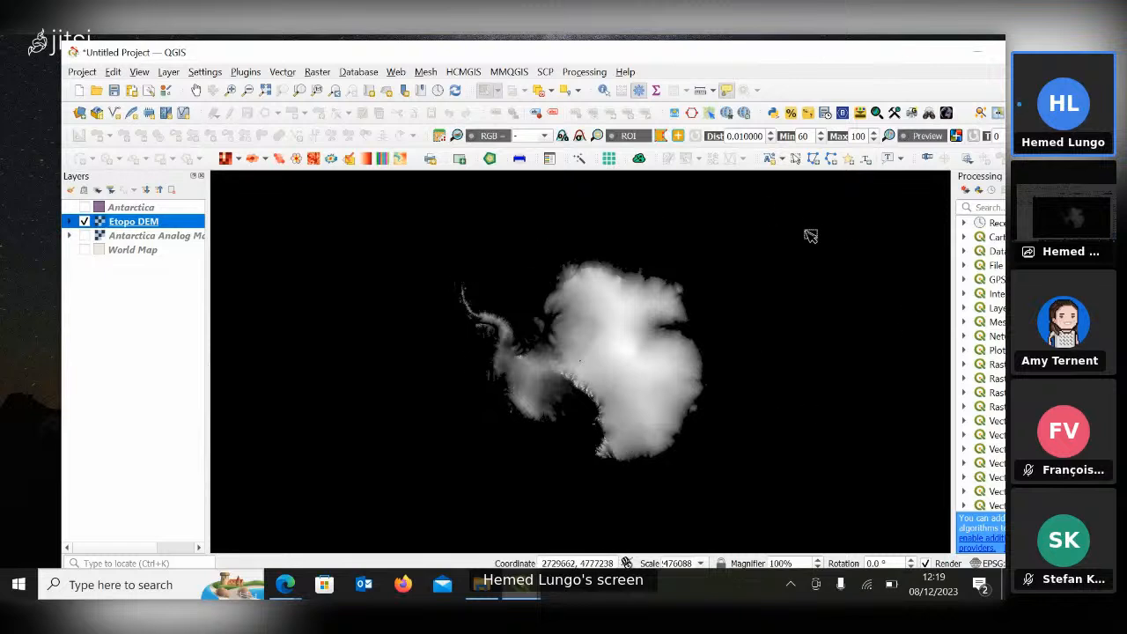
Switch to the antarctica project layout and refresh its map to the Etopo DEM by turning layer locking on and off again.
left_click(524, 588)
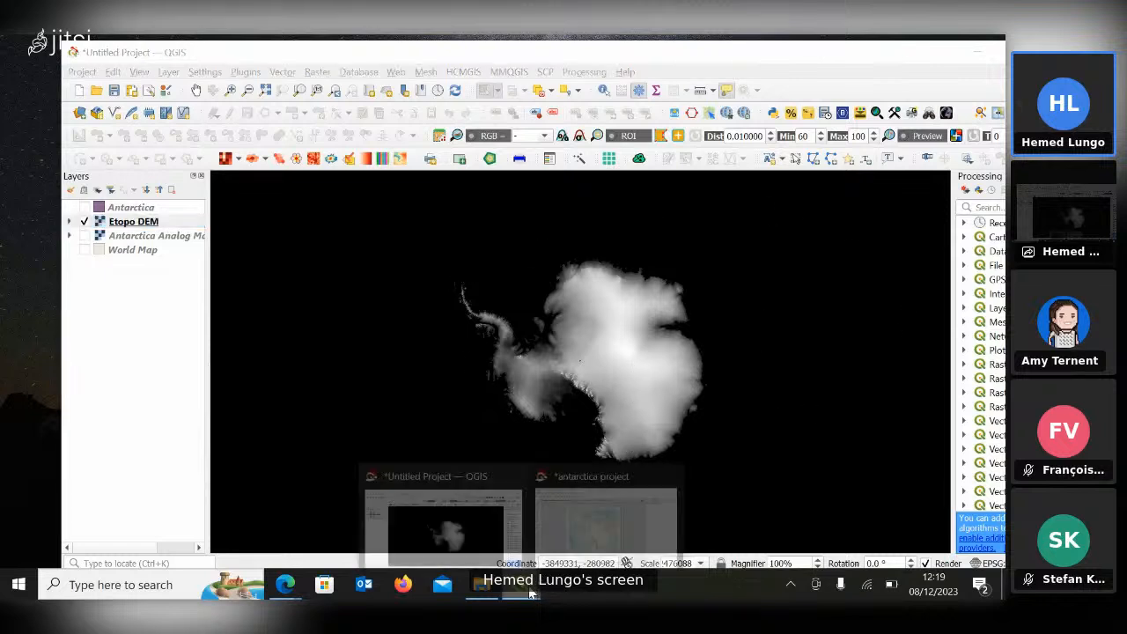
left_click(627, 514)
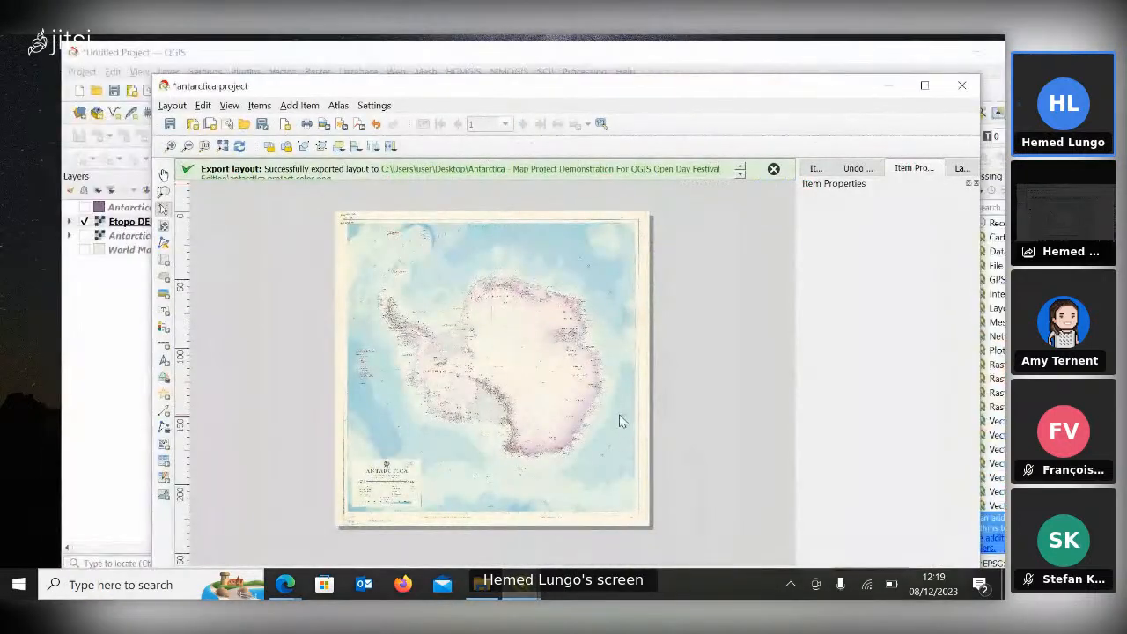
left_click(620, 419)
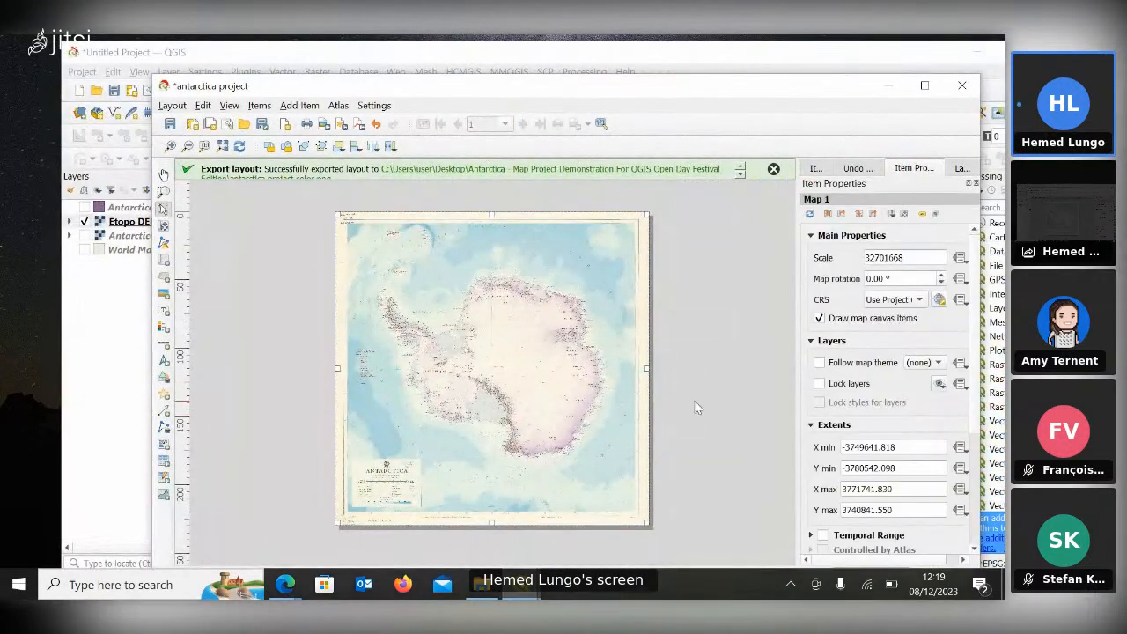
left_click(819, 384)
left_click(818, 383)
left_click(782, 377)
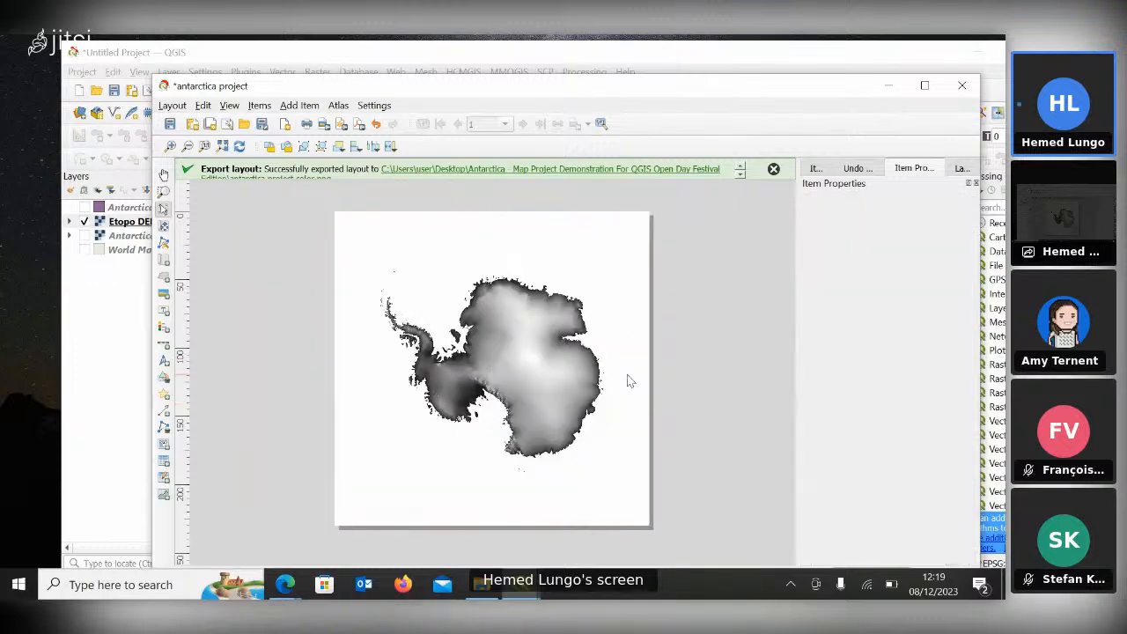
Change the layout map's background color to black and deselect the map.
left_click(627, 375)
scroll(977, 377, "down", 5)
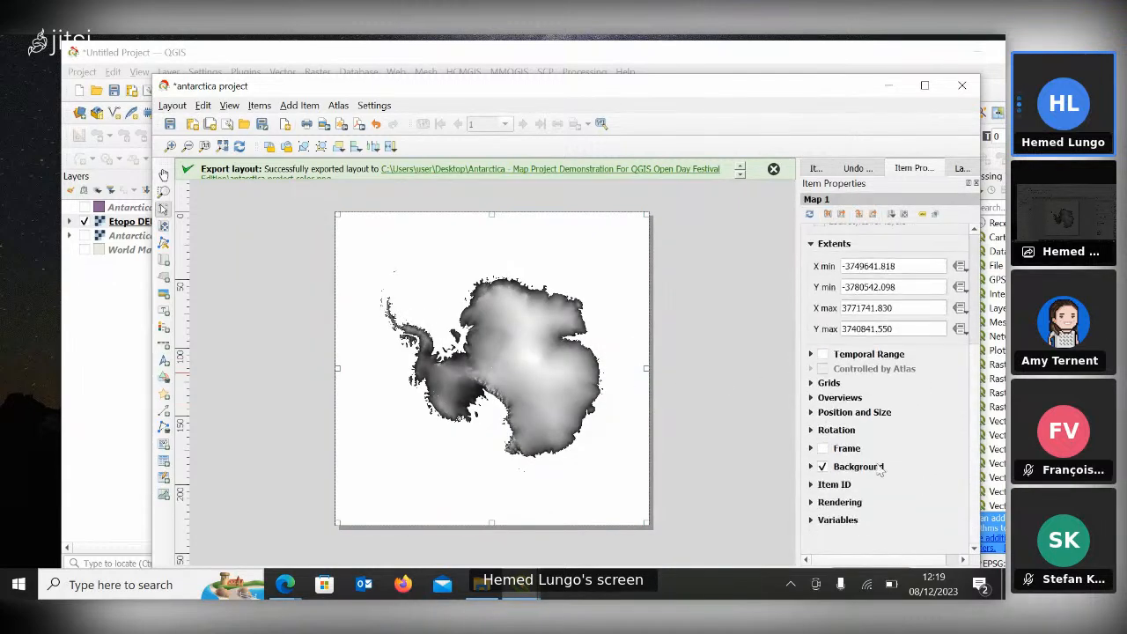
left_click(811, 467)
left_click(876, 491)
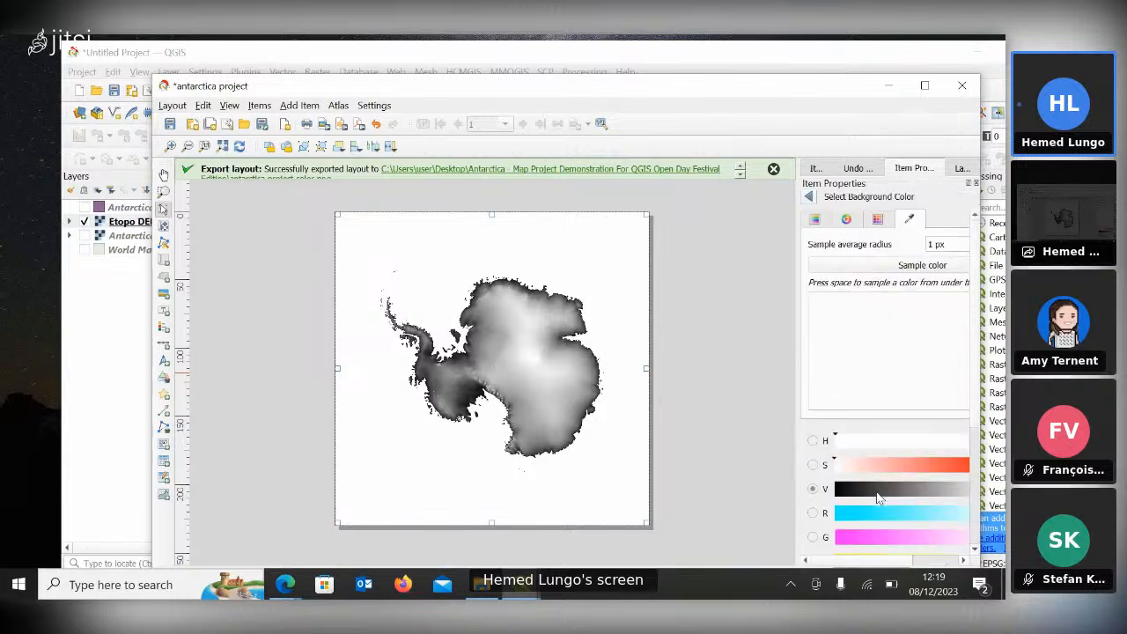
left_click_drag(880, 489, 796, 481)
left_click(732, 422)
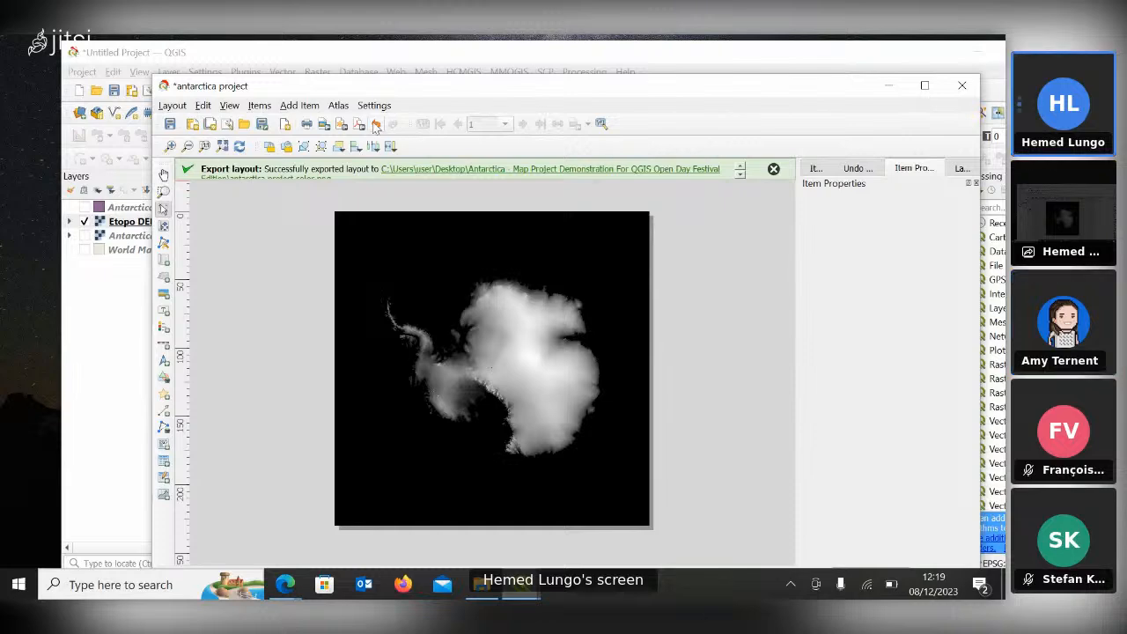
Export the layout as a PNG image named "antarctica project black" to the Antarctica project folder at 600 dpi.
left_click(323, 124)
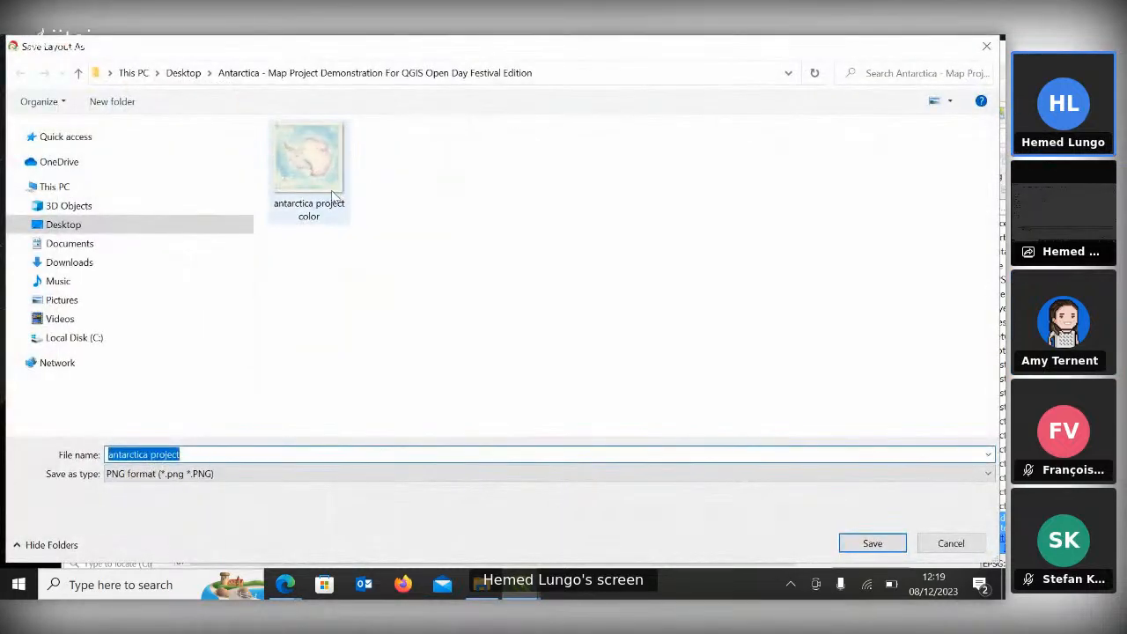
left_click(308, 163)
left_click(206, 454)
double_click(205, 455)
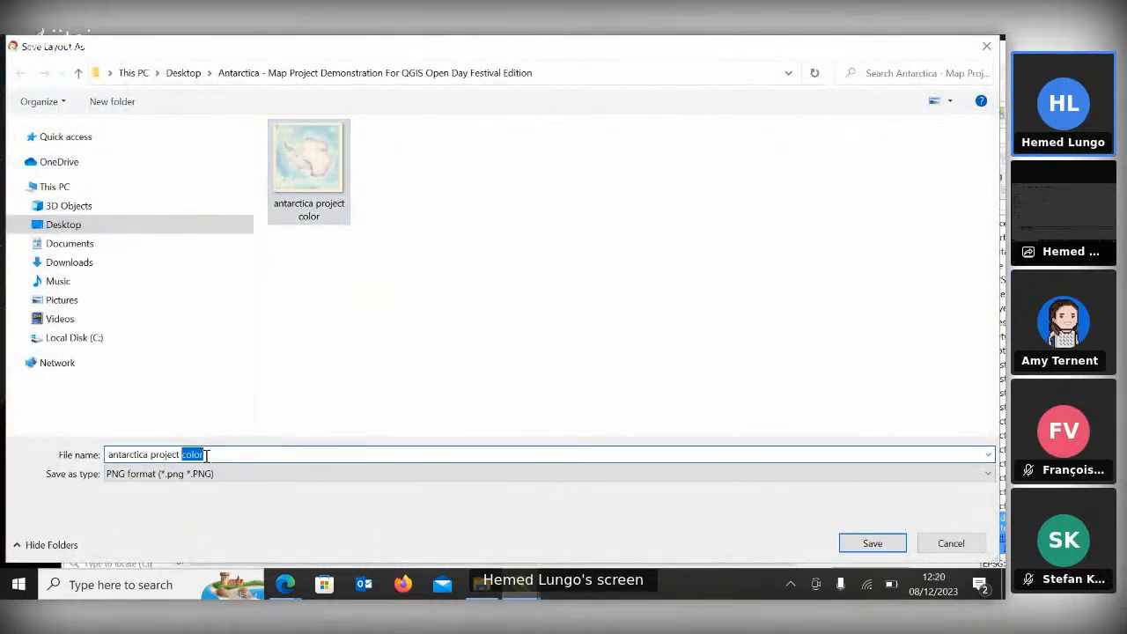
key("BackSpace")
type("black")
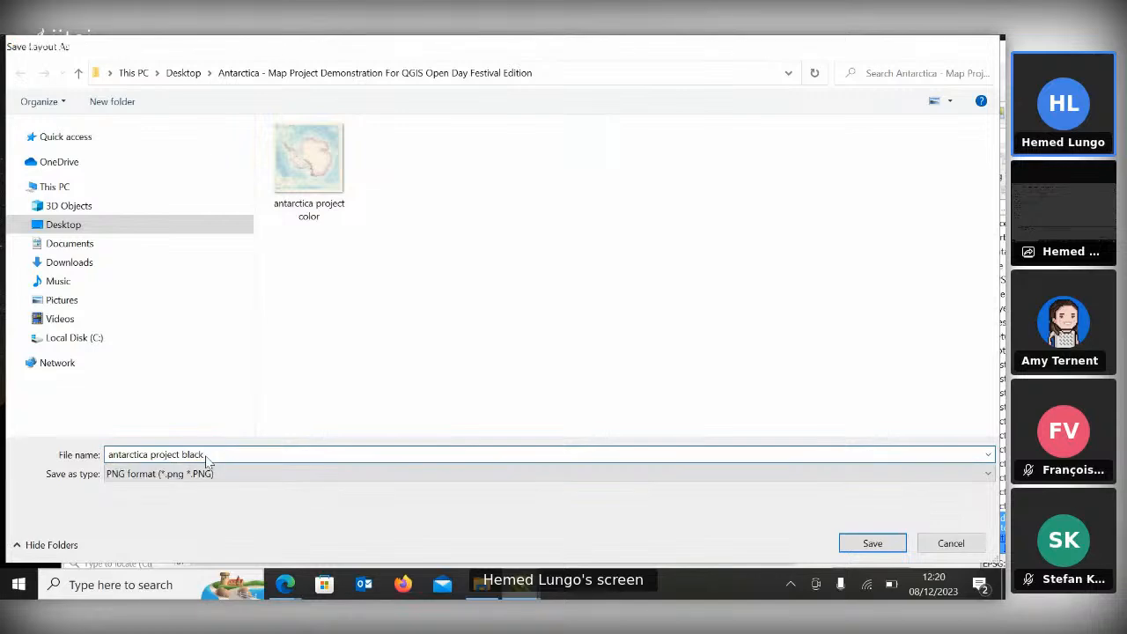
key("Return")
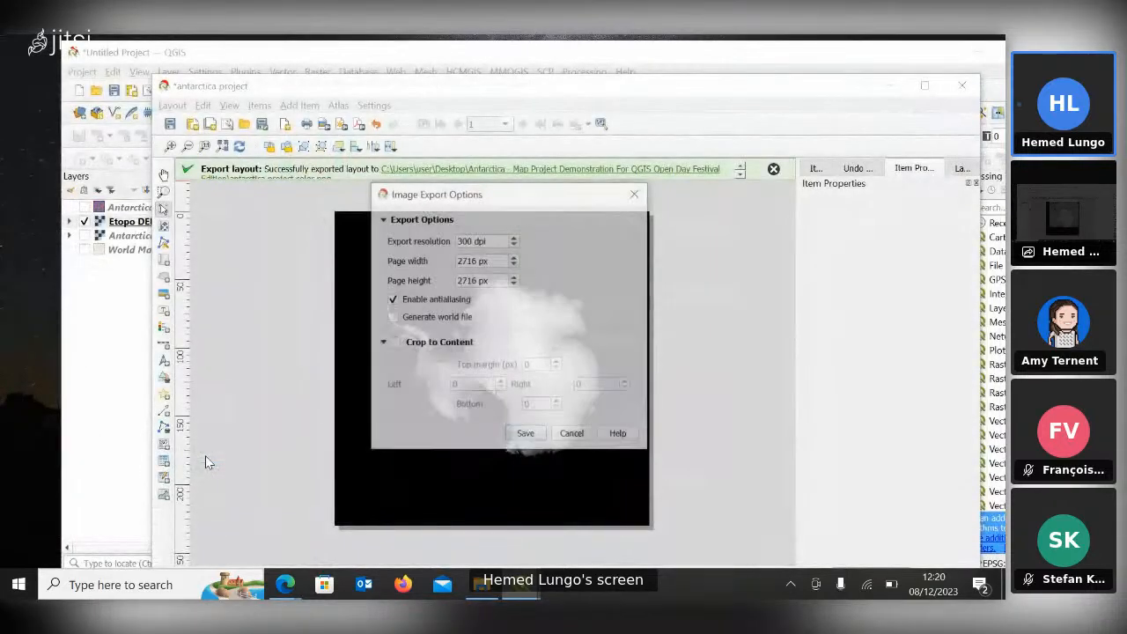
left_click(462, 245)
key("BackSpace")
type("6")
key("Return")
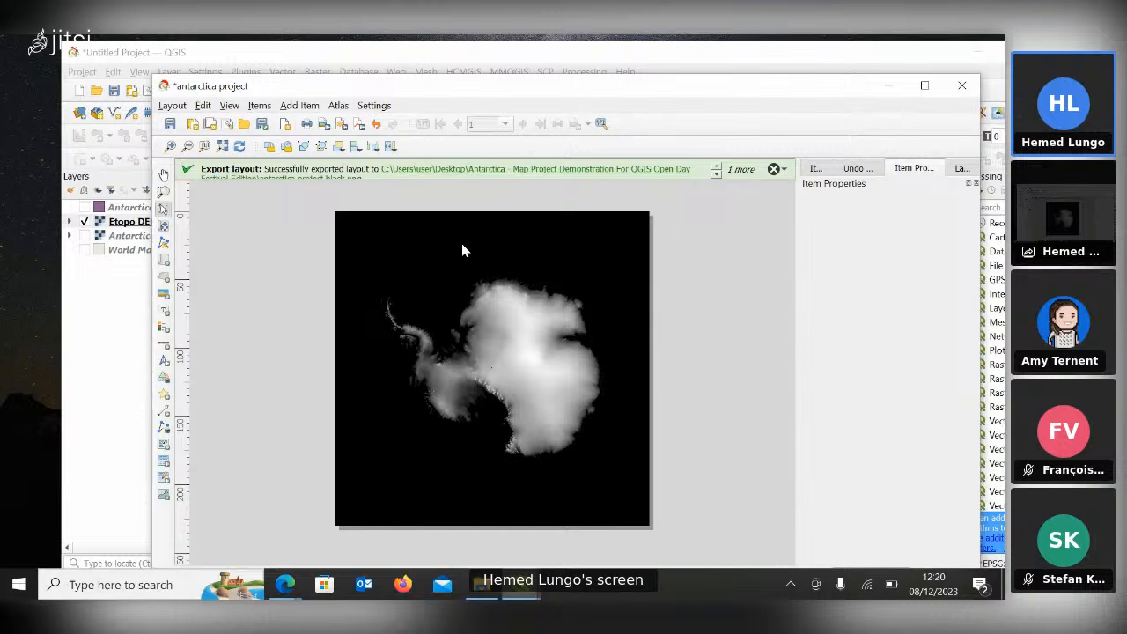
Minimize the layout window, launch Blender 4.0 and dismiss its splash screen to start with the default scene.
left_click(887, 88)
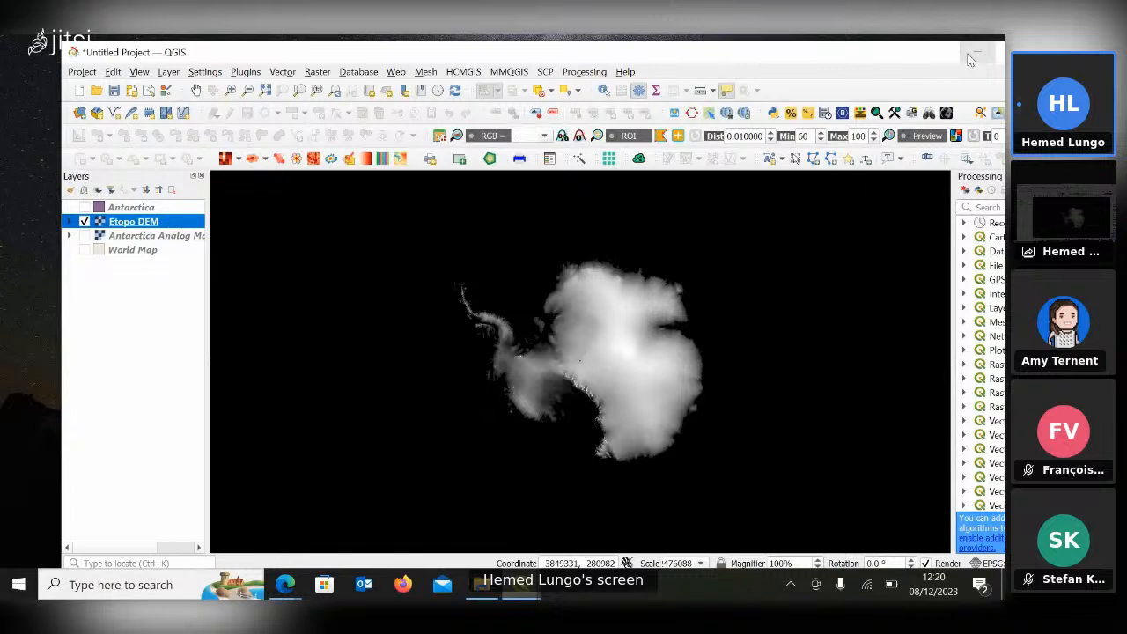
left_click(137, 586)
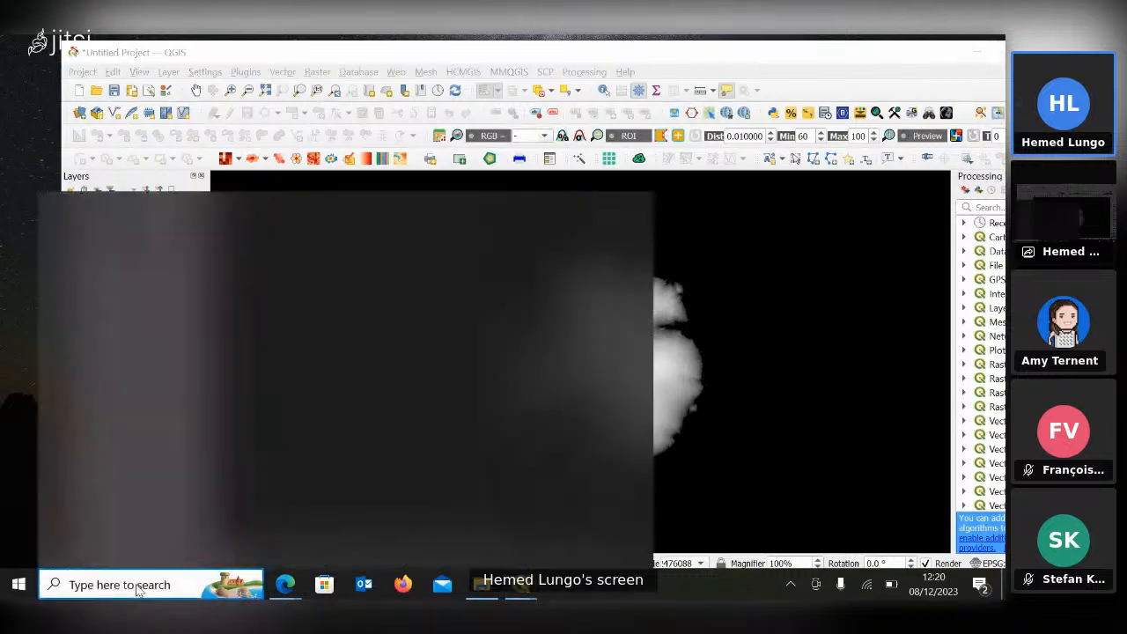
type("ble")
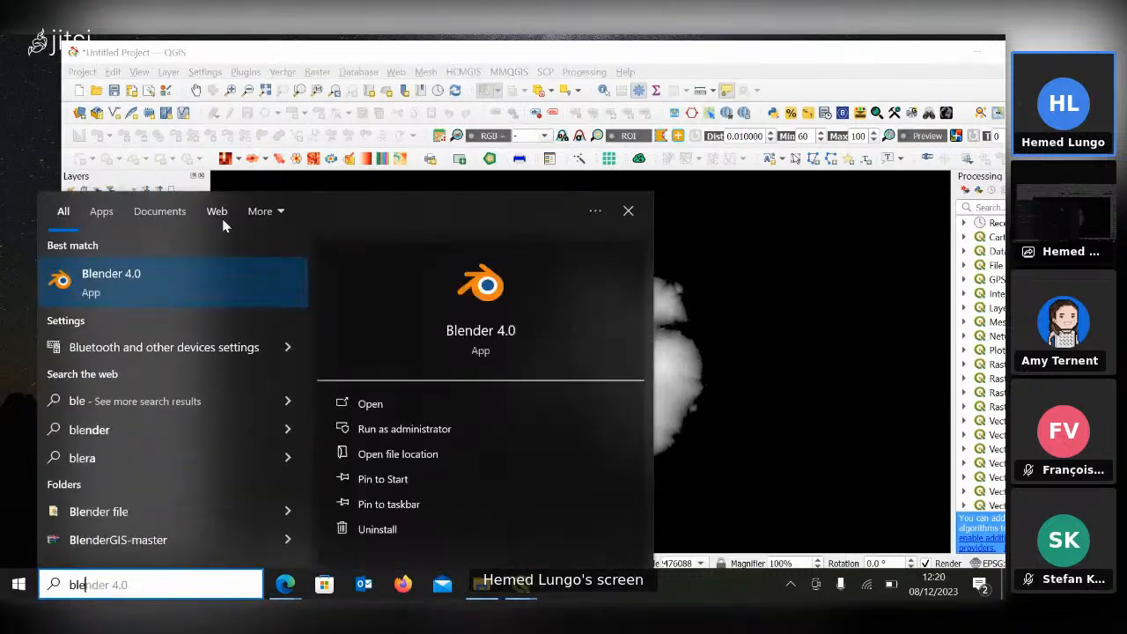
left_click(160, 279)
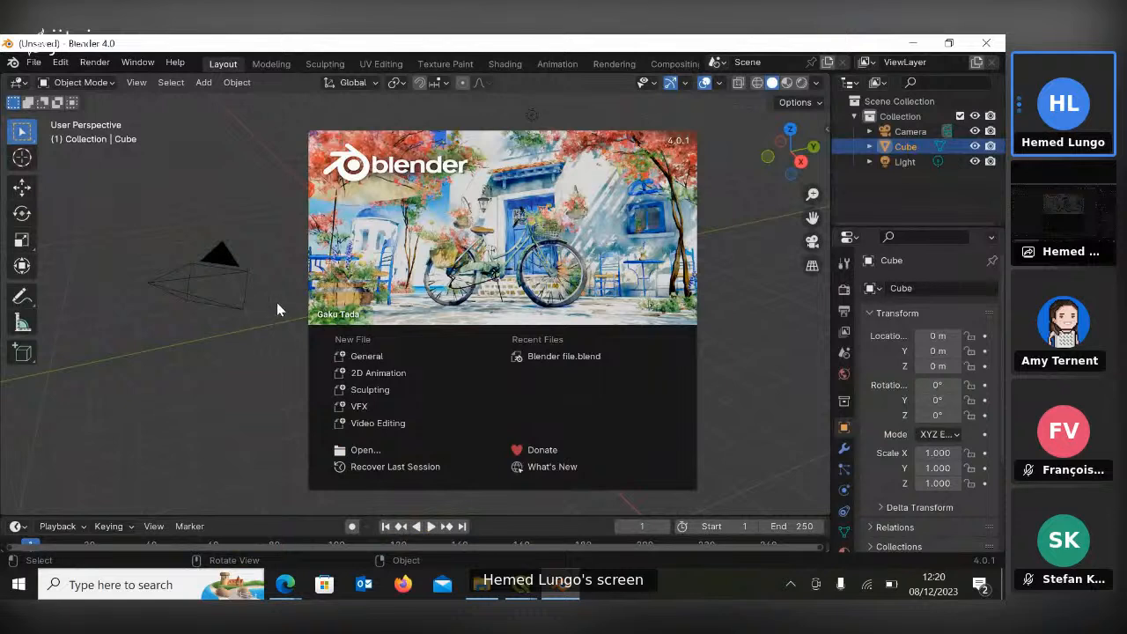
left_click(740, 349)
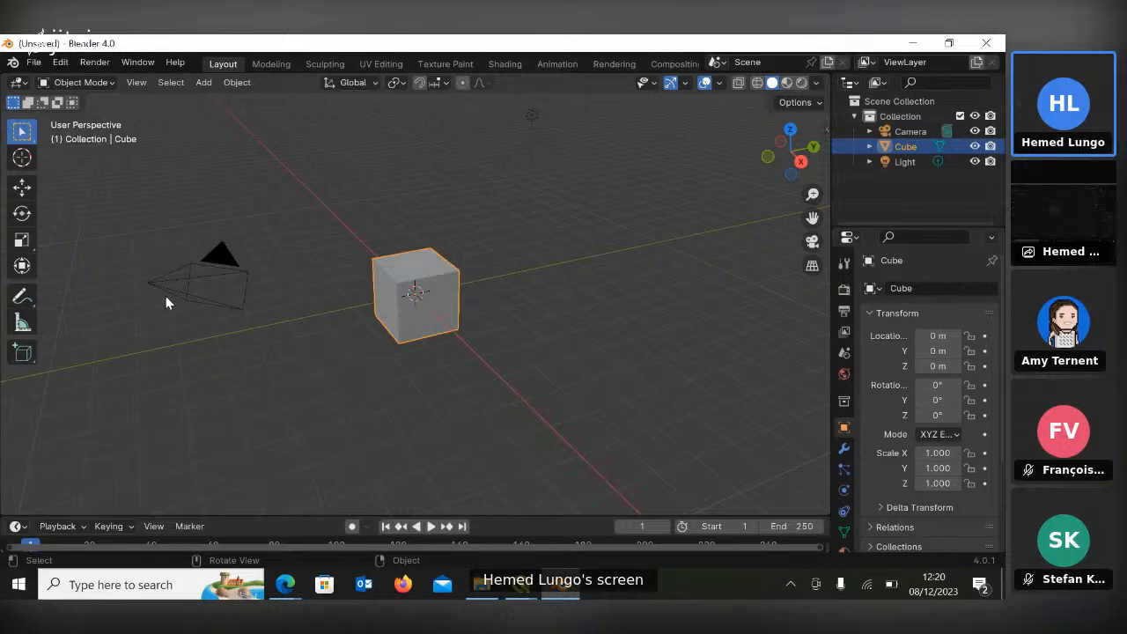
Select the light, cube and camera in turn, and delete the default cube from the scene.
left_click(531, 116)
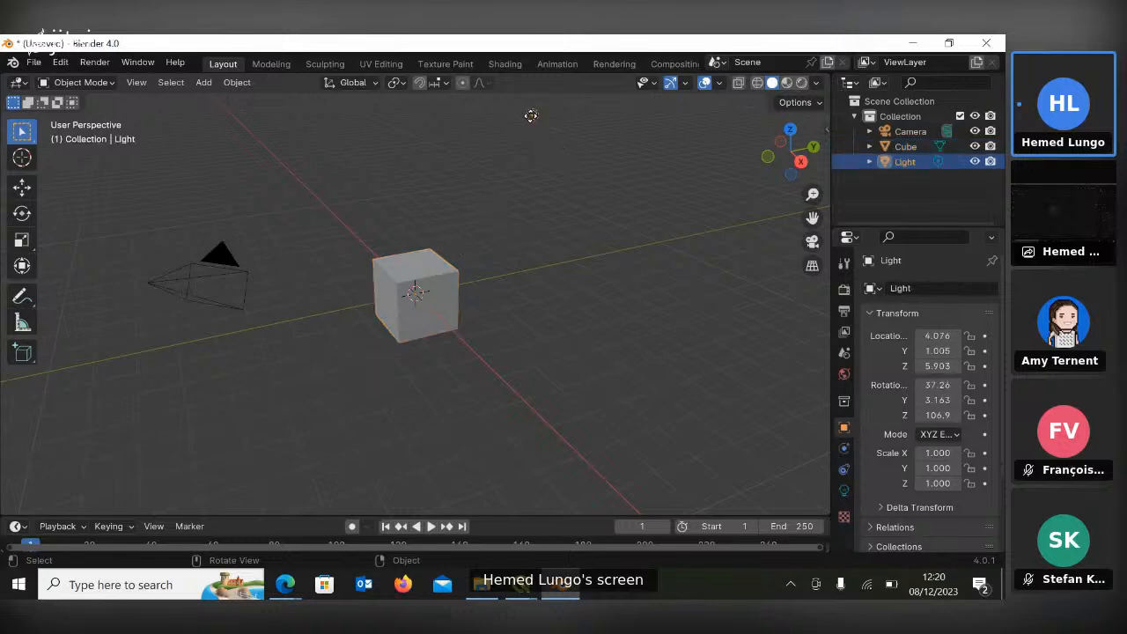
left_click(434, 289)
left_click(153, 286)
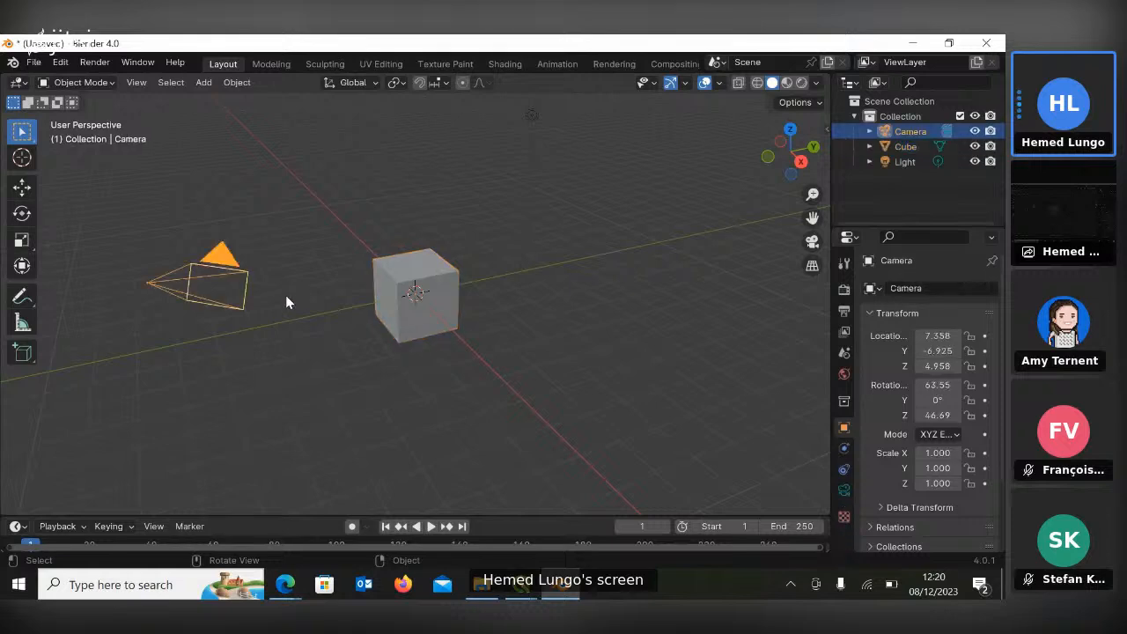
left_click(431, 274)
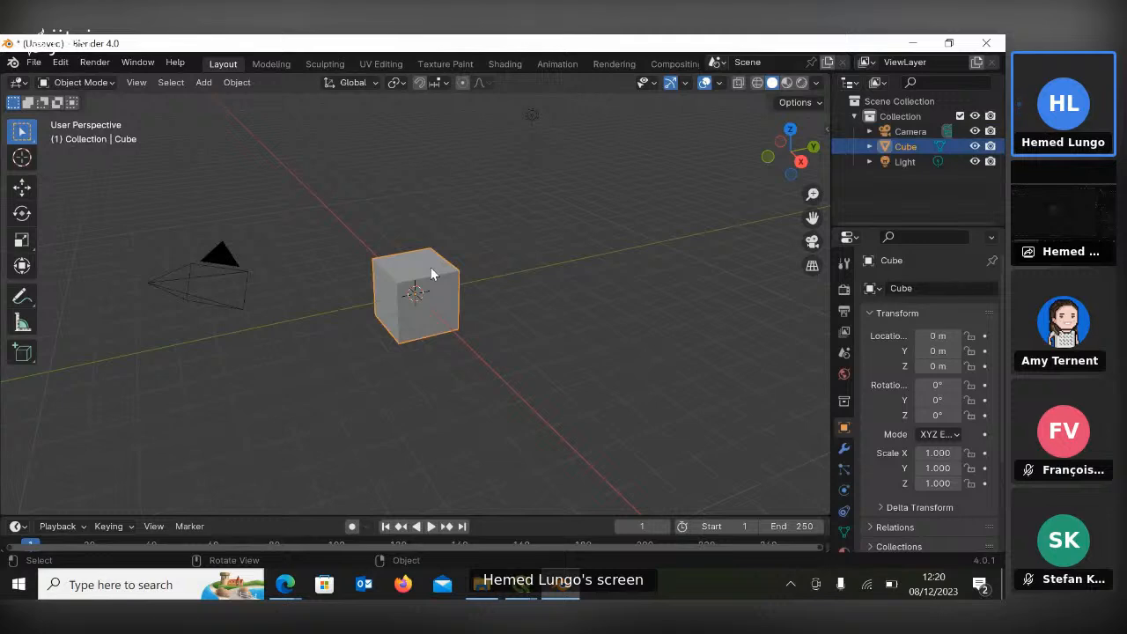
key("Delete")
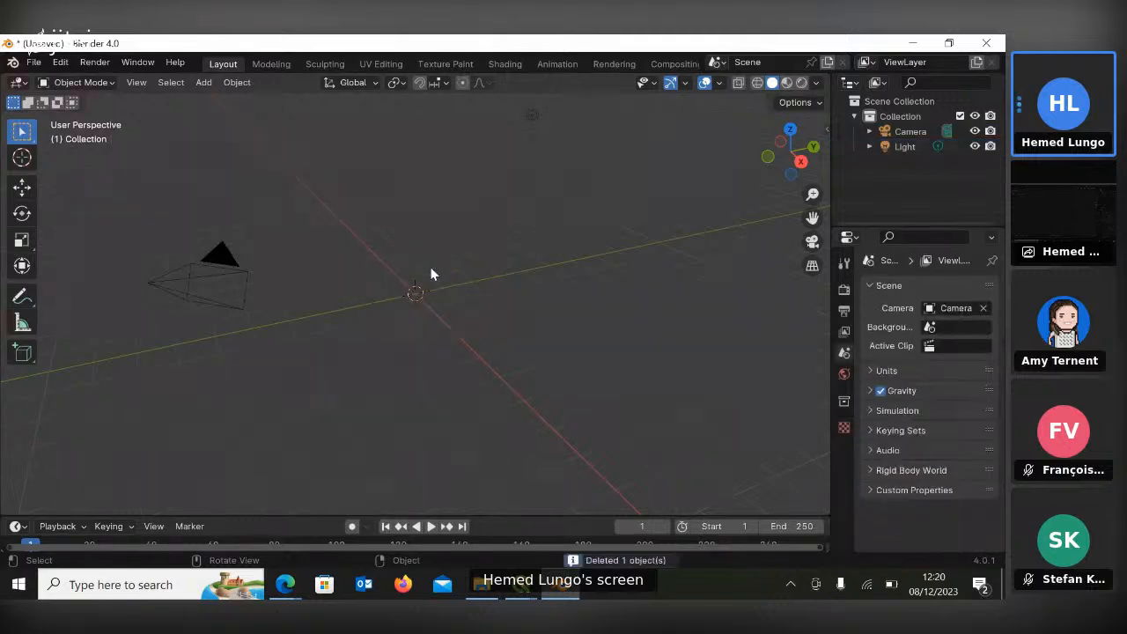
Add a mesh plane at the scene origin and view it from a steeper angle.
left_click(203, 83)
mouse_move(210, 96)
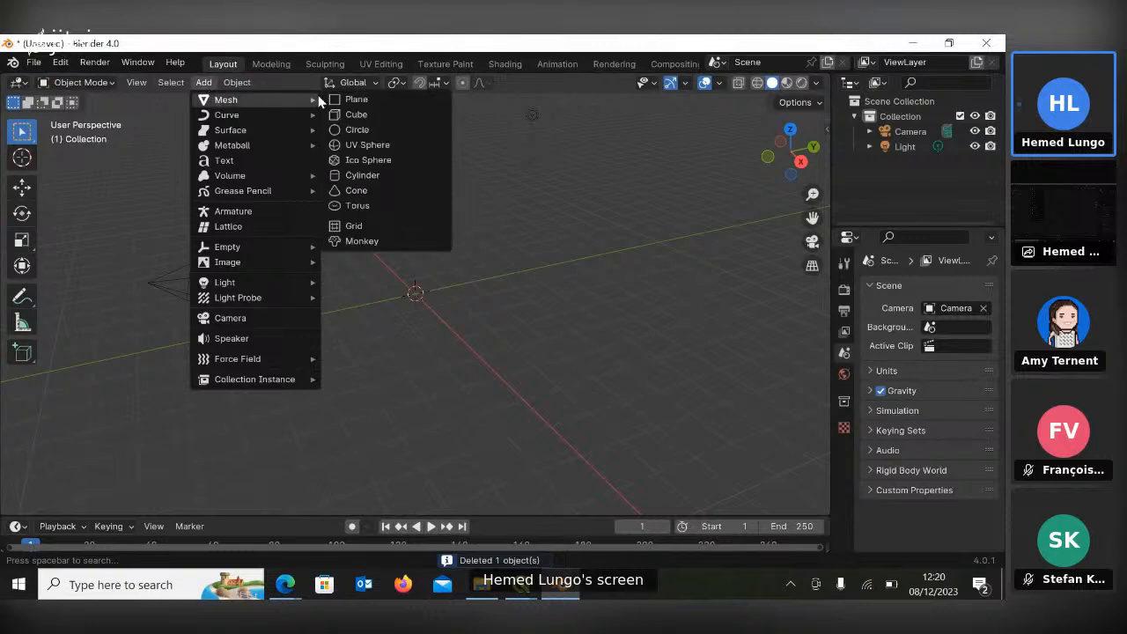
left_click(354, 97)
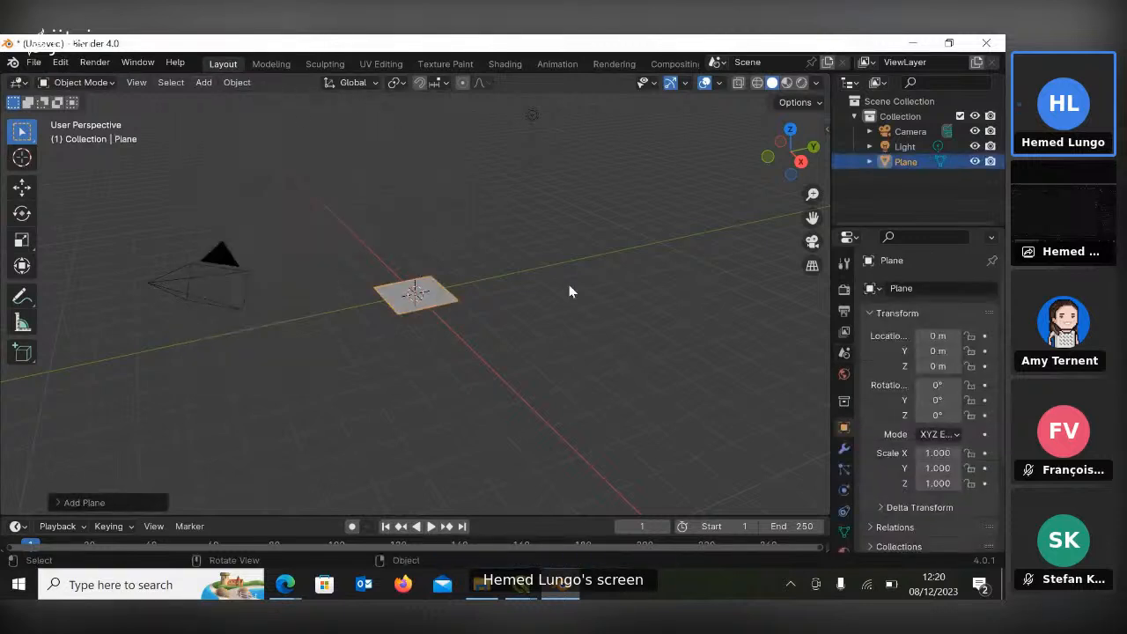
left_click_drag(794, 173, 762, 227)
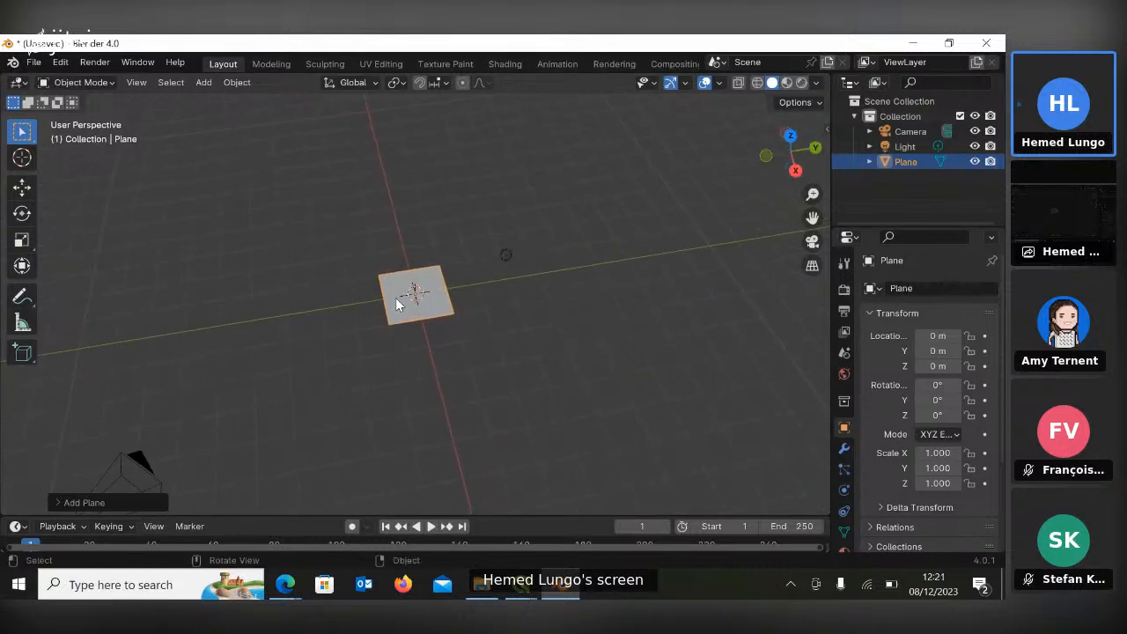
Check the exported color and black images in the Antarctica project folder in File Explorer, and return to Blender.
left_click(481, 585)
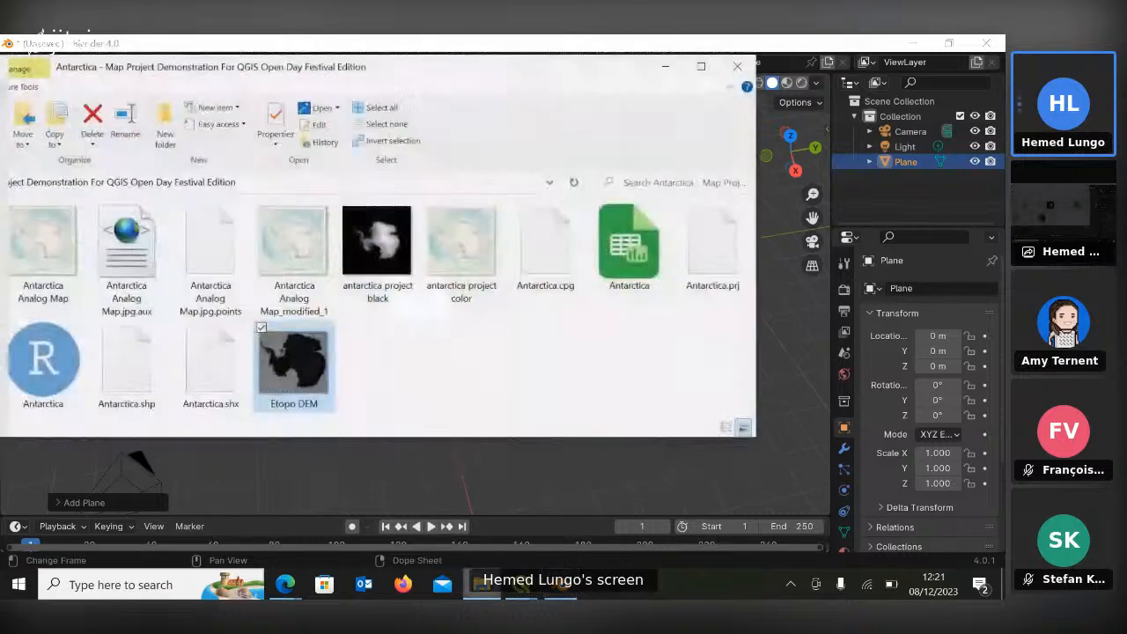
left_click(500, 391)
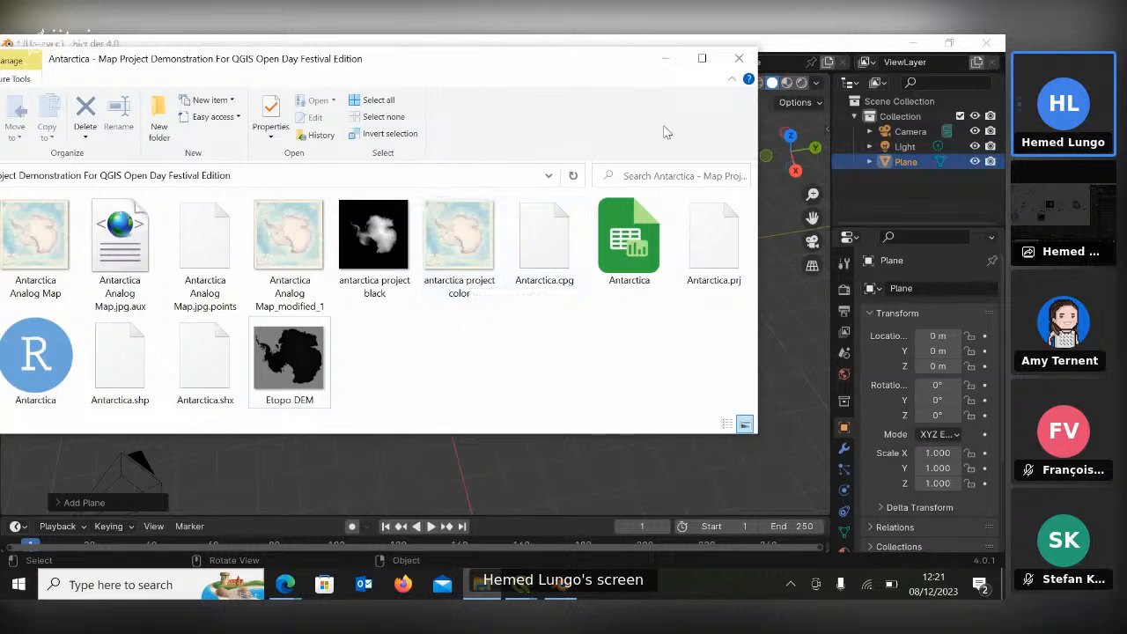
left_click(663, 56)
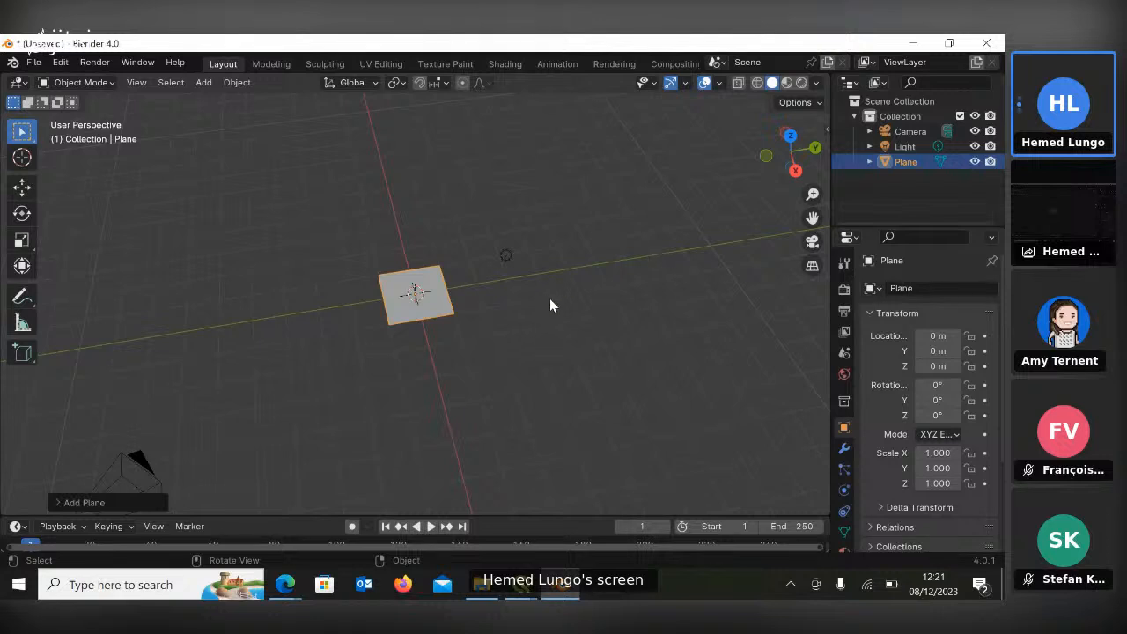
Set the plane's scale to 5.4 in both X and Y.
left_click(826, 126)
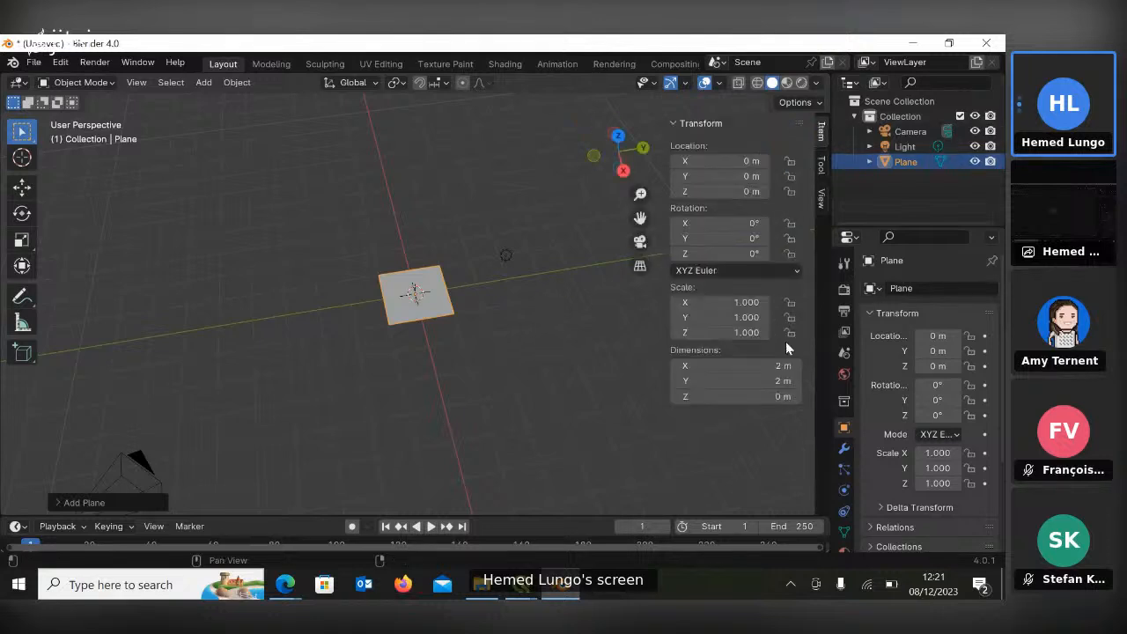
left_click(742, 303)
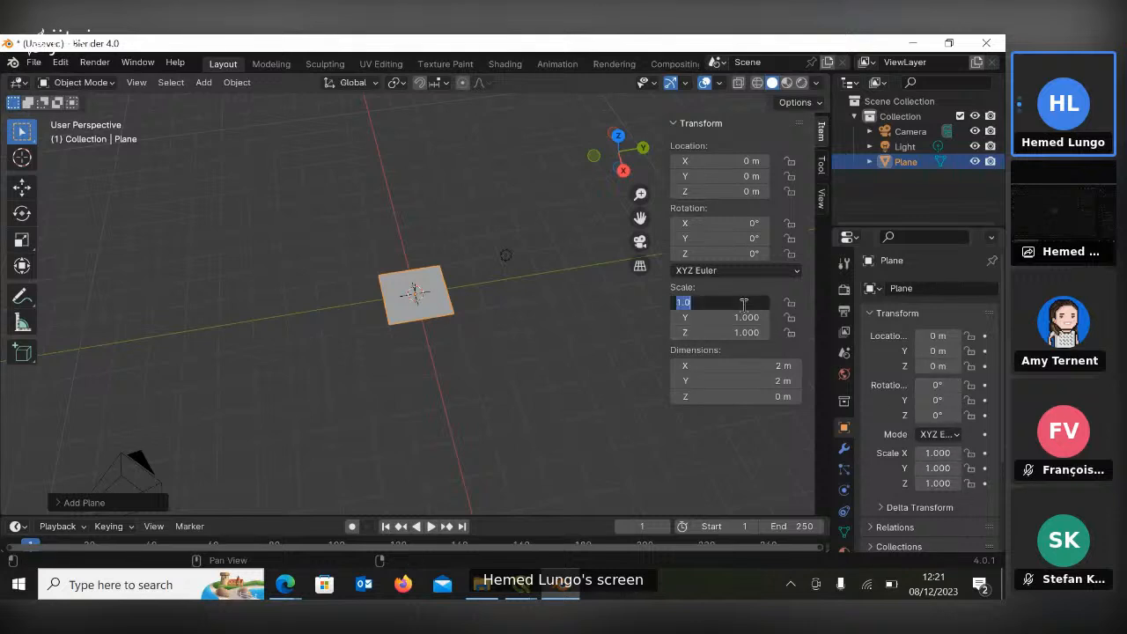
key("BackSpace")
type("5.4")
key("Return")
left_click(728, 318)
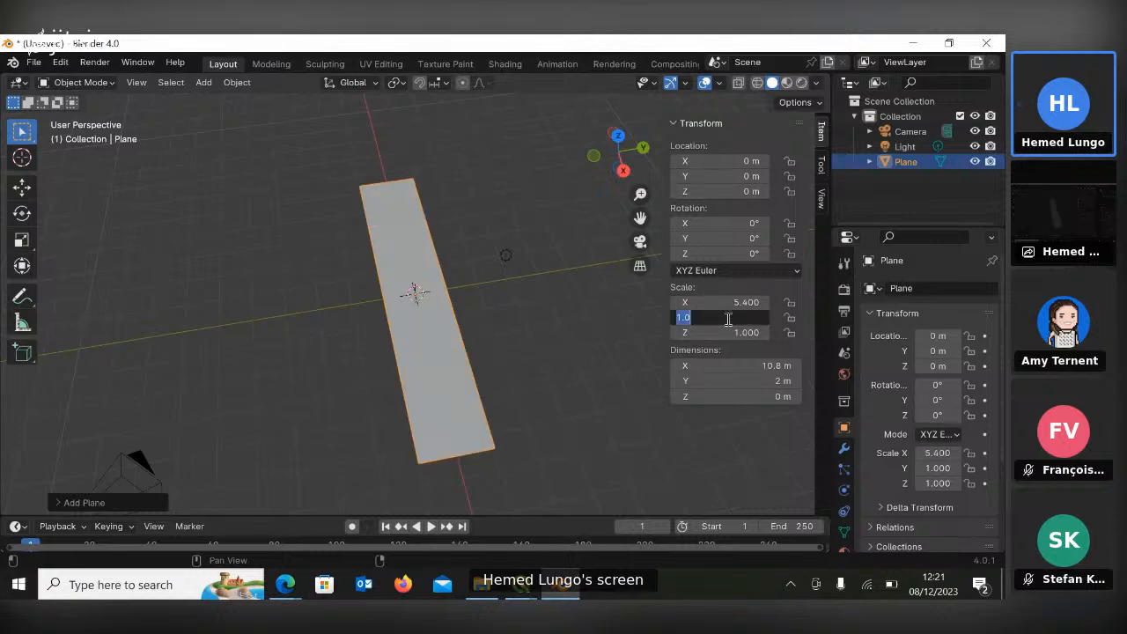
type("5.4")
key("Return")
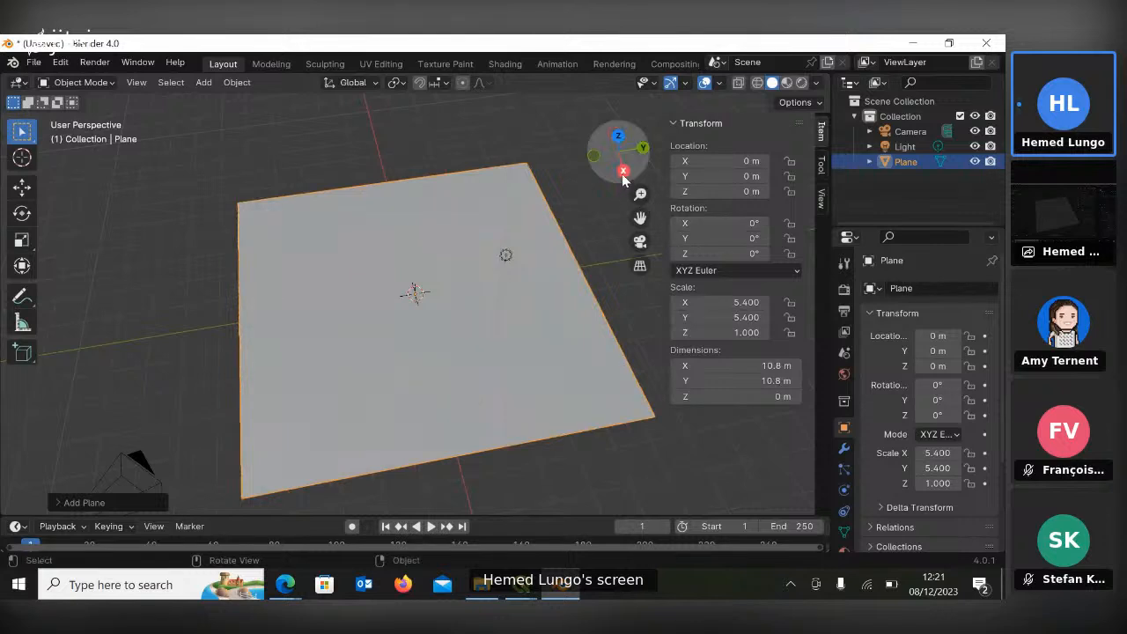
Subdivide the plane's mesh in Edit Mode with 100 cuts, and return to Object Mode.
left_click_drag(623, 176, 579, 132)
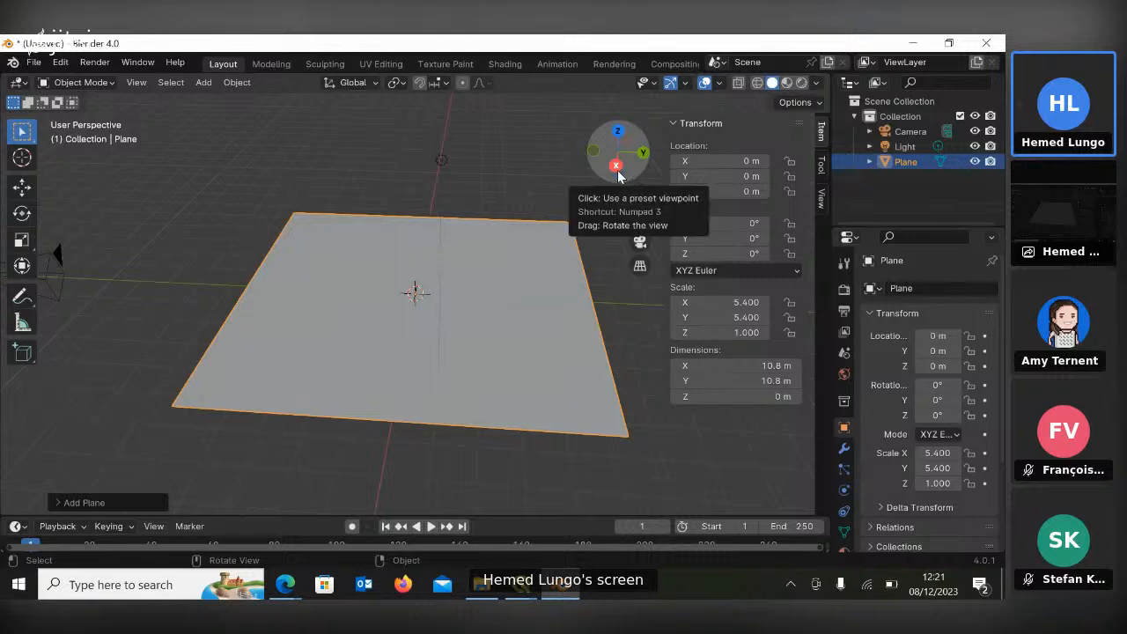
left_click_drag(618, 171, 631, 181)
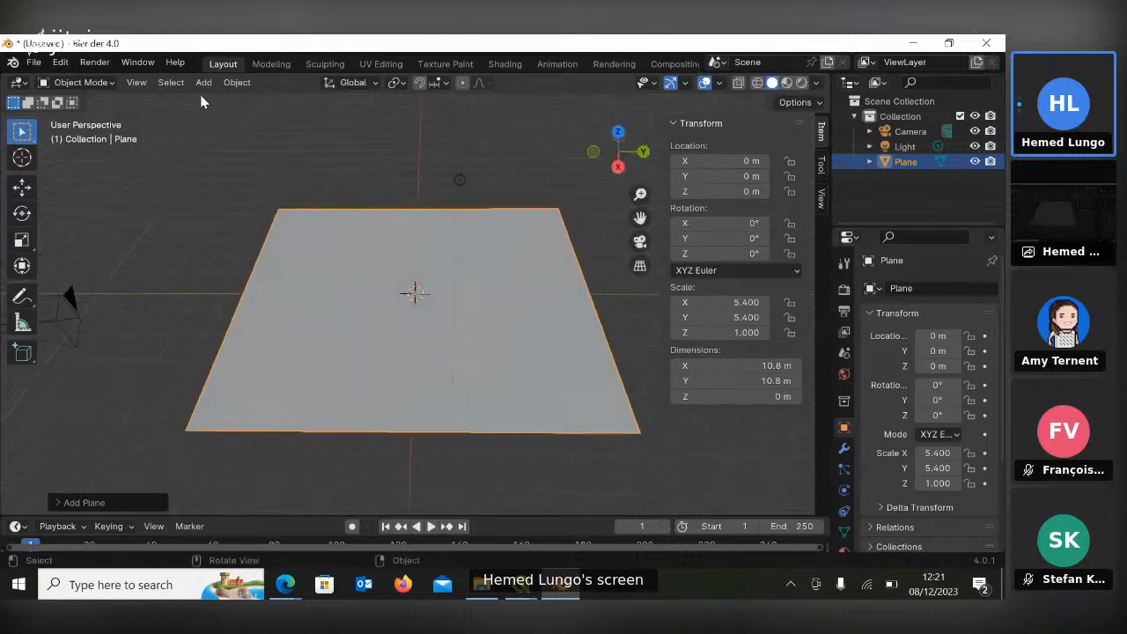
left_click(94, 81)
left_click(88, 116)
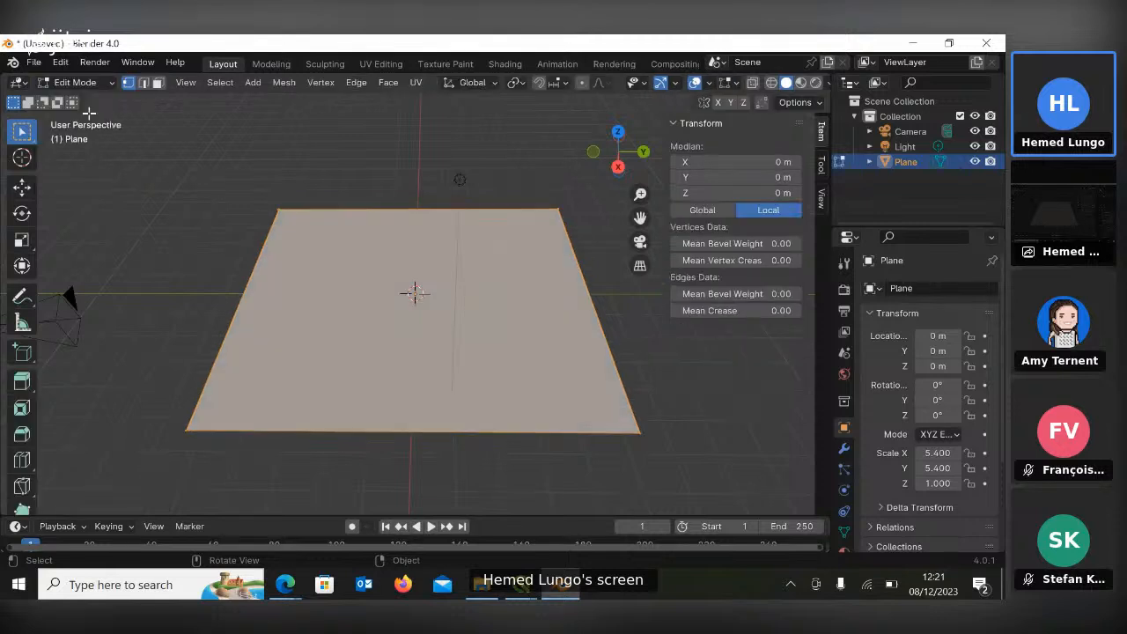
right_click(349, 231)
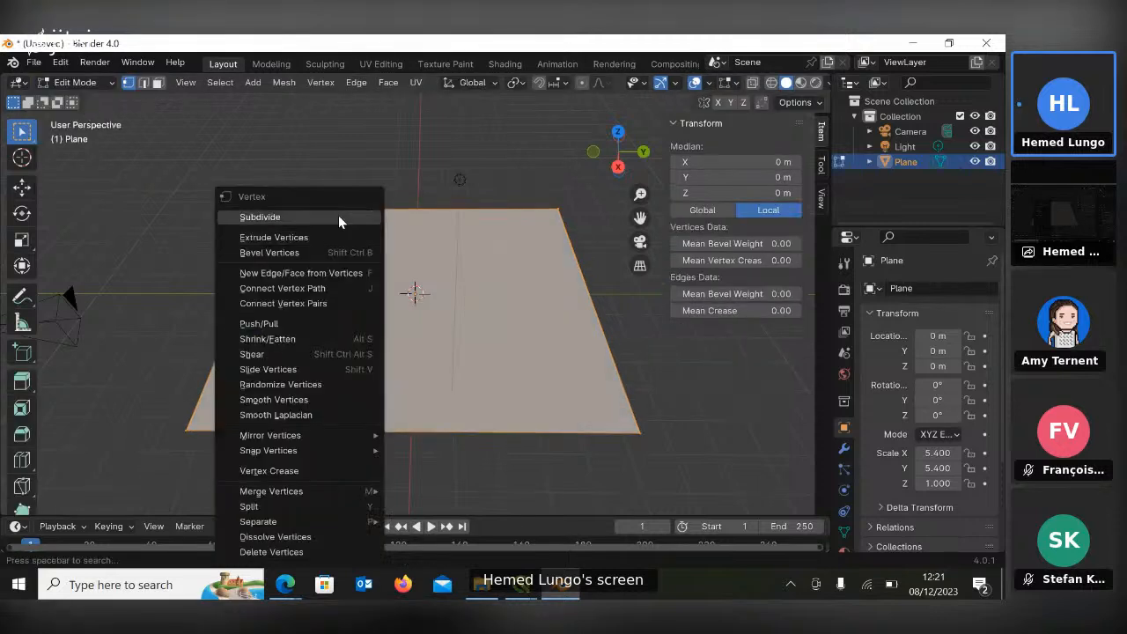
left_click(336, 215)
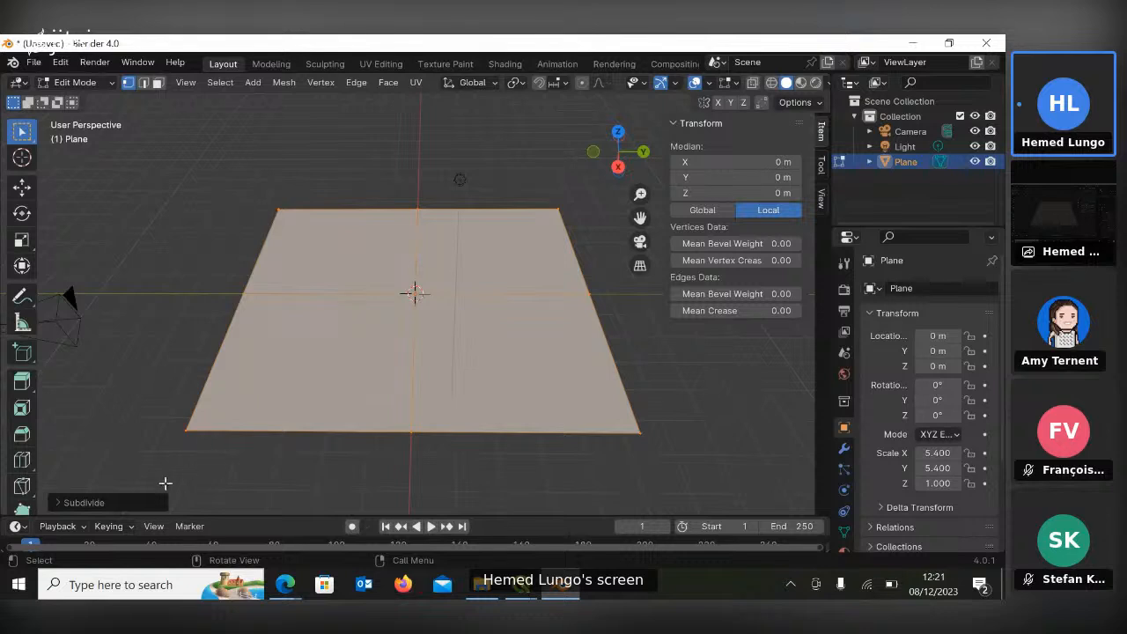
left_click(130, 499)
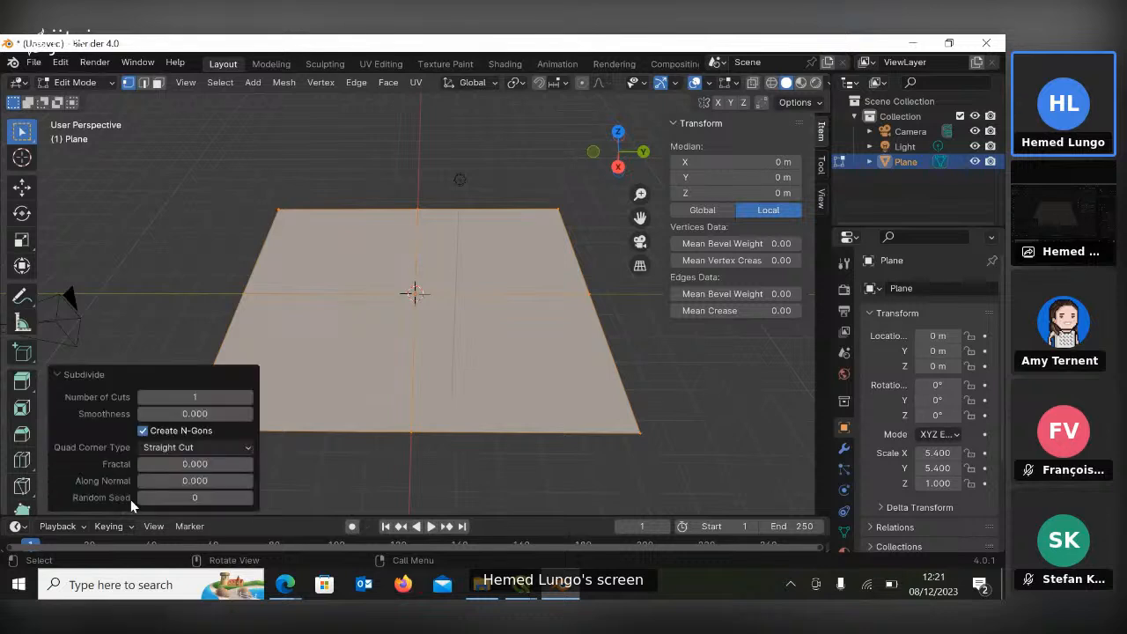
left_click(219, 398)
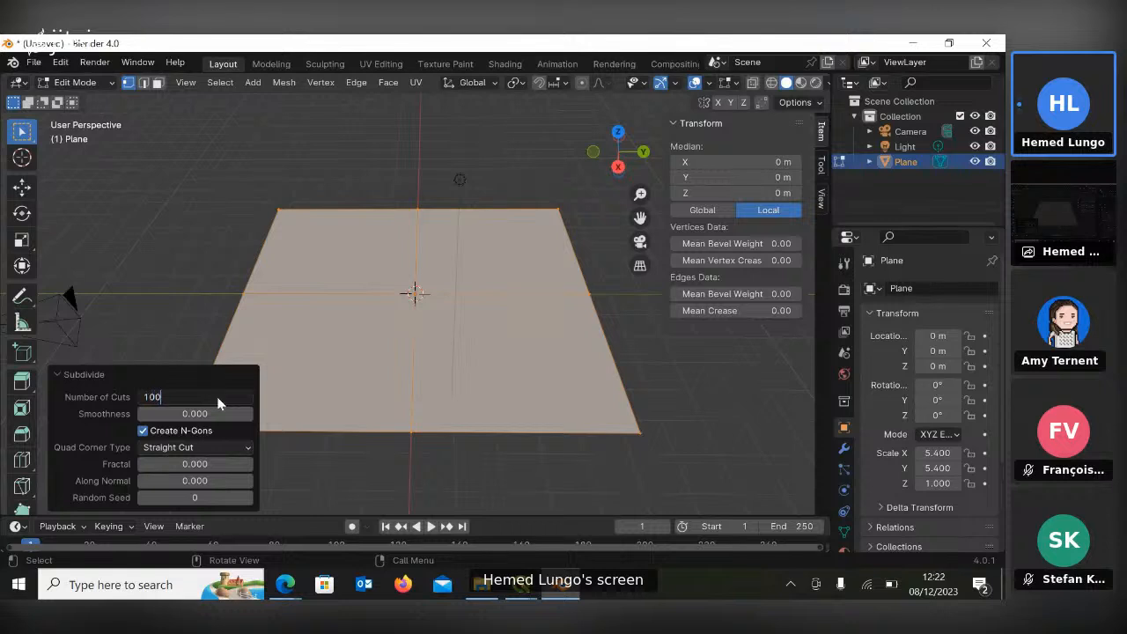
key("Return")
left_click(217, 397)
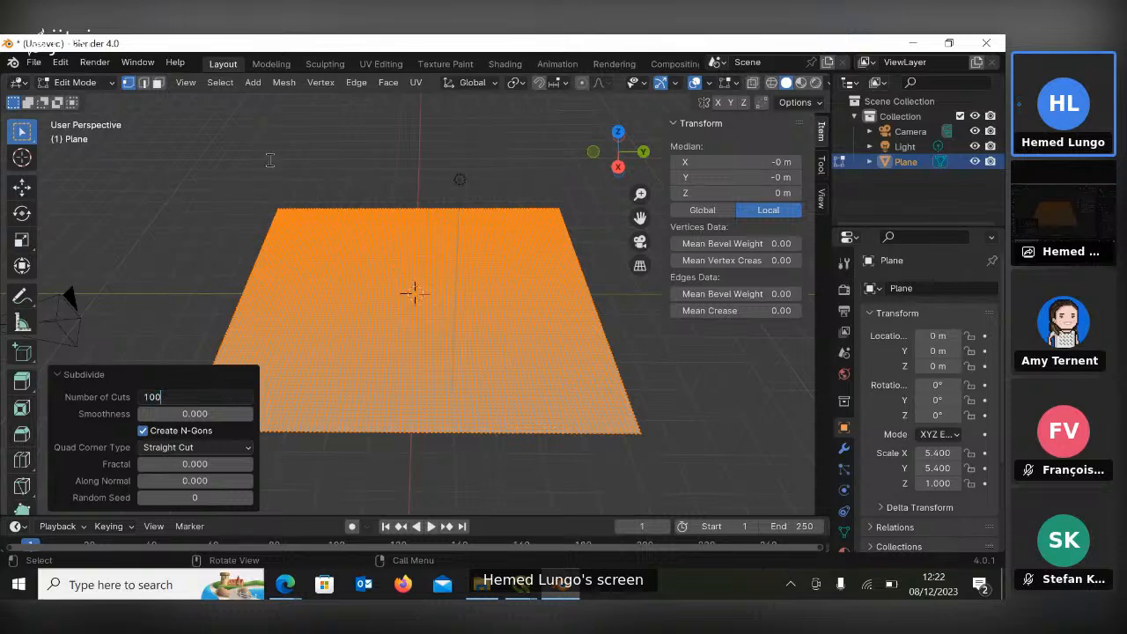
left_click(103, 85)
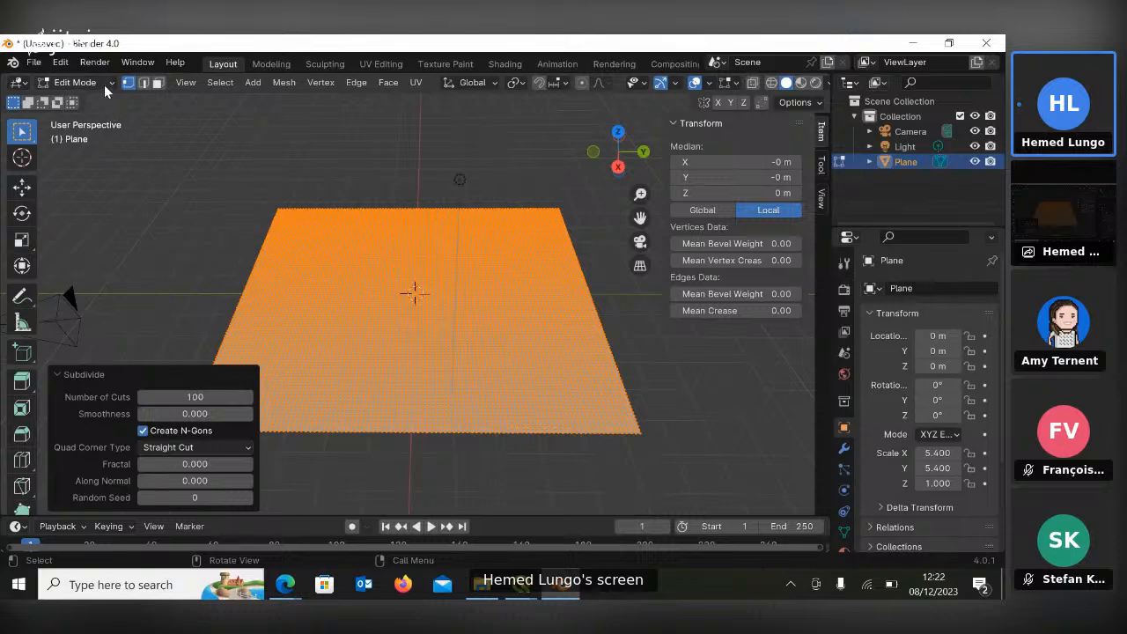
left_click(104, 85)
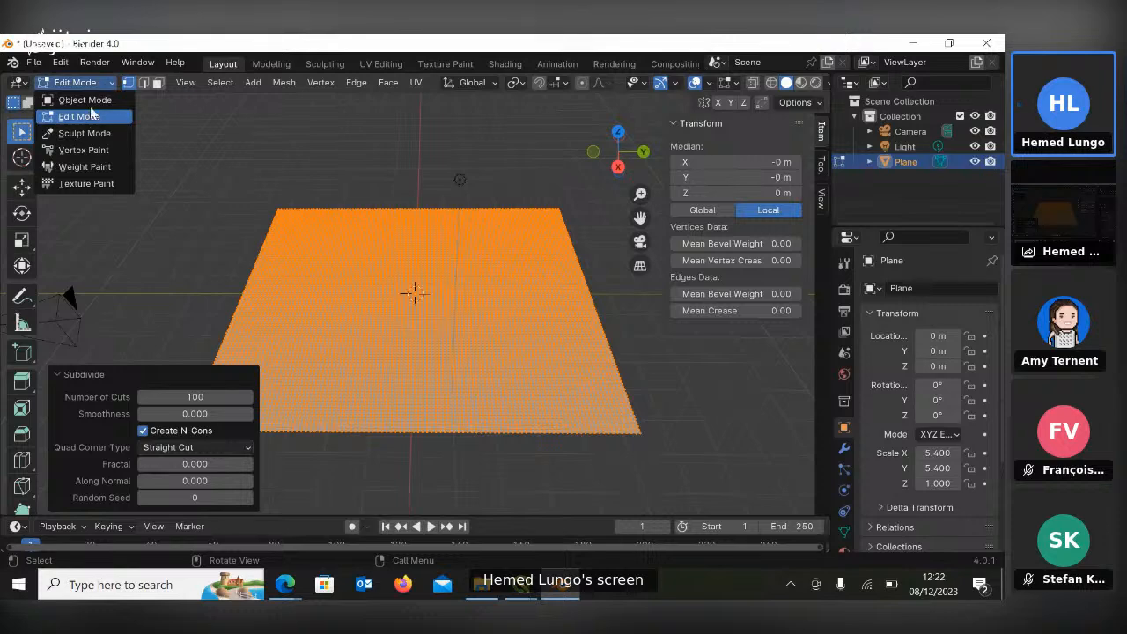
Return to Object Mode and add a Displace modifier to the subdivided plane.
left_click(88, 100)
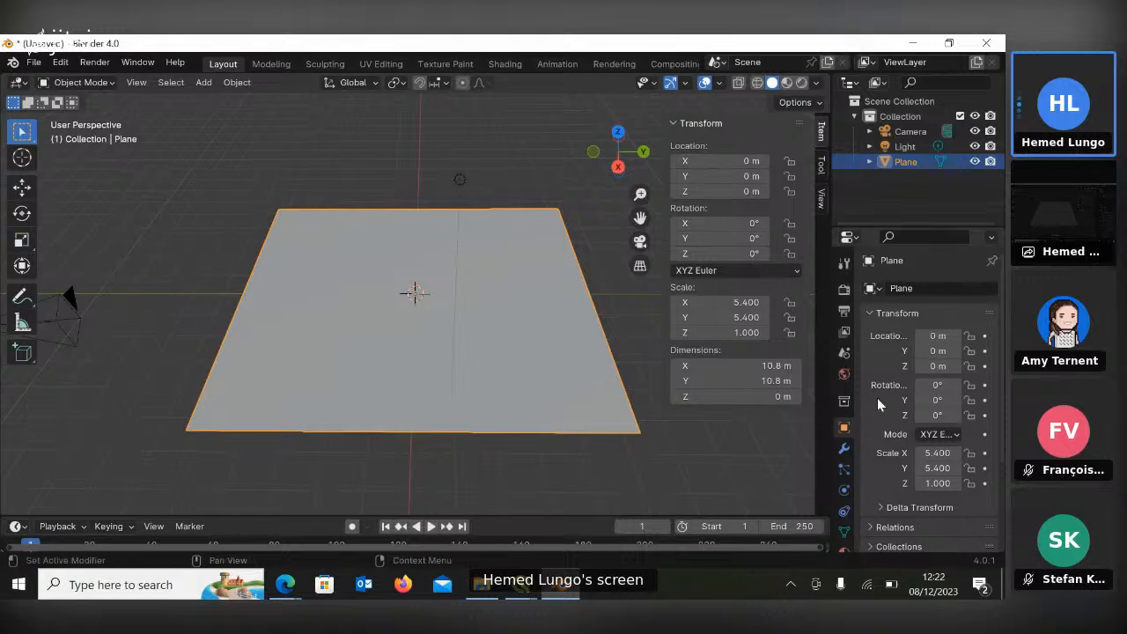
left_click_drag(887, 228, 886, 169)
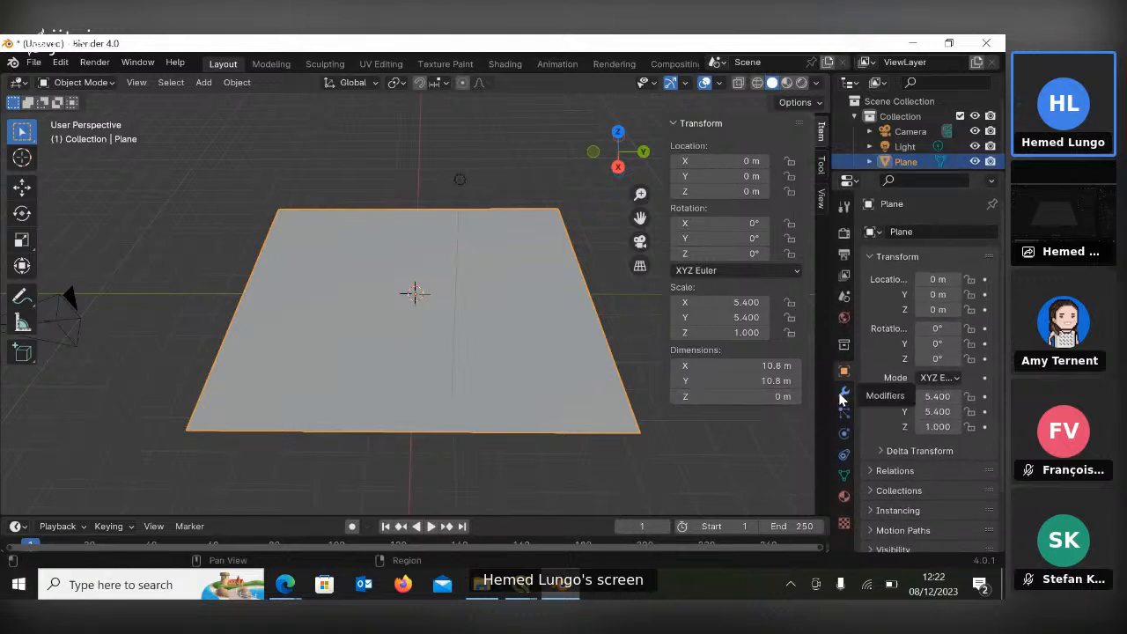
left_click(841, 394)
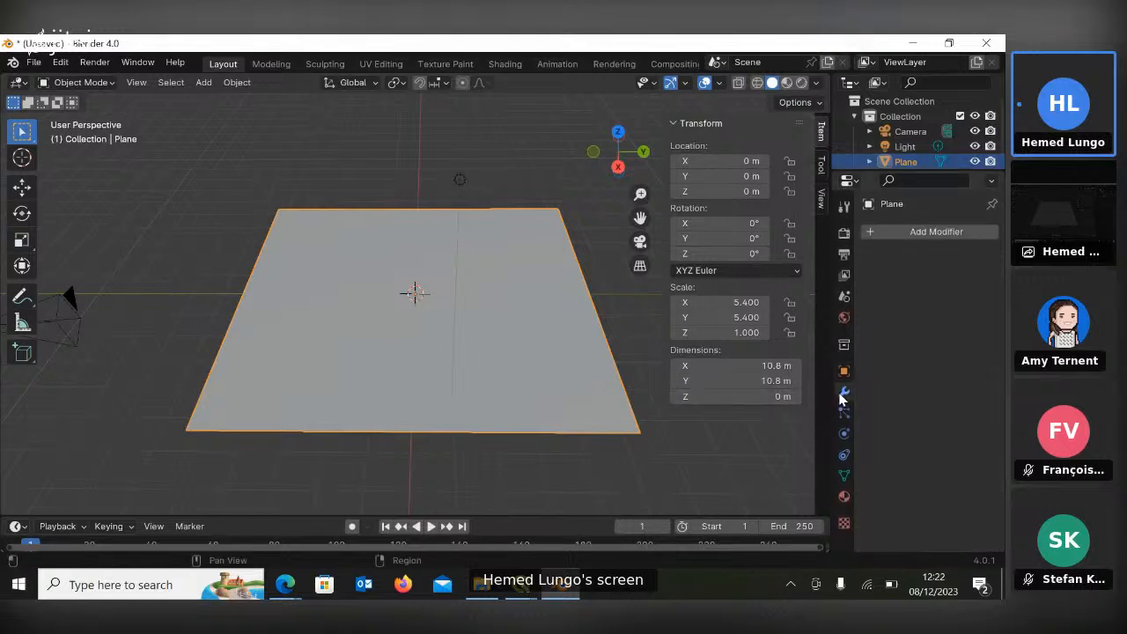
left_click(930, 234)
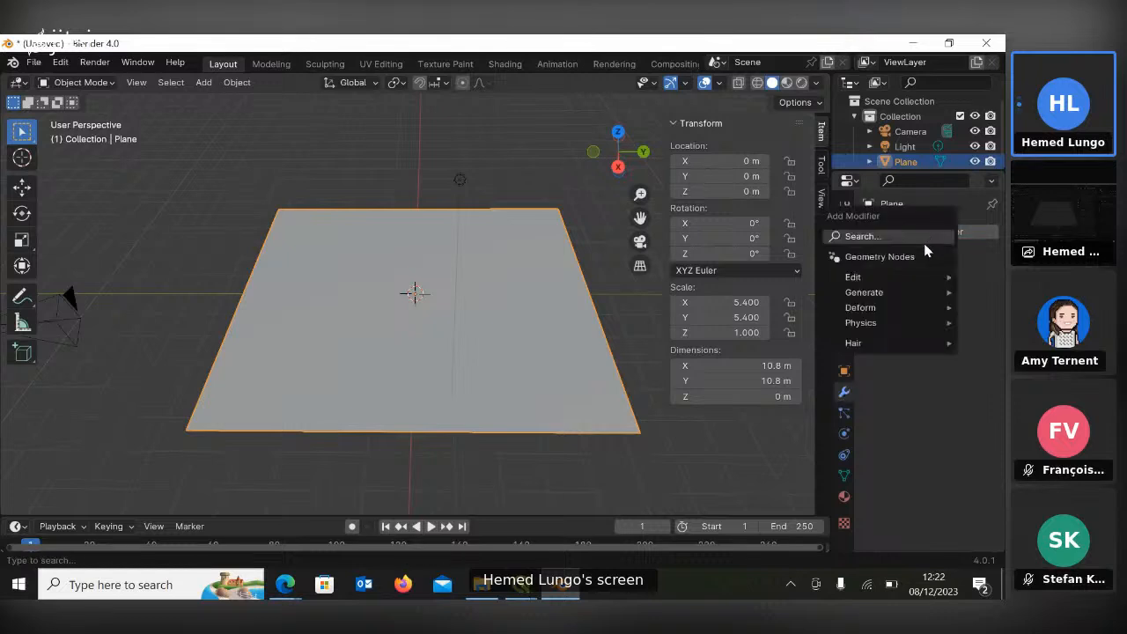
left_click(975, 236)
left_click(969, 240)
mouse_move(926, 288)
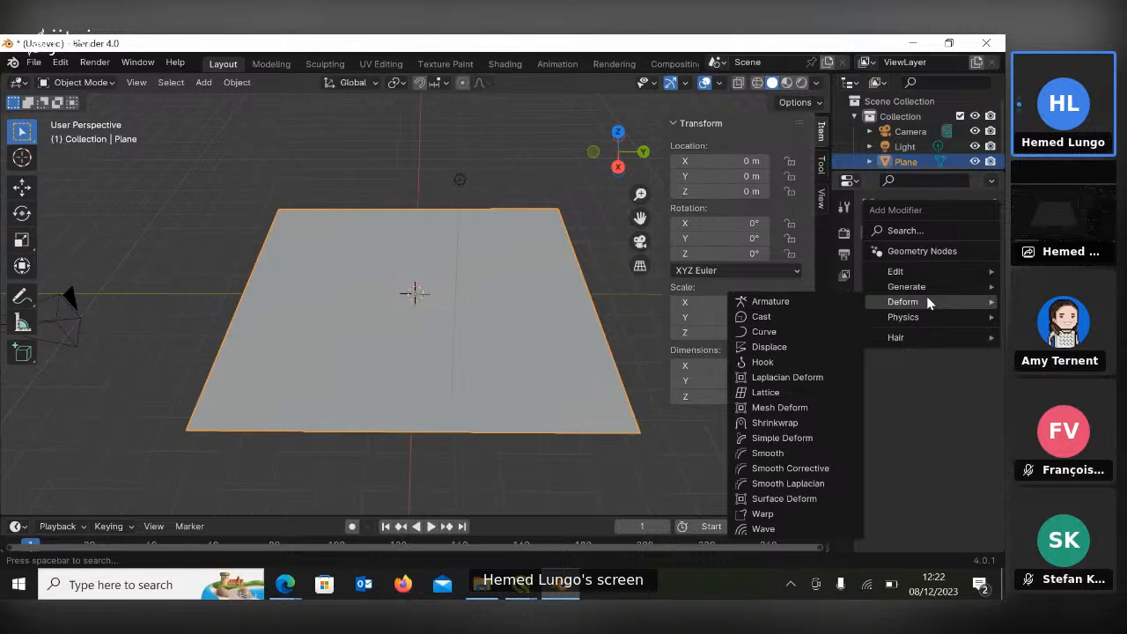
left_click(769, 348)
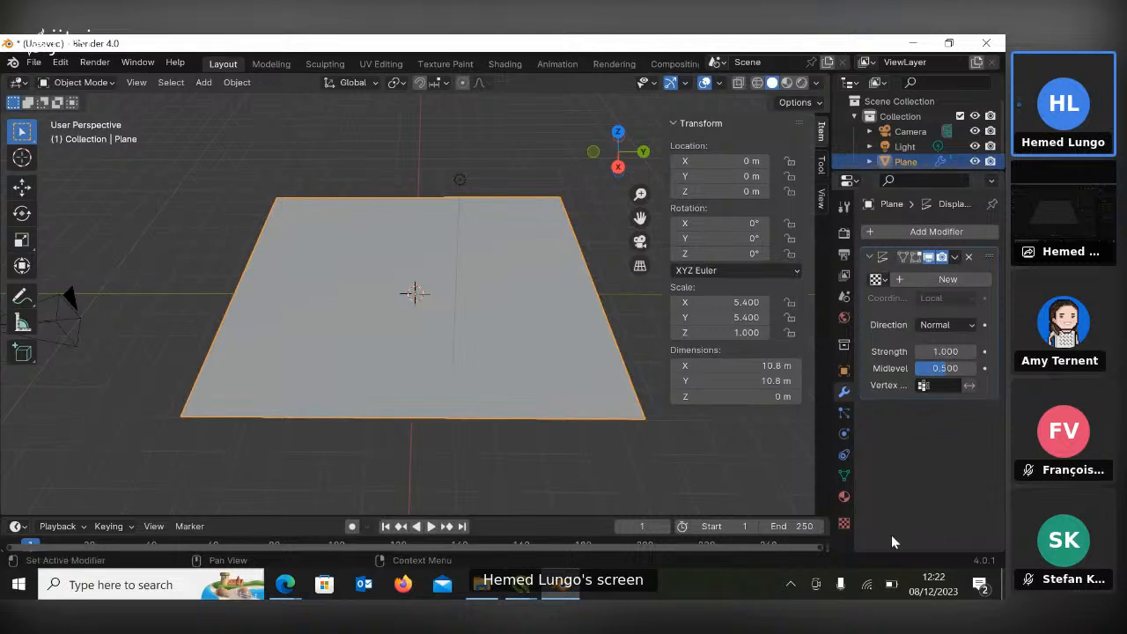
Create a new texture for the Displace modifier and load the image "antarctica project black.png" from the Antarctica project folder on the Desktop.
left_click(844, 526)
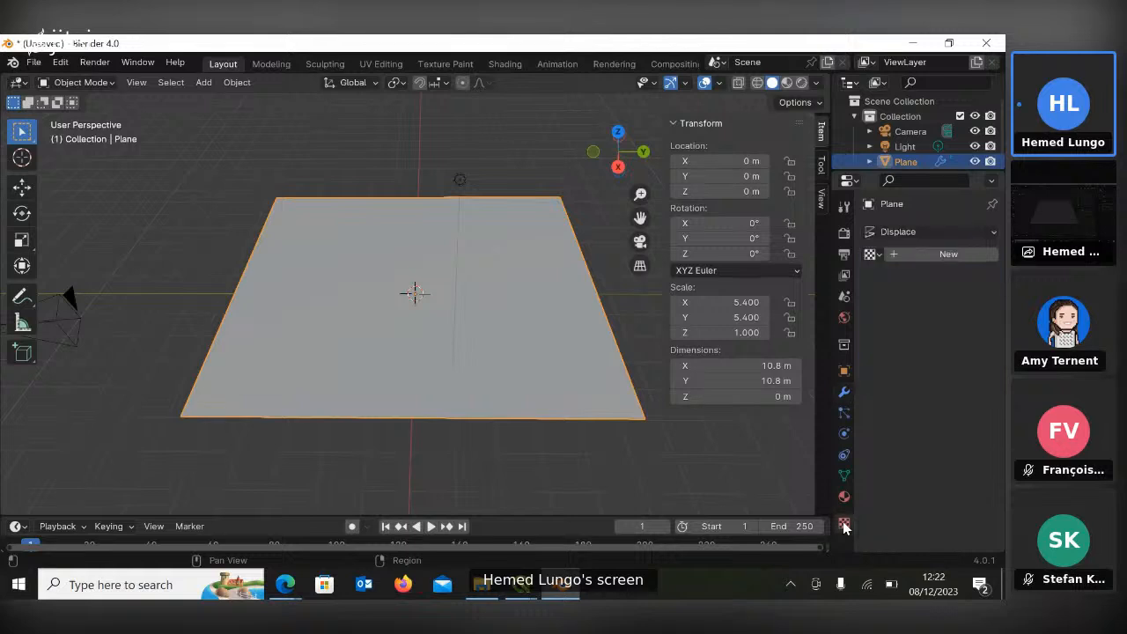
left_click(912, 255)
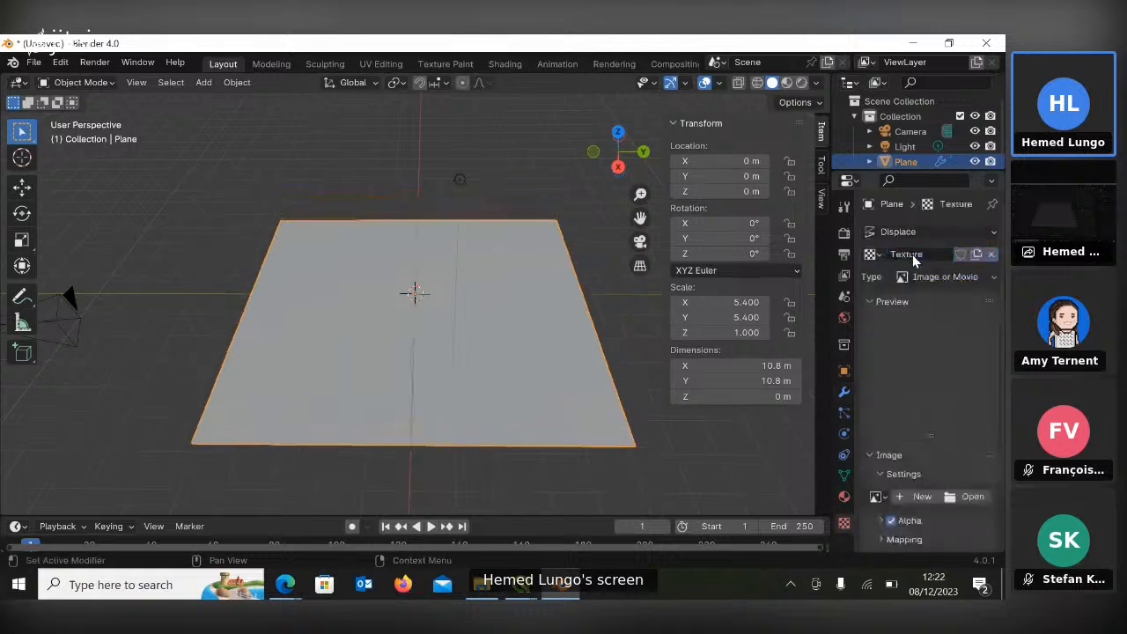
left_click(972, 496)
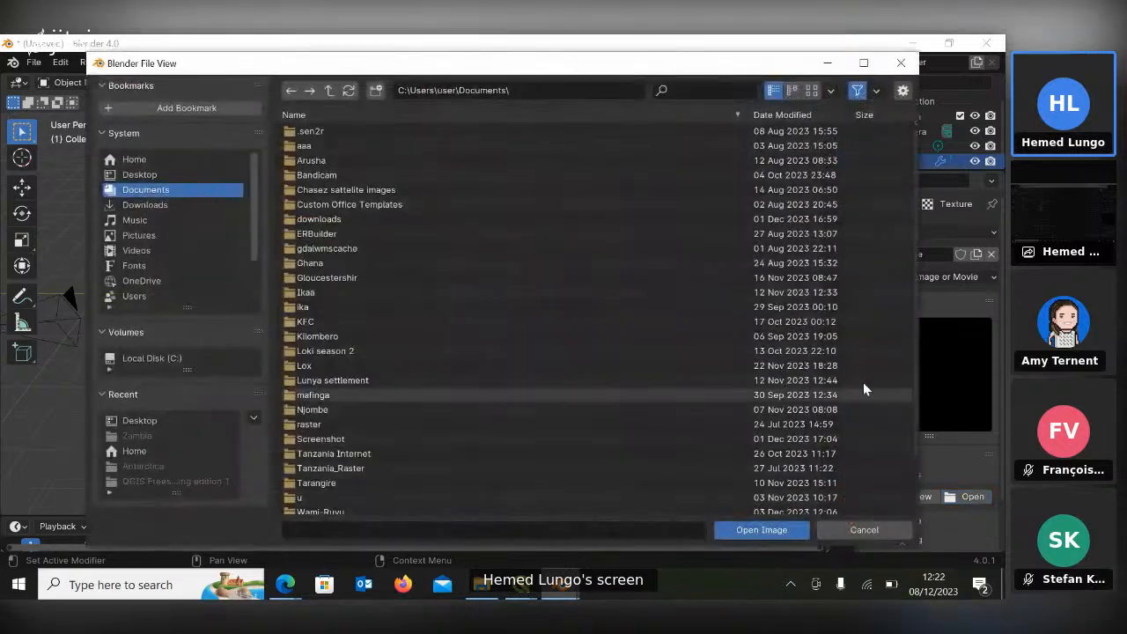
left_click(141, 175)
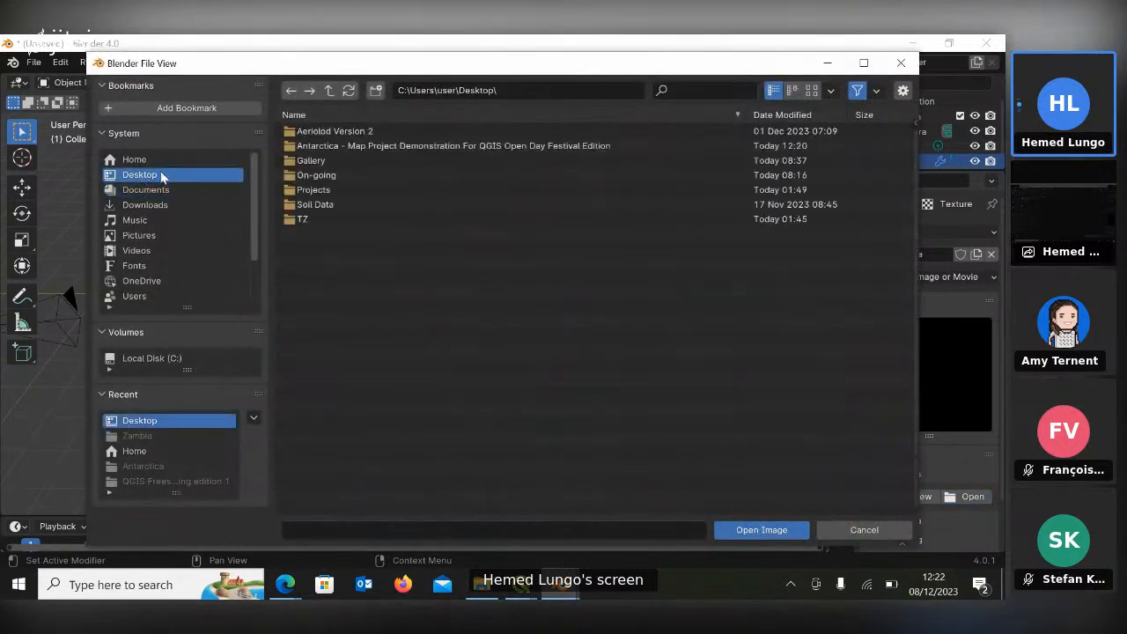
double_click(354, 145)
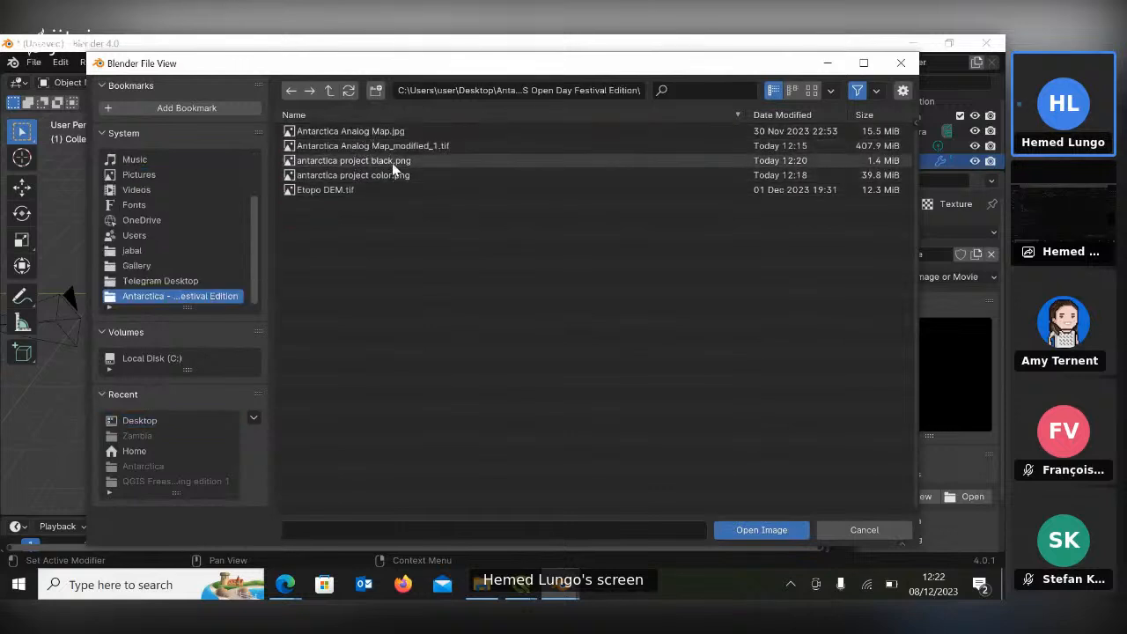
left_click(392, 162)
left_click(773, 529)
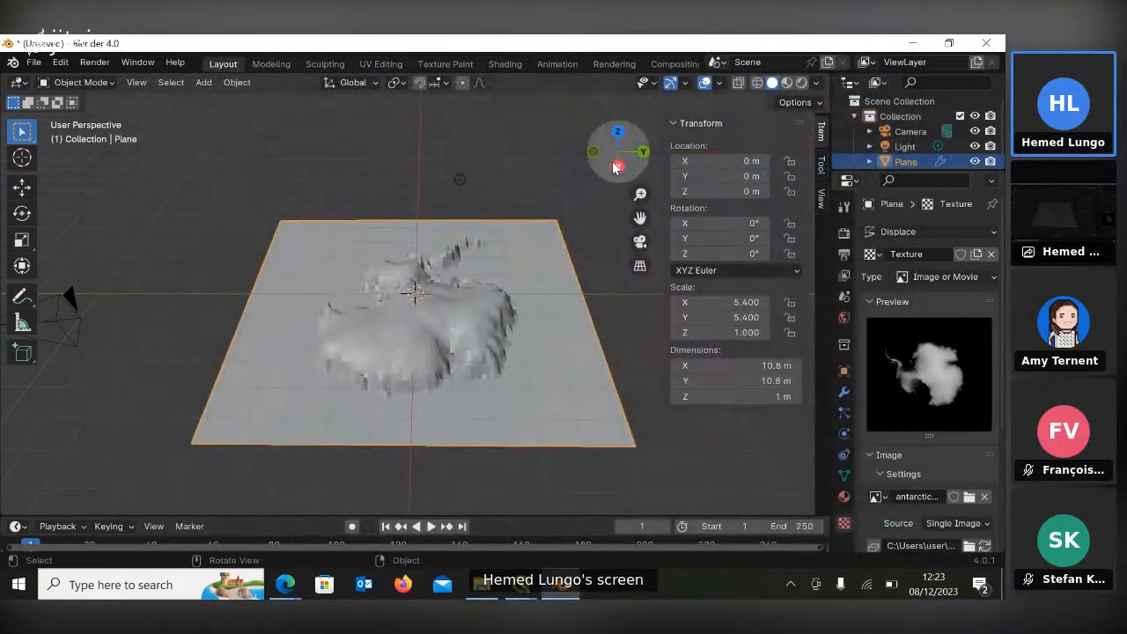
Add a Subdivision Surface modifier to the plane, place it above the Displace modifier and set its viewport levels to 3.
left_click_drag(619, 151, 793, 262)
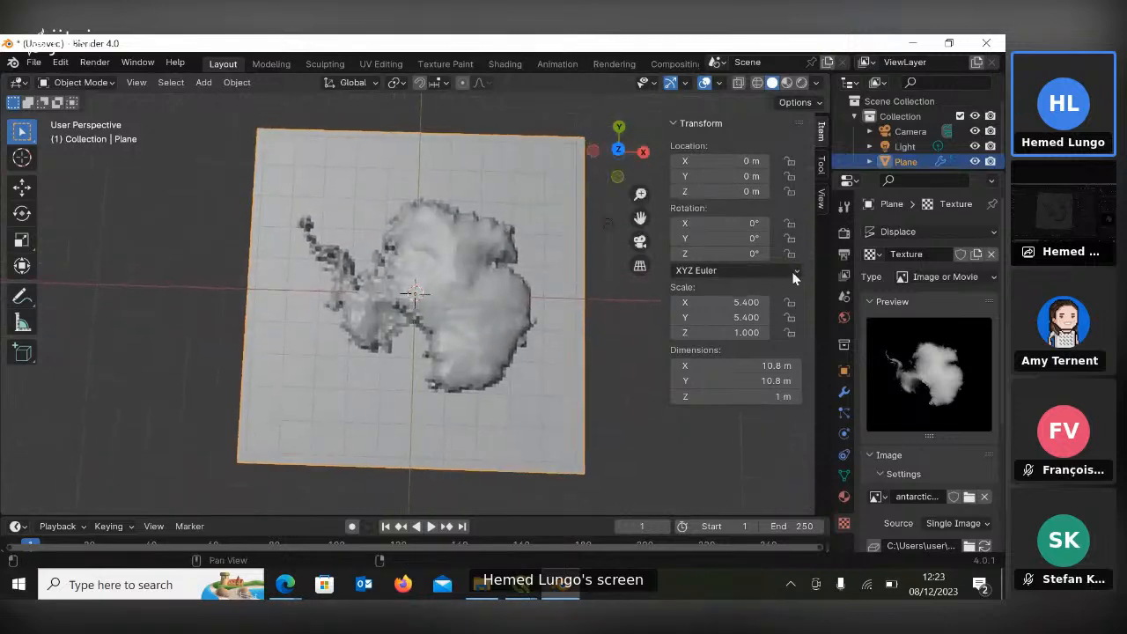
left_click(845, 393)
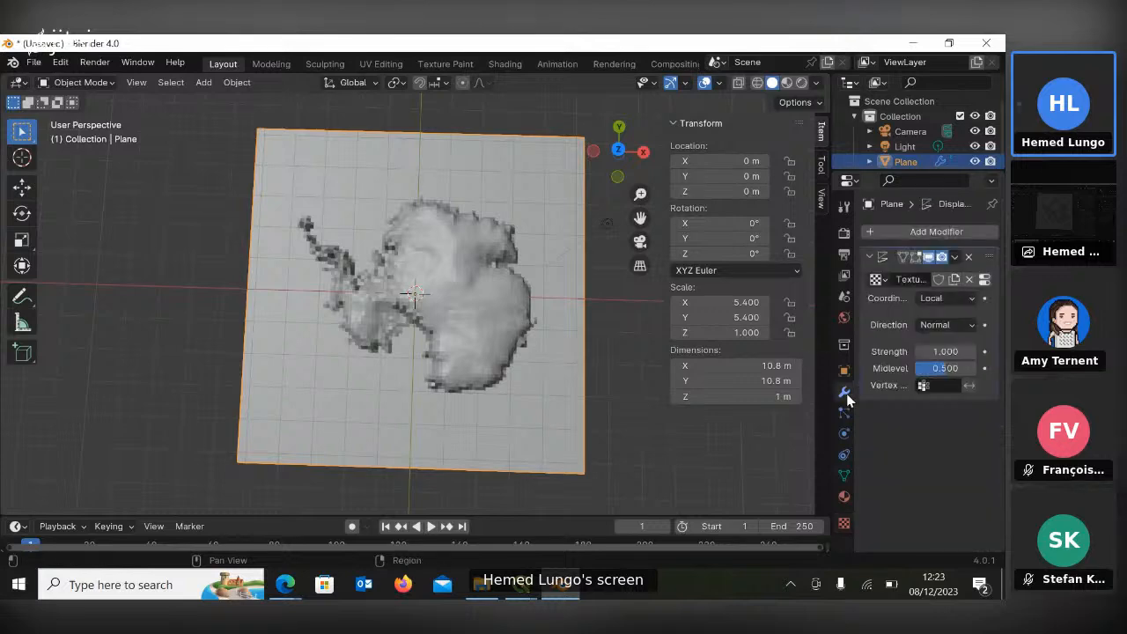
left_click(966, 233)
mouse_move(968, 241)
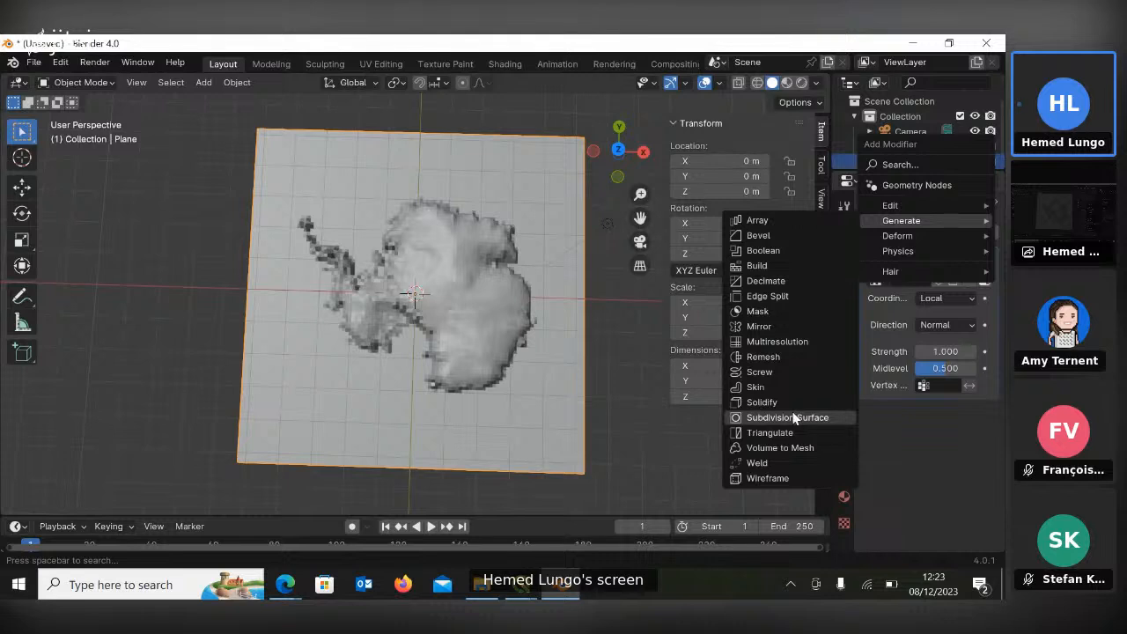
left_click(794, 419)
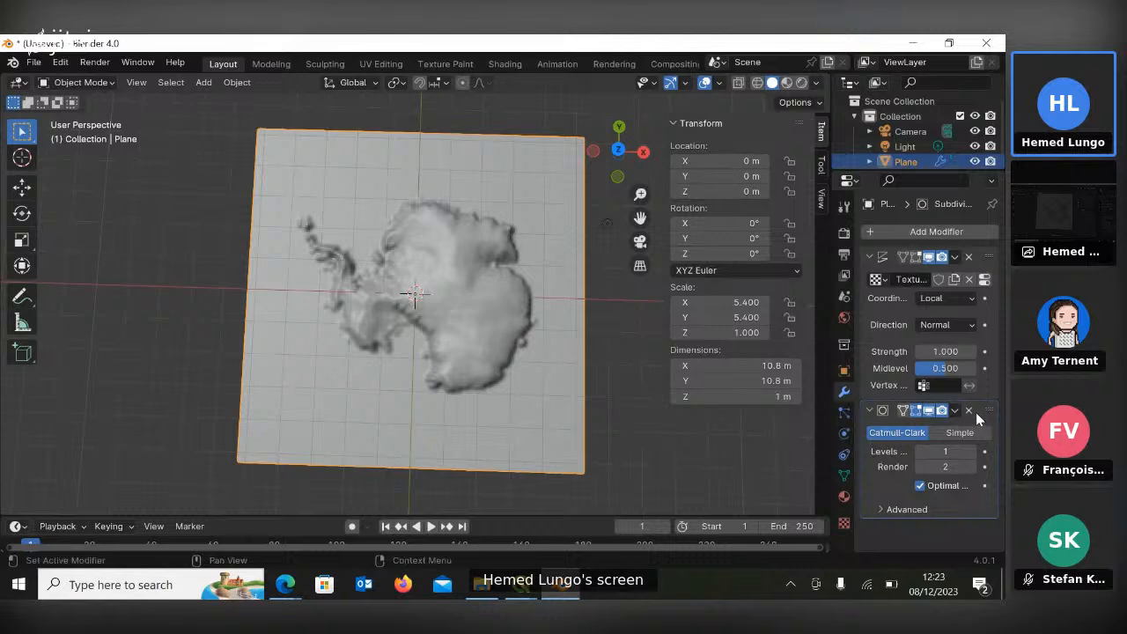
left_click_drag(977, 412, 966, 255)
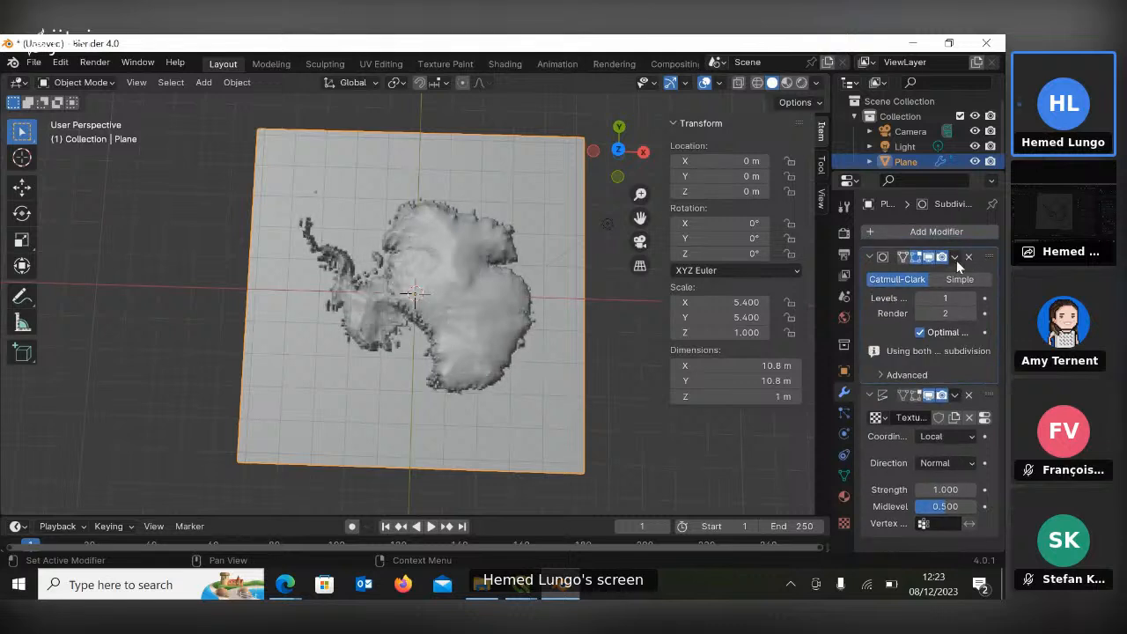
left_click(960, 299)
key("Return")
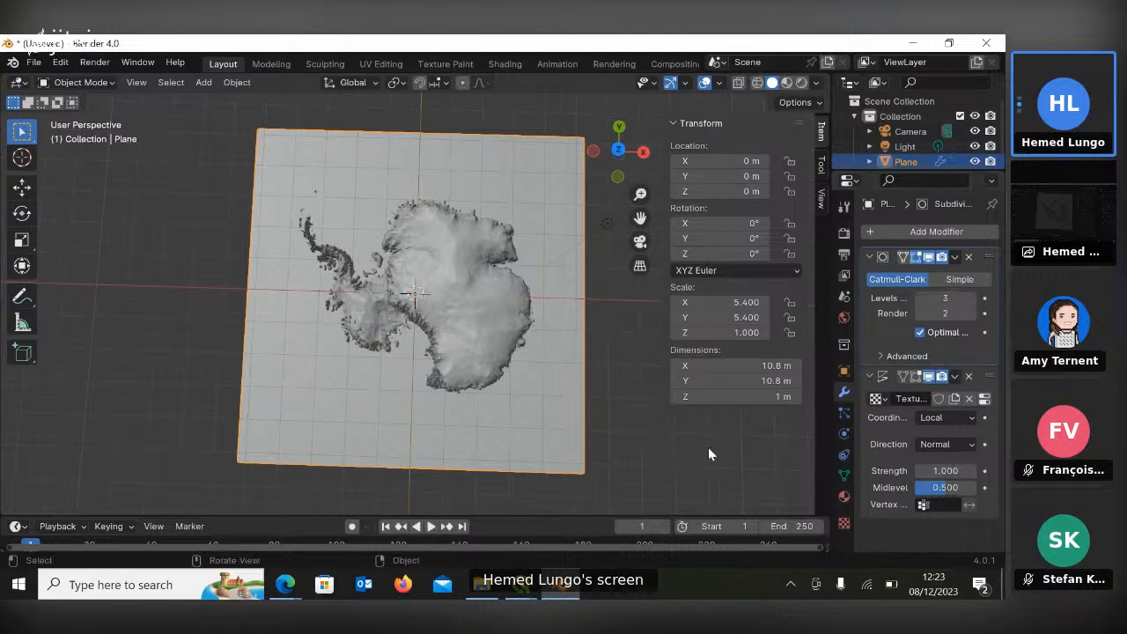
Set the scene's render engine to Cycles.
mouse_move(619, 180)
left_mouse_down()
mouse_move(627, 174)
mouse_move(616, 166)
mouse_move(619, 179)
left_mouse_up()
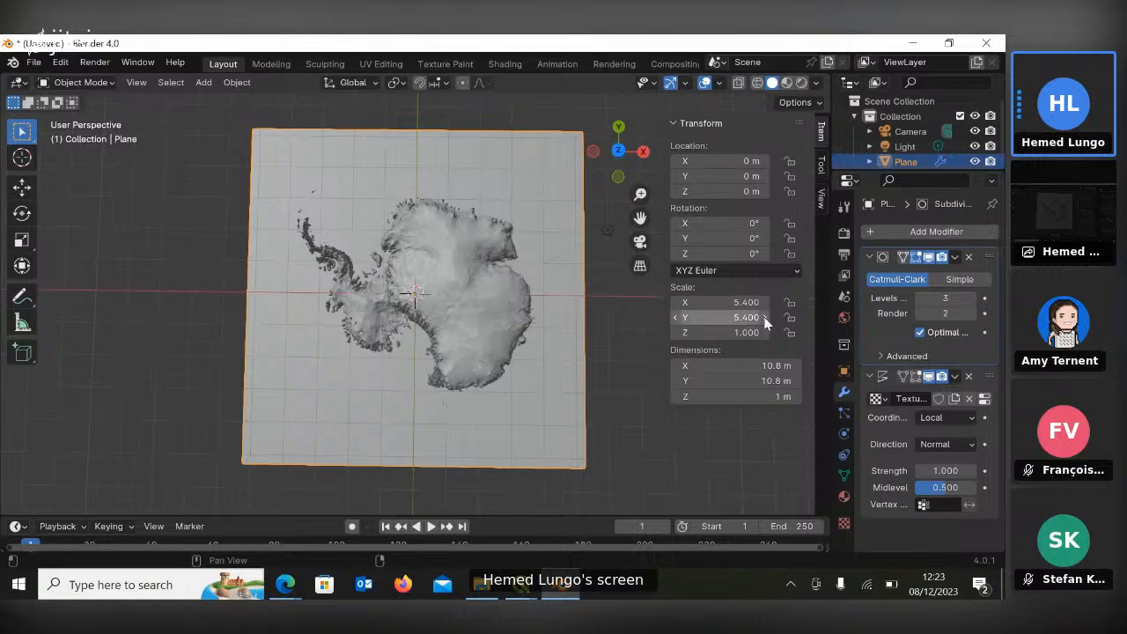
left_click(842, 235)
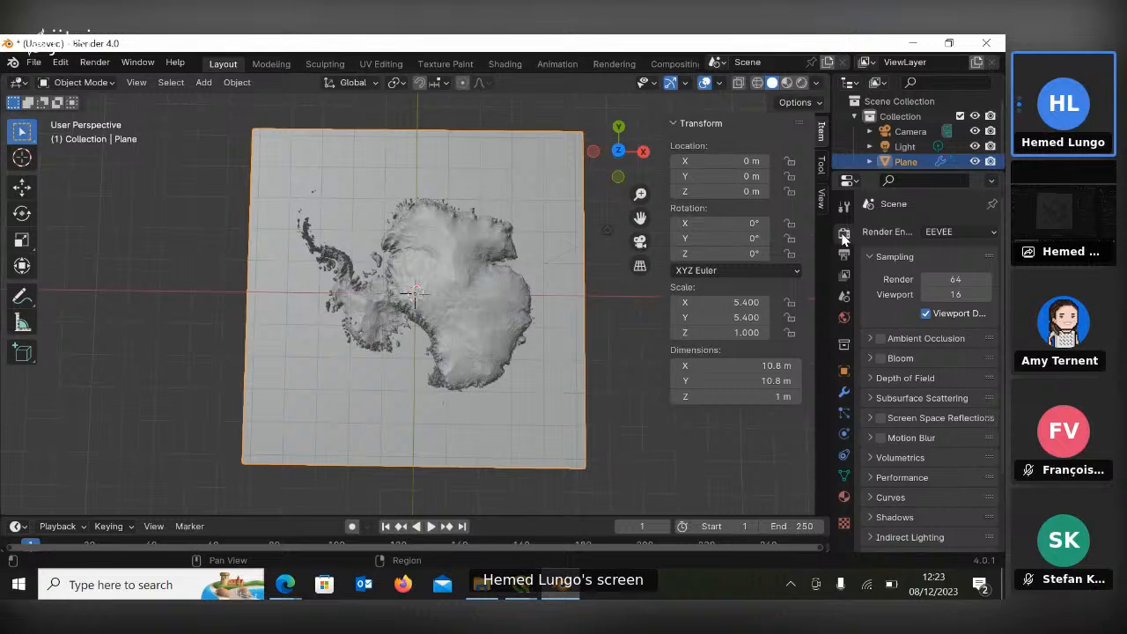
left_click(949, 232)
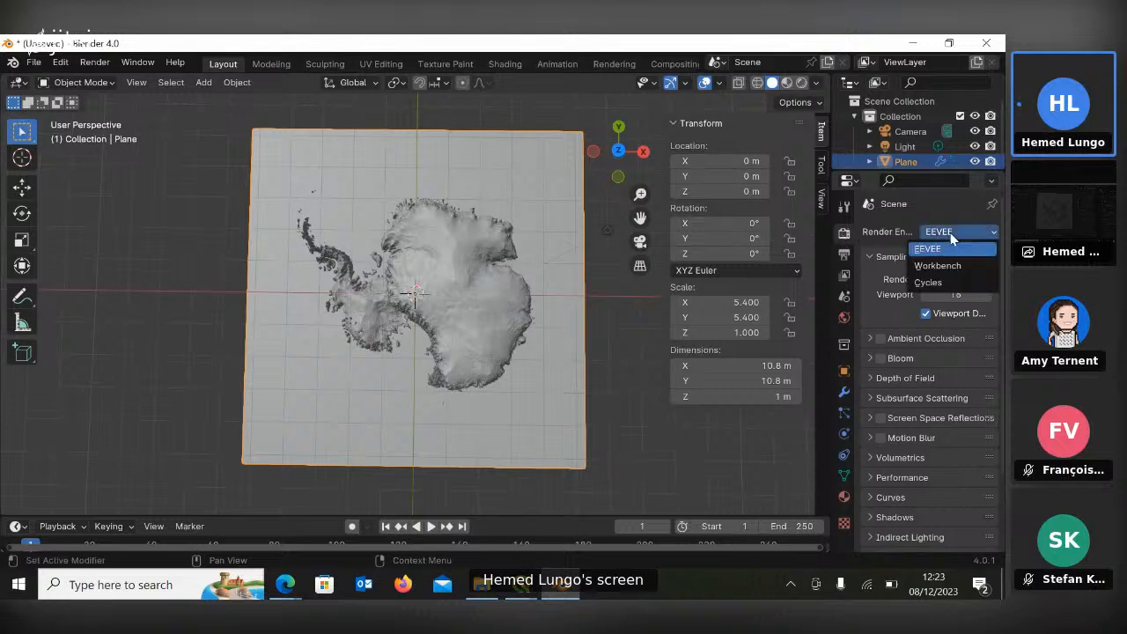
left_click(937, 282)
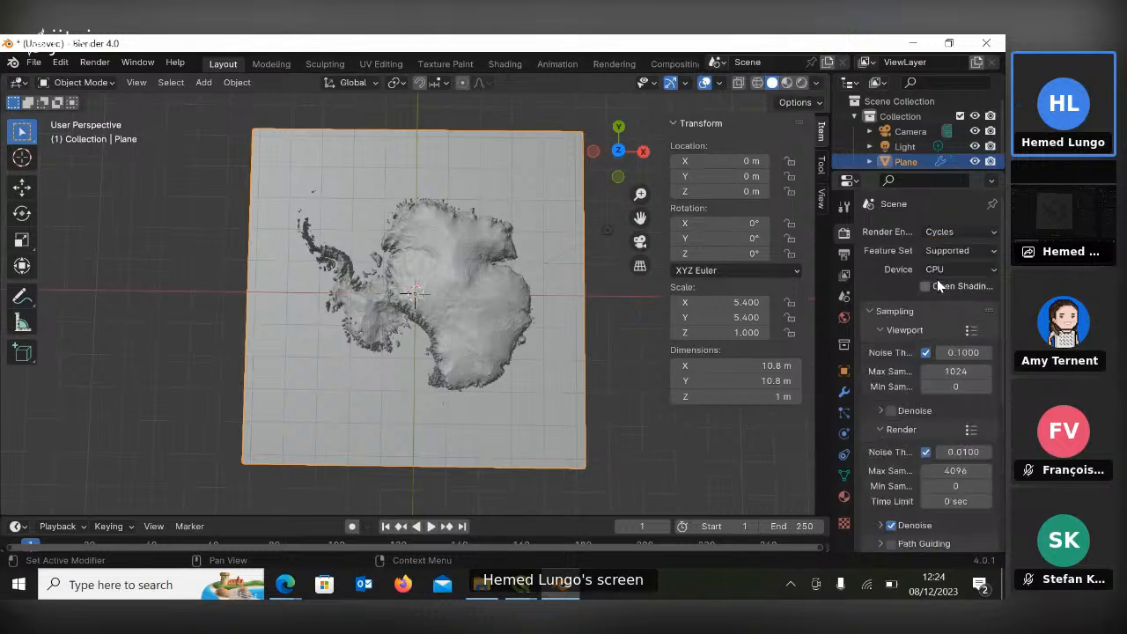
Look through the Cycles render settings, including Performance, and expand the Color Management section.
scroll(936, 279, "down", 5)
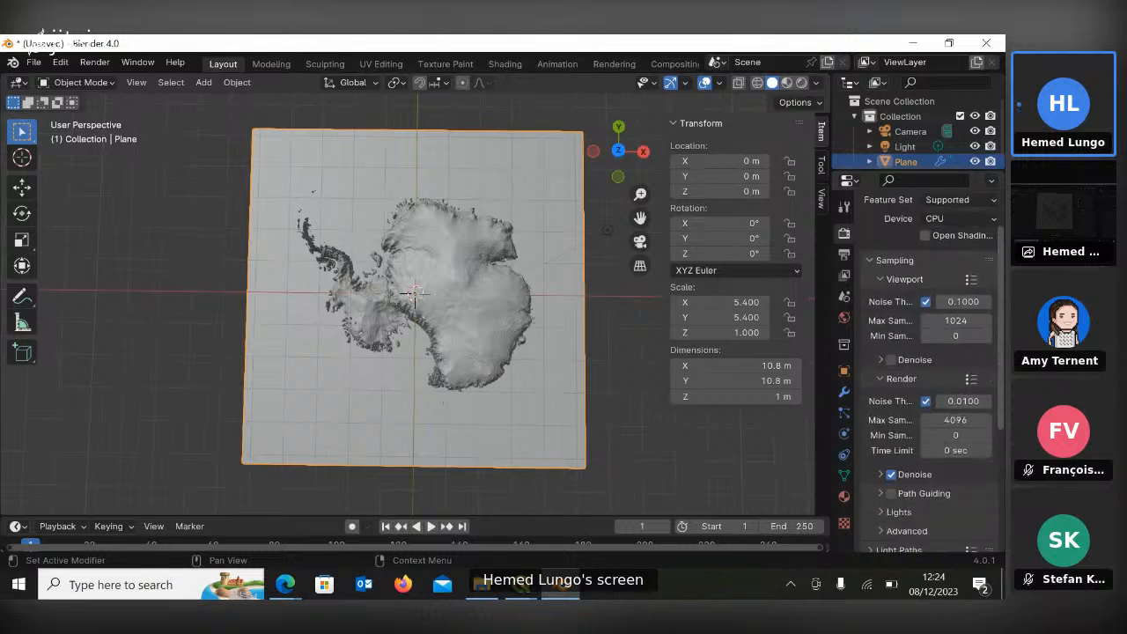
scroll(936, 279, "down", 3)
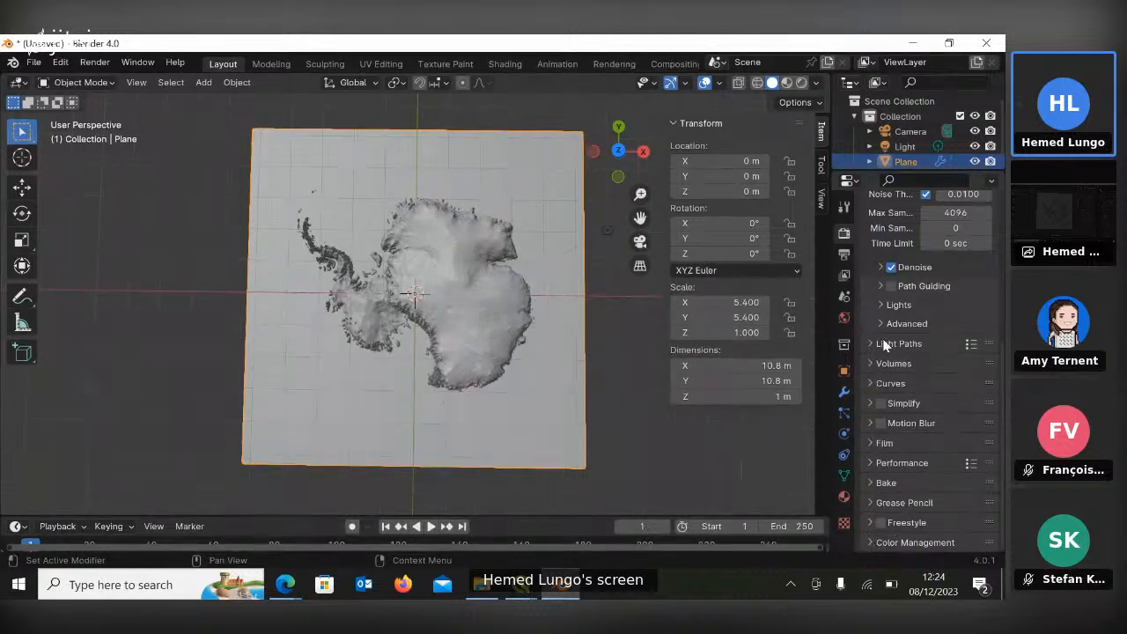
scroll(882, 343, "up", 3)
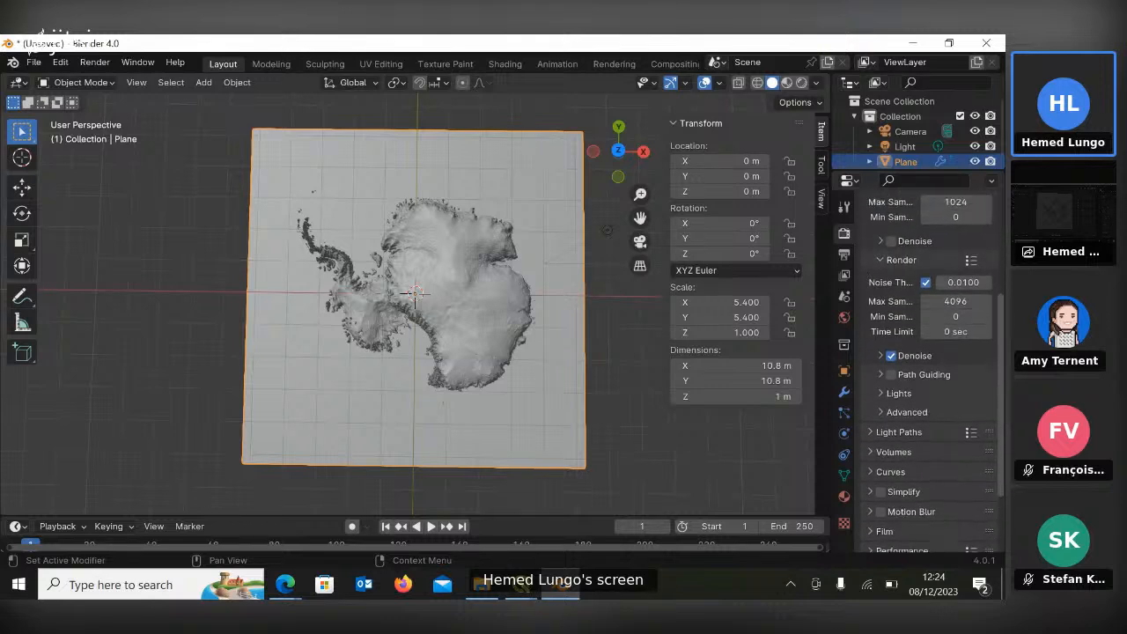
scroll(933, 335, "up", 4)
scroll(933, 334, "down", 5)
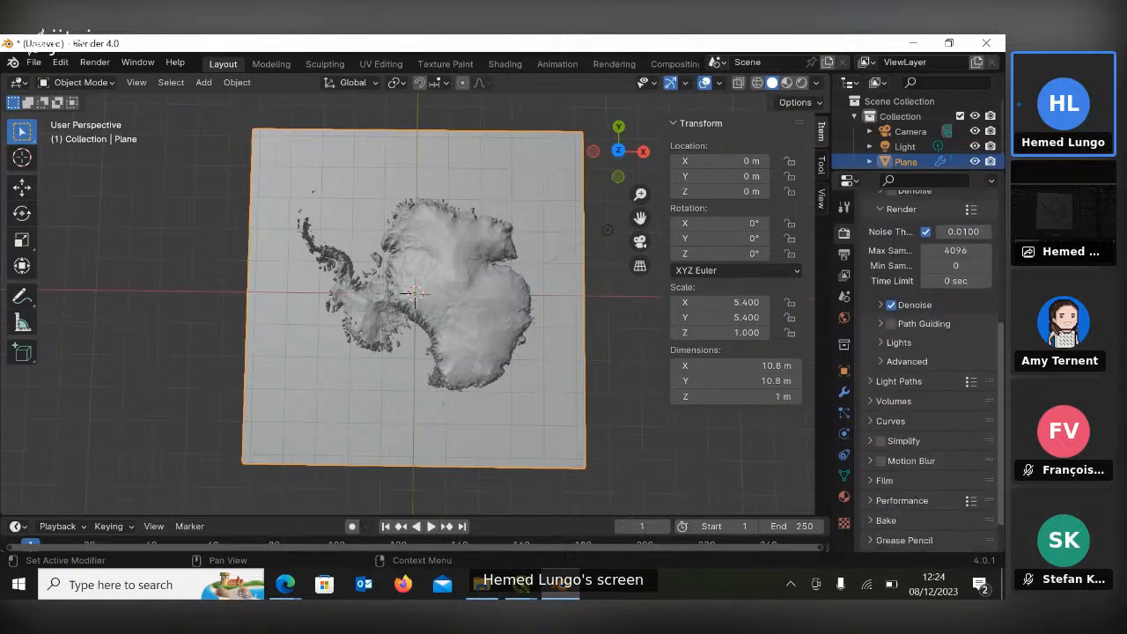
scroll(867, 438, "down", 1)
left_click(868, 442)
left_click(869, 442)
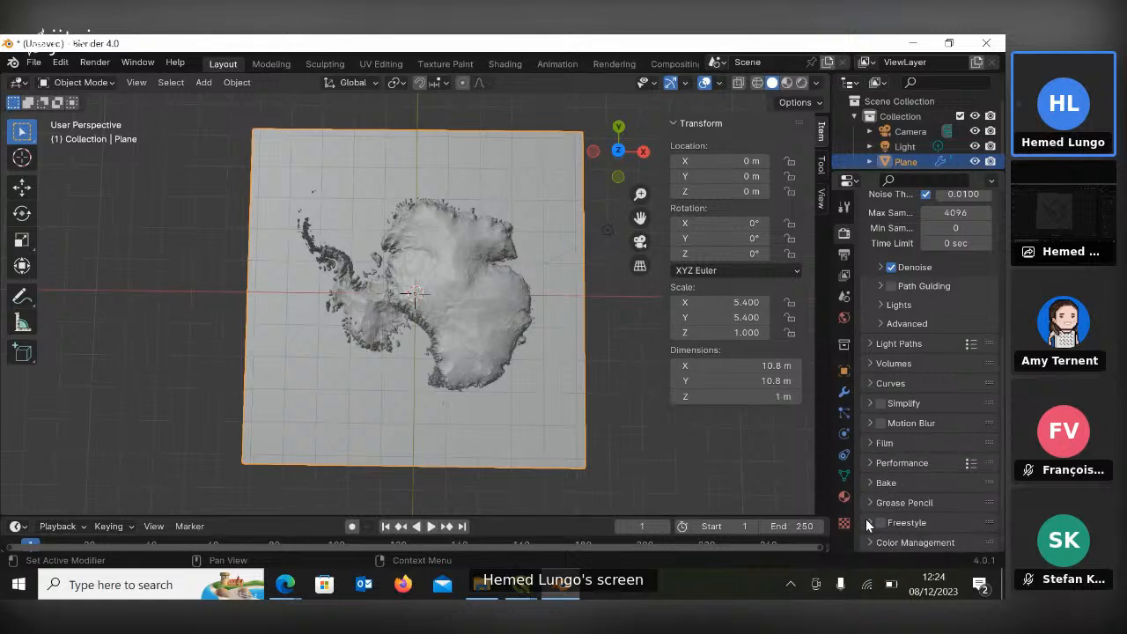
left_click(869, 482)
left_click(869, 482)
left_click(867, 463)
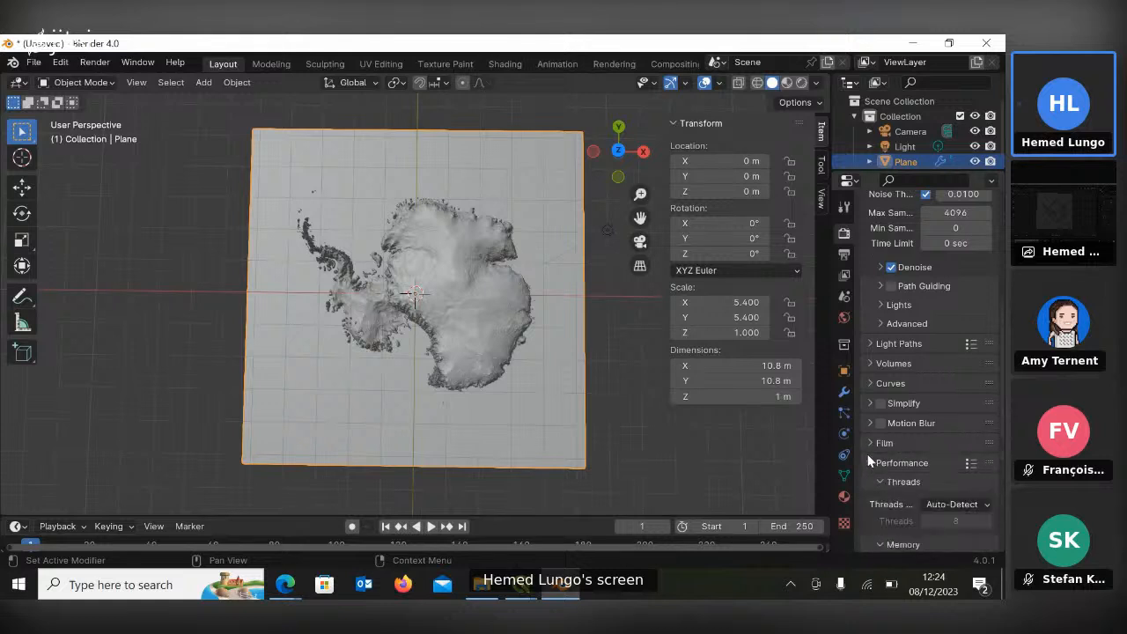
left_click(867, 463)
left_click(868, 442)
left_click(868, 442)
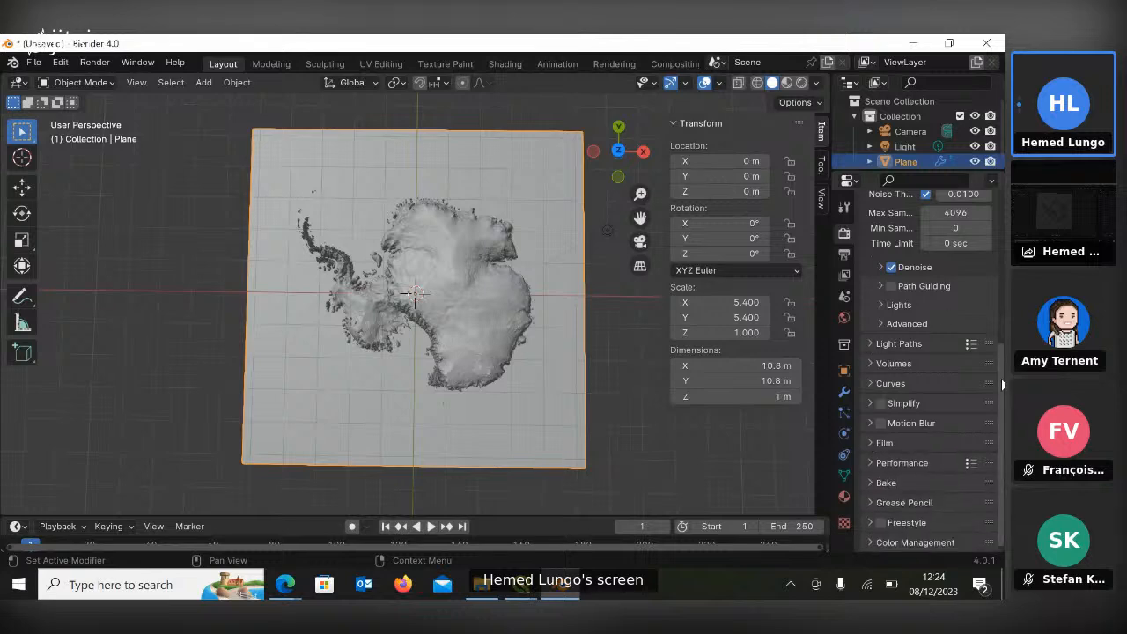
mouse_move(1002, 385)
left_mouse_down()
mouse_move(1000, 269)
mouse_move(1002, 376)
left_mouse_up()
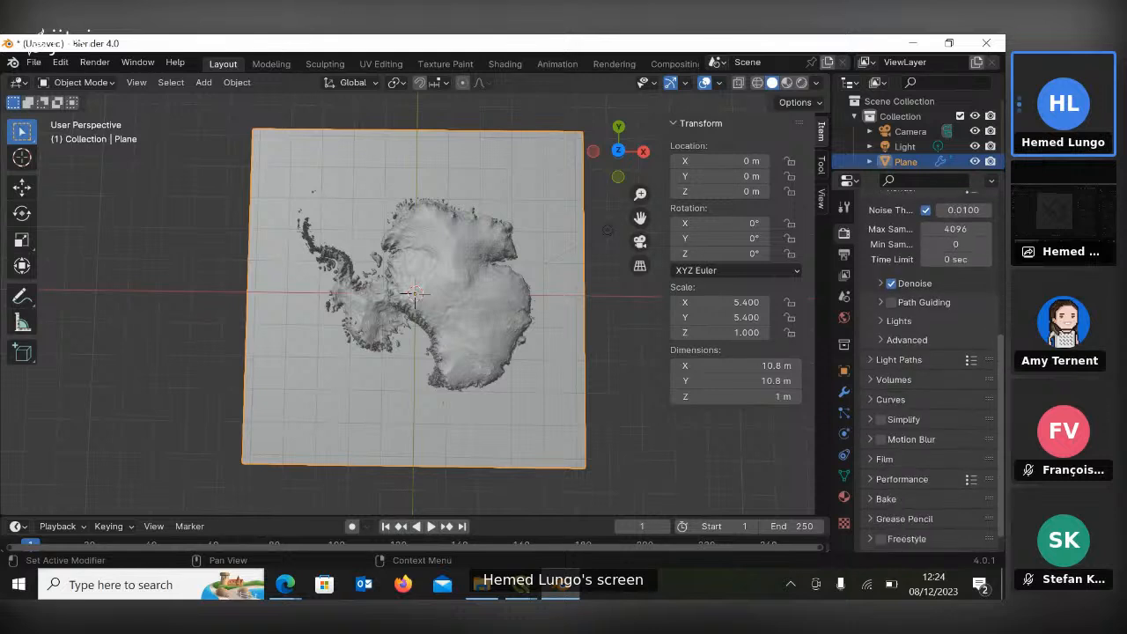
scroll(872, 540, "down", 1)
left_click(871, 539)
scroll(872, 540, "down", 5)
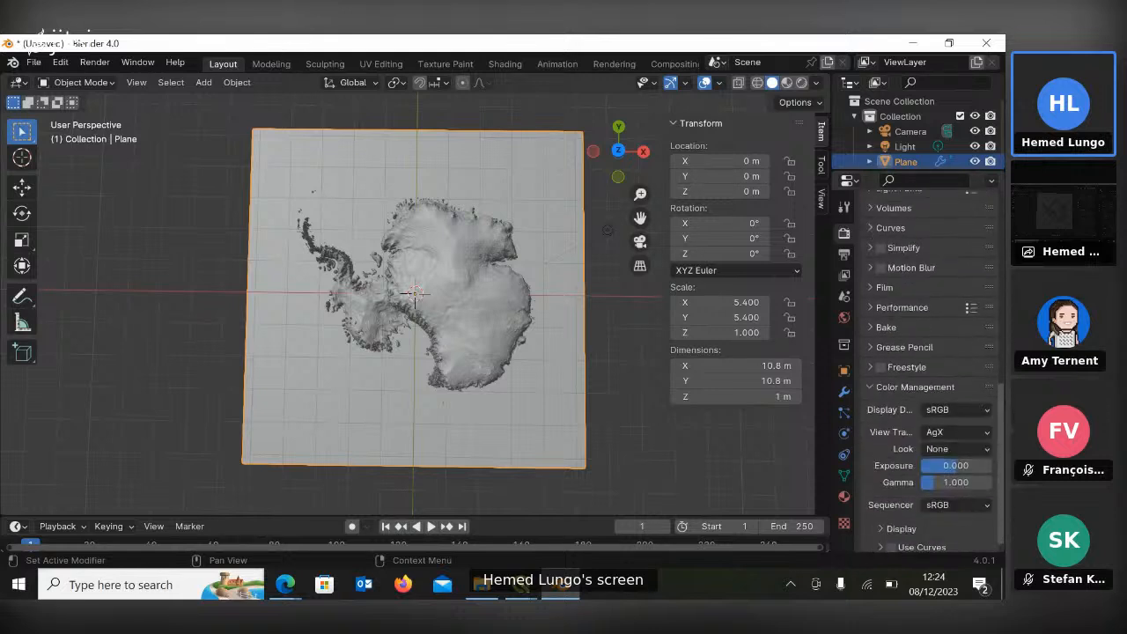
scroll(929, 370, "down", 1)
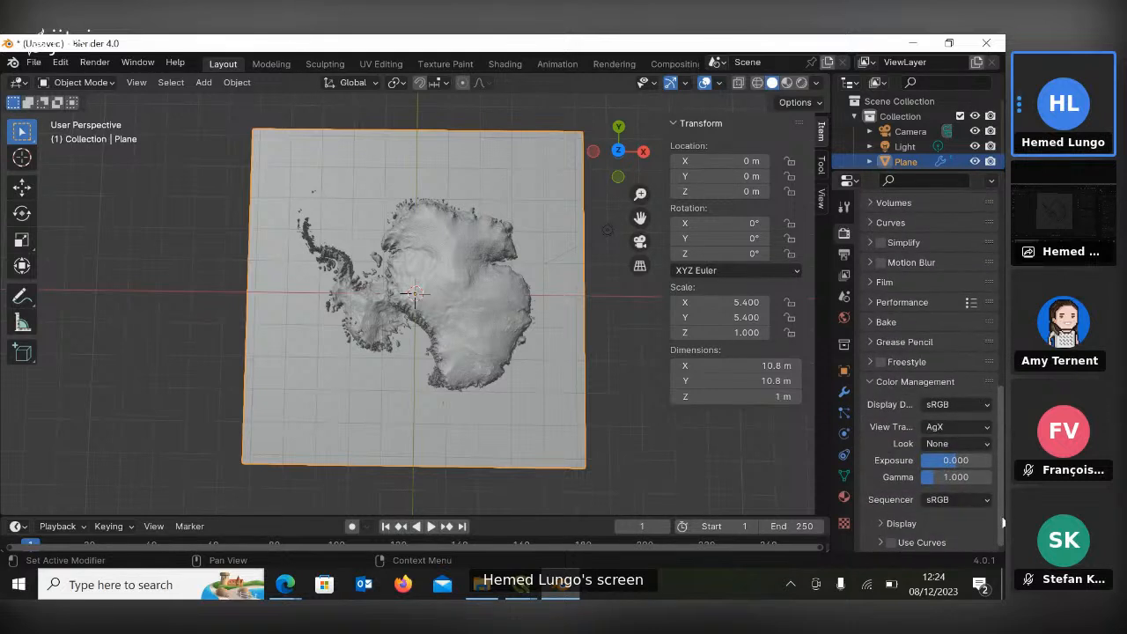
Review the available Display Device and Sequencer color space options in the Color Management settings.
left_click(964, 407)
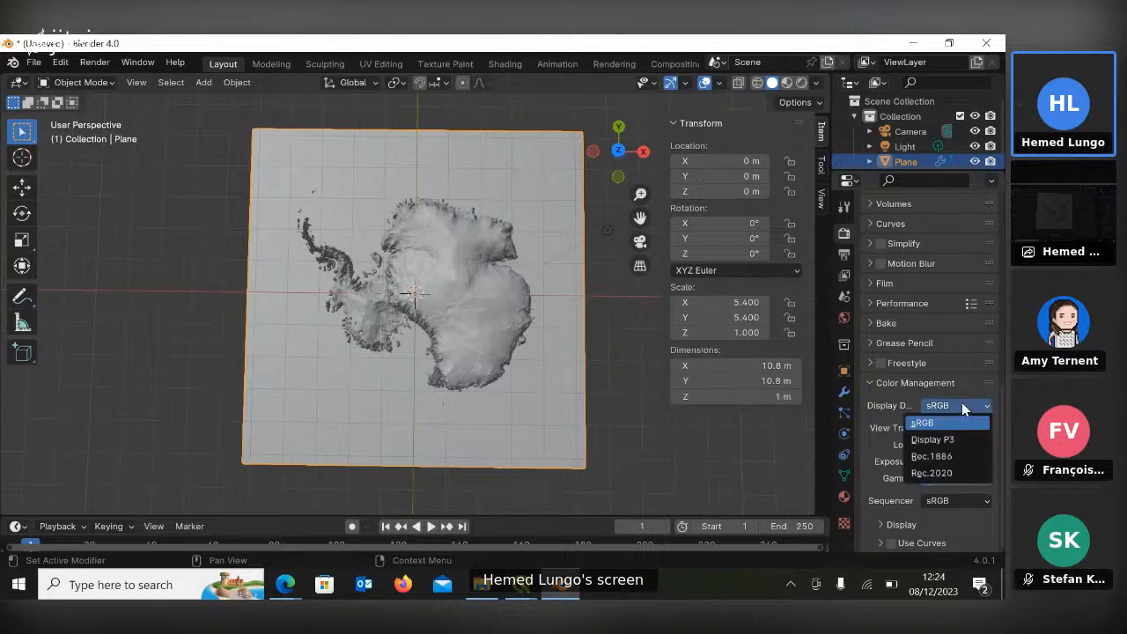
left_click(962, 416)
left_click(956, 406)
left_click(956, 406)
left_click(944, 501)
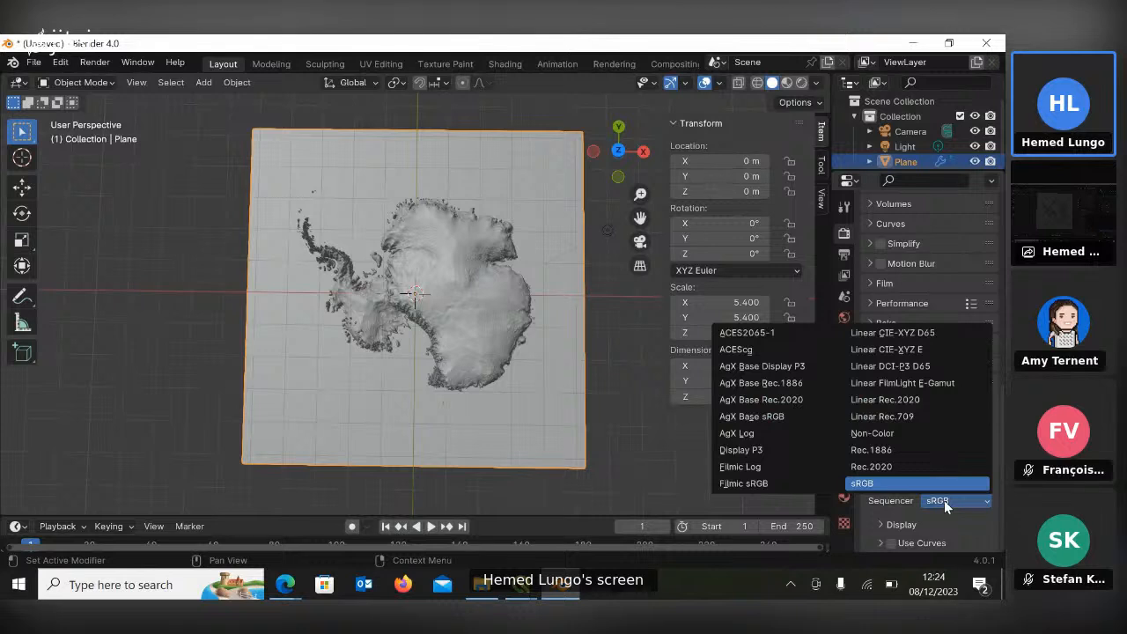
left_click(943, 500)
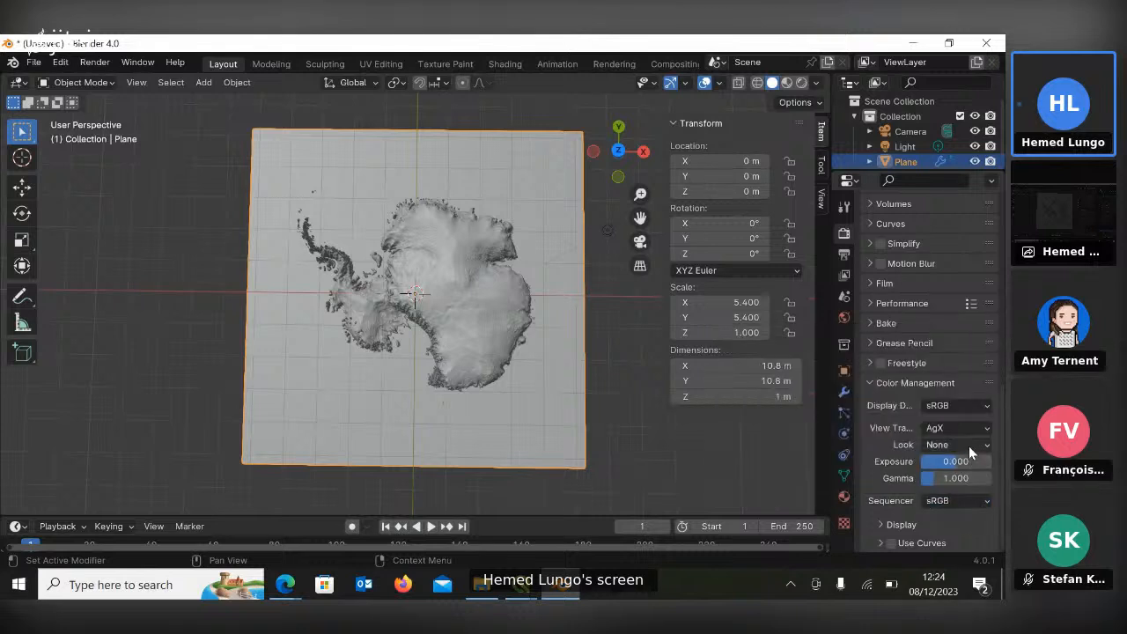
Set the Color Management view transform to Filmic and keep the display device on sRGB.
left_click(968, 445)
left_click(969, 447)
left_click(963, 427)
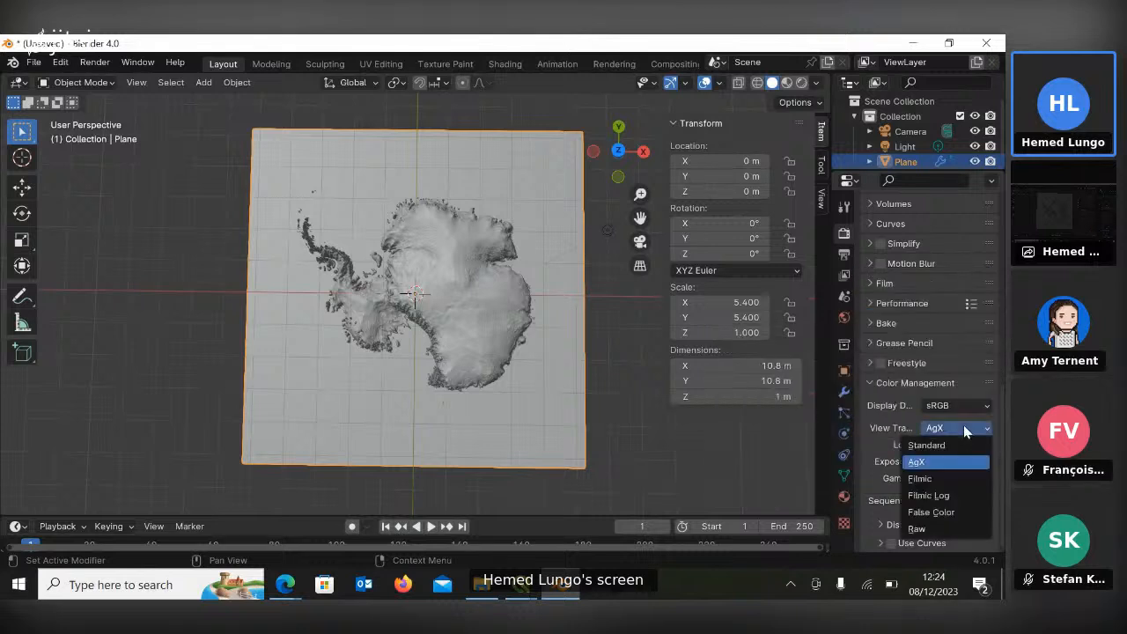
left_click(921, 479)
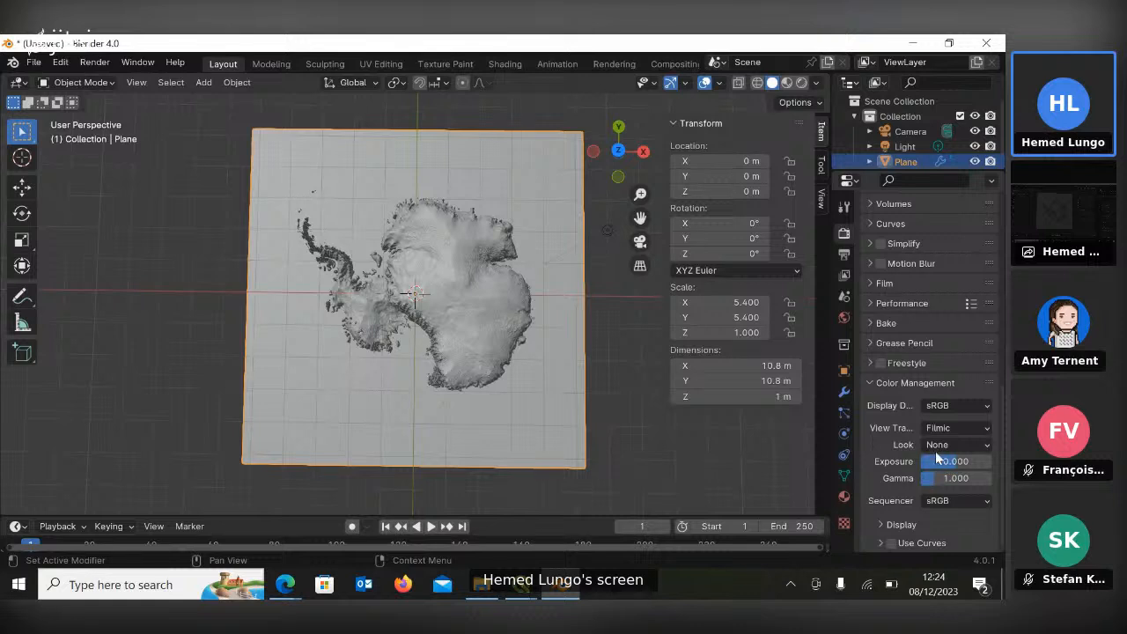
left_click(947, 429)
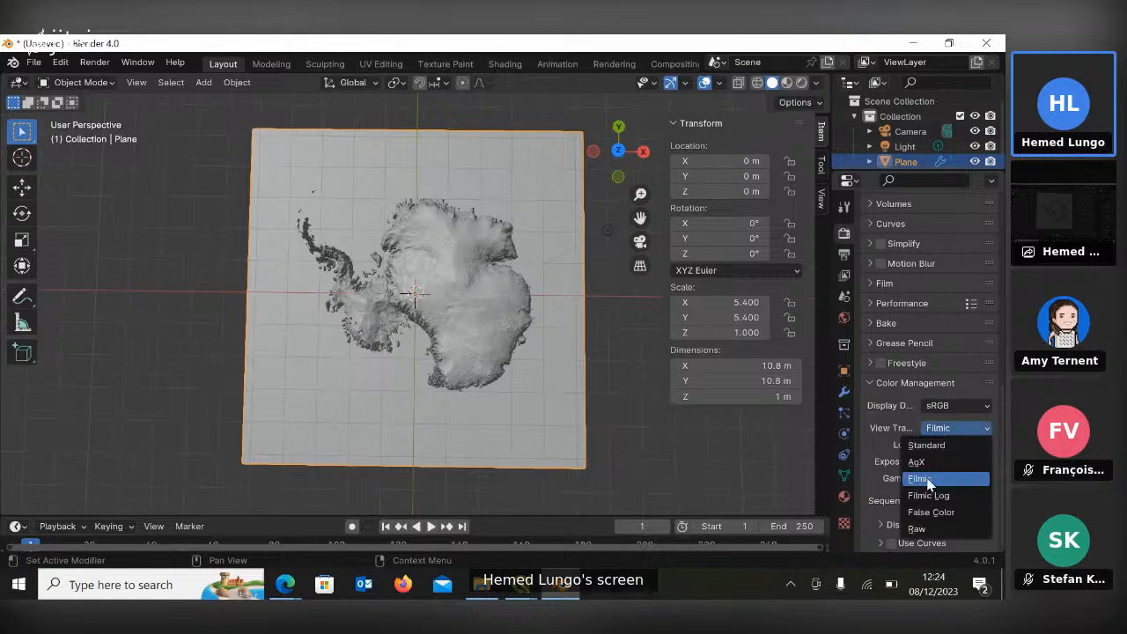
left_click(927, 479)
left_click(958, 408)
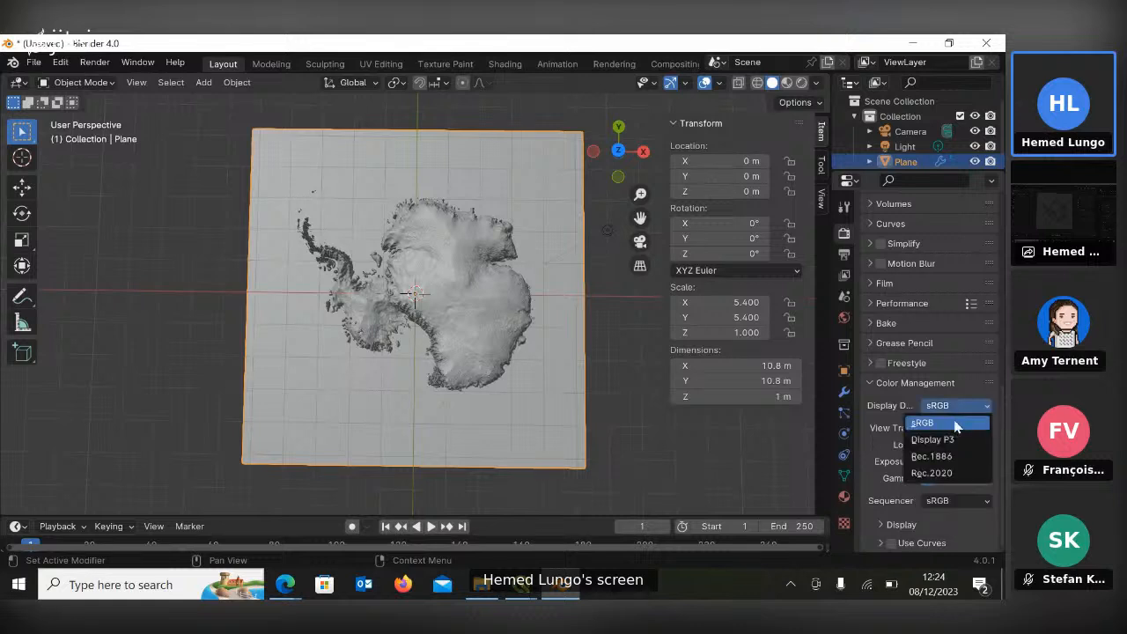
left_click(957, 424)
Create a new material for the plane and brighten its base color to white.
scroll(958, 406, "up", 4)
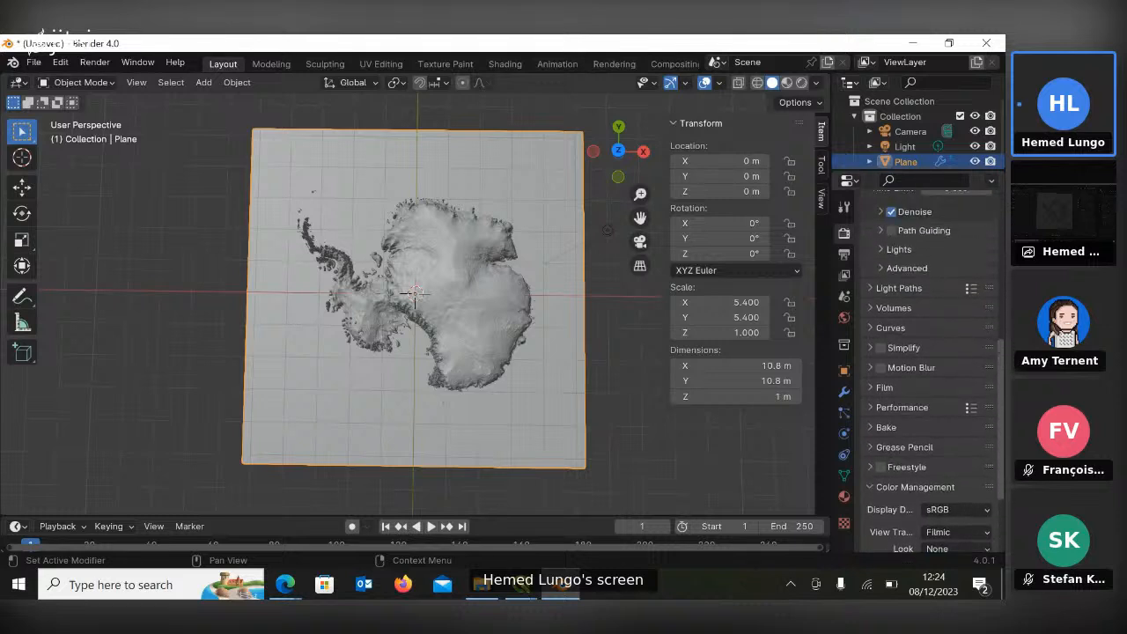
scroll(933, 370, "up", 2)
scroll(933, 369, "down", 5)
scroll(933, 370, "up", 5)
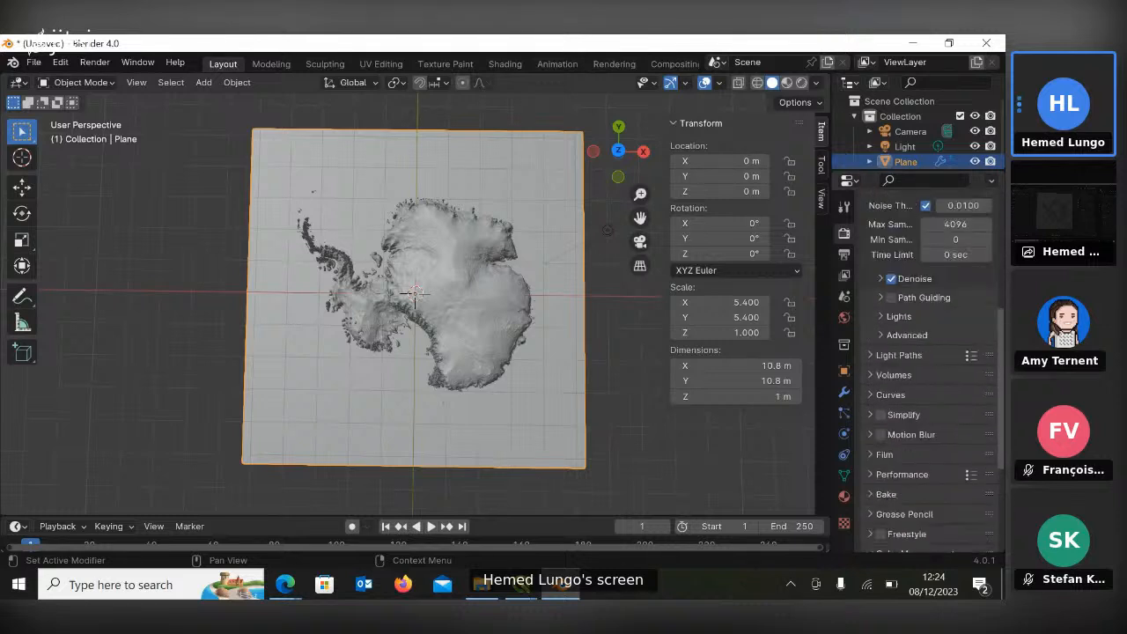
scroll(996, 325, "up", 8)
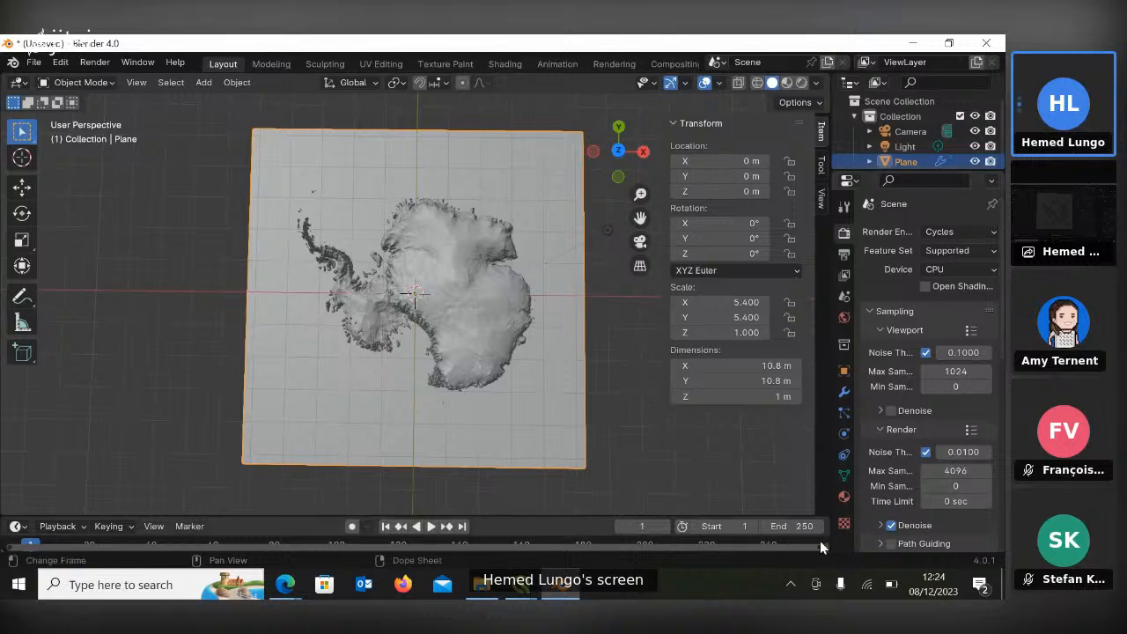
left_click(845, 496)
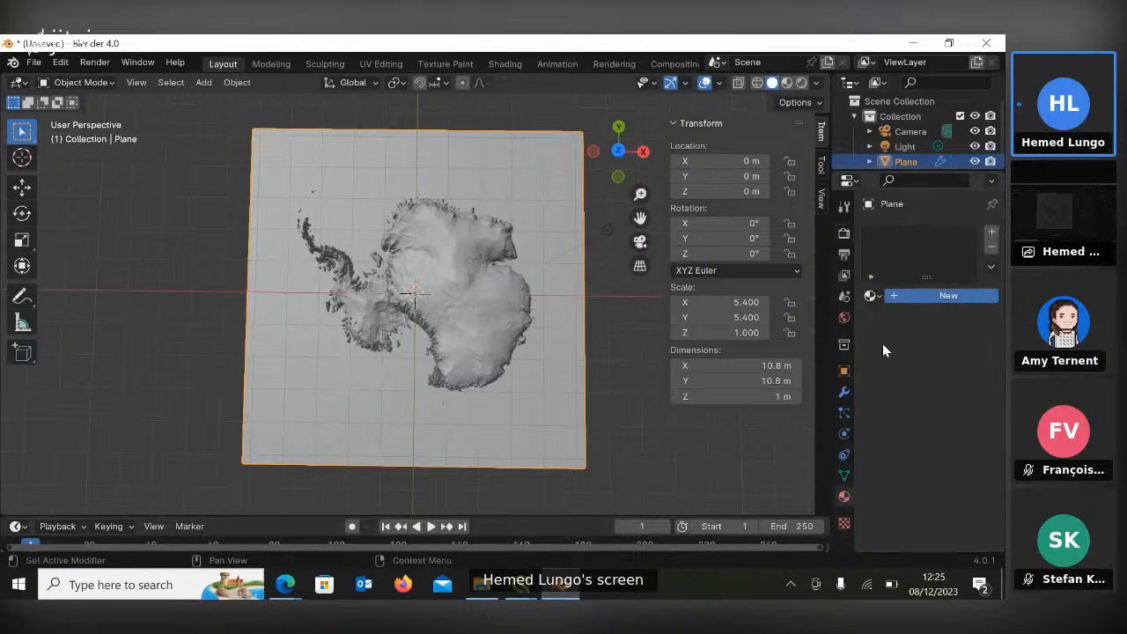
left_click(933, 295)
scroll(1000, 351, "down", 1)
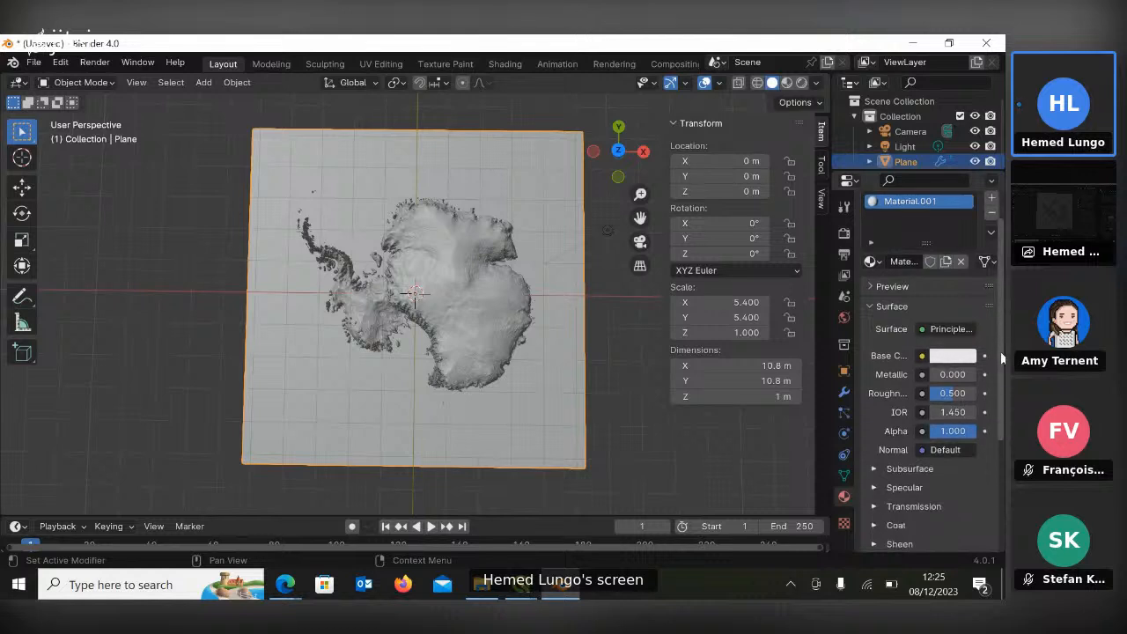
scroll(1000, 351, "down", 2)
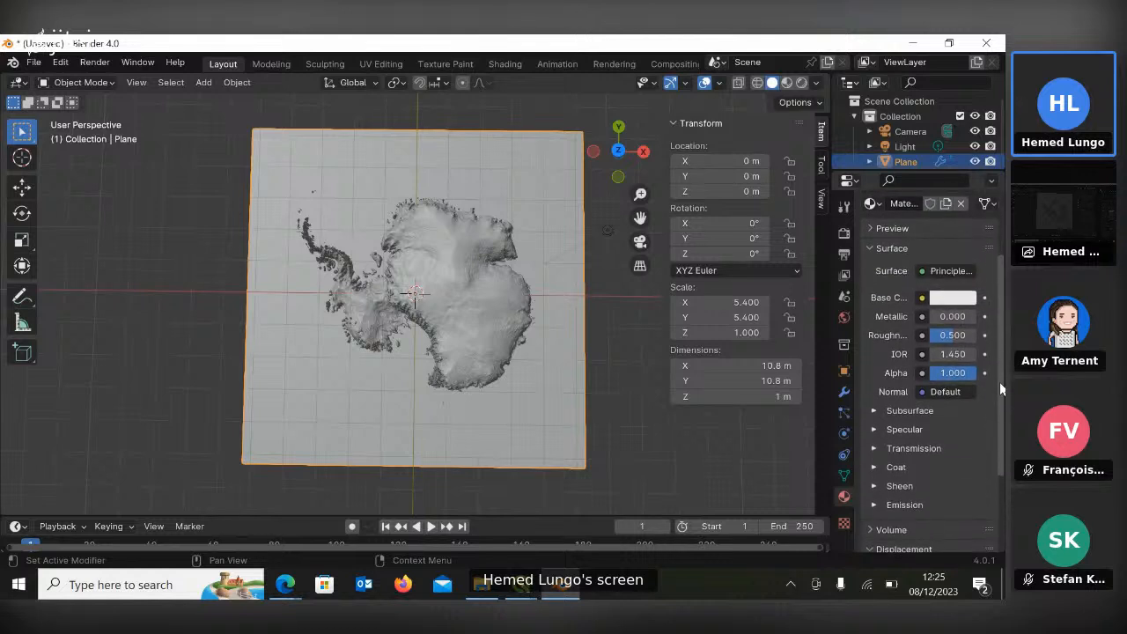
left_click(966, 304)
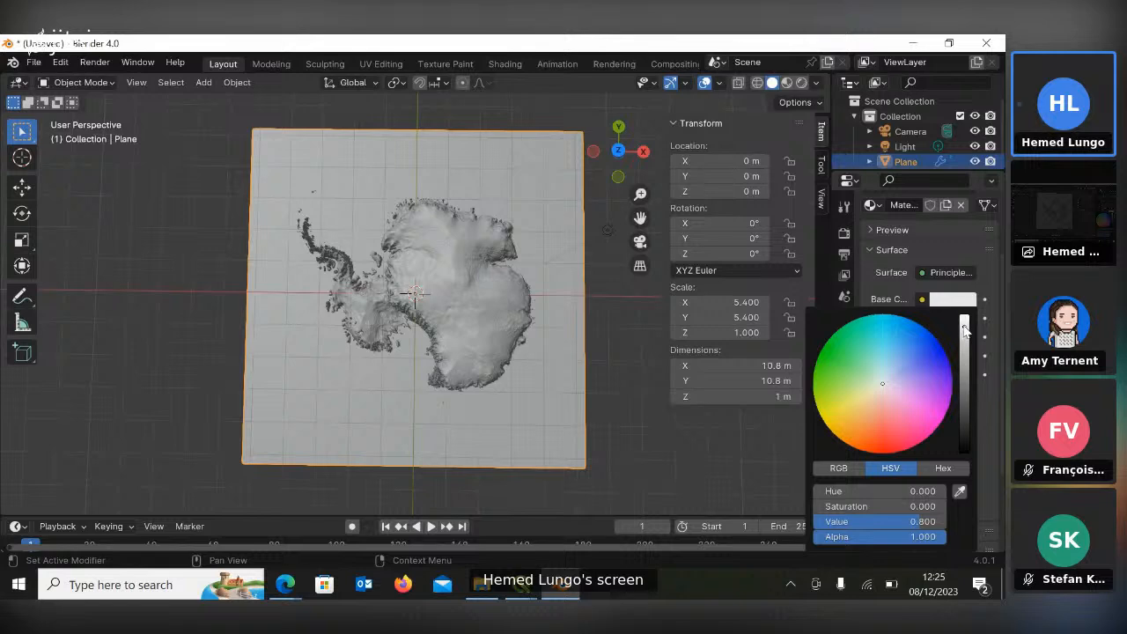
left_click_drag(963, 324, 961, 315)
Link an Image Texture to the material's base color and load antarctica project color.png into it.
left_click(922, 300)
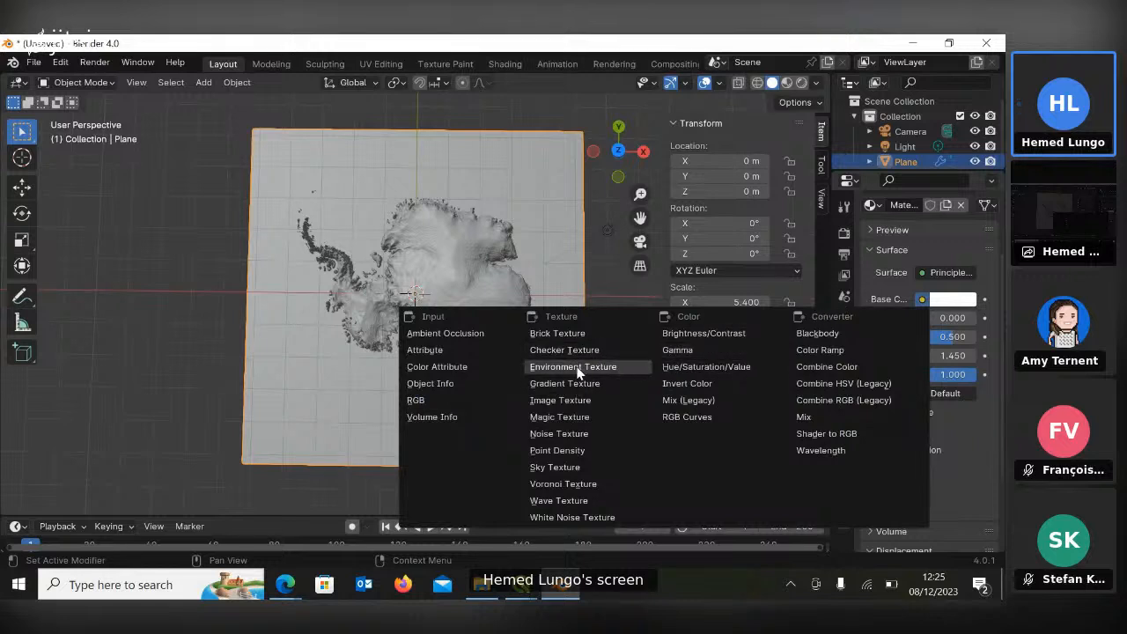
left_click(571, 401)
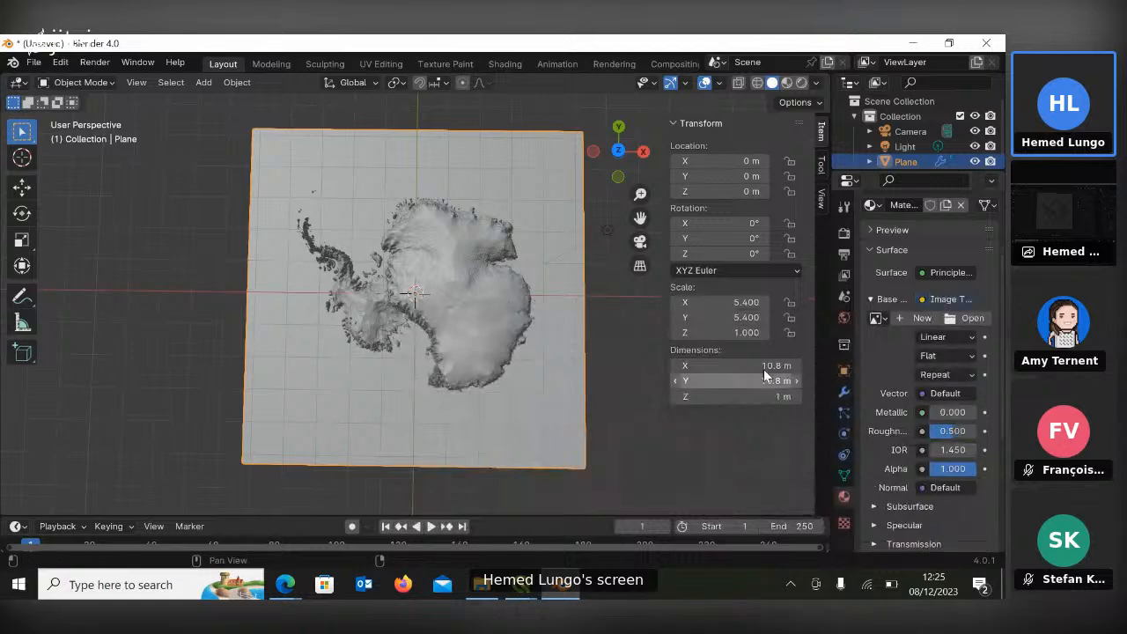
left_click(958, 321)
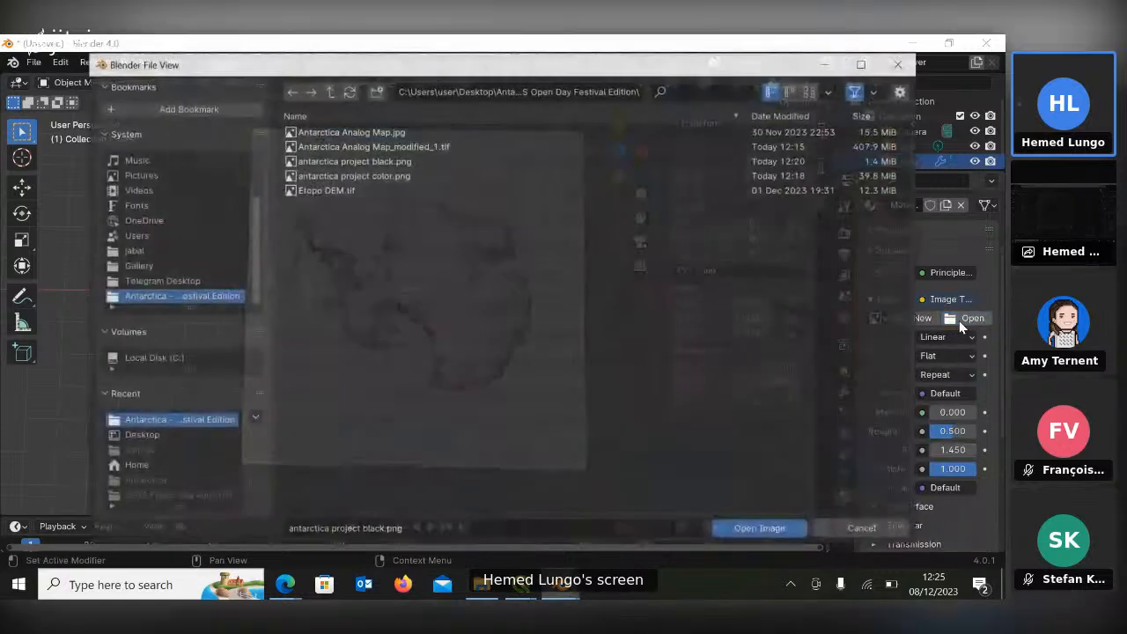
left_click(345, 176)
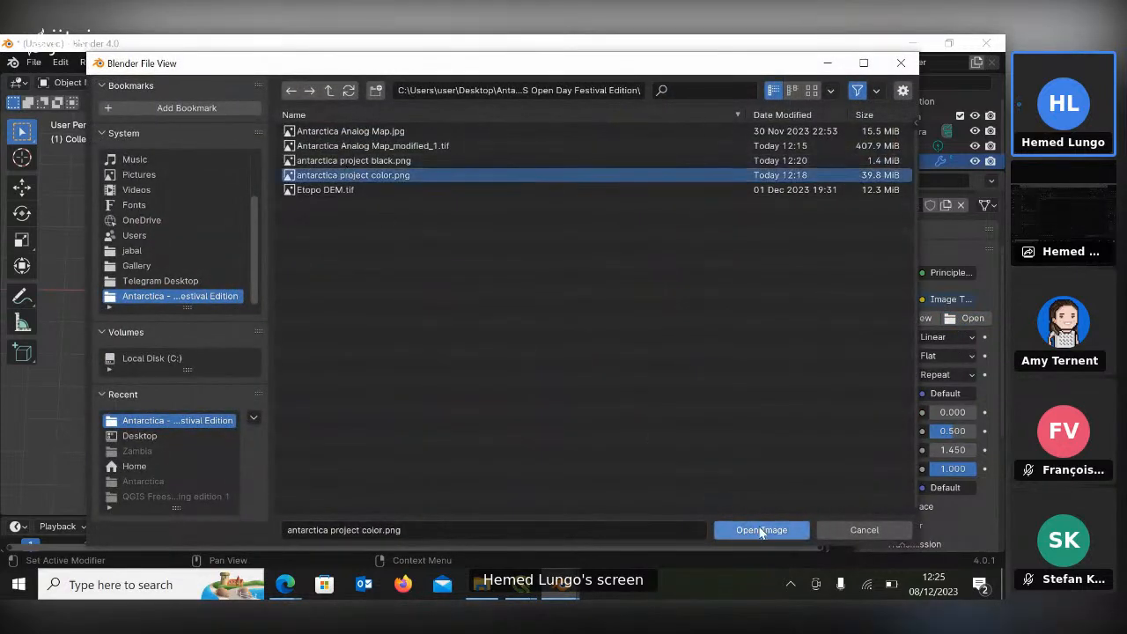
left_click(761, 529)
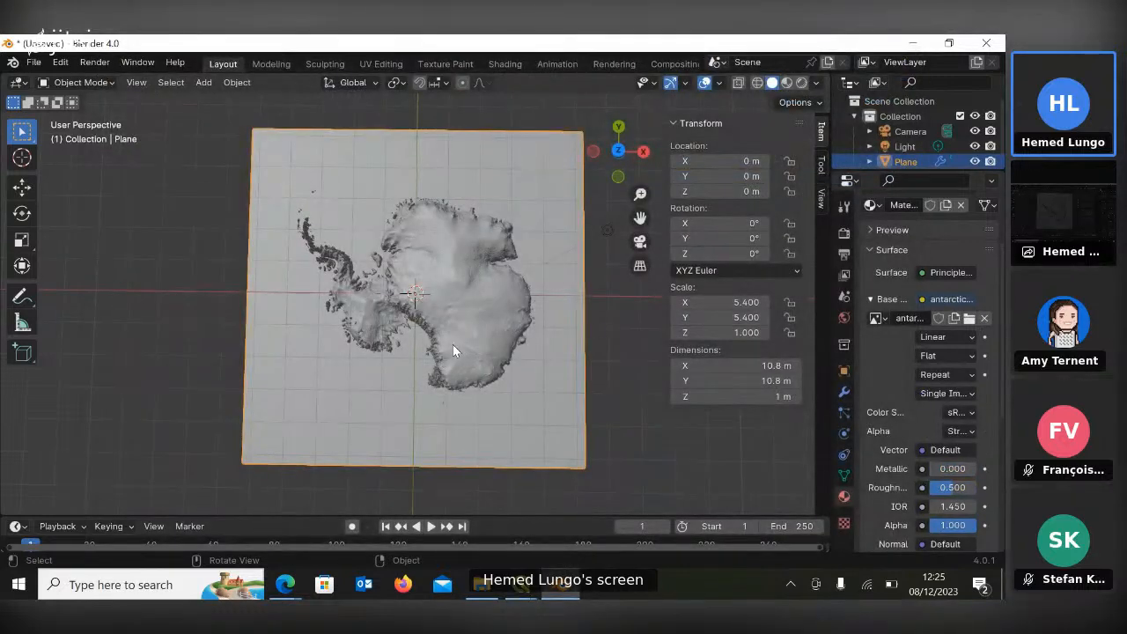
Compare the textured plane in Rendered, Solid and Material Preview viewport shading and leave the viewport in Rendered mode.
left_click(801, 82)
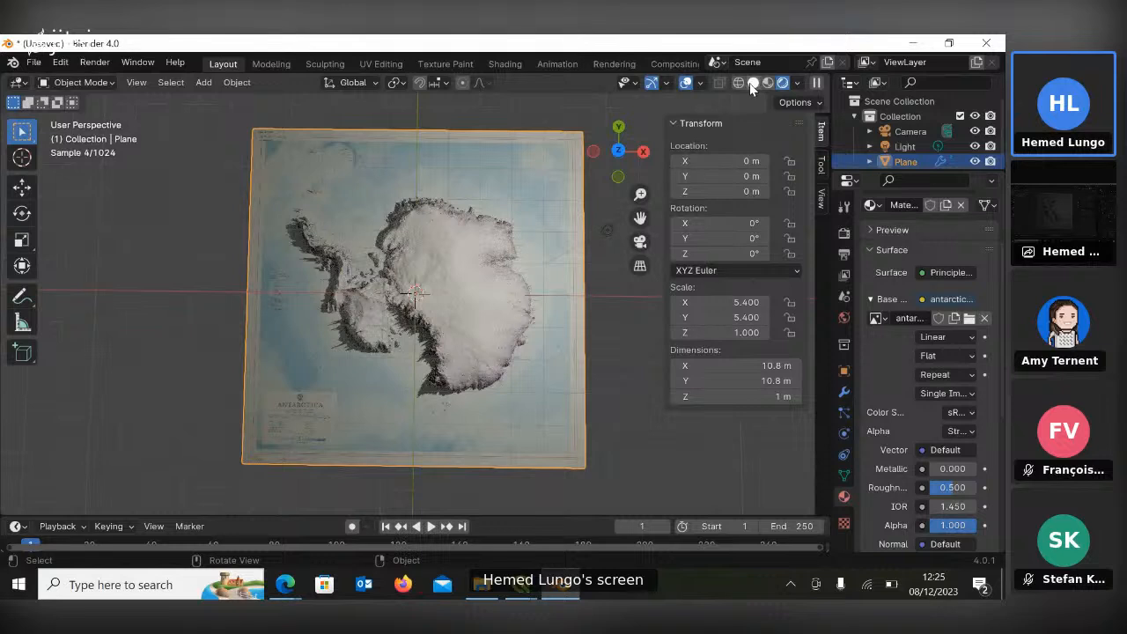
left_click(771, 81)
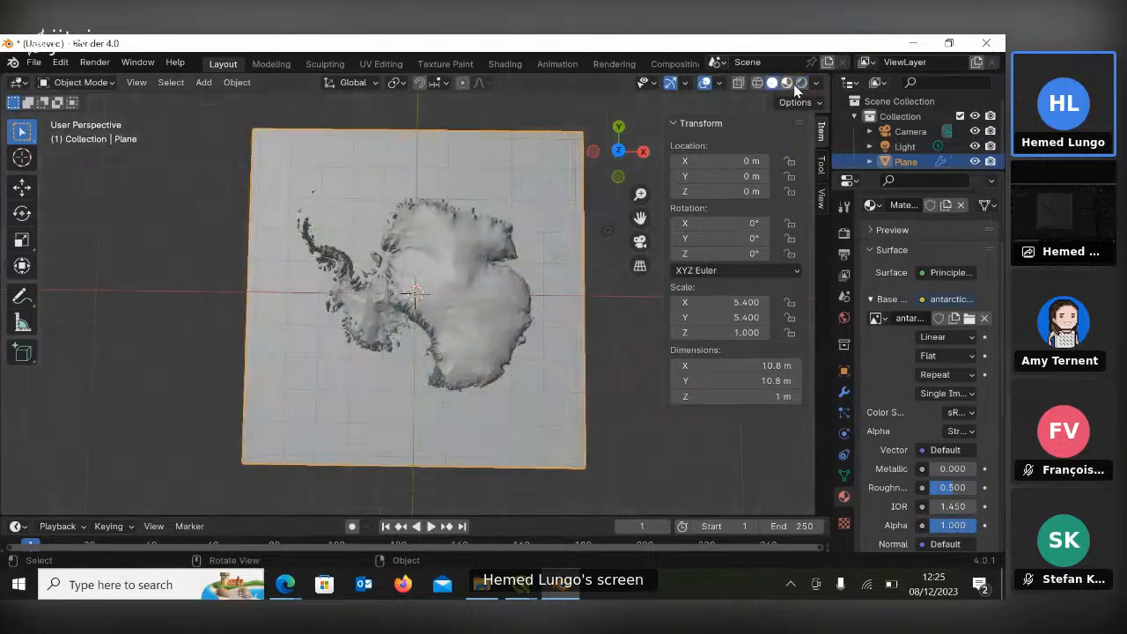
left_click(788, 83)
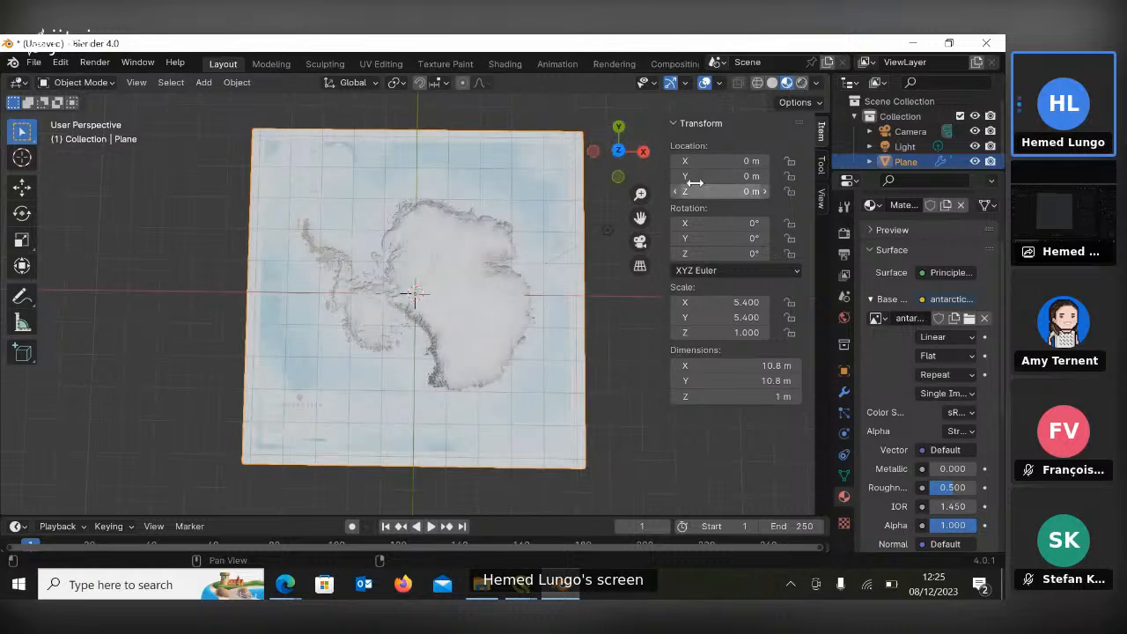
left_click(801, 83)
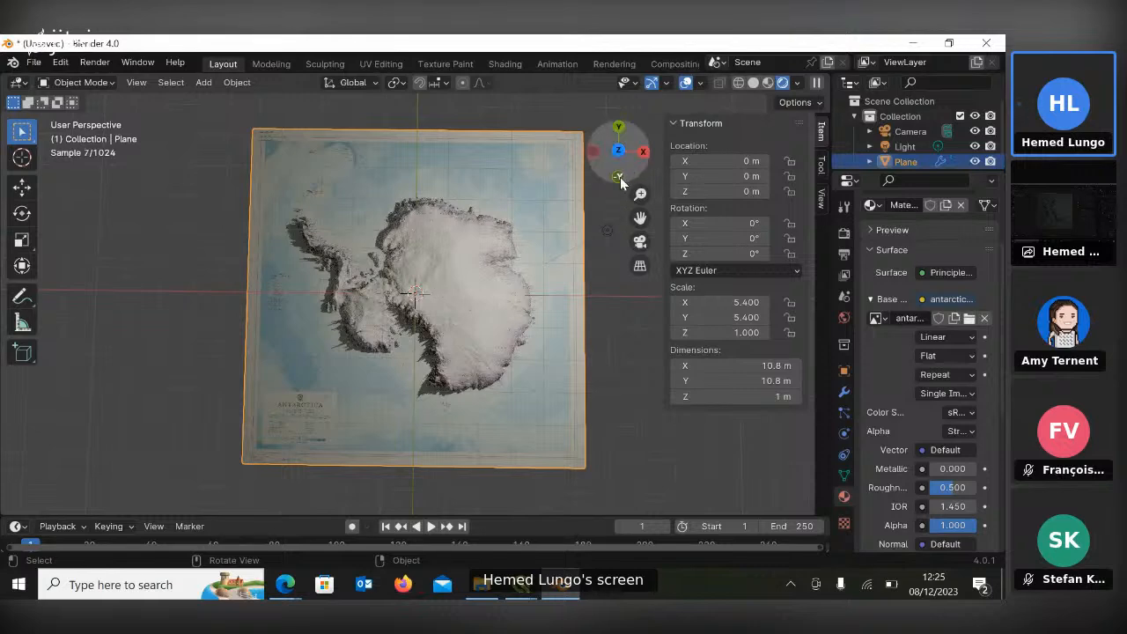
left_click_drag(619, 176, 621, 178)
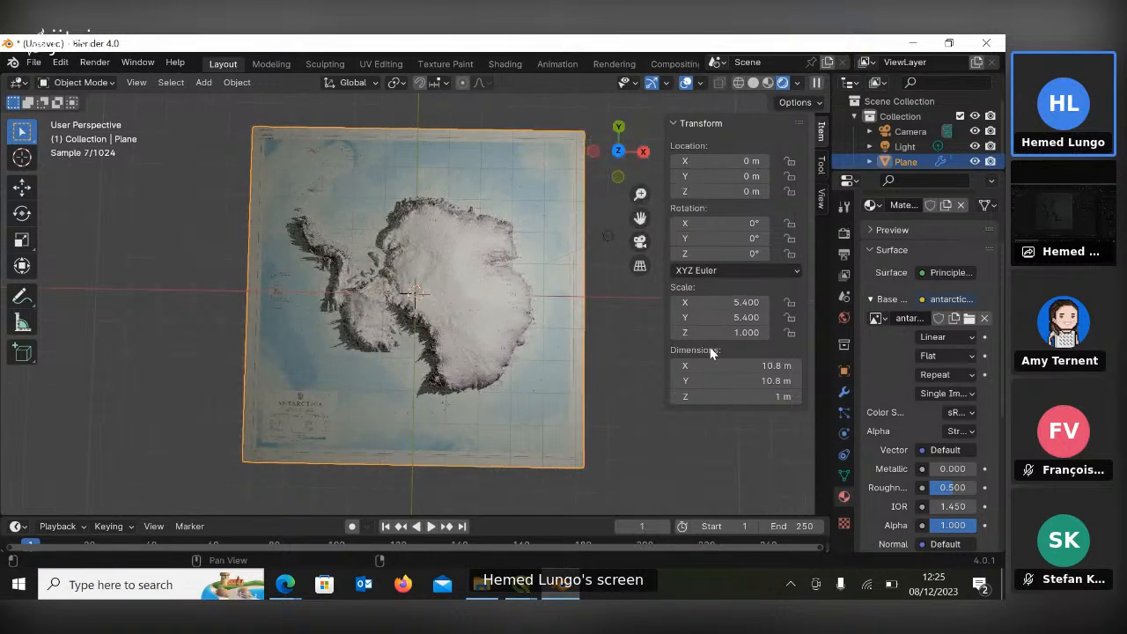
Change the scene's light to a Sun and set its strength to 4.
left_click(893, 149)
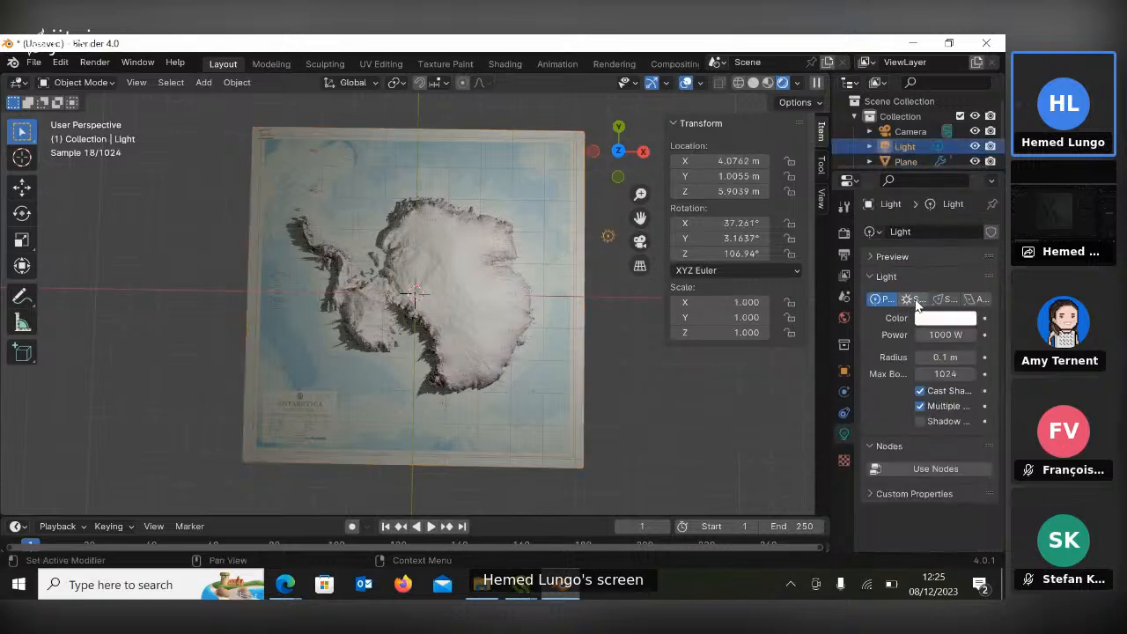
left_click(914, 299)
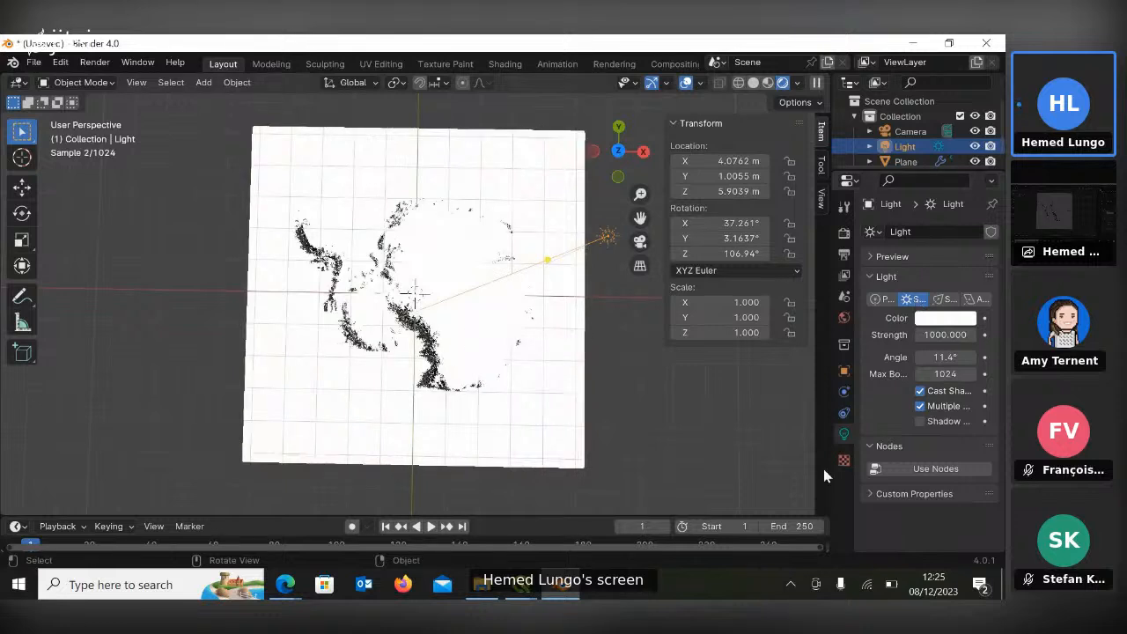
left_click(951, 337)
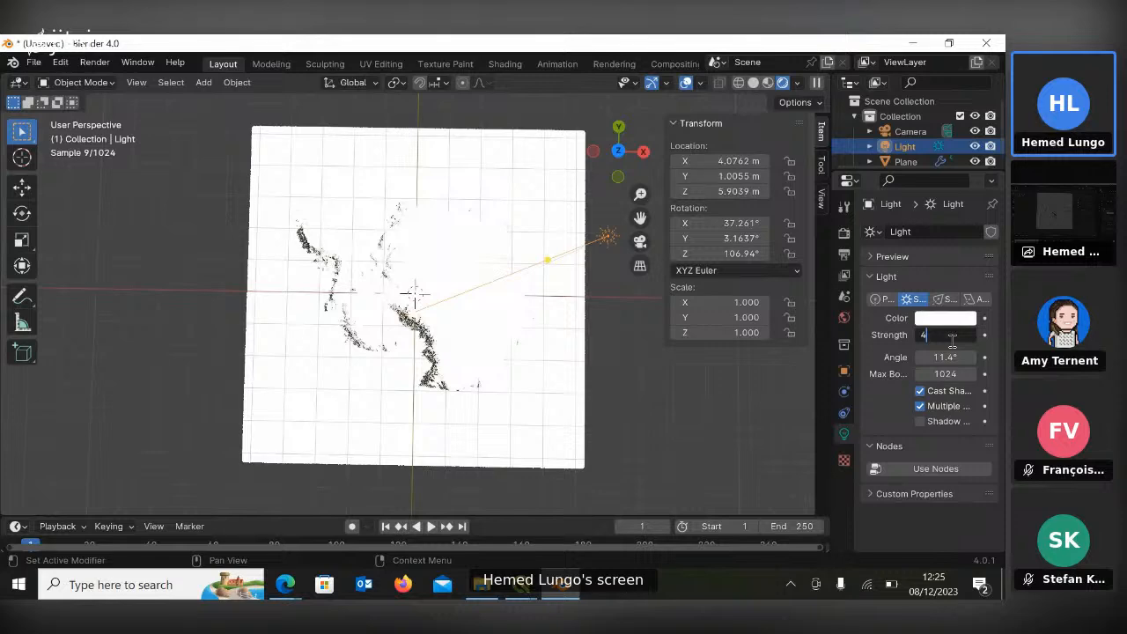
key("Return")
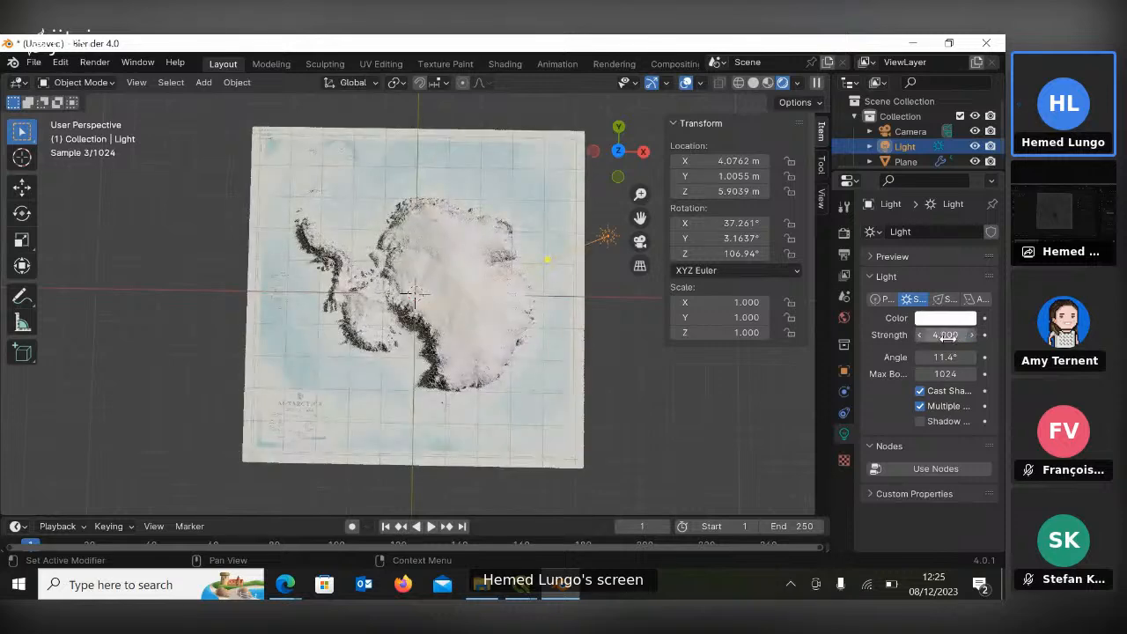
Set the sun light's angle to 90°.
left_click(950, 337)
left_click(945, 362)
left_click(944, 362)
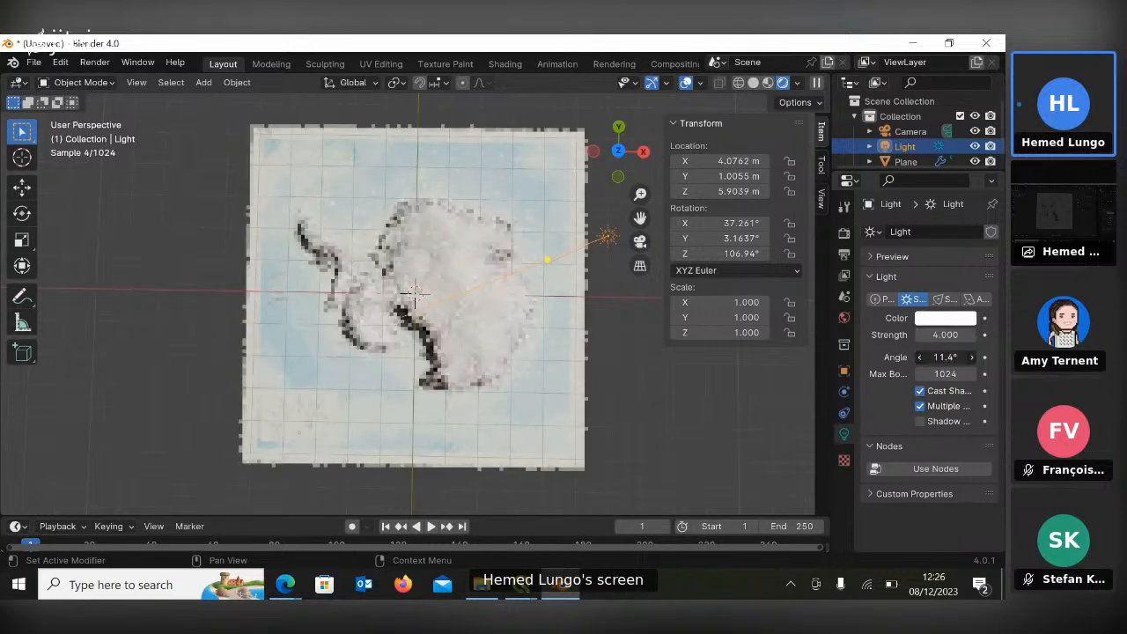
type("90")
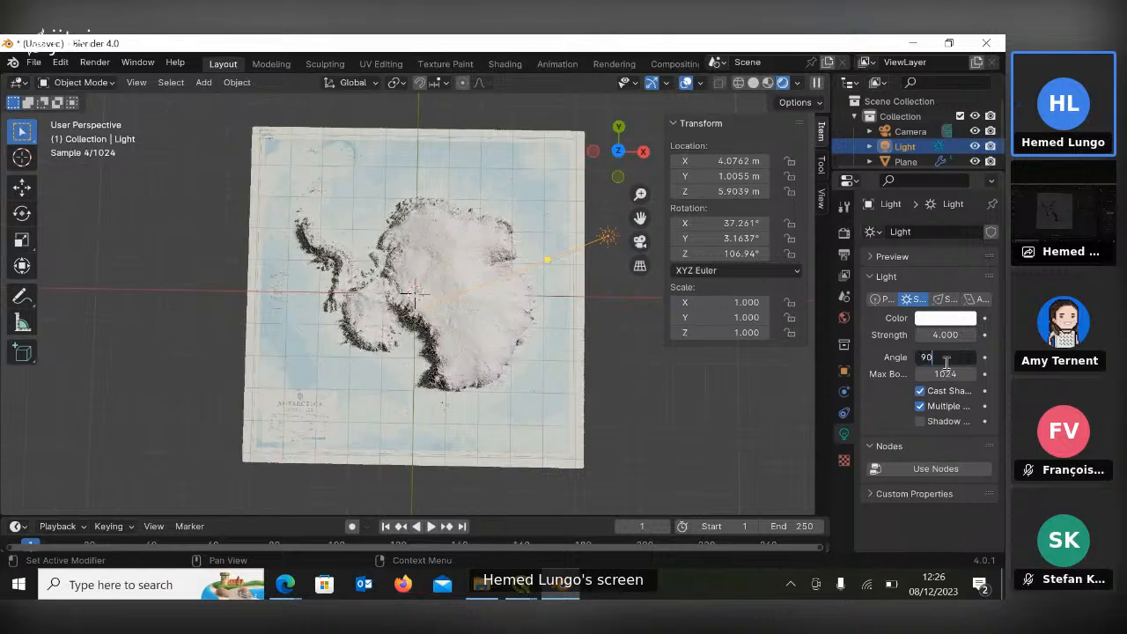
key("Return")
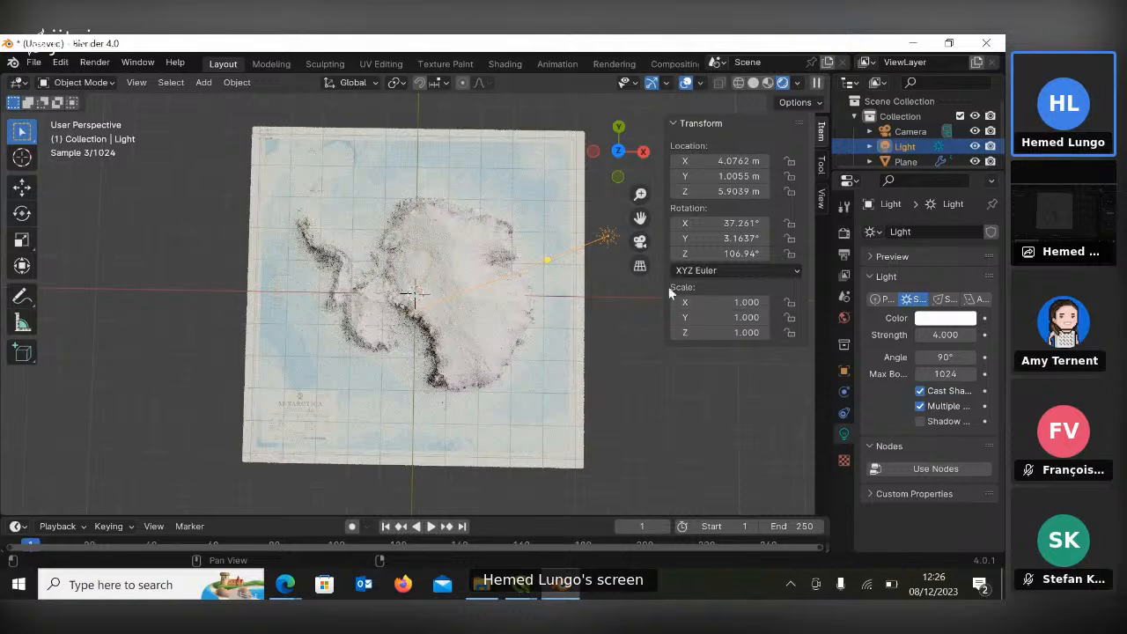
Try sun light strengths of 3 and 5 on the rendered relief map.
left_click(954, 334)
type("3")
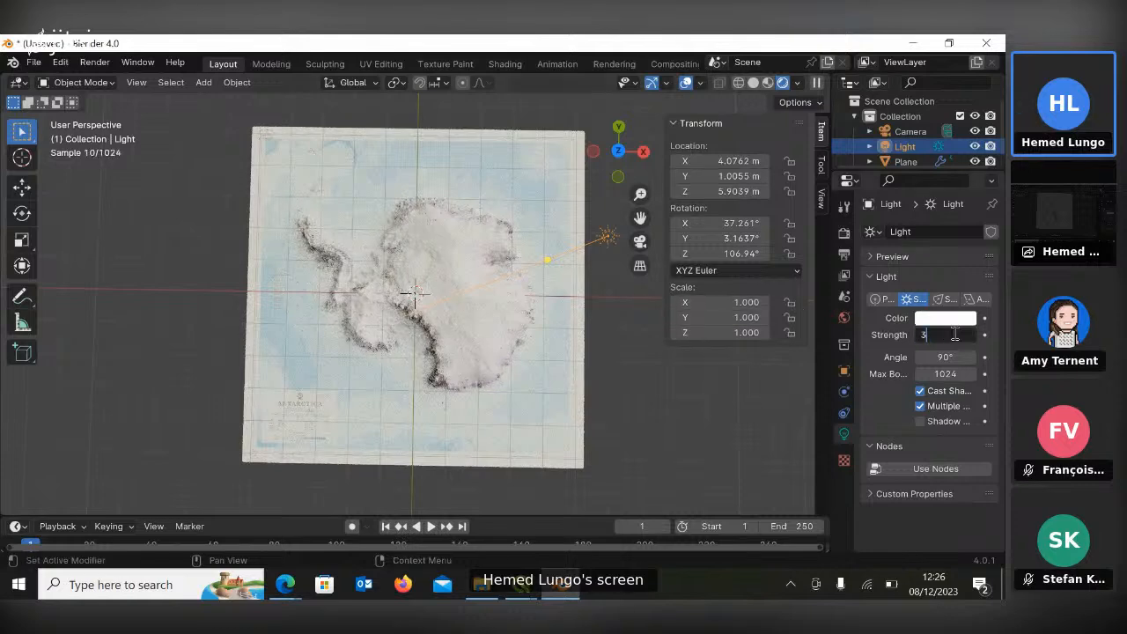
key("Return")
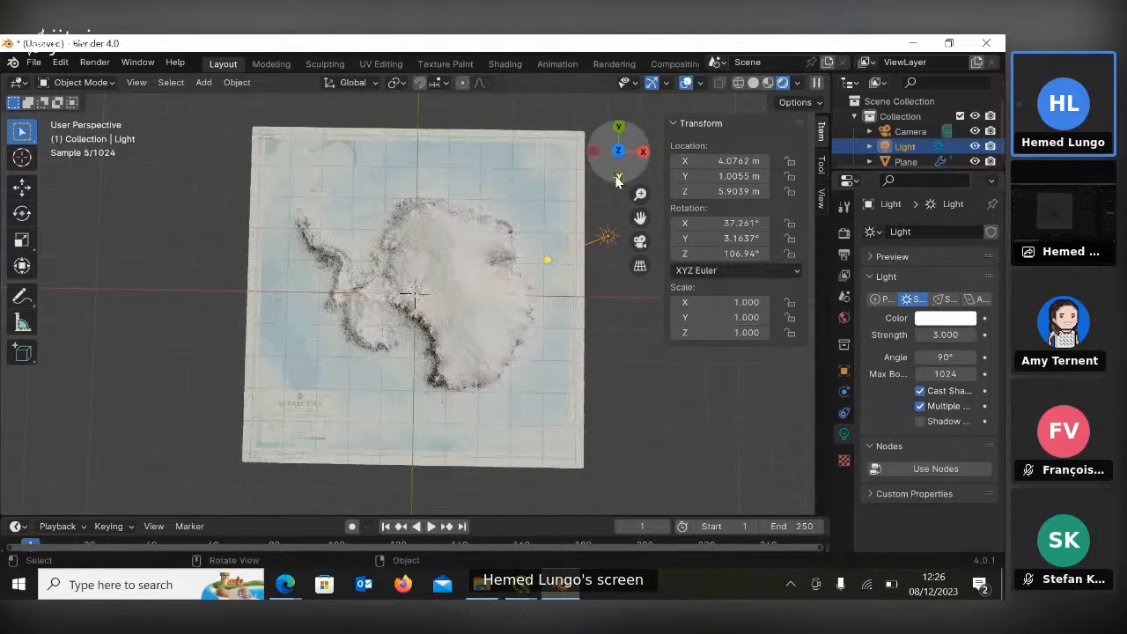
left_click_drag(616, 176, 616, 175)
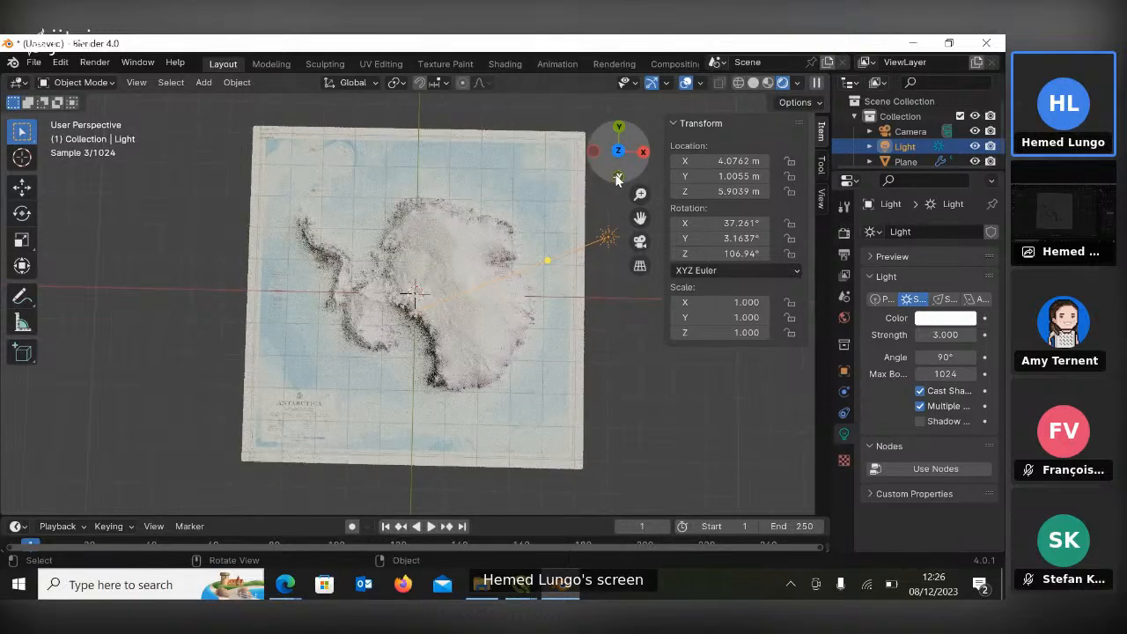
left_click_drag(617, 179, 617, 175)
left_click(946, 336)
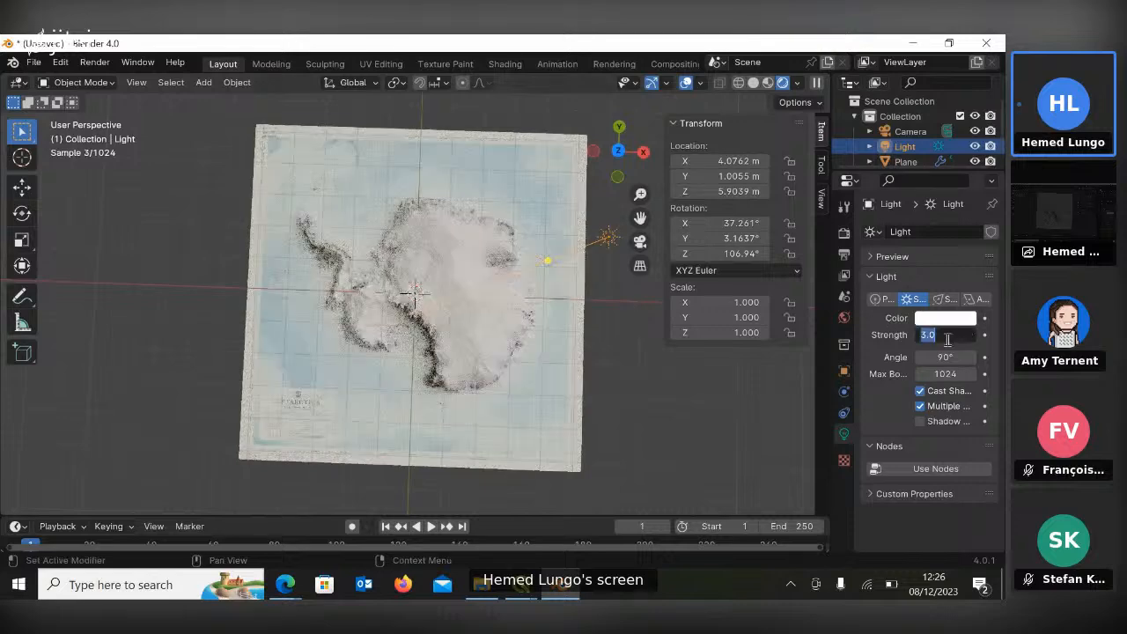
type("5")
key("Return")
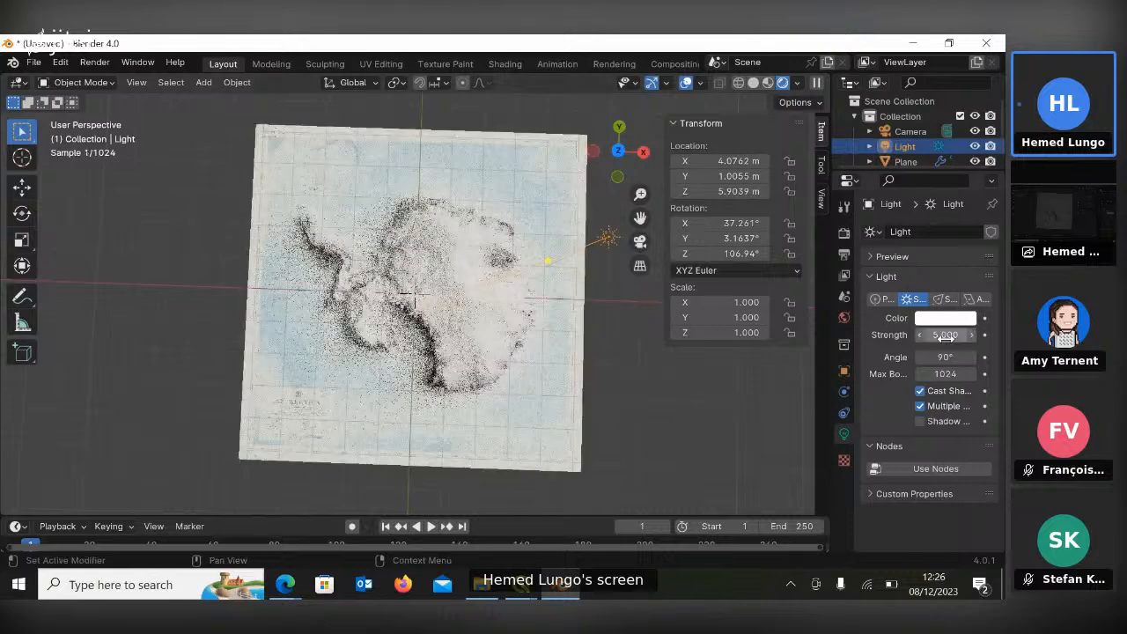
Set the sun light's strength to 4.
left_click(945, 335)
type("4")
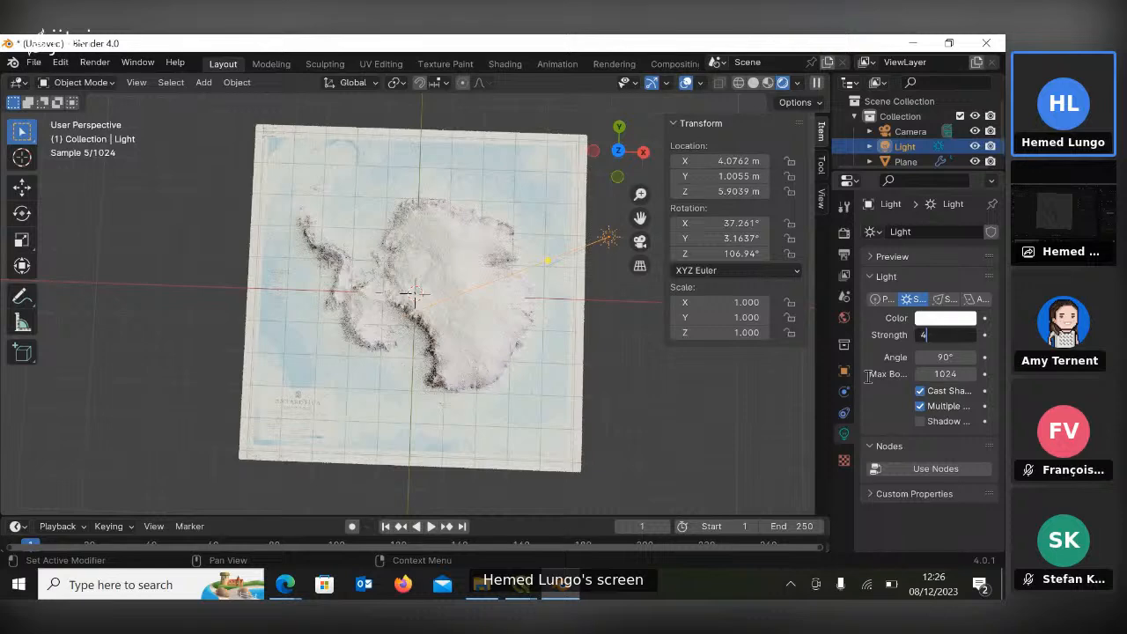
key("Return")
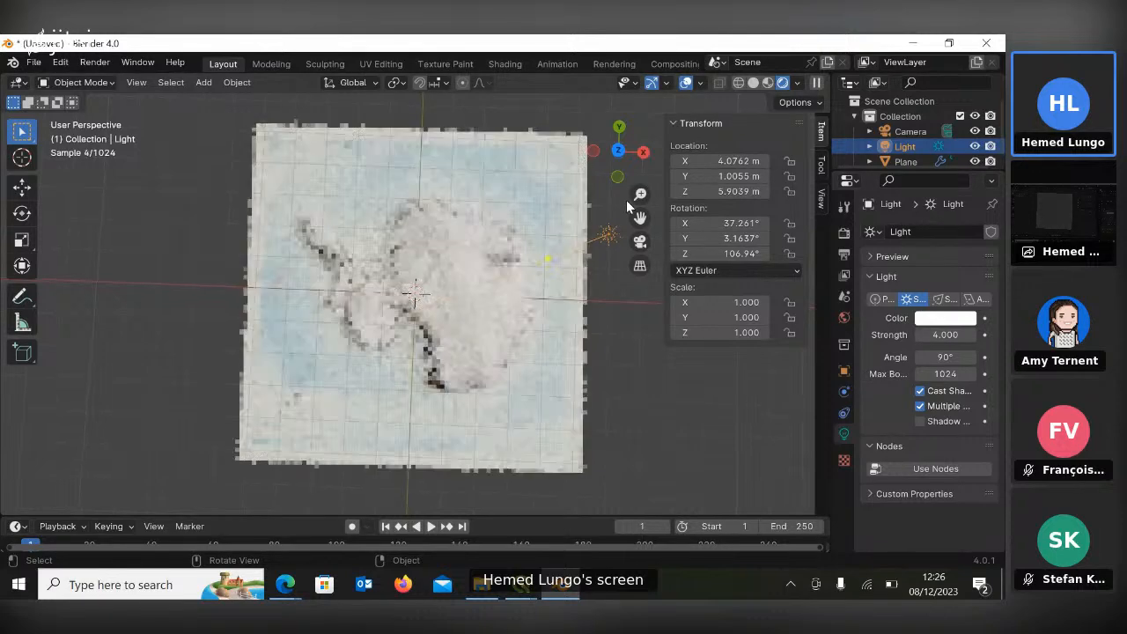
Make the render's film background transparent in the scene's Film settings.
middle_click_drag(626, 201, 619, 183)
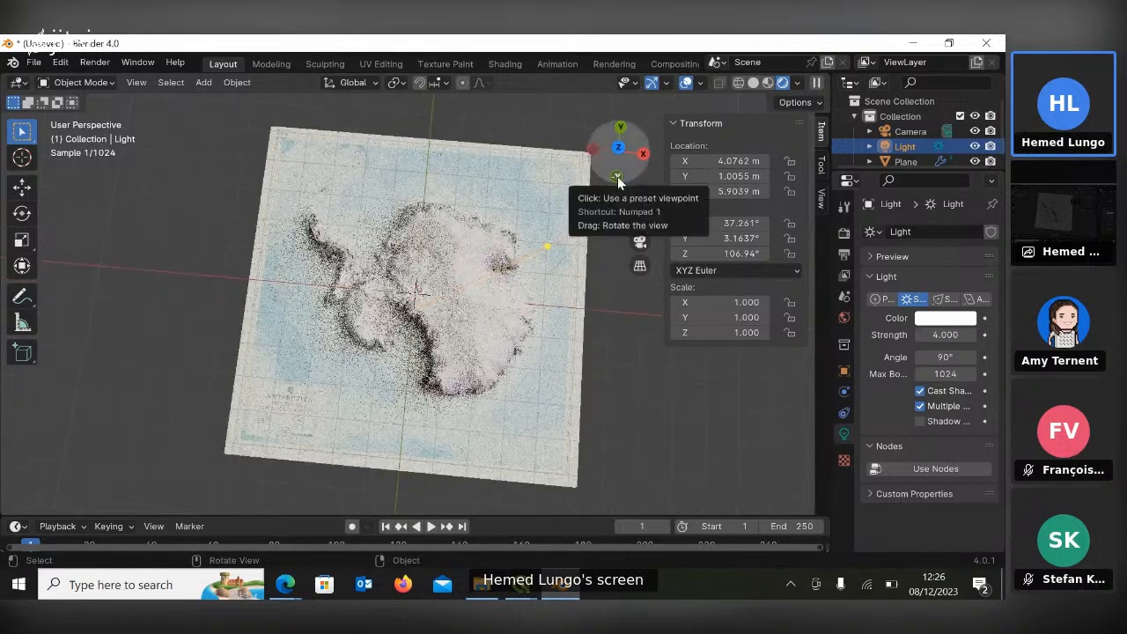
left_click(618, 147)
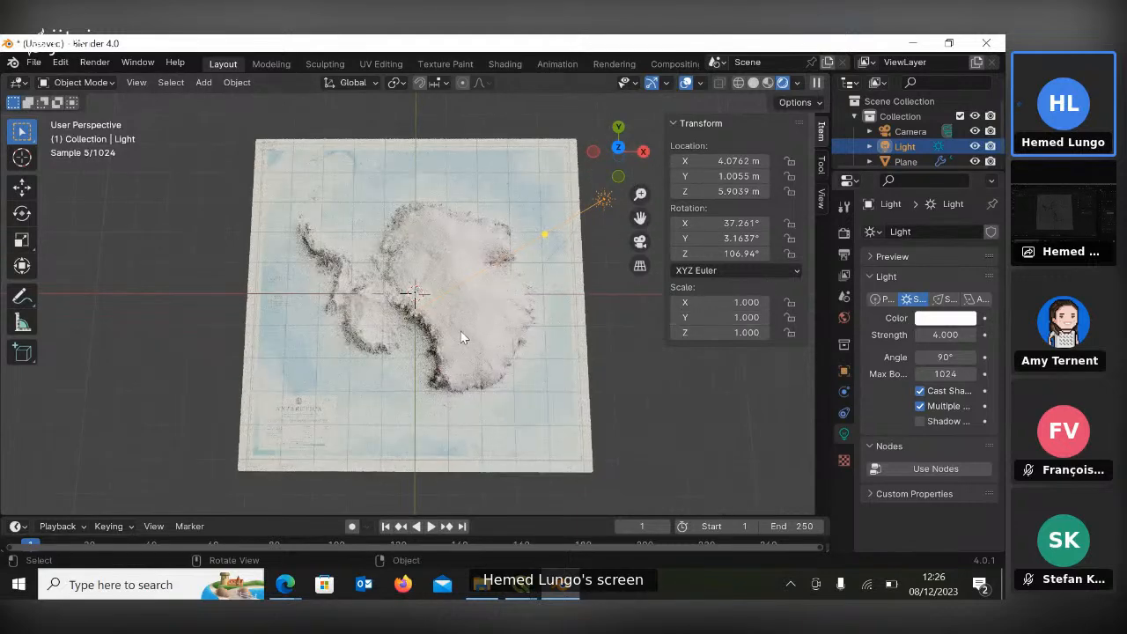
left_click(843, 233)
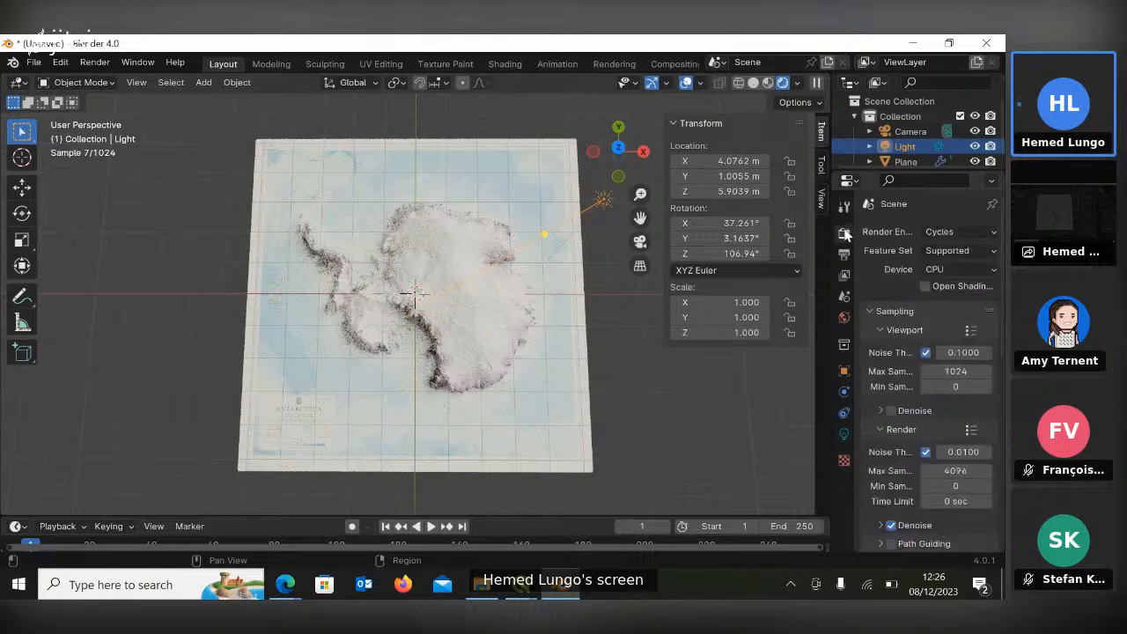
scroll(928, 369, "down", 15)
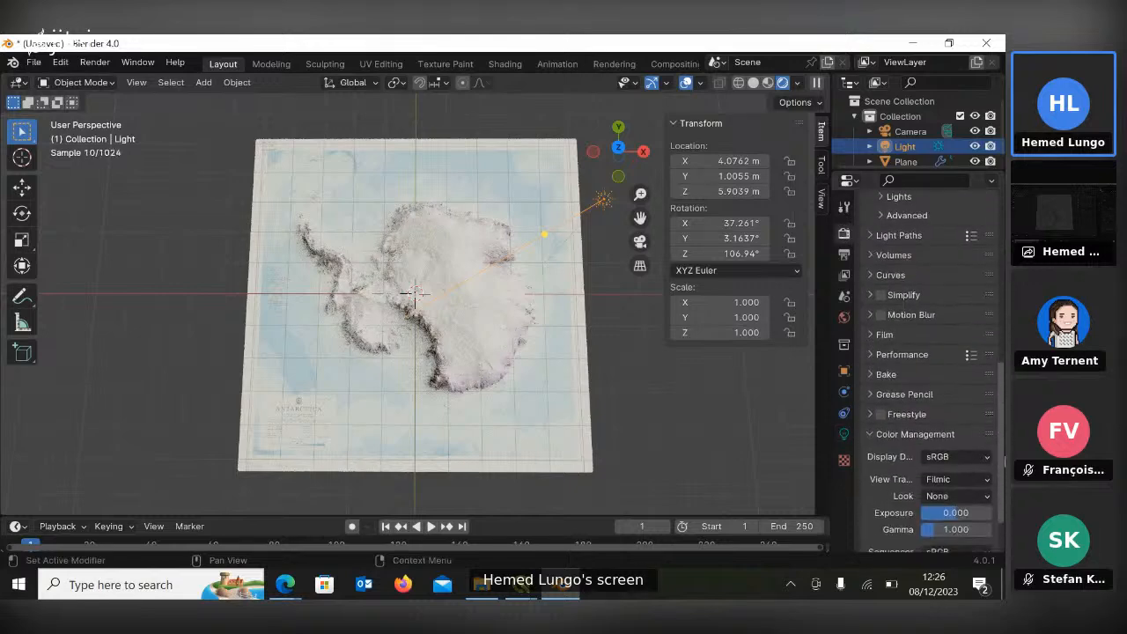
scroll(868, 396, "up", 5)
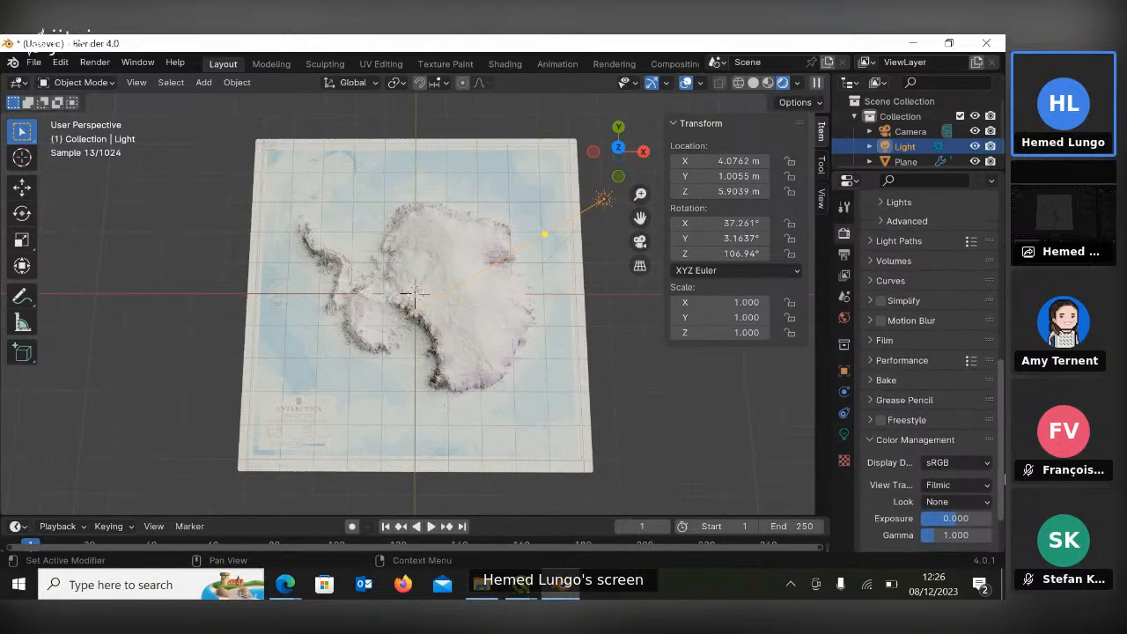
left_click(871, 393)
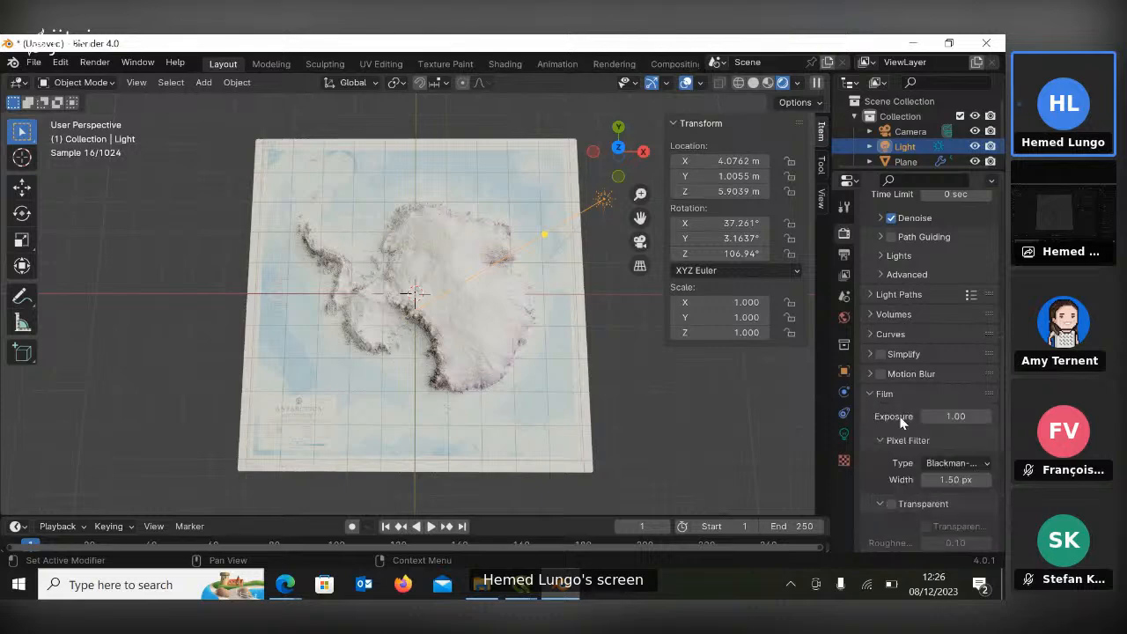
left_click(890, 503)
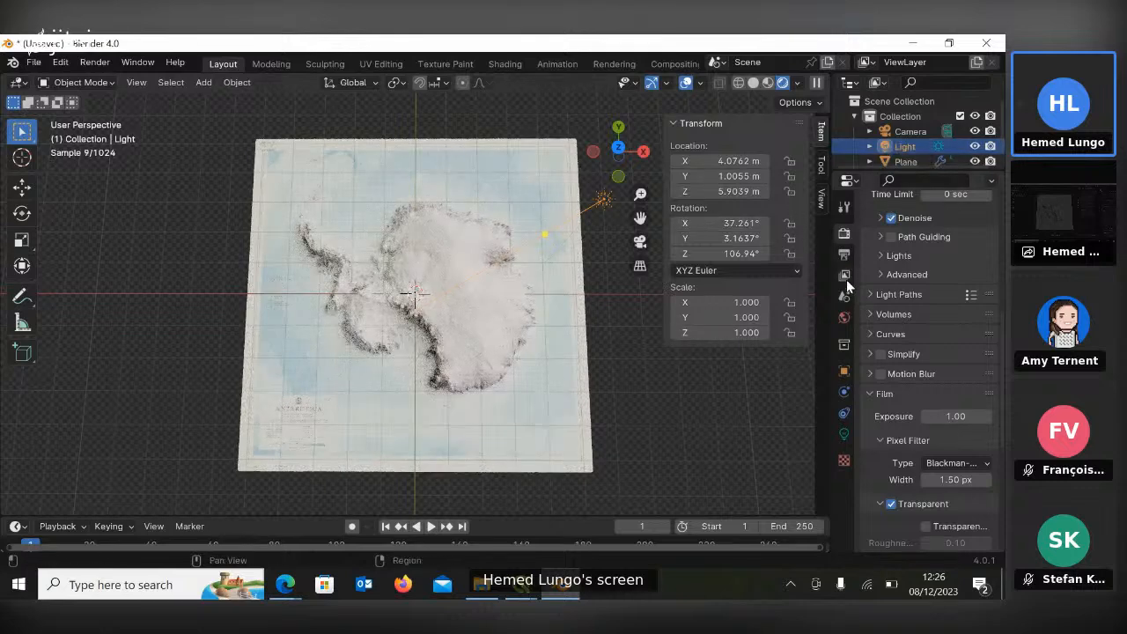
Set the sun light's strength to 5.
left_click(843, 433)
left_click(954, 335)
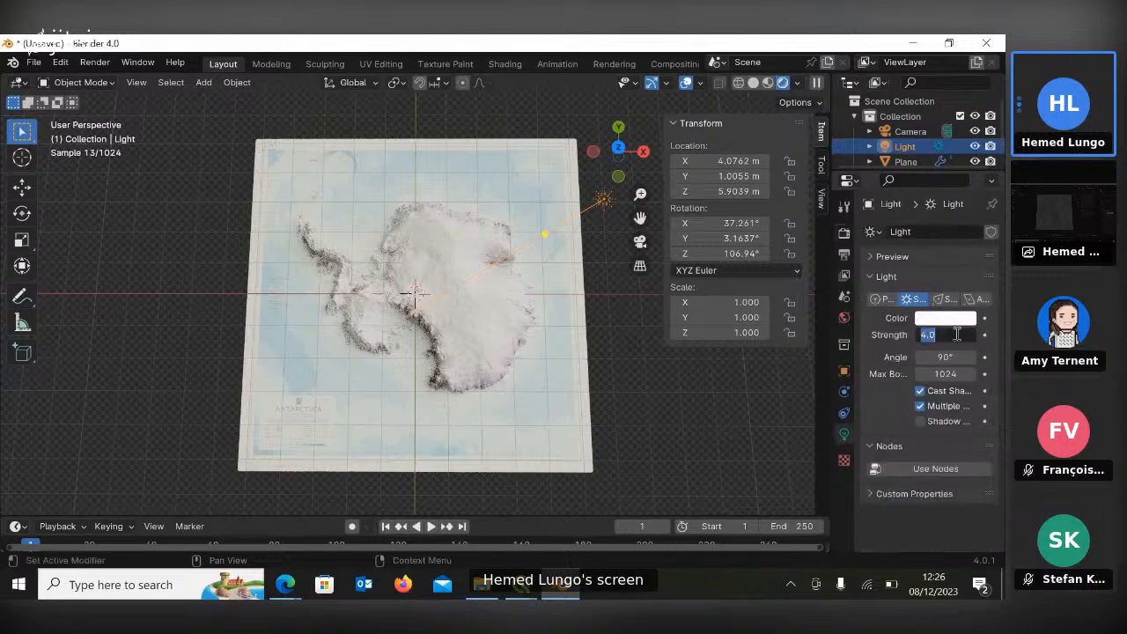
left_click(956, 334)
key("Return")
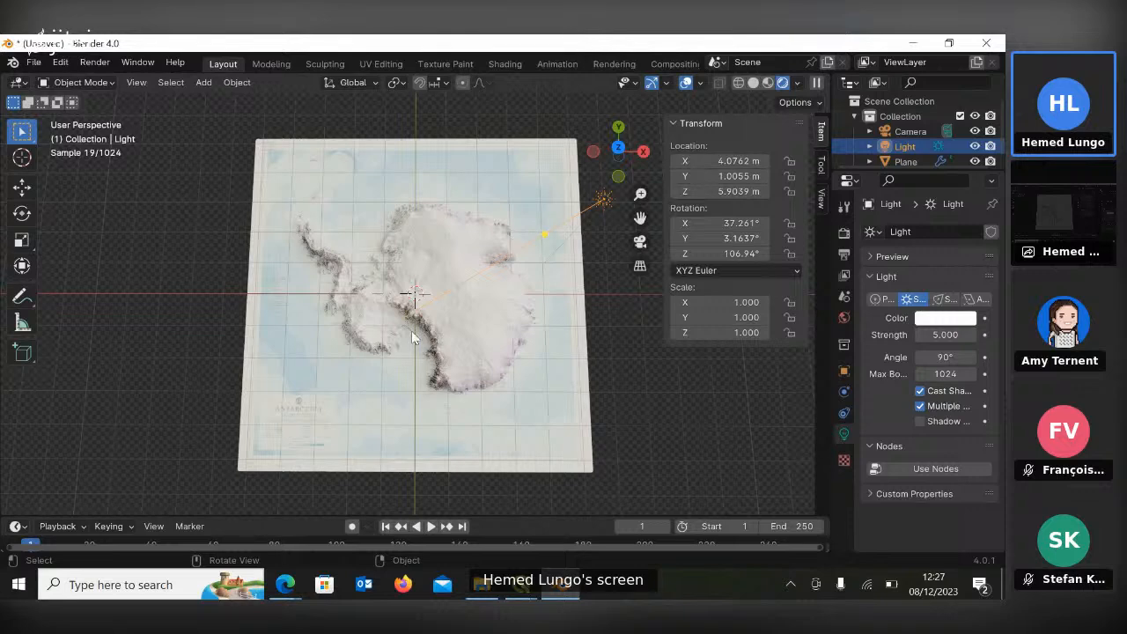
Change the scene camera's lens type to Orthographic.
left_click(909, 131)
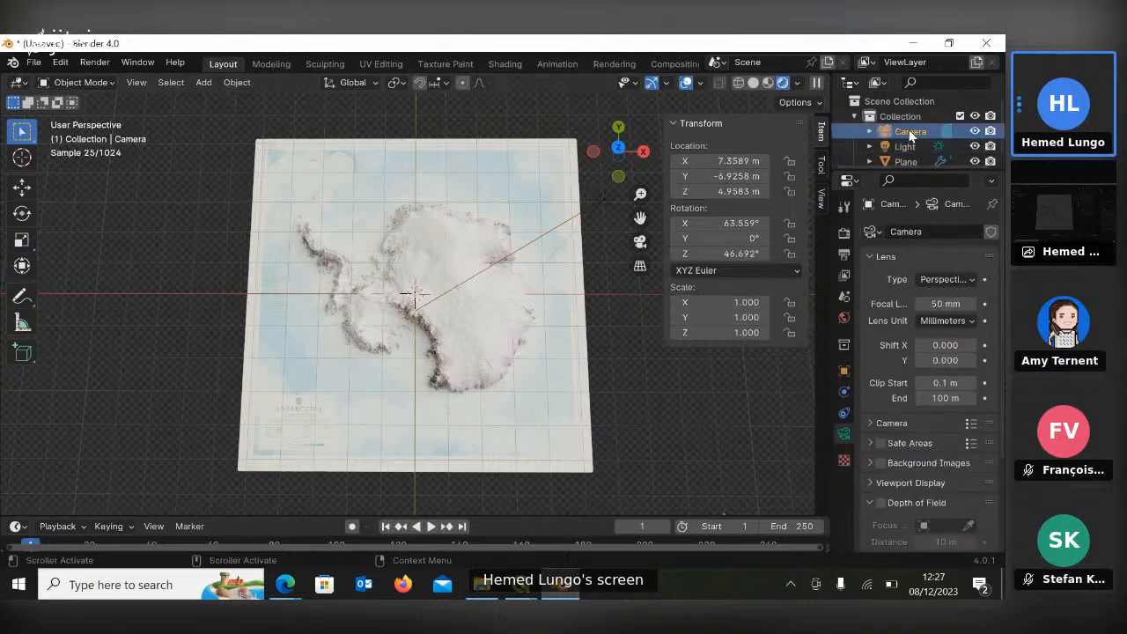
left_click(947, 276)
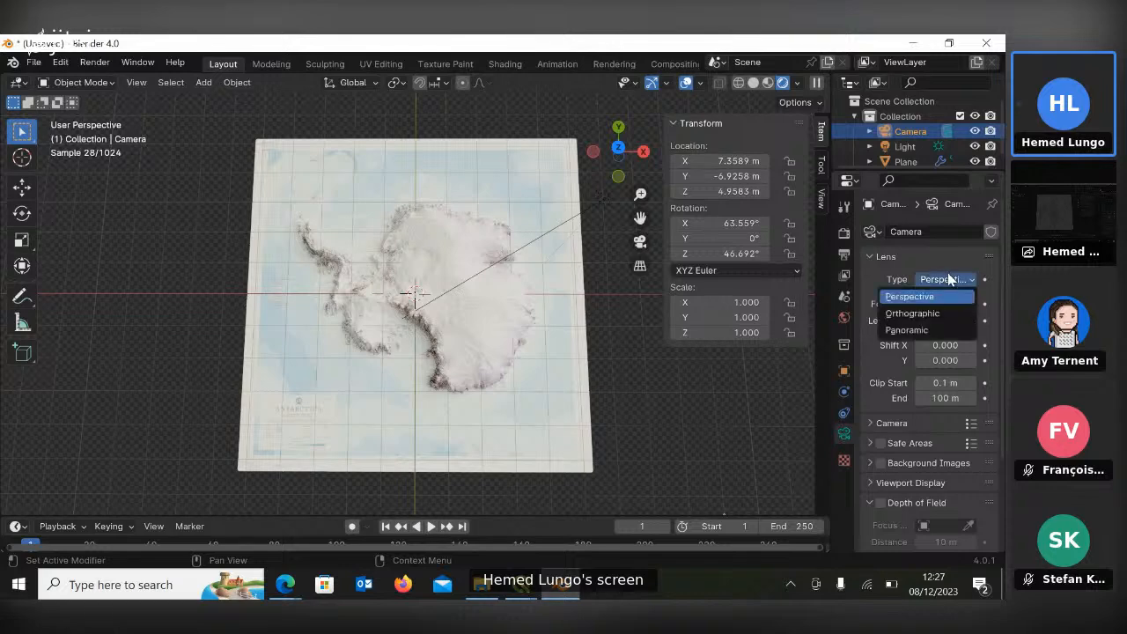
left_click(928, 319)
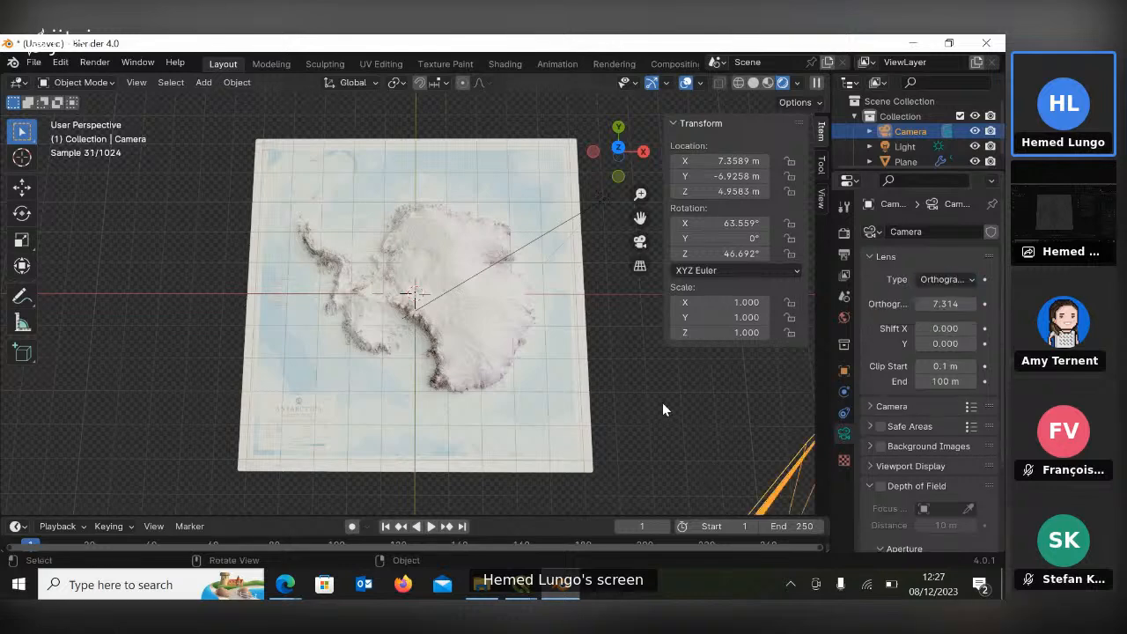
scroll(661, 405, "down", 2)
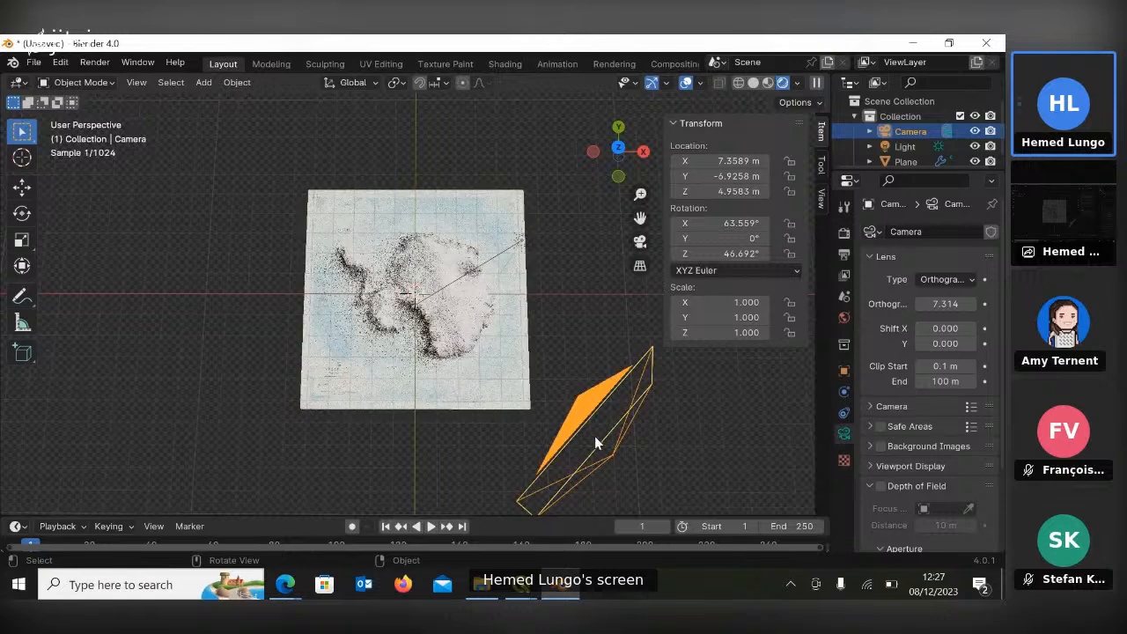
left_click(948, 305)
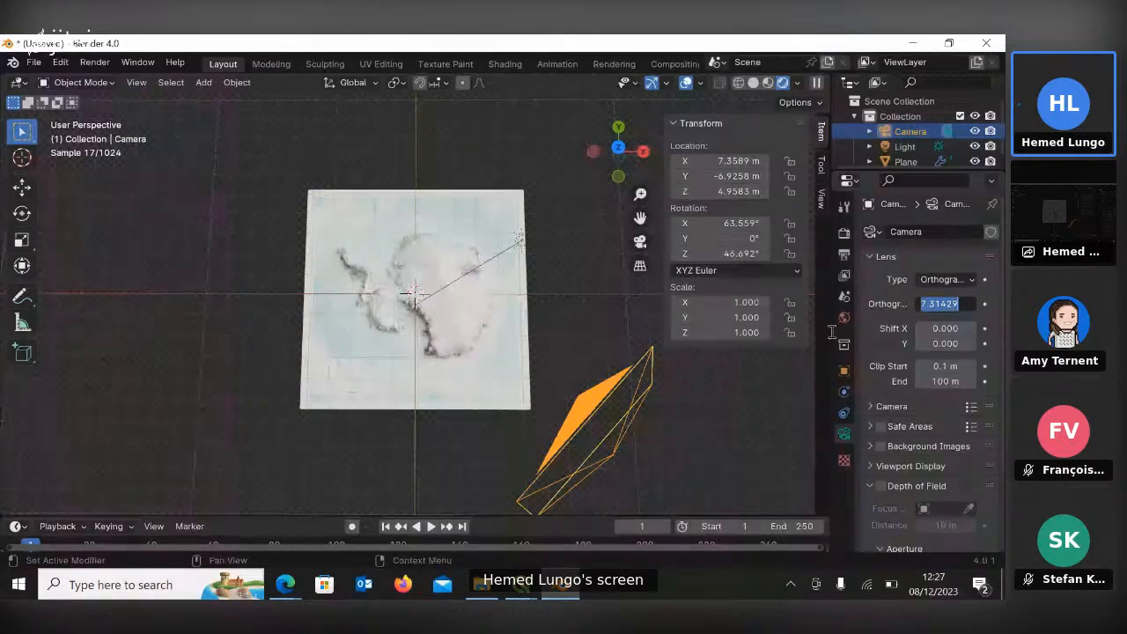
Centre the camera over the map by setting its X and Y location to 0 m.
left_click(739, 161)
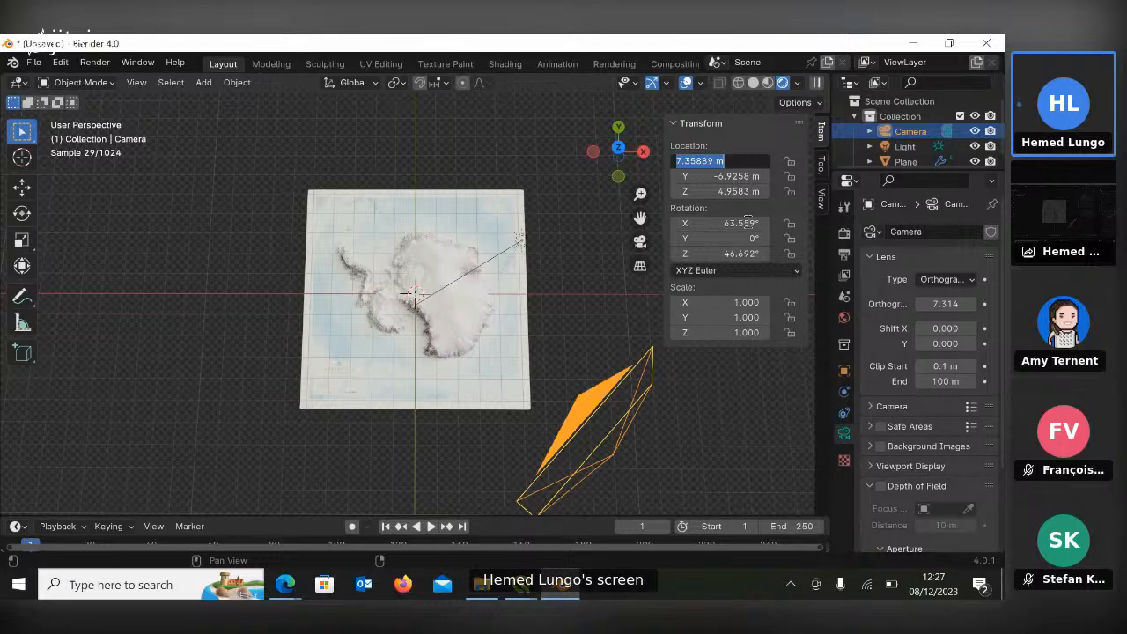
type("0")
key("Return")
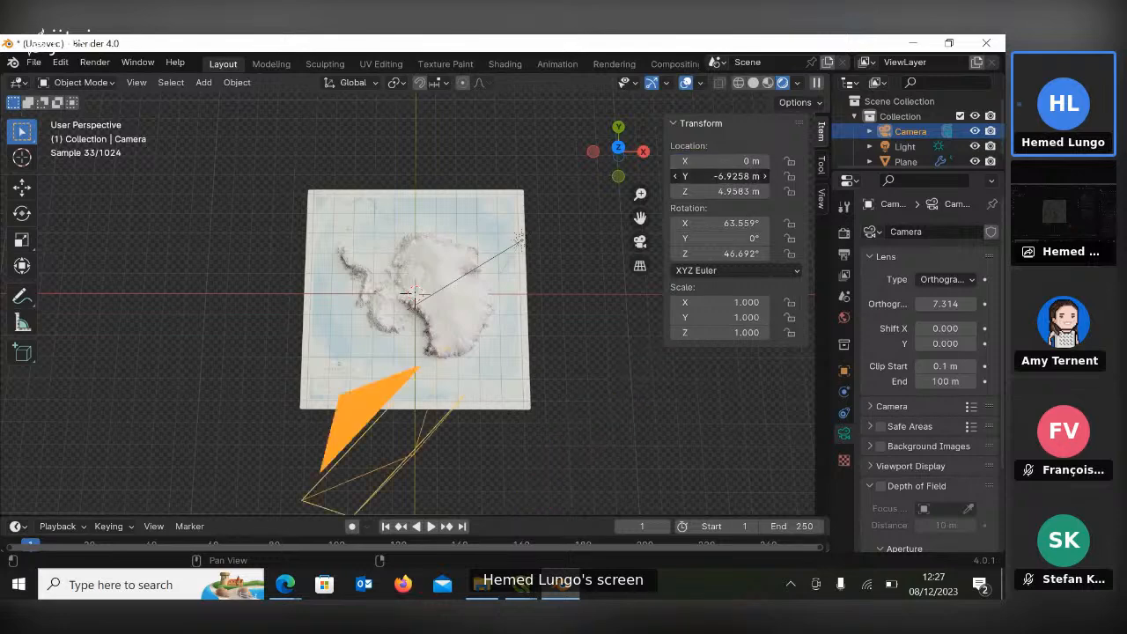
left_click(736, 177)
type("0")
key("Return")
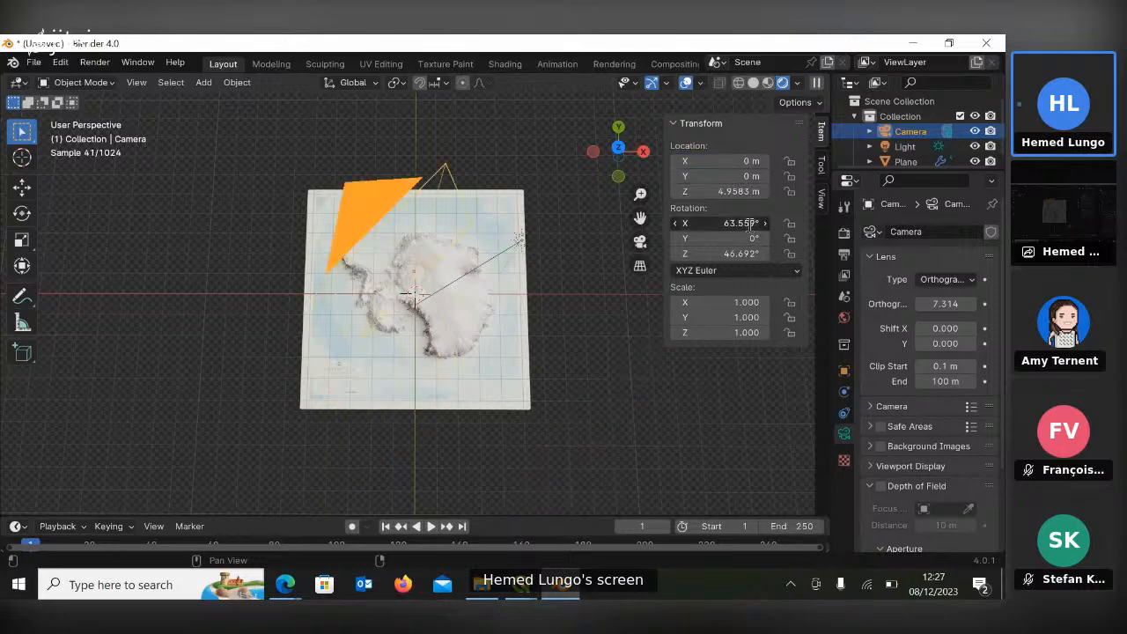
Point the camera straight down by setting its X and Z rotation to 0°.
left_click(744, 223)
type("0")
left_click(744, 254)
type("0")
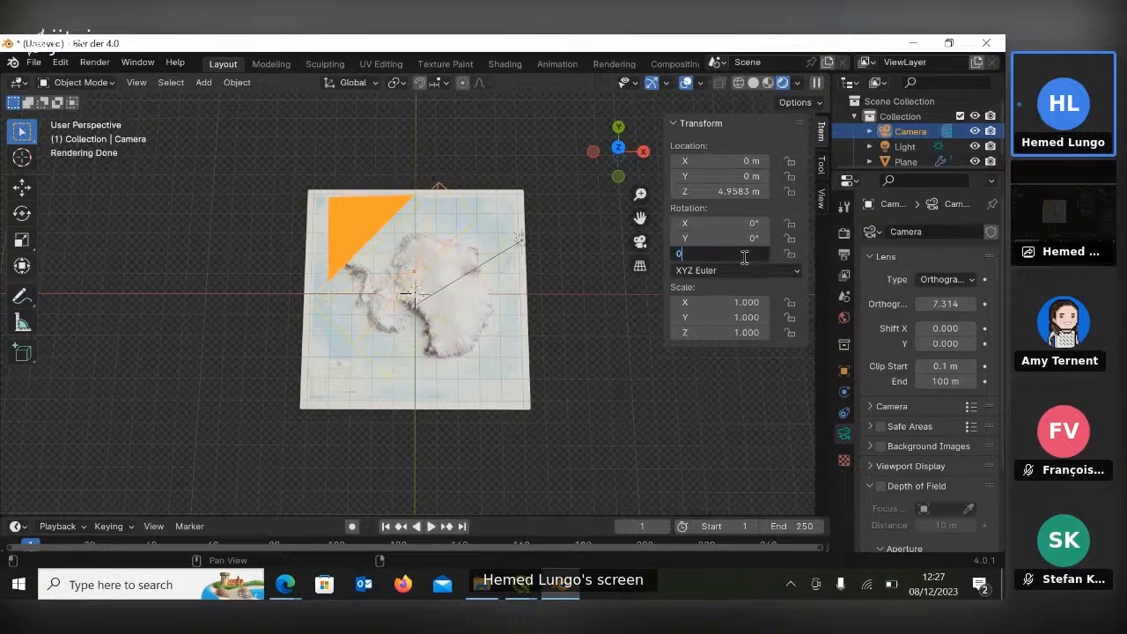
key("Return")
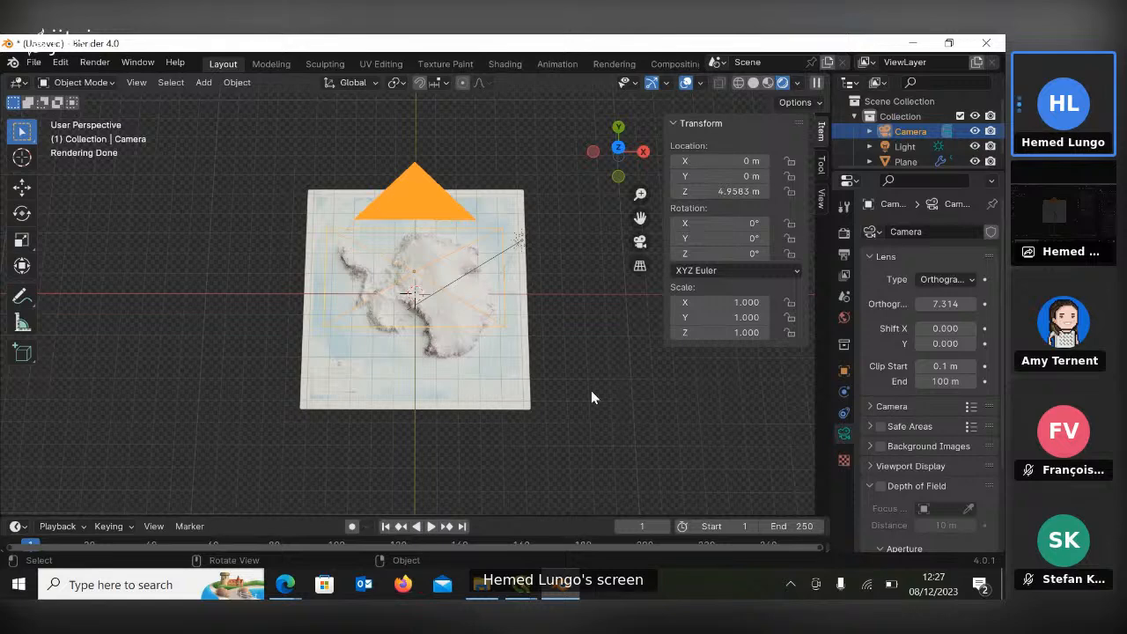
Try orthographic scales of 14 and 16 for the camera so its frame covers the map.
left_click(950, 303)
key("BackSpace")
type("14")
key("Return")
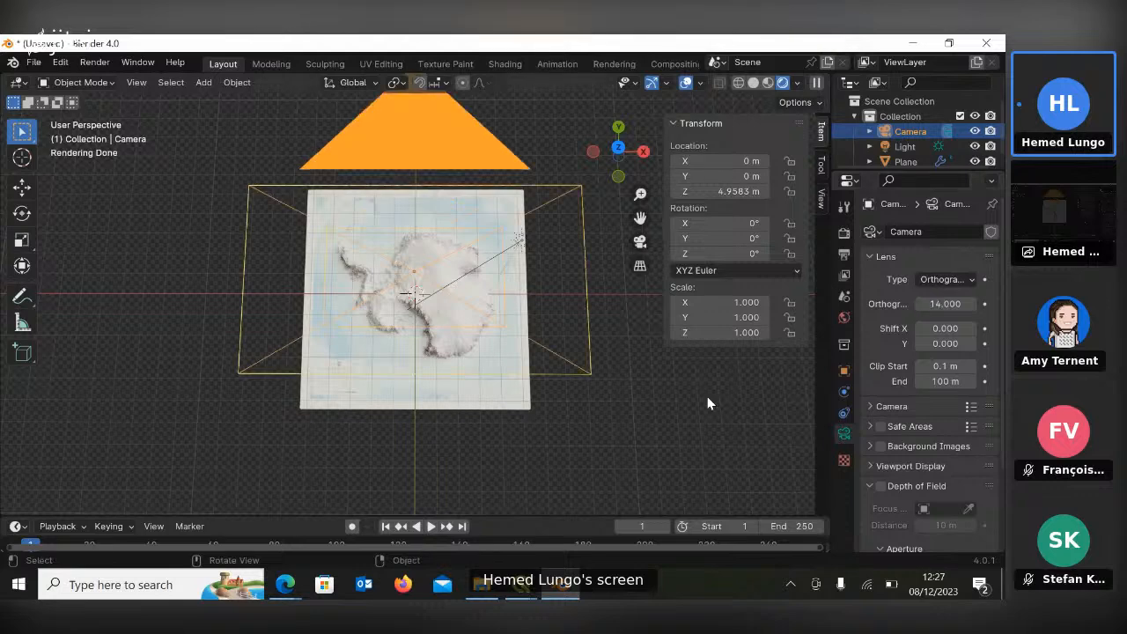
left_click(945, 304)
key("BackSpace")
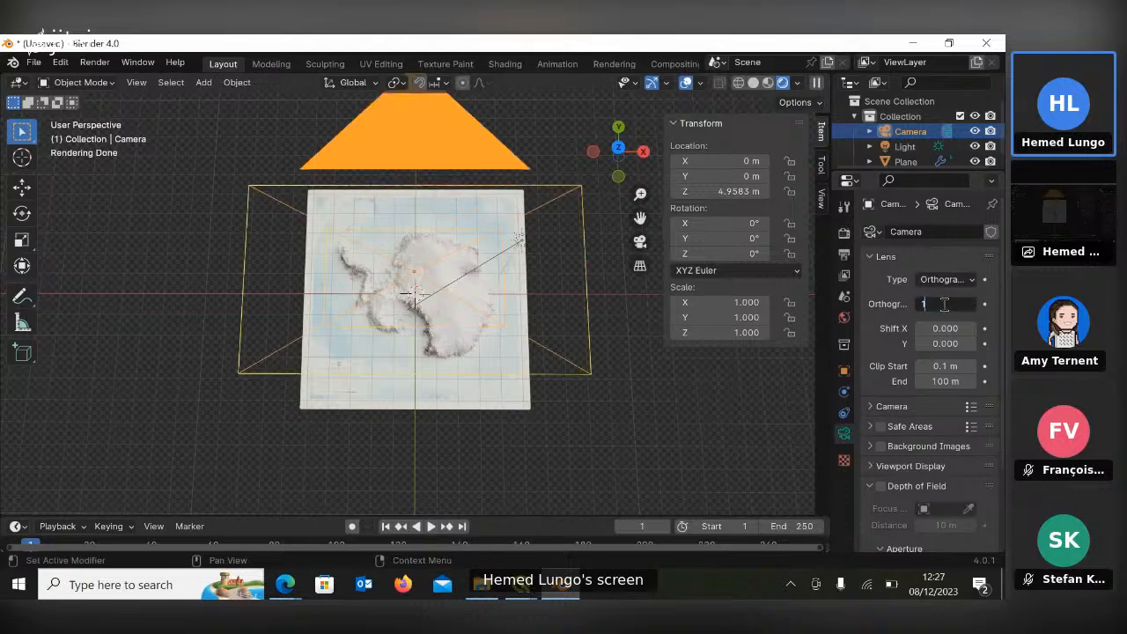
type("16")
key("Return")
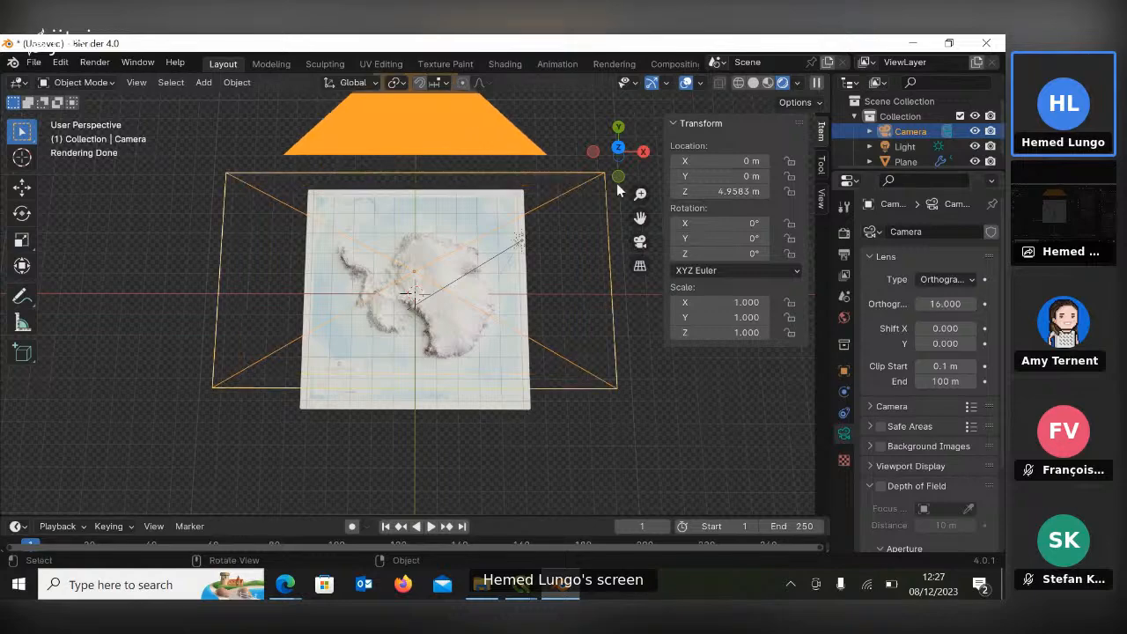
Set the camera's orthographic scale to 17 and check its frame against the map's edges.
left_click_drag(619, 180, 615, 197)
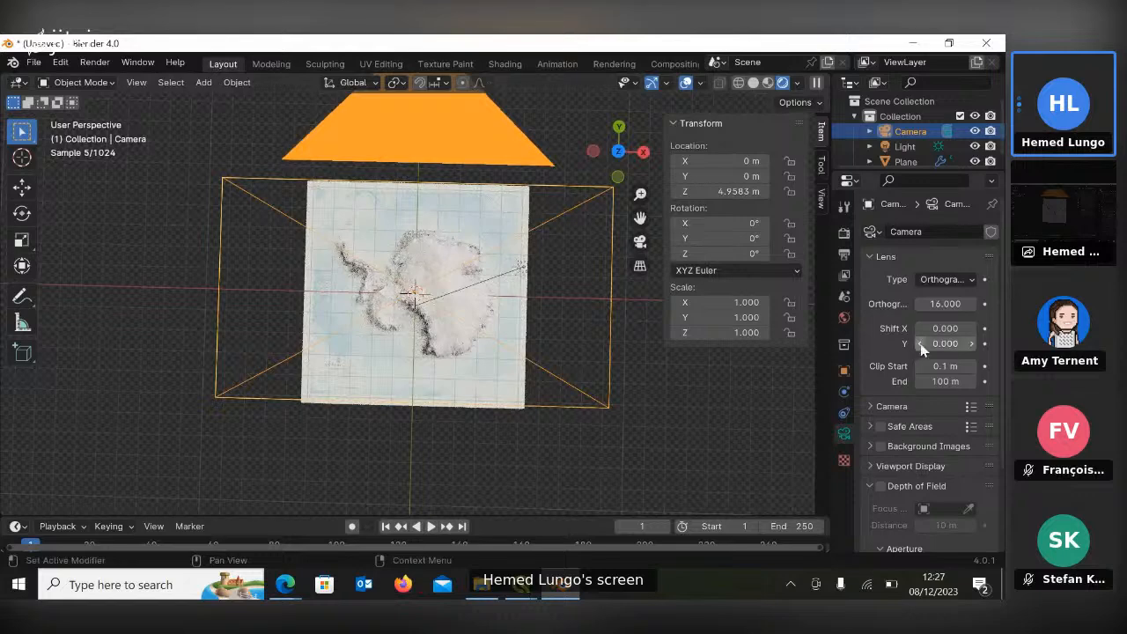
left_click(938, 309)
type("16")
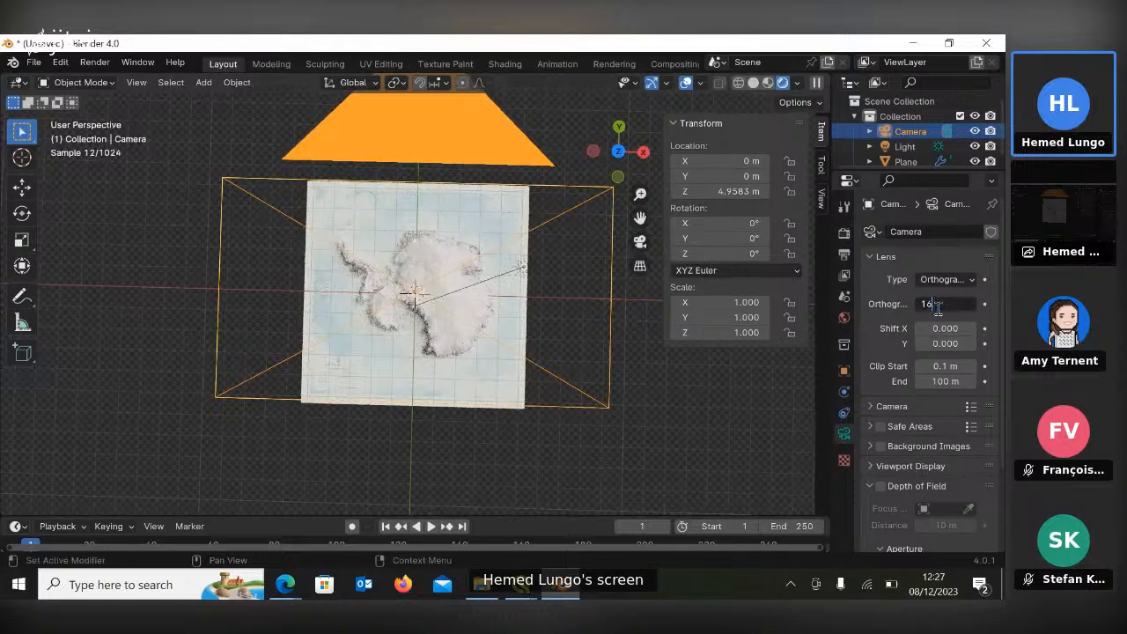
key("BackSpace")
key("Return")
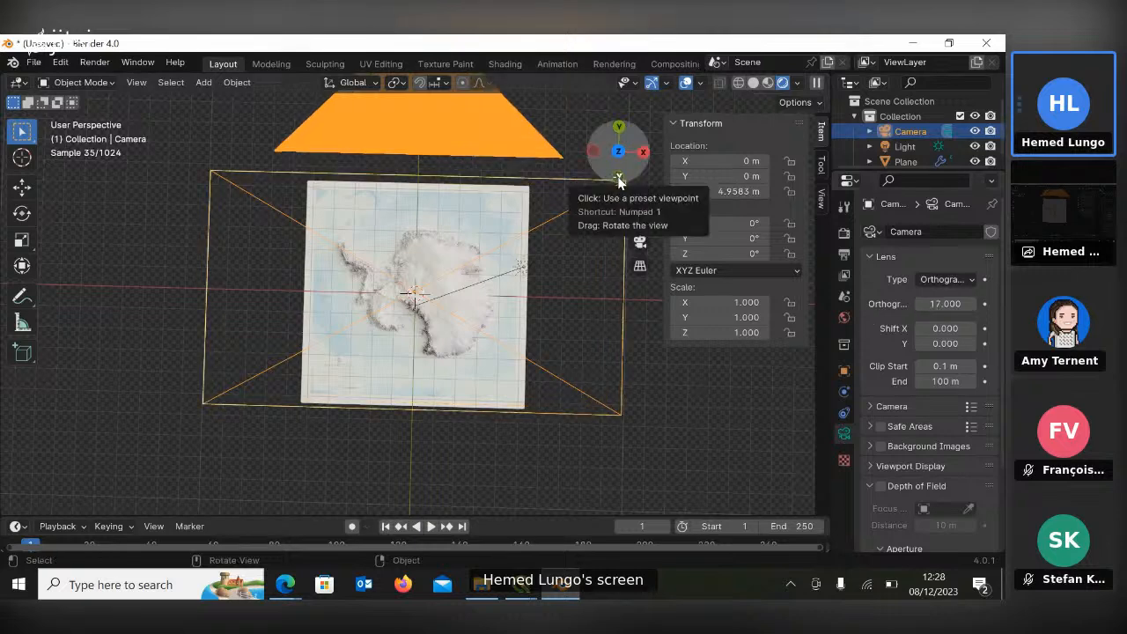
left_click_drag(617, 174, 623, 179)
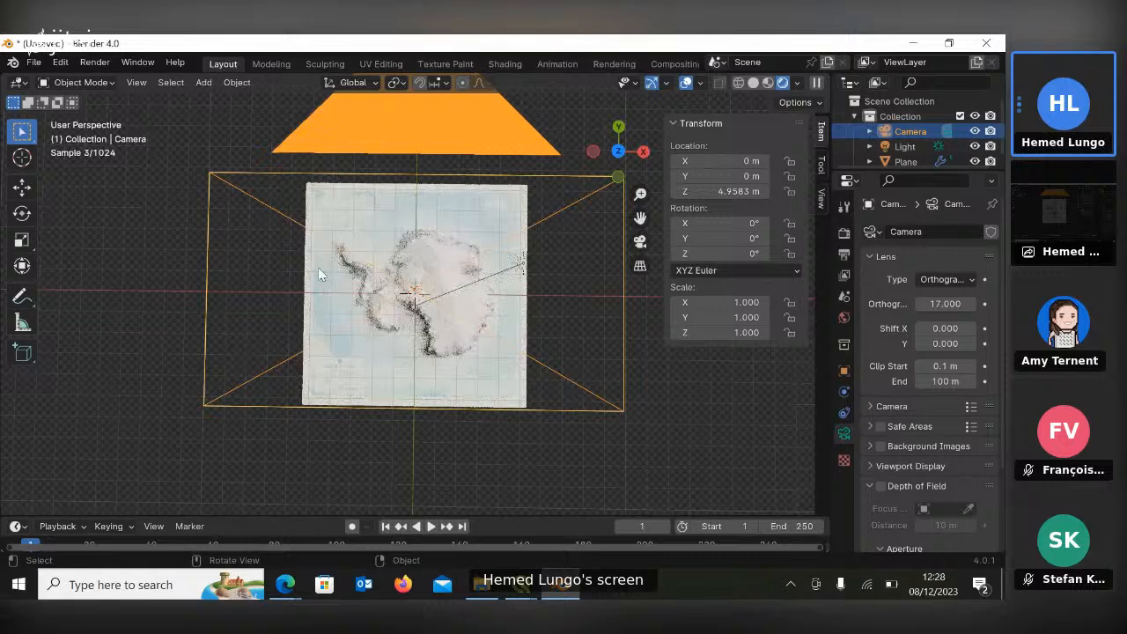
Try sun light strengths of 8 and 7 on the rendered relief map.
left_click(905, 146)
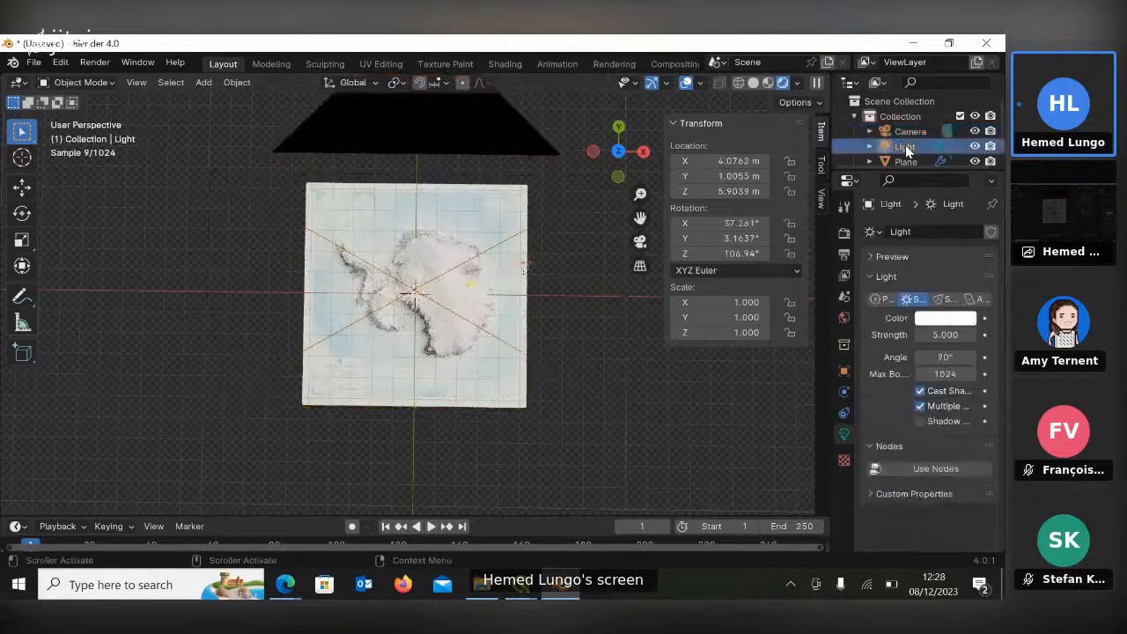
double_click(934, 335)
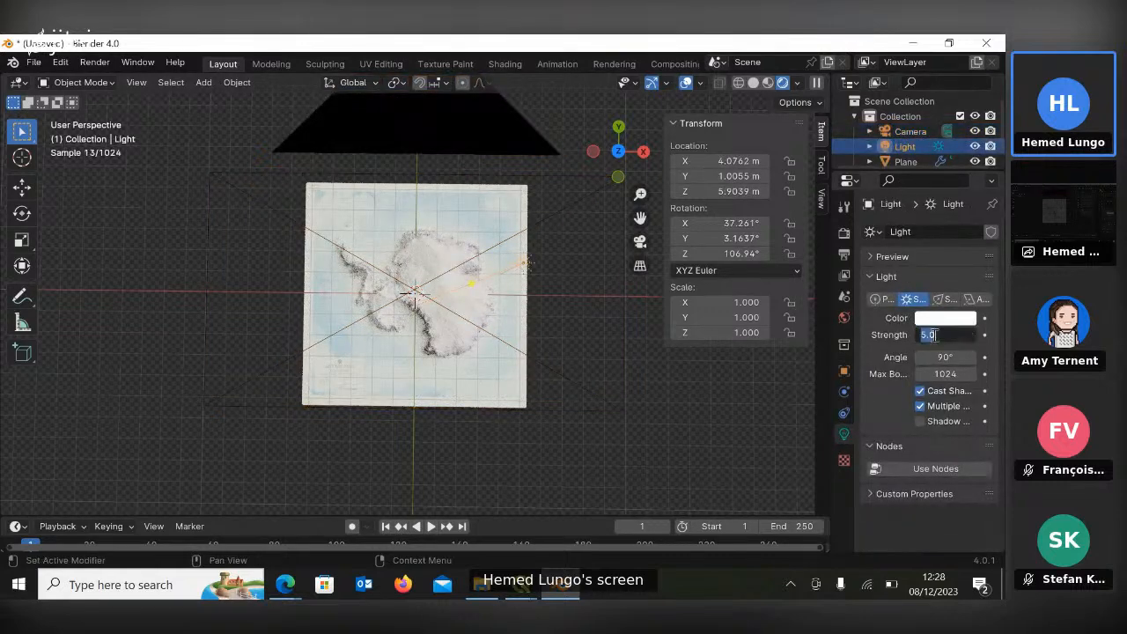
key("Return")
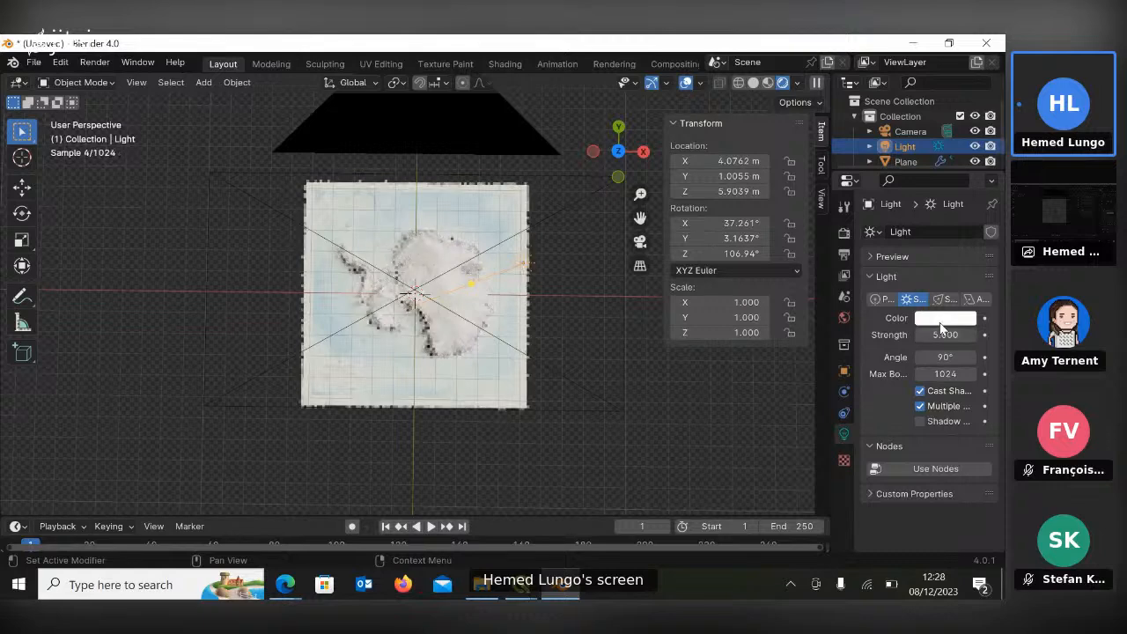
left_click(944, 318)
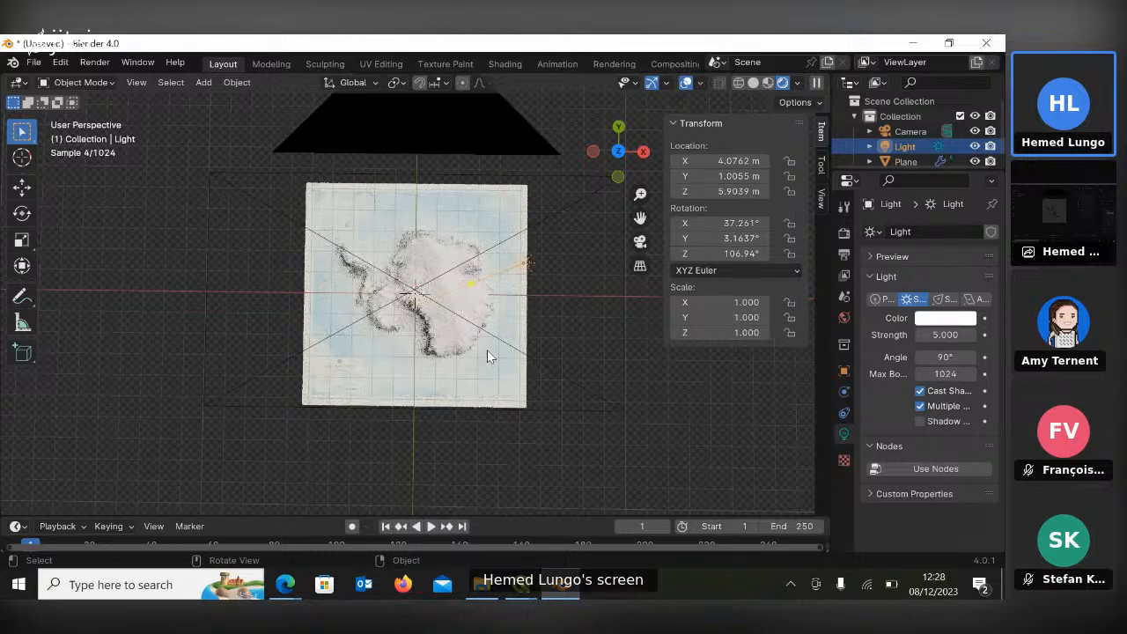
left_click(955, 336)
key("BackSpace")
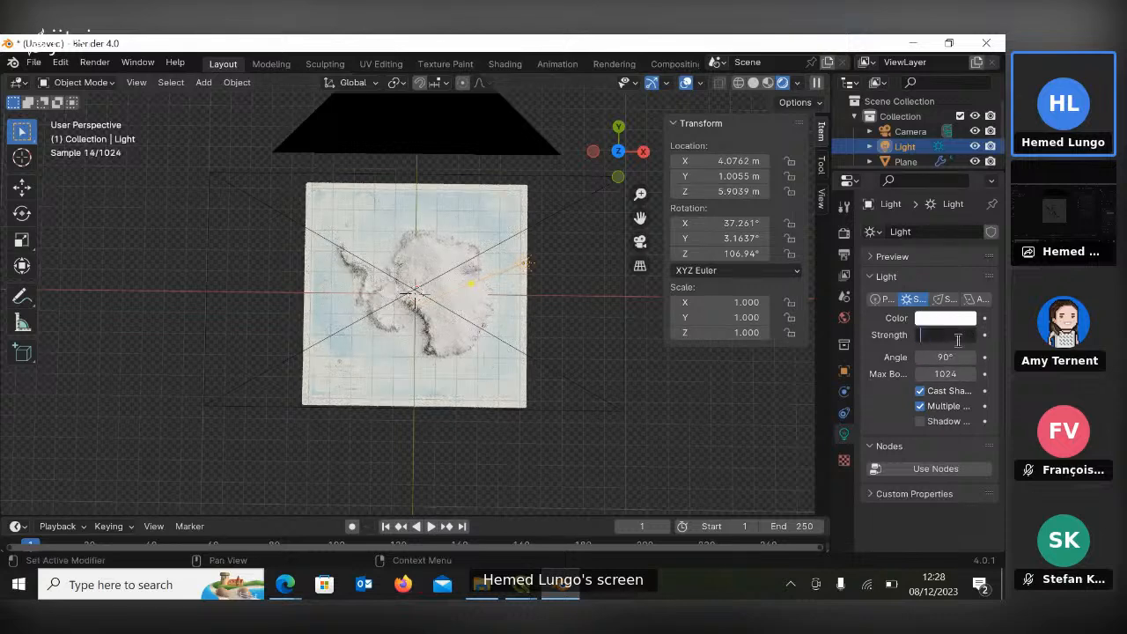
type("8")
key("Return")
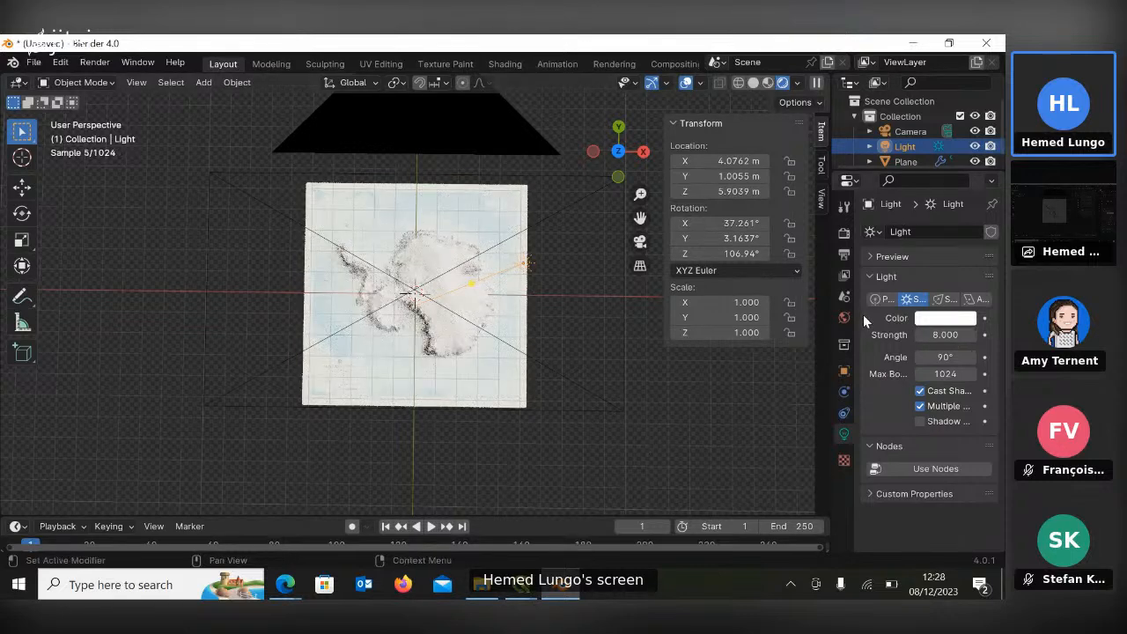
left_click(956, 340)
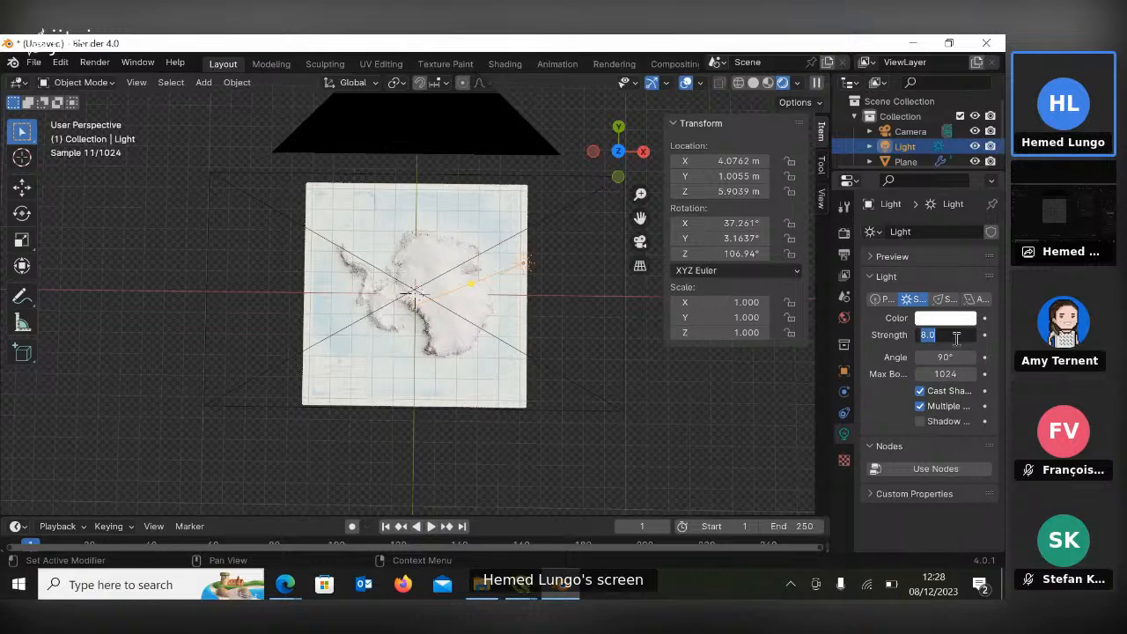
key("BackSpace")
key("Return")
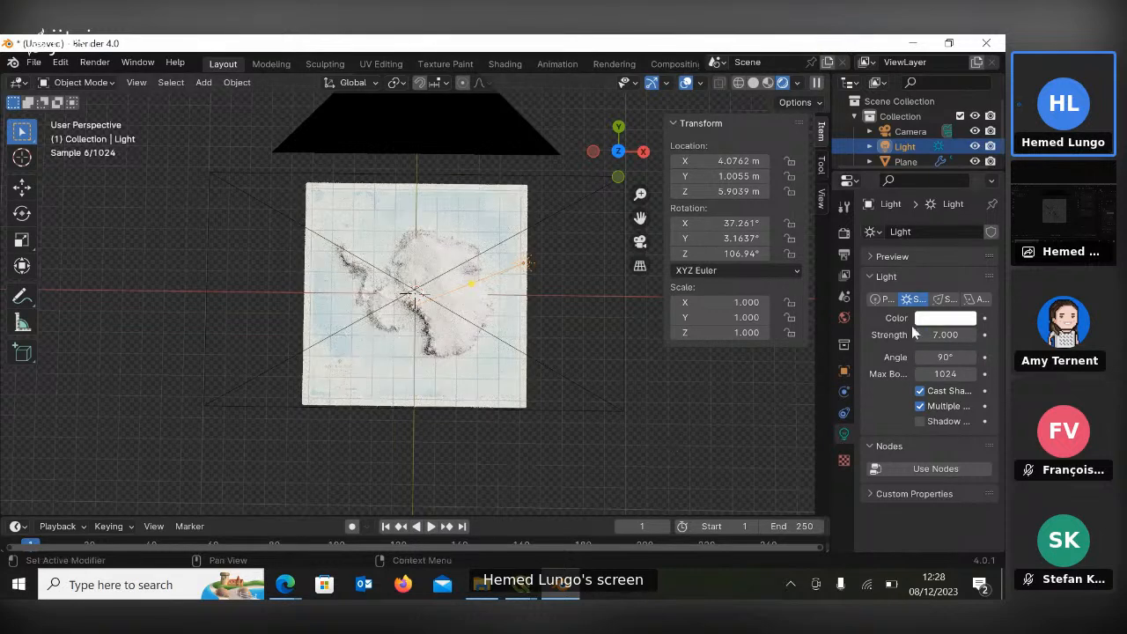
Set the sun light's strength to 2.
left_click(946, 334)
key("BackSpace")
type("2")
key("Return")
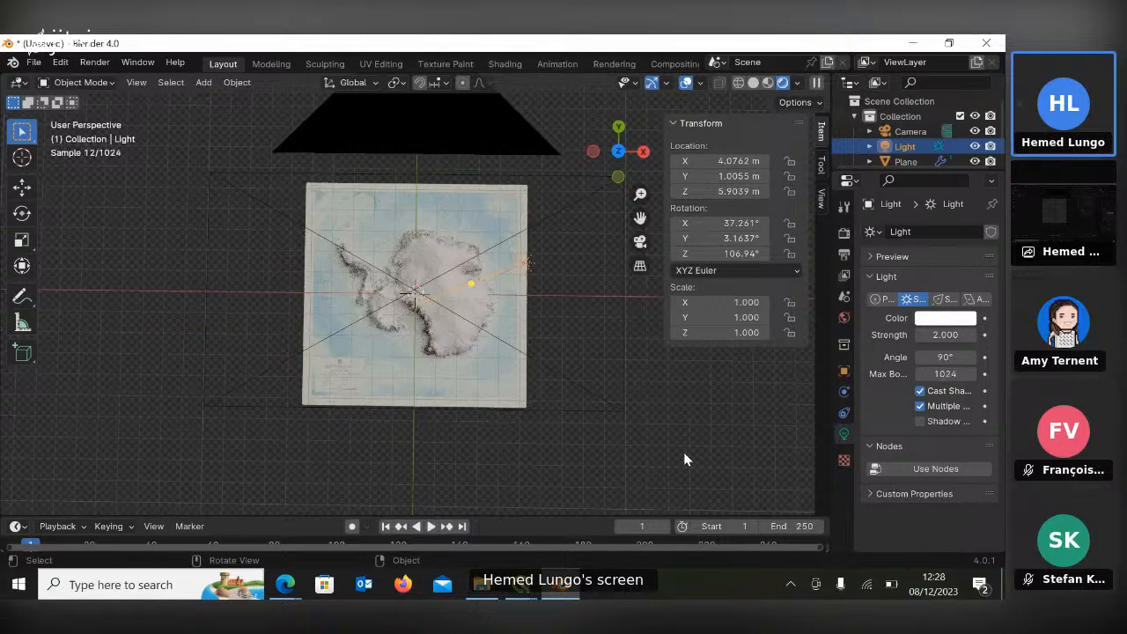
Select the camera and set the Cycles render's maximum samples to 100.
left_click(911, 131)
key("Down")
key("Up")
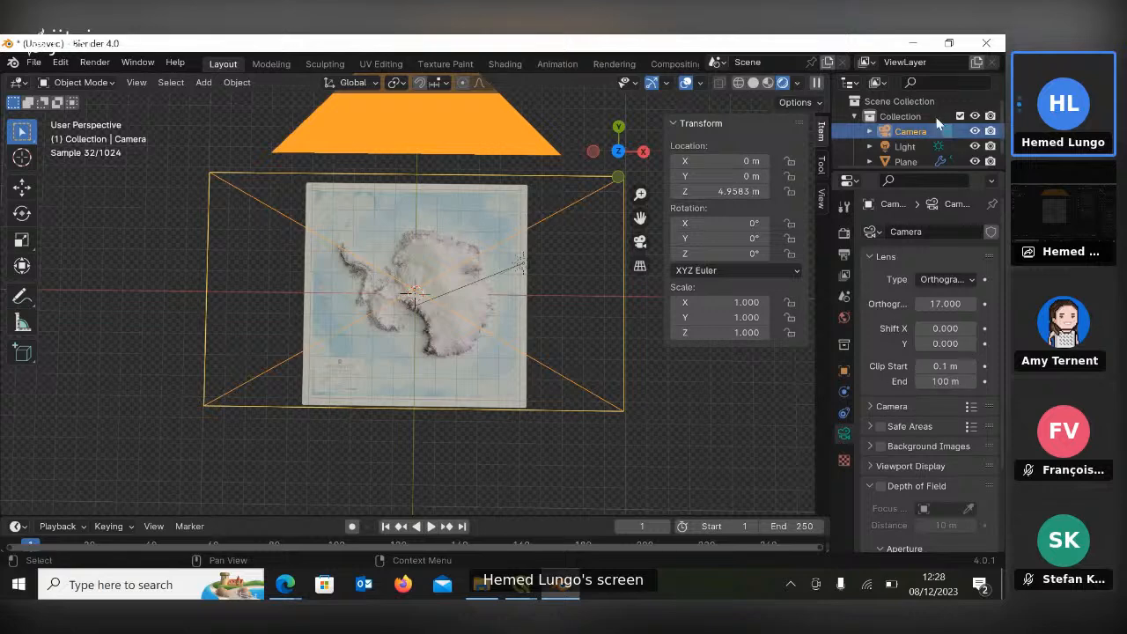
scroll(1001, 273, "down", 3)
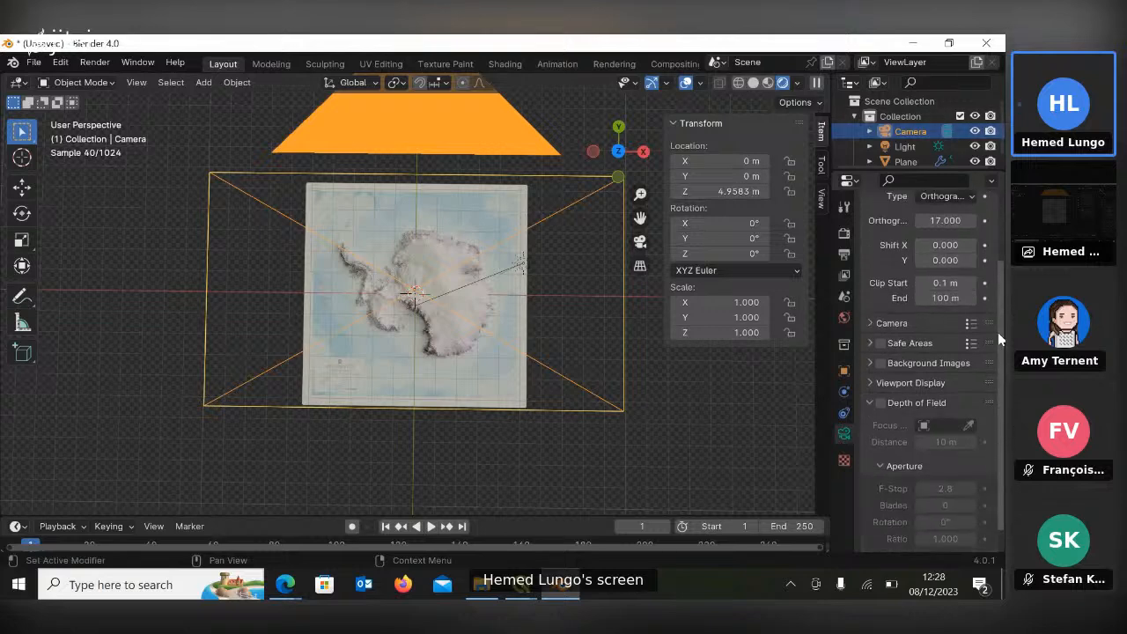
scroll(997, 332, "up", 3)
left_click(843, 233)
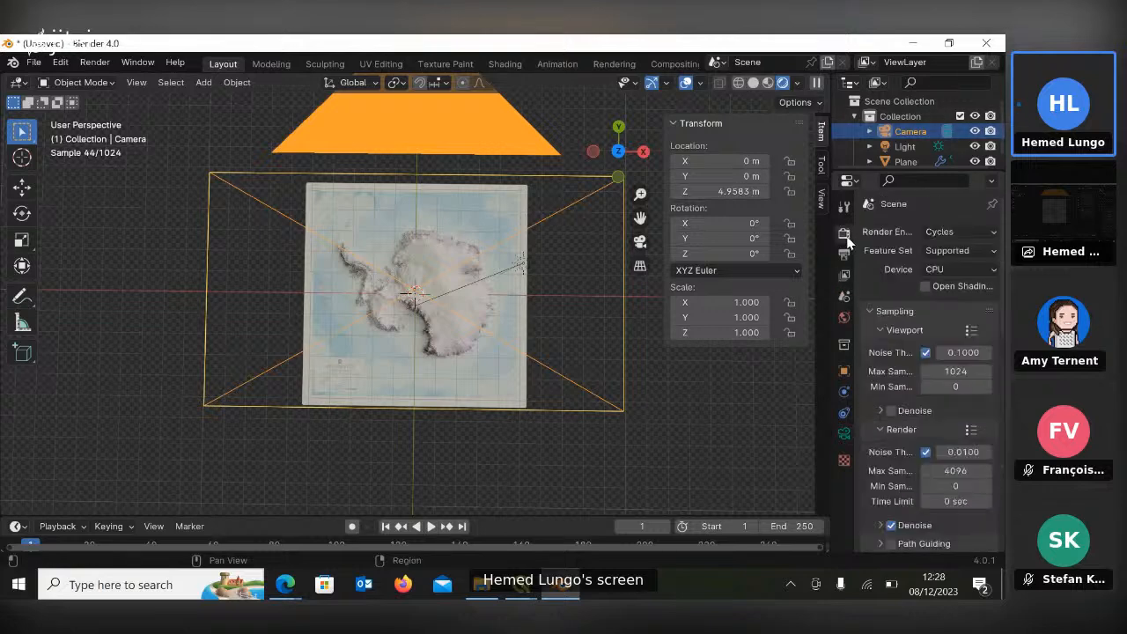
scroll(959, 396, "down", 2)
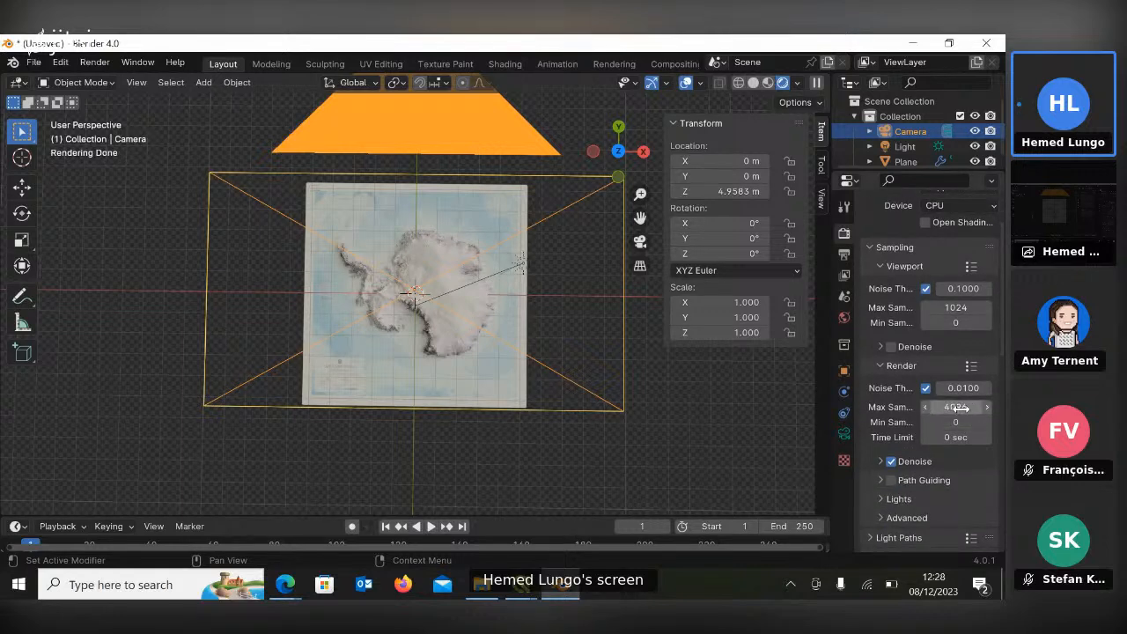
left_click(964, 408)
key("BackSpace")
type("100")
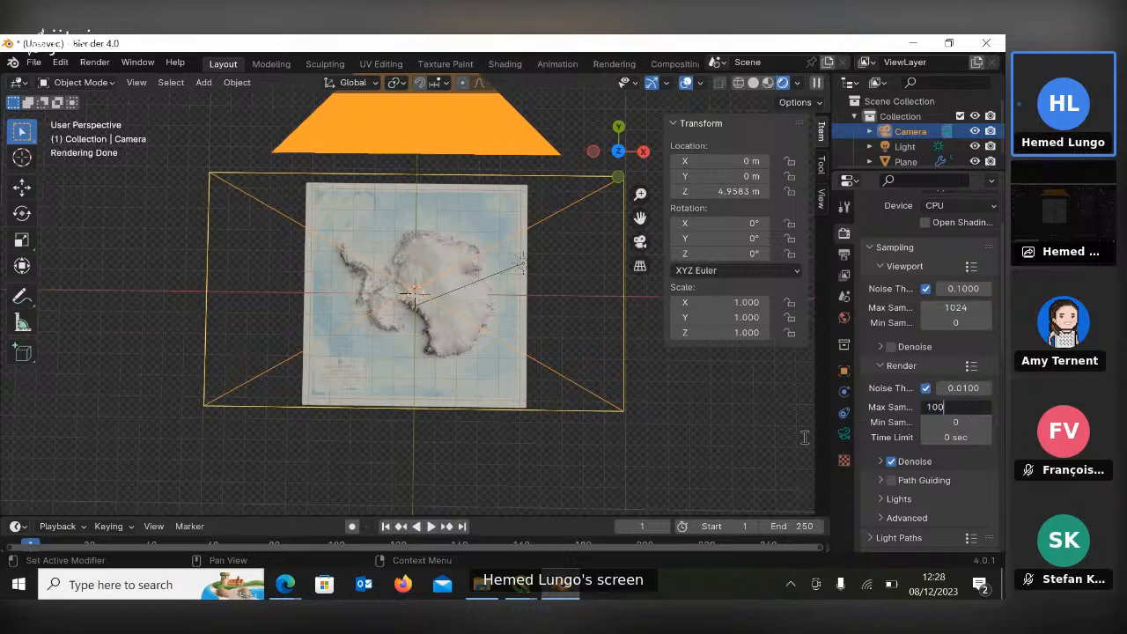
key("Return")
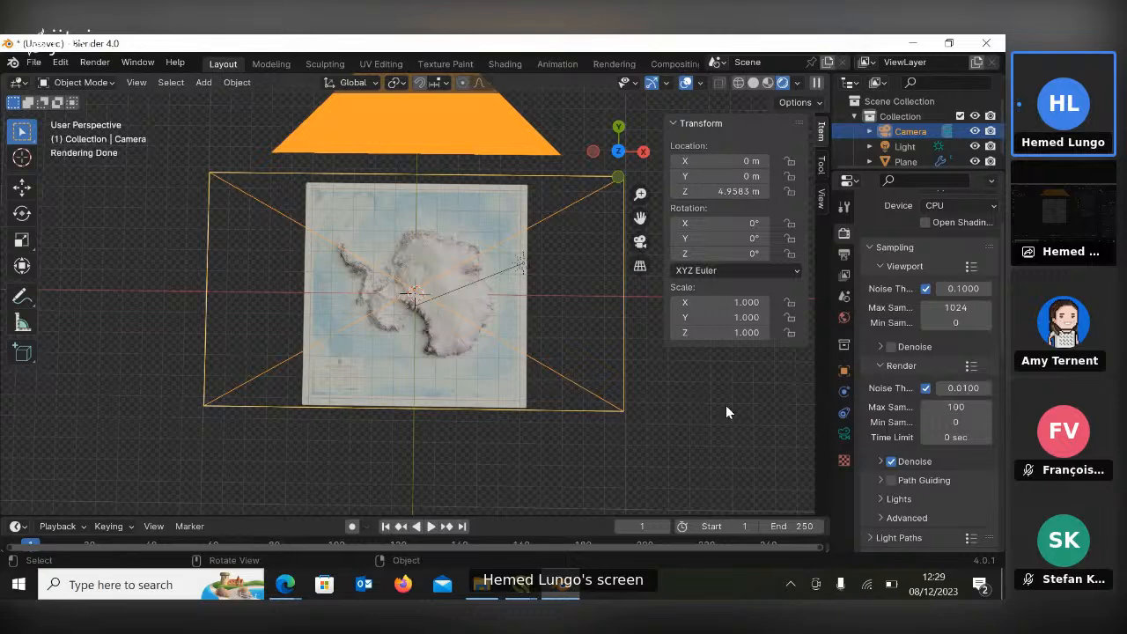
Render a test image of the relief map, examine its framing in full, and stop the render.
left_click(96, 63)
left_click(618, 180)
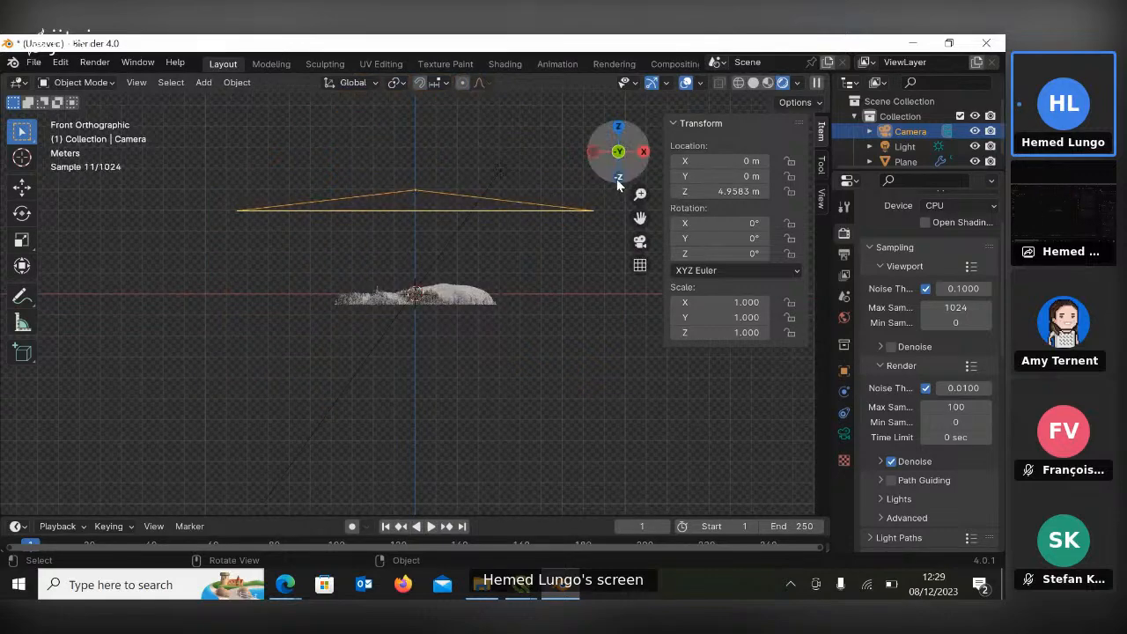
left_click_drag(619, 187, 544, 173)
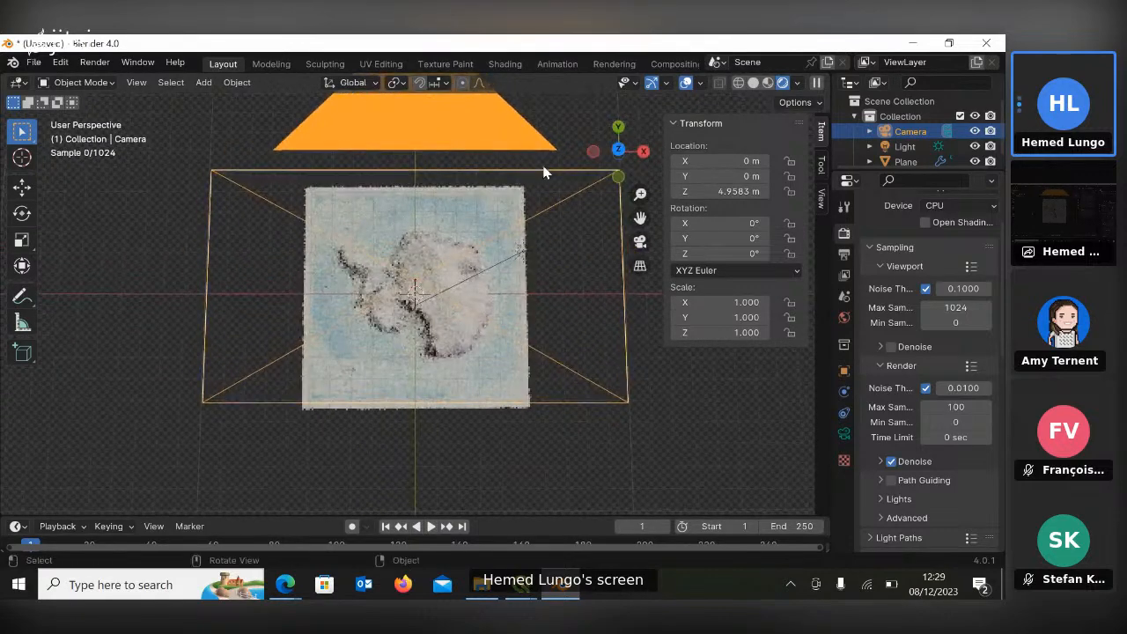
left_click(94, 63)
left_click(110, 80)
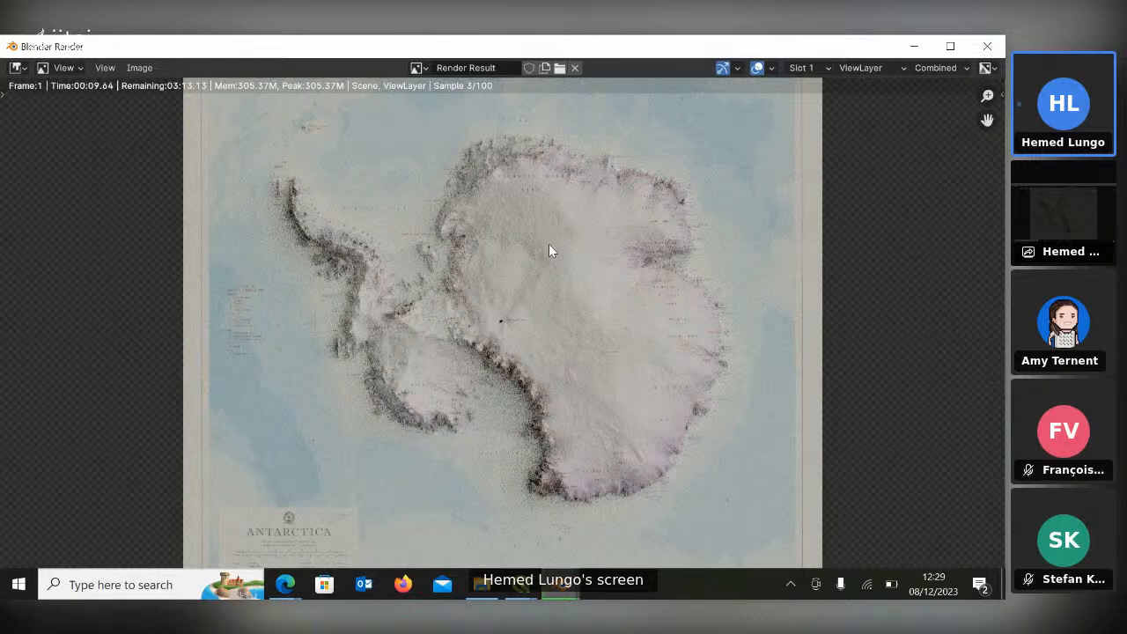
scroll(447, 269, "down", 2)
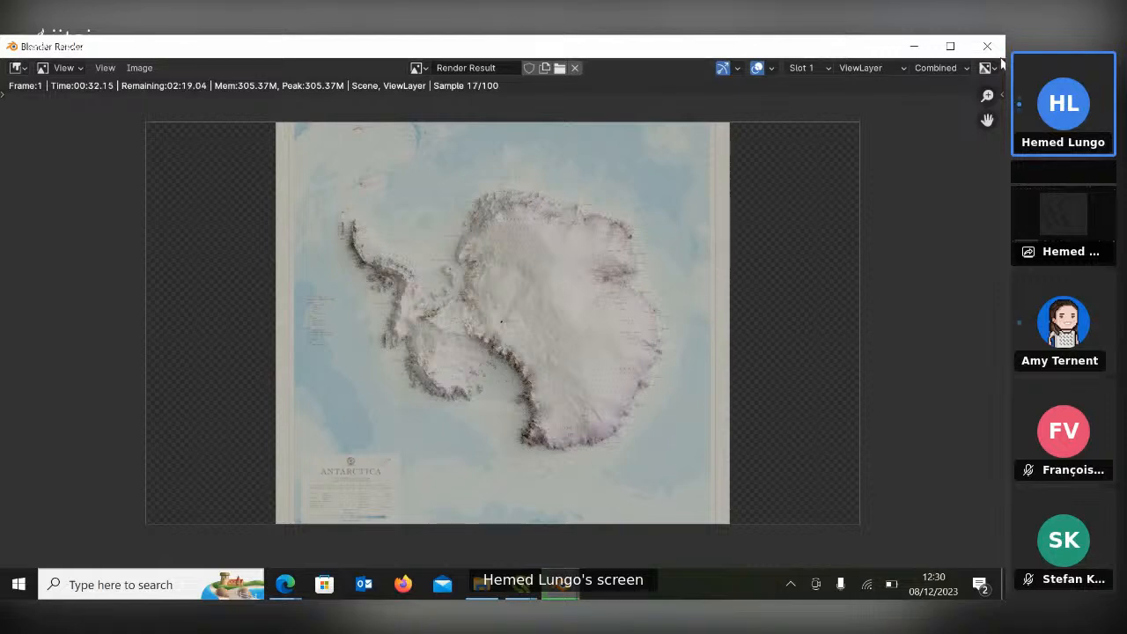
key("Escape")
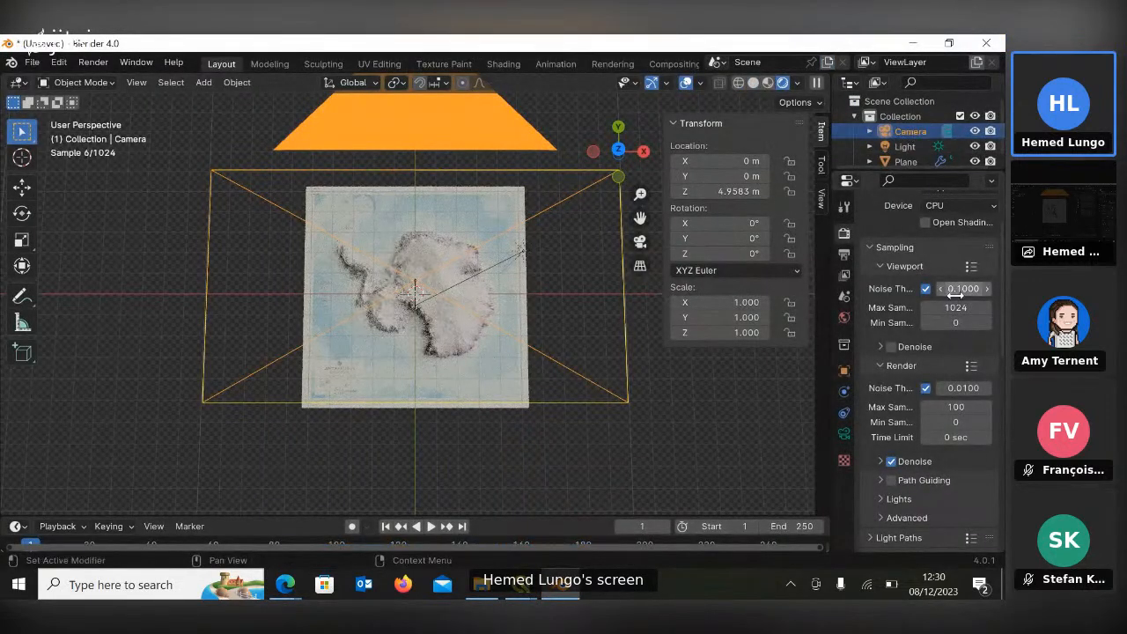
Try an orthographic scale of 18 for the camera.
left_click(843, 433)
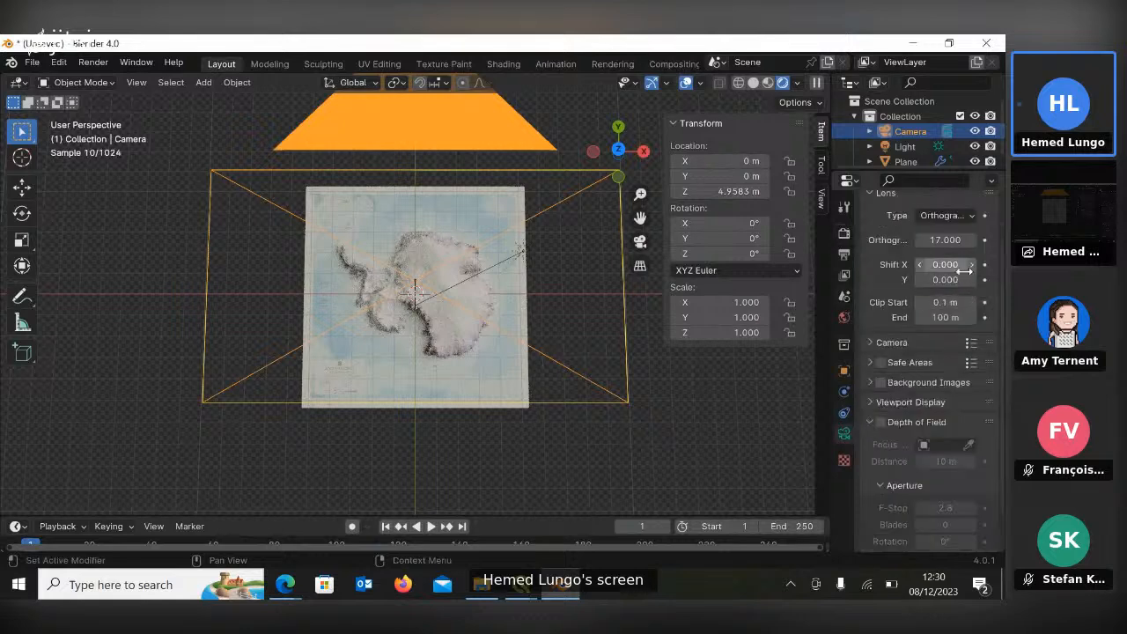
left_click(950, 242)
key("BackSpace")
type("1")
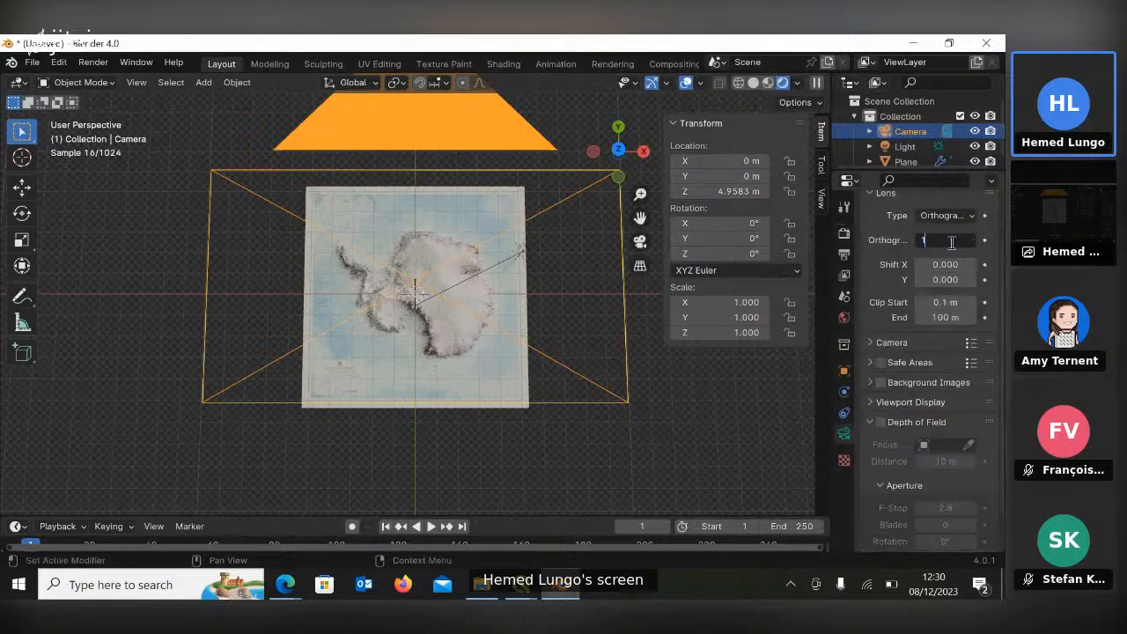
type("8")
key("Return")
Set the camera's orthographic scale to 20.
left_click(949, 241)
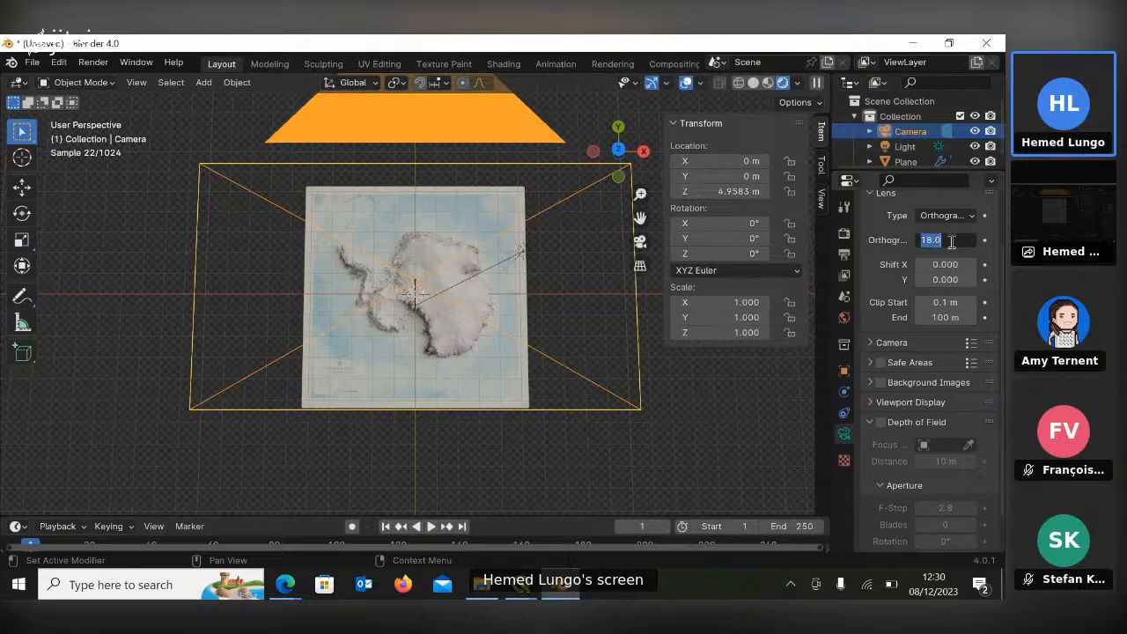
key("BackSpace")
type("20")
key("Return")
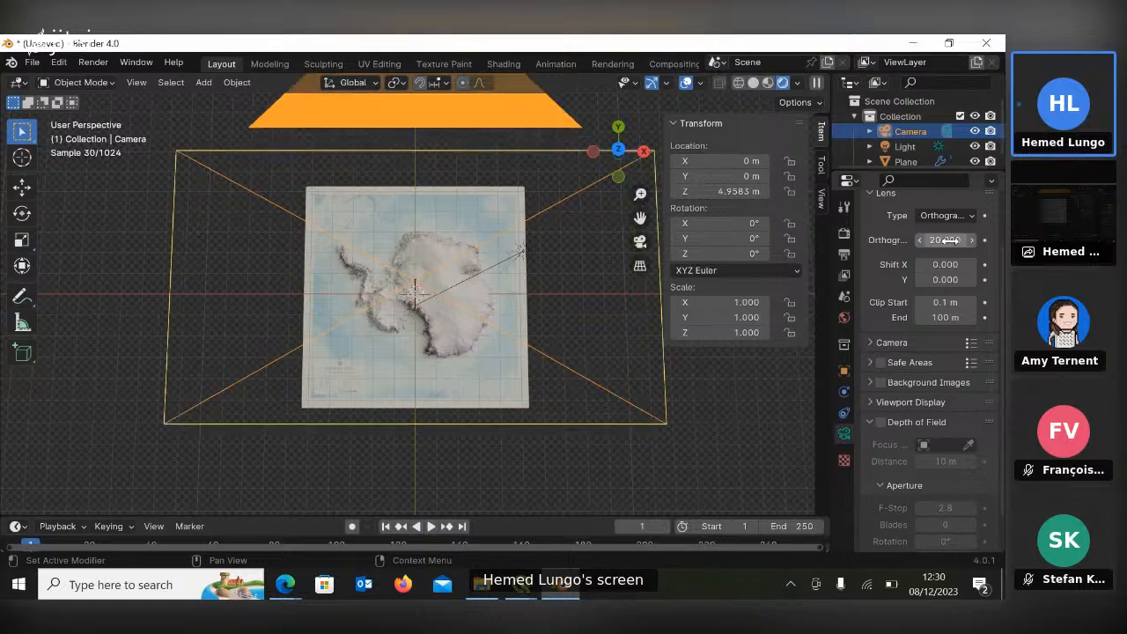
Start rendering the final image of the relief map and minimise the render window while it runs.
left_click(104, 63)
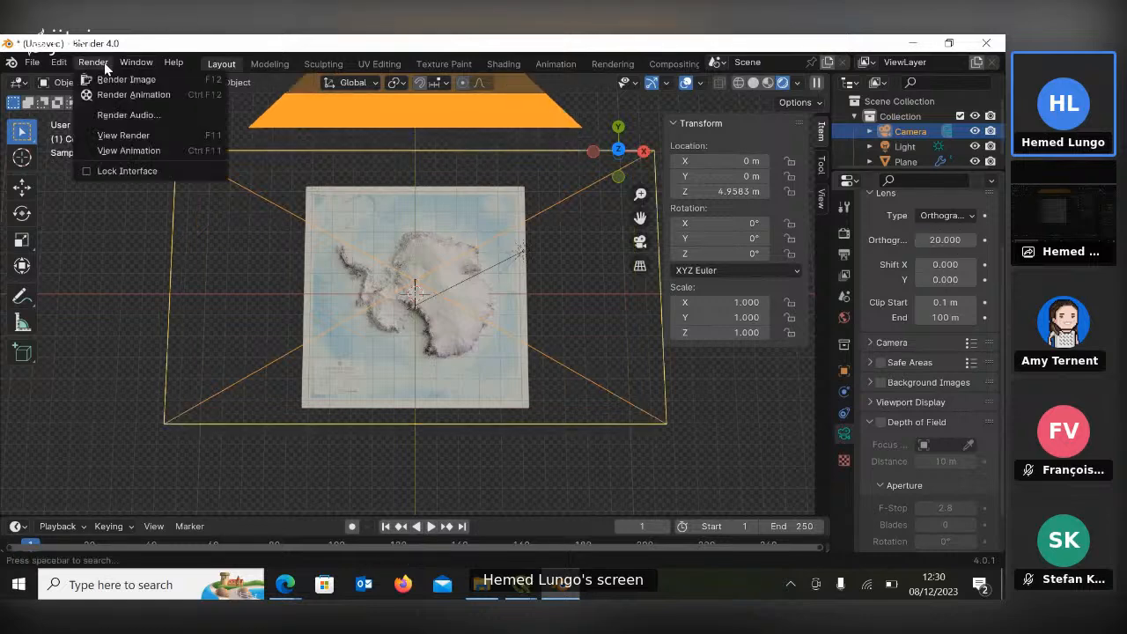
left_click(109, 77)
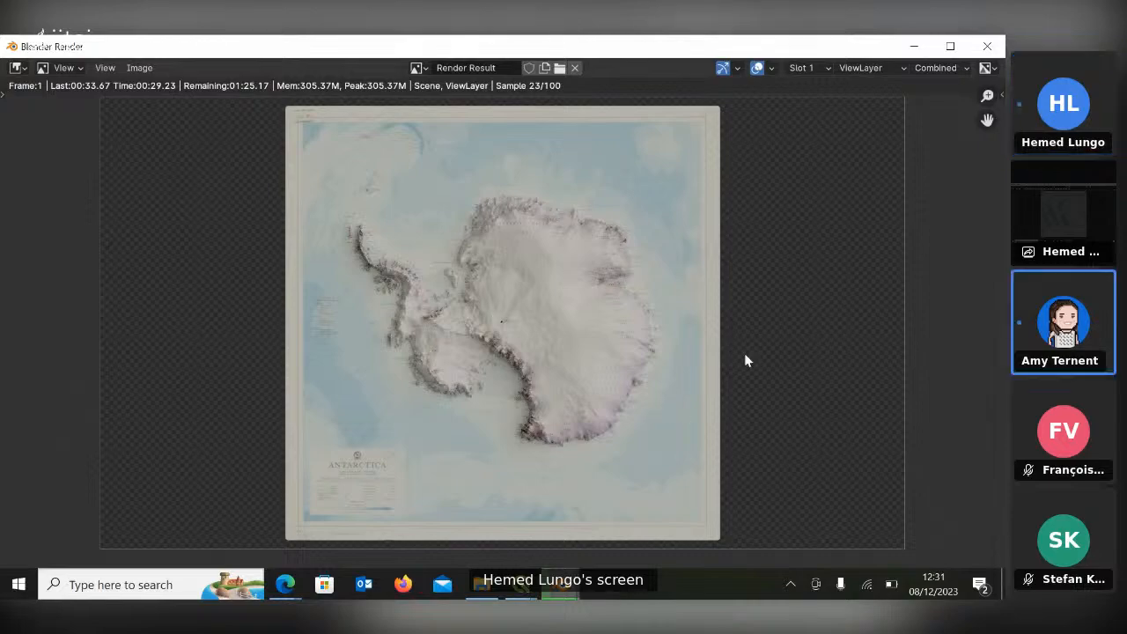
left_click(914, 48)
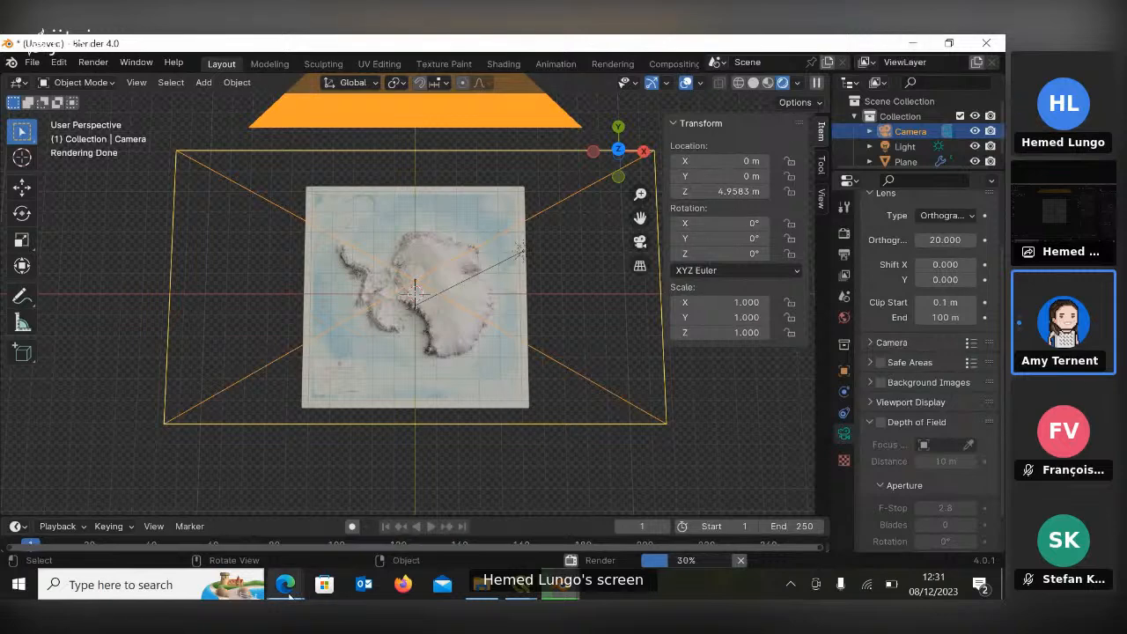
Switch to the Edge browser and open Google in a new tab.
mouse_move(293, 596)
mouse_move(245, 555)
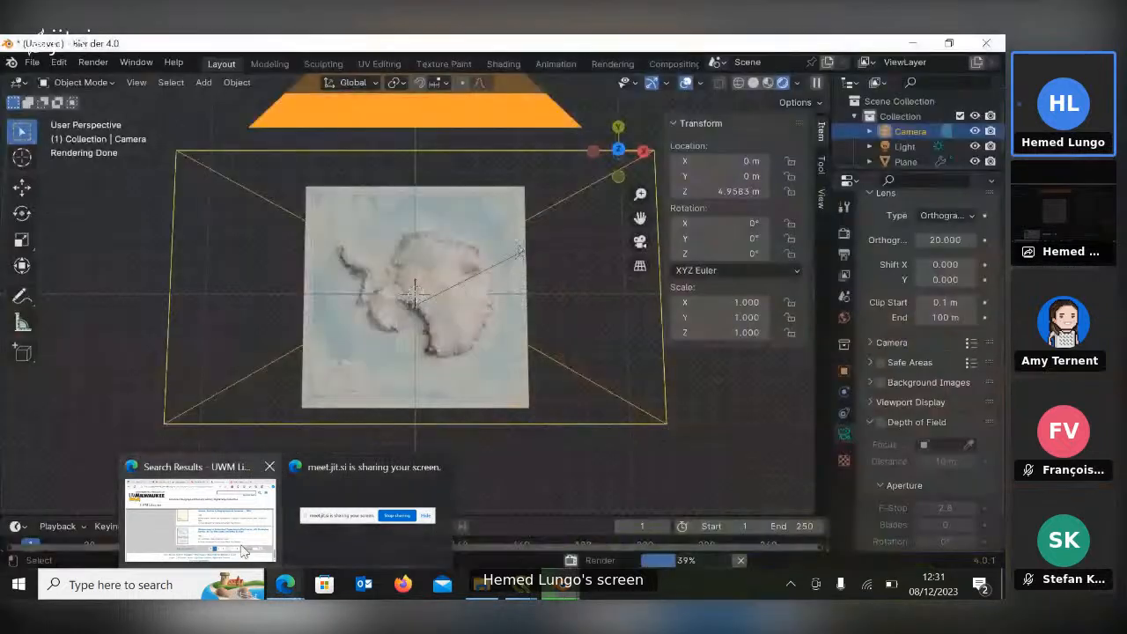
left_click(244, 553)
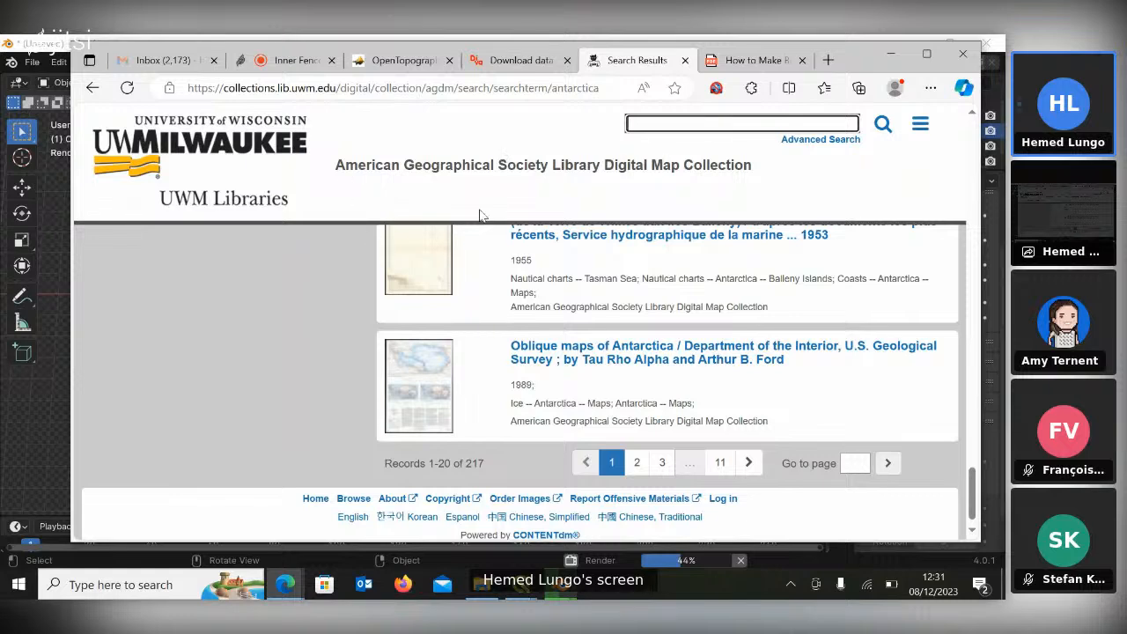
left_click(830, 63)
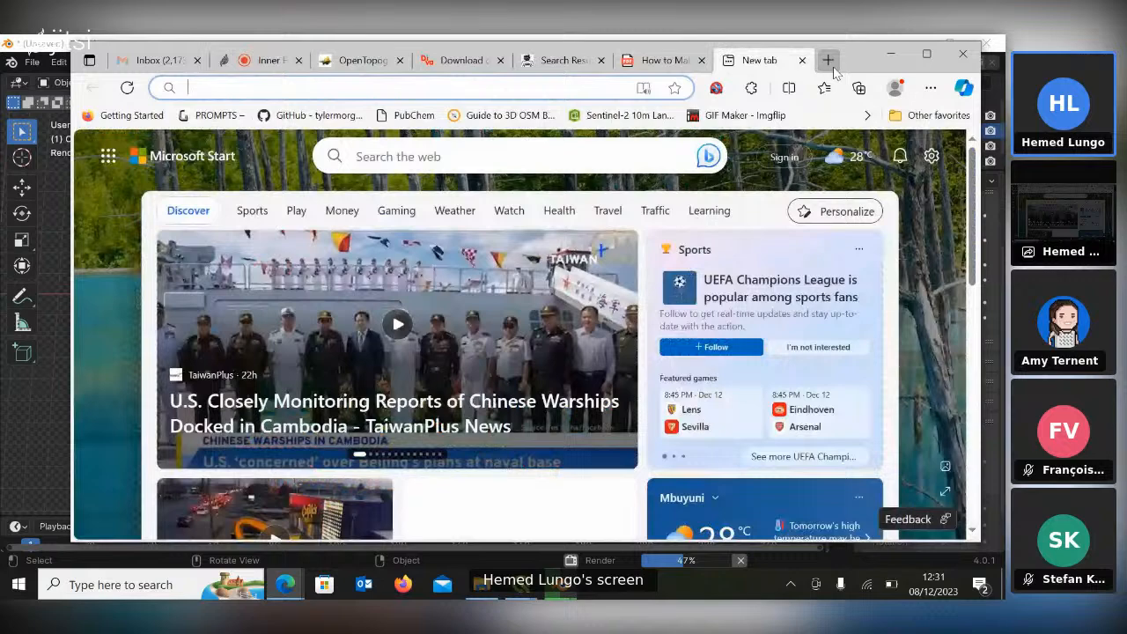
type("go")
key("Return")
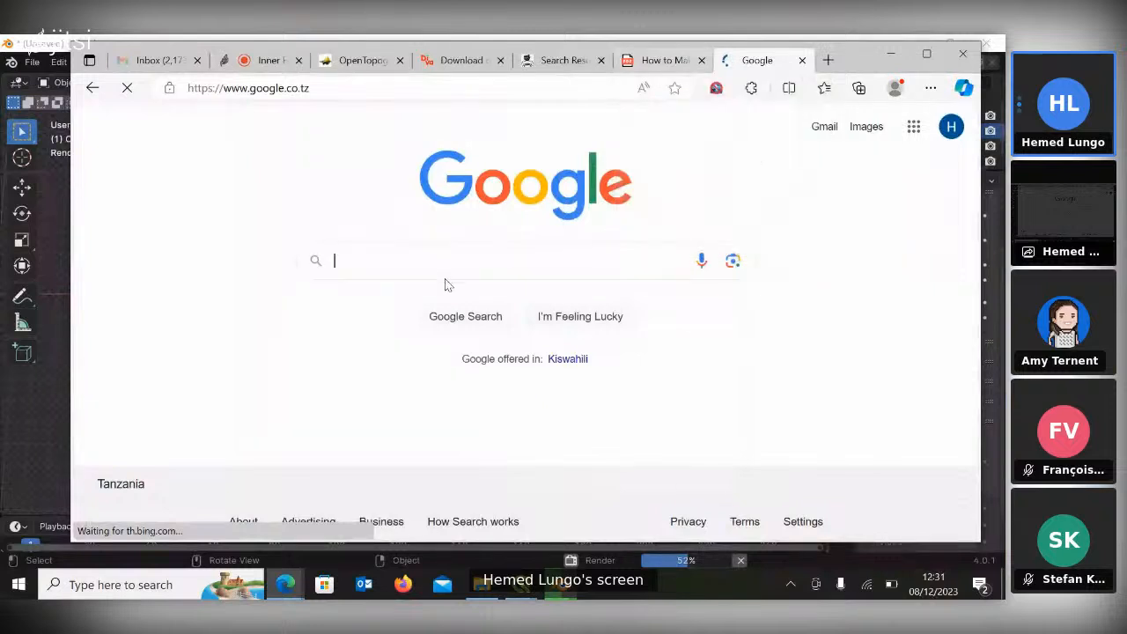
Search Google for quantarctica and open the Norsk Polarinstitutt Quantarctica page.
type("quan")
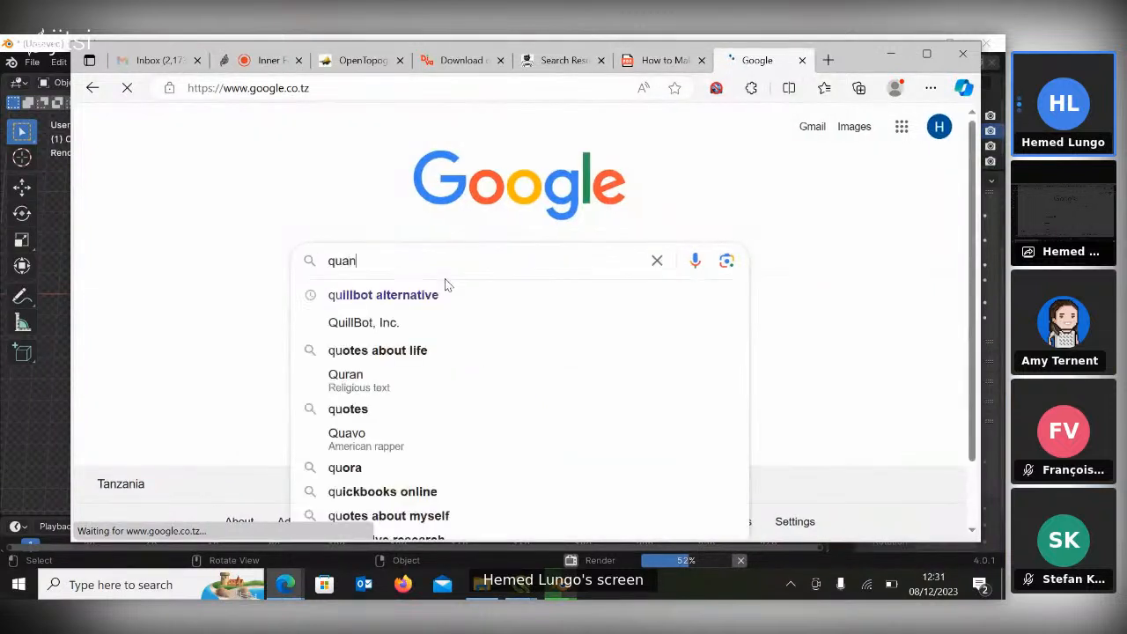
type("ta")
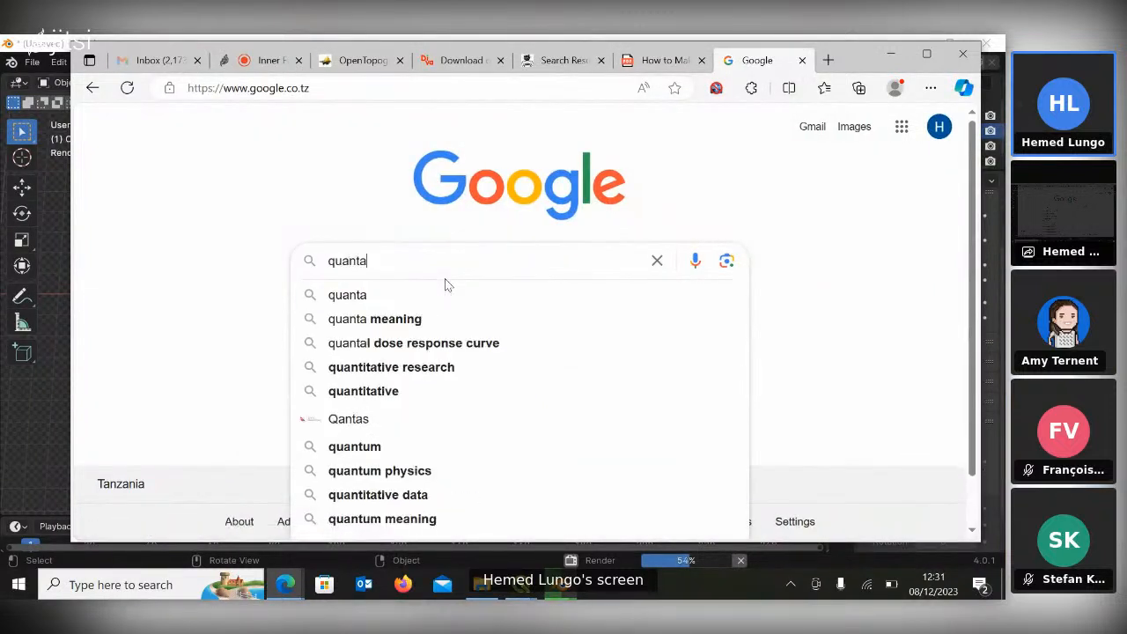
type("rcti")
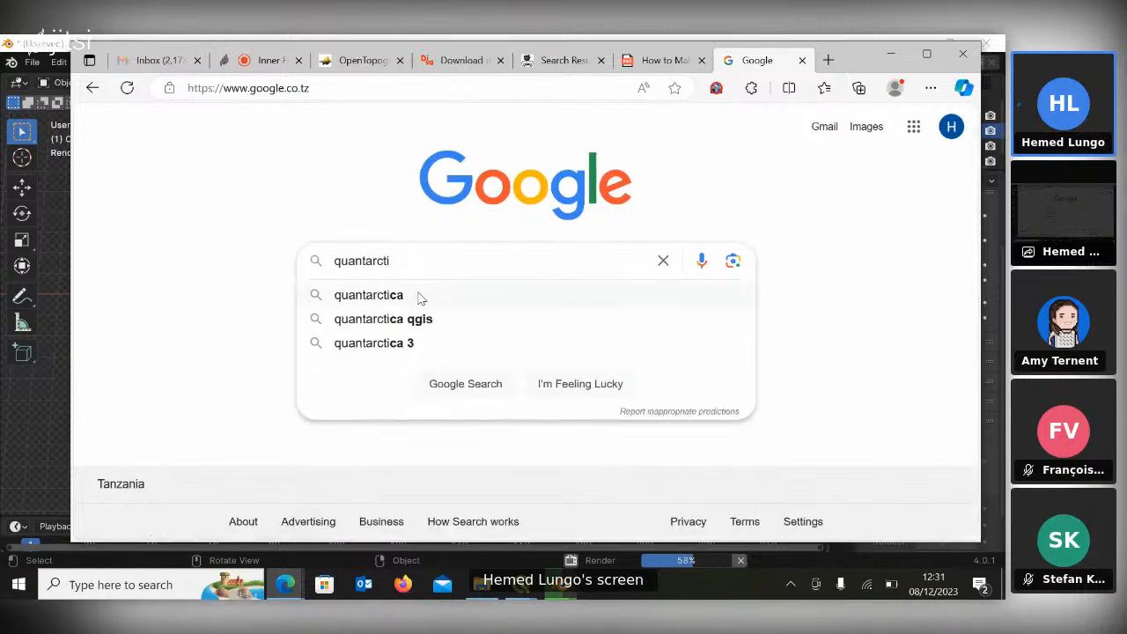
left_click(420, 294)
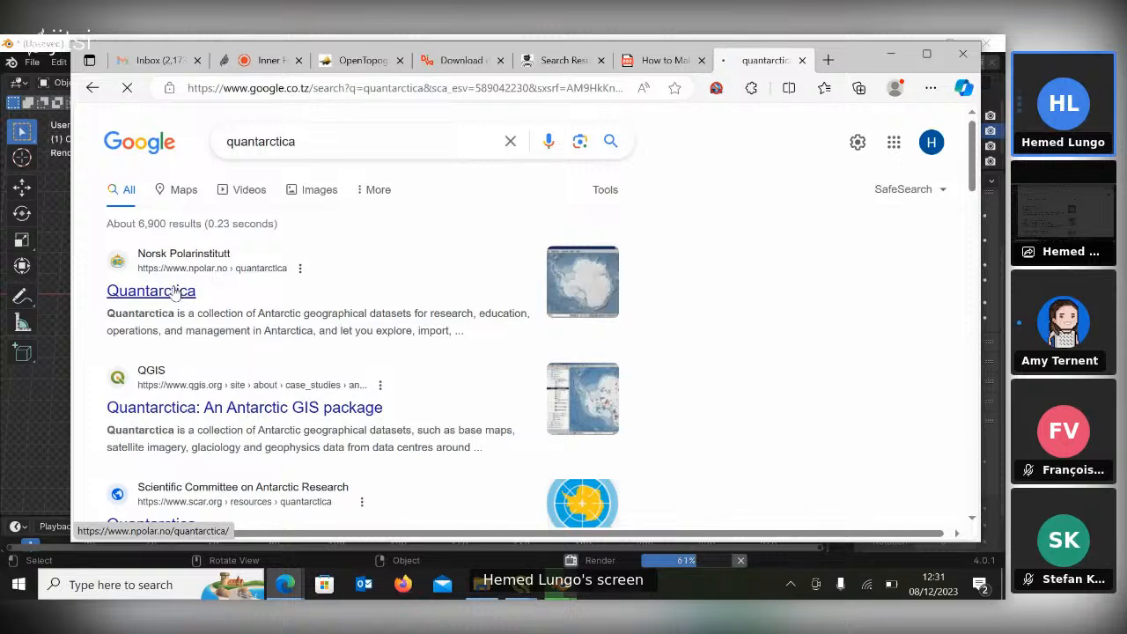
left_click(174, 291)
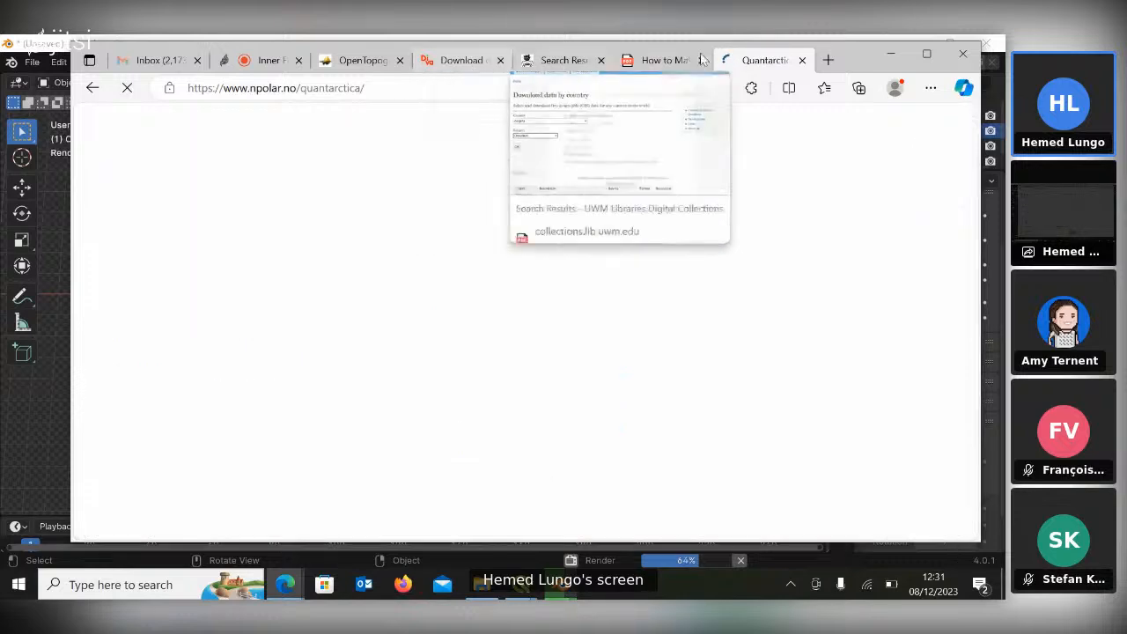
Look over the DIVA-GIS country data page and the UWM Libraries Antarctica map results, and minimise the browser.
left_click(453, 61)
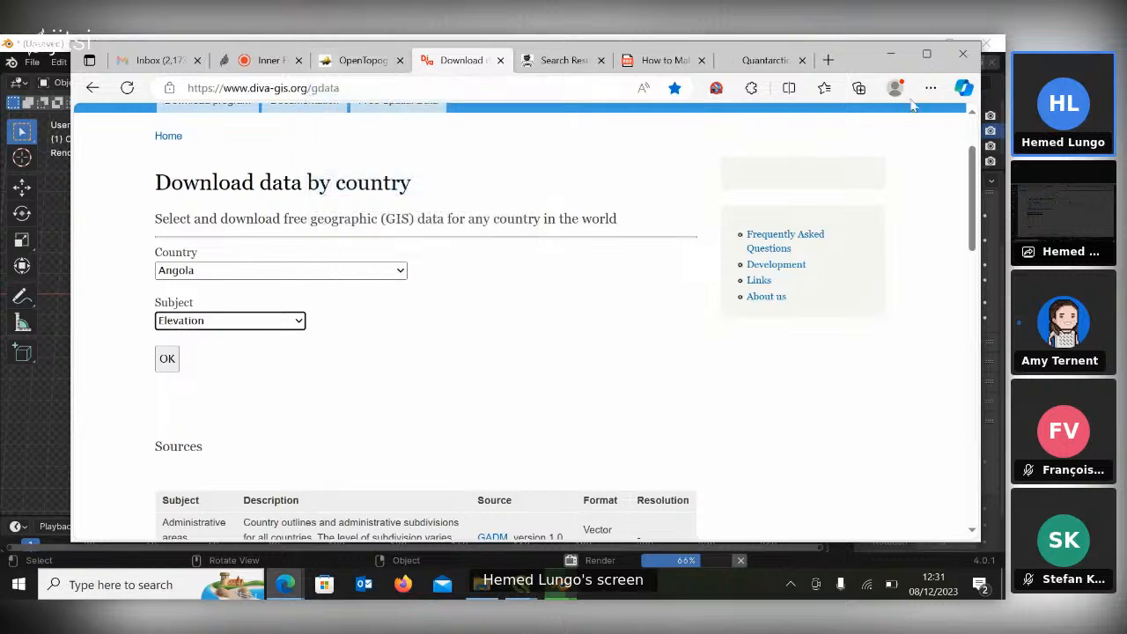
left_click(890, 55)
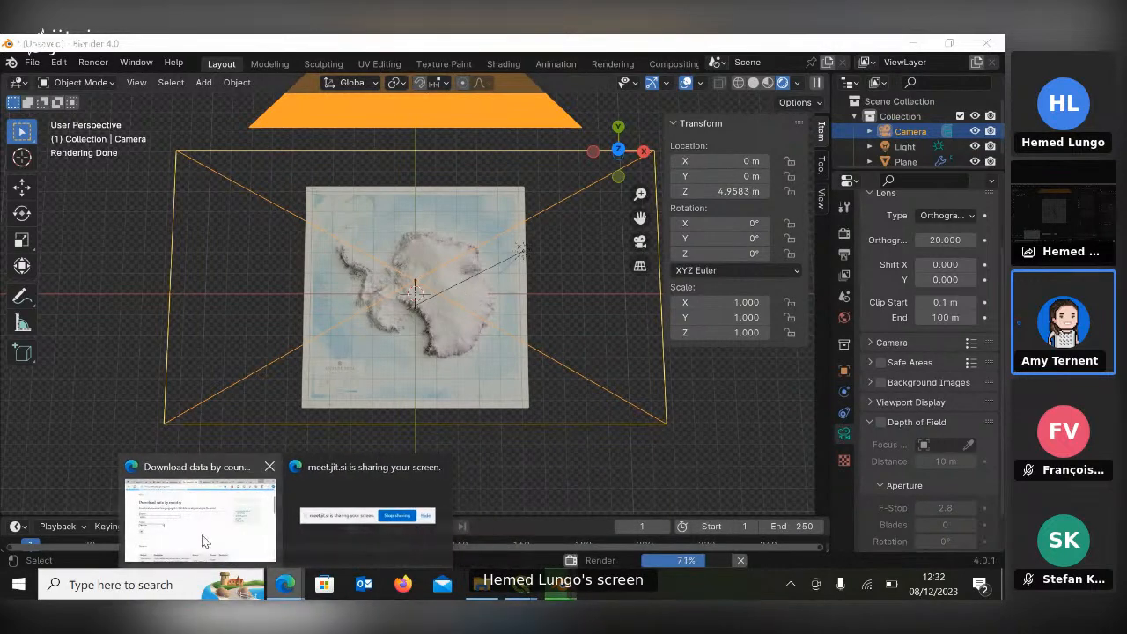
left_click(231, 533)
left_click(564, 62)
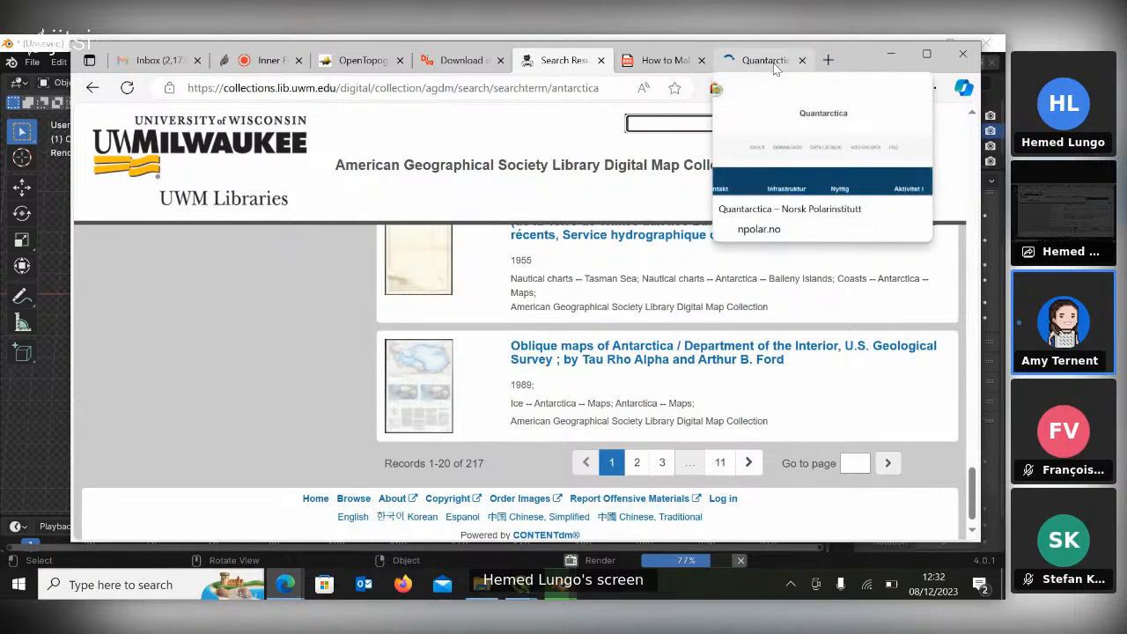
left_click(892, 55)
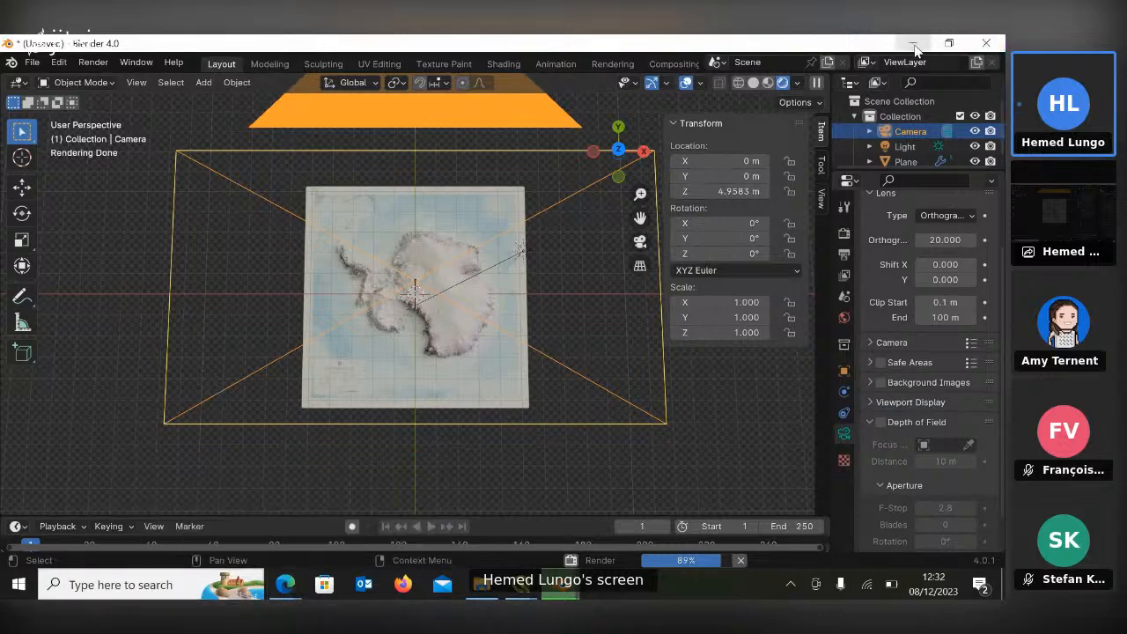
Check the render's progress in the Blender Render window, and minimise the Blender and QGIS windows to show the desktop.
mouse_move(560, 585)
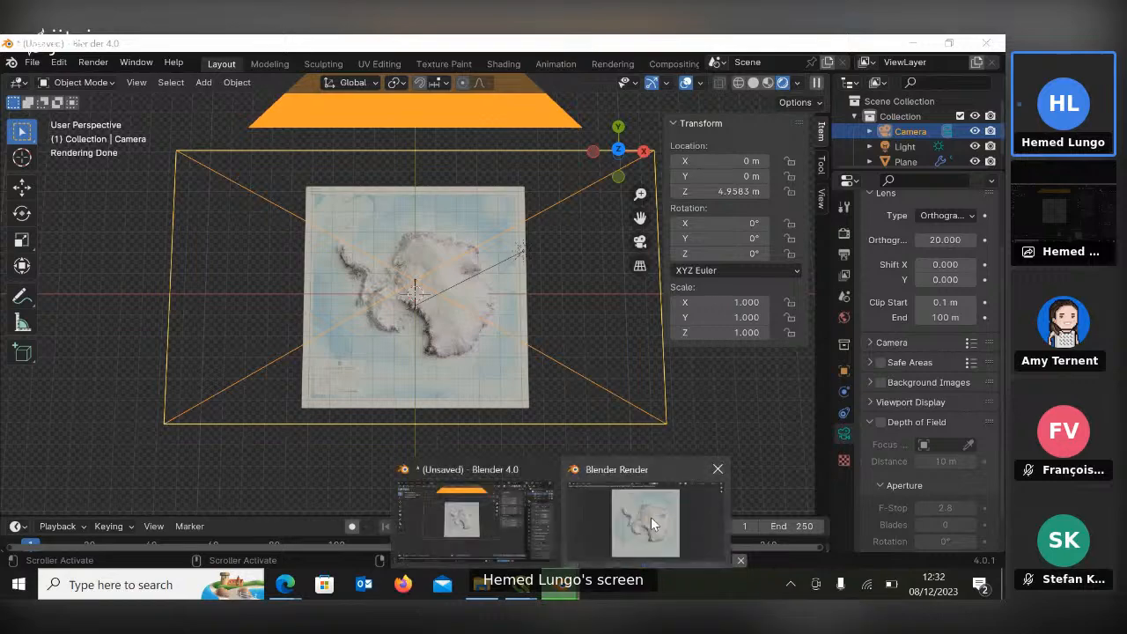
left_click(651, 524)
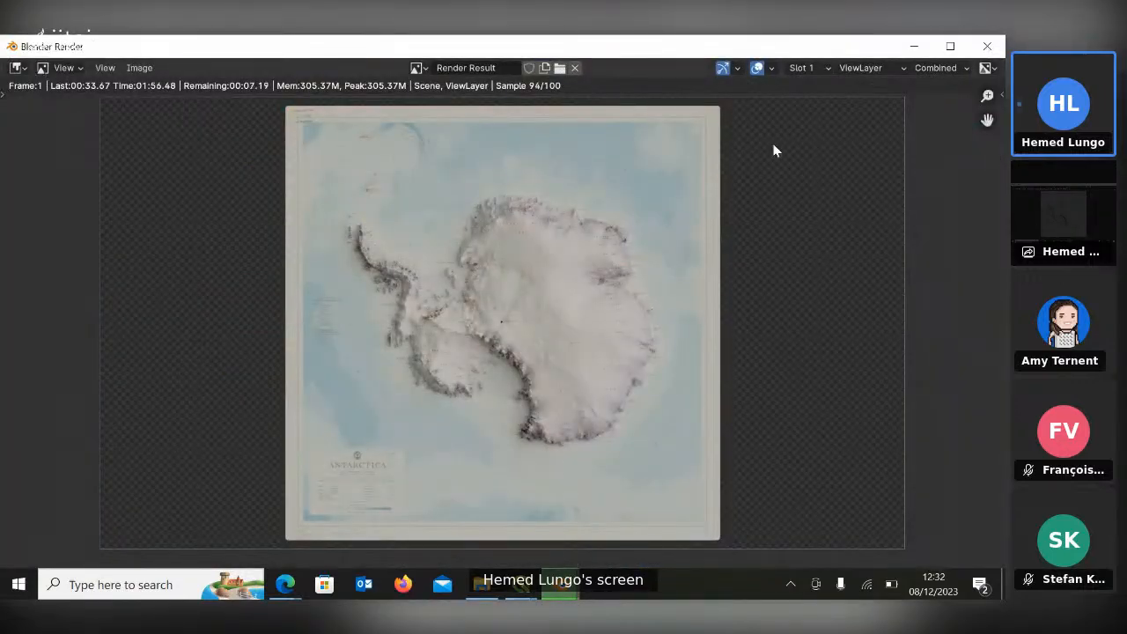
left_click(914, 46)
left_click(916, 49)
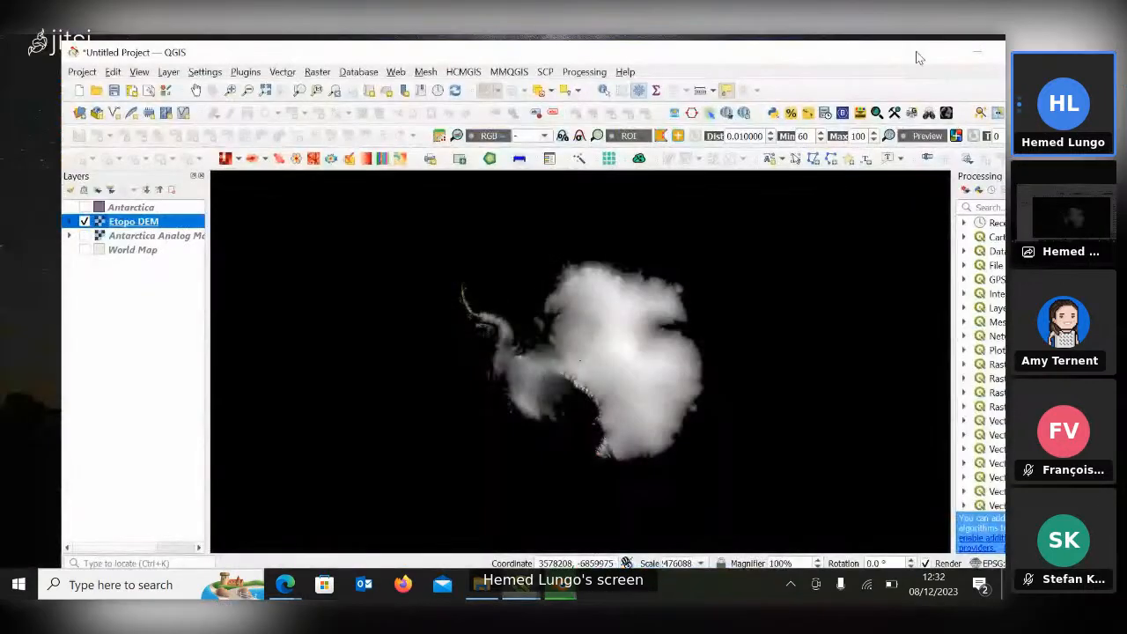
left_click(975, 53)
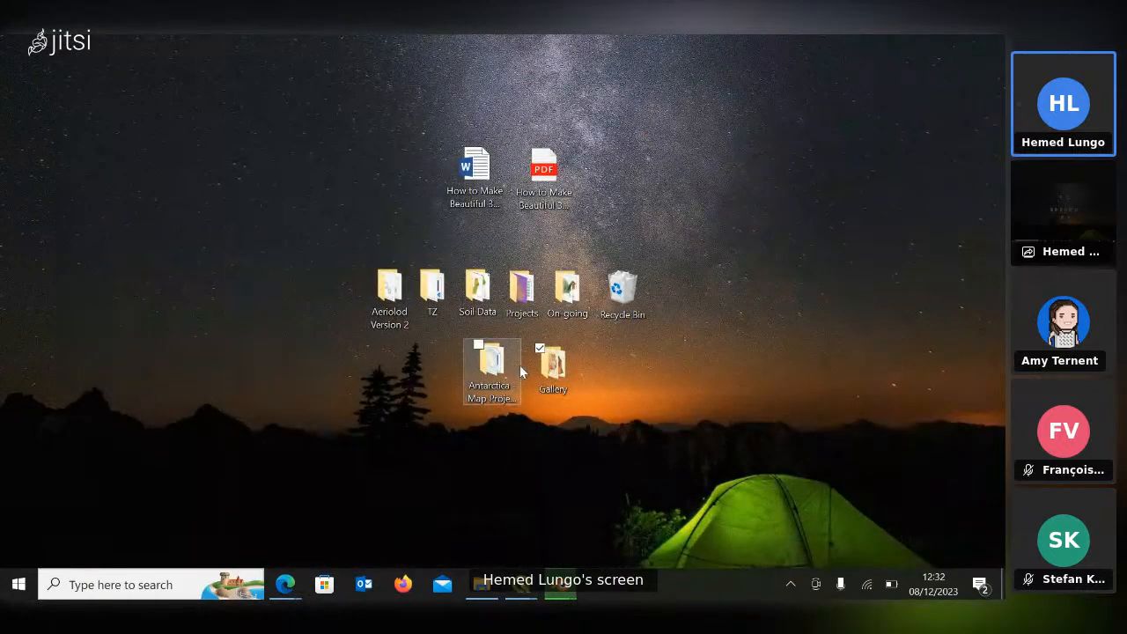
Open the Gallery folder from the desktop and view the a1 render 2 image in Photos.
right_click(541, 360)
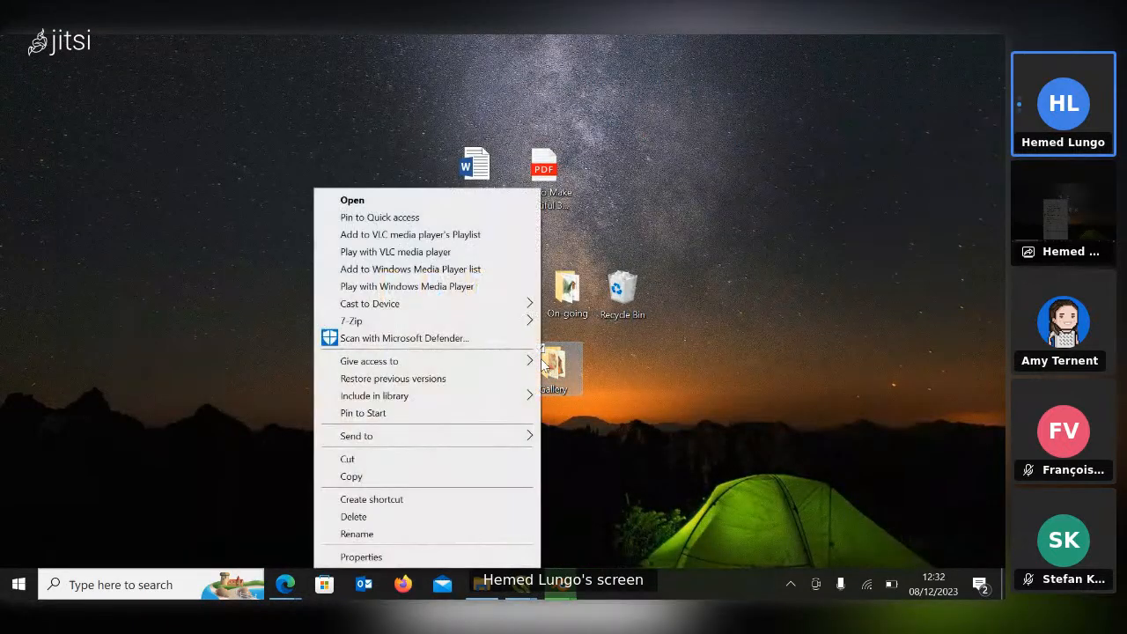
left_click(556, 370)
double_click(553, 362)
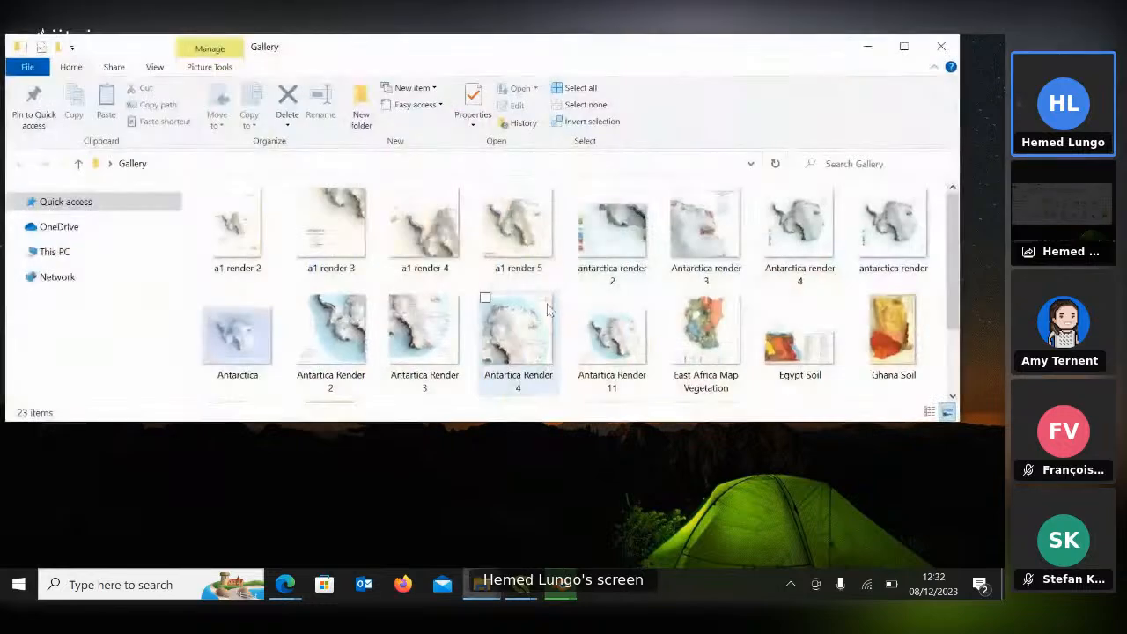
left_click(256, 237)
double_click(256, 237)
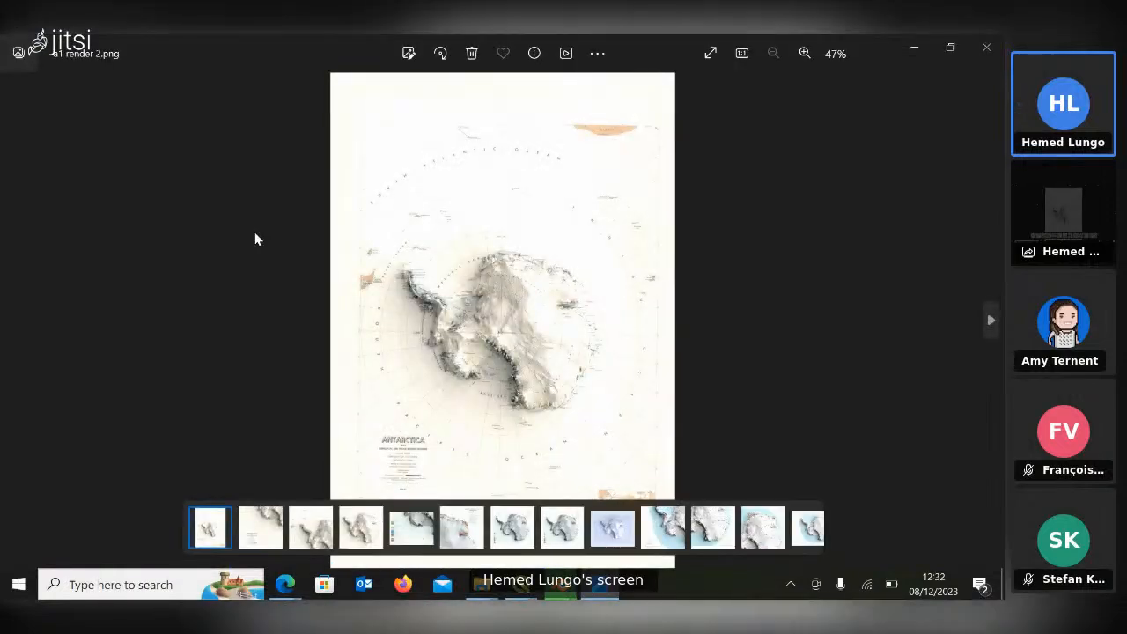
Look through the rendered Antarctica relief maps in the Gallery folder, including the a1 renders, the geological map and the traverse map.
key("Right")
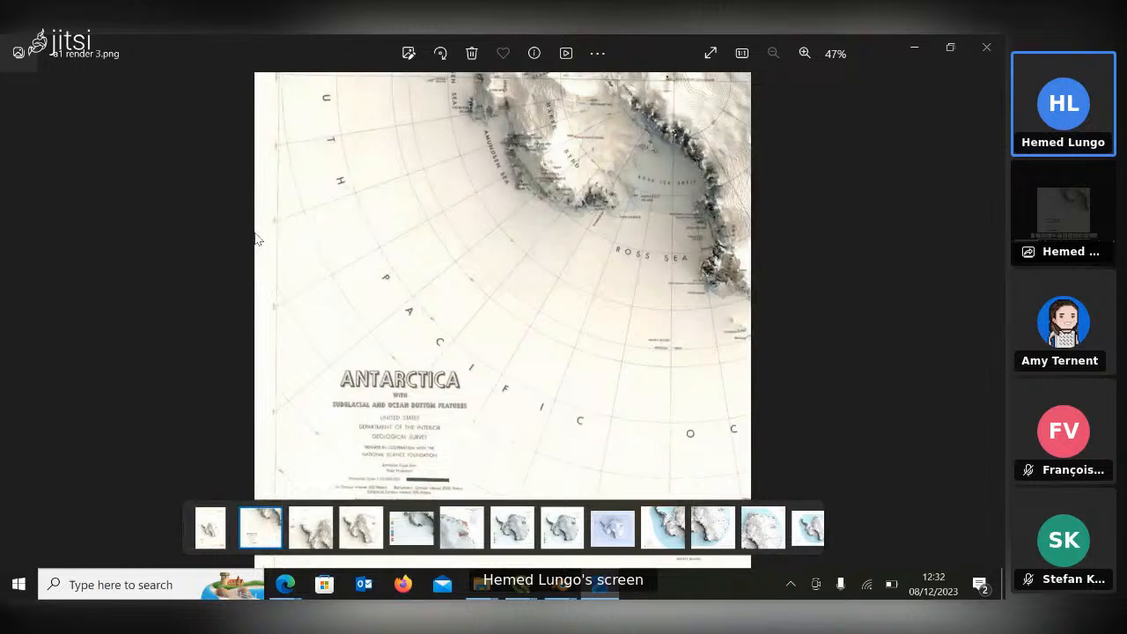
key("Right")
key("Right")
key("Left")
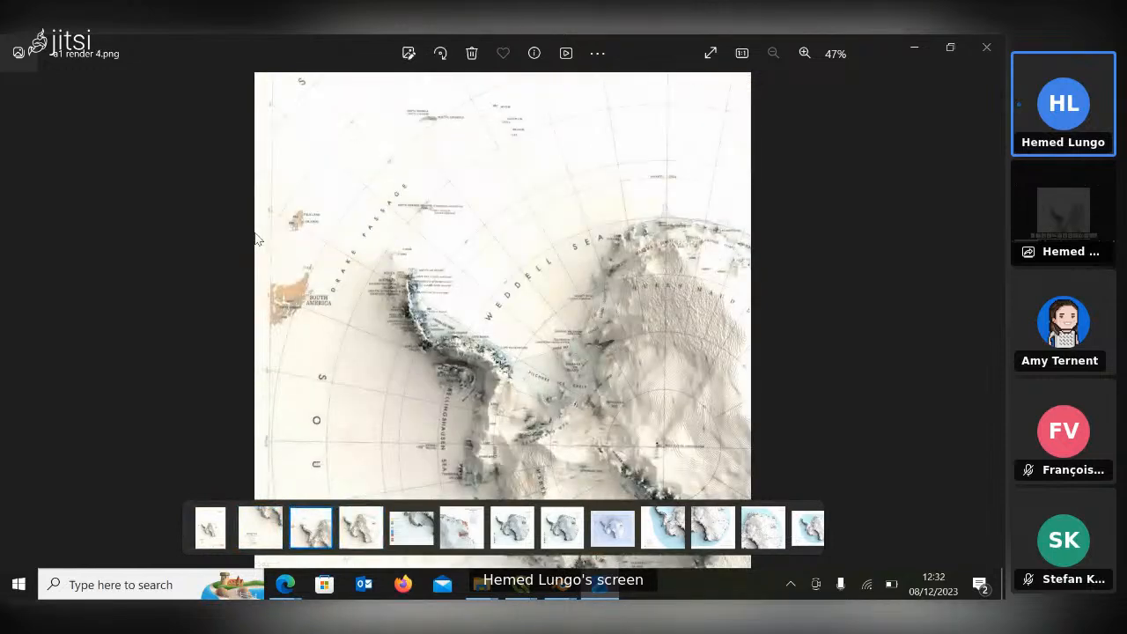
key("Right")
key("Right")
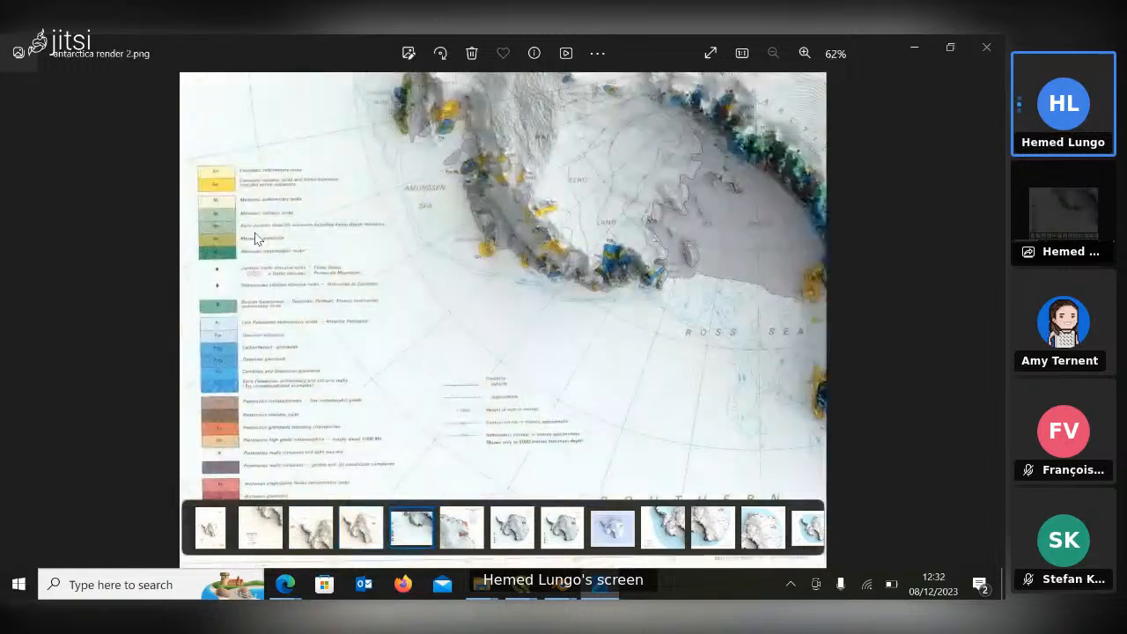
key("Right")
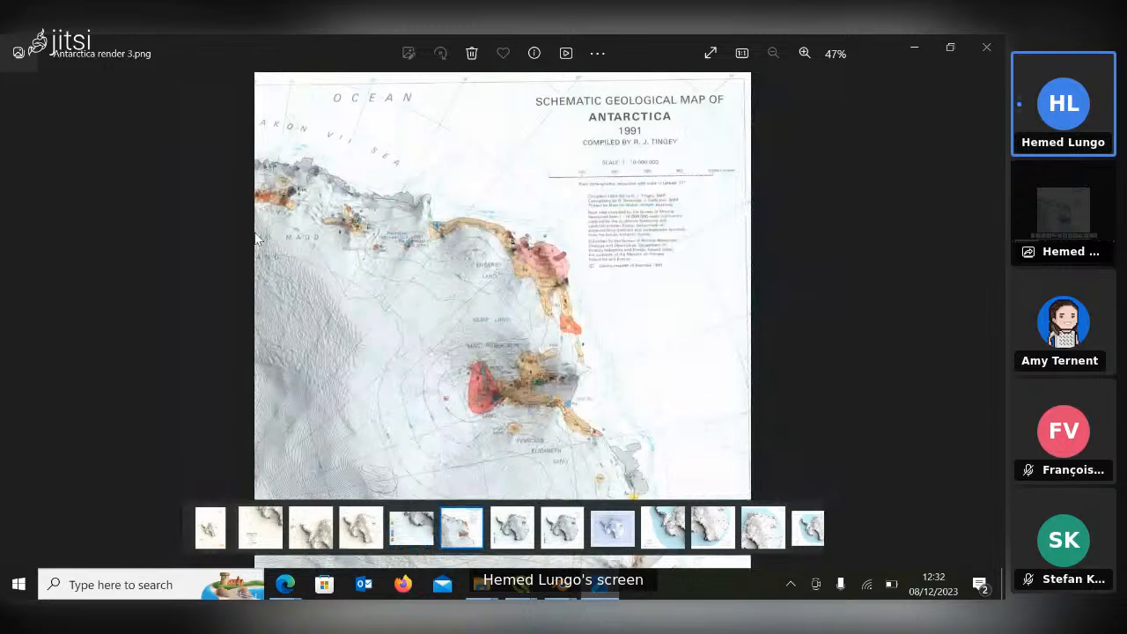
key("Right")
key("Right")
key("Right")
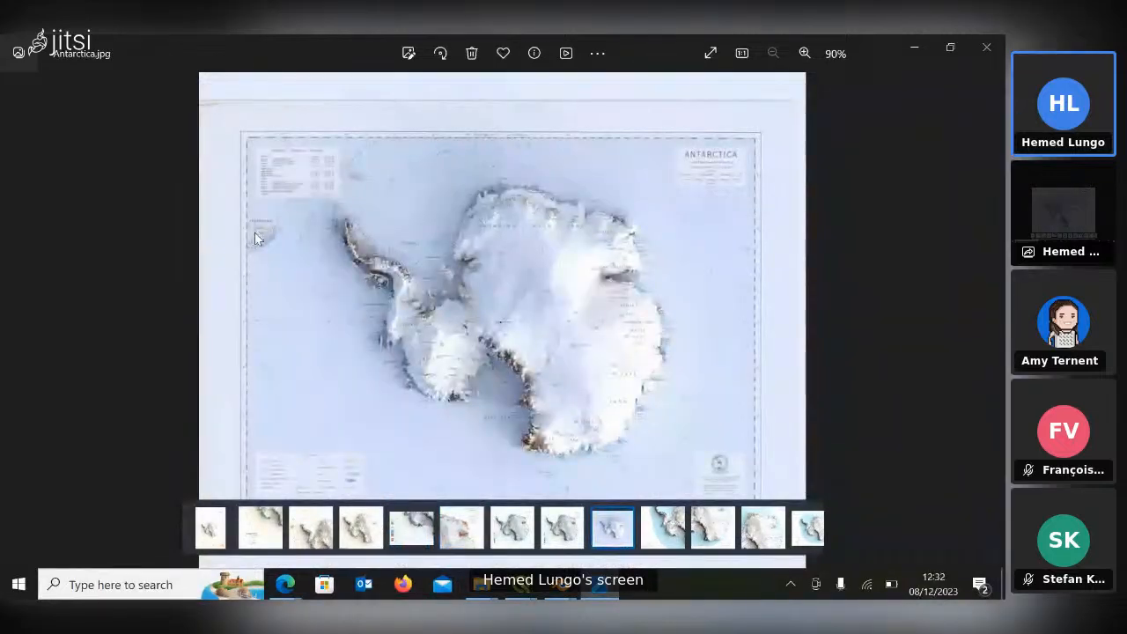
key("Right")
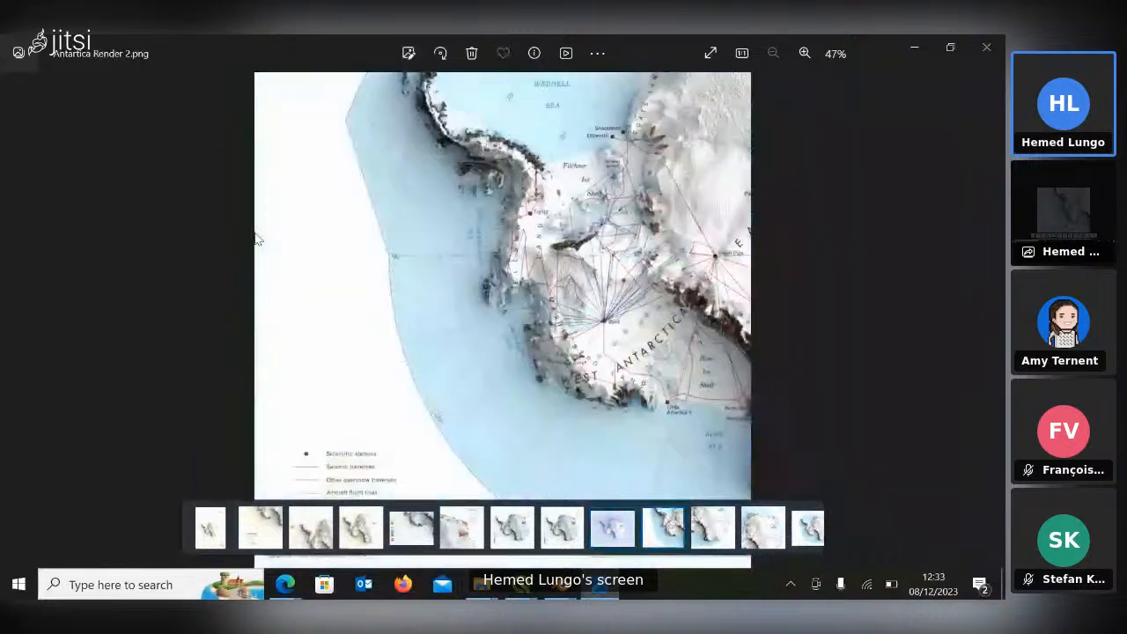
key("Right")
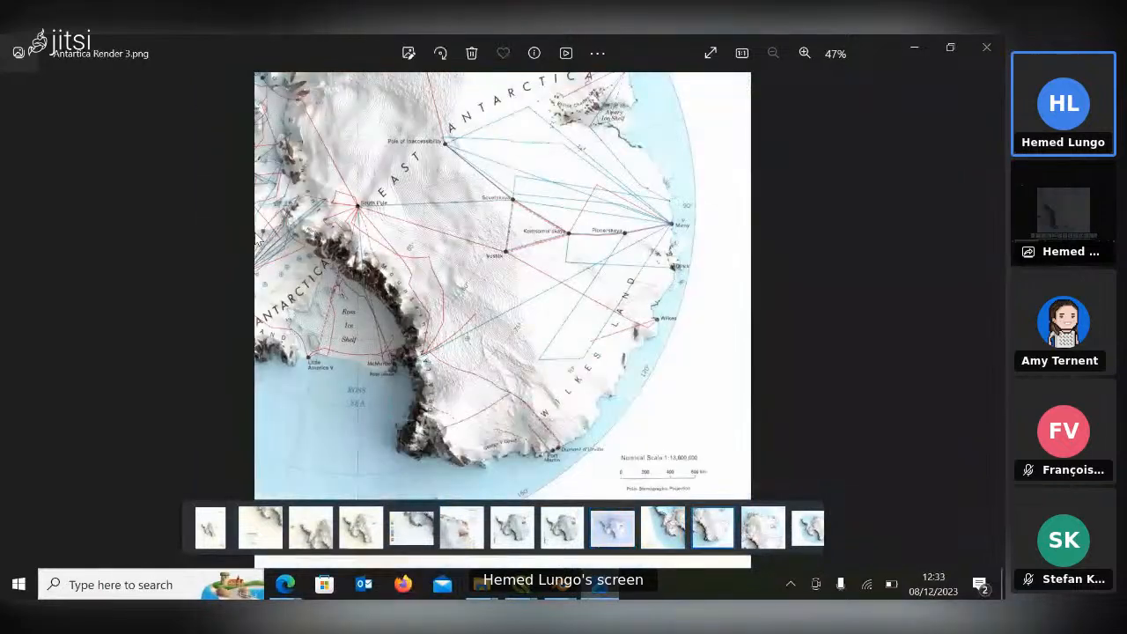
key("Right")
key("Right")
View the East Africa vegetation, Egypt soil and Ghana soil renders, ending on the Greenland geological map render.
key("Right")
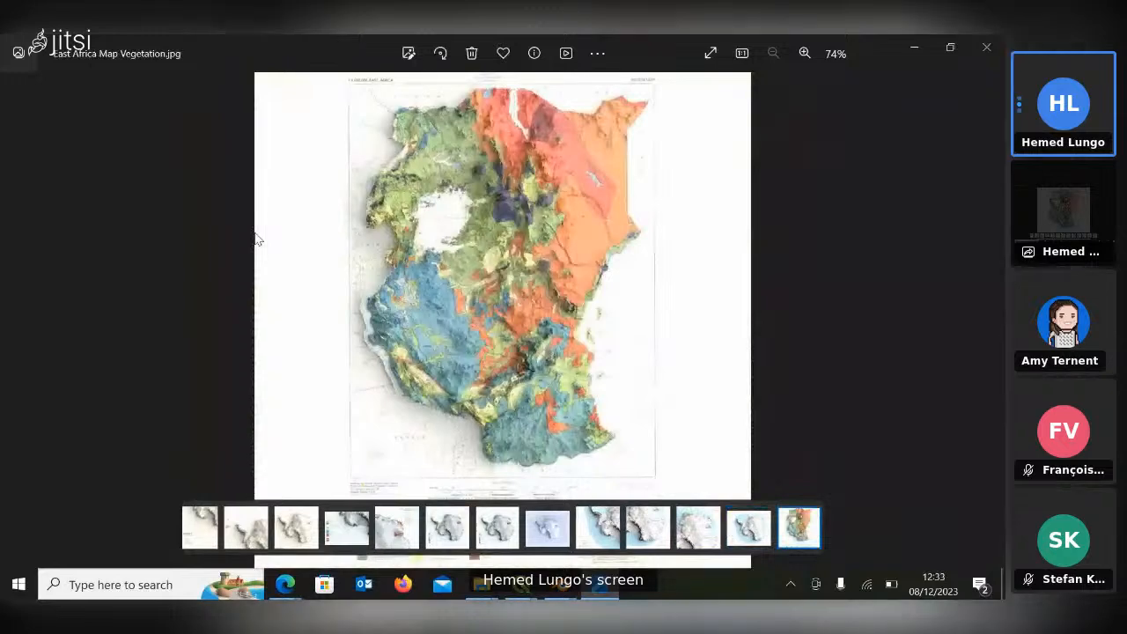
key("Right")
key("Left")
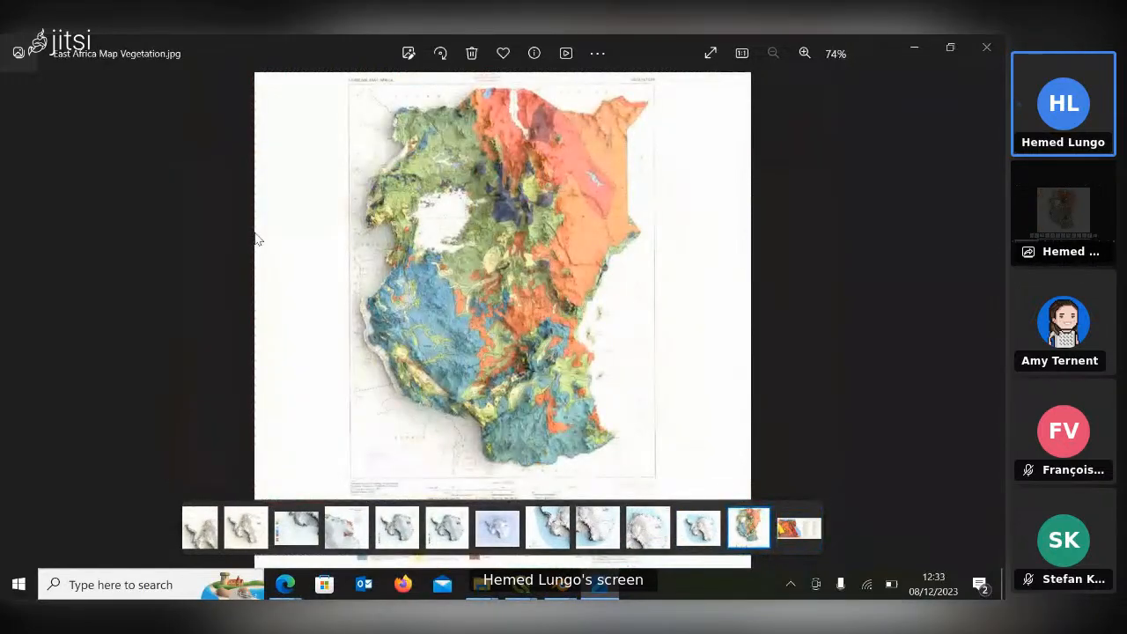
key("Right")
key("Right")
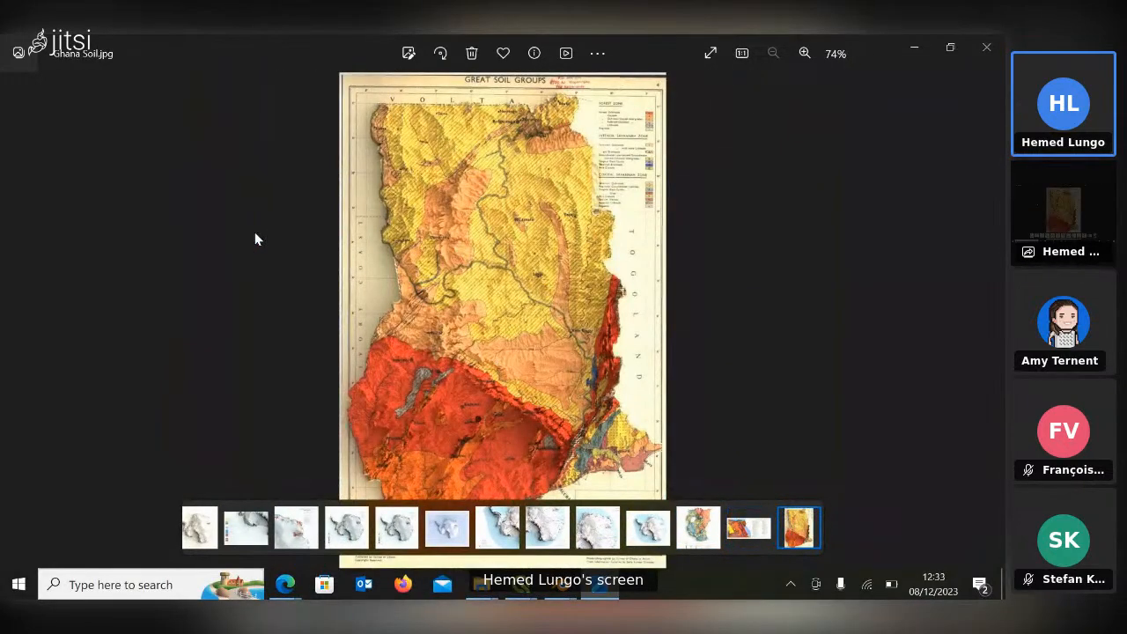
key("Right")
key("Right")
key("Left")
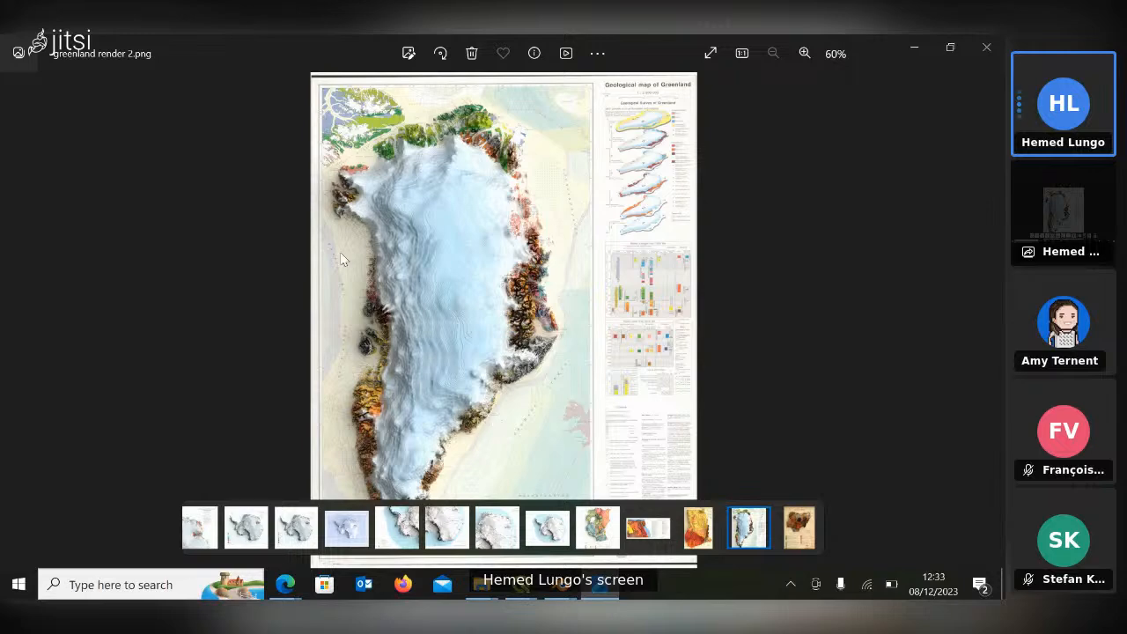
Switch to Edge and choose Greenland as the country on the DIVA-GIS data download page.
mouse_move(285, 583)
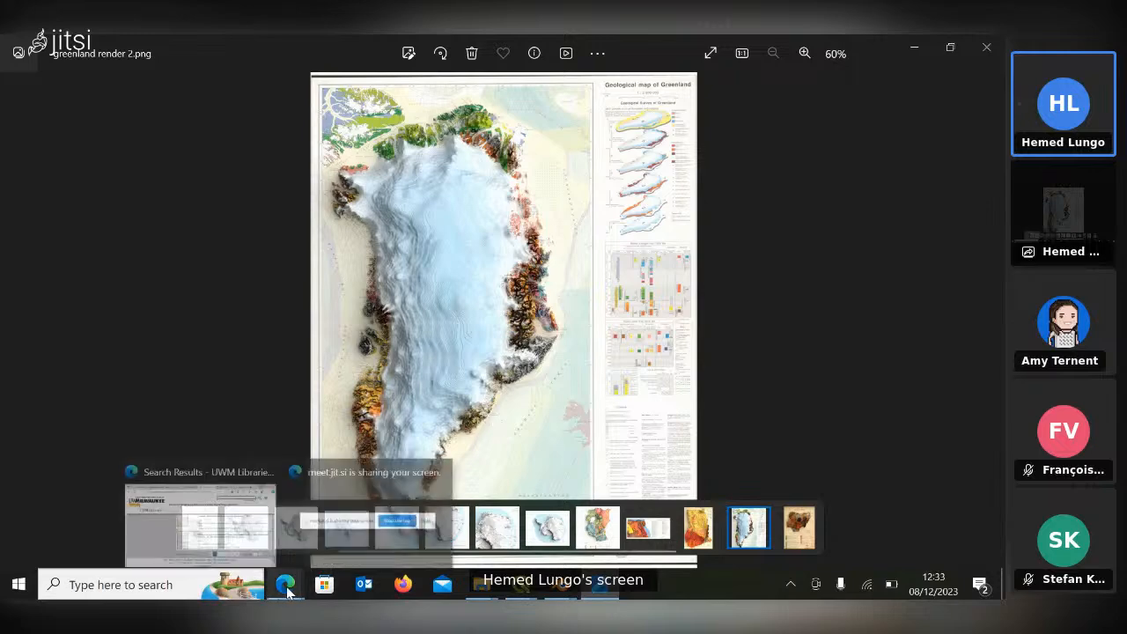
left_click(261, 517)
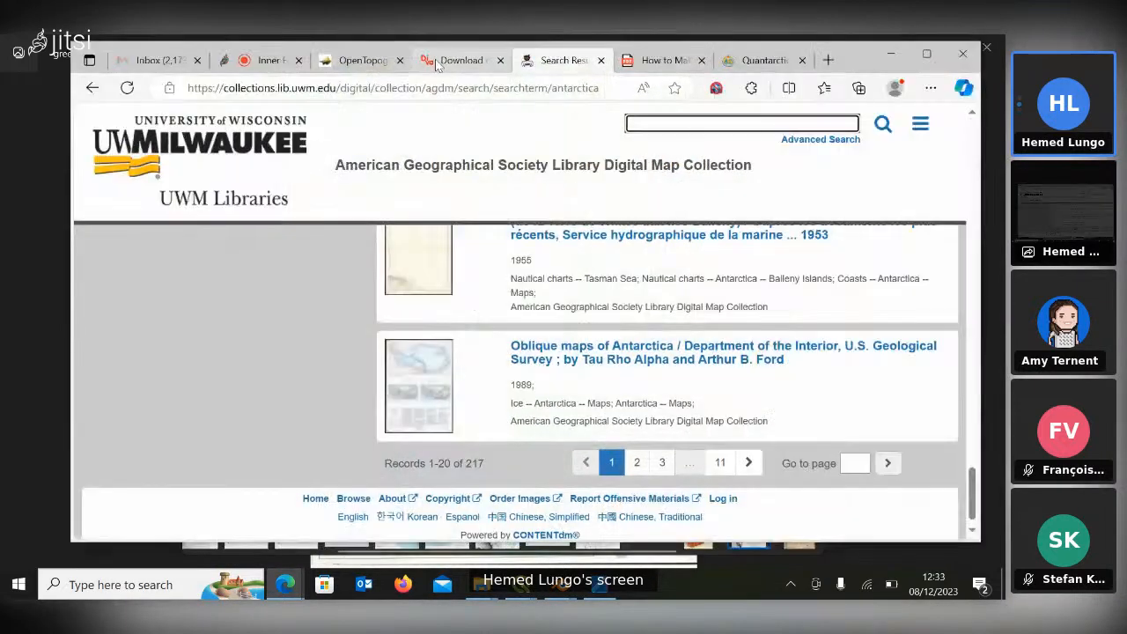
left_click(436, 67)
left_click(247, 276)
key("g")
key("g")
key("g")
key("g")
key("g")
key("g")
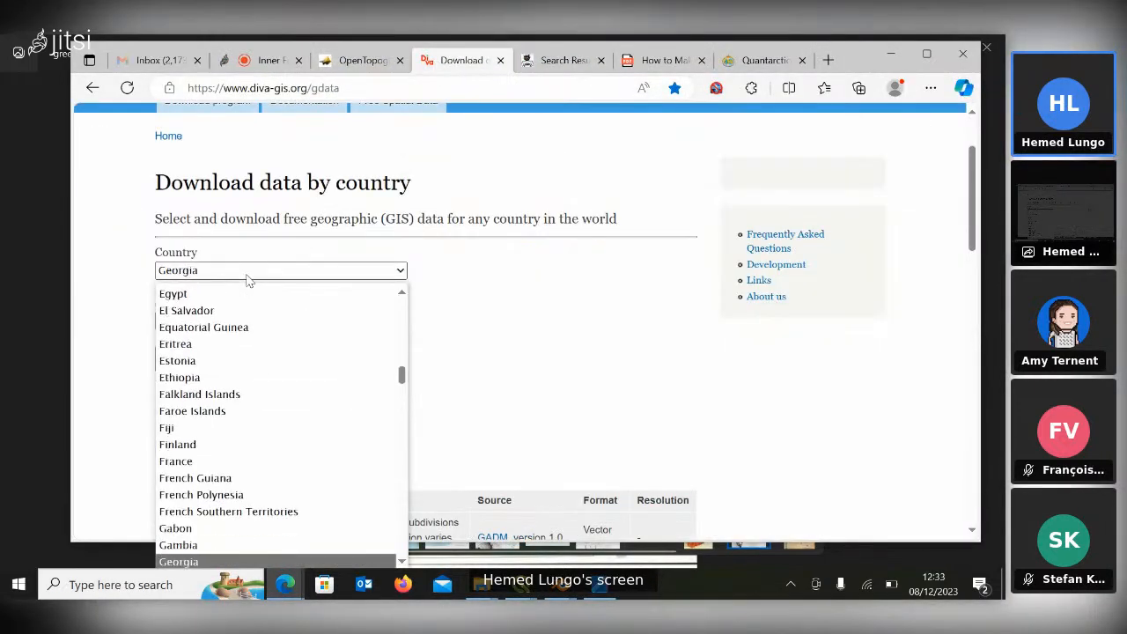
key("Down")
key("Down")
key("Down")
key("Up")
key("Return")
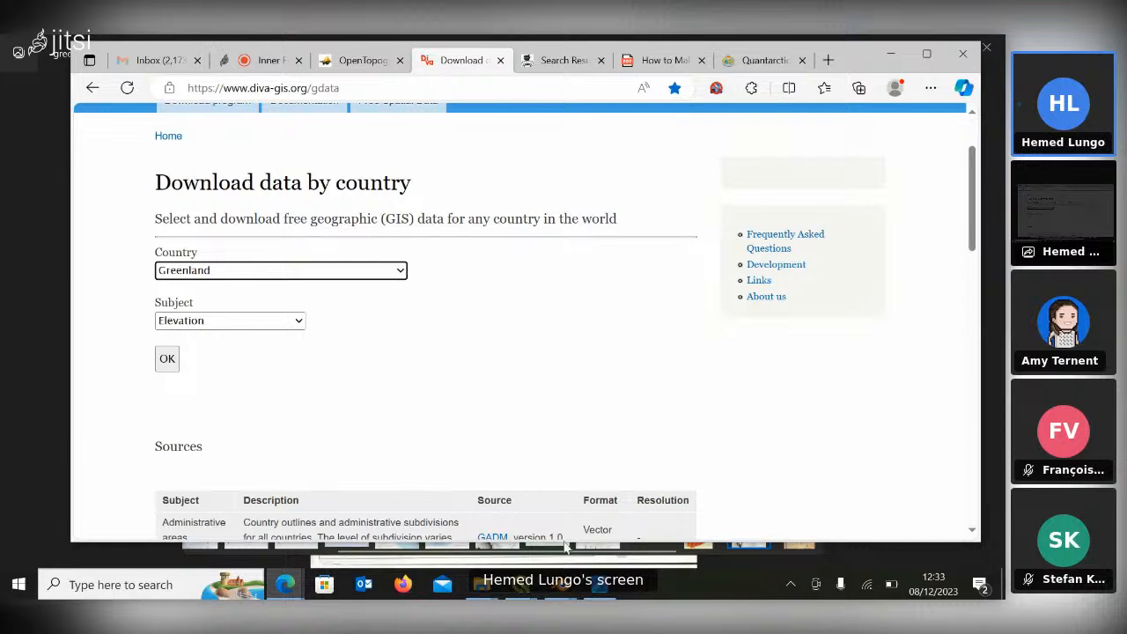
Switch back to Photos and browse the country relief maps, including the United States ecoregions, Tanzania soil and Ghana soil renders.
mouse_move(598, 585)
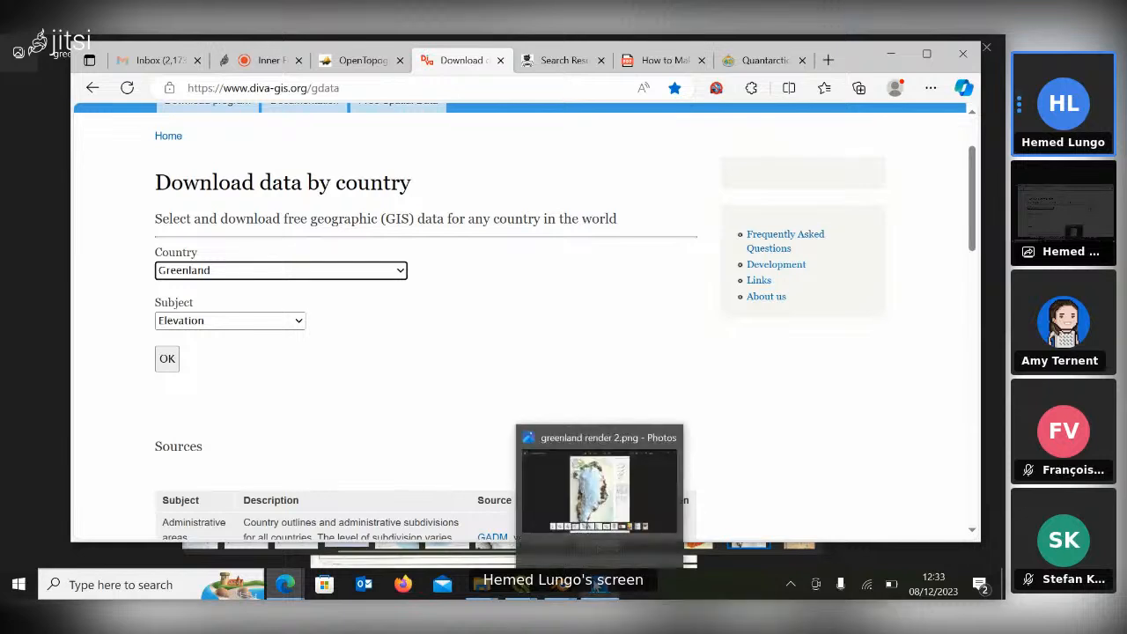
left_click(626, 507)
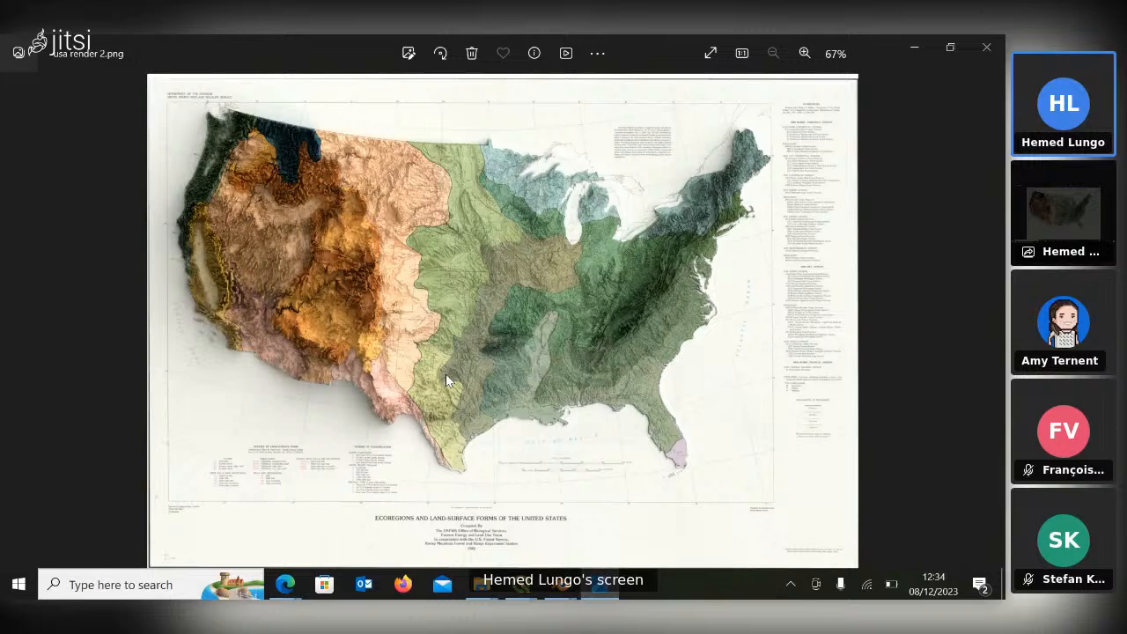
key("Right")
key("Left")
key("Right")
key("Left")
key("Right")
key("Right")
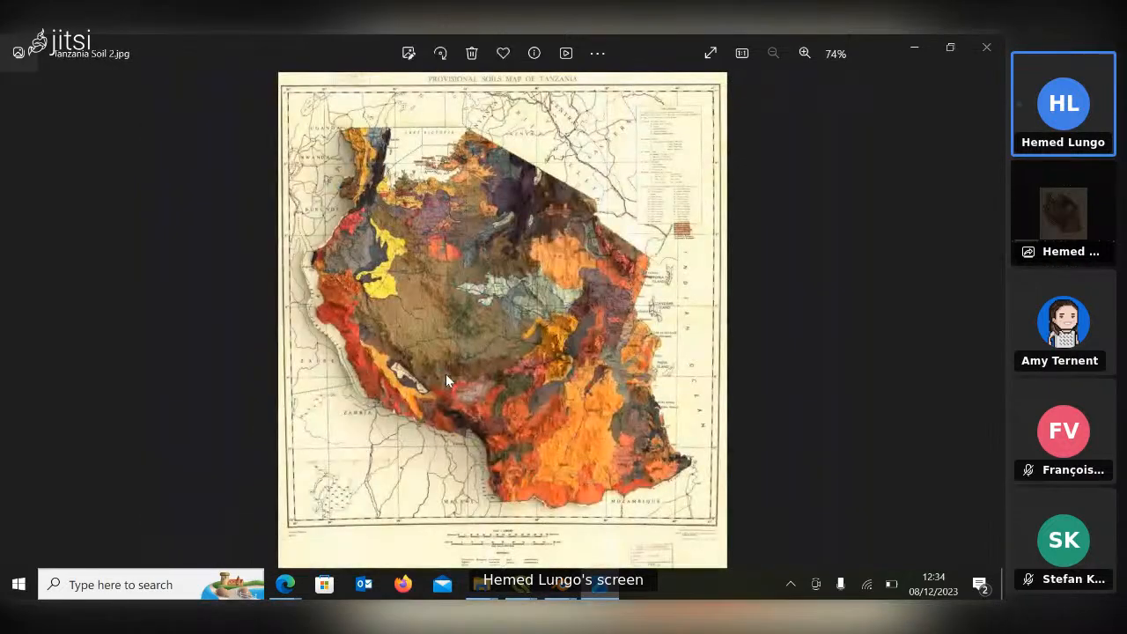
key("Right")
key("Right")
key("Right")
key("Right")
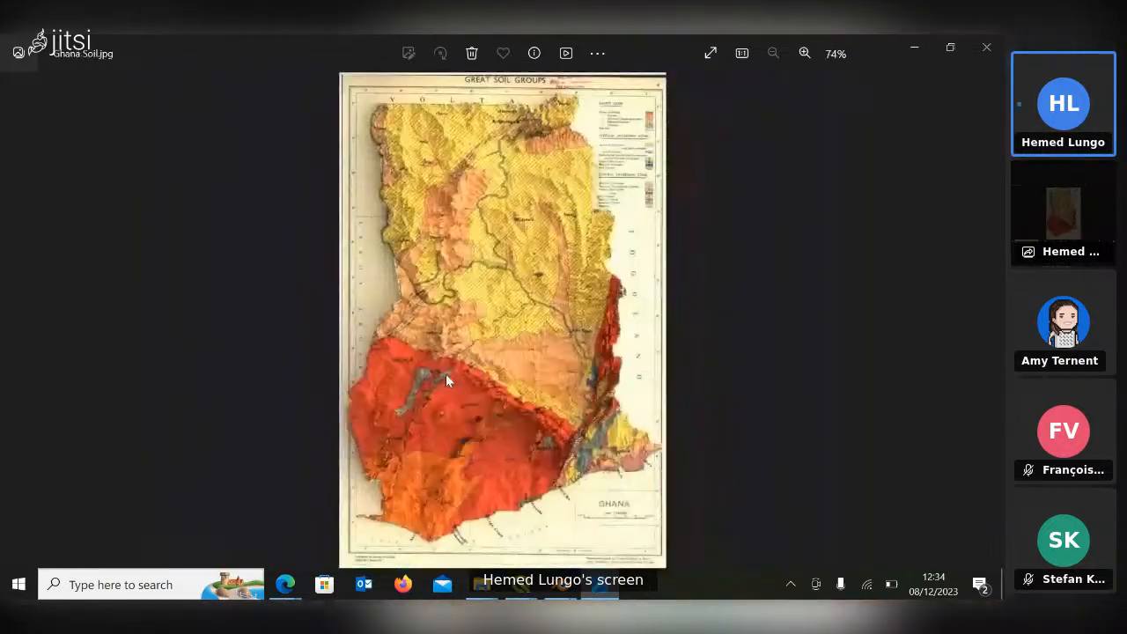
Go back through the Antarctica renders to a1 render 2 and close Photos.
key("Right")
key("Right")
key("Right")
key("Right")
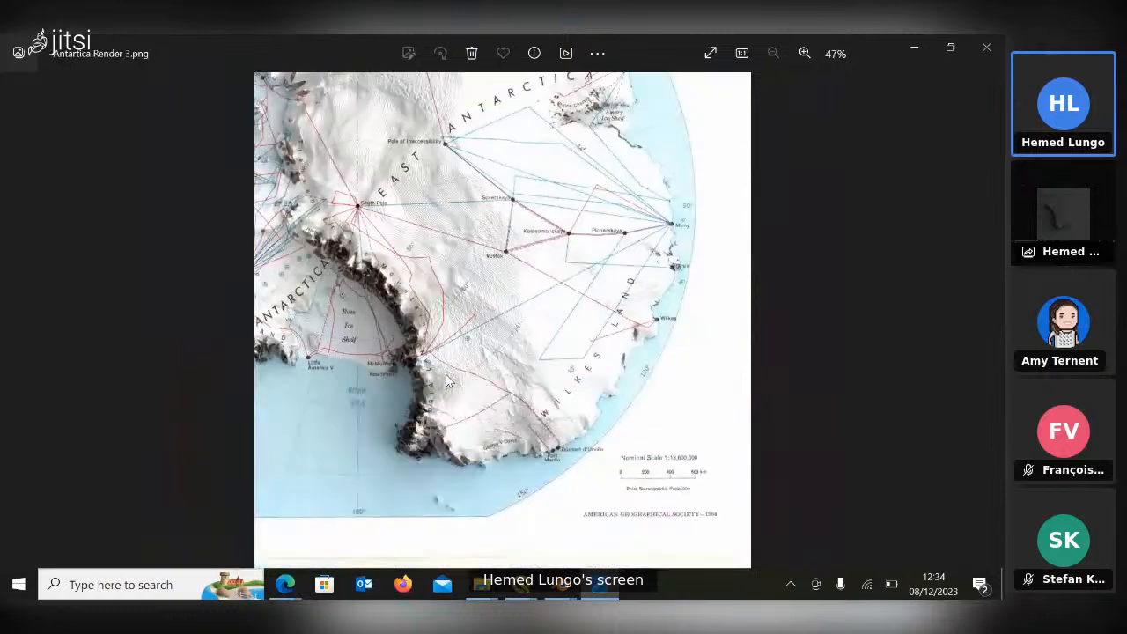
key("Right")
key("Right")
key("Right")
key("Right")
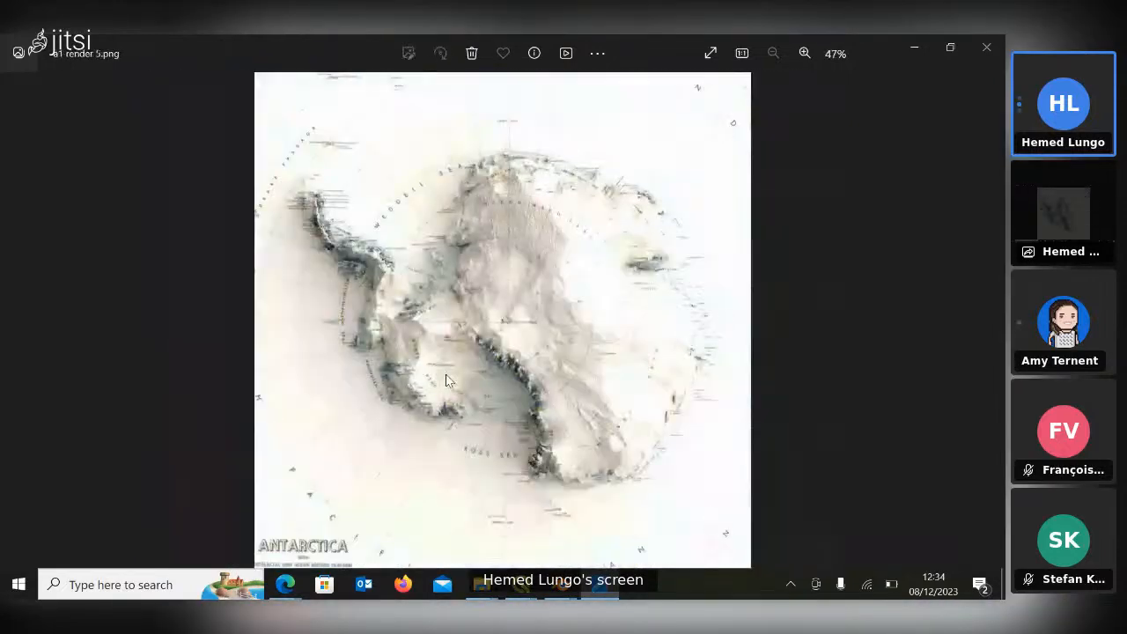
key("Right")
key("Right")
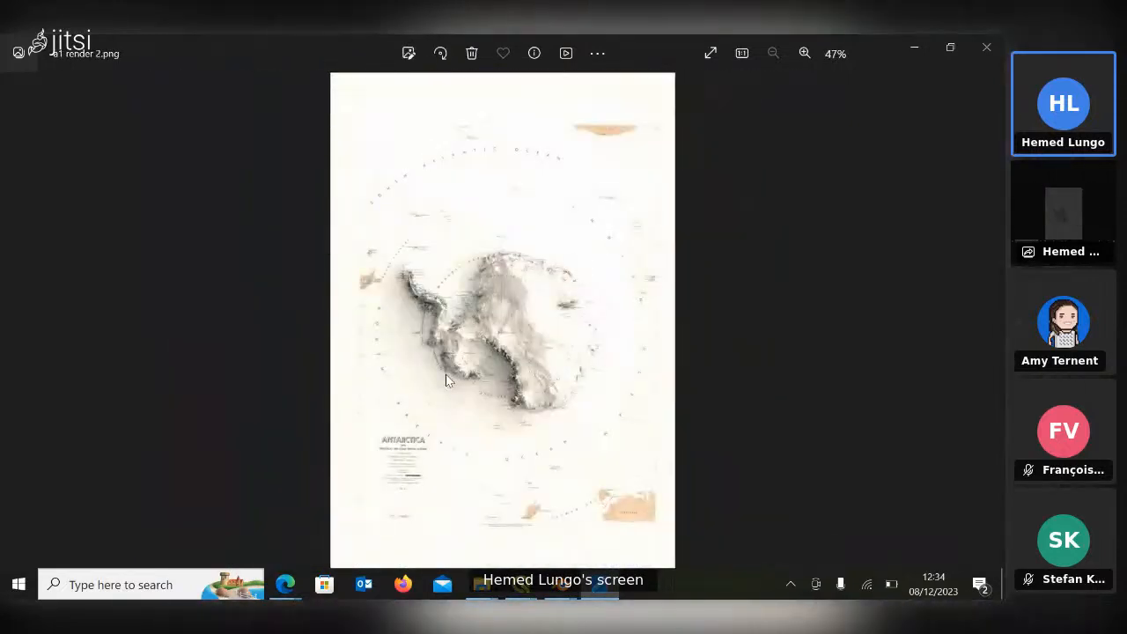
left_click(986, 47)
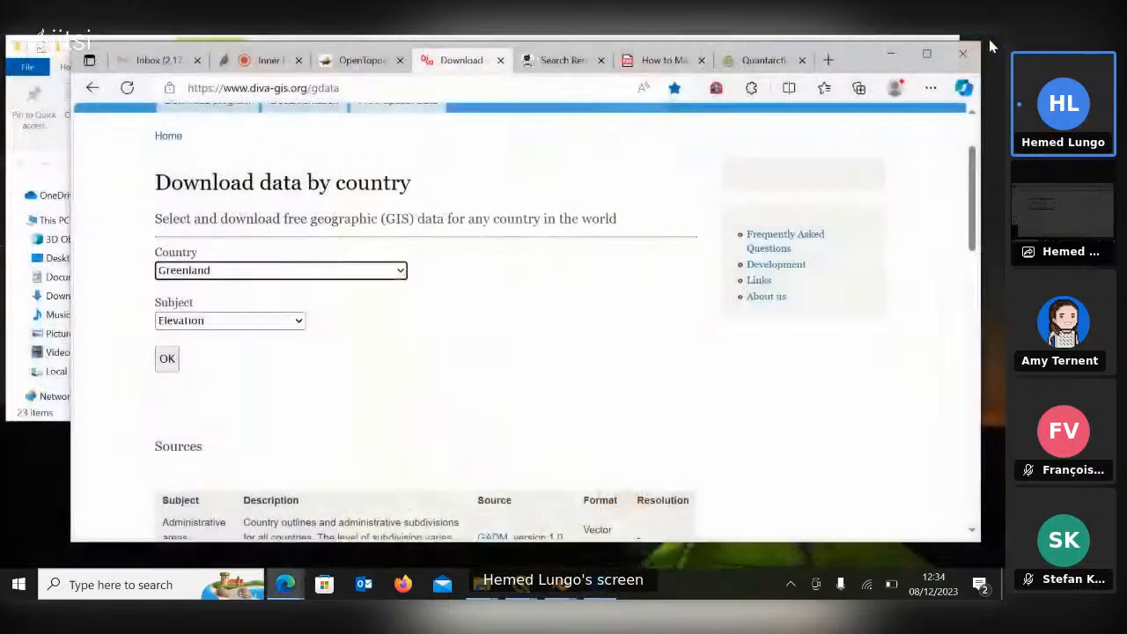
Switch to the Blender Render window and inspect the Antarctica render up close and as a whole.
left_click(560, 586)
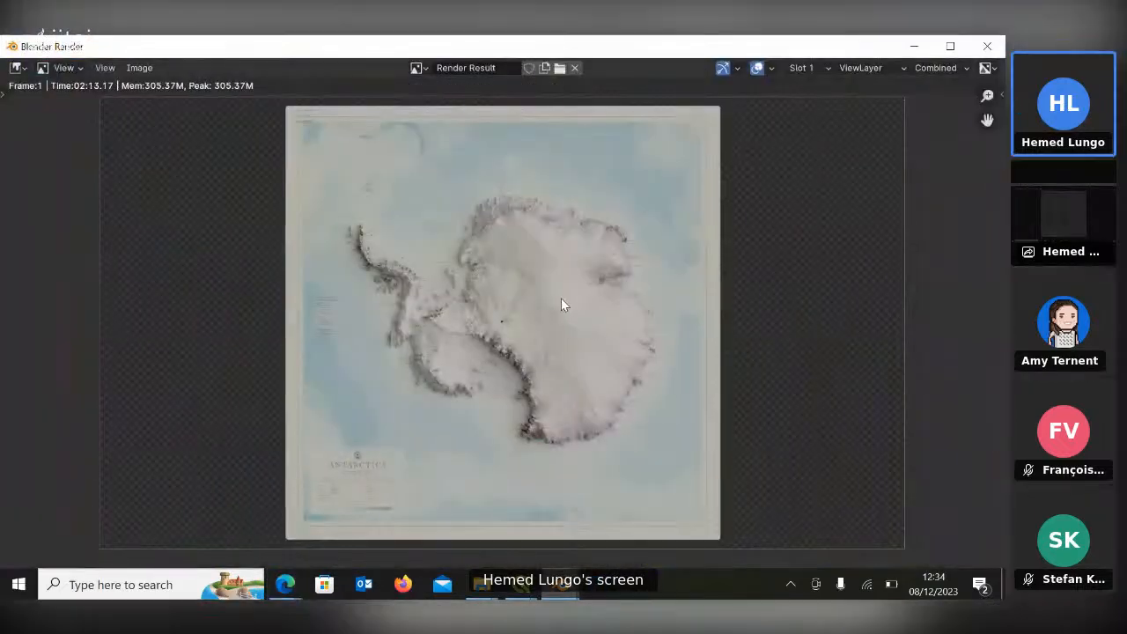
scroll(562, 303, "up", 2)
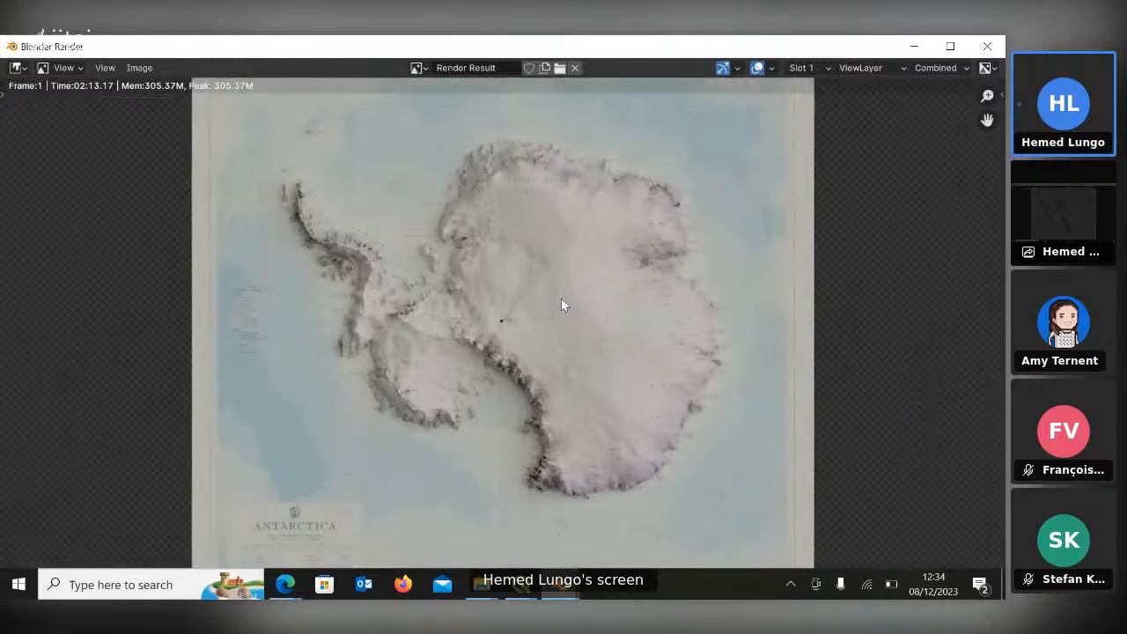
scroll(525, 214, "down", 2)
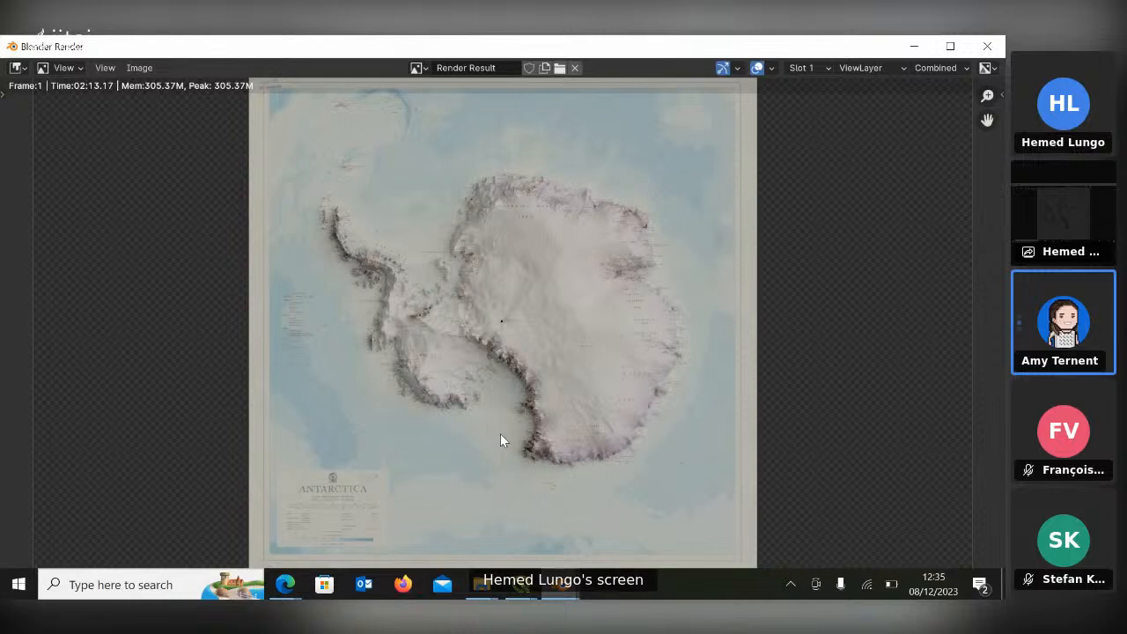
Return to the main Blender window, select the light and edit its strength.
mouse_move(580, 589)
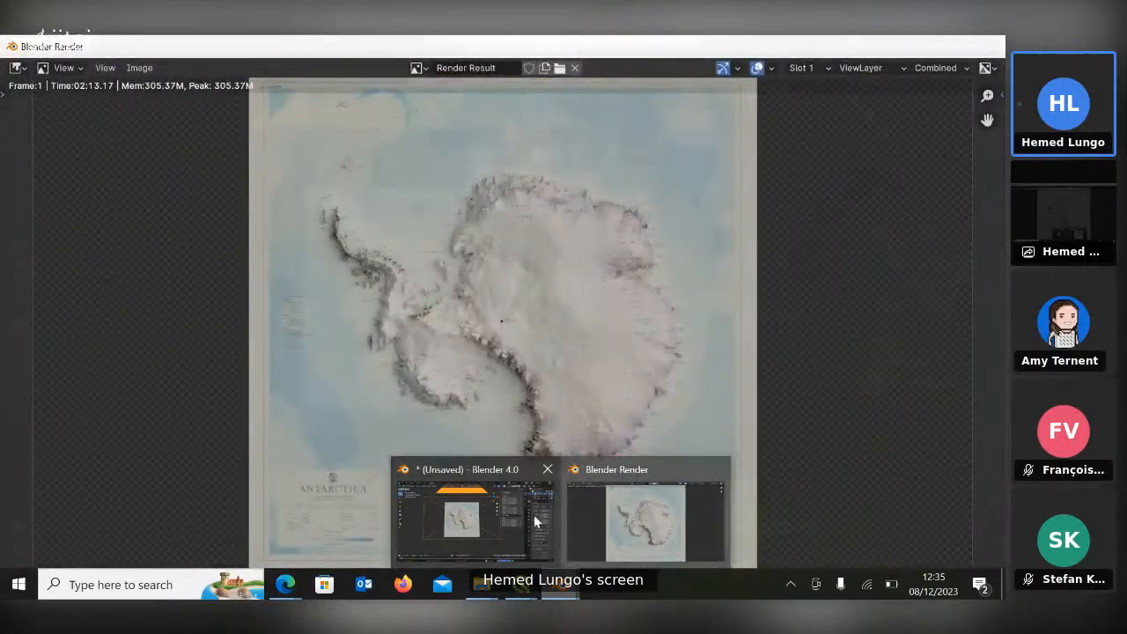
left_click(510, 513)
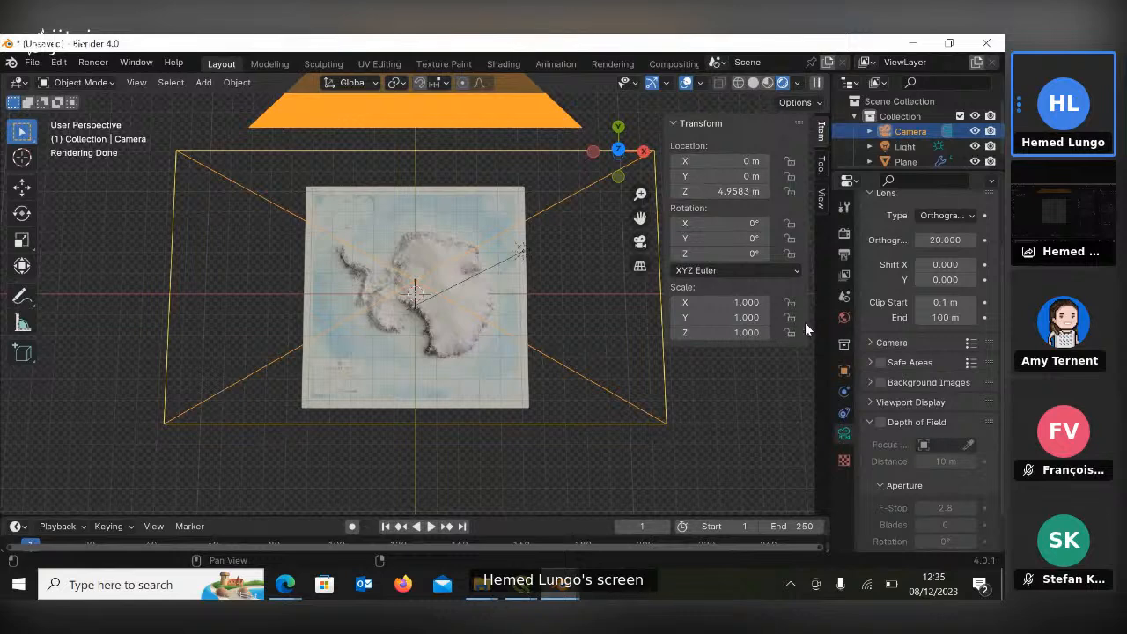
left_click(905, 146)
left_click(945, 335)
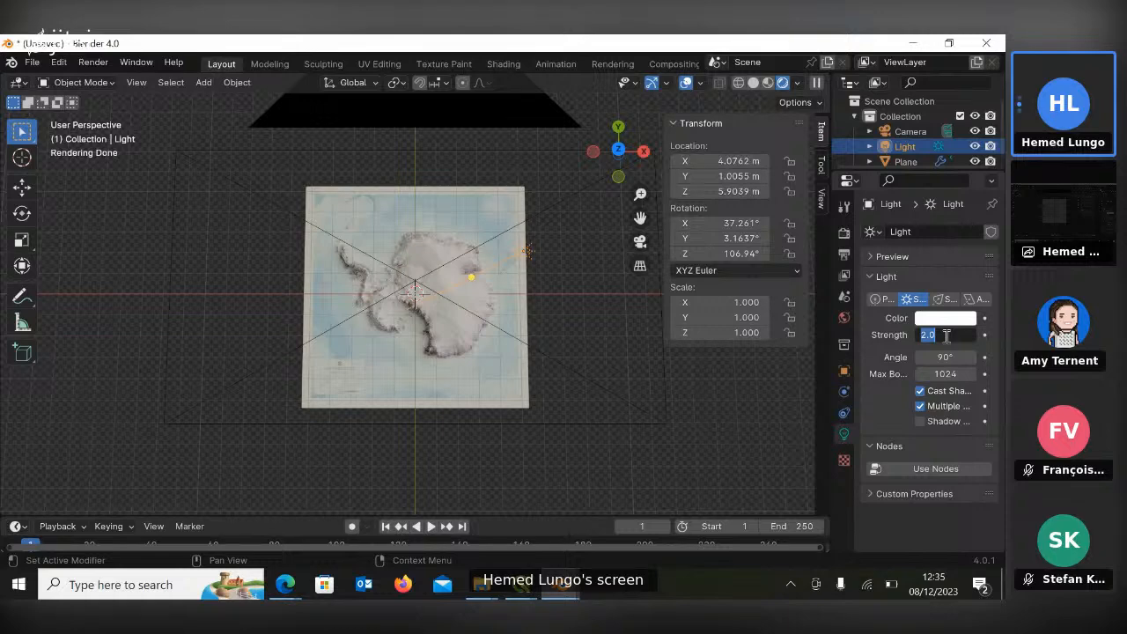
key("Return")
left_click(844, 236)
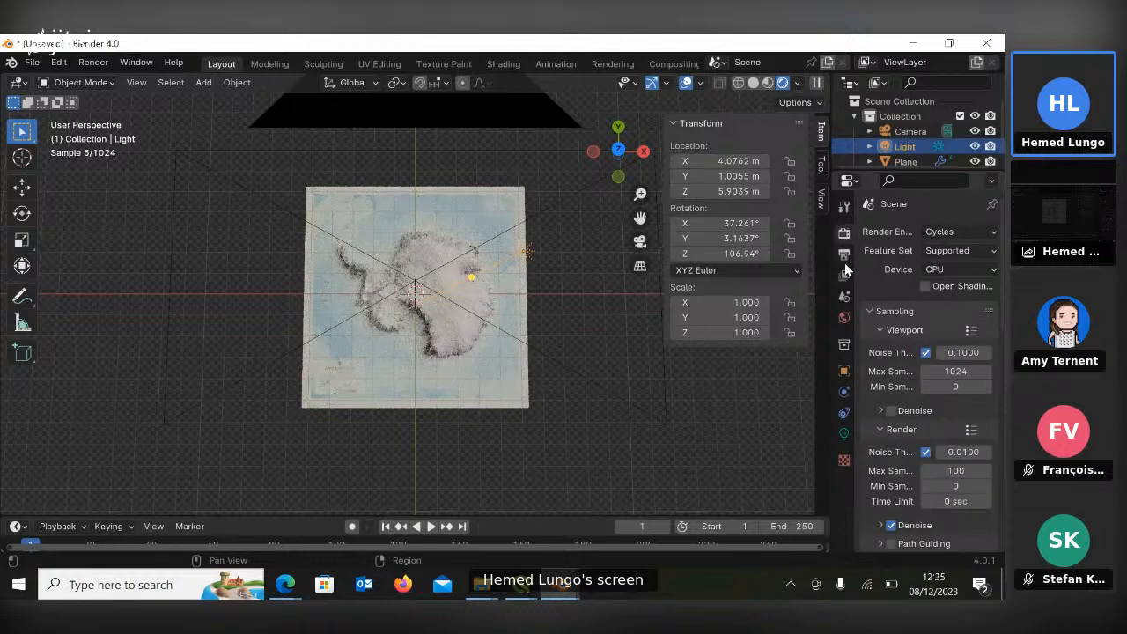
left_click(844, 258)
left_click(844, 273)
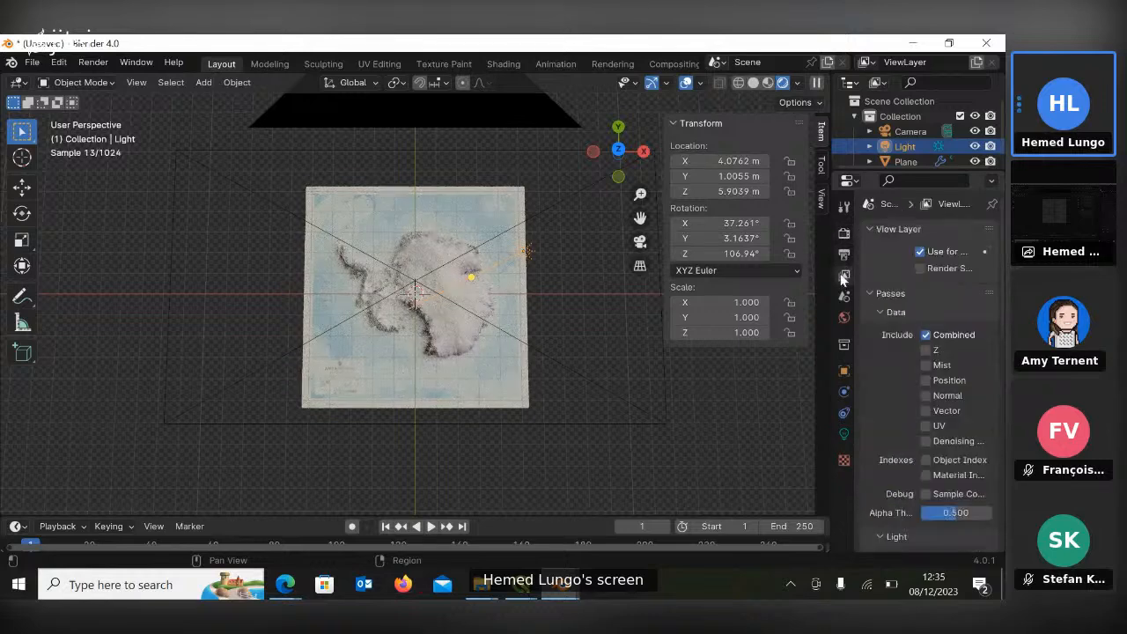
left_click(844, 233)
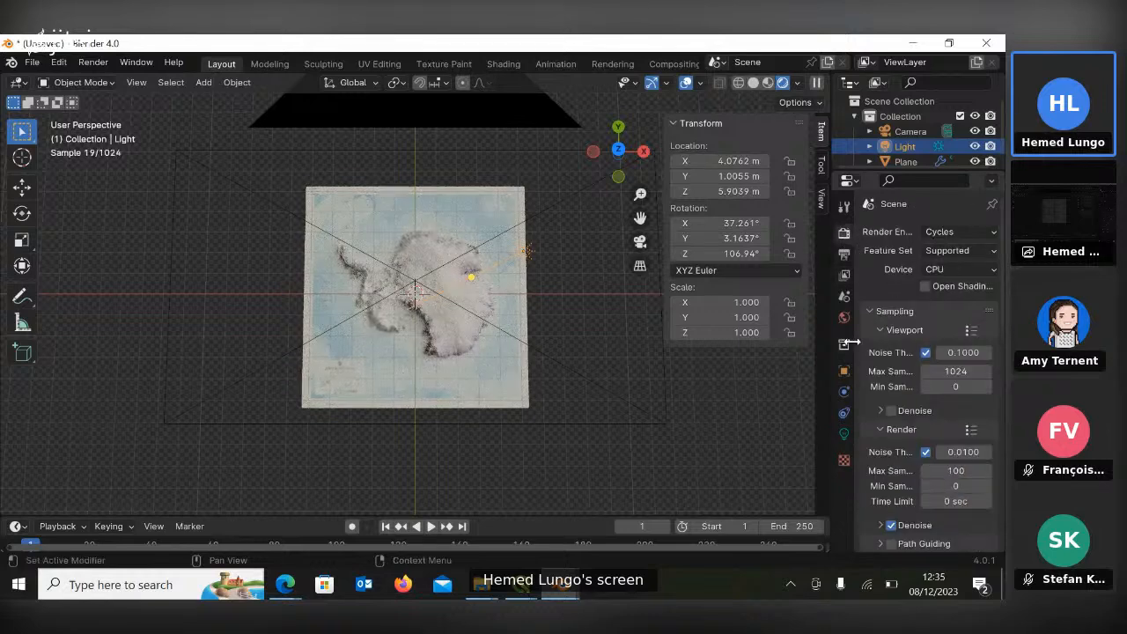
left_click(846, 256)
left_click(844, 232)
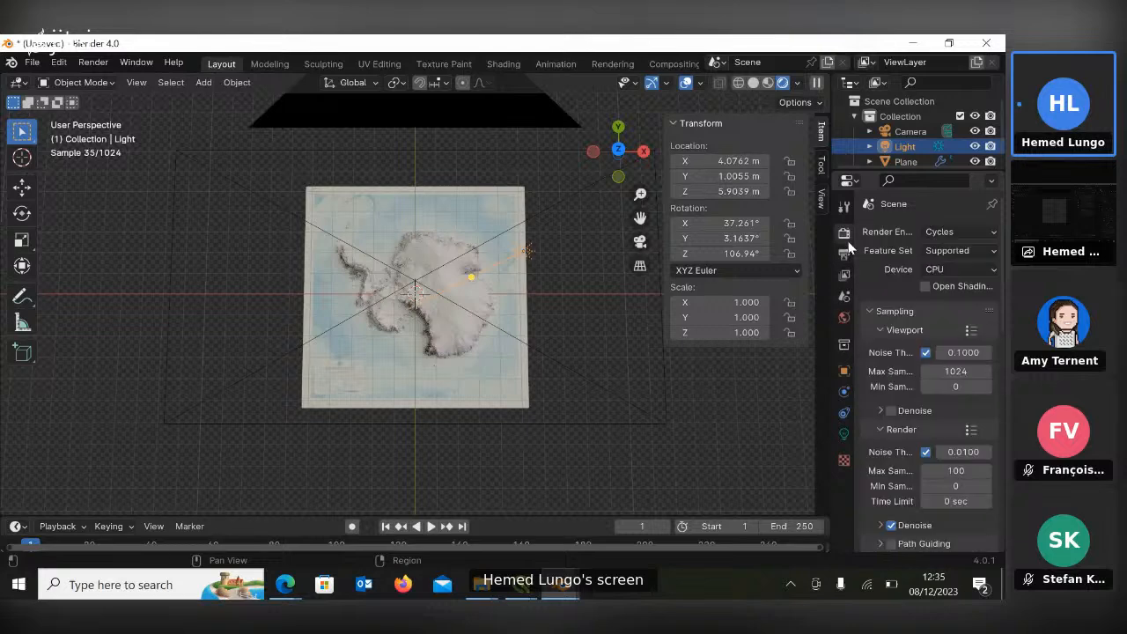
Set the world background's surface color to an Environment Texture.
left_click(843, 315)
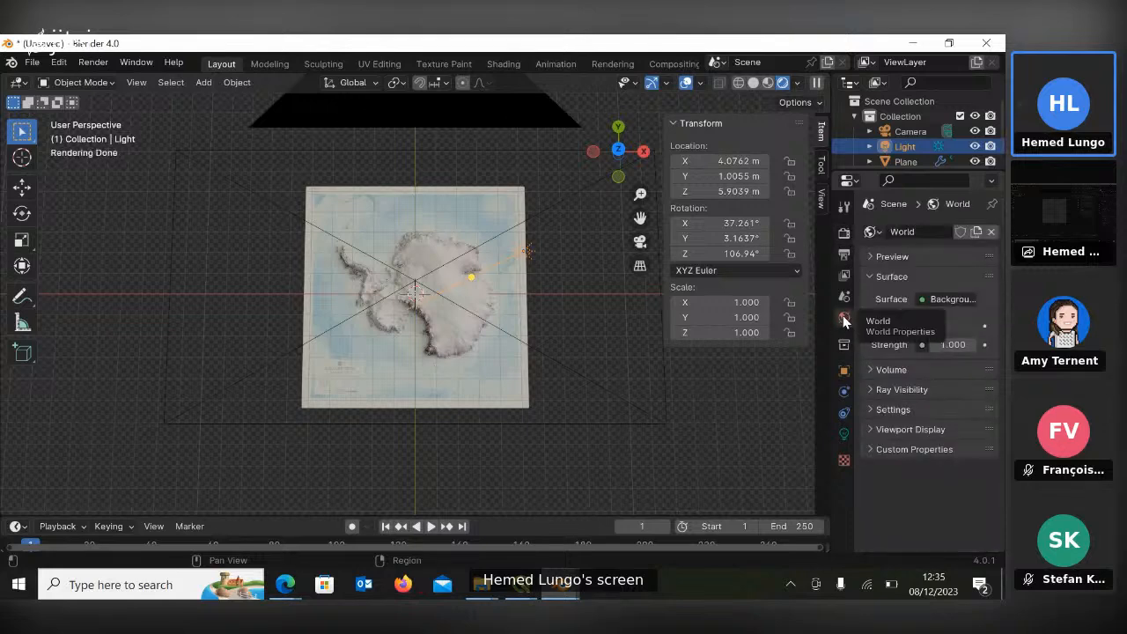
left_click(925, 300)
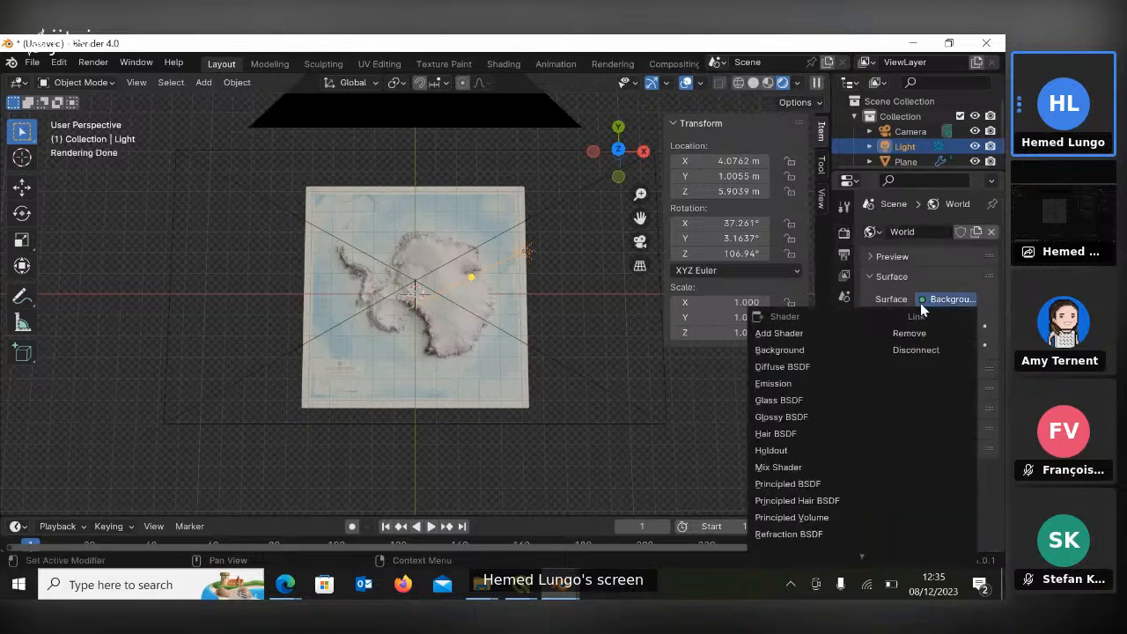
left_click(921, 326)
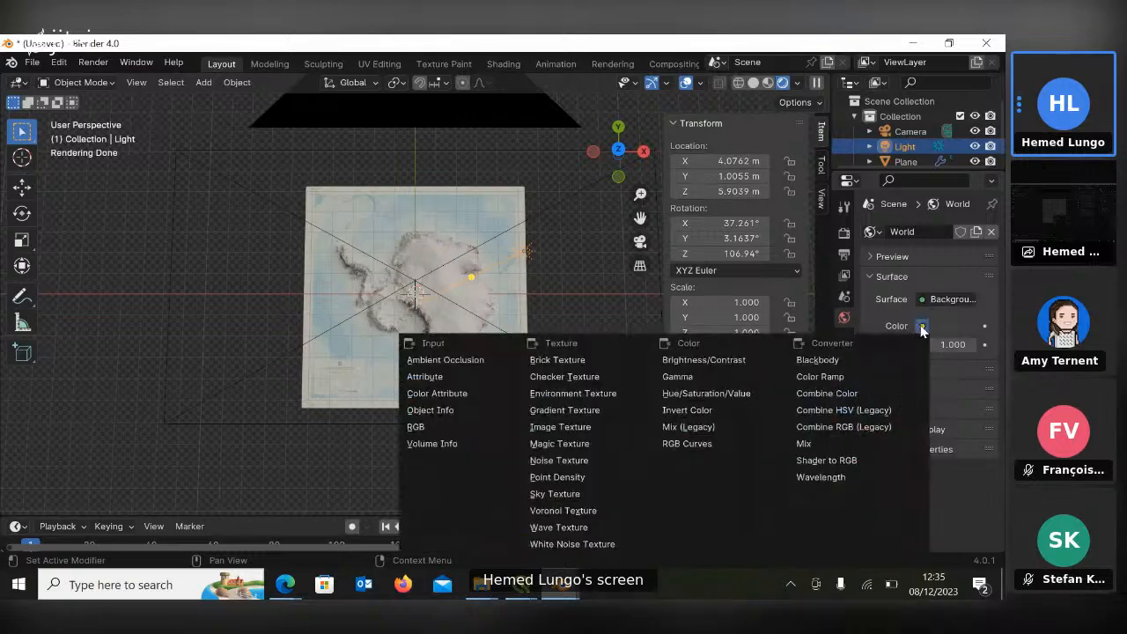
left_click(598, 393)
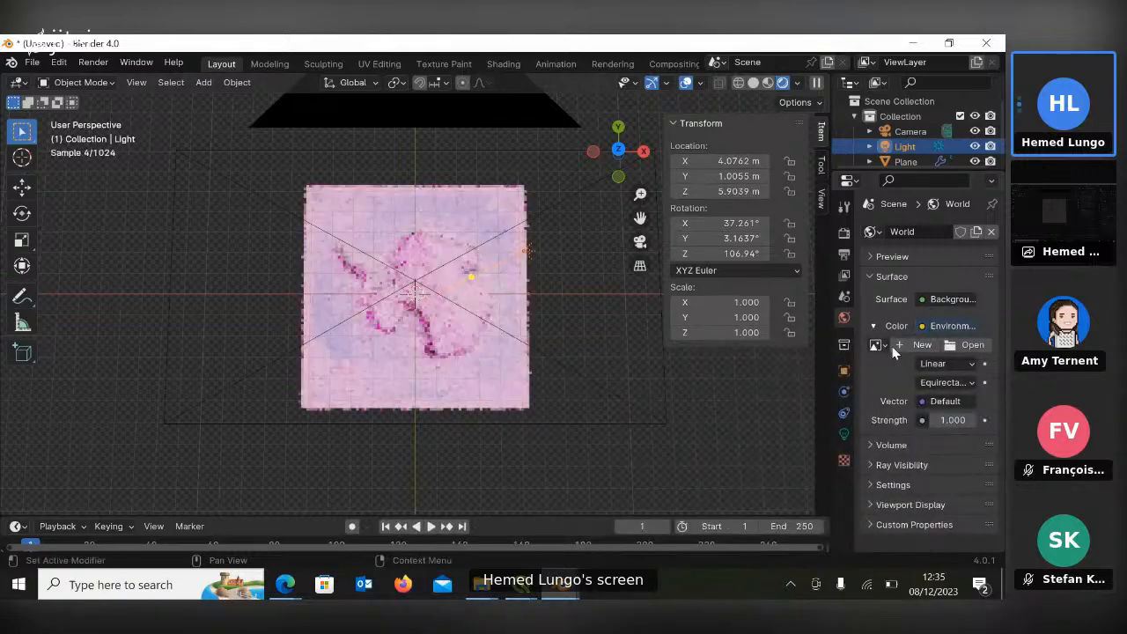
Load approaching_storm_1k.hdr from the Desktop's Projects\hdr folder as the world's environment texture.
left_click(948, 346)
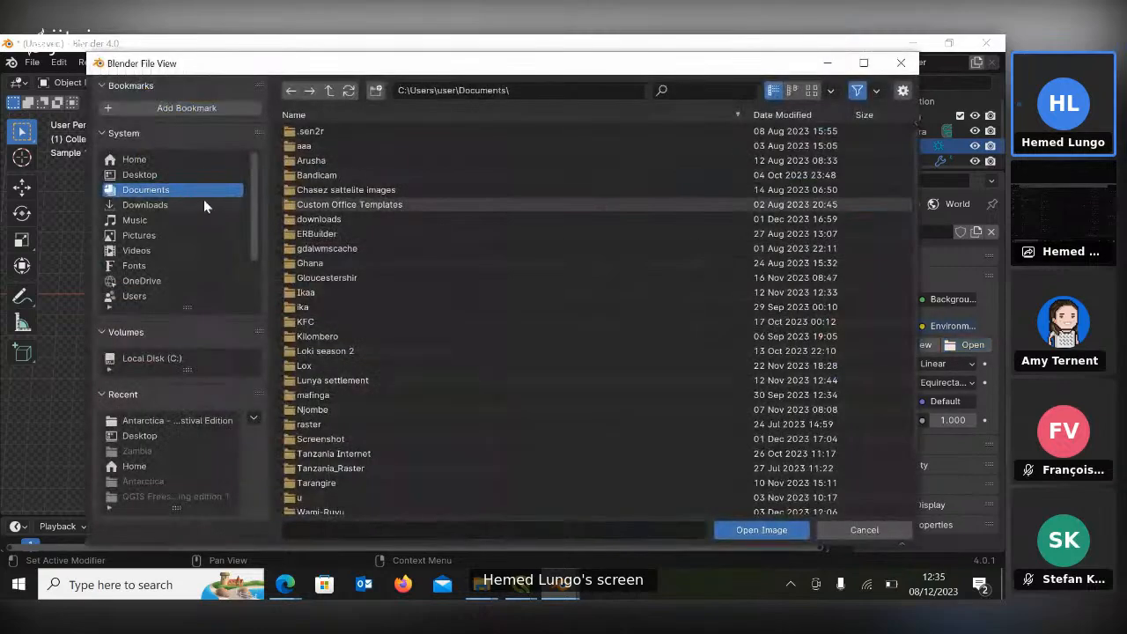
left_click(167, 174)
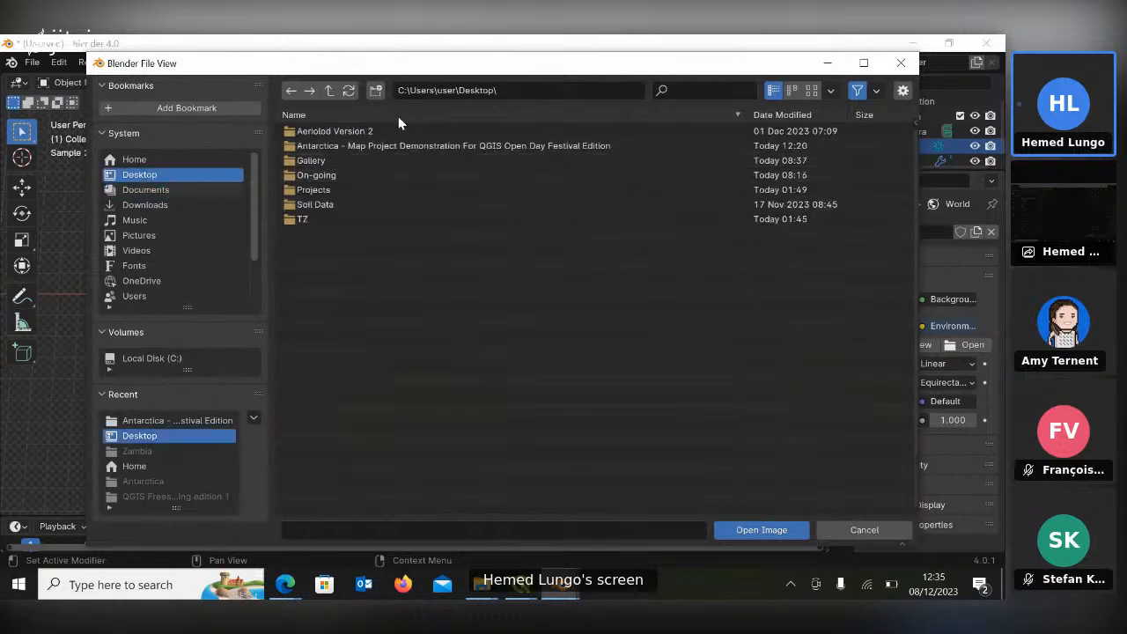
left_click(320, 190)
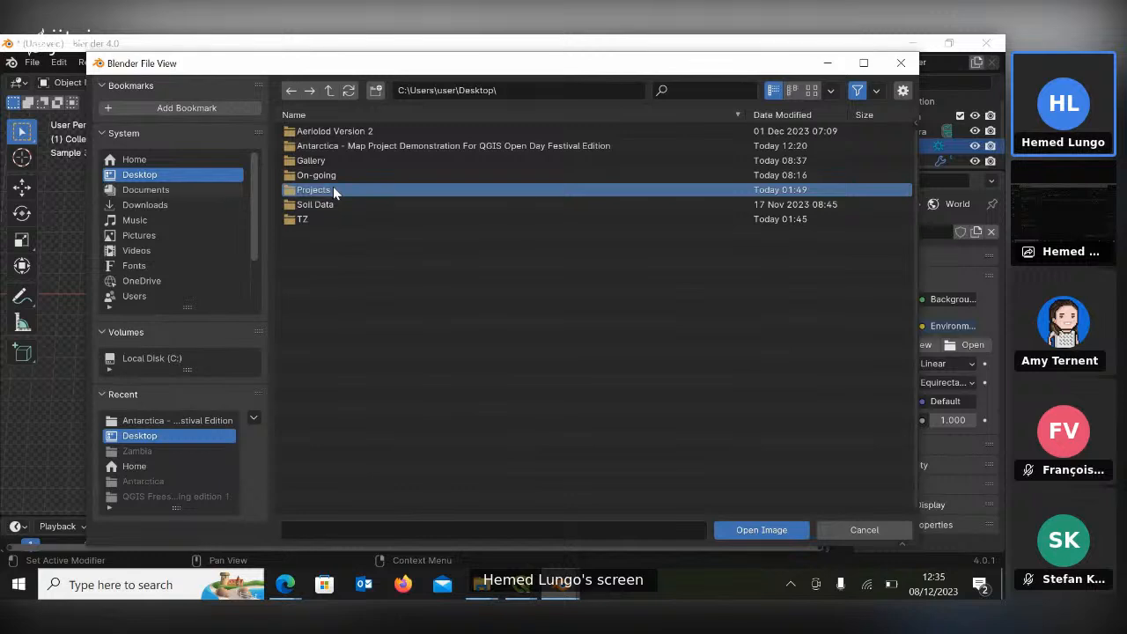
double_click(388, 189)
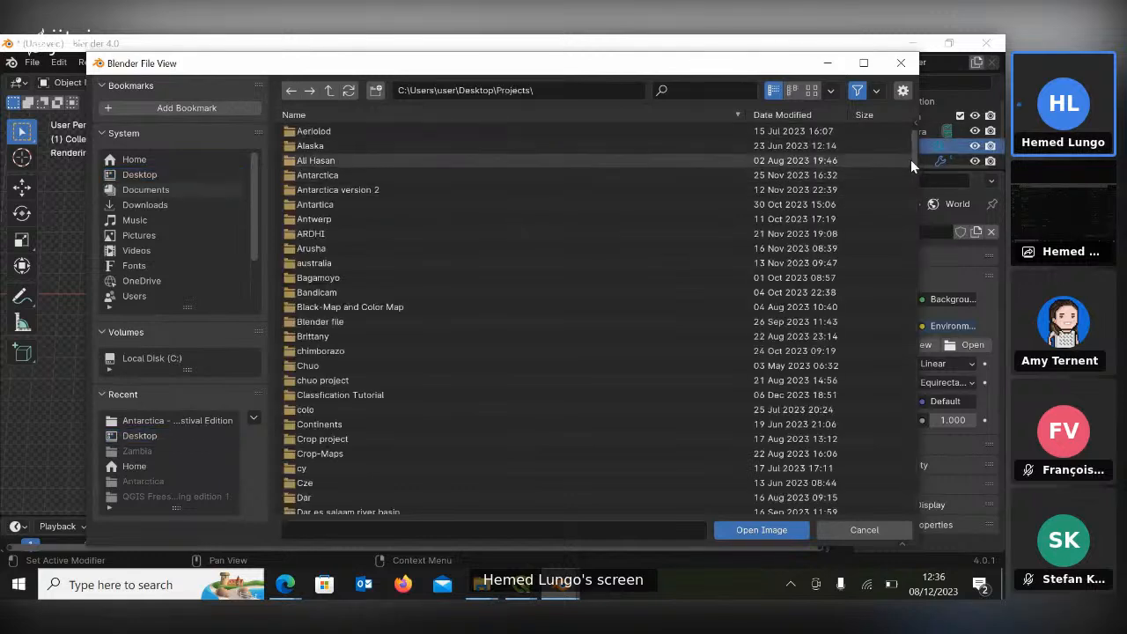
left_click_drag(911, 159, 904, 217)
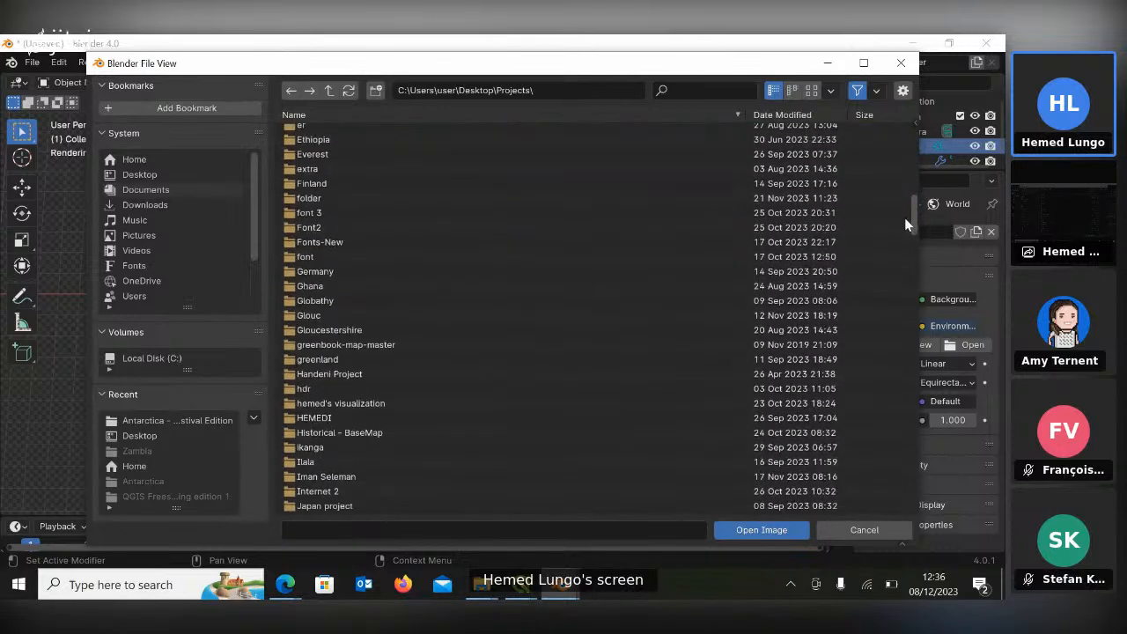
double_click(307, 388)
left_click(378, 130)
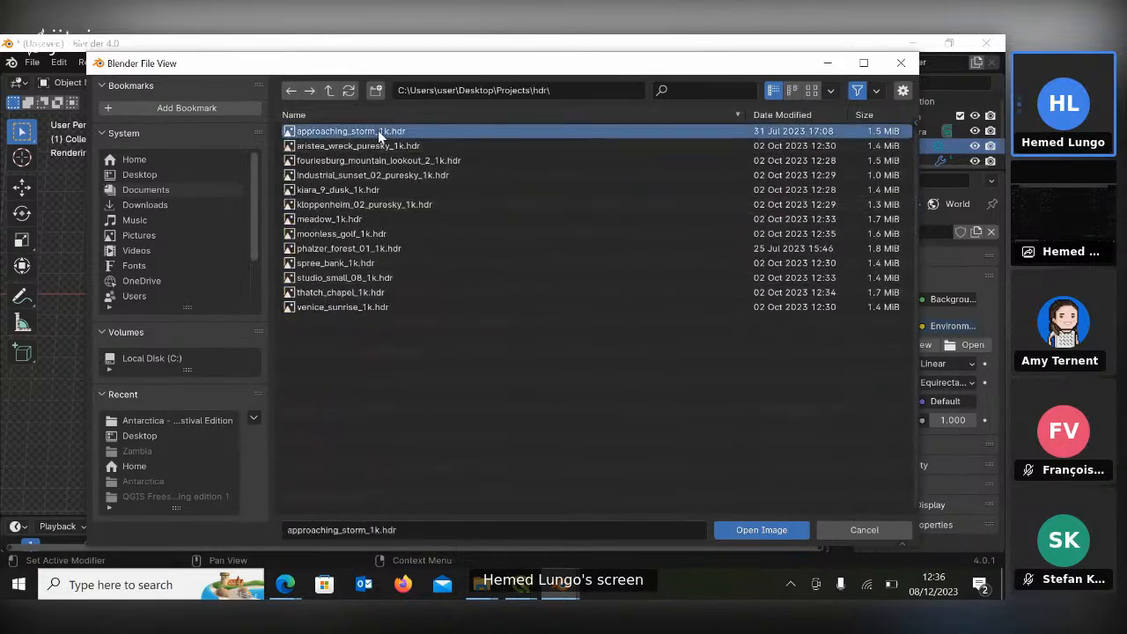
left_click(797, 530)
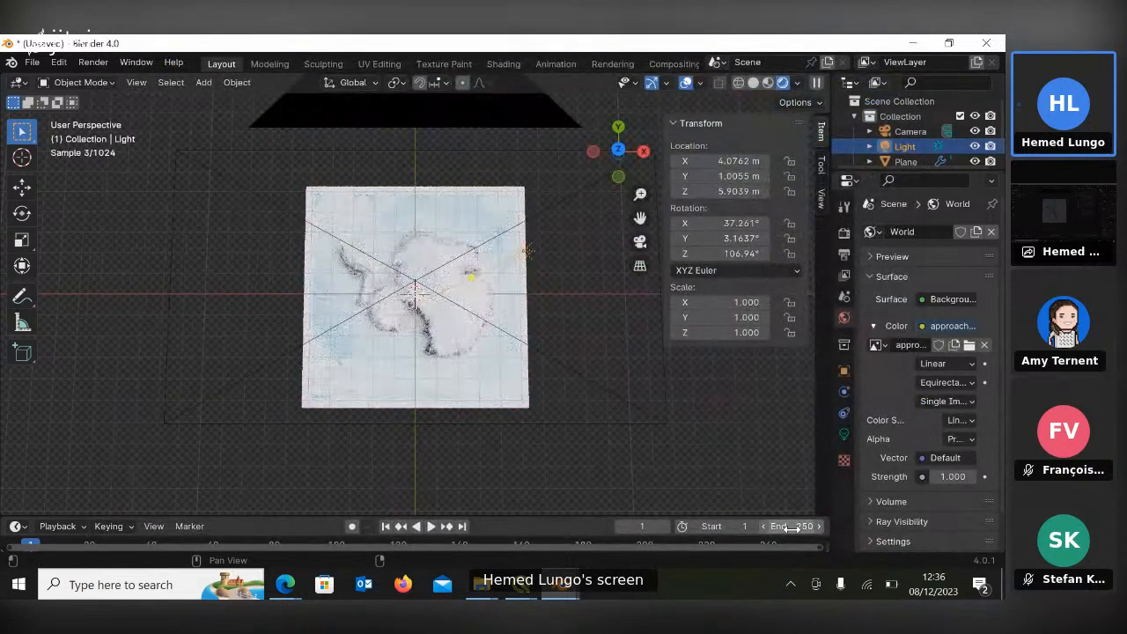
Try a world background strength of 2 and set it back to 1.
scroll(499, 349, "up", 3)
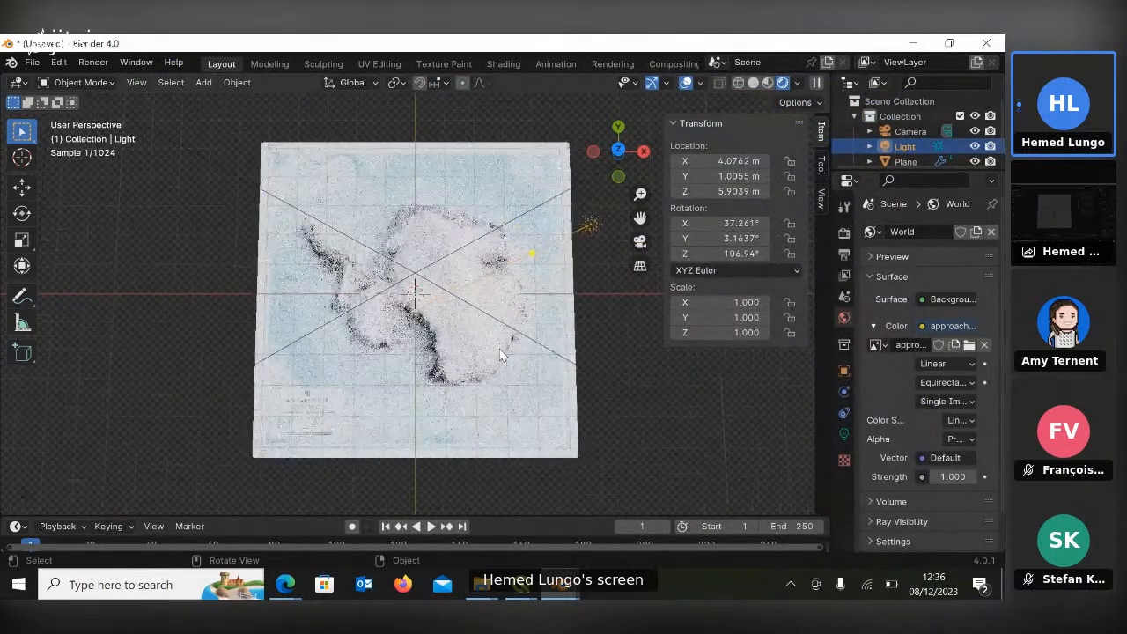
left_click(946, 476)
type("2")
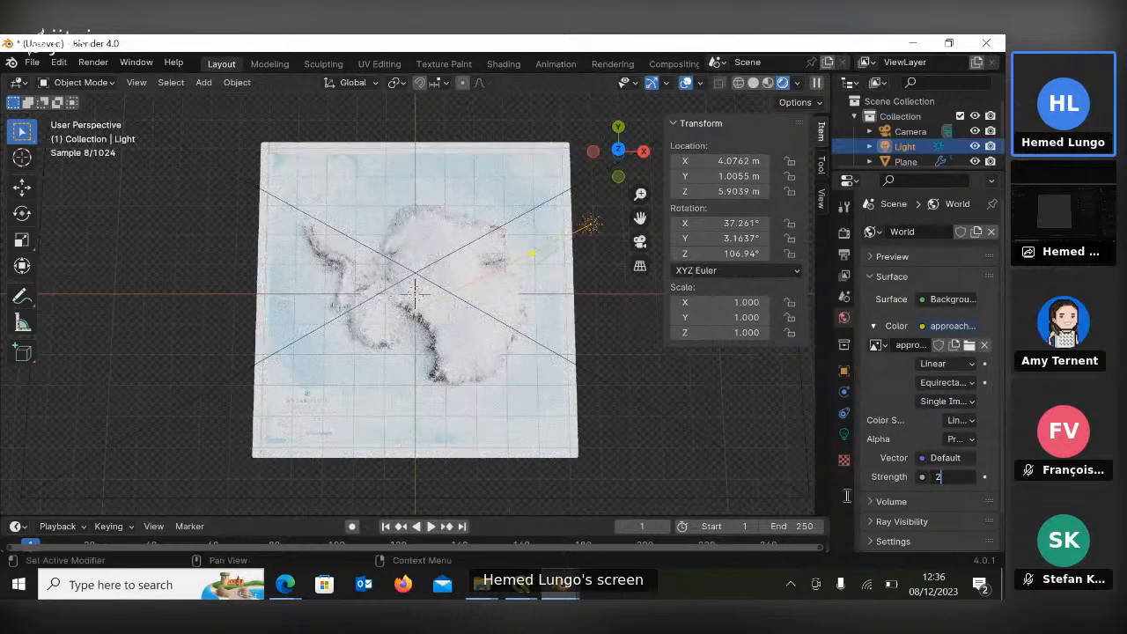
key("Return")
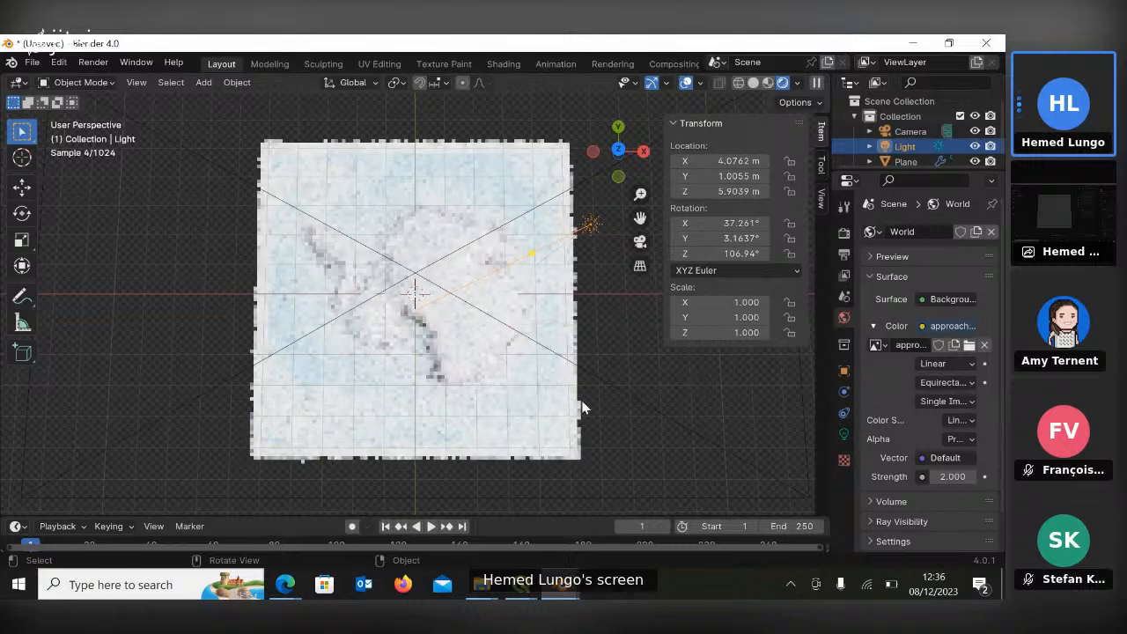
left_click(946, 476)
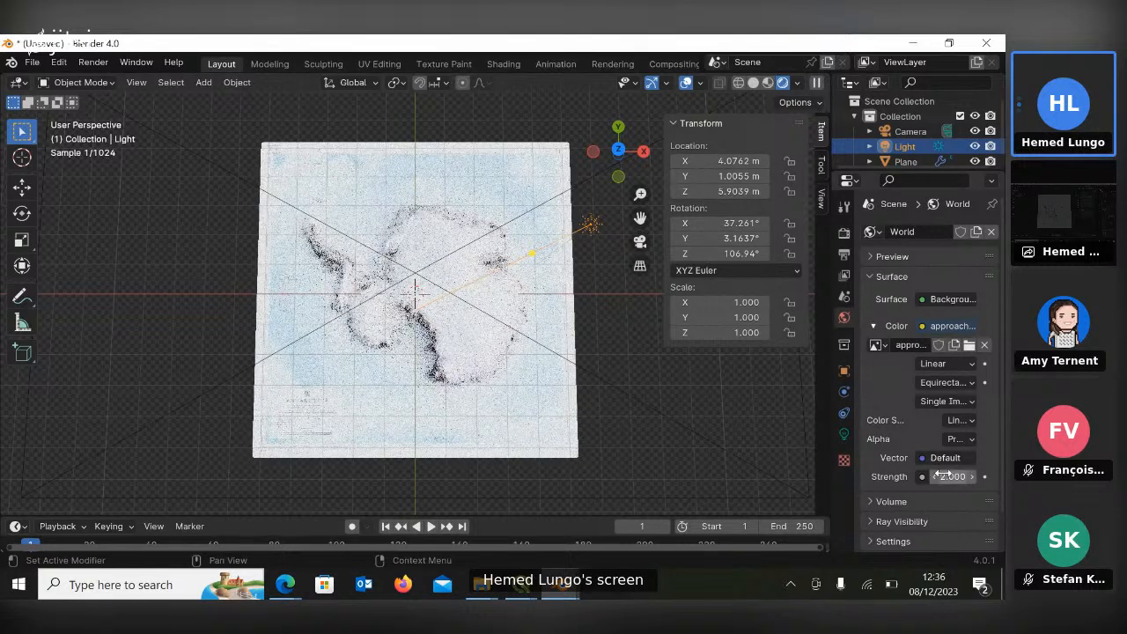
key("BackSpace")
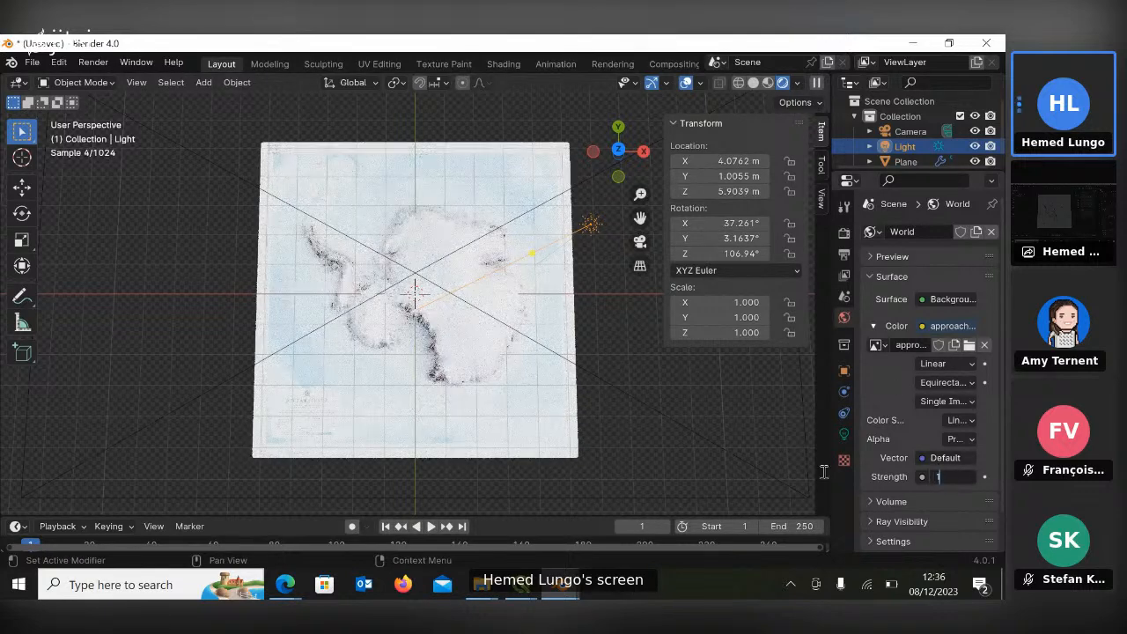
type("1")
key("Return")
left_click(437, 509)
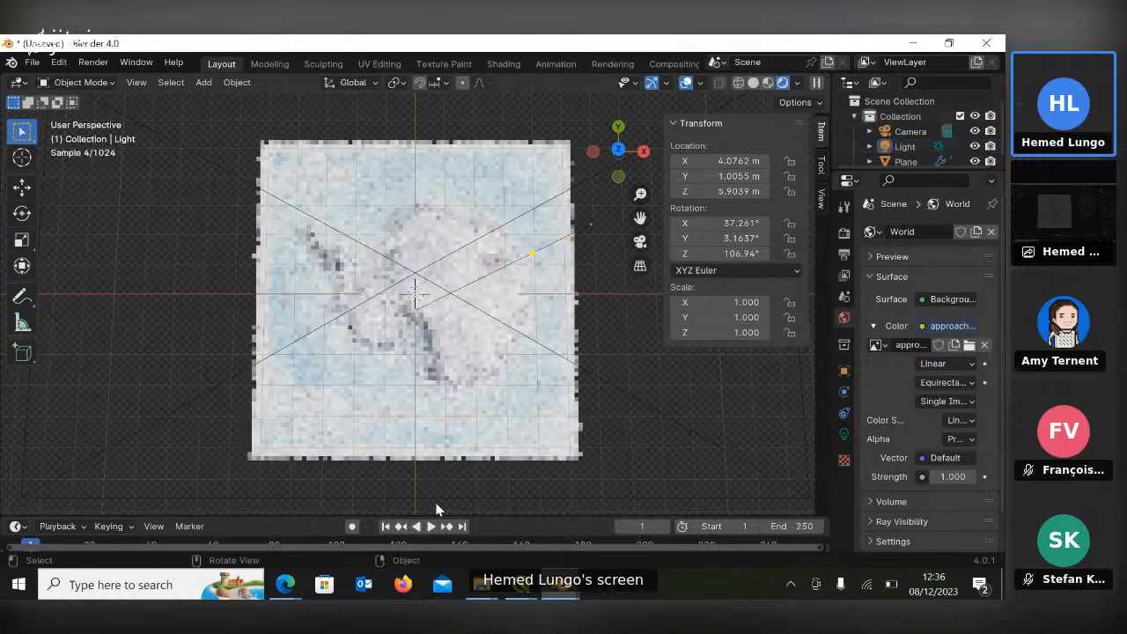
Switch to the Edge browser and open polyhaven.com/hdris in a new tab.
mouse_move(284, 585)
left_click(255, 520)
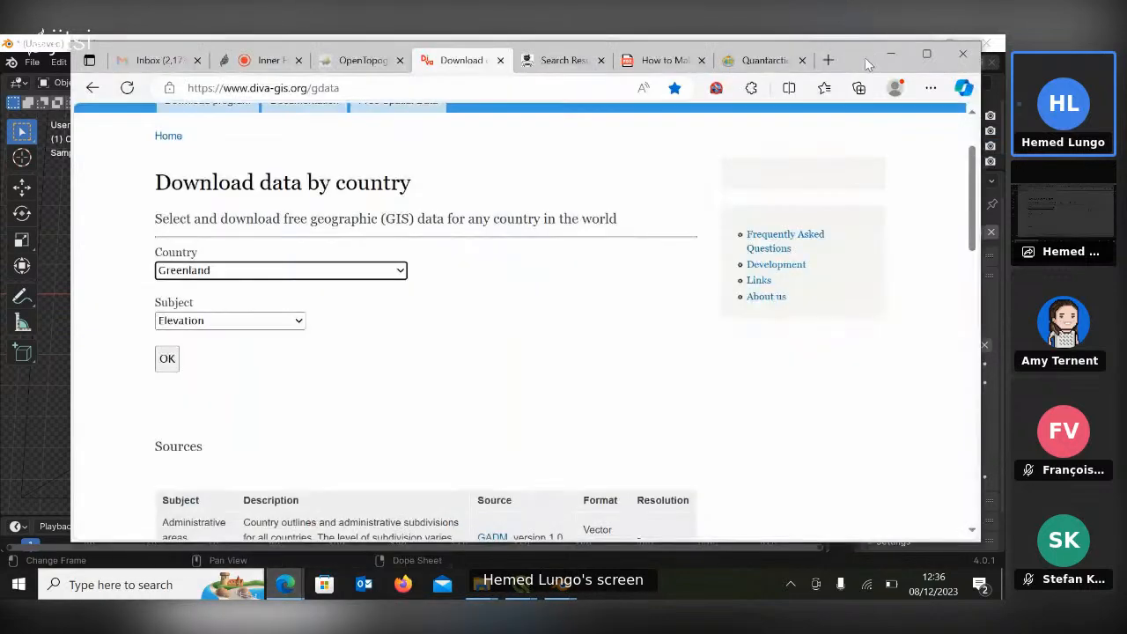
left_click(828, 59)
type("p")
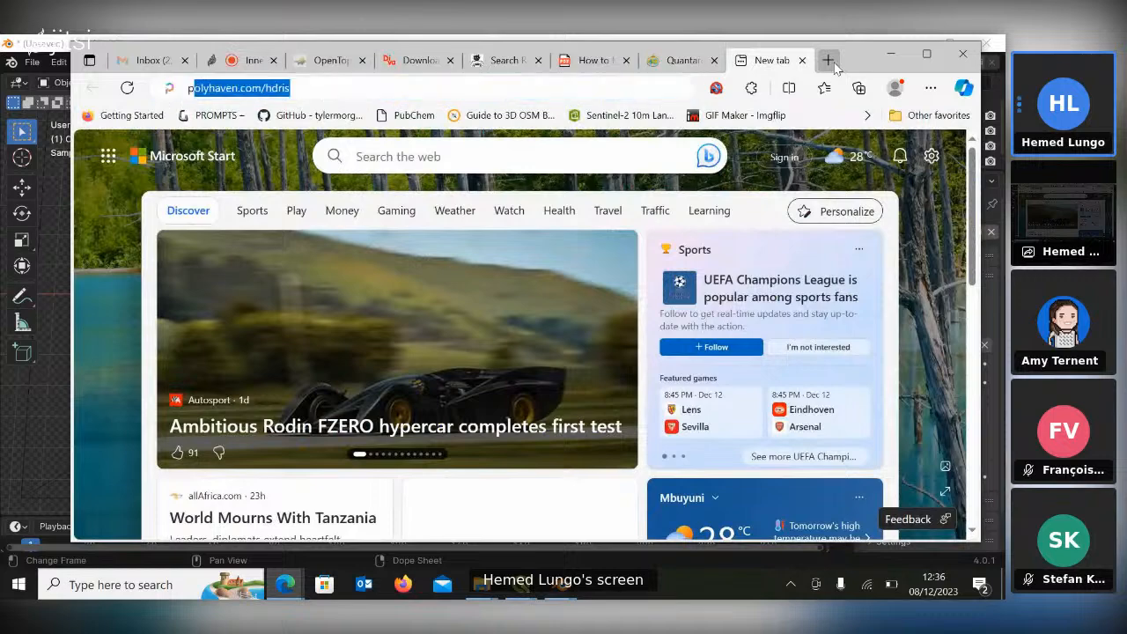
type("o")
key("Return")
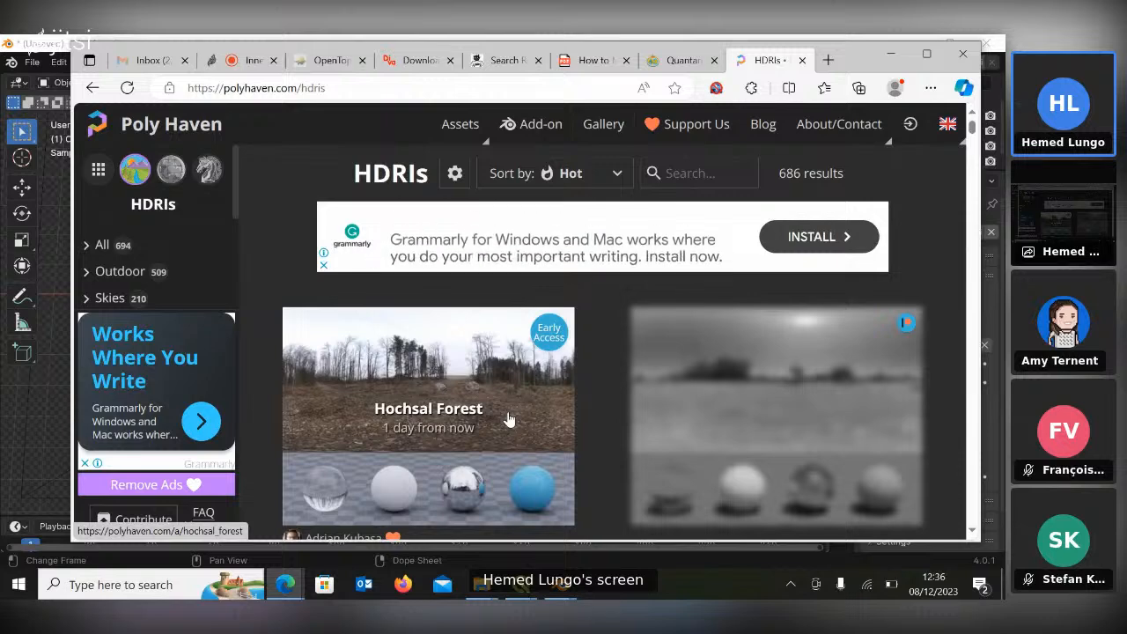
Browse the Poly Haven HDRIs, view the Countrytrax Midday page and return to the list.
mouse_move(970, 127)
left_mouse_down()
mouse_move(971, 139)
mouse_move(971, 129)
left_mouse_up()
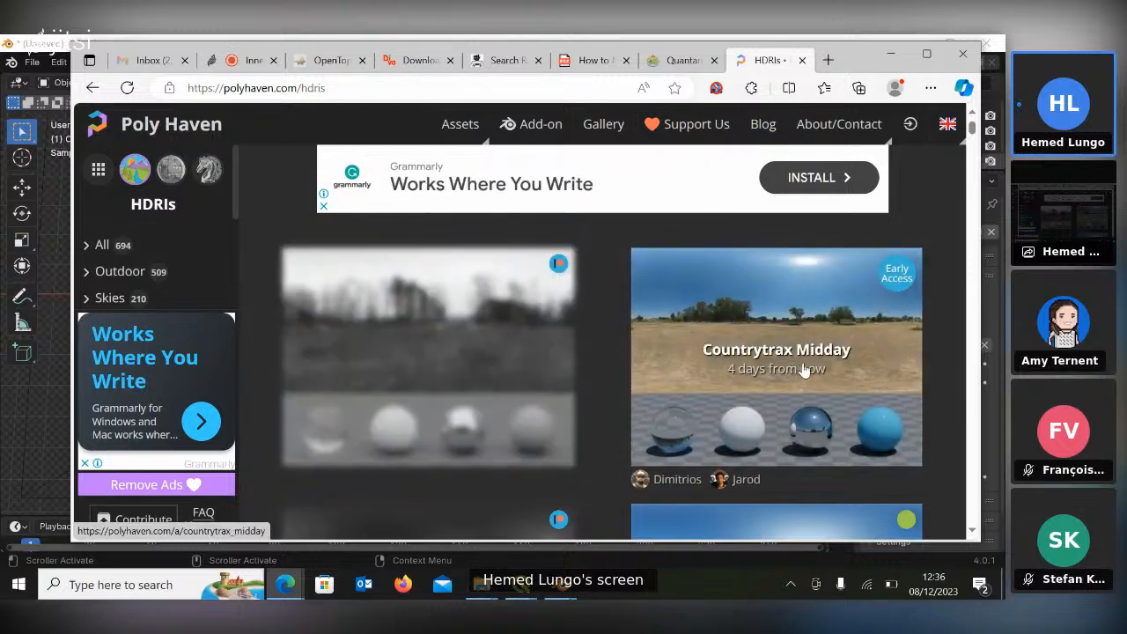
left_click(774, 407)
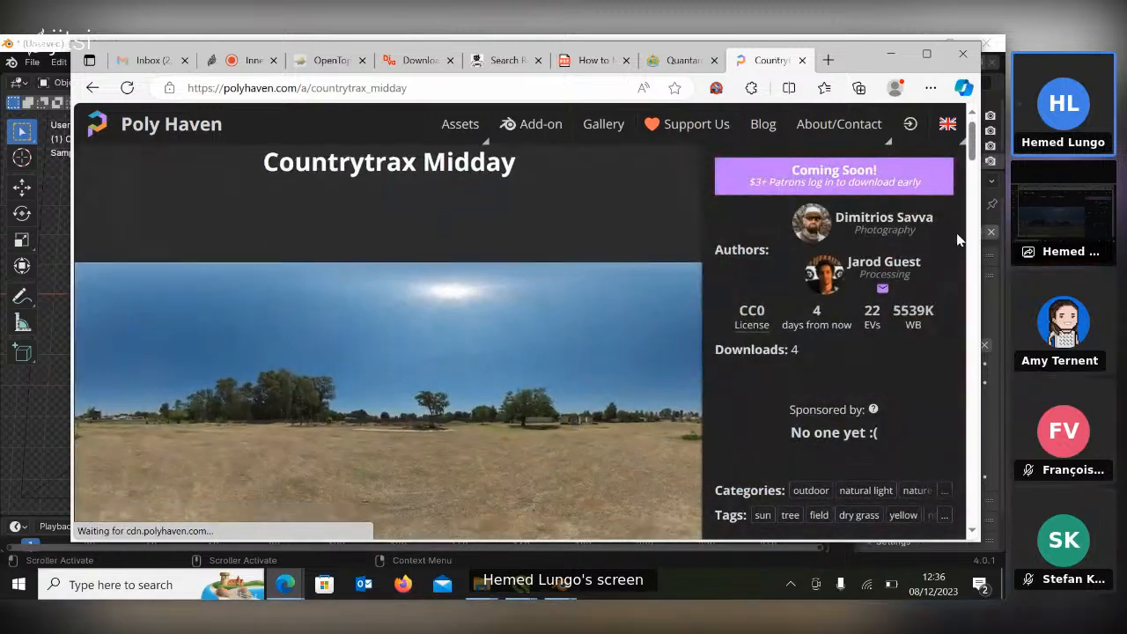
left_click(93, 87)
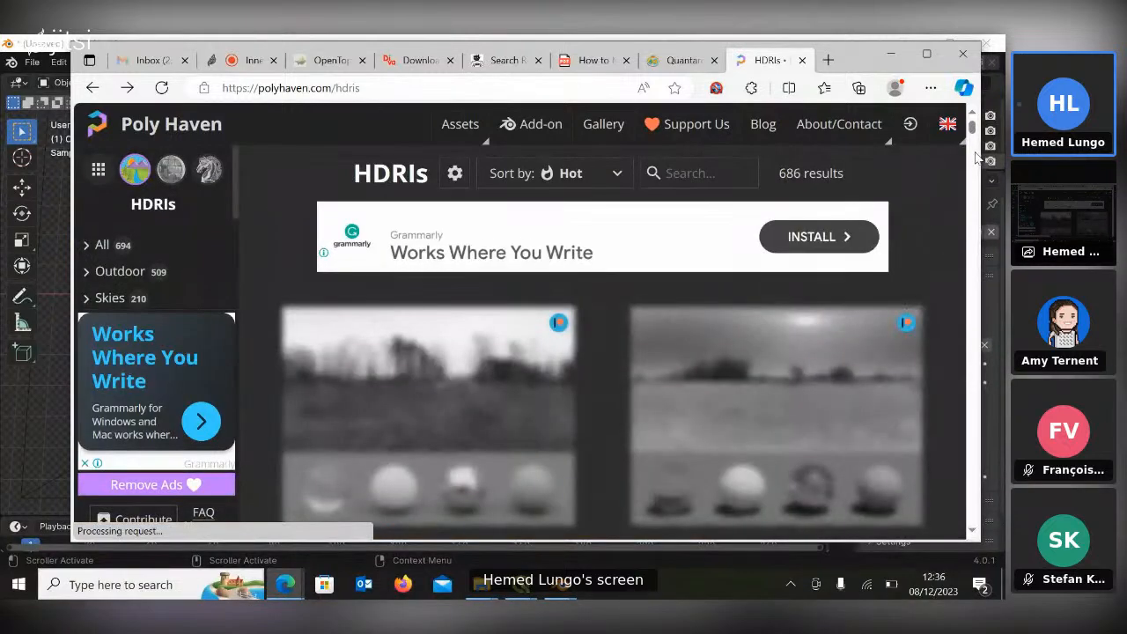
Find the Meadow 2 HDRI in the list and download it as a 1K HDR file.
left_click_drag(972, 125, 973, 137)
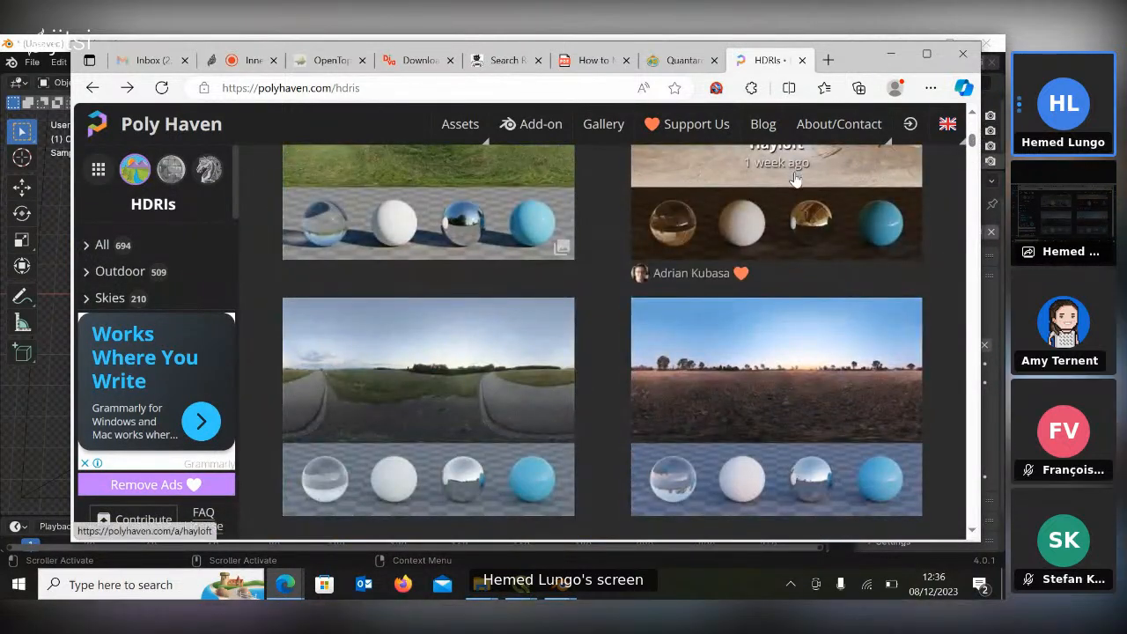
left_click(441, 216)
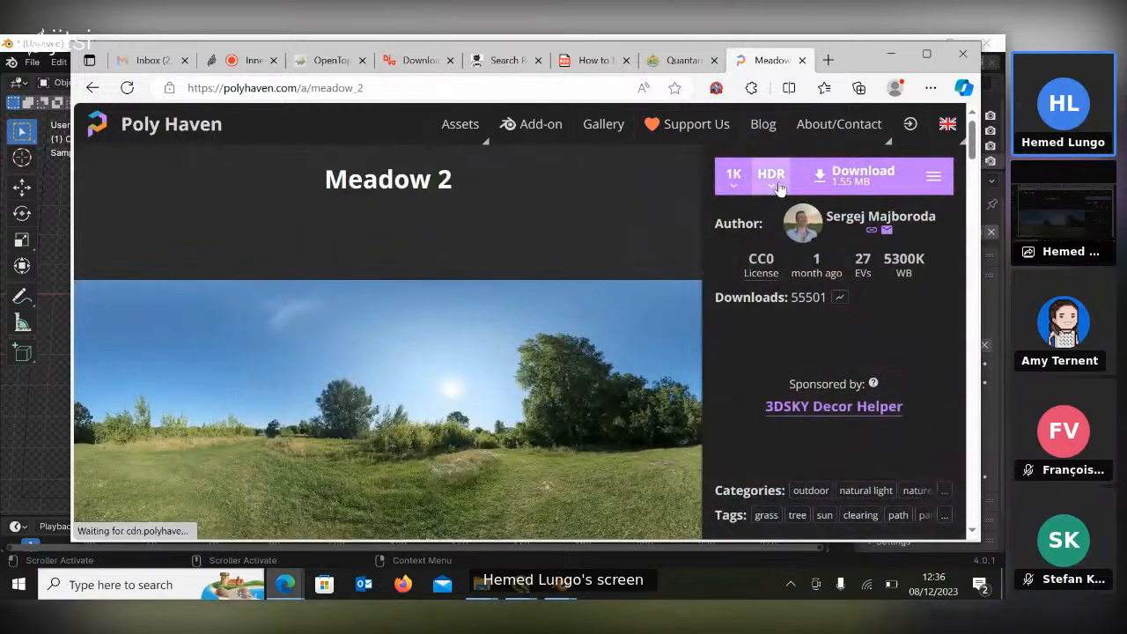
left_click(841, 181)
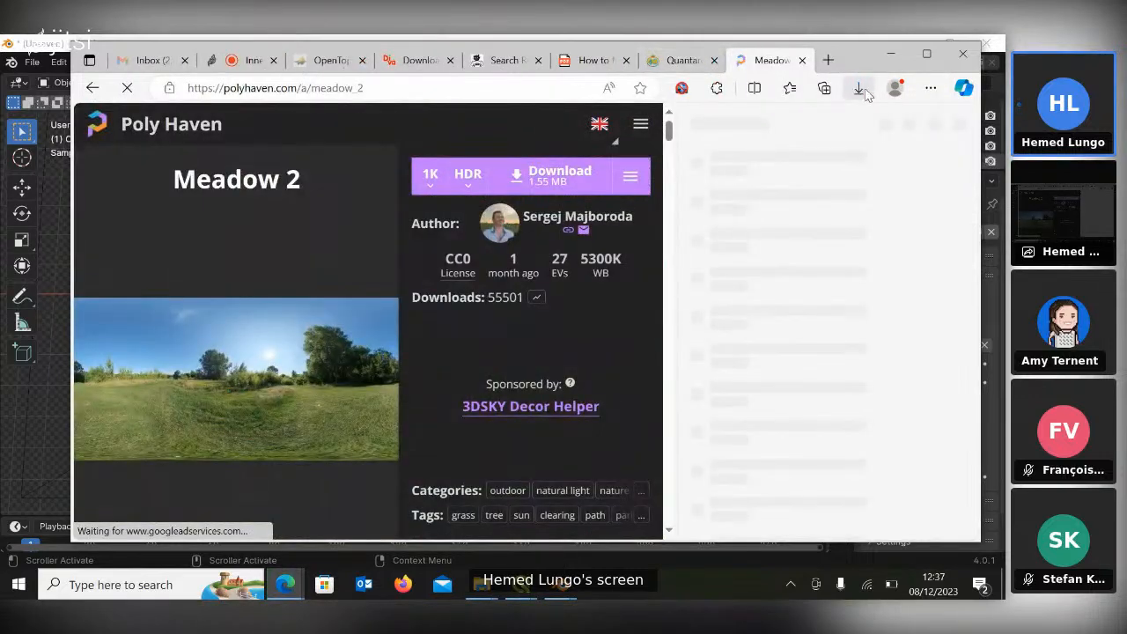
left_click(857, 88)
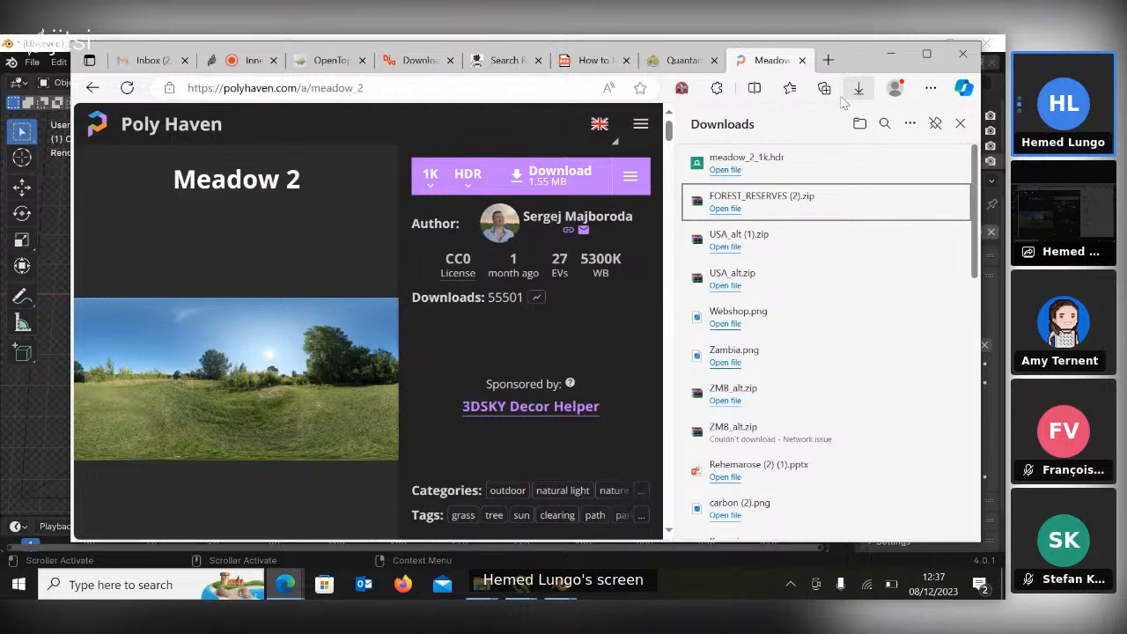
Switch to Blender and browse for a replacement world environment image in the Downloads folder, sorted by date modified.
mouse_move(517, 589)
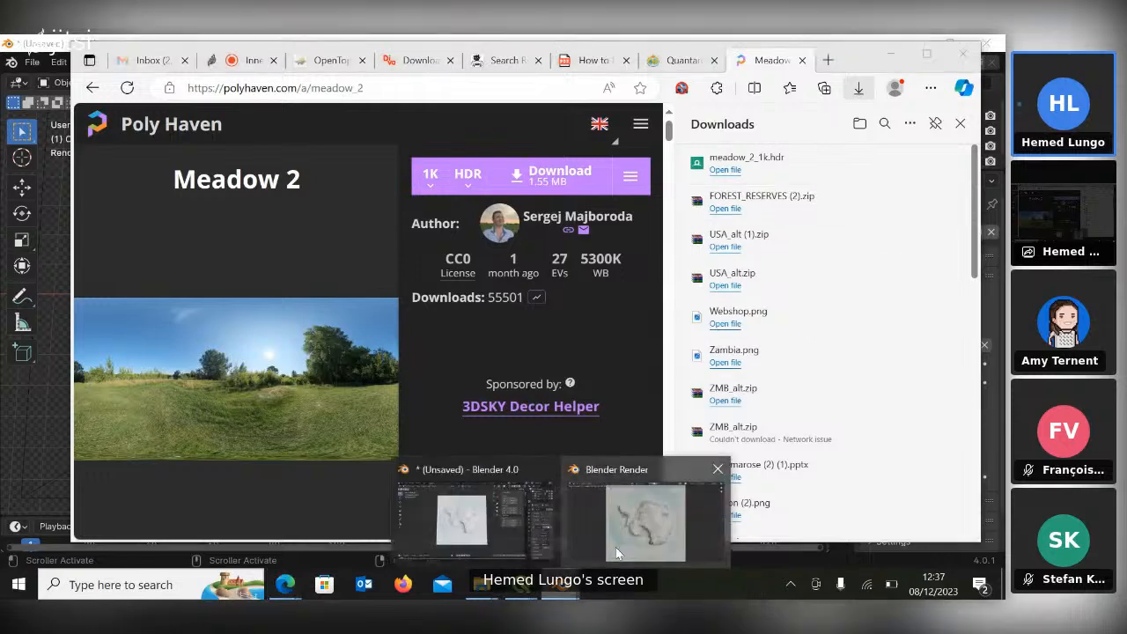
left_click(476, 520)
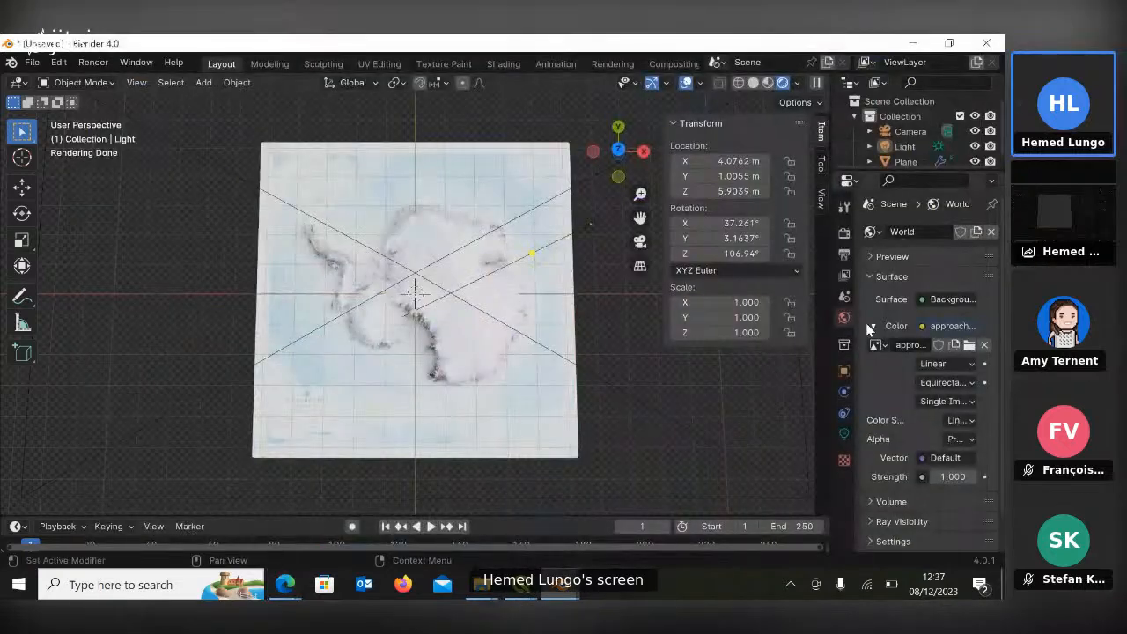
left_click(969, 344)
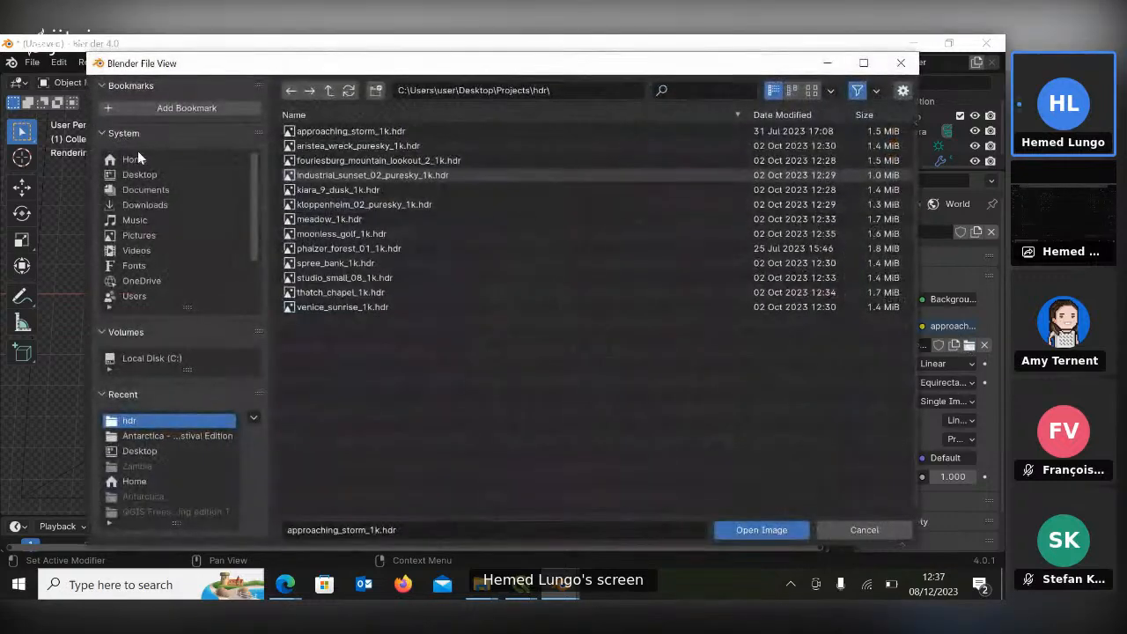
left_click(145, 205)
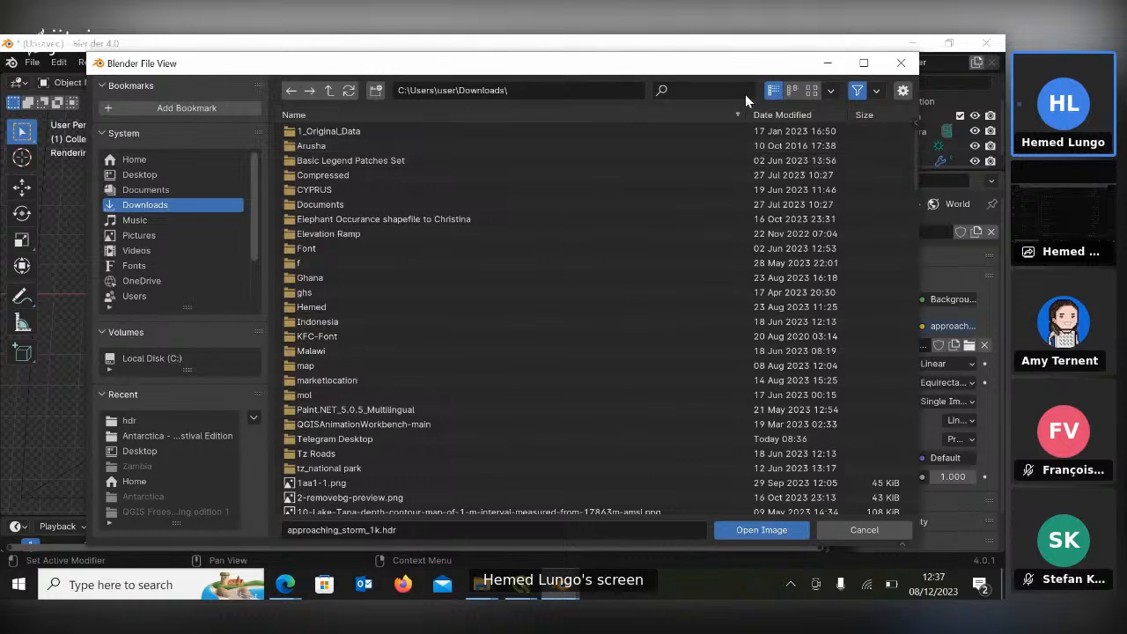
left_click(837, 115)
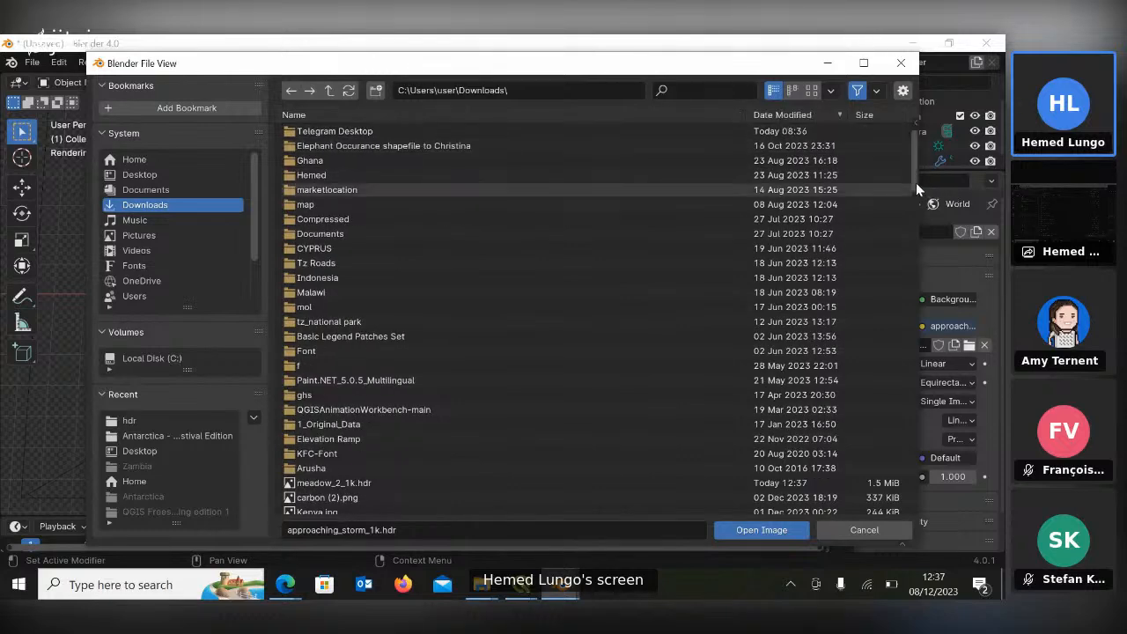
Filter the Downloads files by "m" and load meadow_2_1k.hdr as the world environment texture.
left_click_drag(915, 182, 912, 127)
left_click(728, 88)
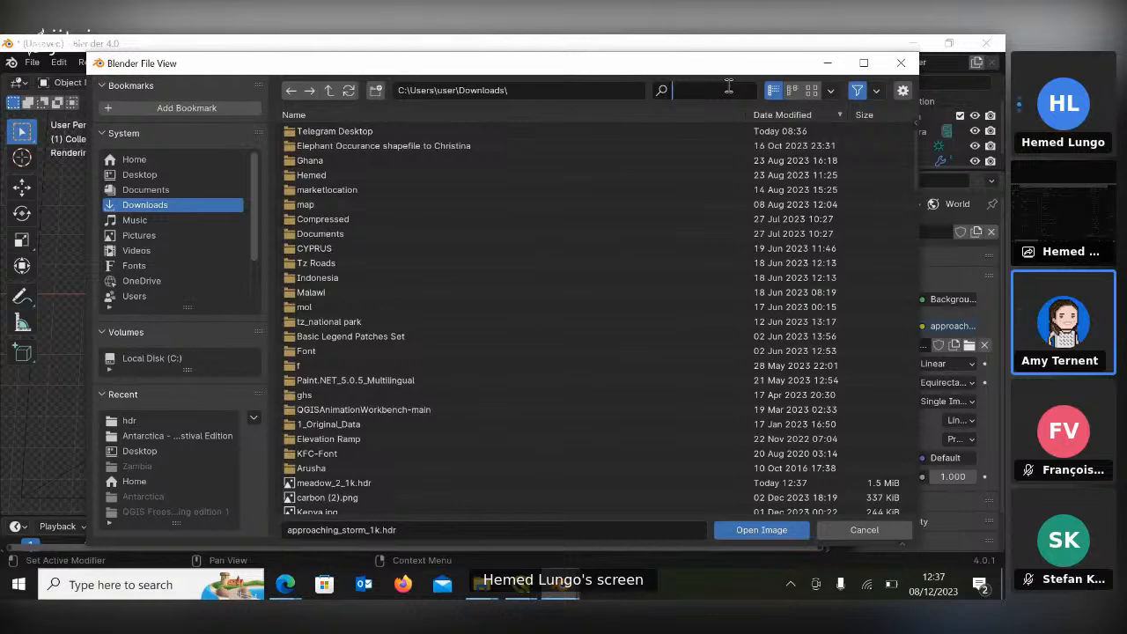
type("m")
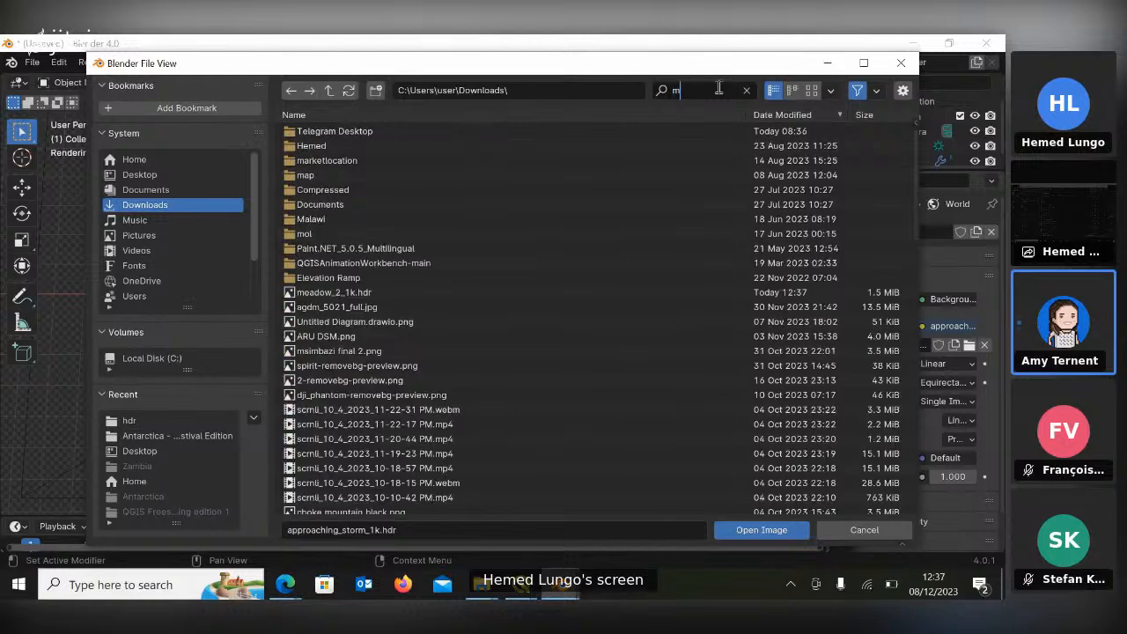
left_click(313, 292)
left_click(795, 529)
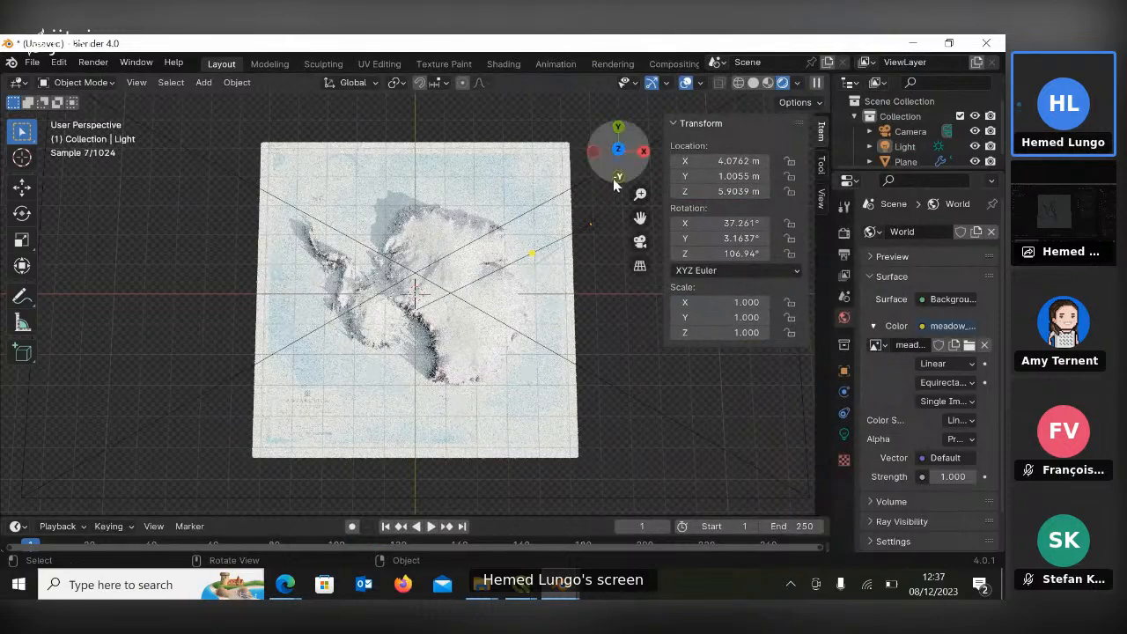
left_click_drag(614, 182, 613, 179)
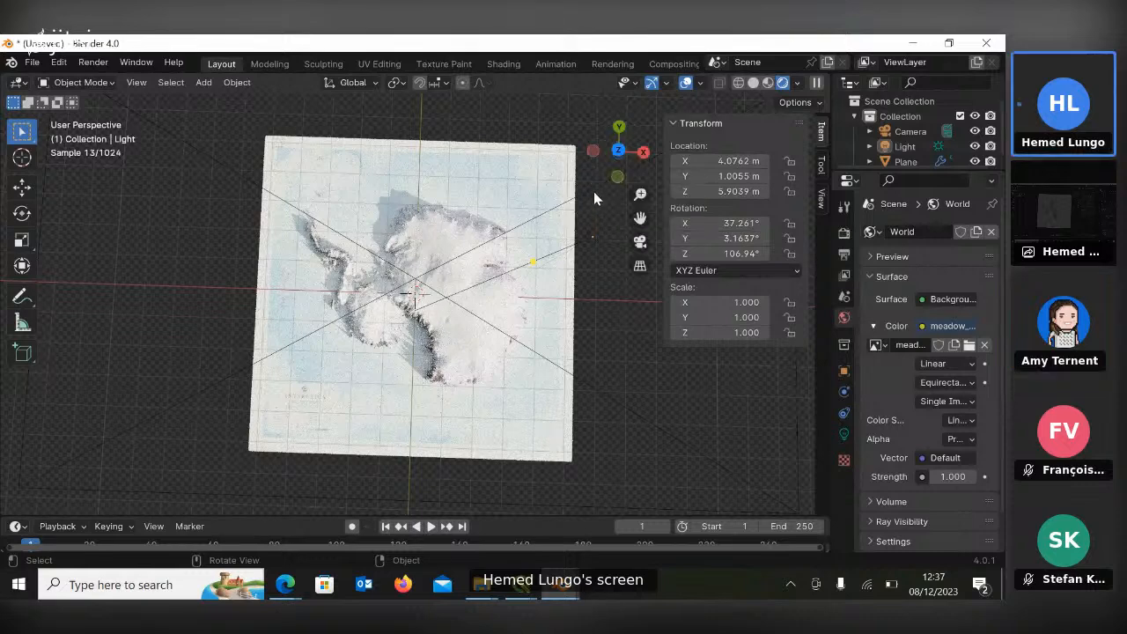
left_click_drag(619, 182, 617, 180)
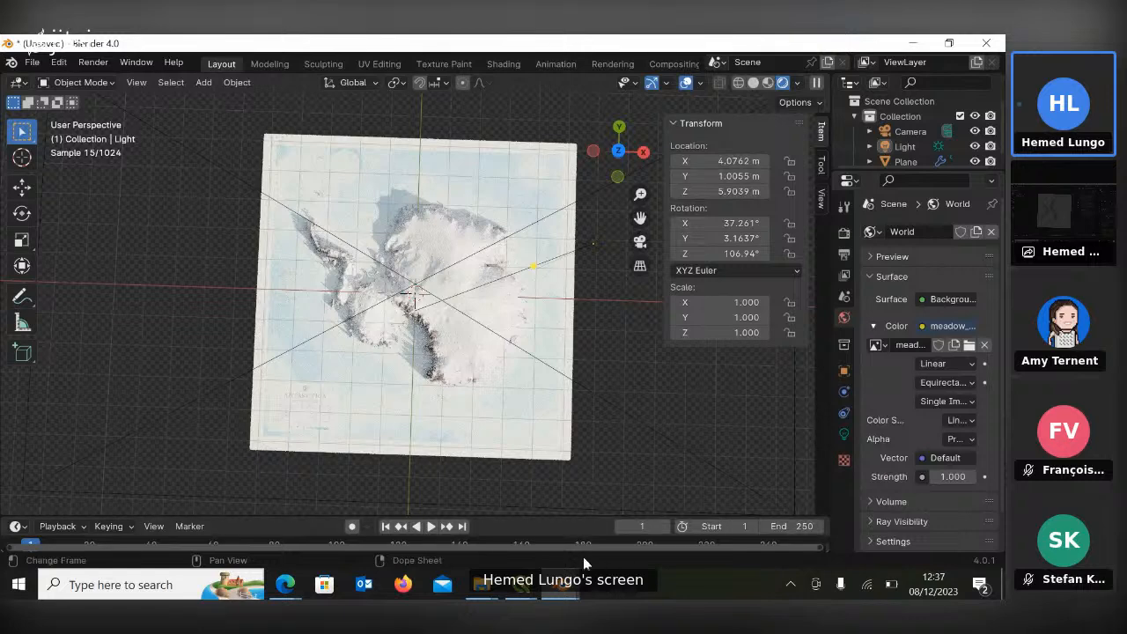
mouse_move(559, 584)
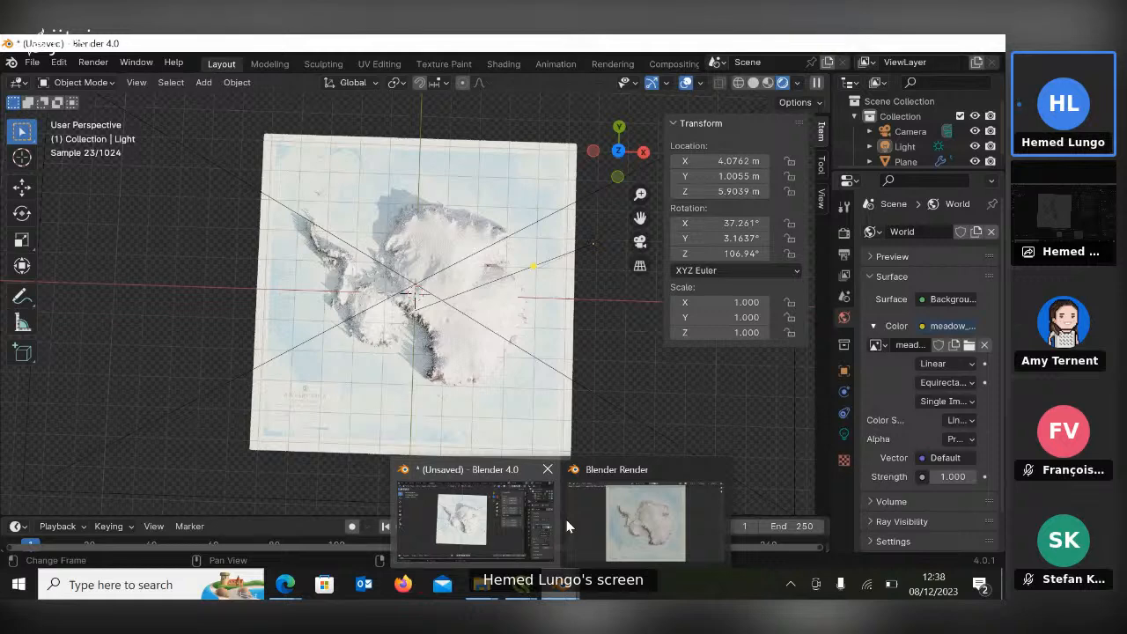
Switch to the Edge browser, close the downloads list and show the Jitsi Meet tab.
mouse_move(299, 592)
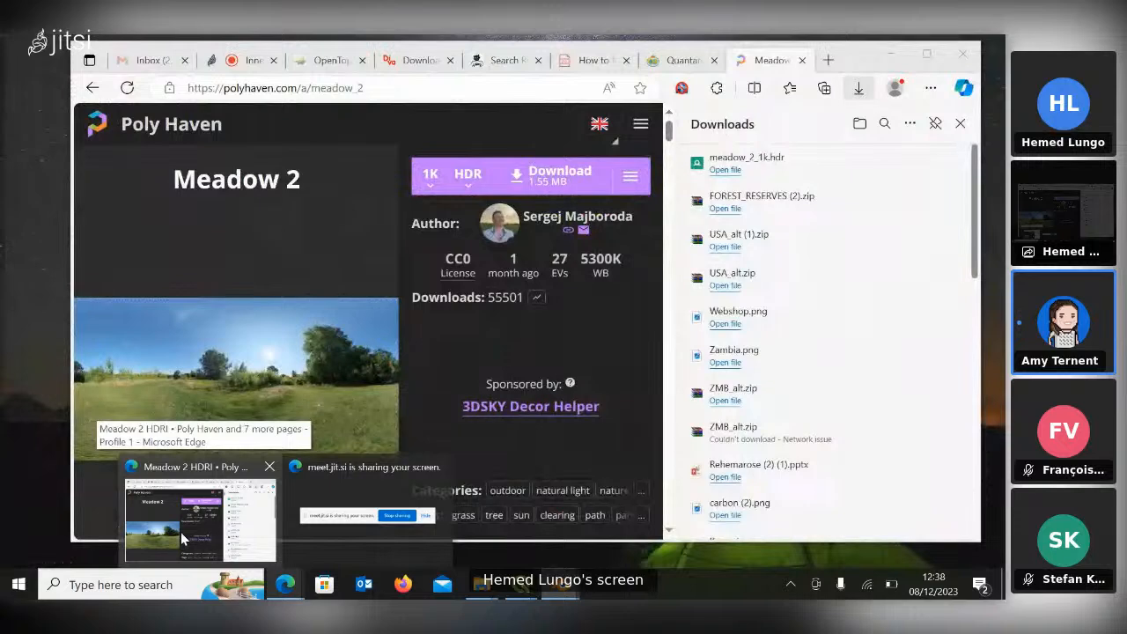
left_click(180, 532)
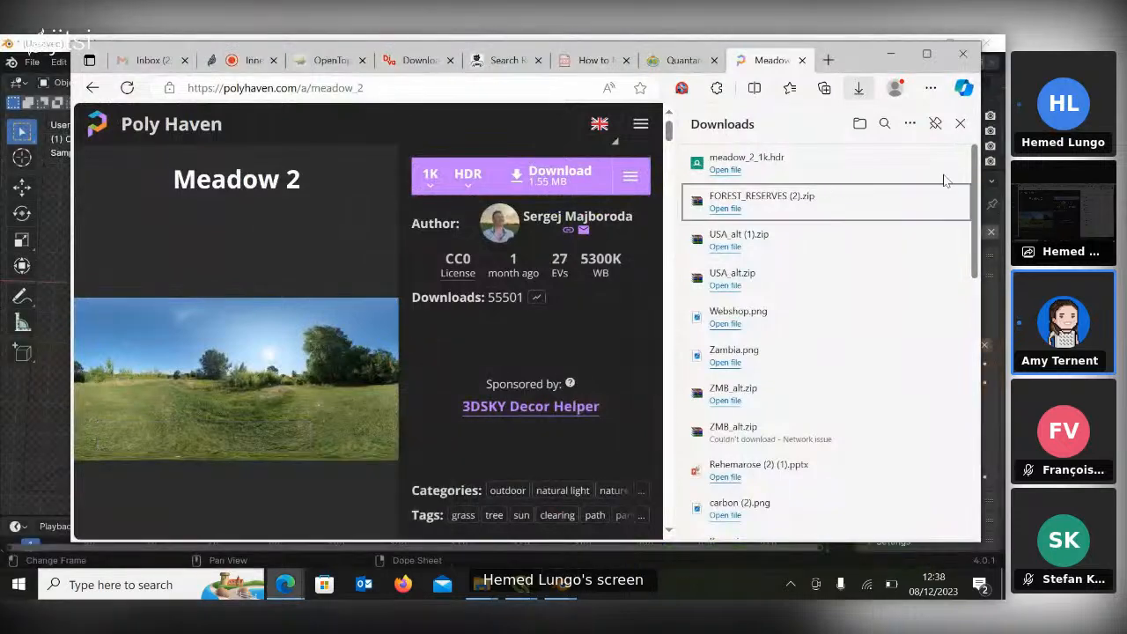
left_click(959, 123)
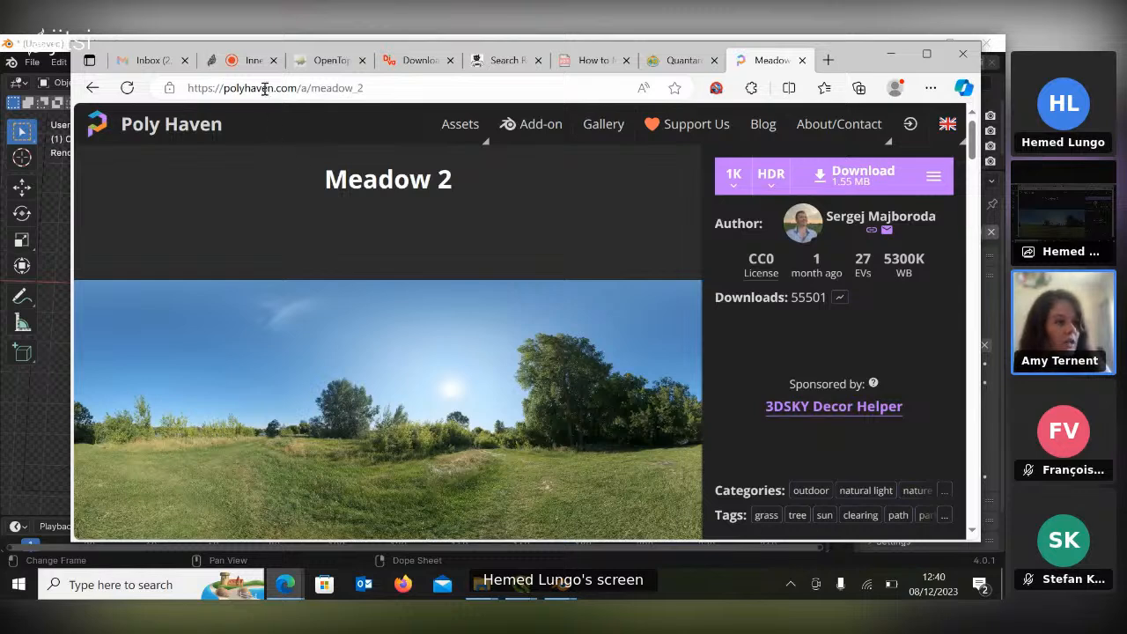
mouse_move(254, 71)
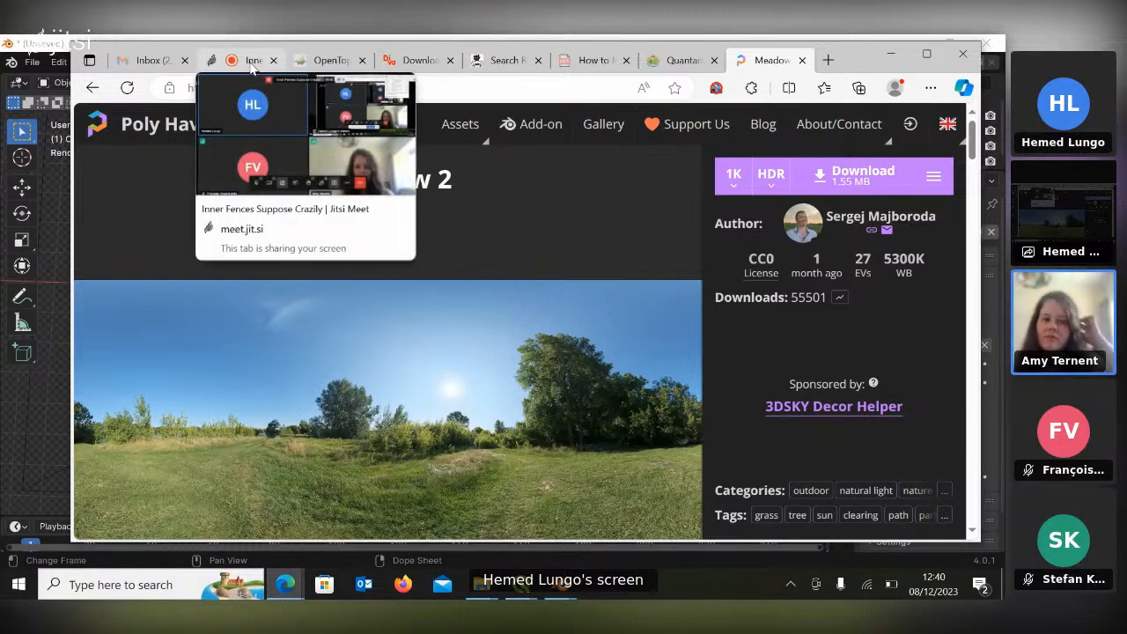
left_click(253, 66)
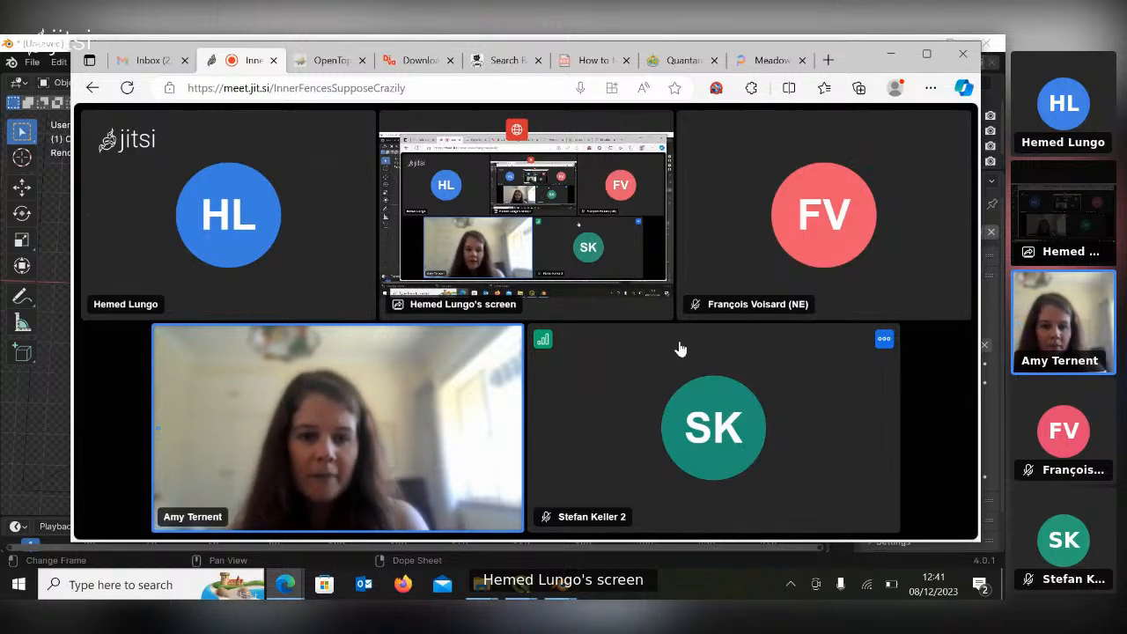
Switch back to Blender, select the Plane, show its modifiers and set the viewport to solid shading.
mouse_move(559, 585)
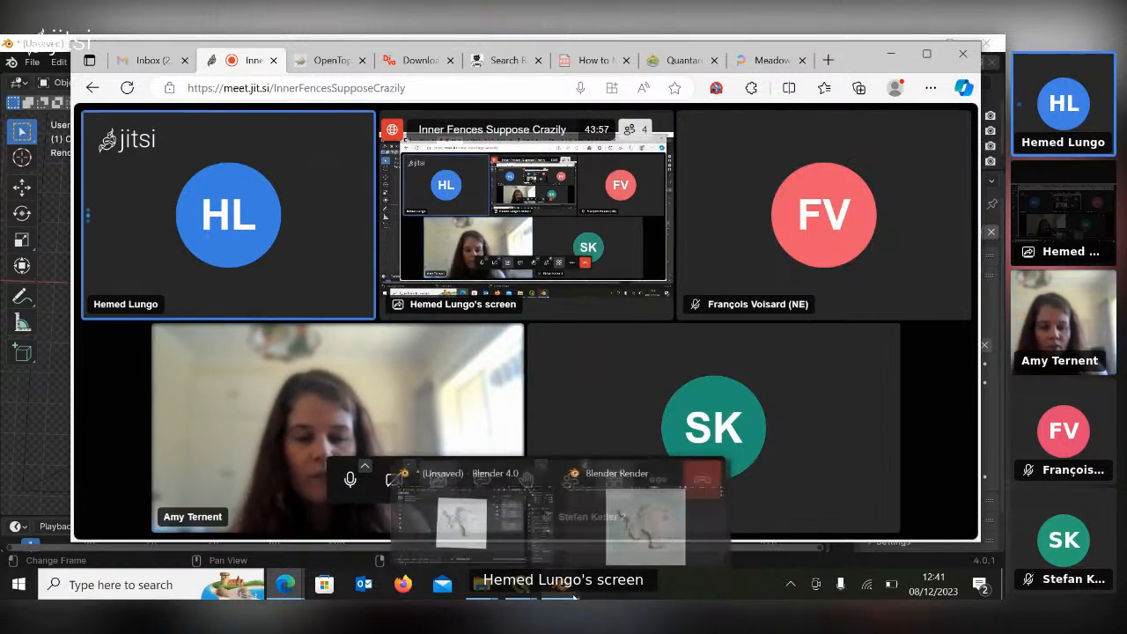
left_click(494, 527)
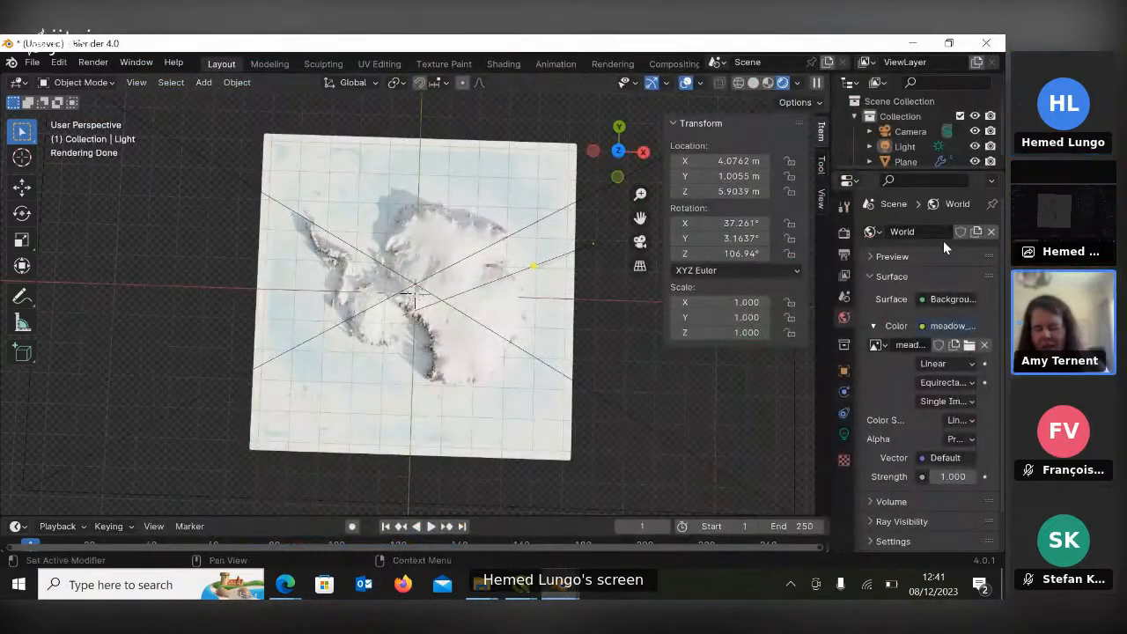
left_click(921, 161)
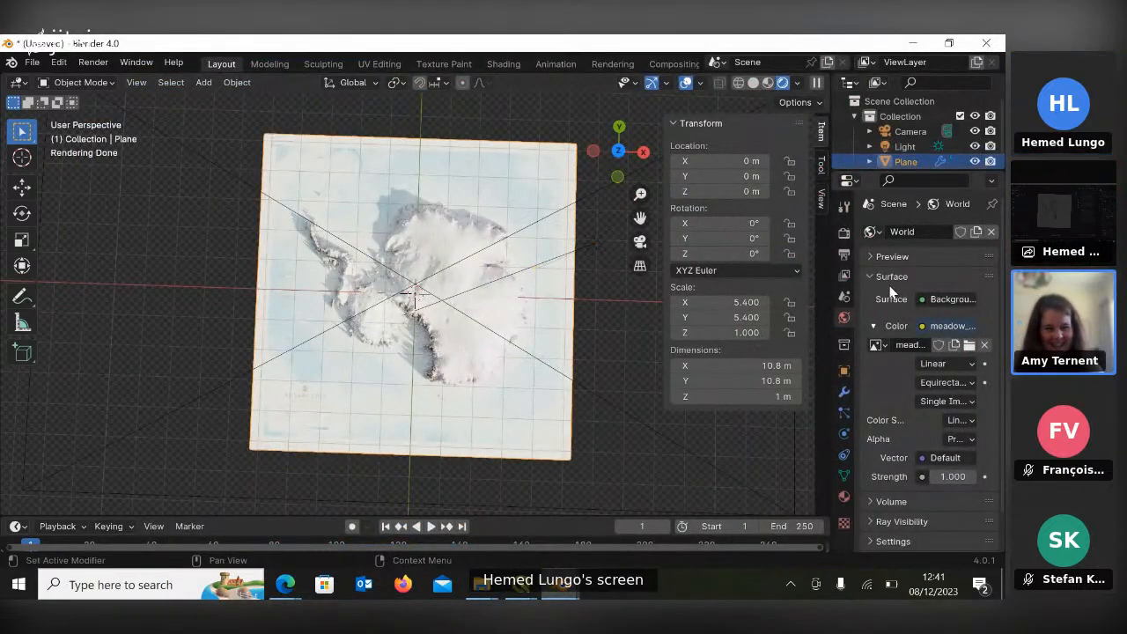
left_click(843, 392)
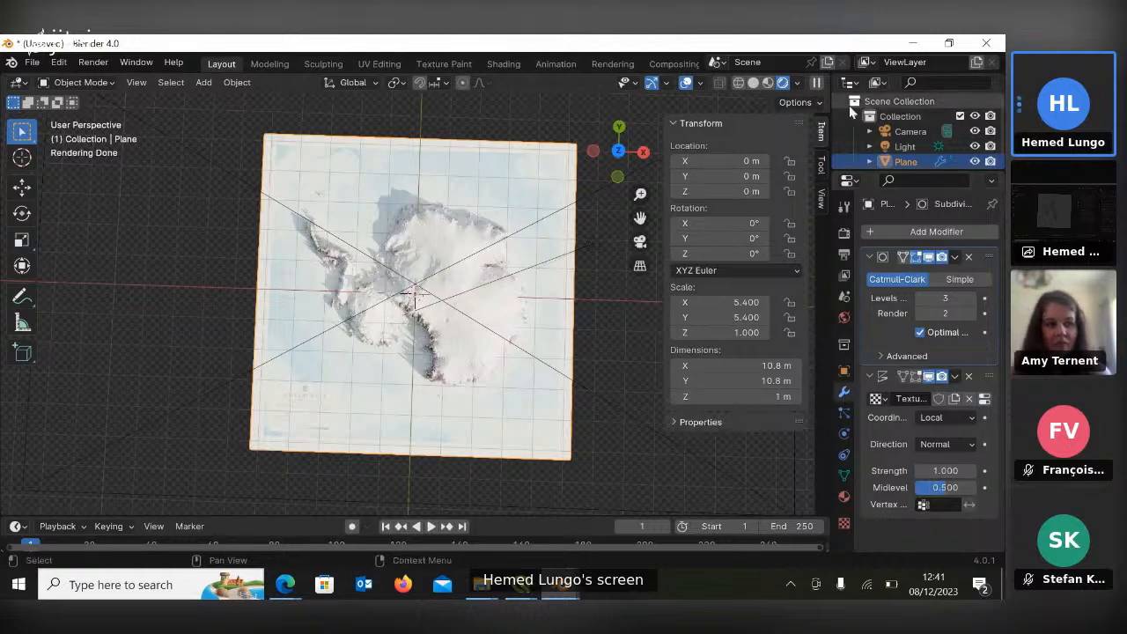
left_click(753, 85)
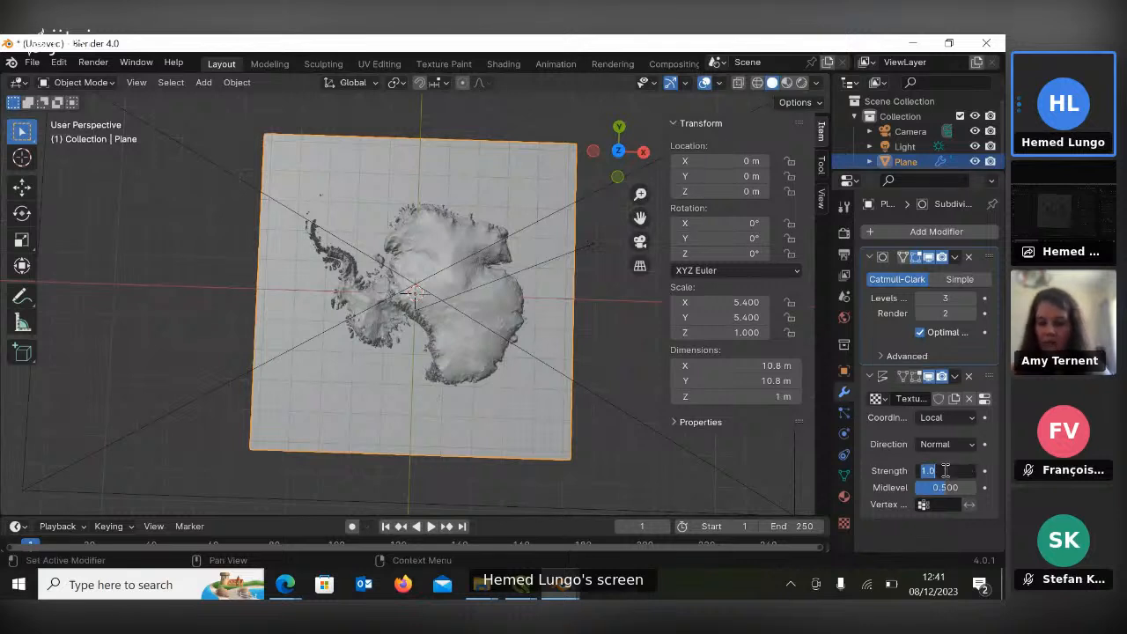
Try a strength of 2 on the Plane's displacement modifier and set it back to 1.
key("BackSpace")
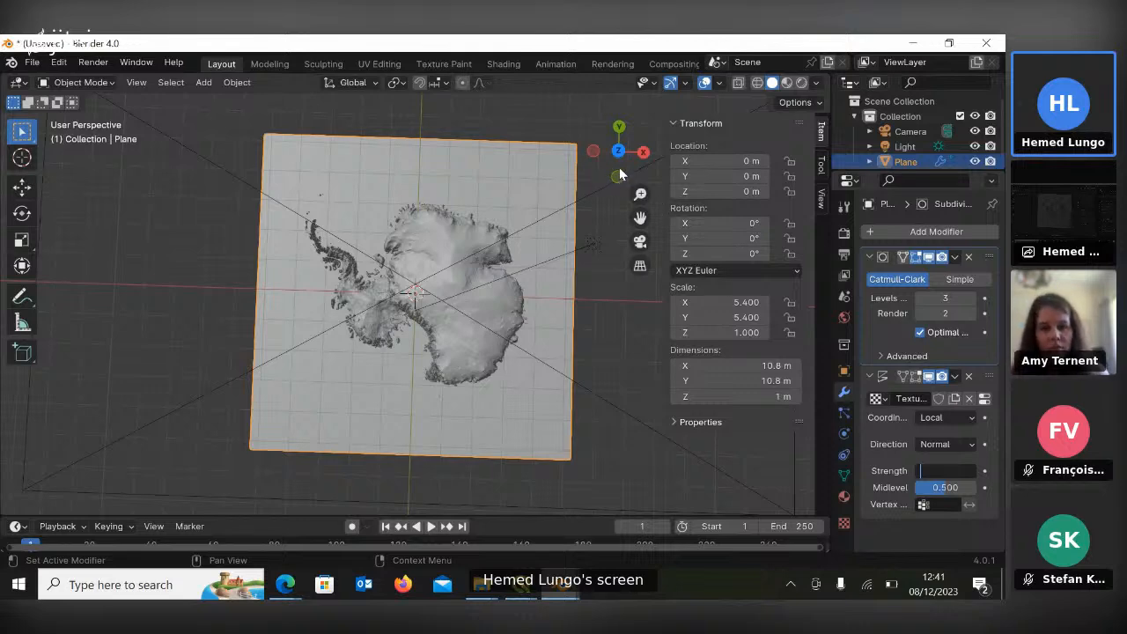
left_click(619, 168)
left_click_drag(619, 168, 617, 164)
left_click(944, 471)
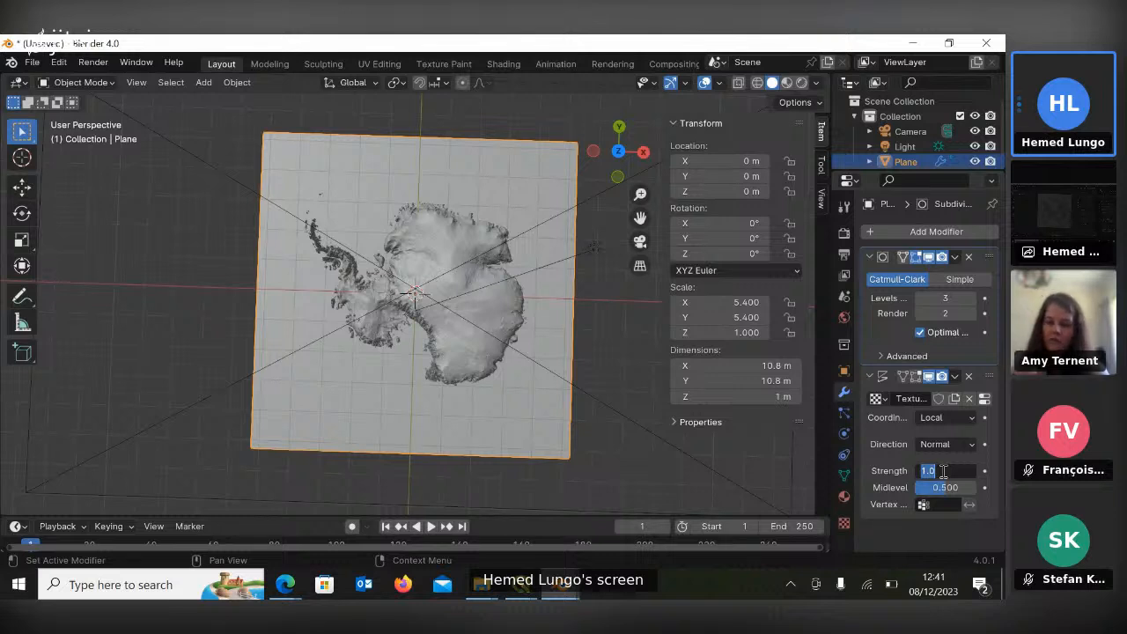
type("2")
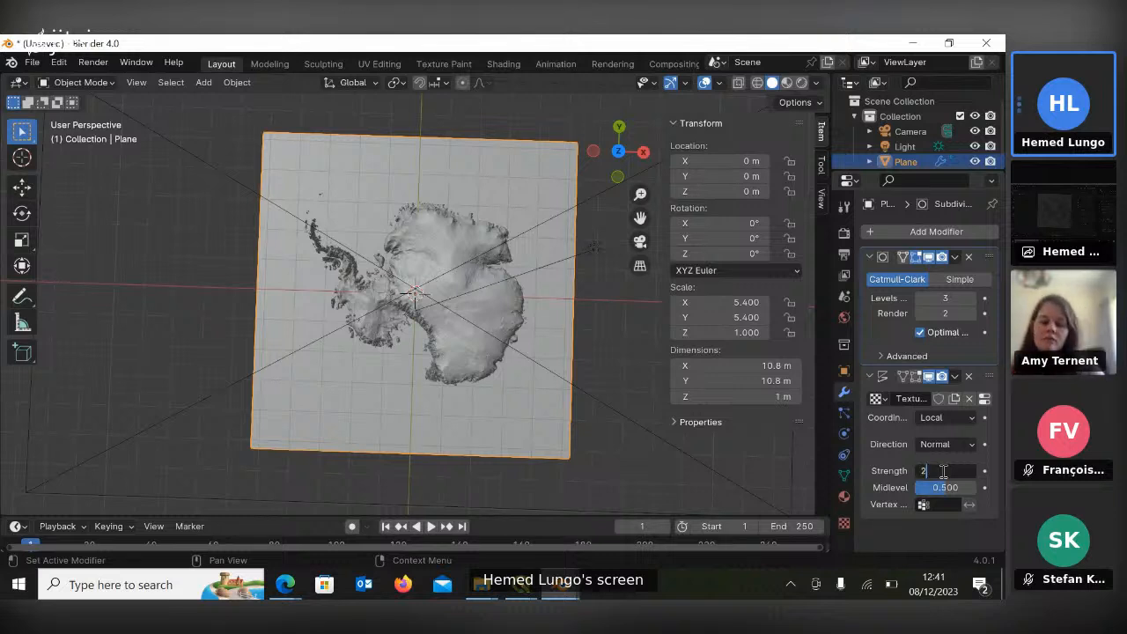
key("Return")
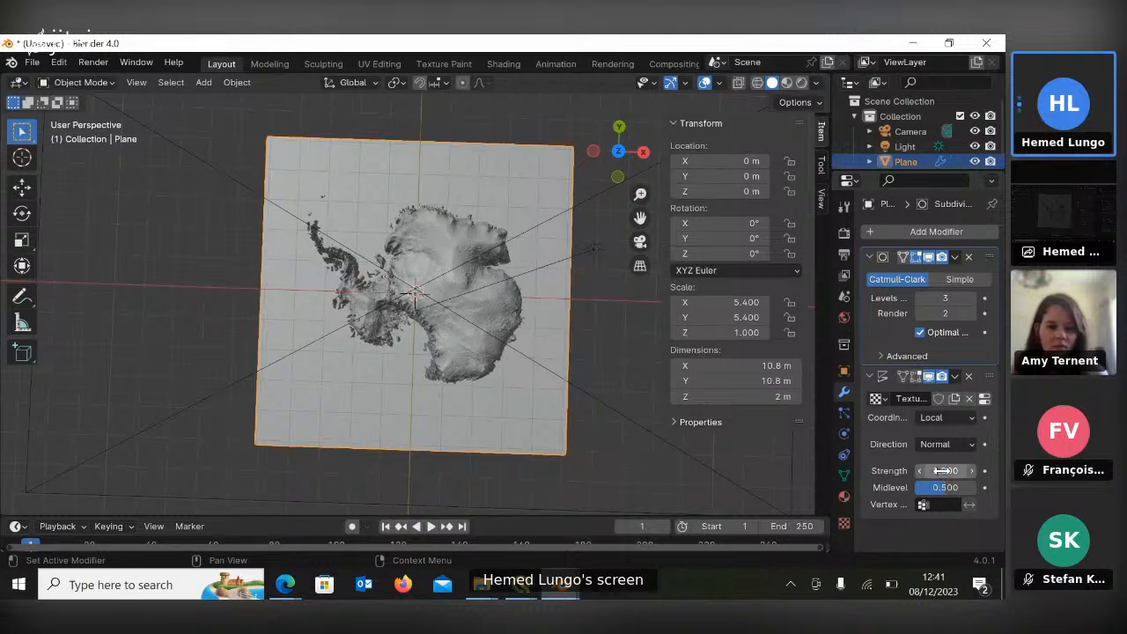
left_click(940, 470)
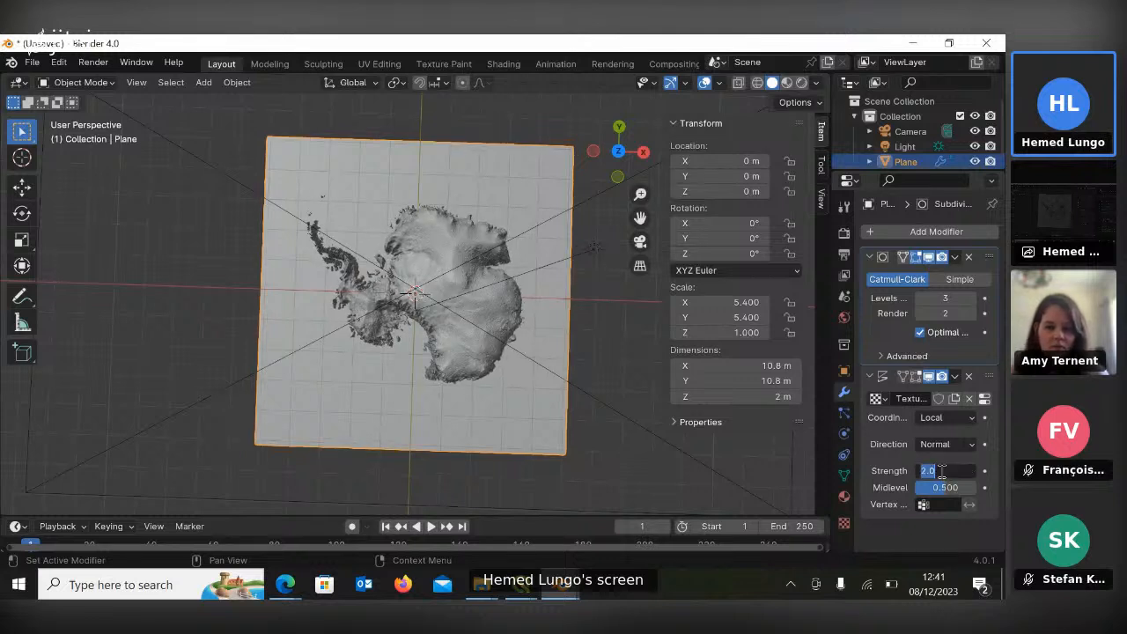
key("BackSpace")
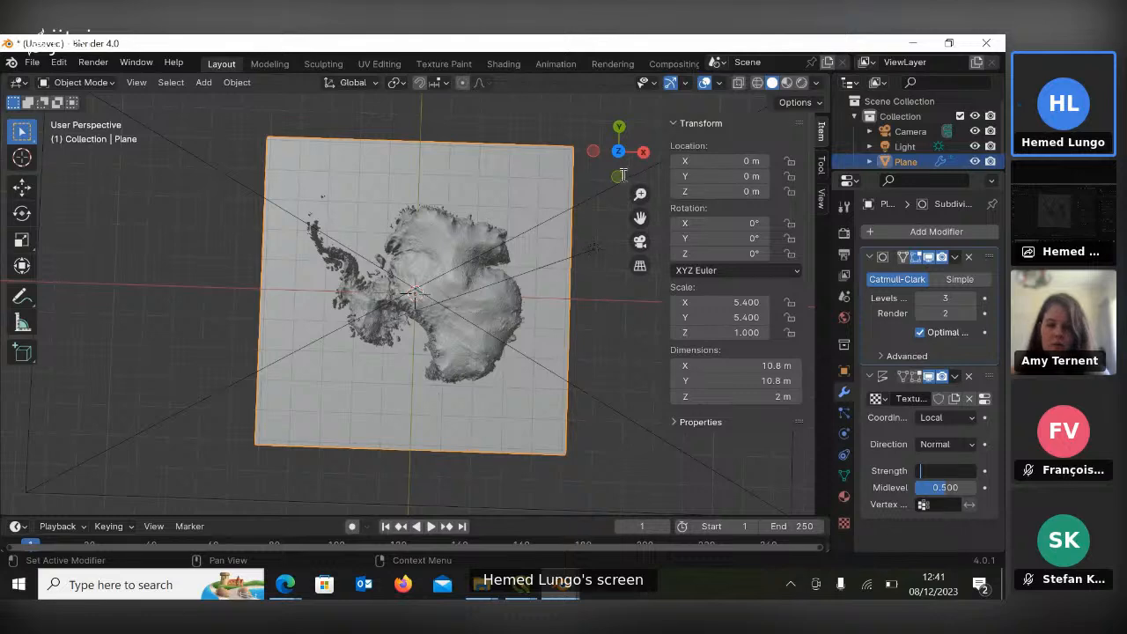
type("1")
key("Return")
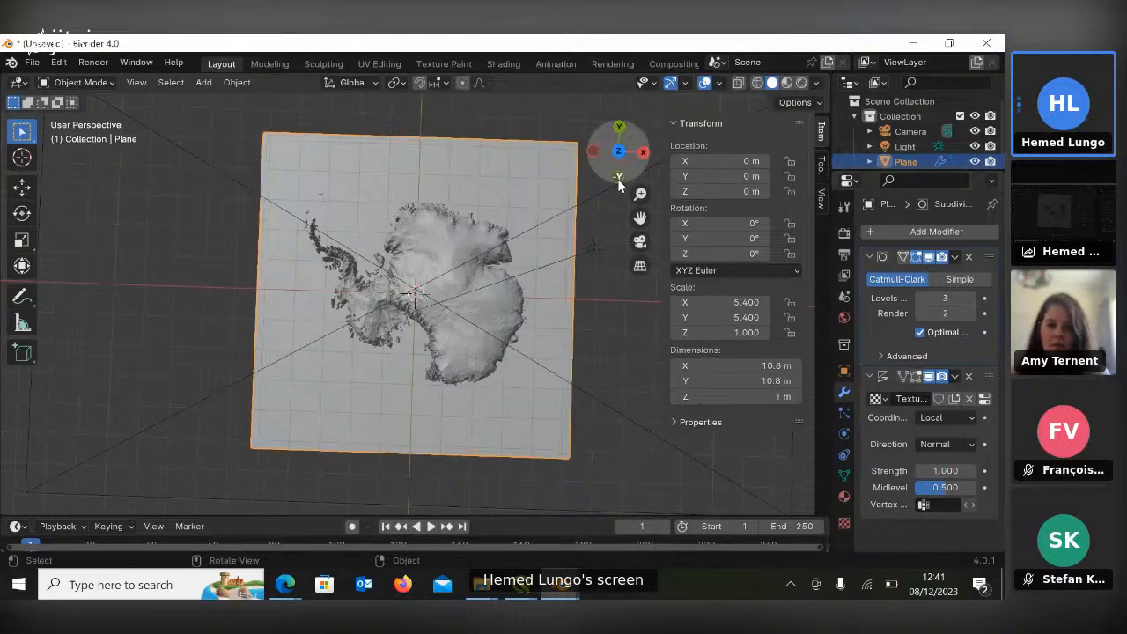
View the displaced Antarctica relief from an oblique angle and open the displacement strength for editing.
left_click(618, 179)
left_click_drag(618, 182, 607, 260)
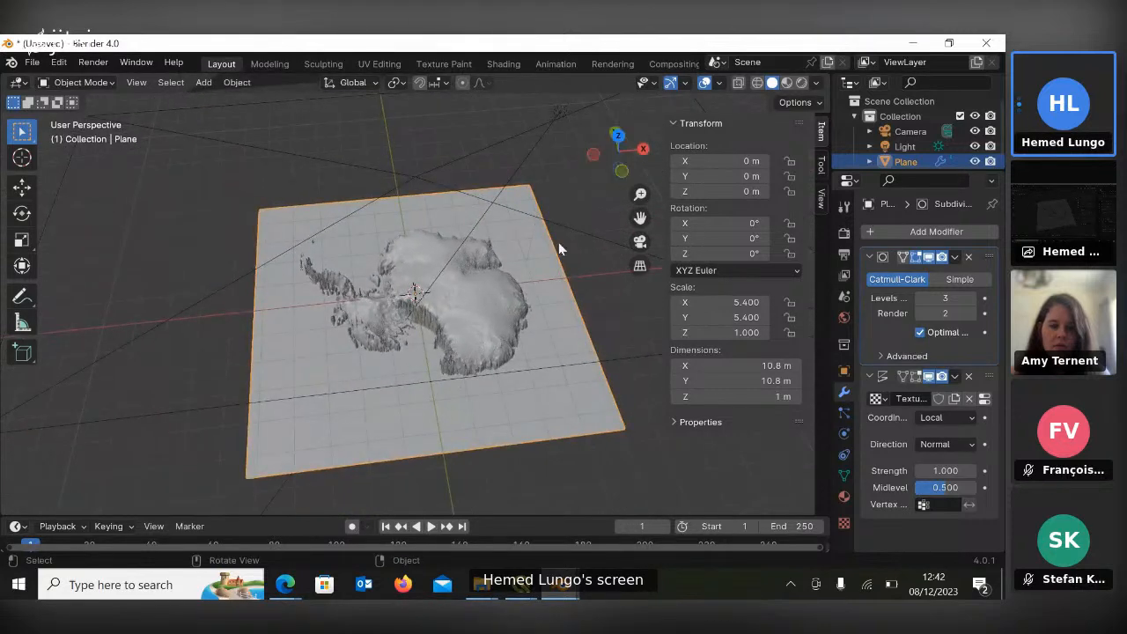
left_click_drag(618, 177, 624, 181)
left_click(949, 470)
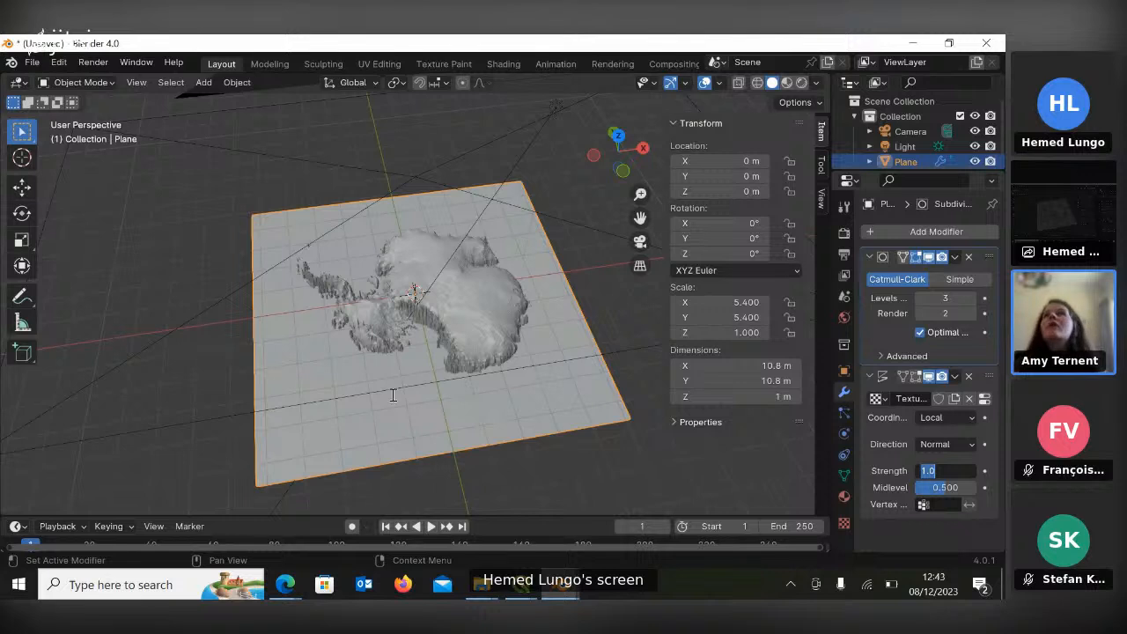
Switch to the untitled QGIS project and widen the layer list to show the full layer names.
mouse_move(297, 578)
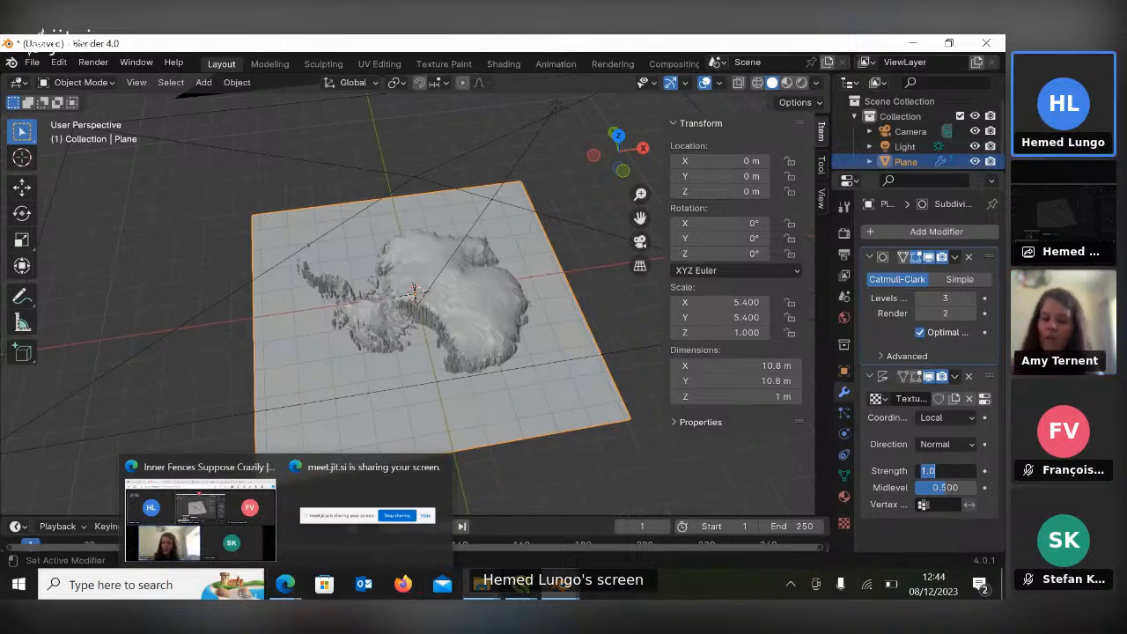
mouse_move(564, 597)
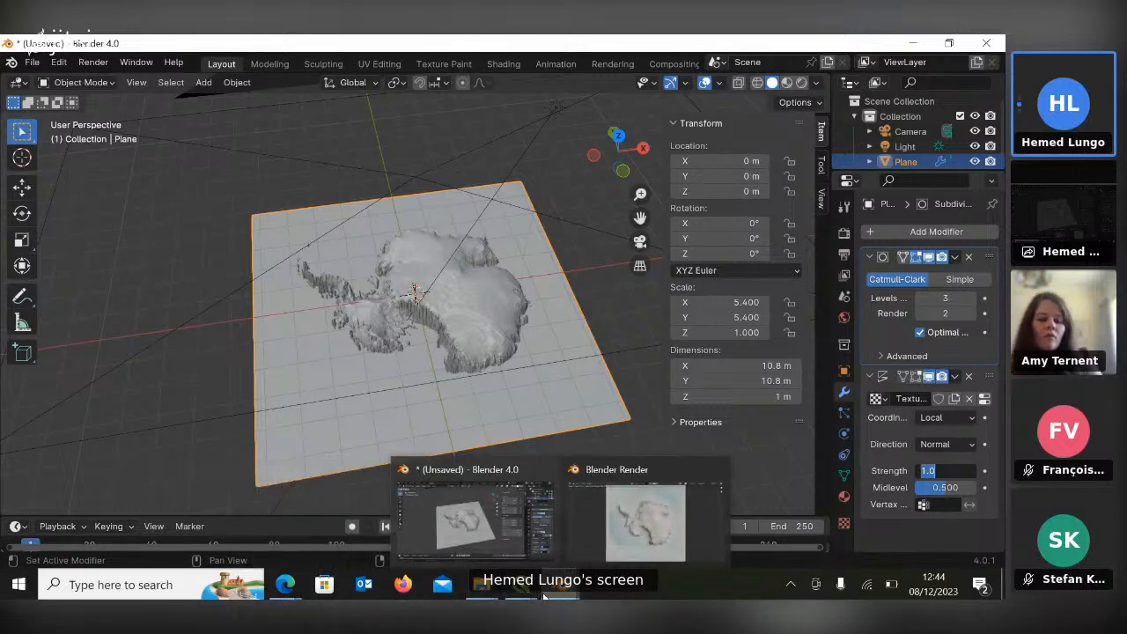
mouse_move(447, 526)
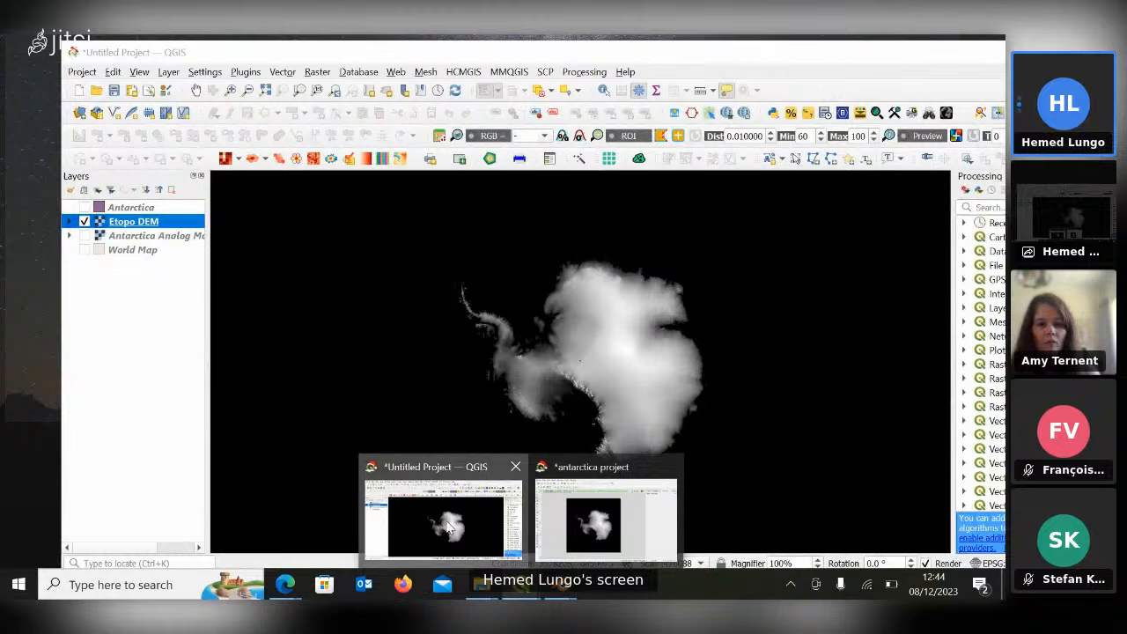
left_click(448, 527)
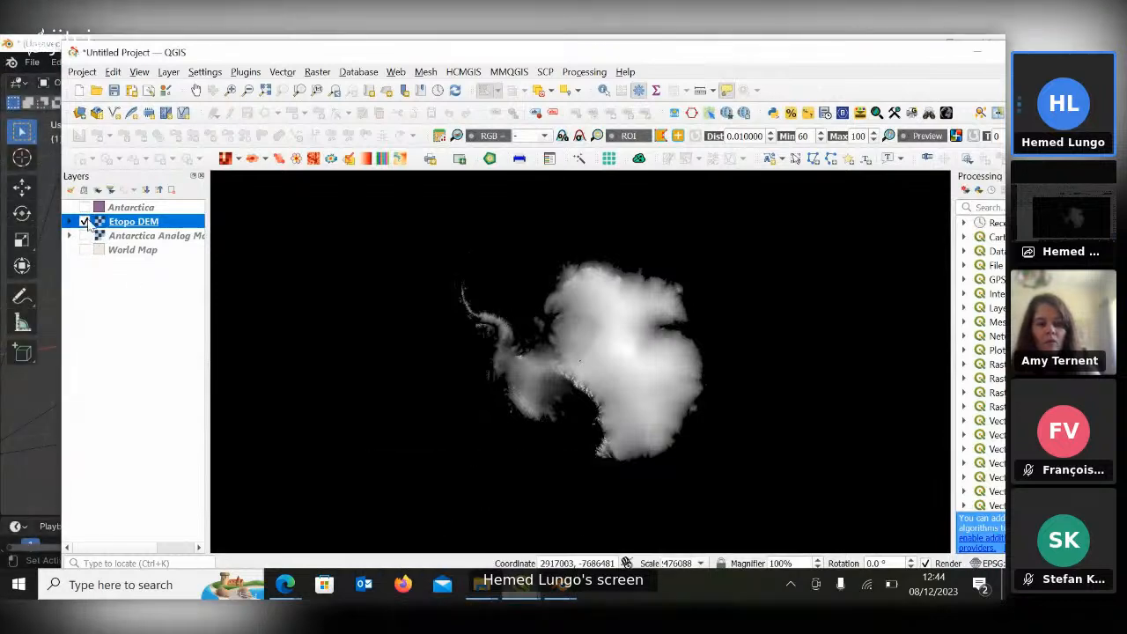
left_click_drag(208, 248, 305, 284)
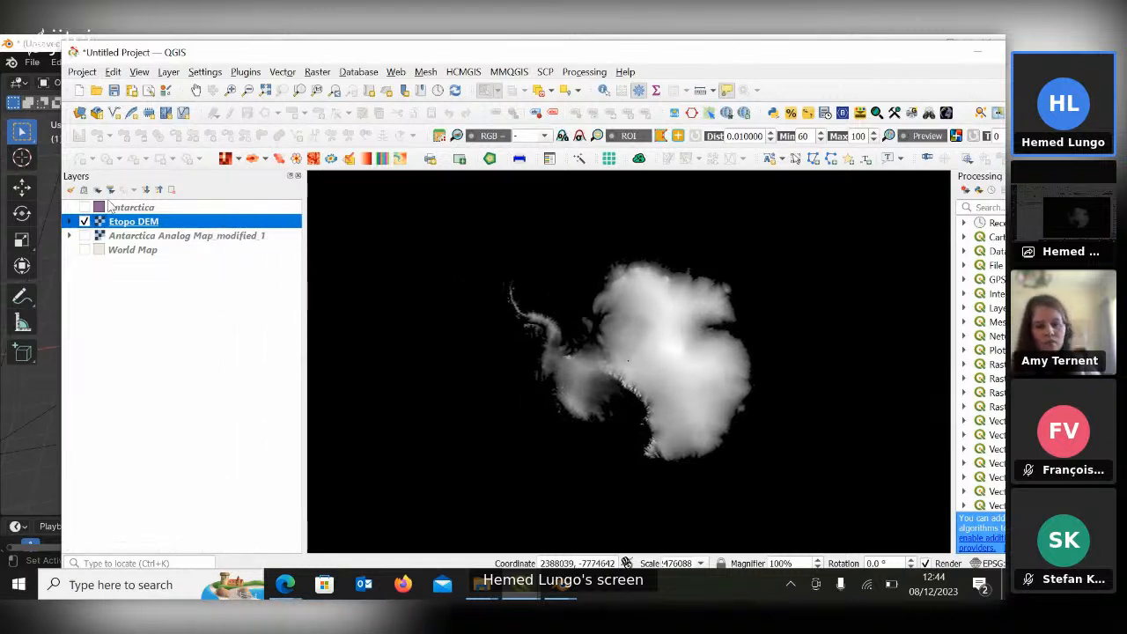
Hide the Etopo DEM layer, show the Browser (2) panel and enlarge it below the layer list.
left_click(85, 221)
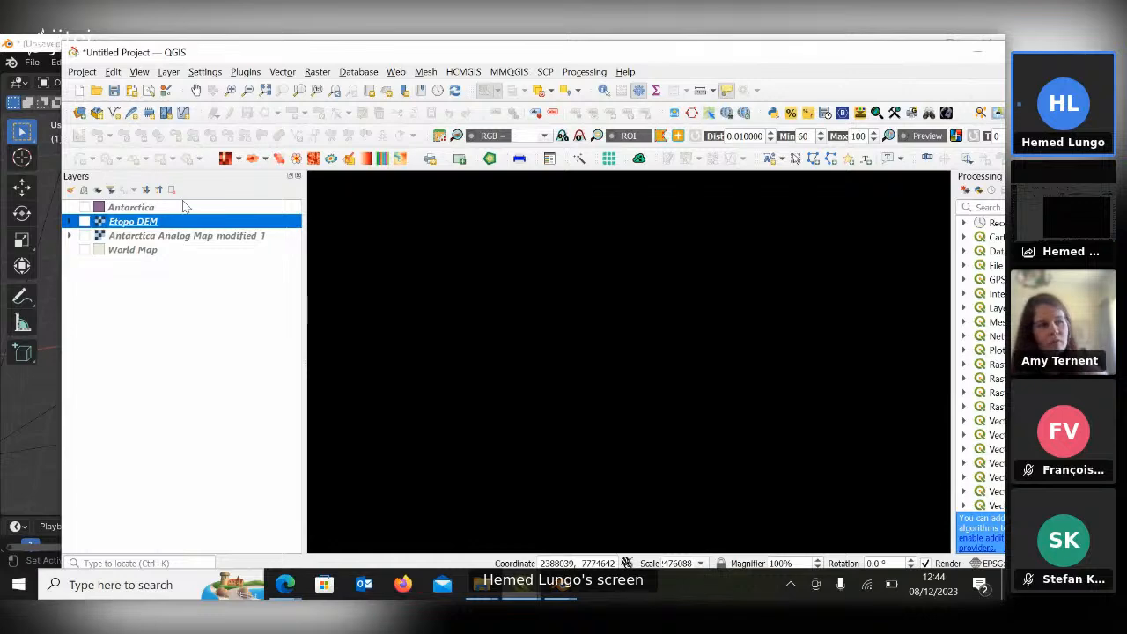
right_click(880, 75)
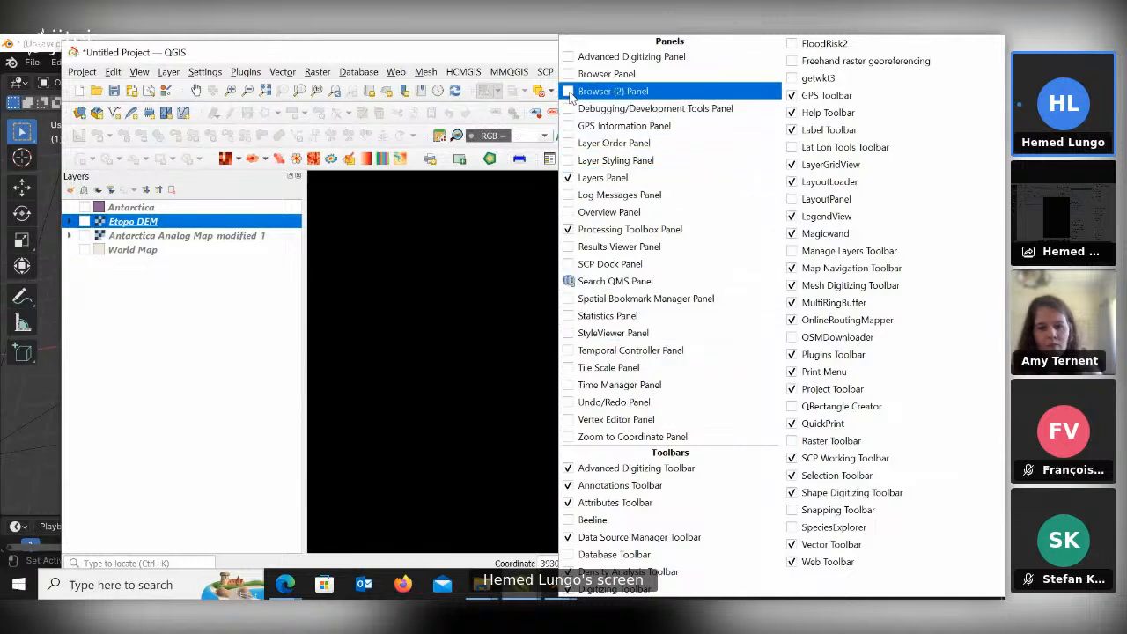
left_click(607, 90)
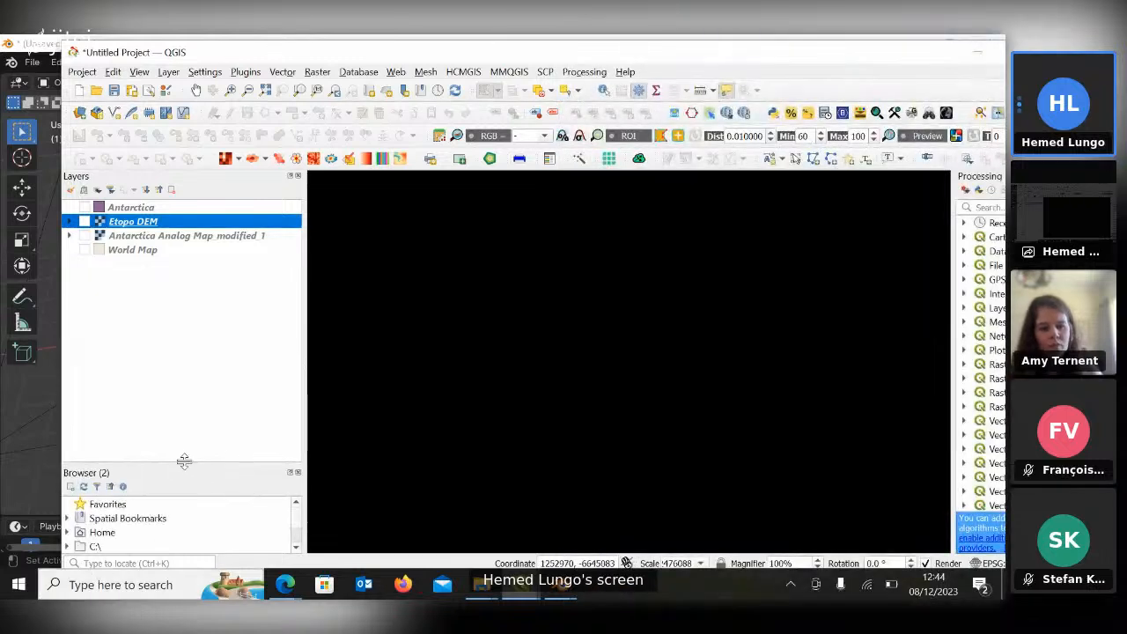
left_click_drag(181, 461, 211, 325)
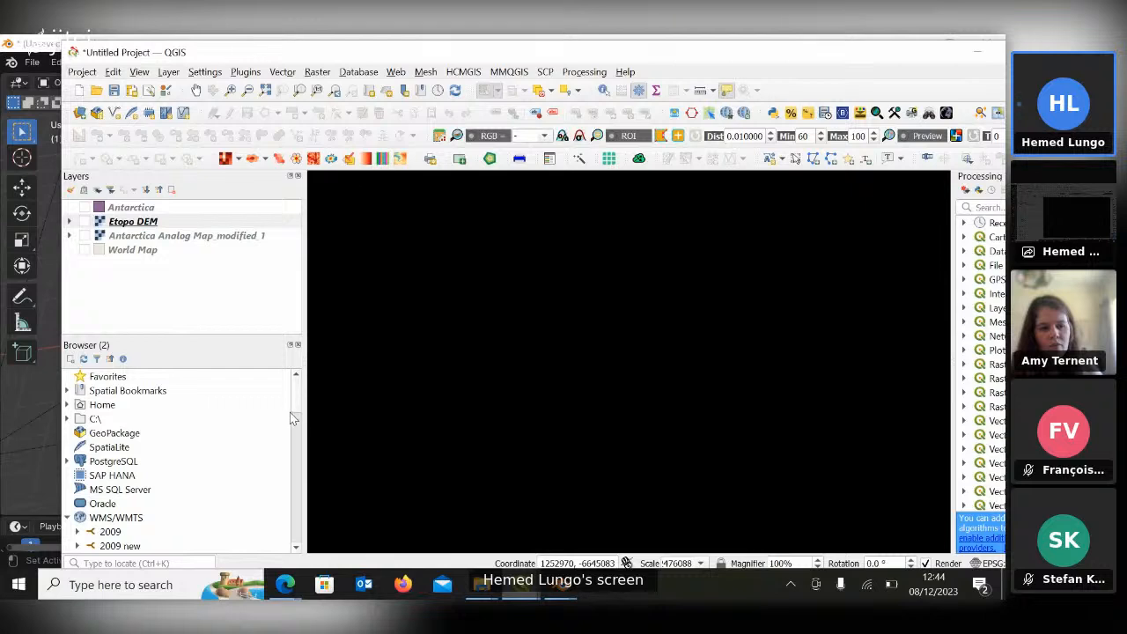
Add the openstreetmap XYZ tile layer to the map from the browser's connections.
left_click_drag(293, 405, 292, 474)
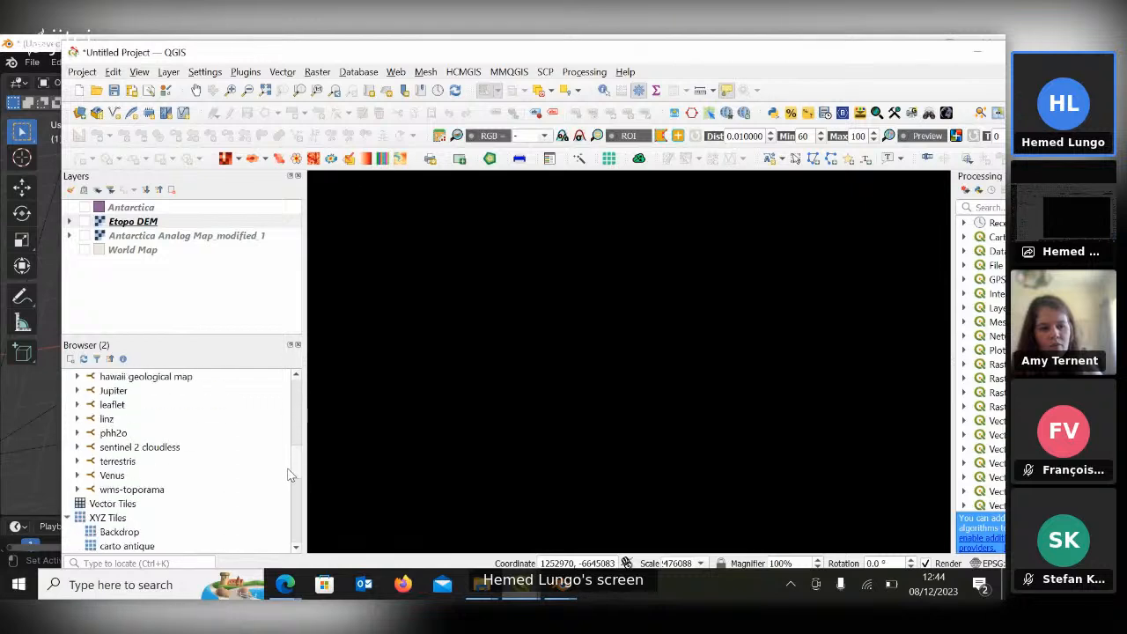
scroll(293, 509, "down", 8)
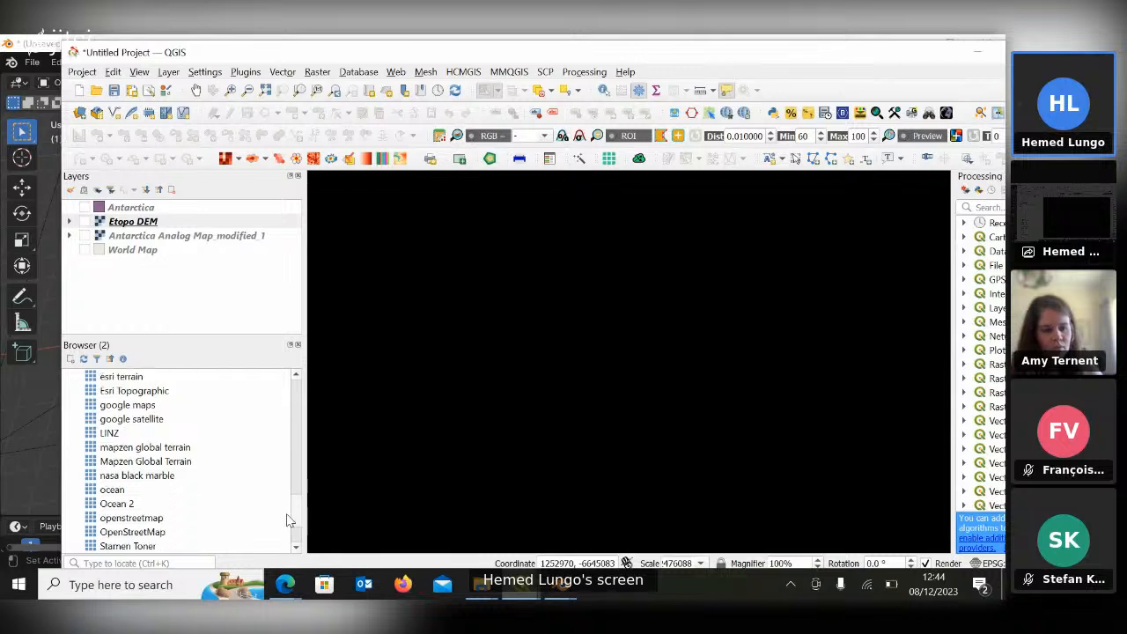
double_click(169, 527)
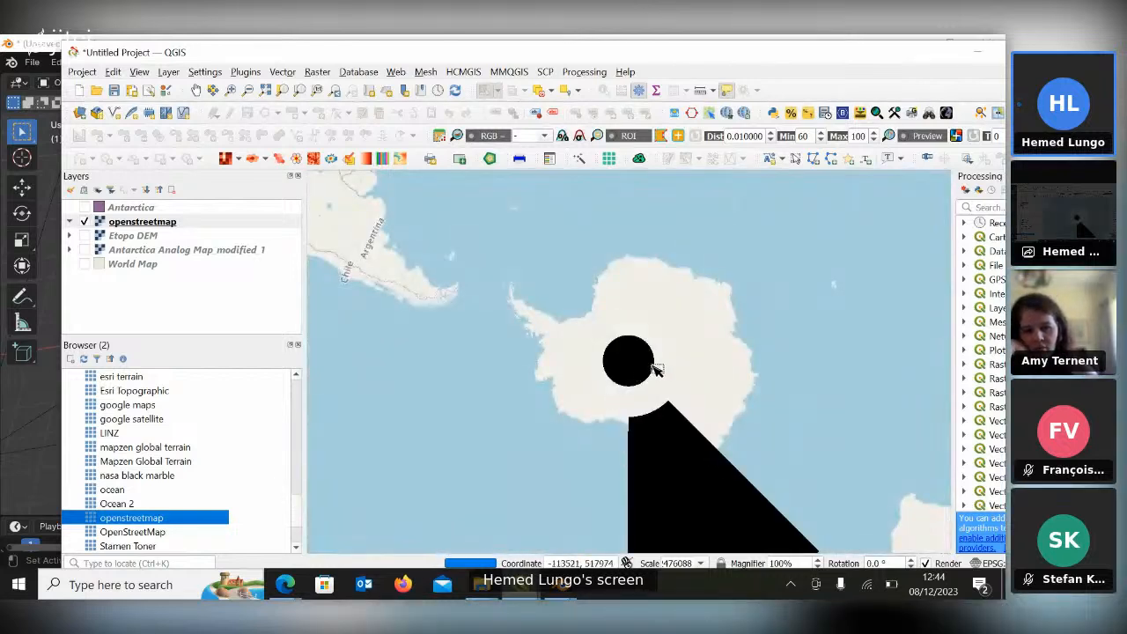
scroll(656, 370, "down", 1)
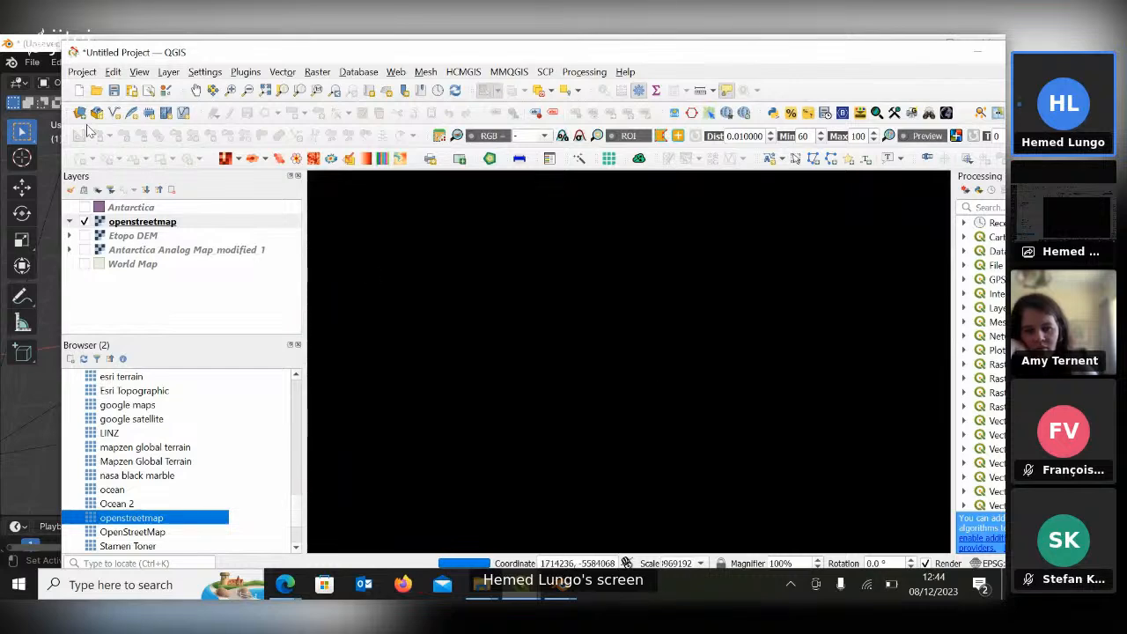
Set the project's background color to white (#ffffff) in the project properties and apply it.
left_click(81, 72)
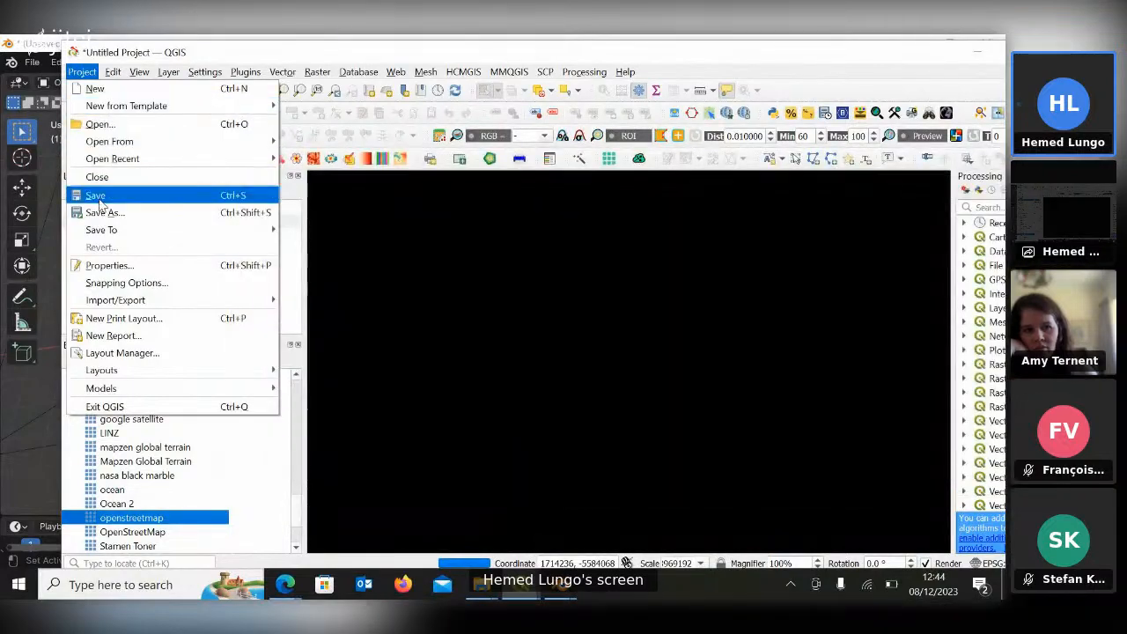
left_click(110, 264)
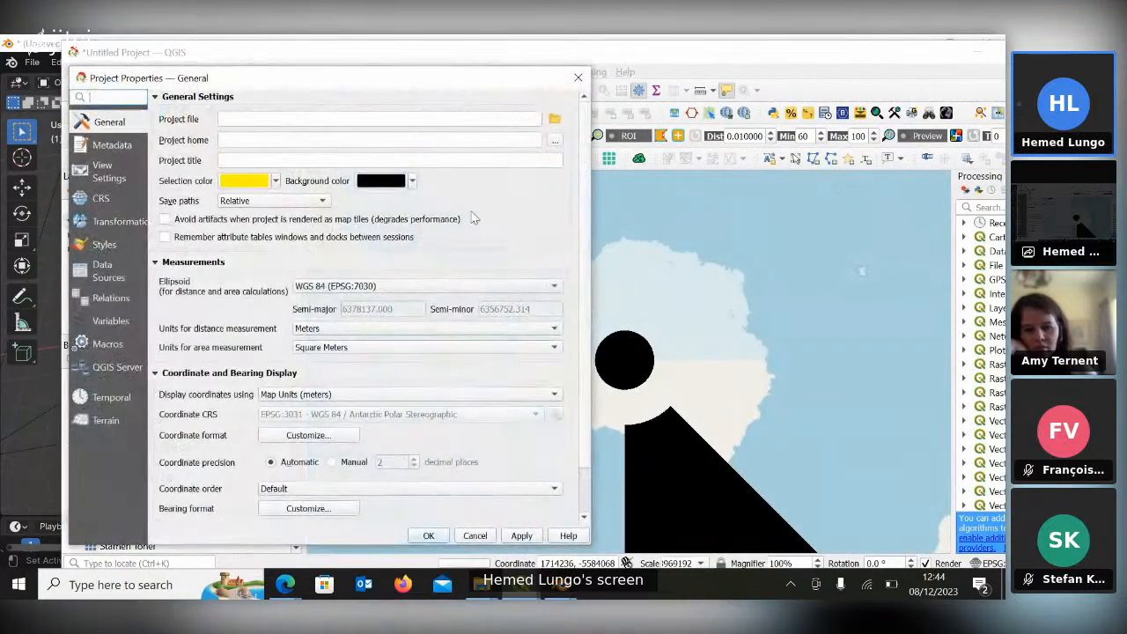
left_click(401, 180)
left_click_drag(667, 260, 704, 273)
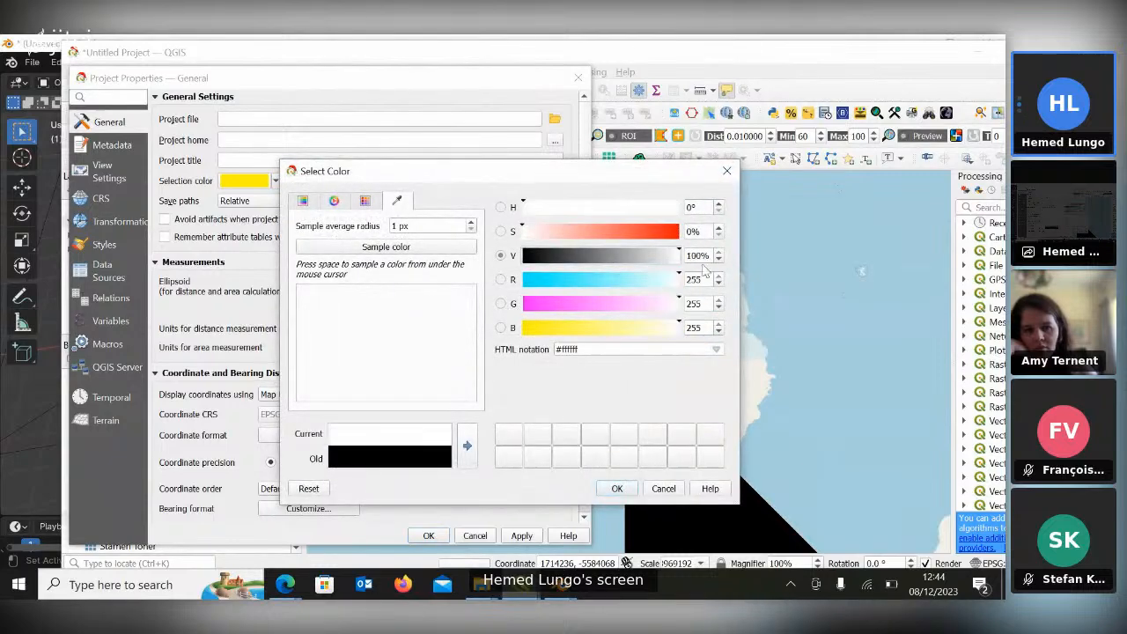
left_click(616, 487)
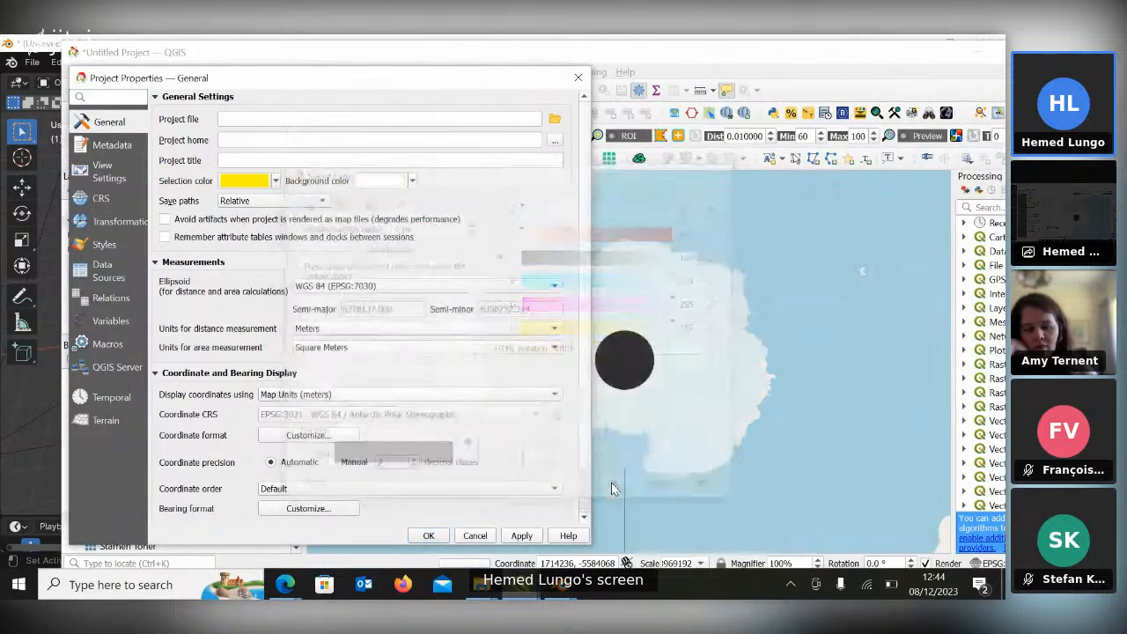
left_click(521, 536)
left_click(441, 536)
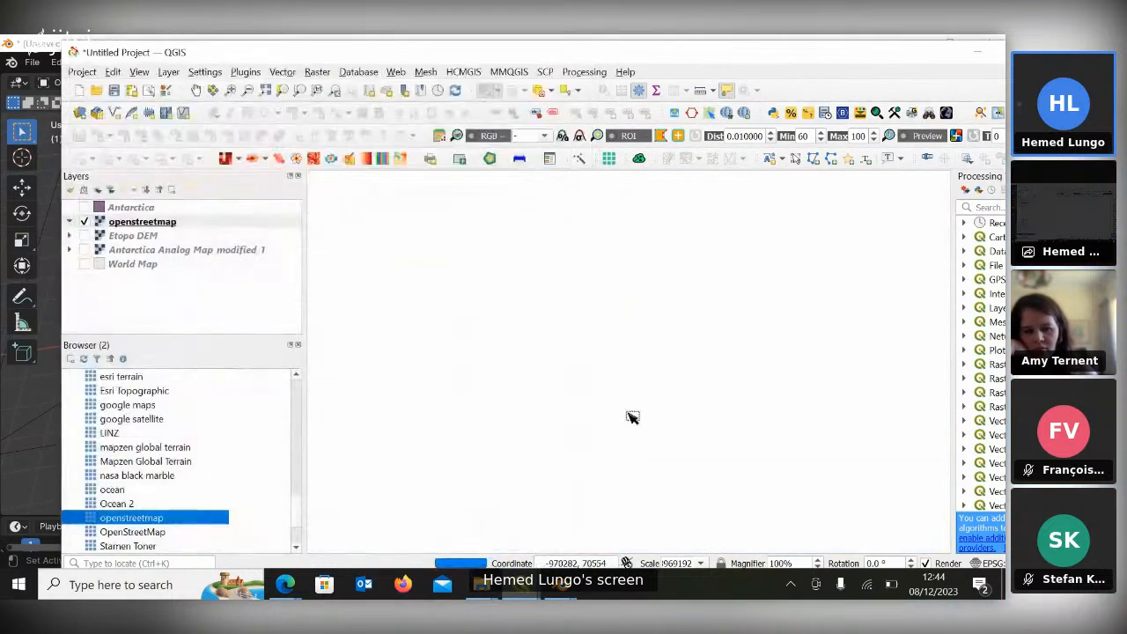
Hide the openstreetmap layer, show and hide the Antarctica outline, and make the Etopo DEM layer visible.
right_click(170, 221)
left_click(83, 209)
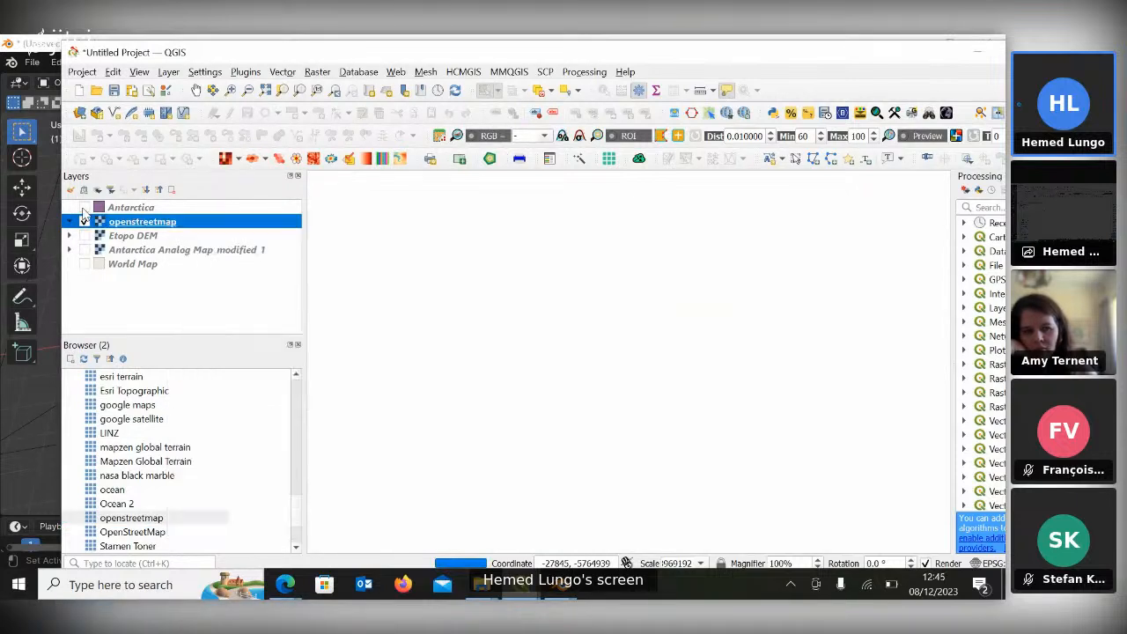
left_click(84, 209)
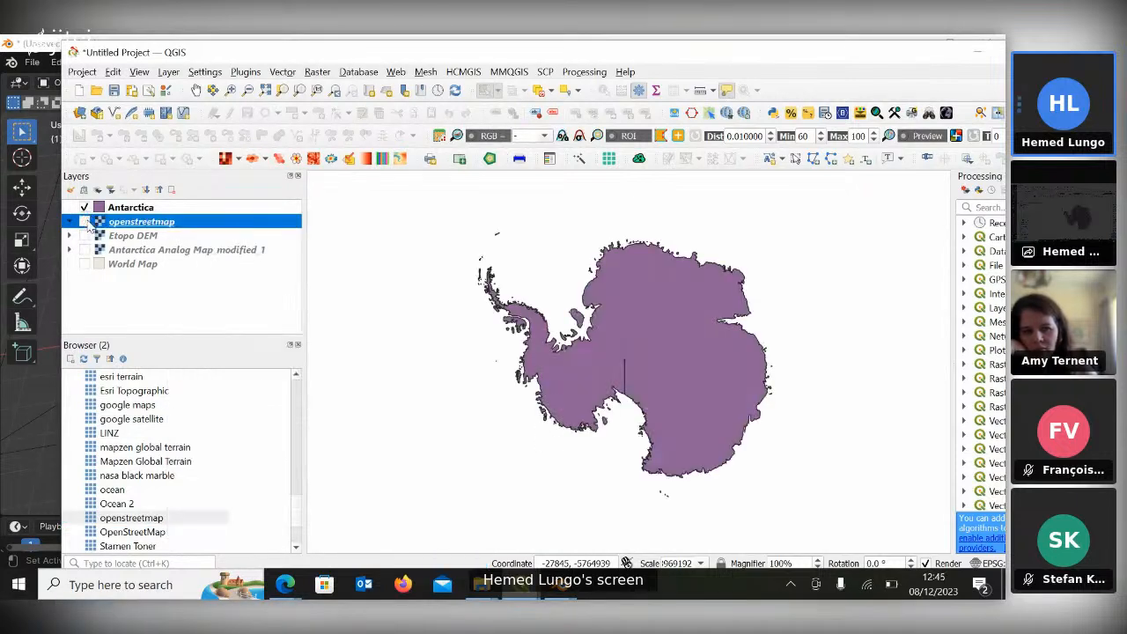
left_click(83, 207)
left_click(84, 236)
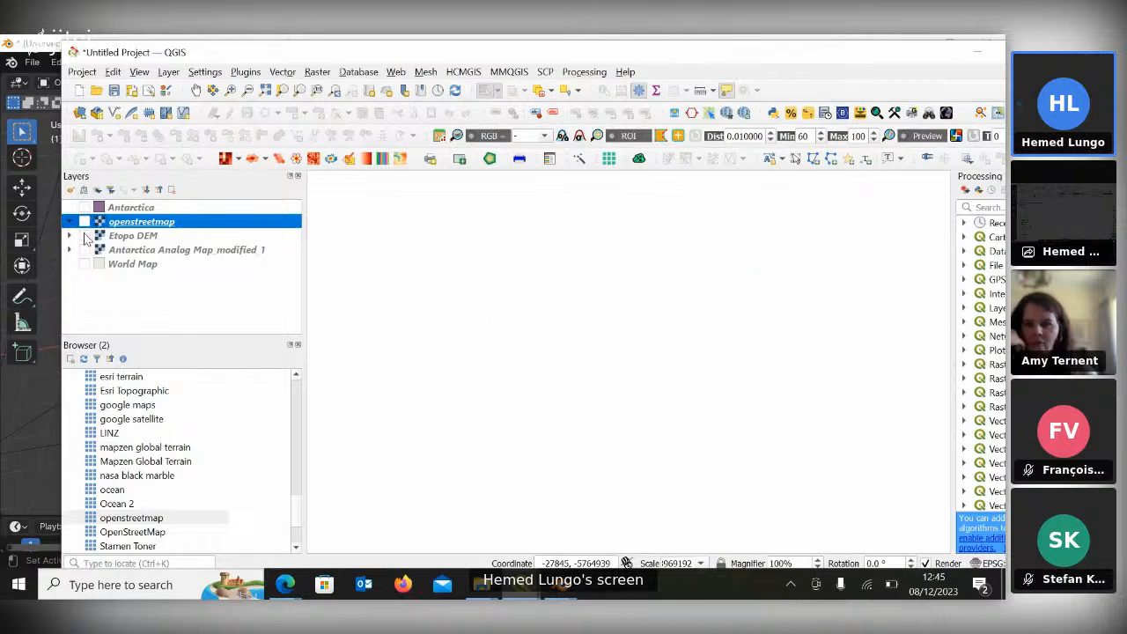
Change the Etopo DEM layer's symbology render type to Singleband pseudocolor.
left_click(130, 236)
right_click(130, 236)
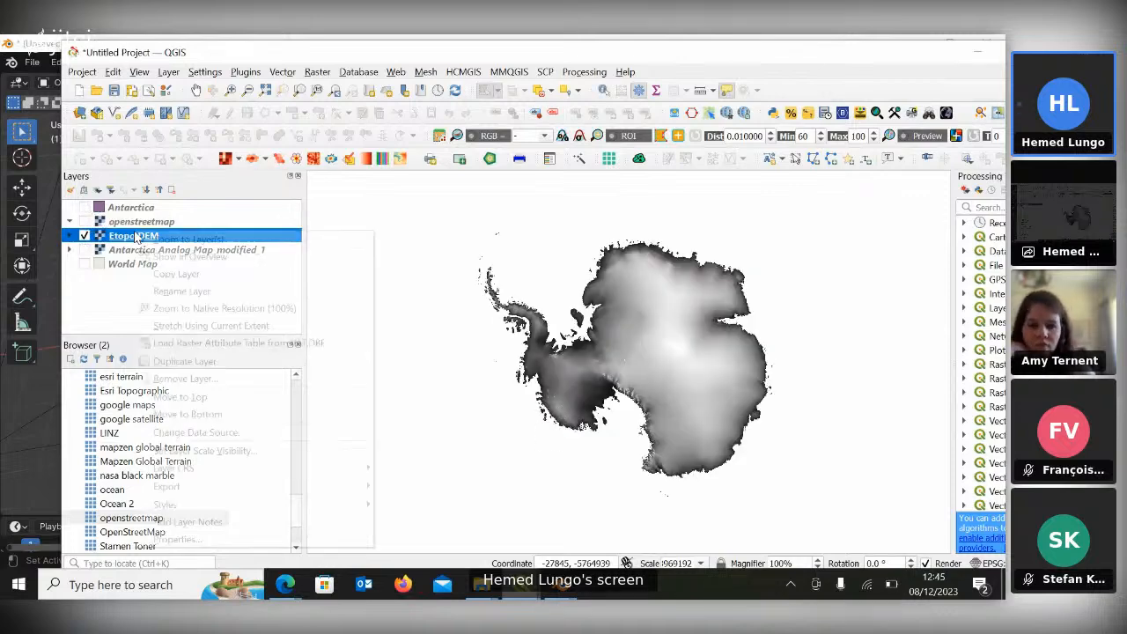
left_click(238, 539)
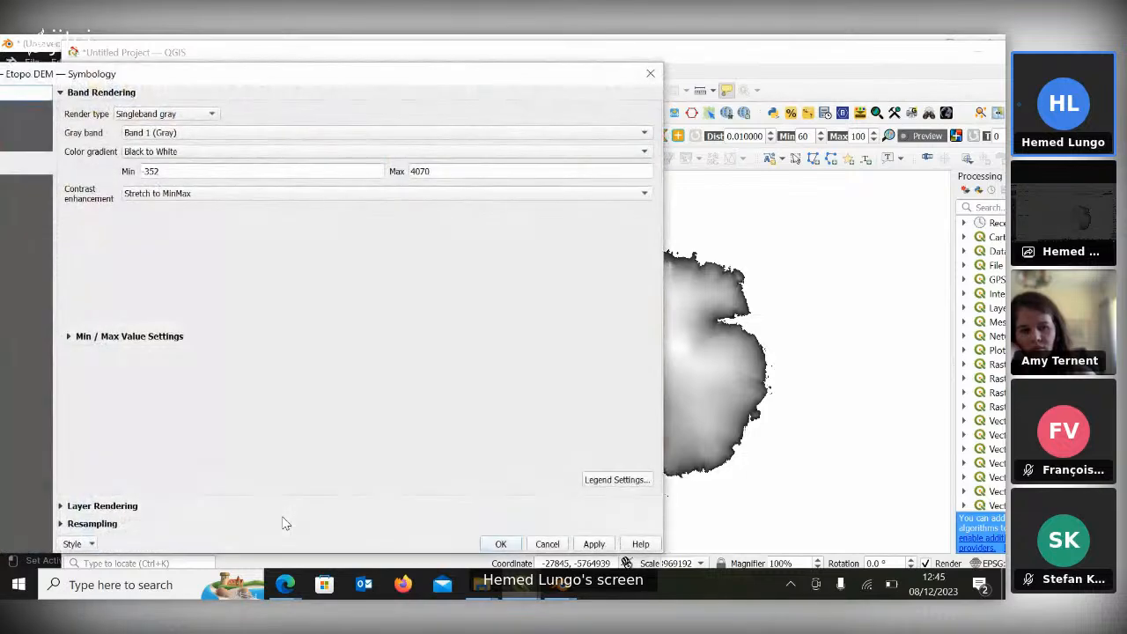
left_click(205, 114)
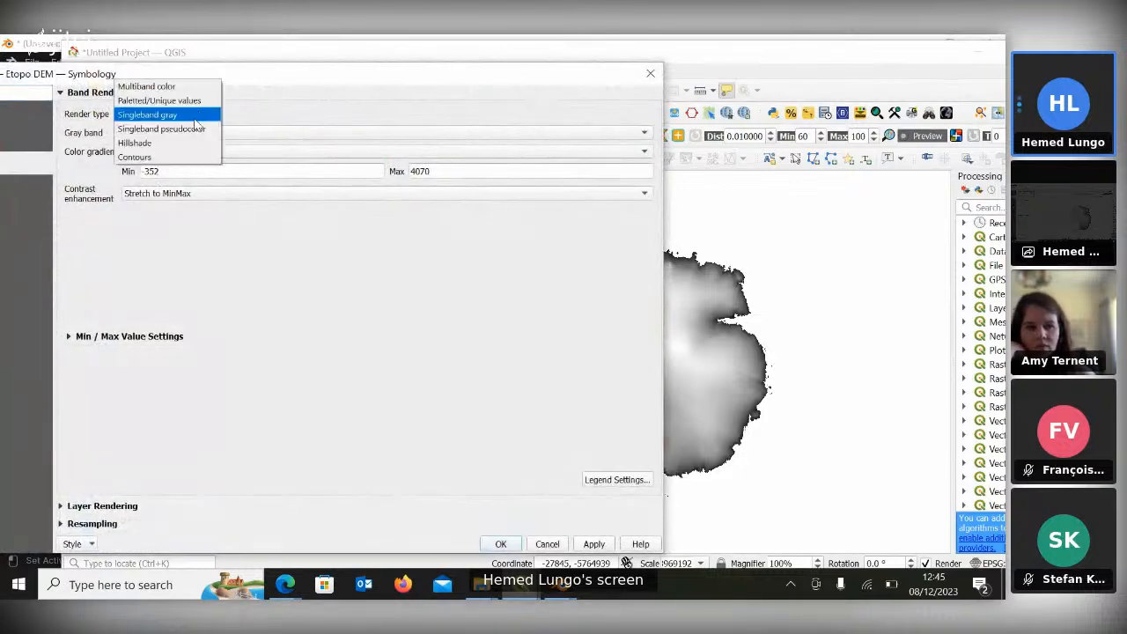
left_click(194, 127)
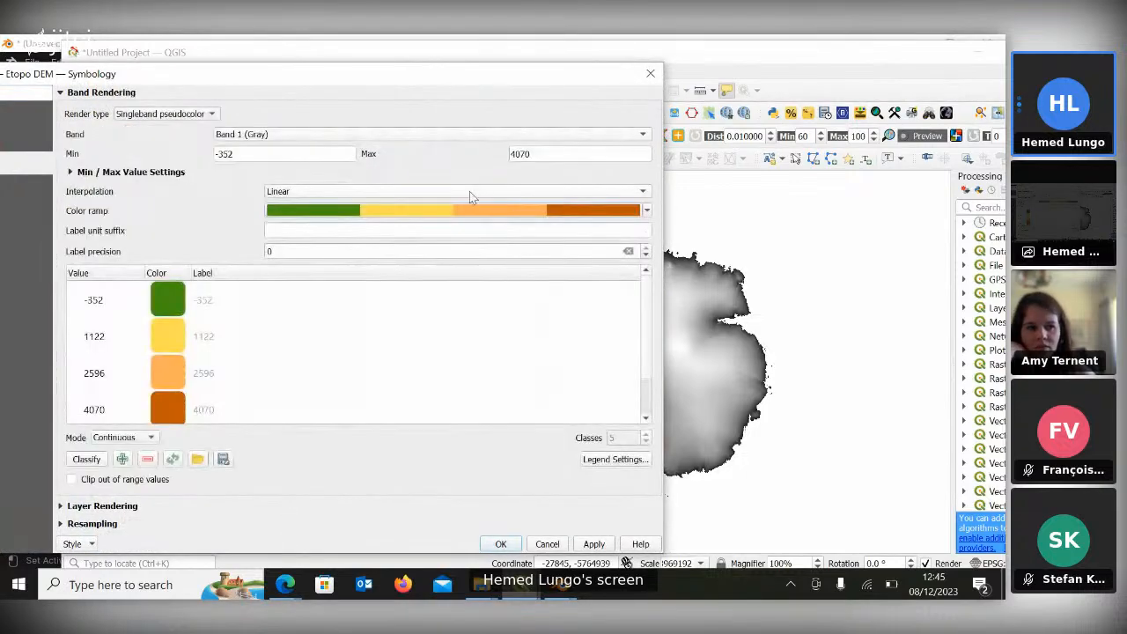
Start creating a new color ramp for the Etopo DEM using the cpt-city catalog type.
left_click(648, 211)
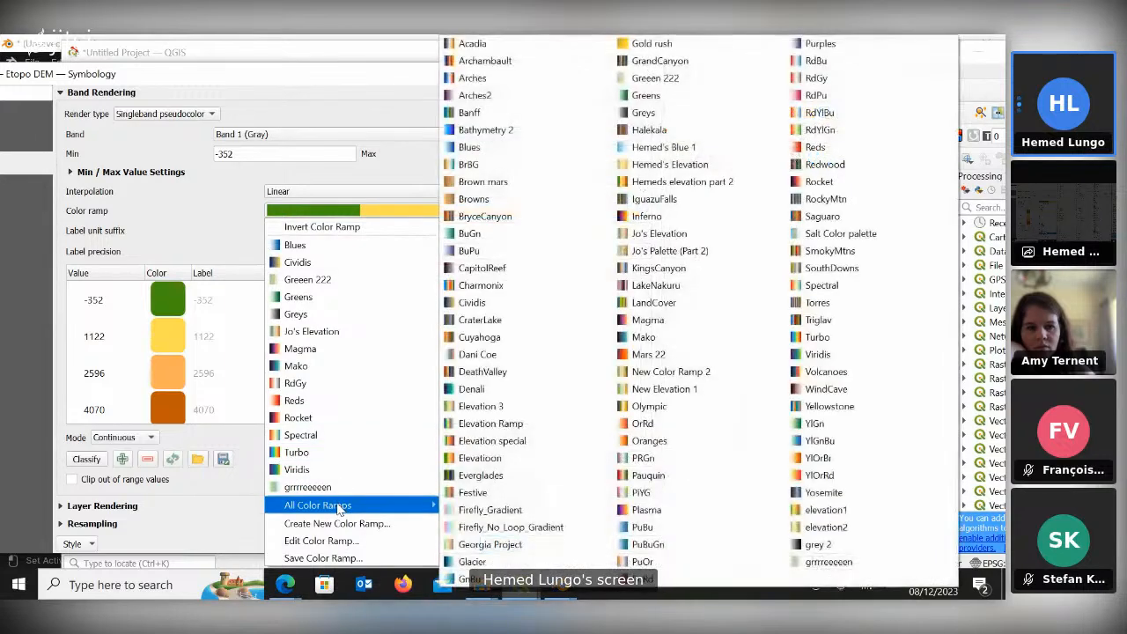
left_click(332, 523)
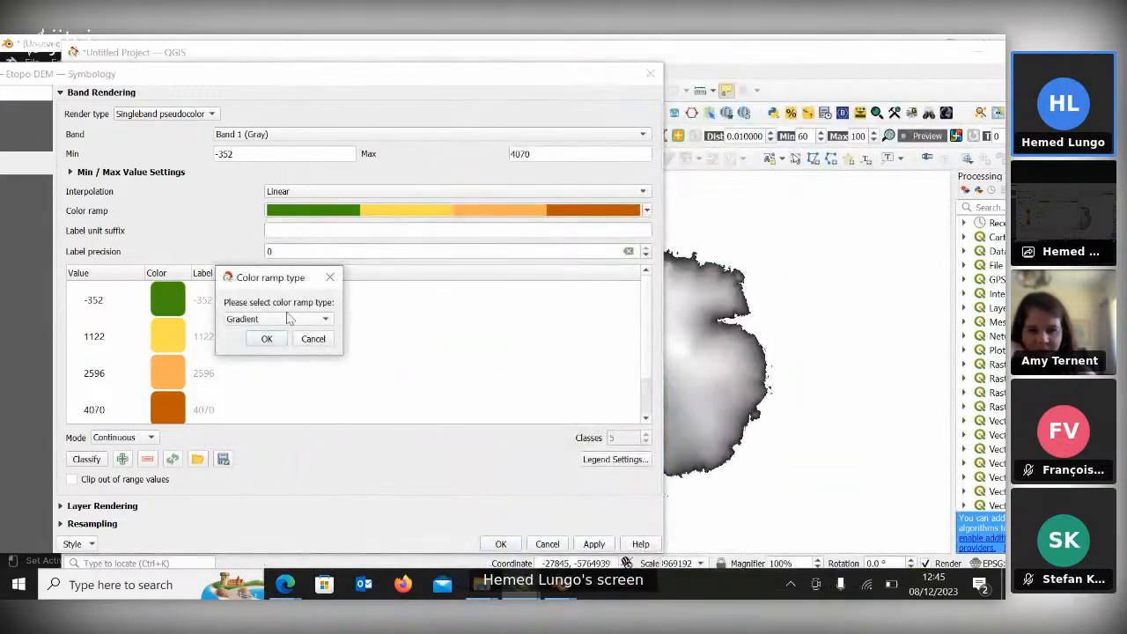
left_click(289, 318)
left_click(275, 362)
left_click(266, 339)
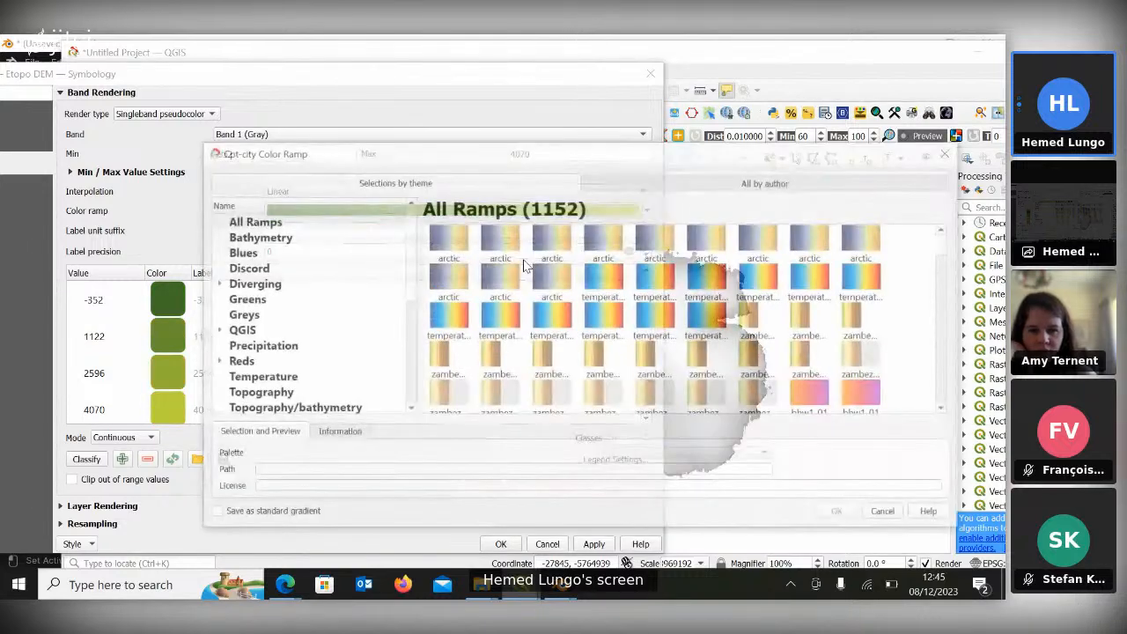
Choose the wiki-caucasus-bath palette from the Bathymetry theme, apply it to the Etopo DEM layer and close its properties.
left_click(261, 251)
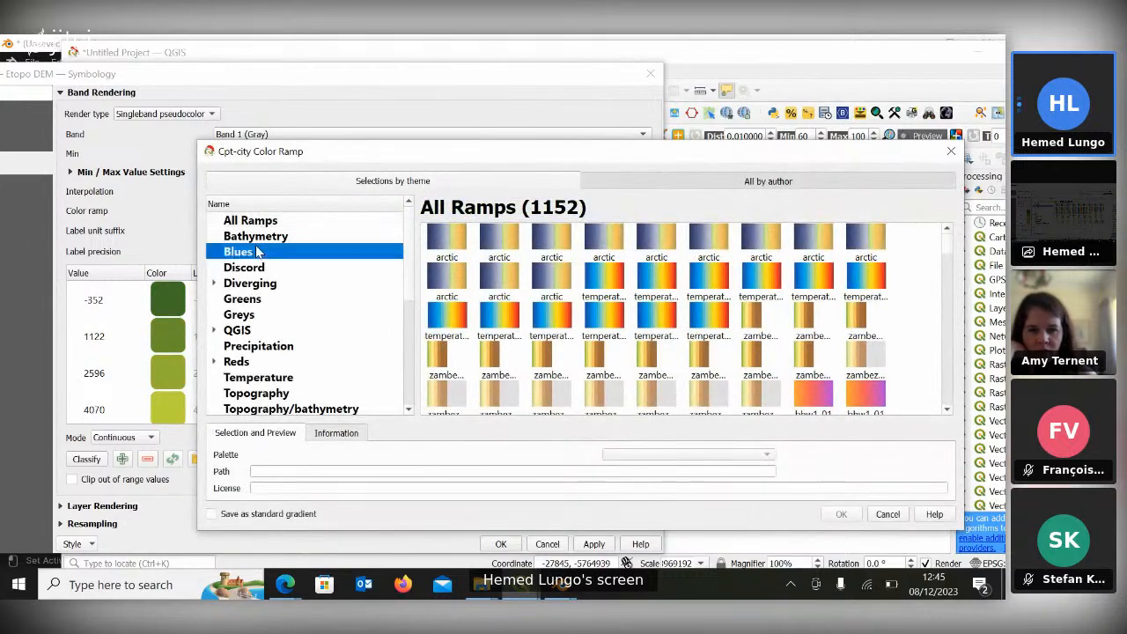
left_click(255, 283)
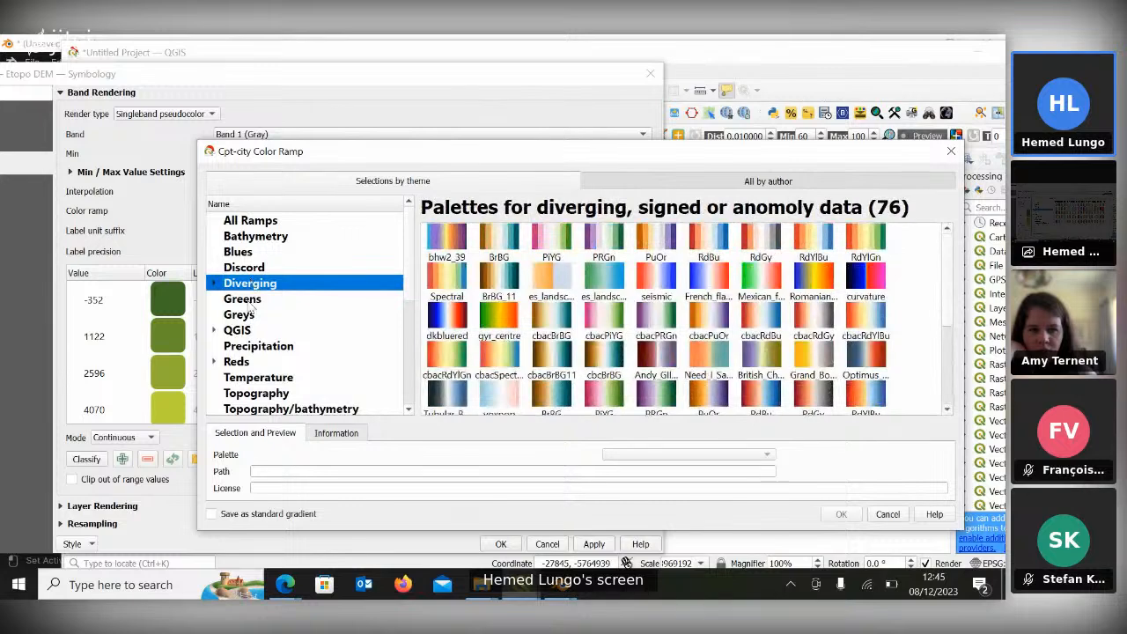
left_click(281, 235)
left_click(713, 237)
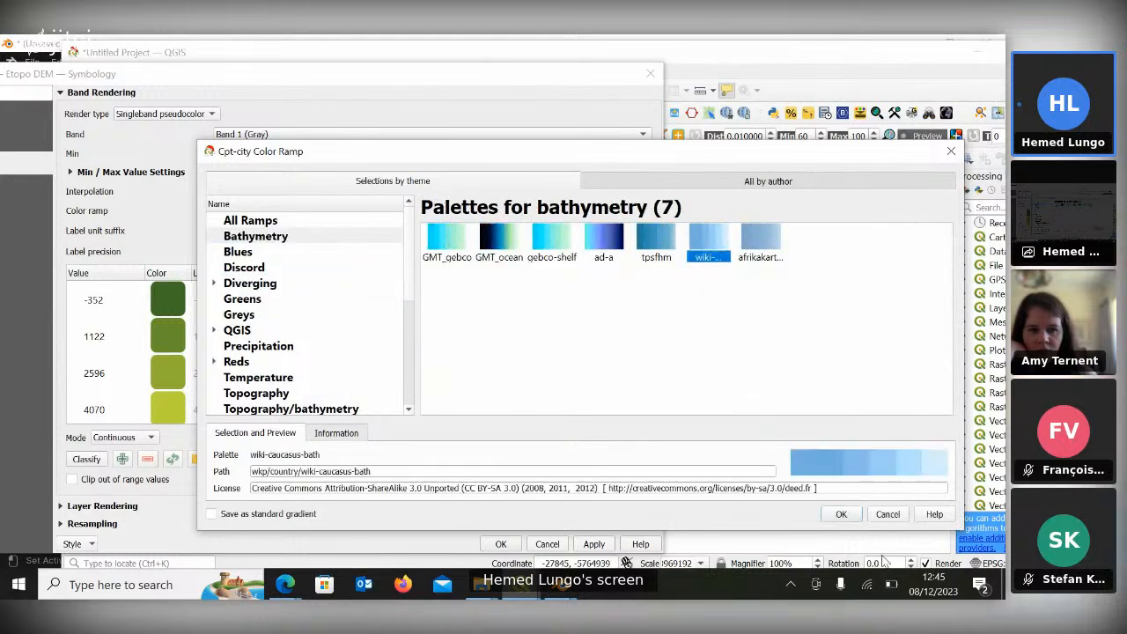
left_click(840, 514)
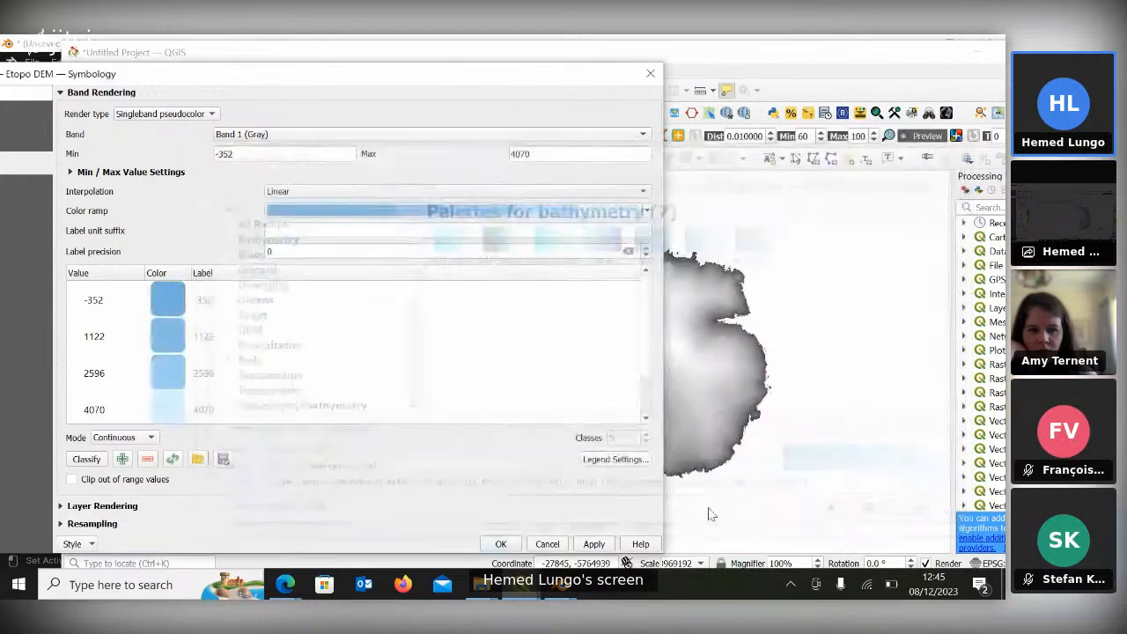
left_click(593, 543)
left_click_drag(558, 79, 509, 431)
left_click(599, 425)
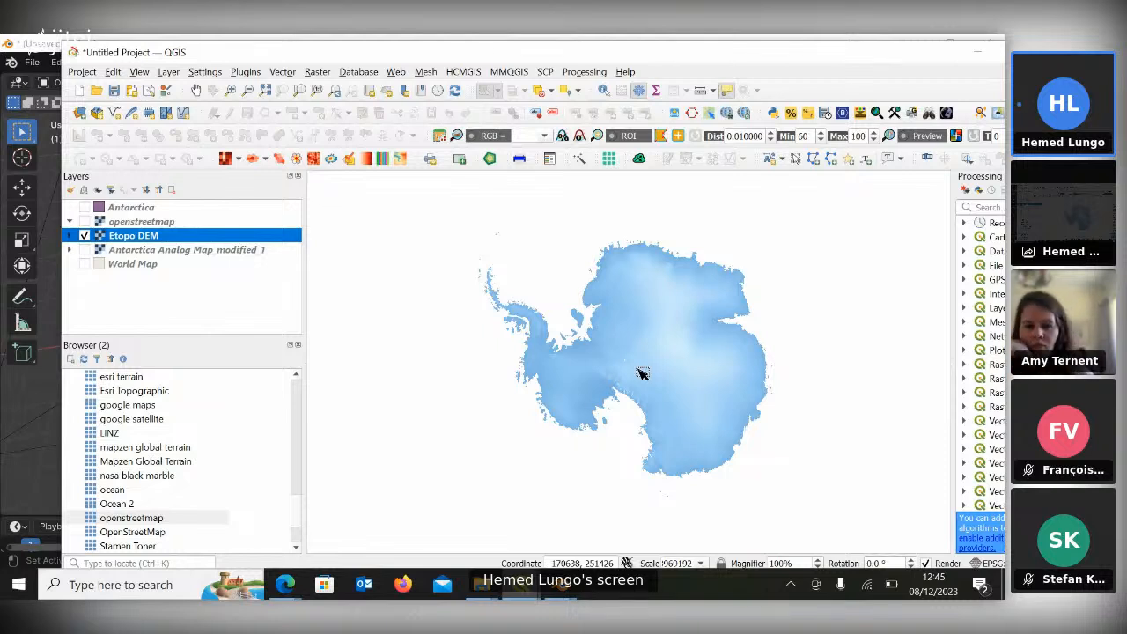
Switch to the Jitsi Meet call in Microsoft Edge and view the participants.
mouse_move(287, 588)
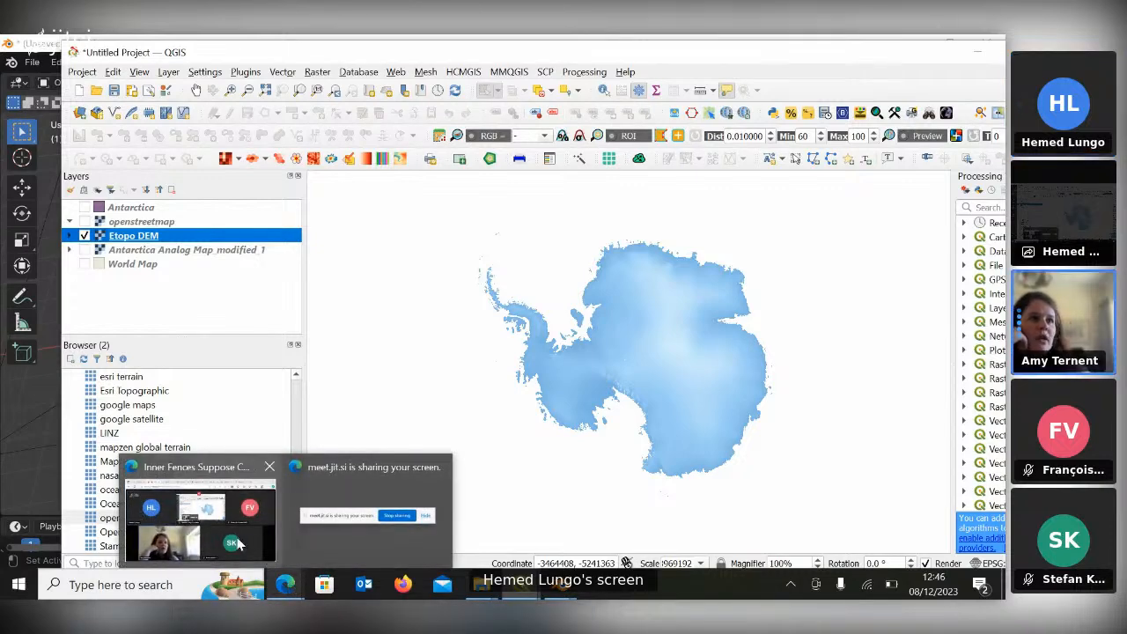
mouse_move(236, 544)
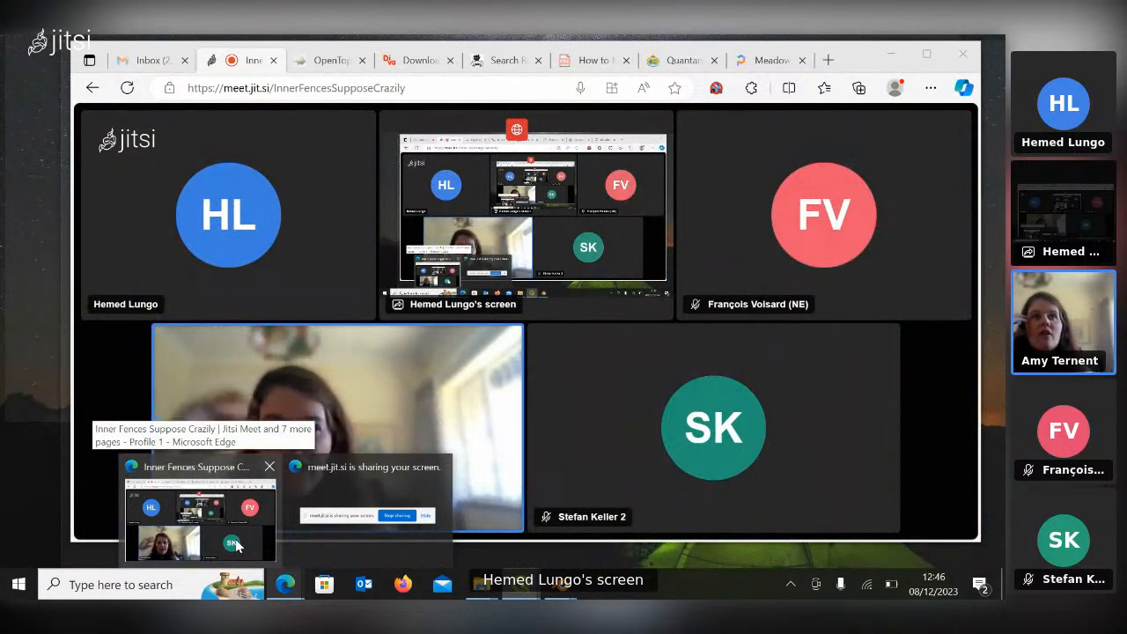
left_click(236, 545)
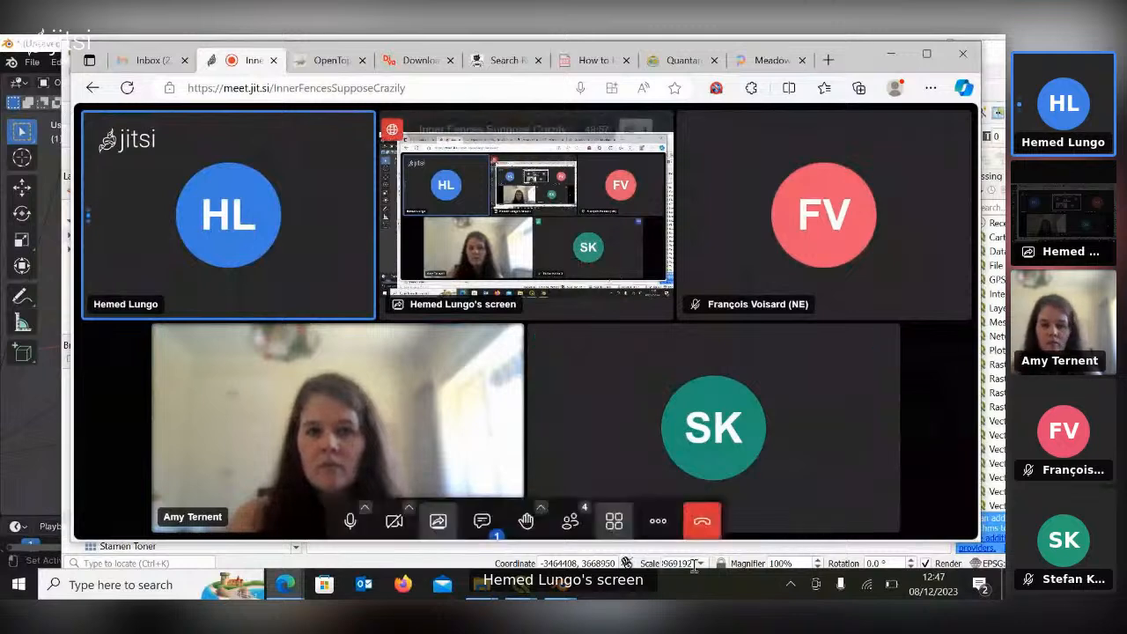
mouse_move(561, 593)
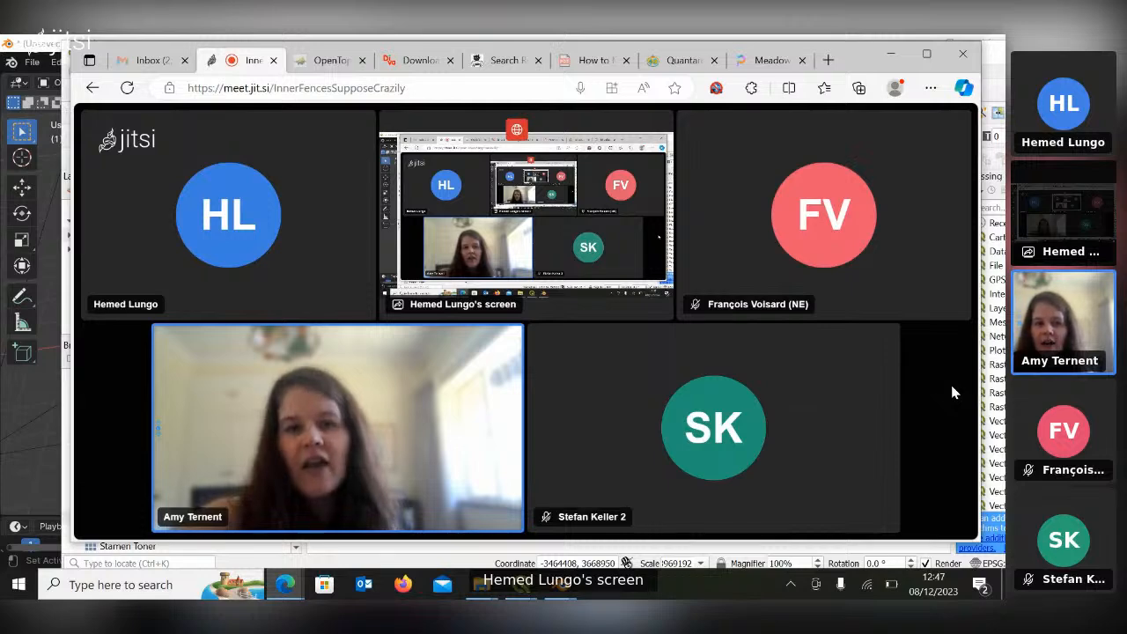
mouse_move(845, 420)
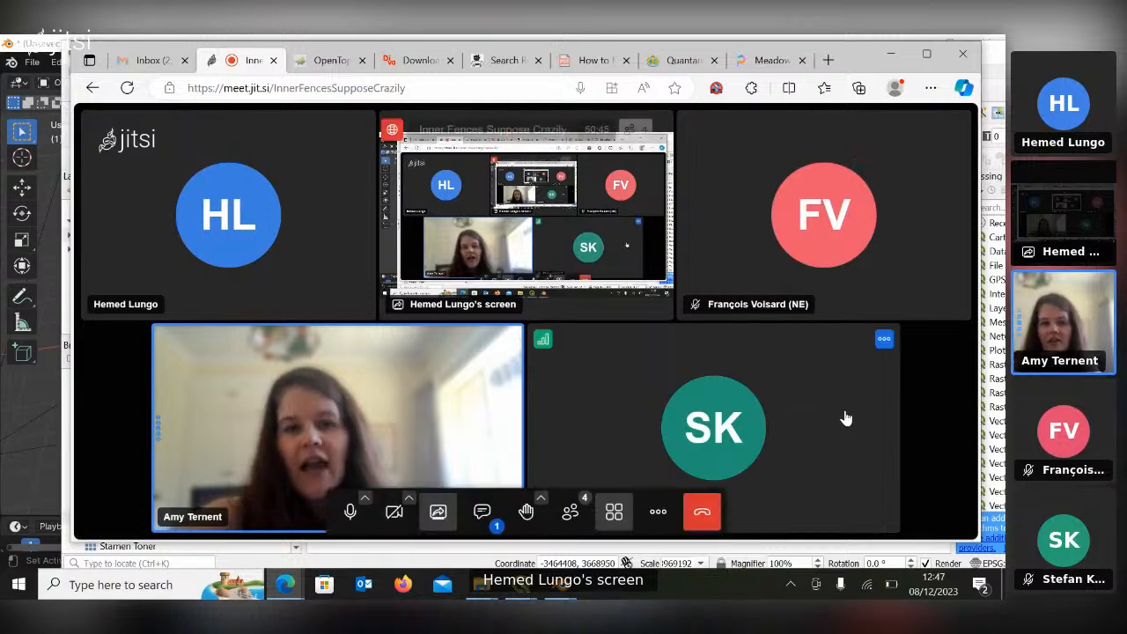